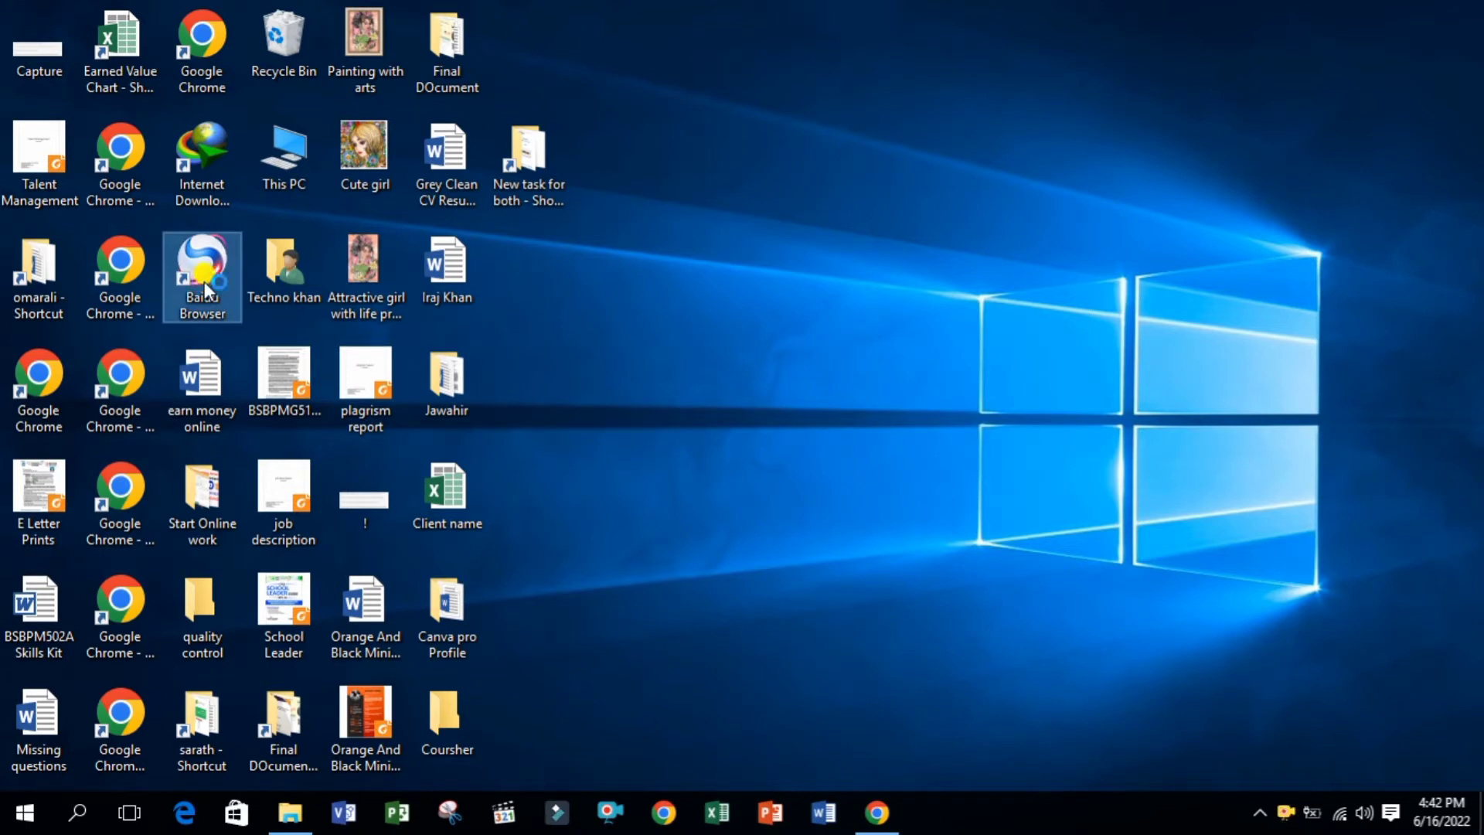
Launch Baidu Browser and search for Fiverr
{"action": "double_click", "coordinate": [204, 281]}
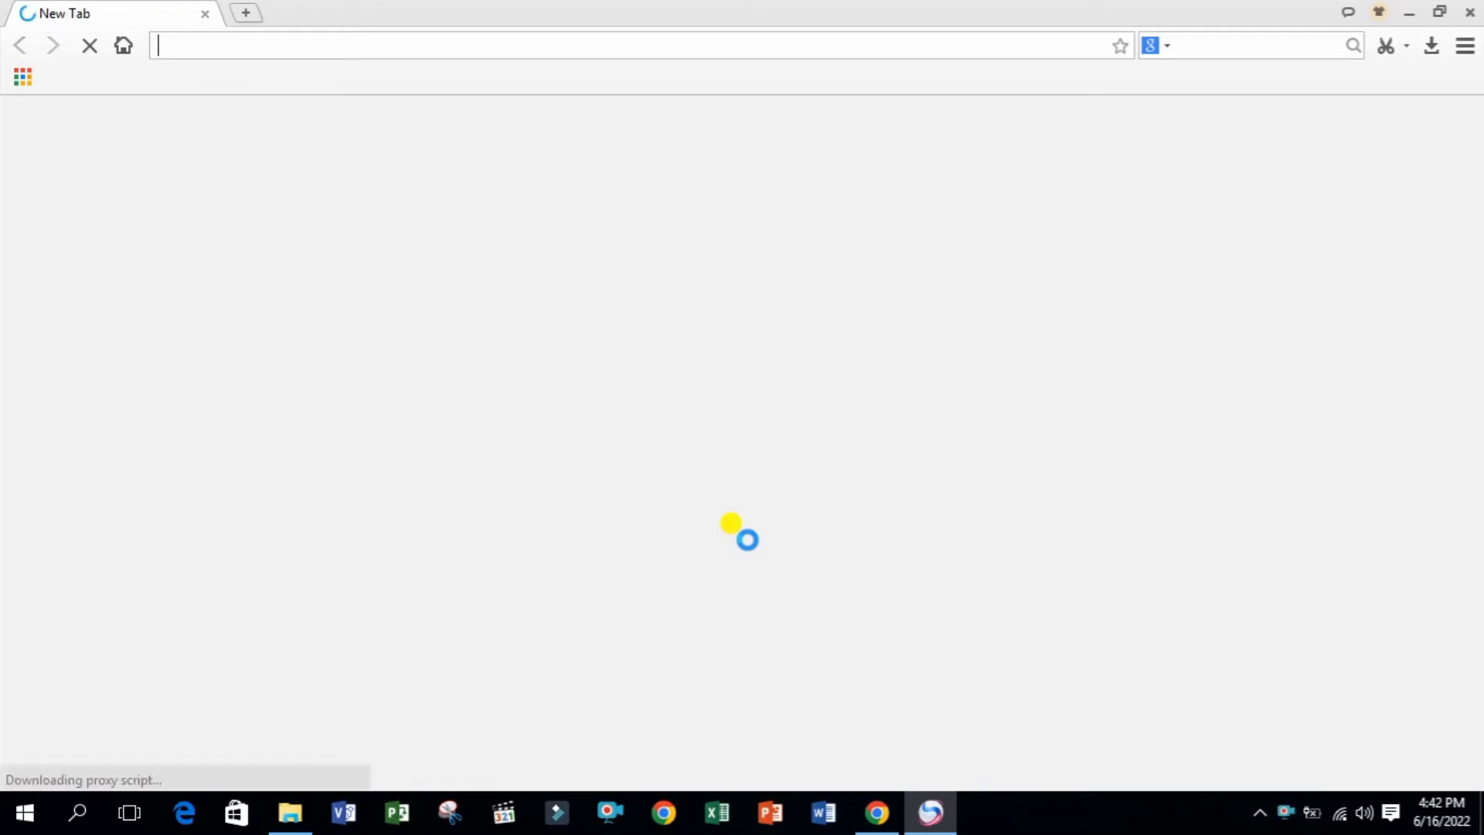
{"action": "type", "text": "Fiv"}
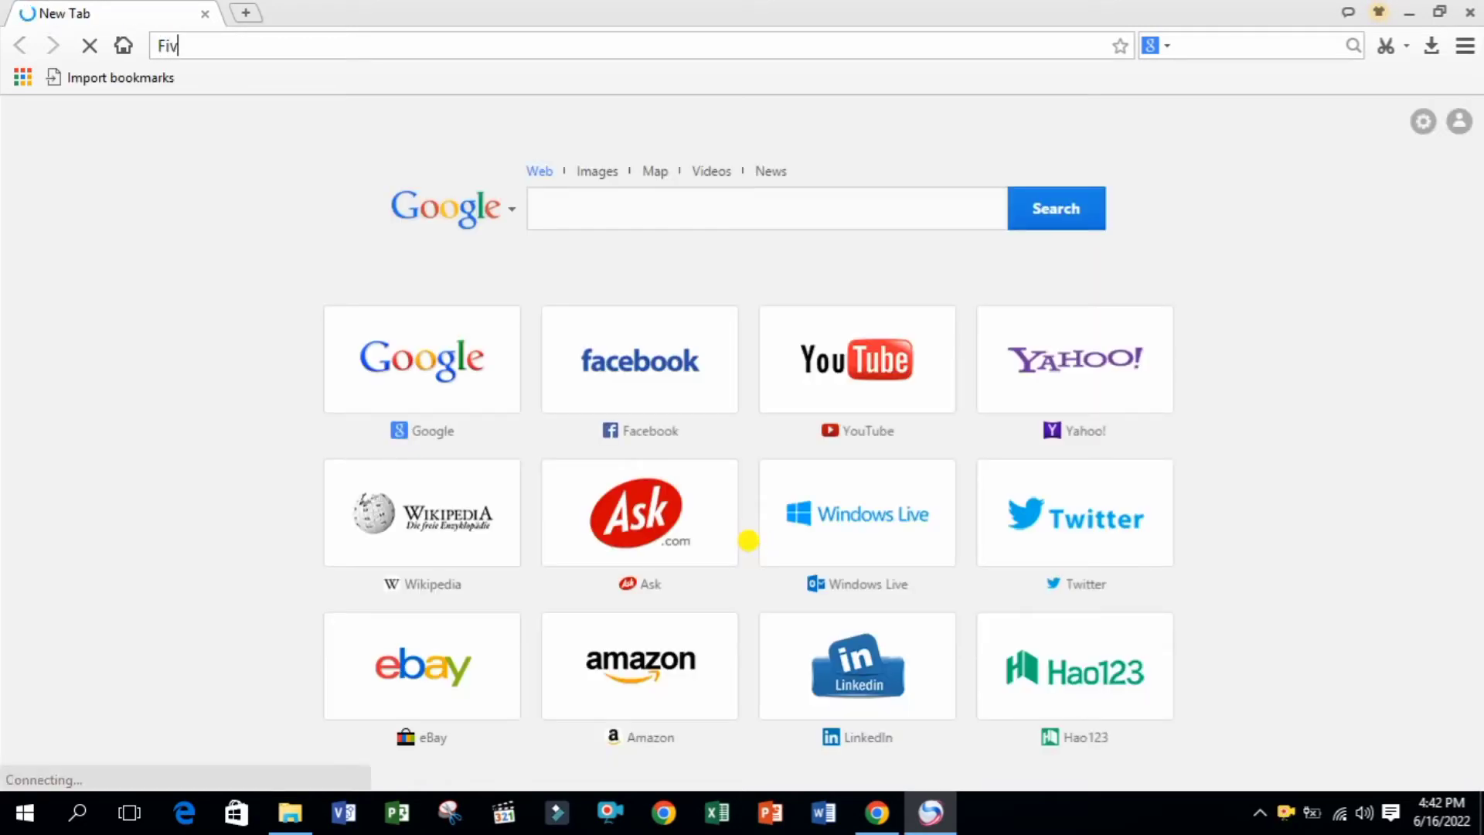
{"action": "type", "text": "err"}
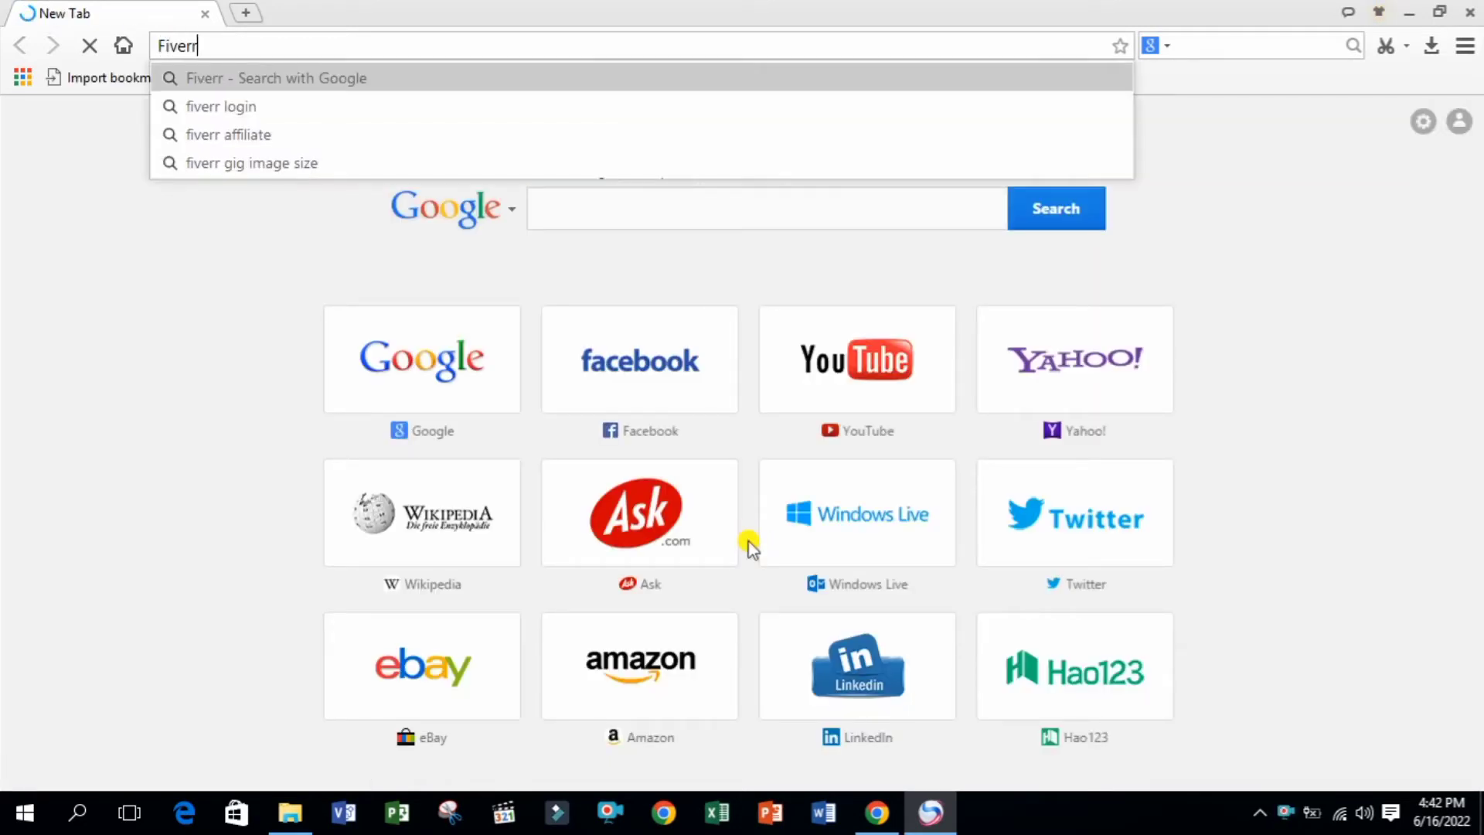
{"action": "key", "text": "Return"}
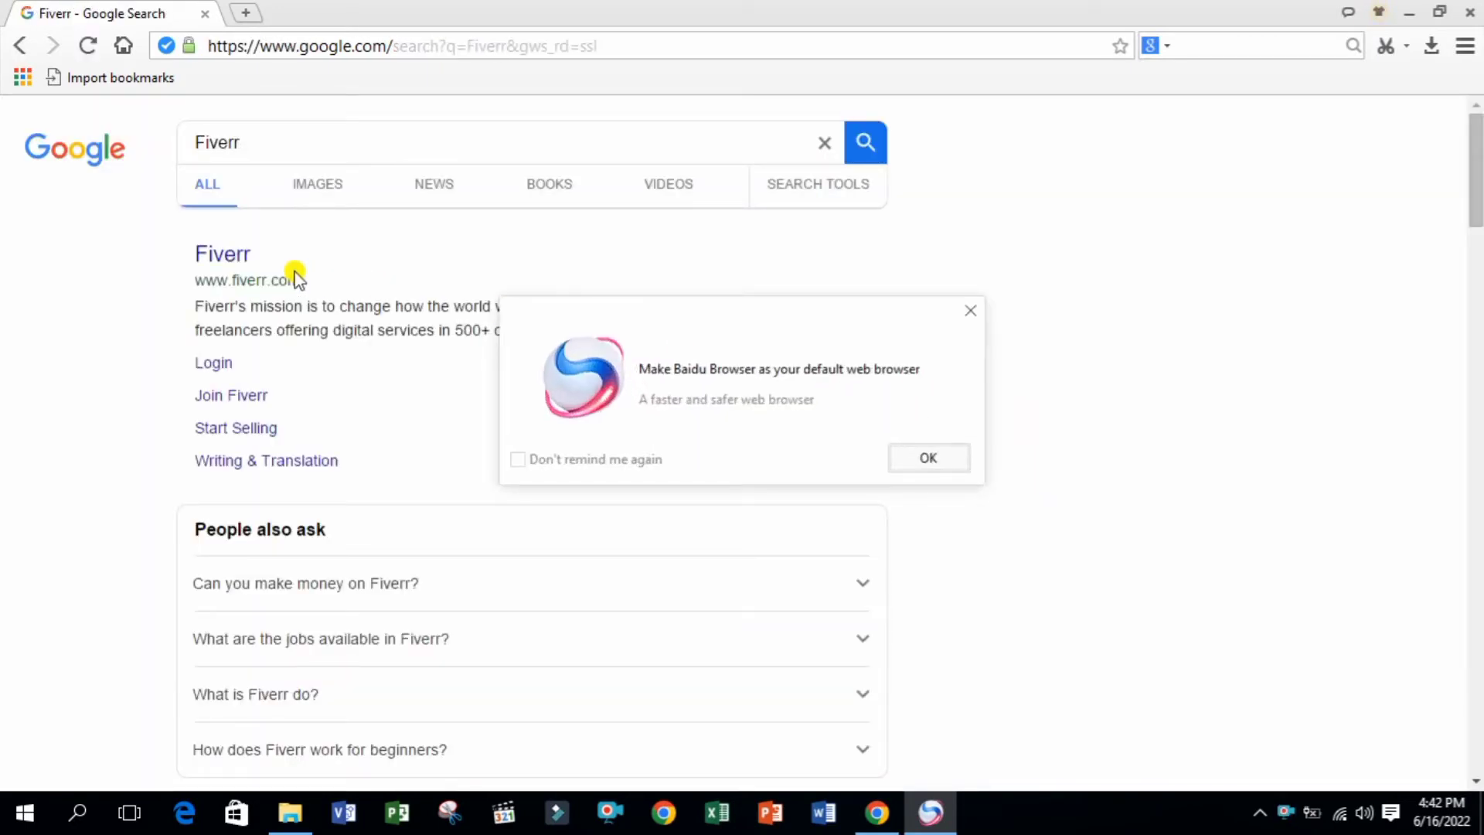
Dismiss the default-browser prompt, open Fiverr from the results and go to its Join page
{"action": "left_click", "coordinate": [927, 456]}
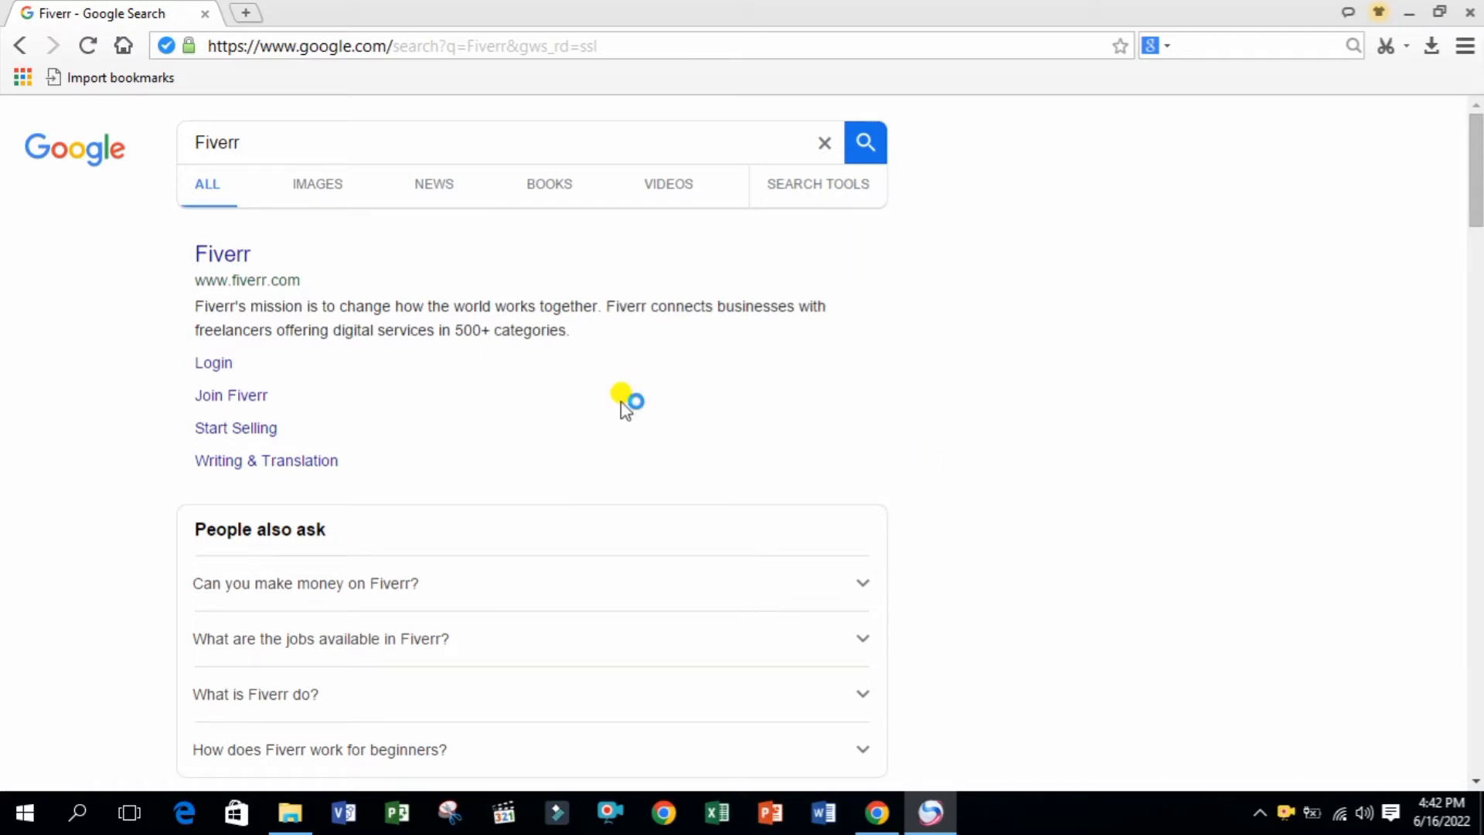
{"action": "left_click", "coordinate": [226, 263]}
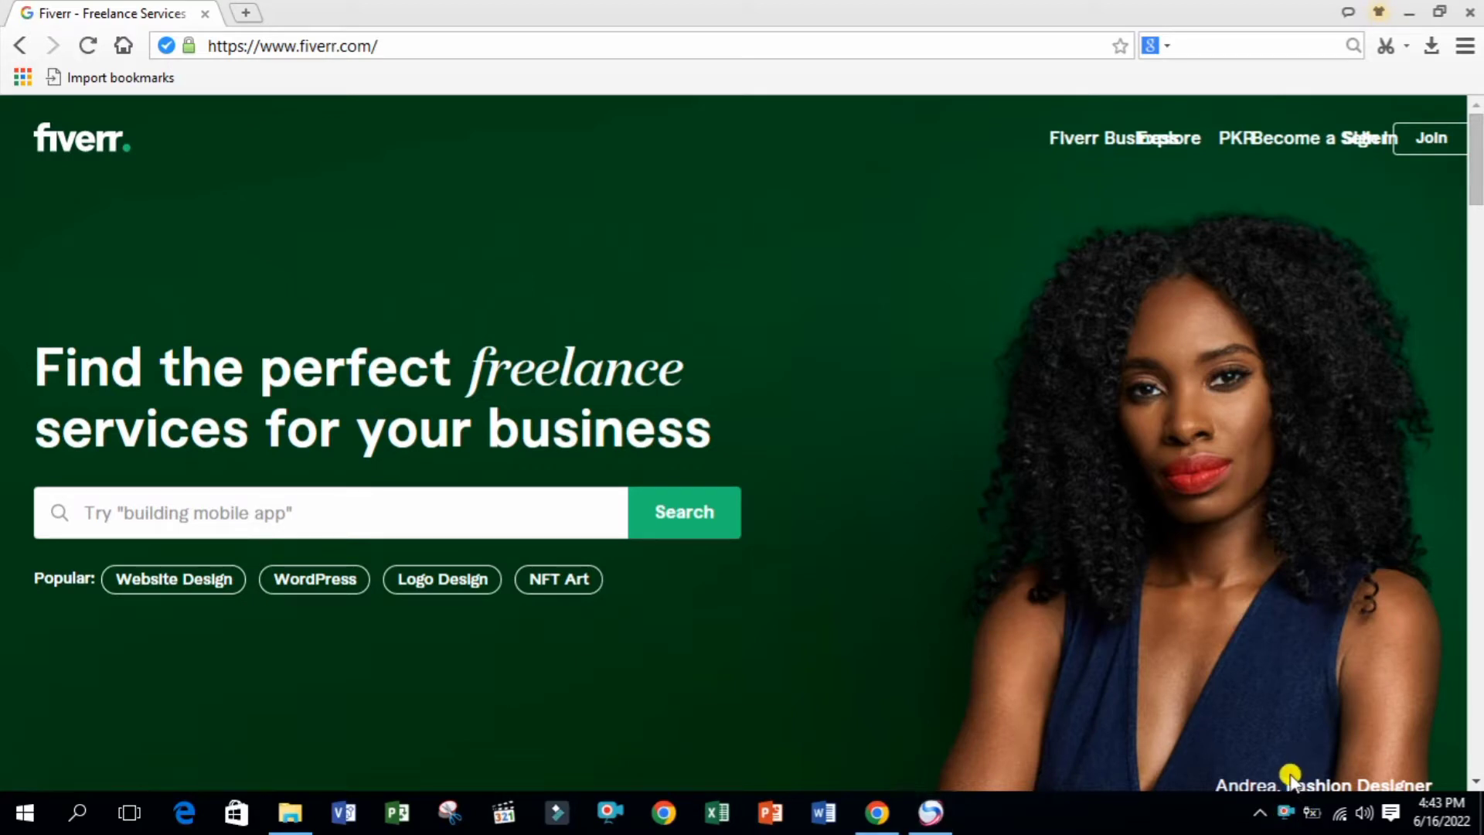
{"action": "left_click", "coordinate": [876, 813]}
{"action": "left_click", "coordinate": [875, 819]}
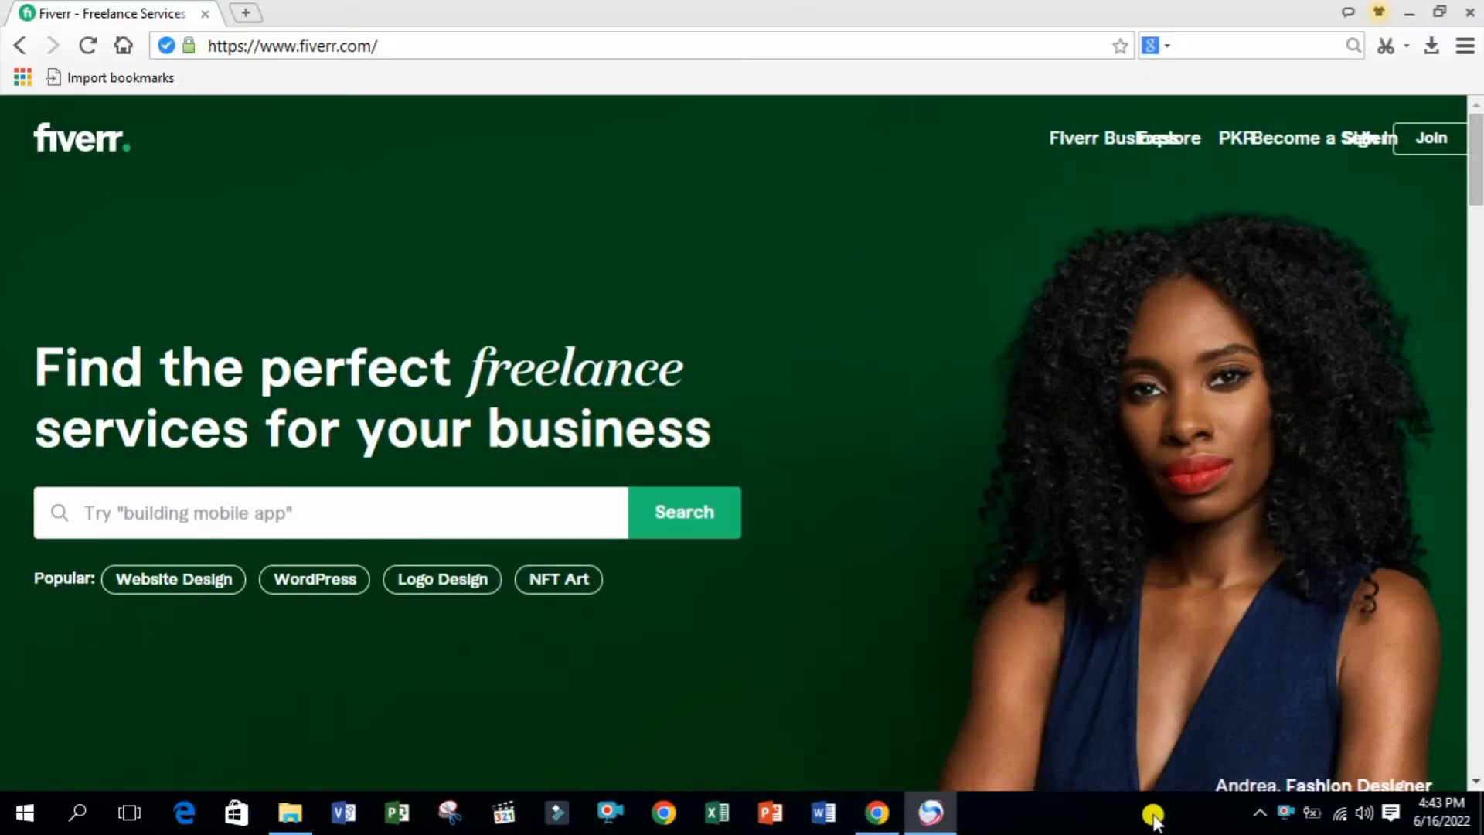
{"action": "left_click", "coordinate": [1398, 139]}
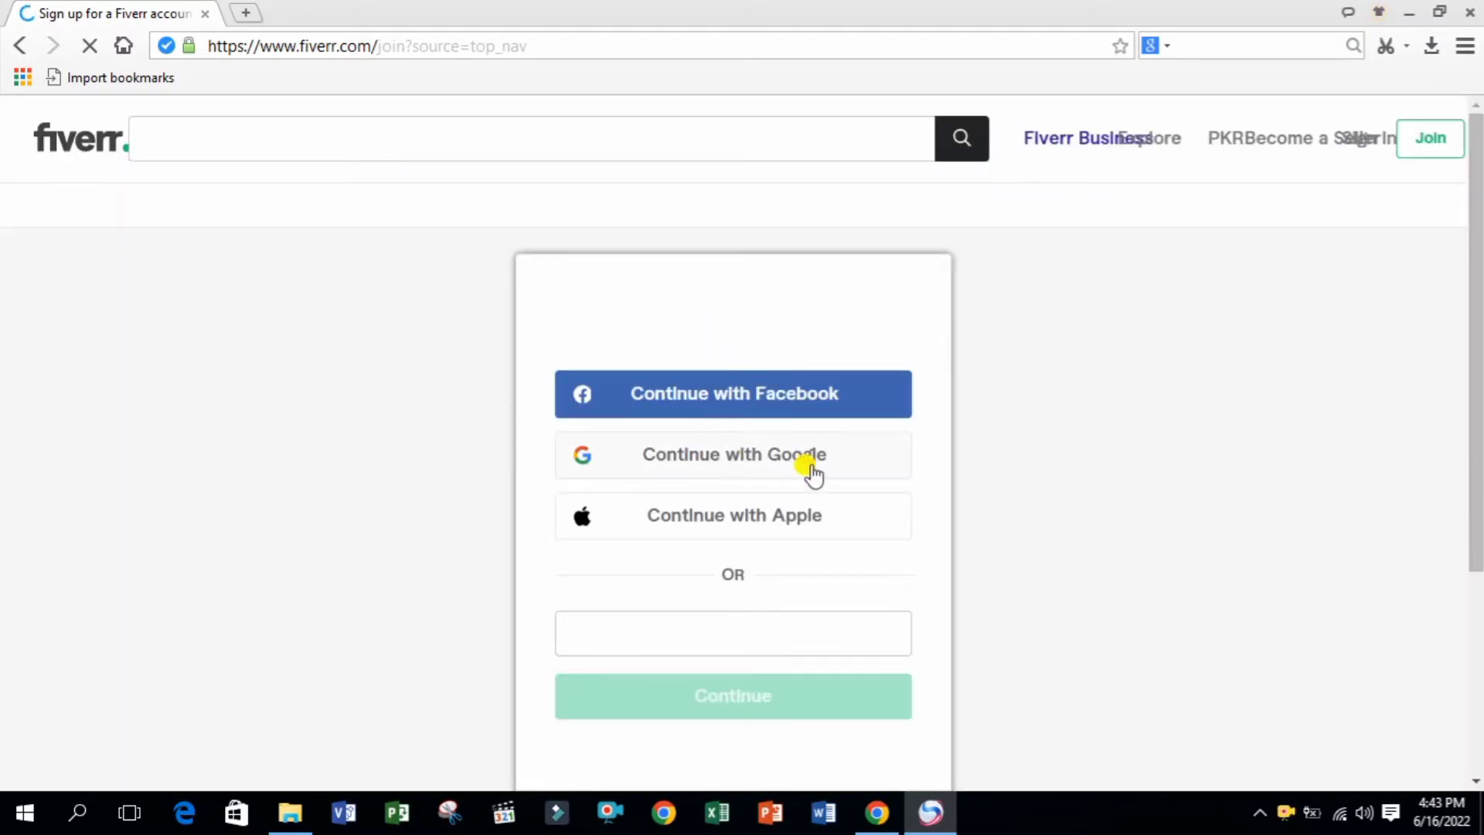
Enter the sign-up e-mail address and continue
{"action": "left_click_drag", "start_coordinate": [1479, 437], "coordinate": [1480, 544]}
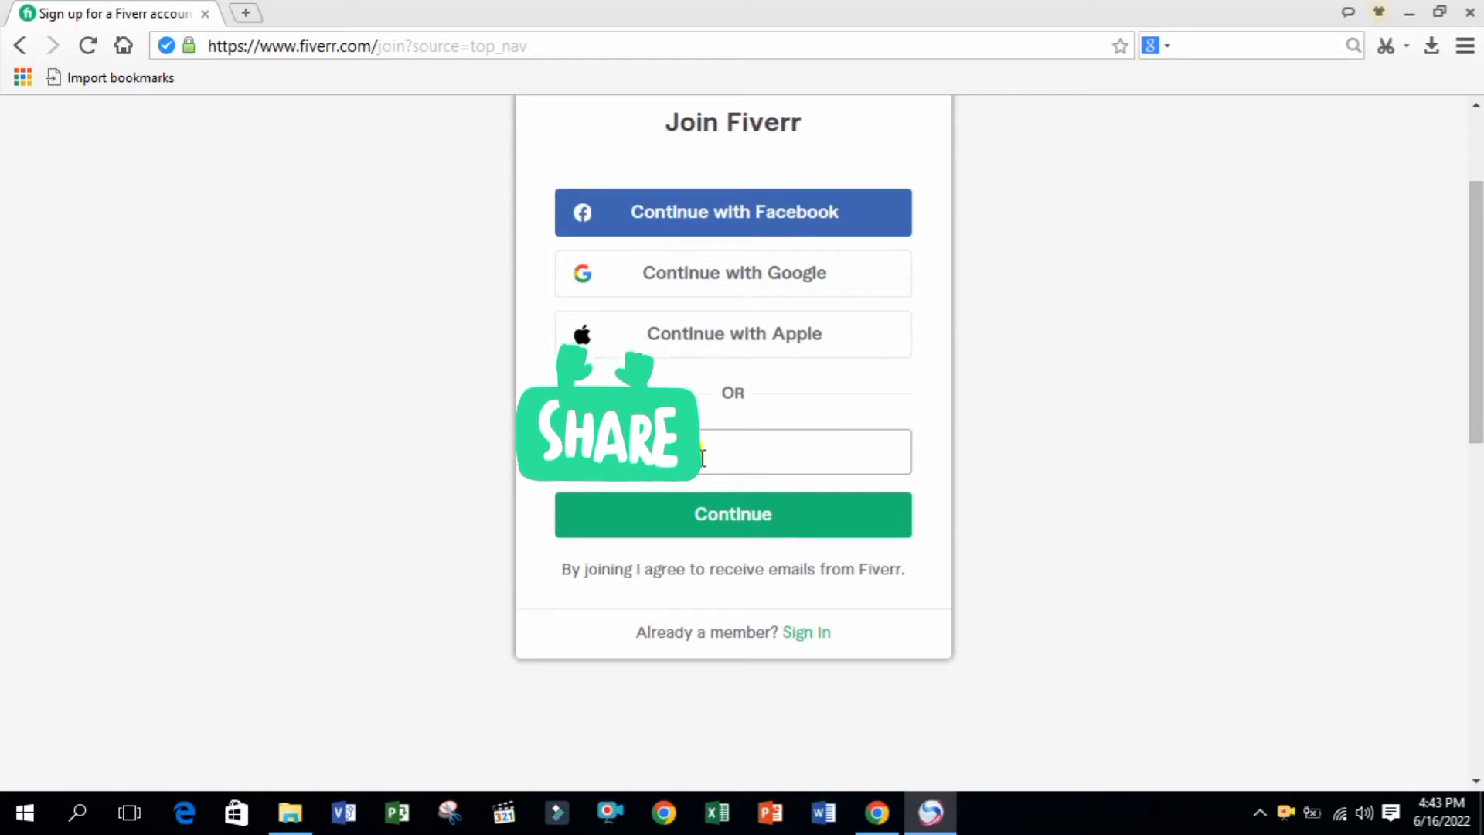
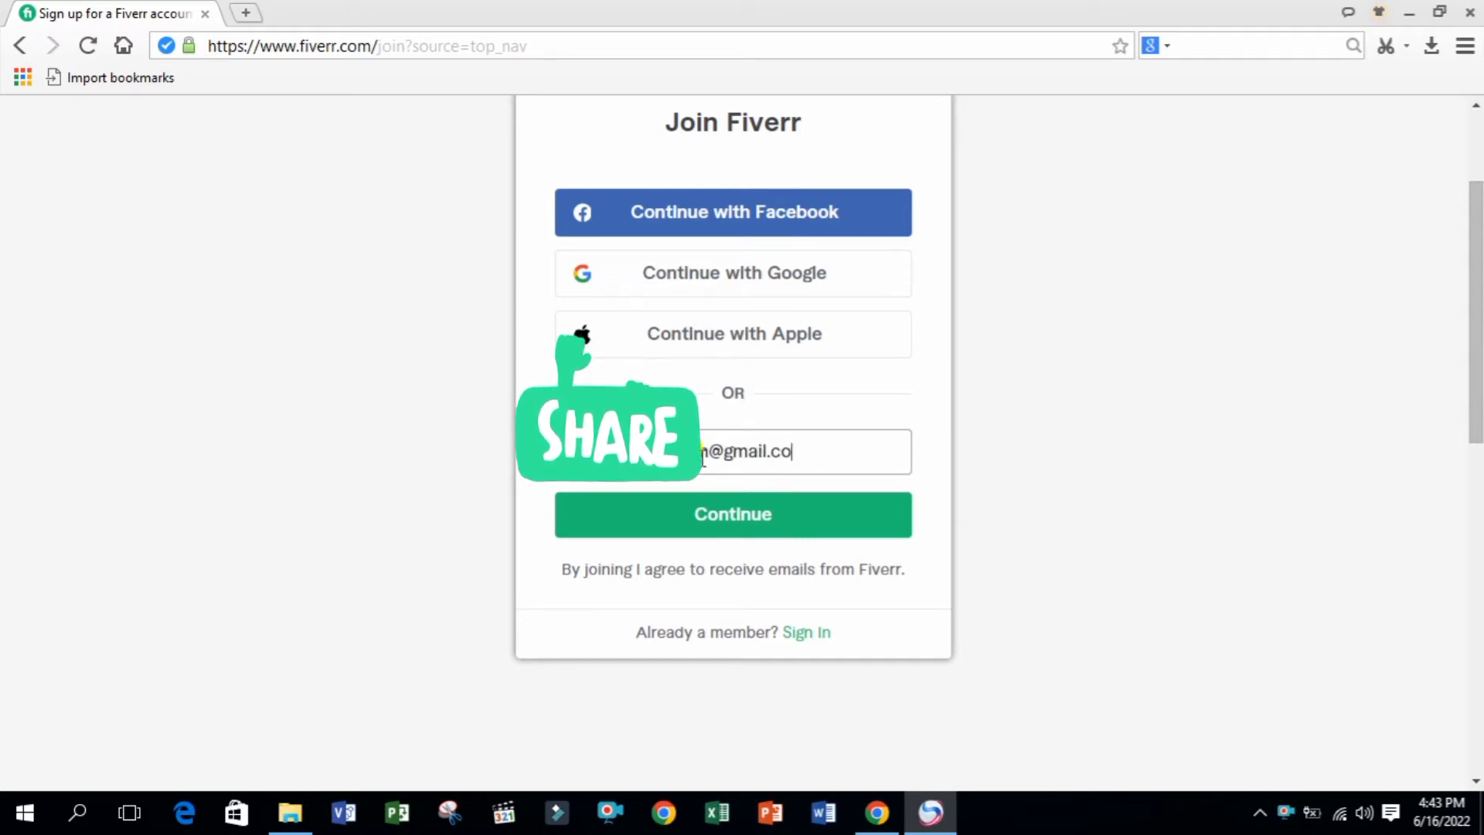
{"action": "left_click", "coordinate": [716, 513]}
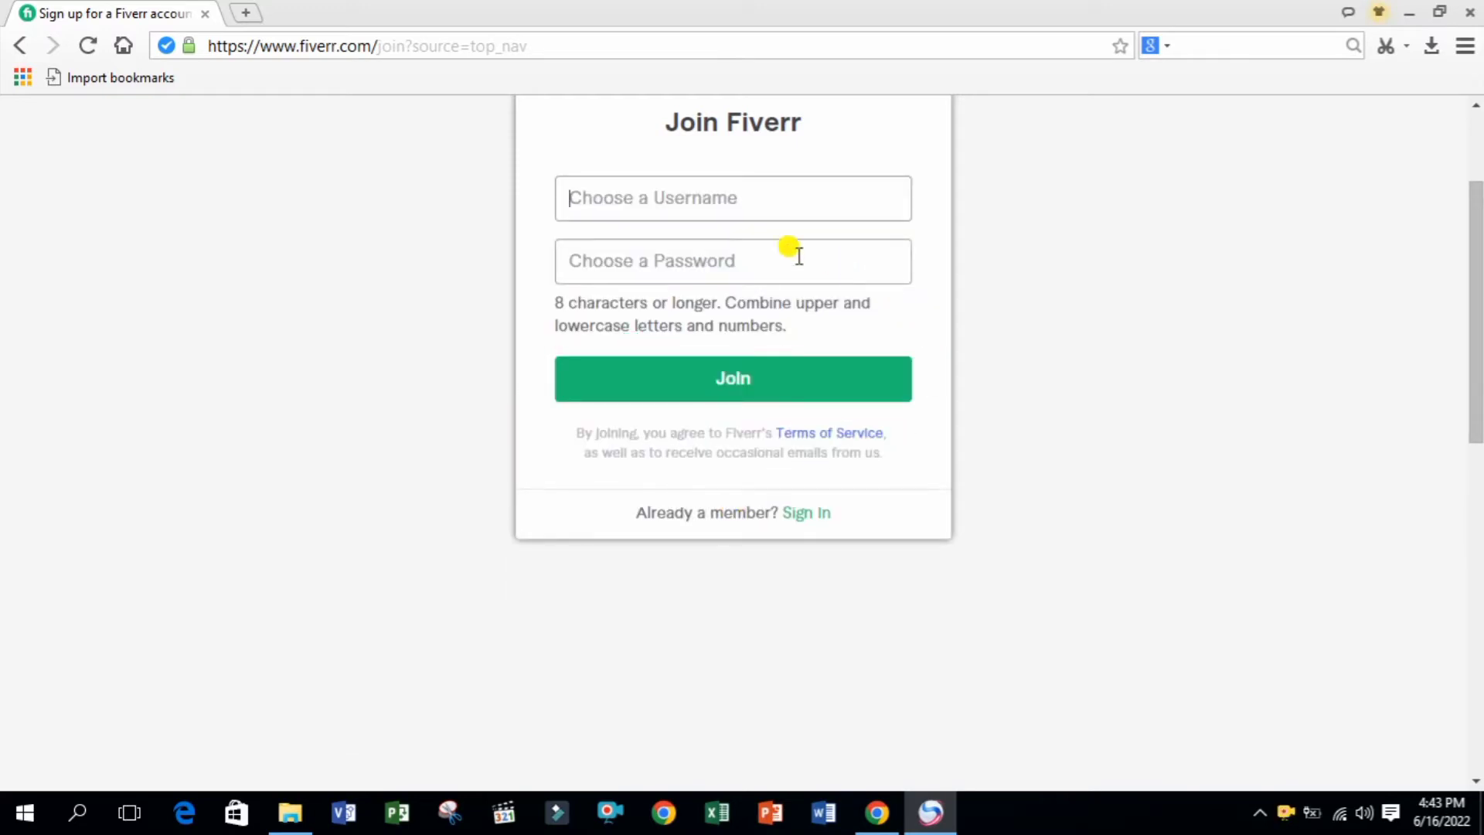
Enter a username and trim a letter until it is available
{"action": "left_click", "coordinate": [718, 202]}
{"action": "type", "text": "Canva"}
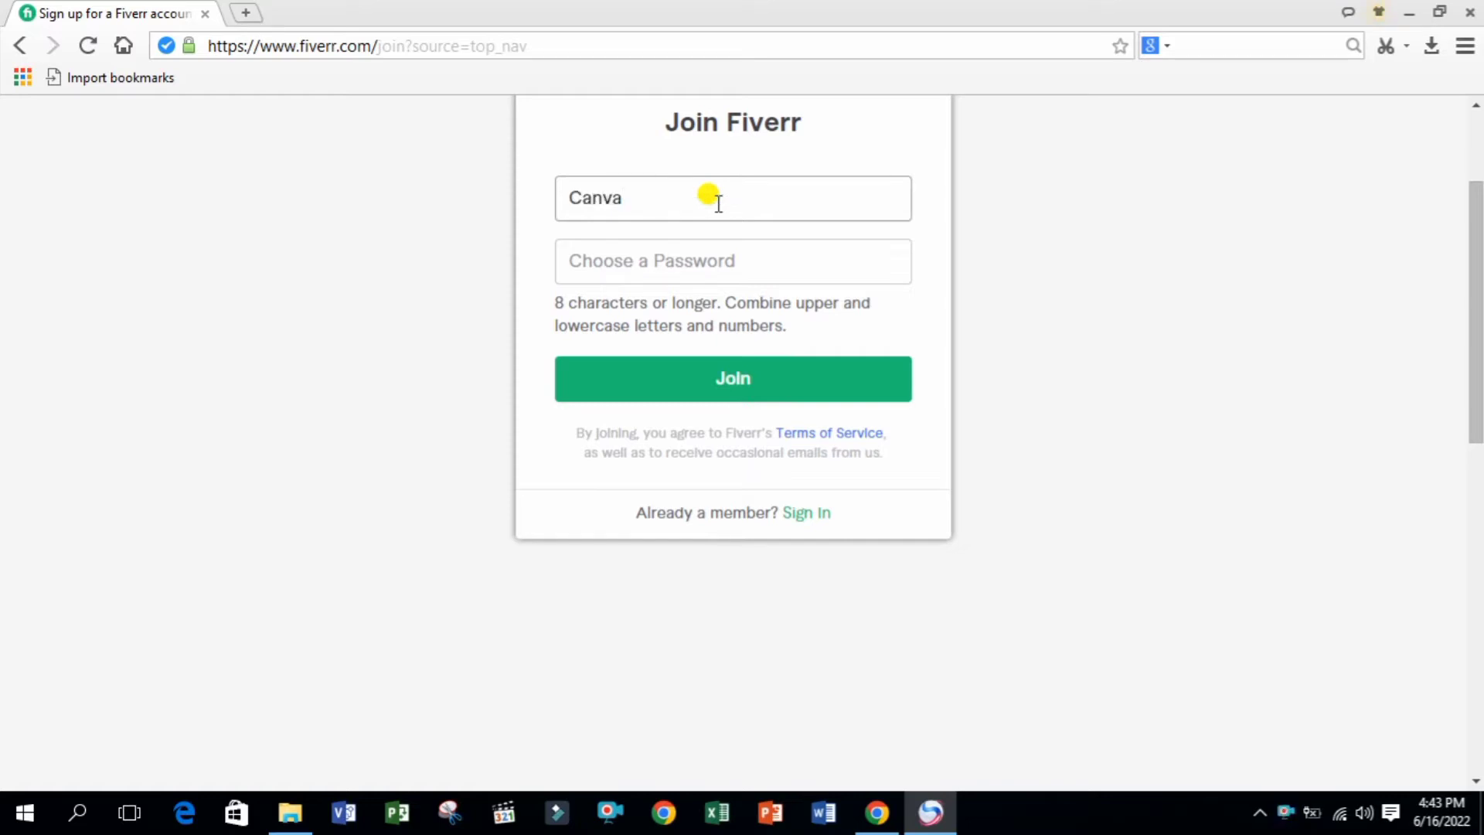
{"action": "type", "text": "_Queen"}
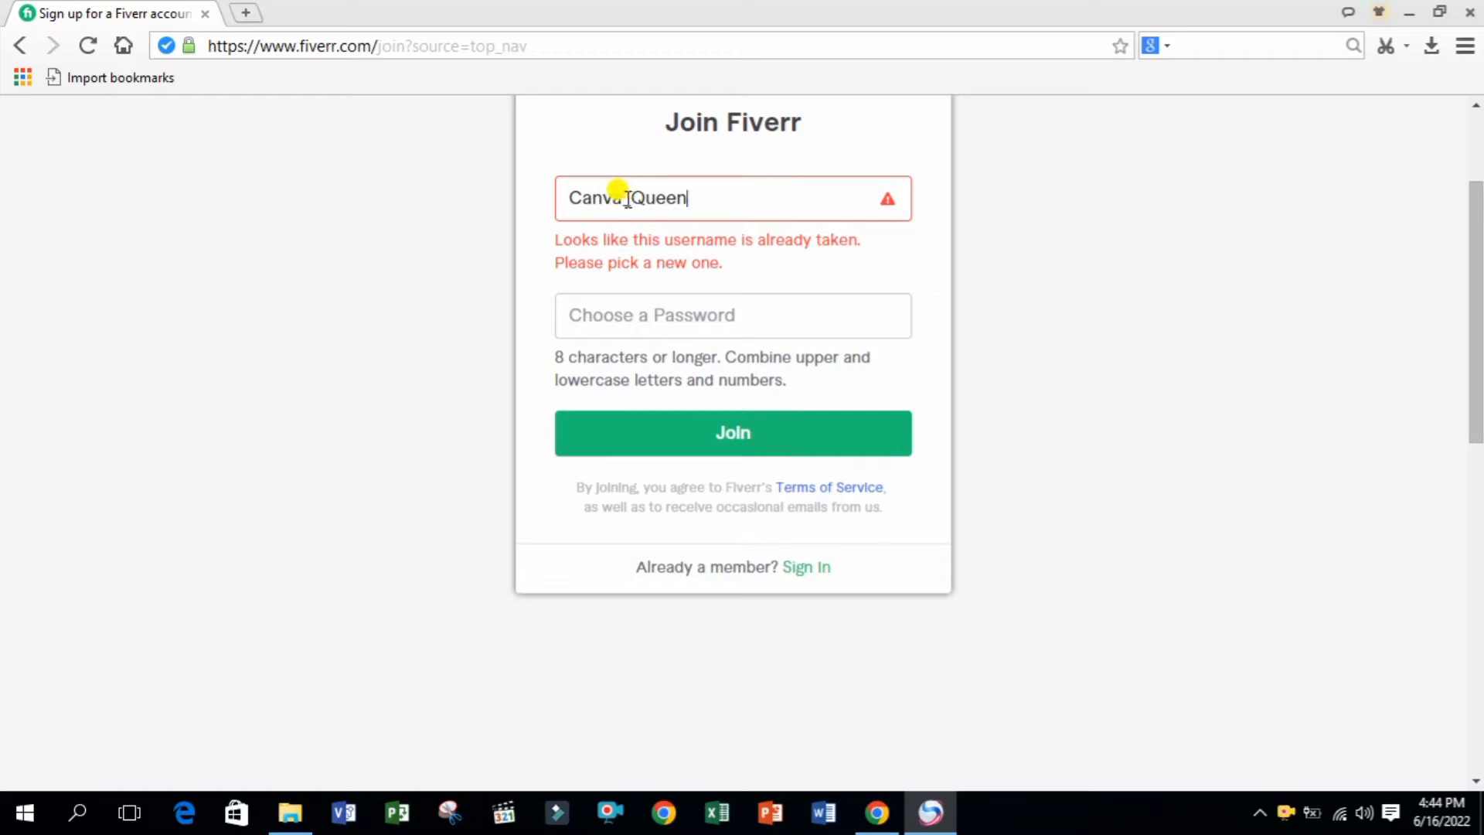
{"action": "left_click", "coordinate": [665, 193]}
{"action": "key", "text": "BackSpace"}
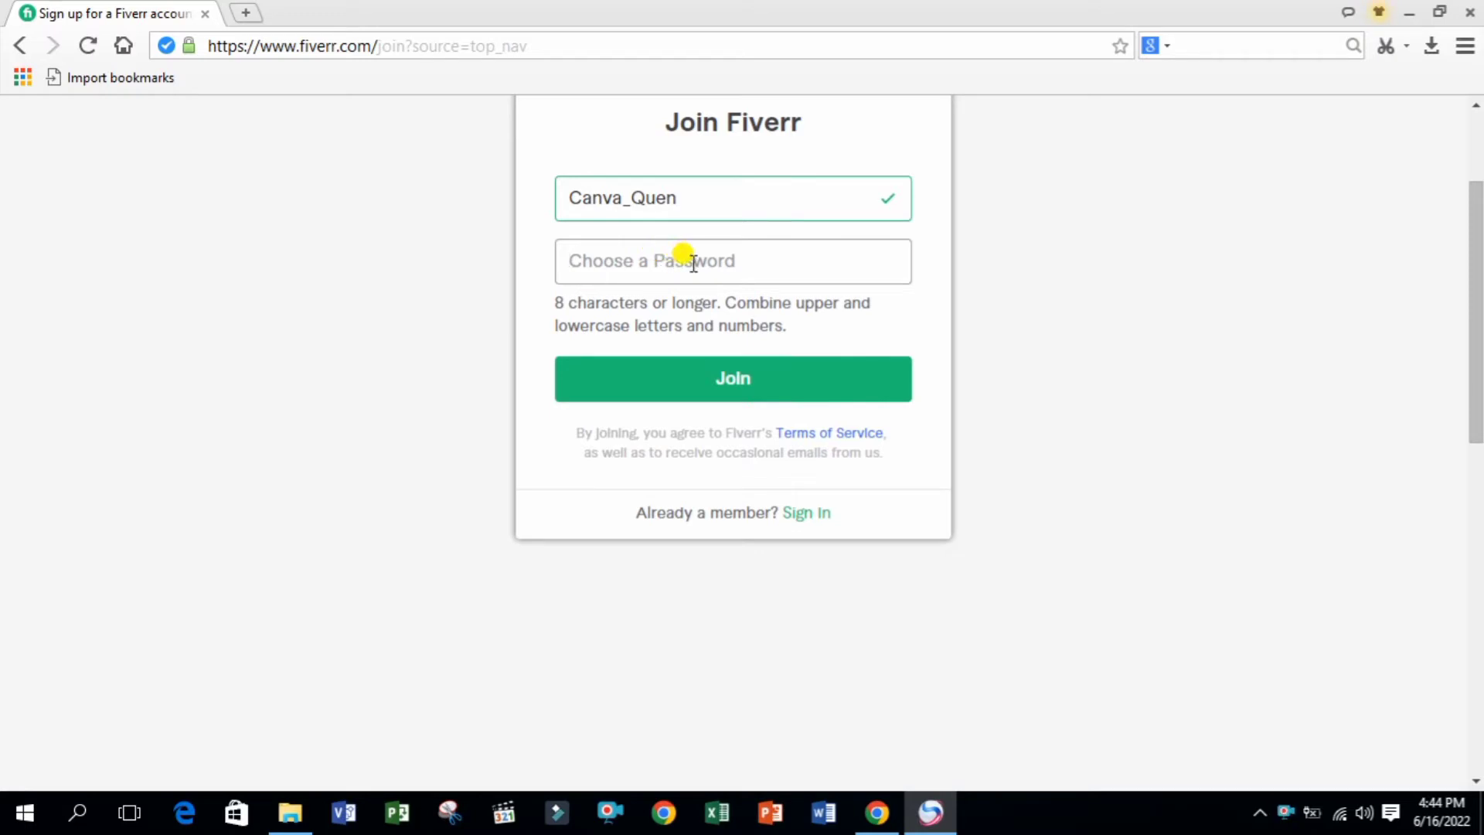
Type the account password and submit the Join form
{"action": "left_click", "coordinate": [693, 264]}
{"action": "type", "text": "•"}
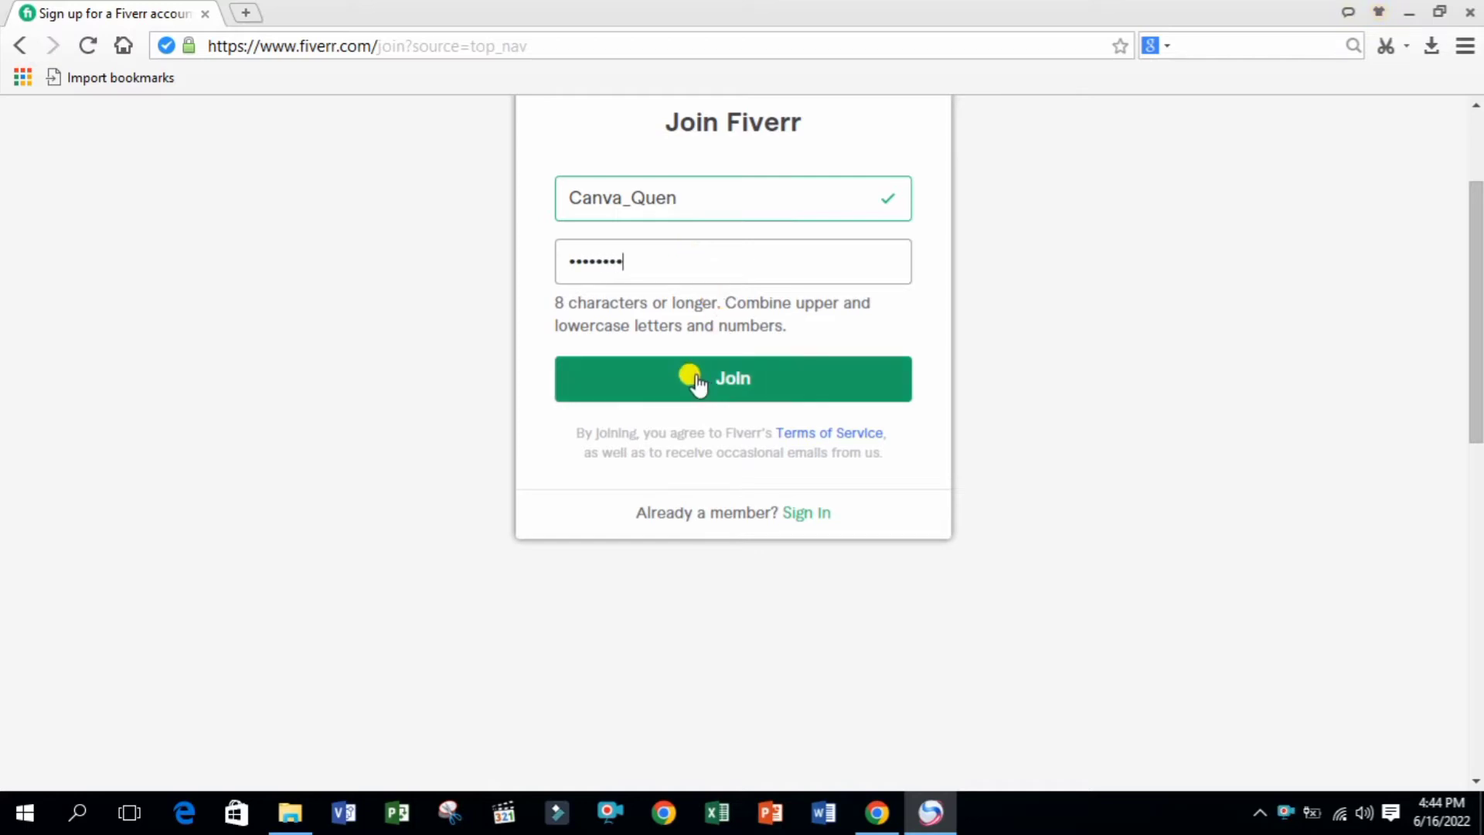
{"action": "key", "text": "ctrl+a"}
{"action": "key", "text": "BackSpace"}
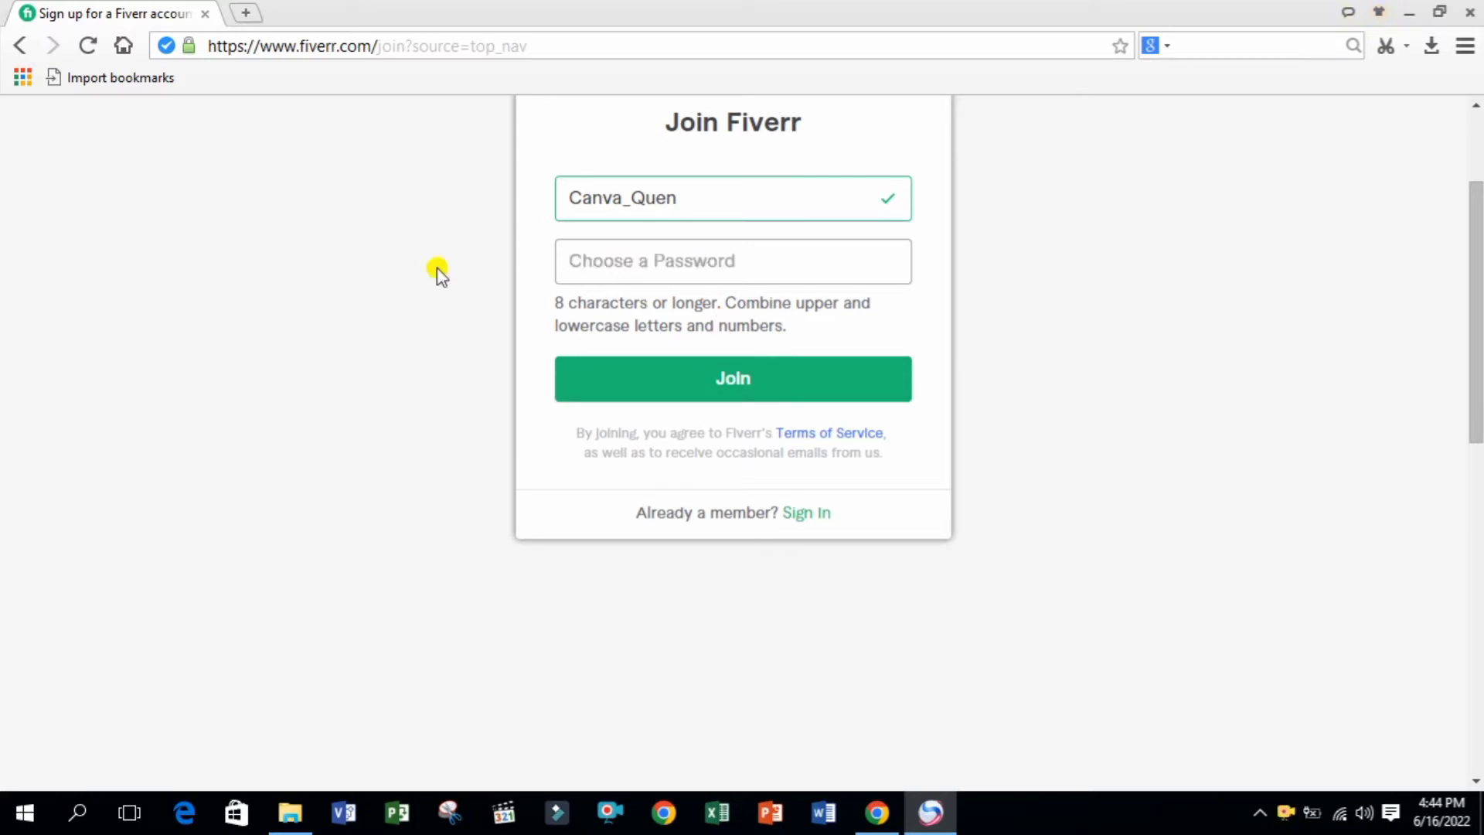
{"action": "type", "text": "••••"}
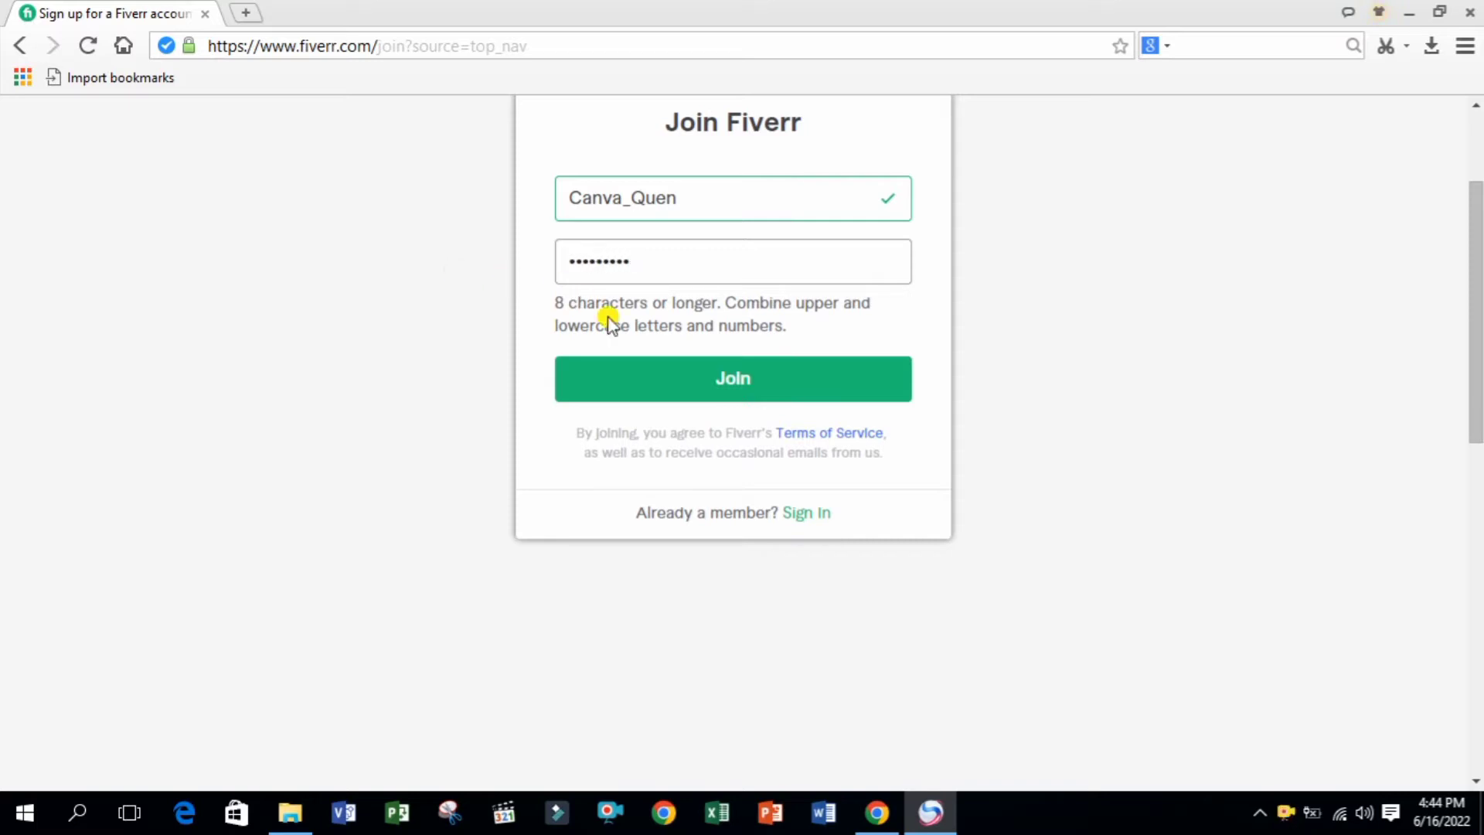
{"action": "left_click", "coordinate": [705, 387]}
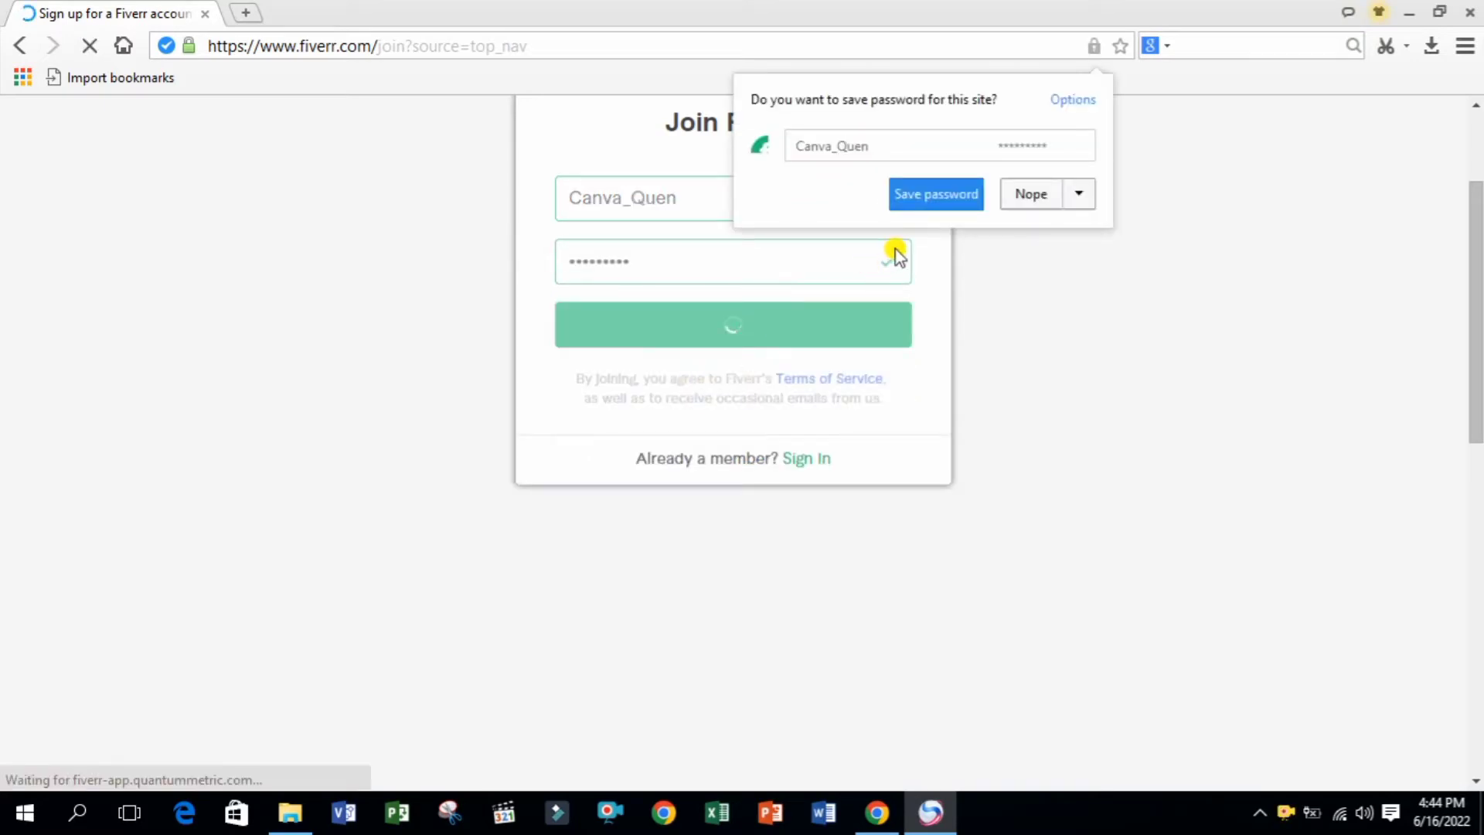
Decline saving the password and open the new account's Settings page
{"action": "left_click", "coordinate": [1033, 195]}
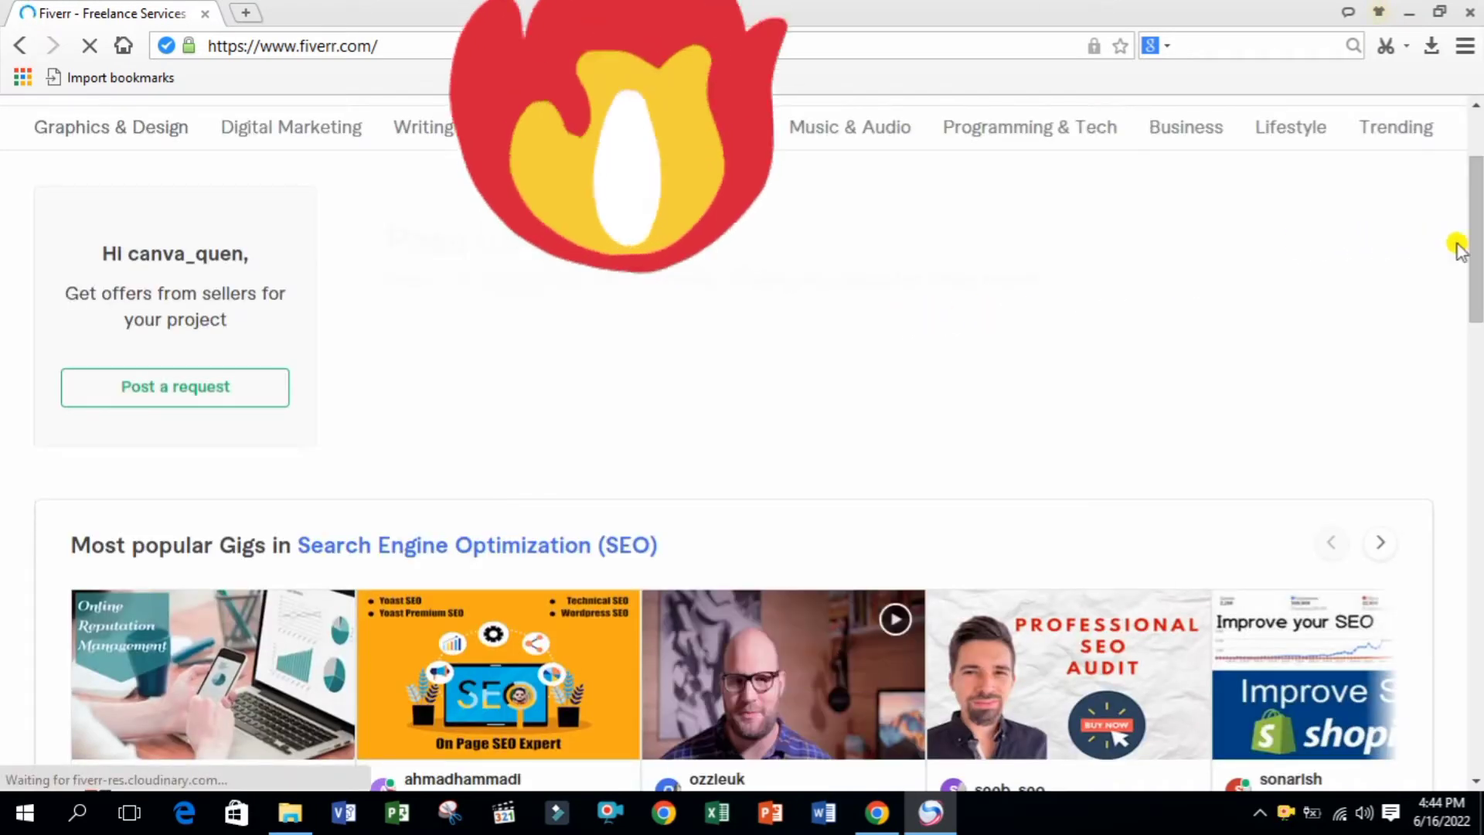
{"action": "left_click_drag", "start_coordinate": [1473, 246], "coordinate": [1478, 205]}
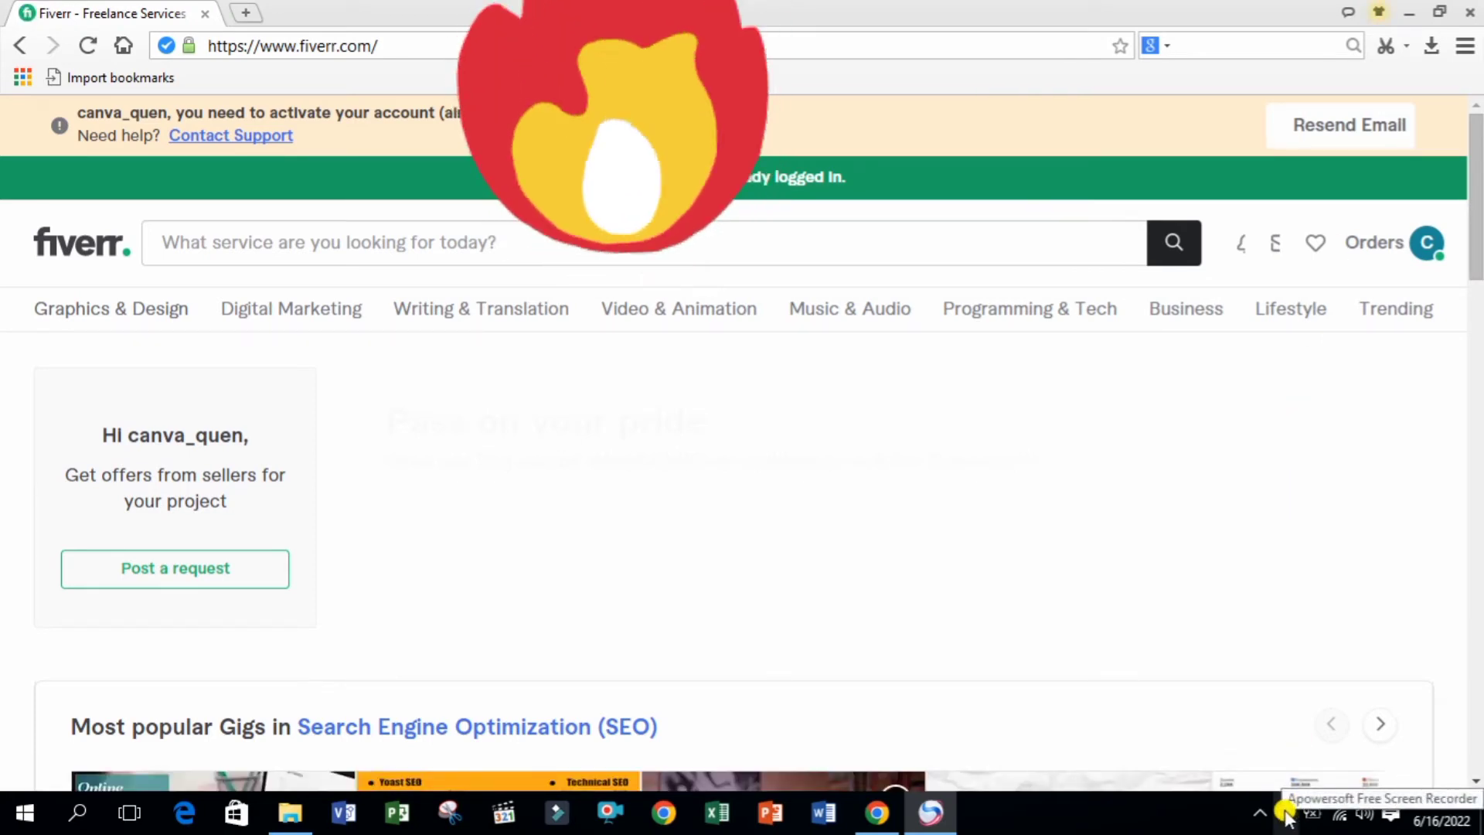
{"action": "left_click", "coordinate": [1337, 814]}
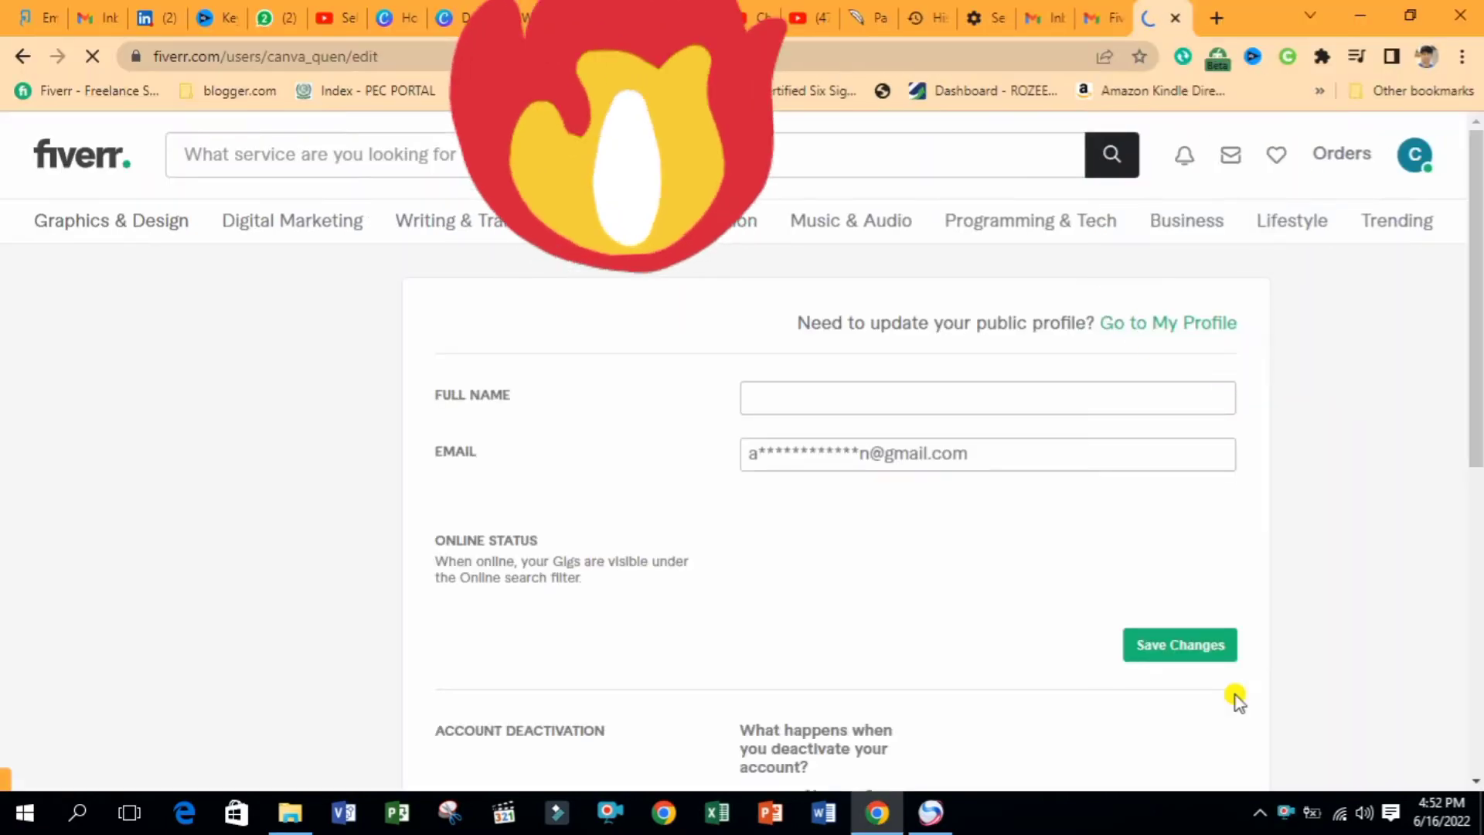
Enter the full name and save the account settings, leaving online status unchanged
{"action": "left_click", "coordinate": [857, 397]}
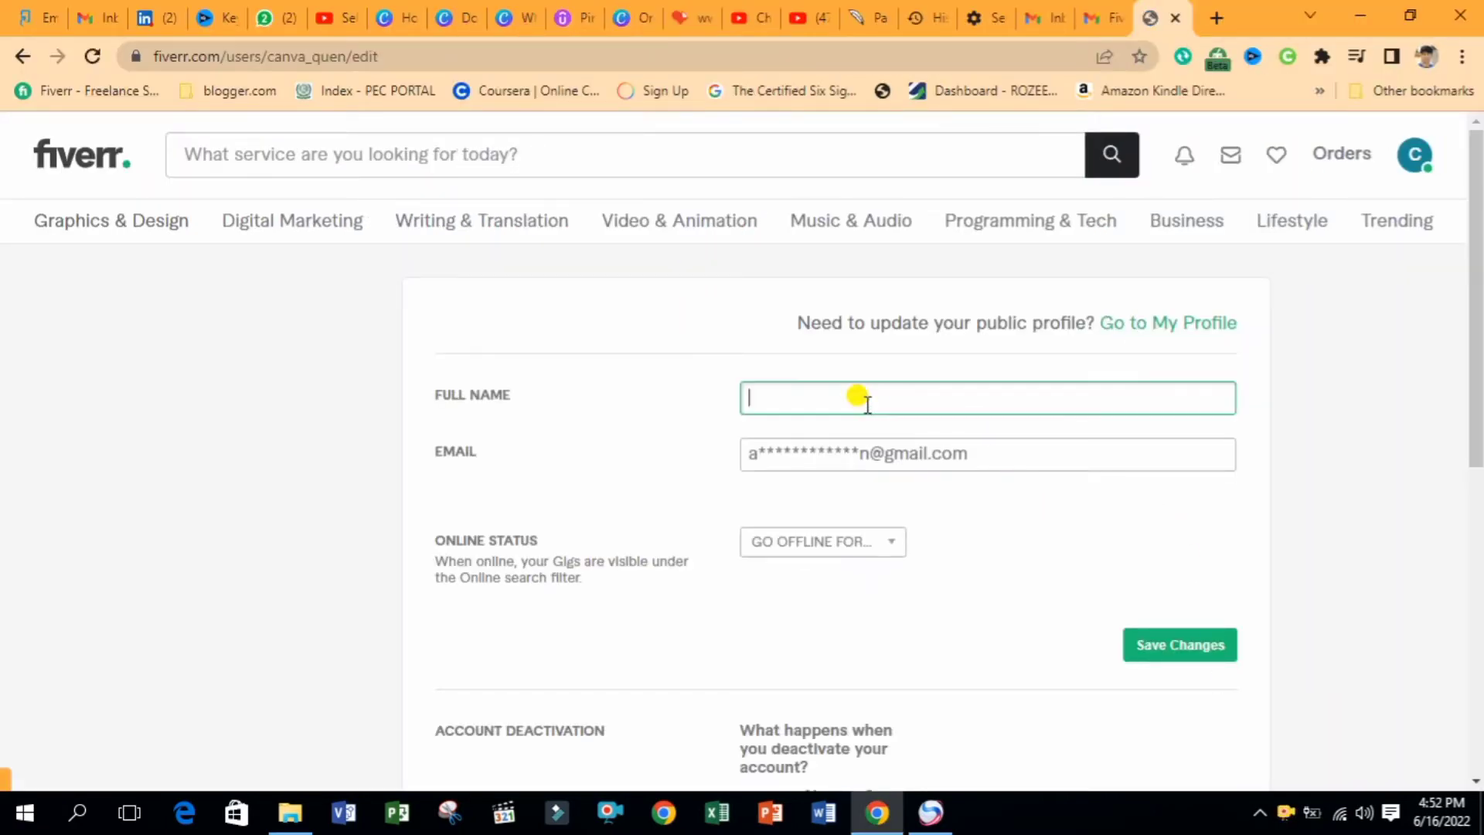
{"action": "type", "text": "Canva_Quen"}
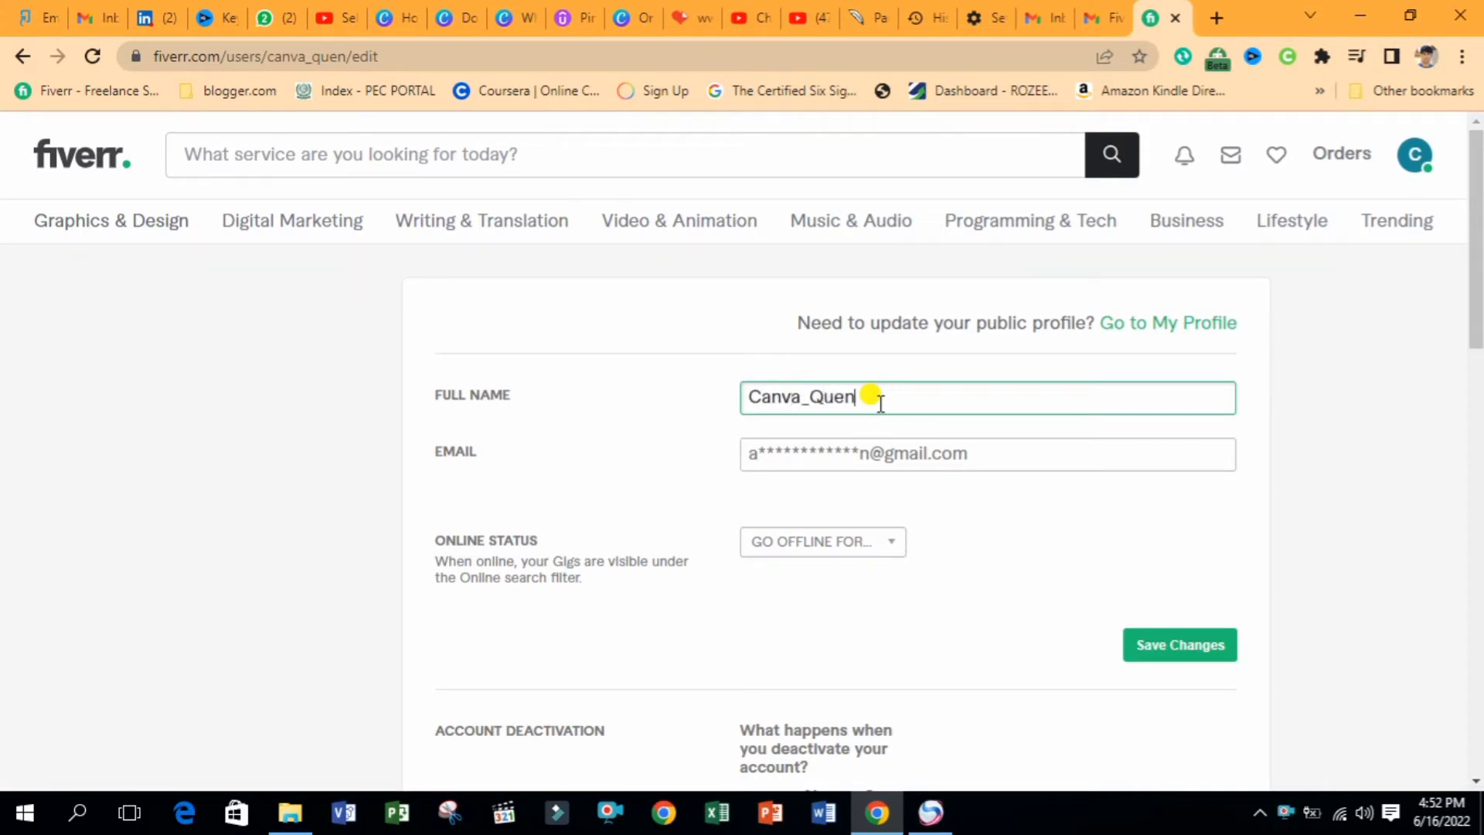
{"action": "scroll", "coordinate": [1476, 318], "scroll_direction": "down", "scroll_amount": 2}
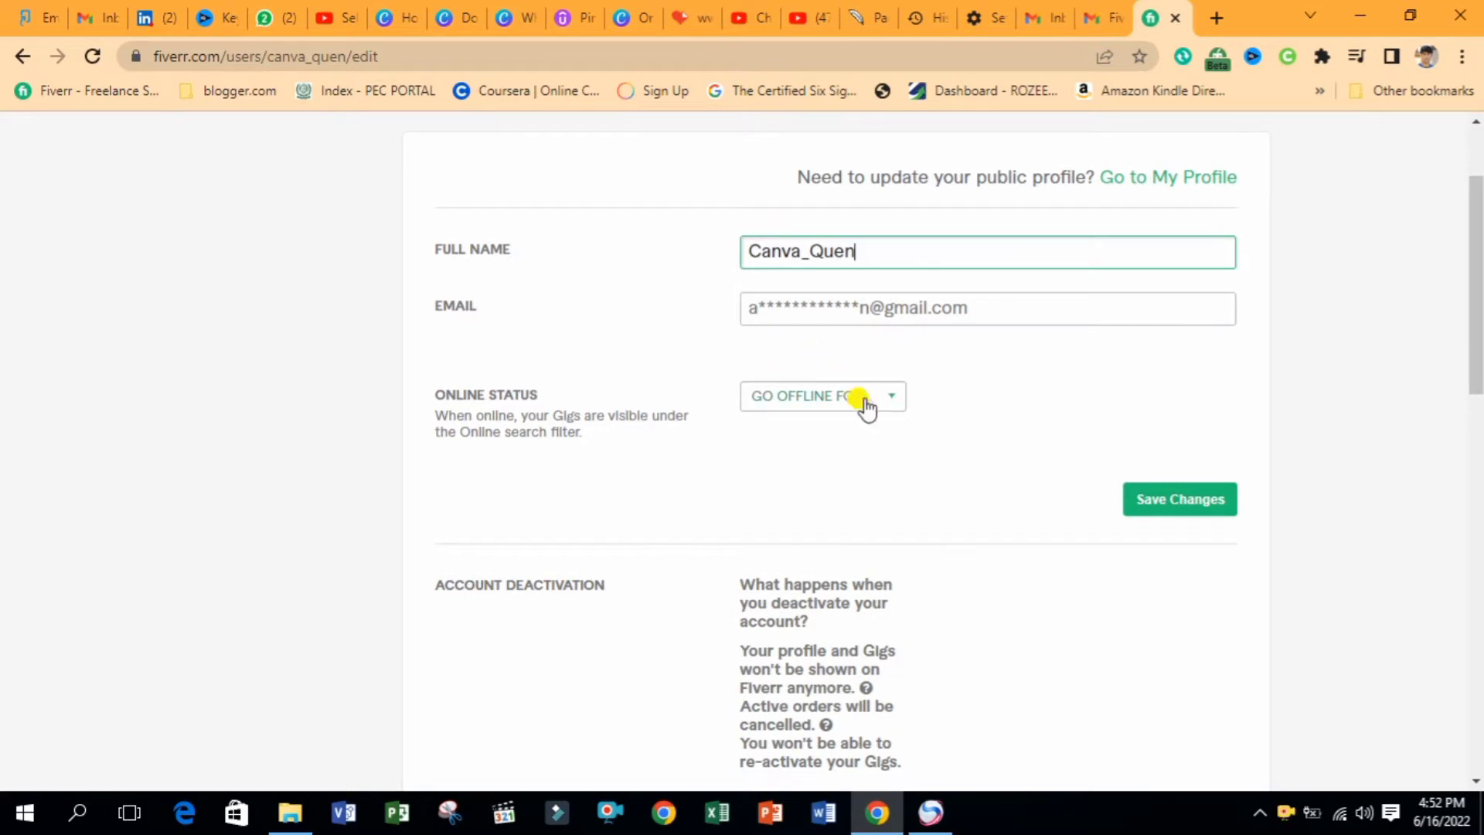
{"action": "left_click", "coordinate": [865, 403]}
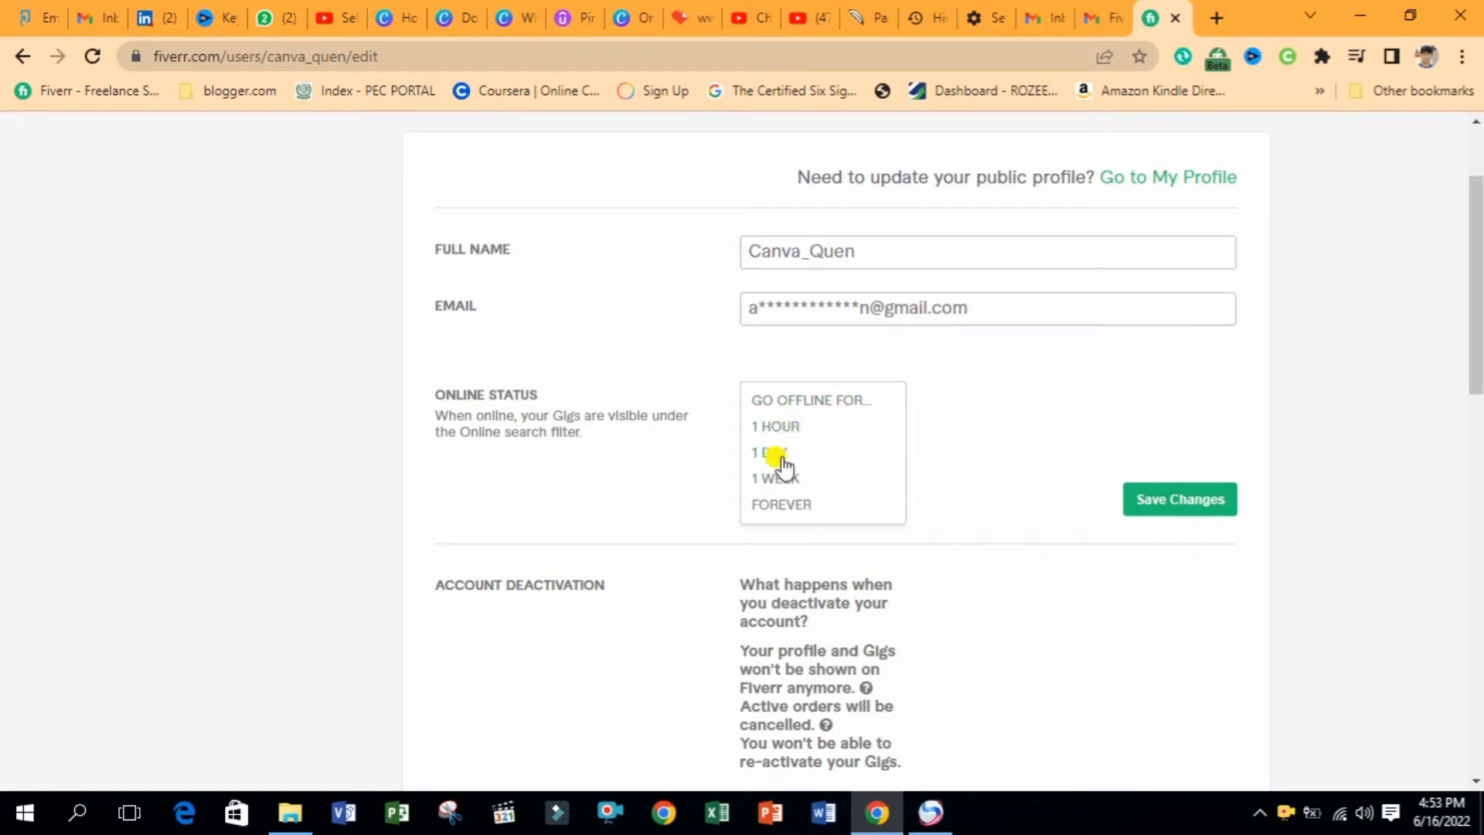
{"action": "left_click", "coordinate": [977, 391]}
{"action": "left_click", "coordinate": [1185, 504]}
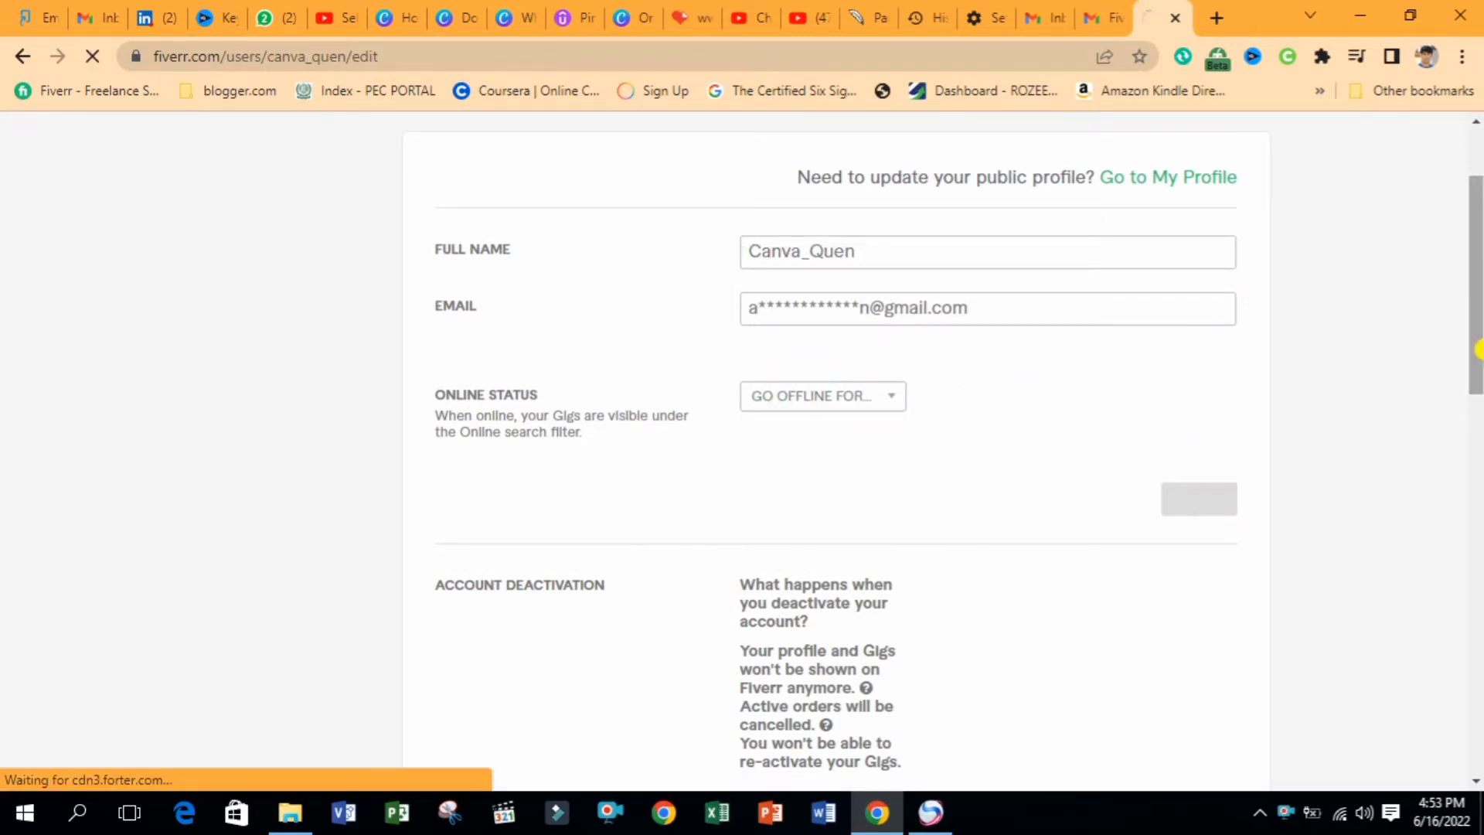
{"action": "scroll", "coordinate": [1477, 347], "scroll_direction": "down", "scroll_amount": 6}
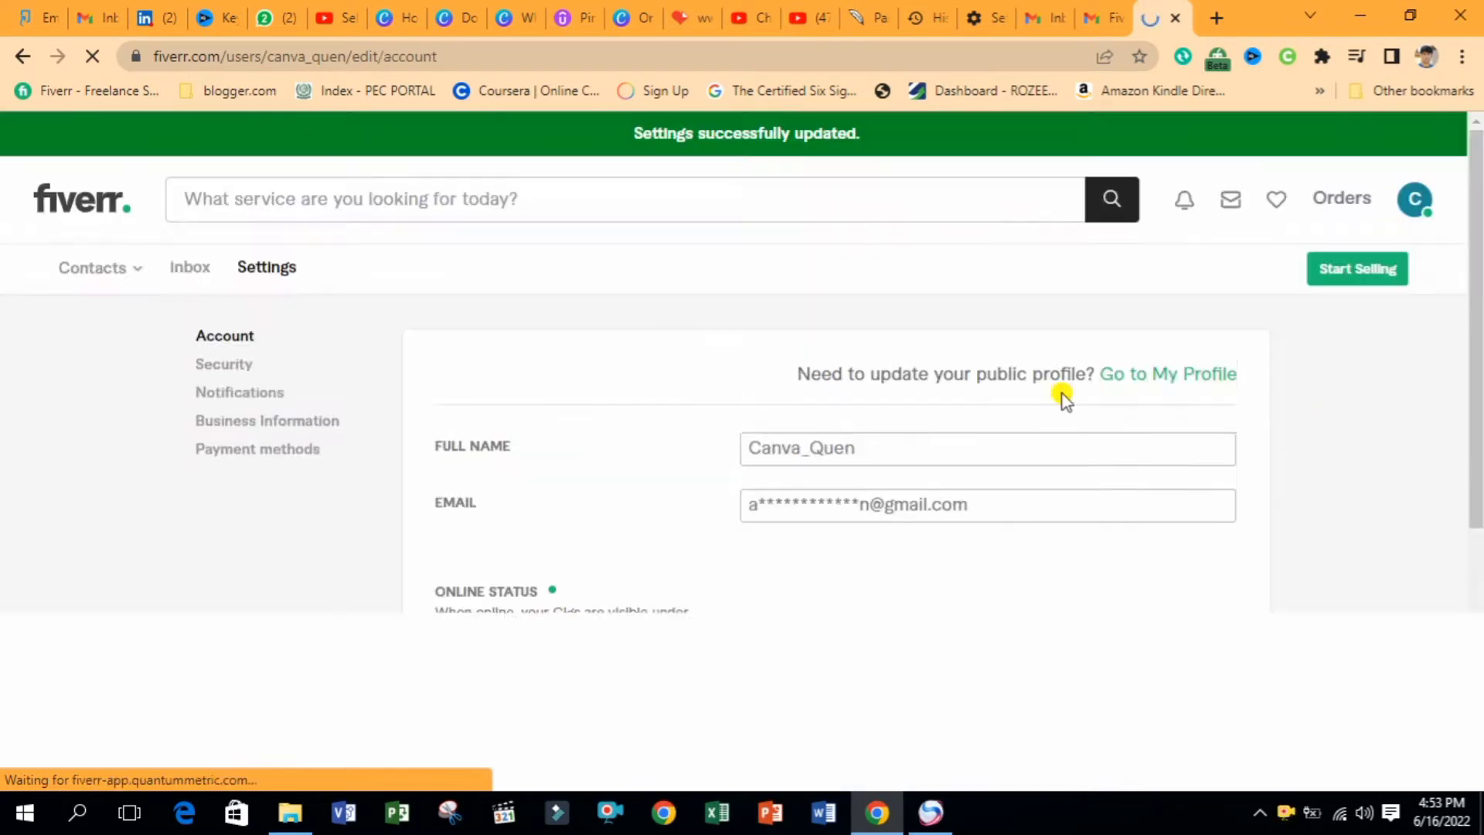
Open the public profile from the avatar menu and switch to the WhatsApp Web tab
{"action": "left_click", "coordinate": [1415, 201]}
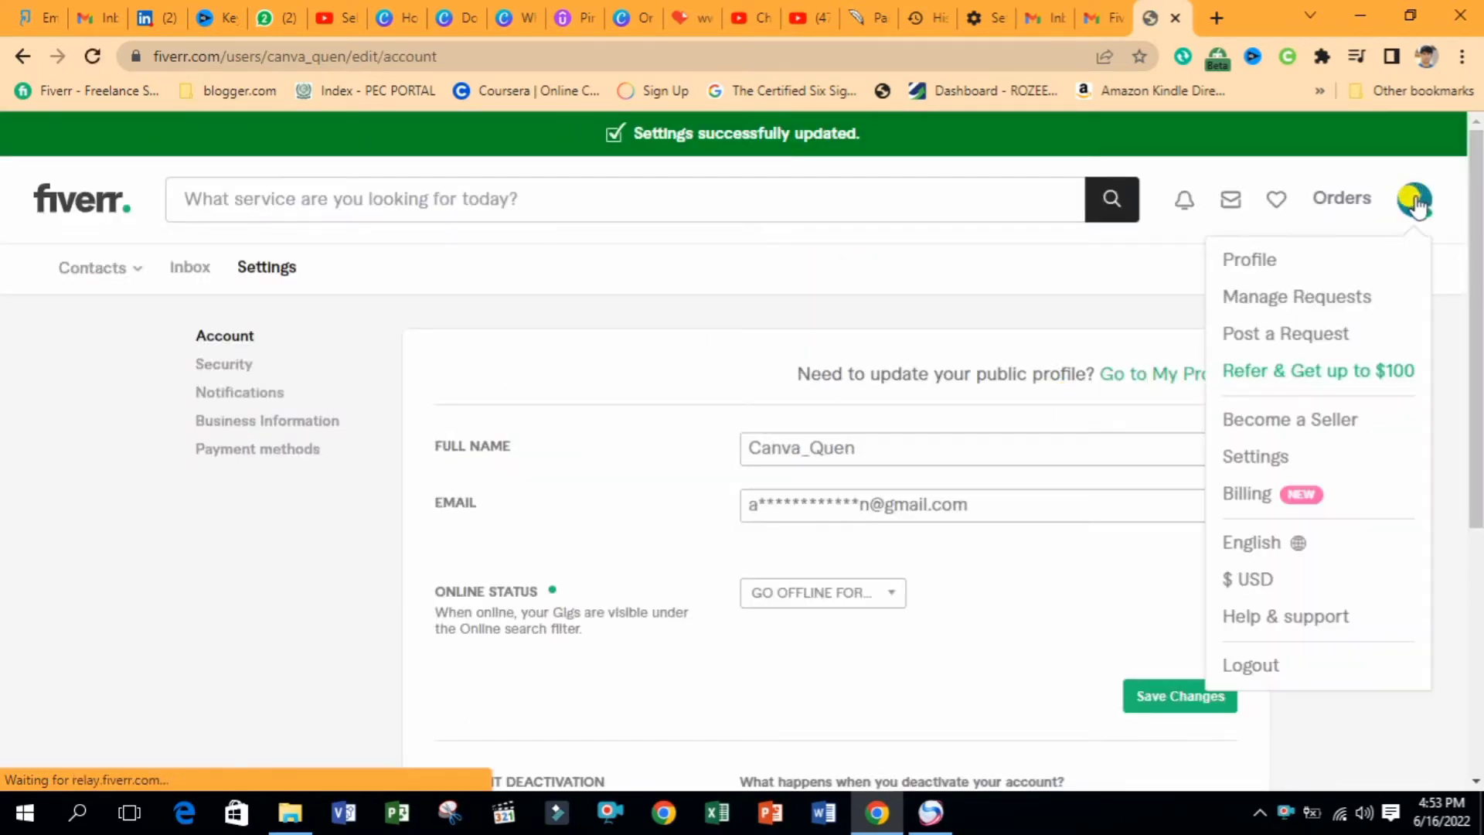
{"action": "left_click", "coordinate": [1244, 260]}
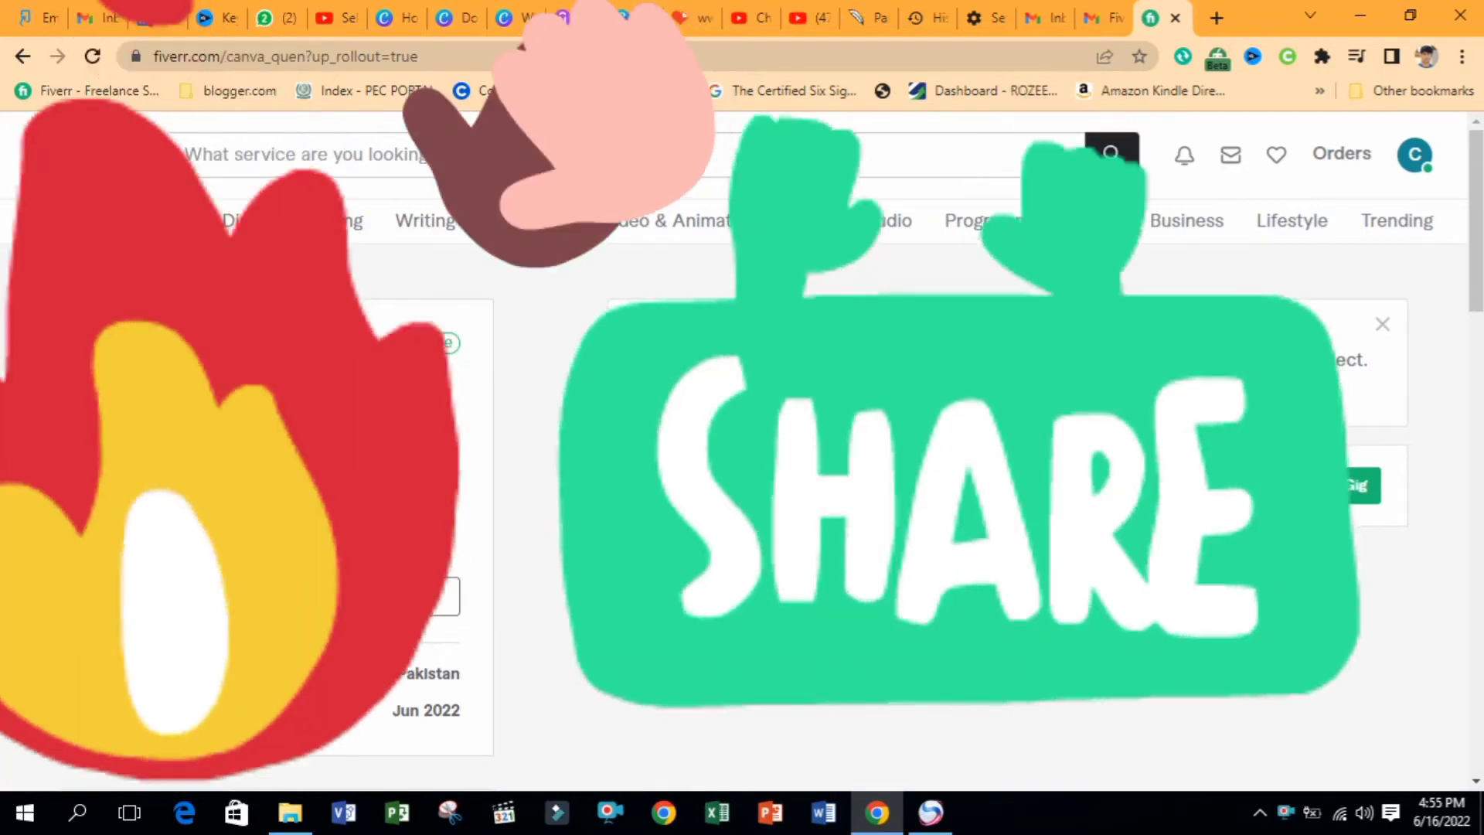
{"action": "left_click", "coordinate": [275, 17]}
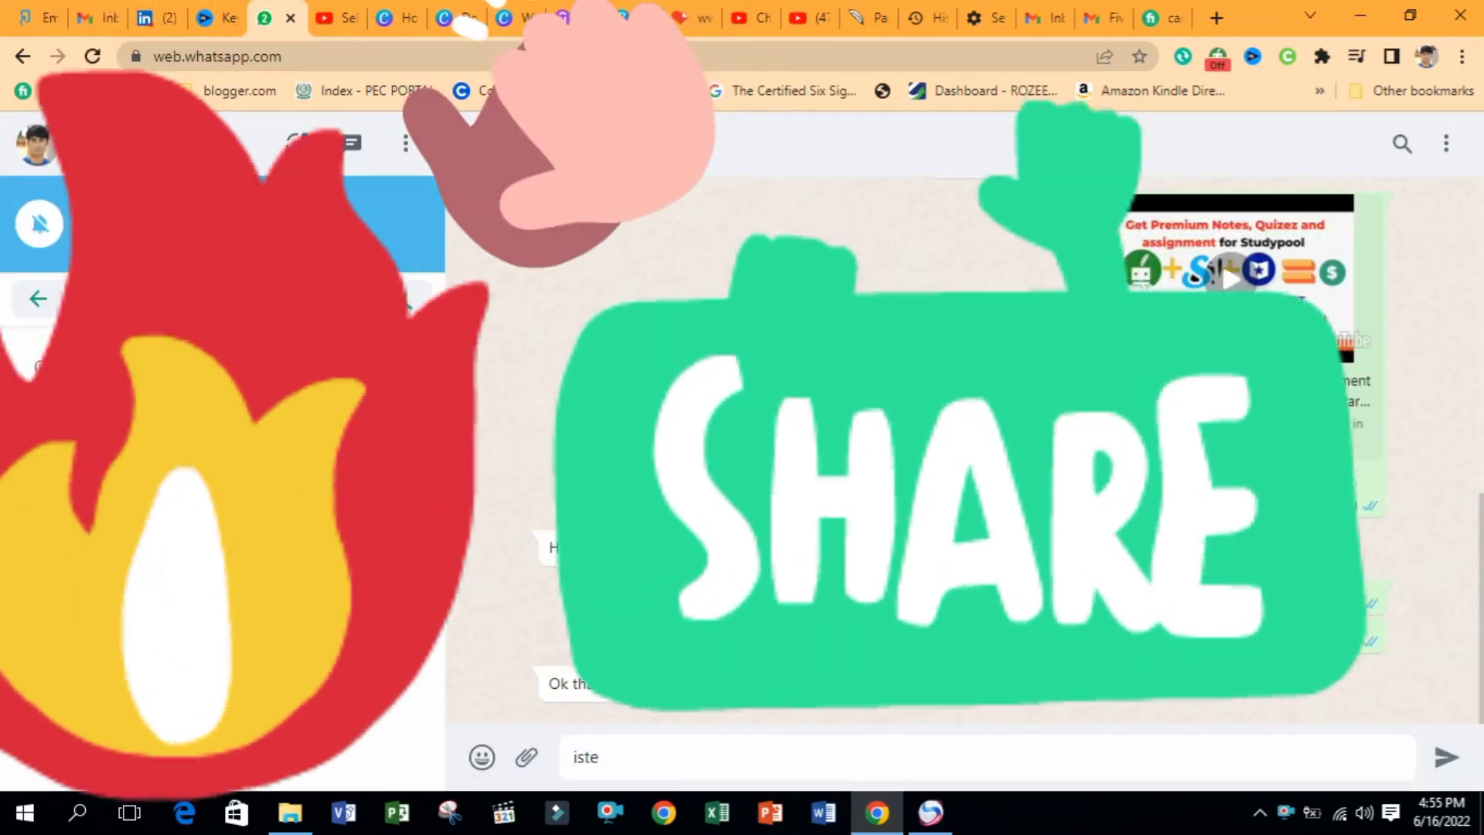
Download the chat photo into the Desktop's 'Canva pro Profile' folder
{"action": "left_click", "coordinate": [224, 431]}
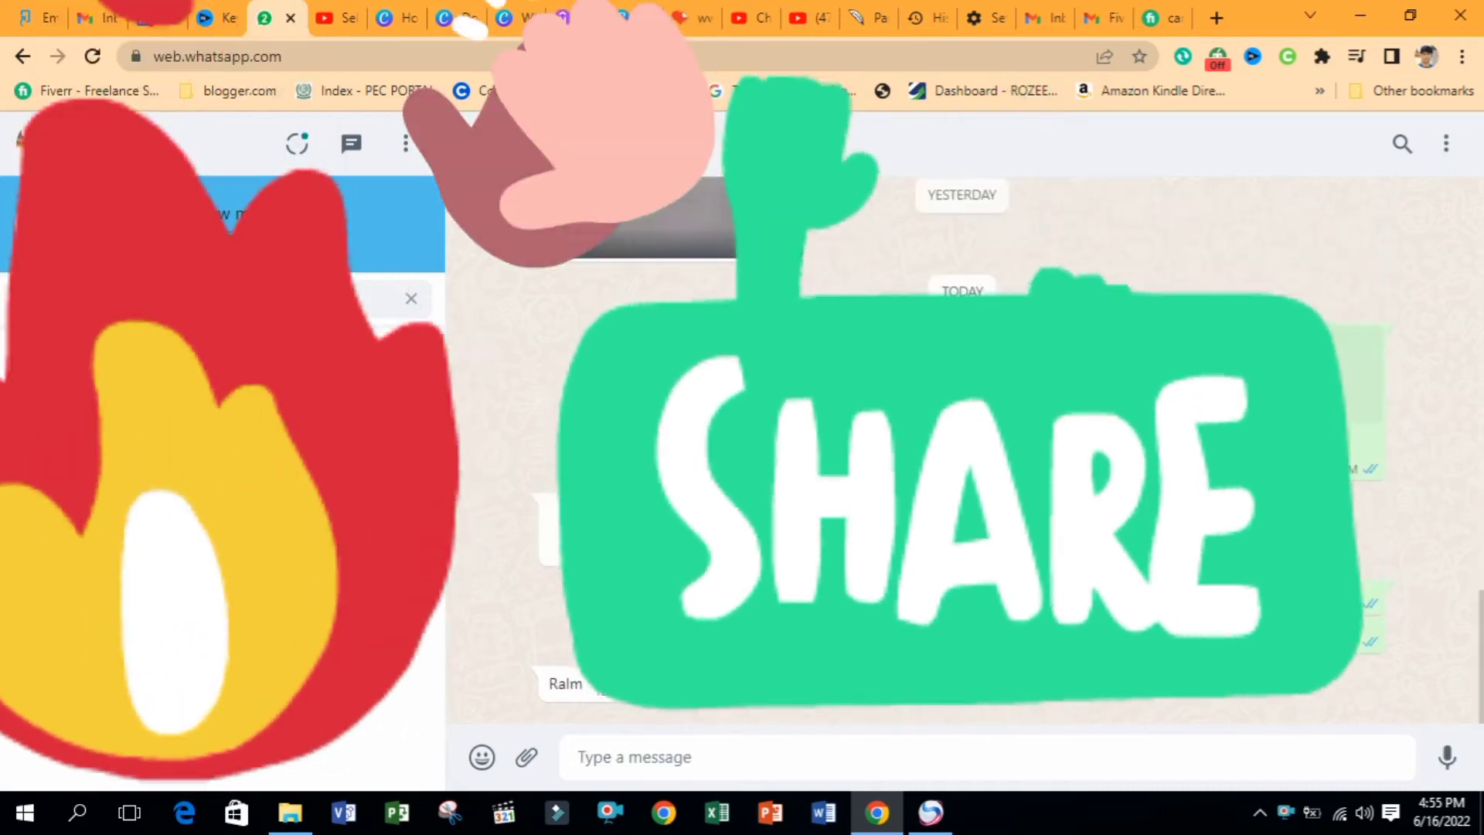
{"action": "scroll", "coordinate": [572, 616], "scroll_direction": "up", "scroll_amount": 5}
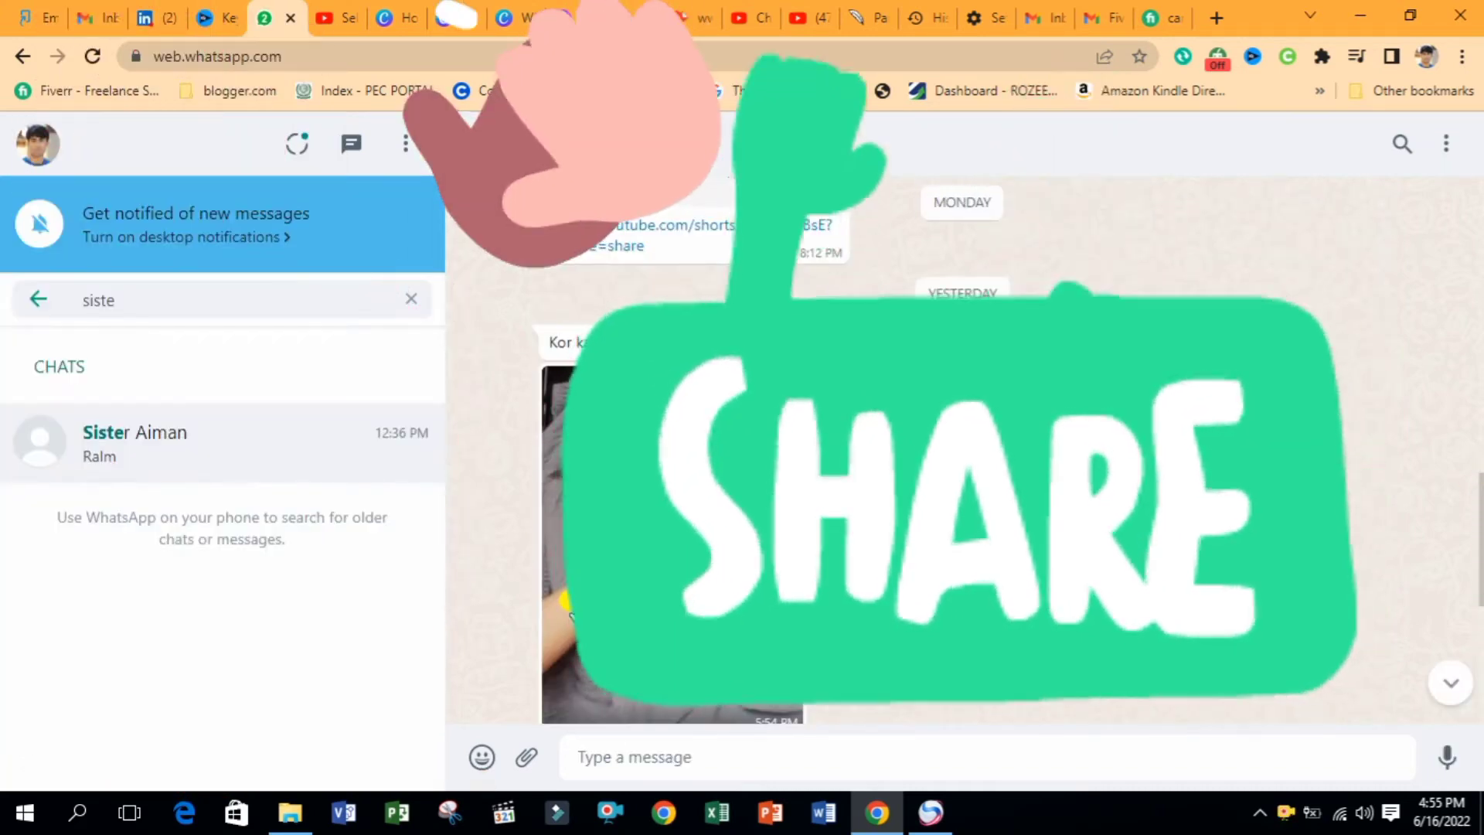
{"action": "left_click", "coordinate": [570, 615]}
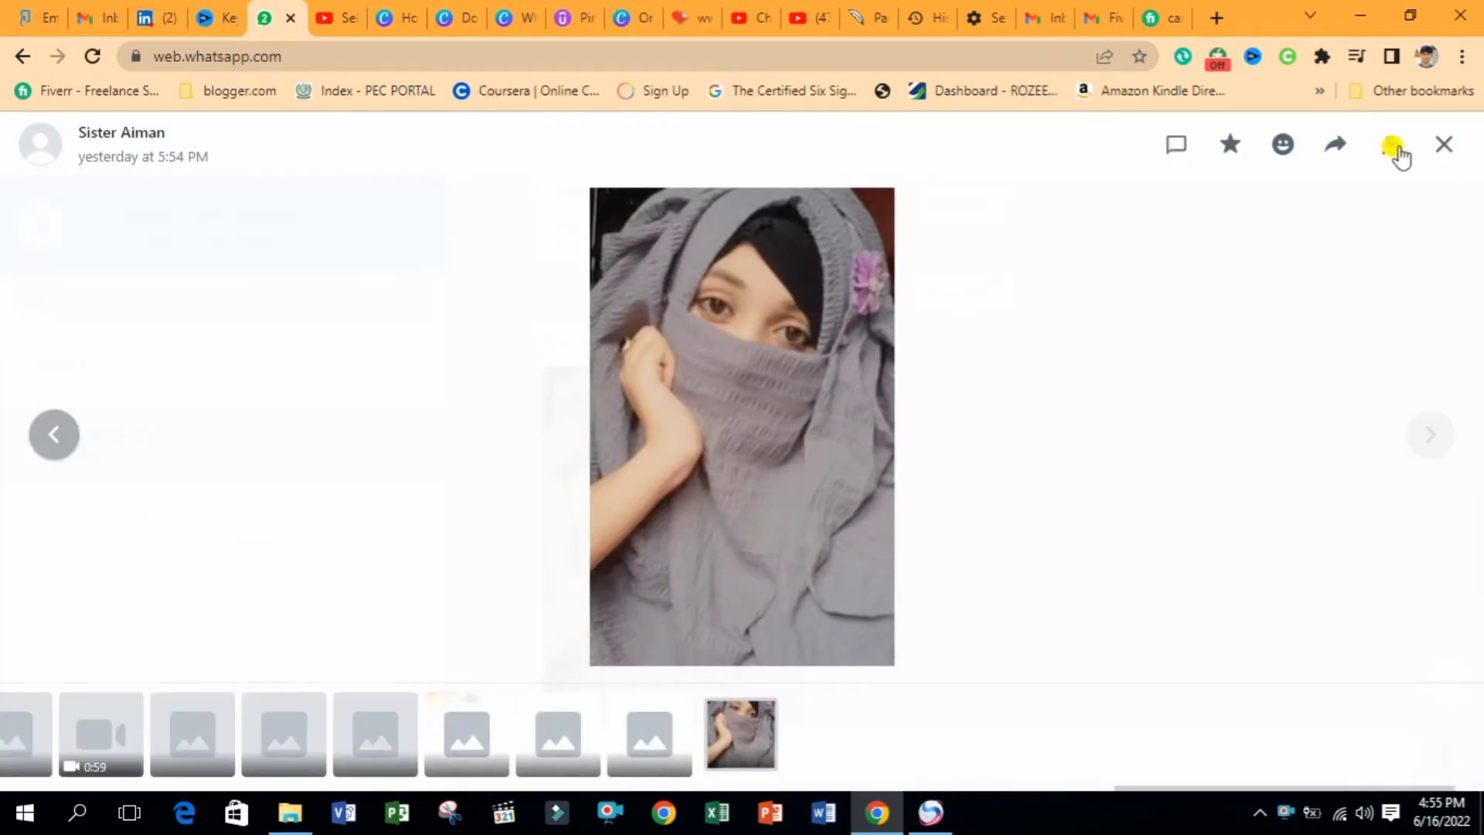
{"action": "left_click", "coordinate": [1396, 147]}
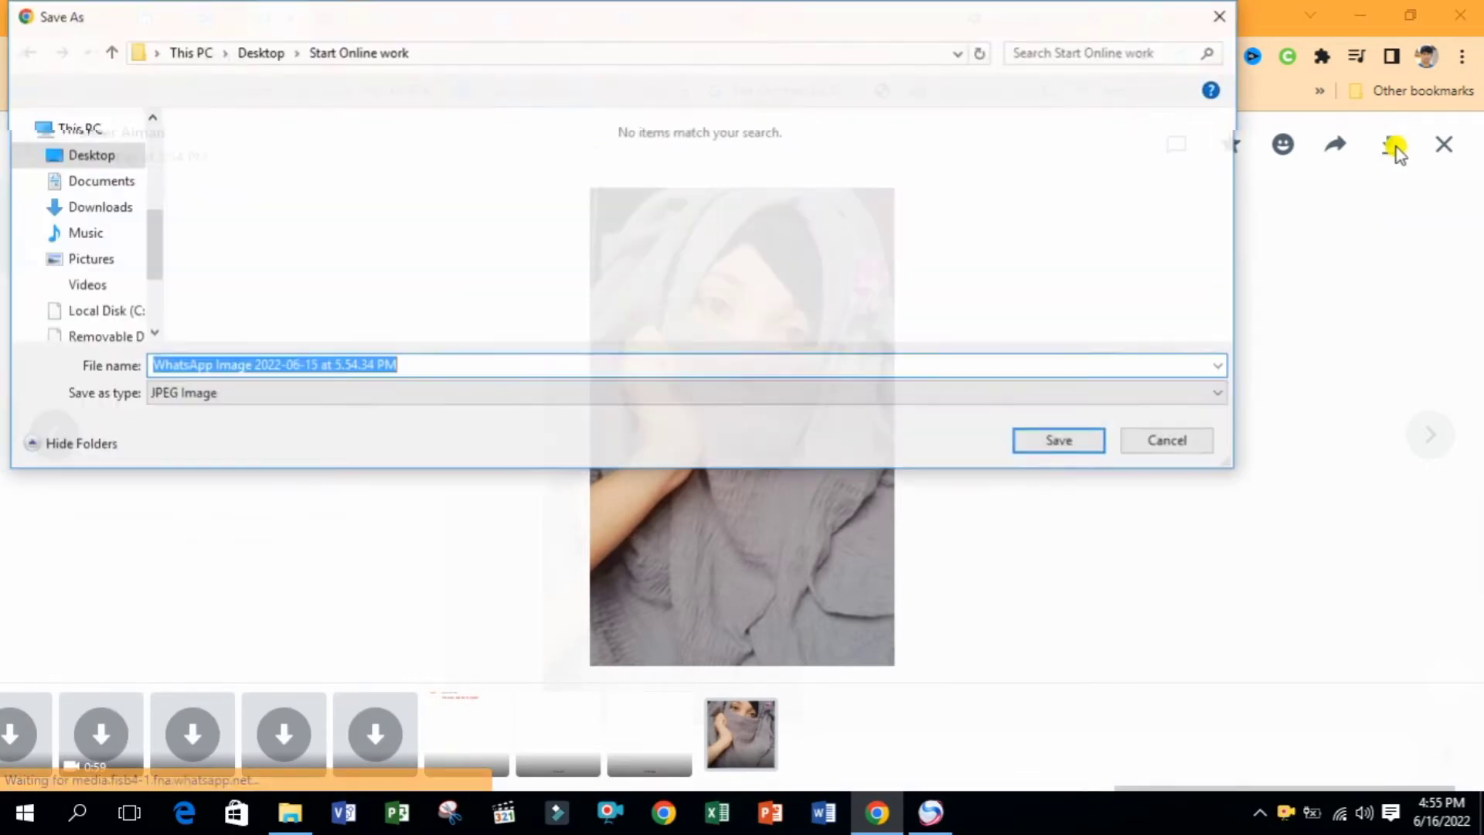
{"action": "left_click", "coordinate": [87, 154]}
{"action": "left_click_drag", "start_coordinate": [148, 233], "coordinate": [146, 124]}
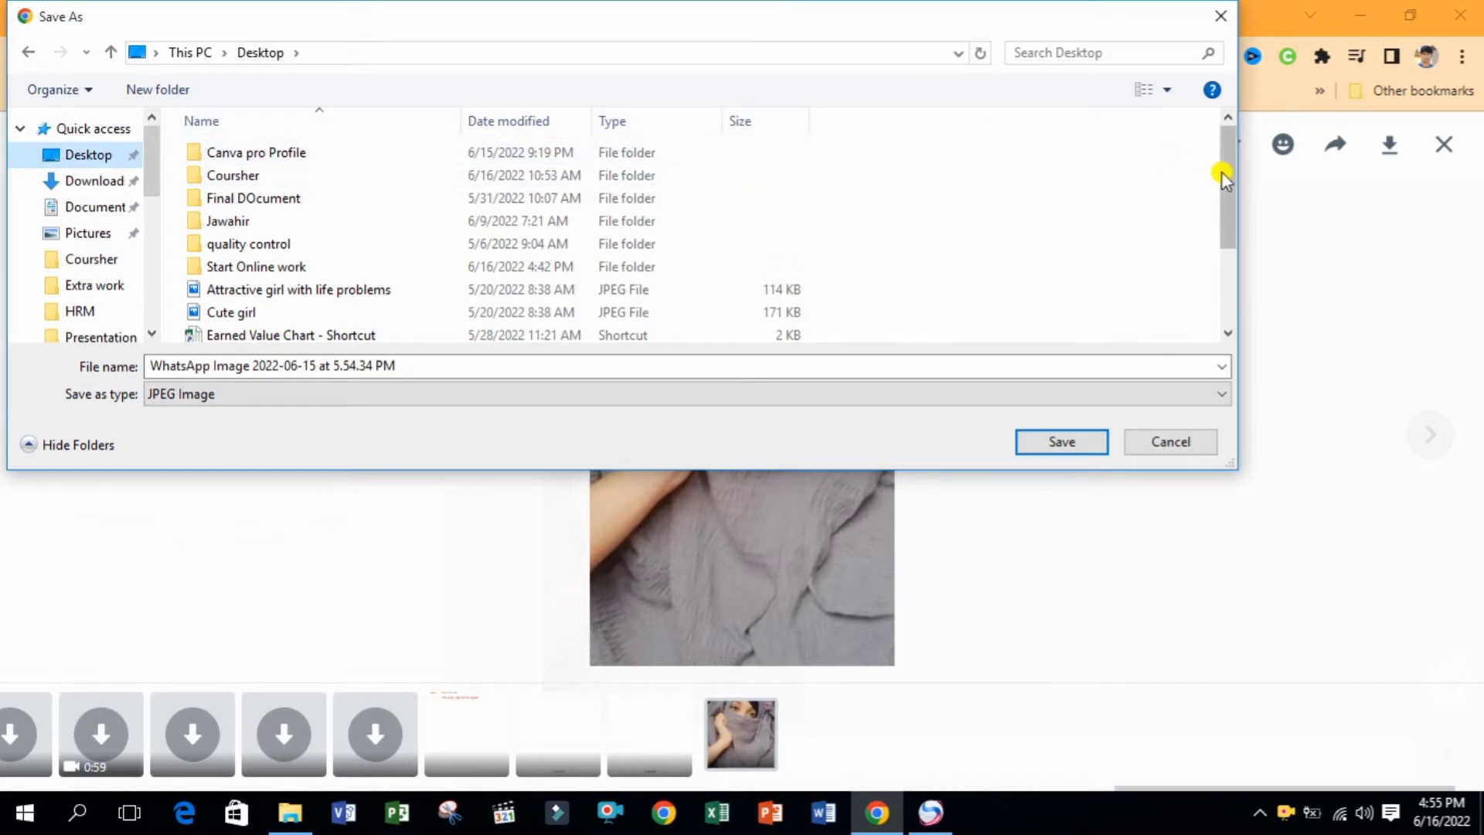
{"action": "left_click_drag", "start_coordinate": [1233, 185], "coordinate": [1231, 150]}
{"action": "double_click", "coordinate": [321, 152]}
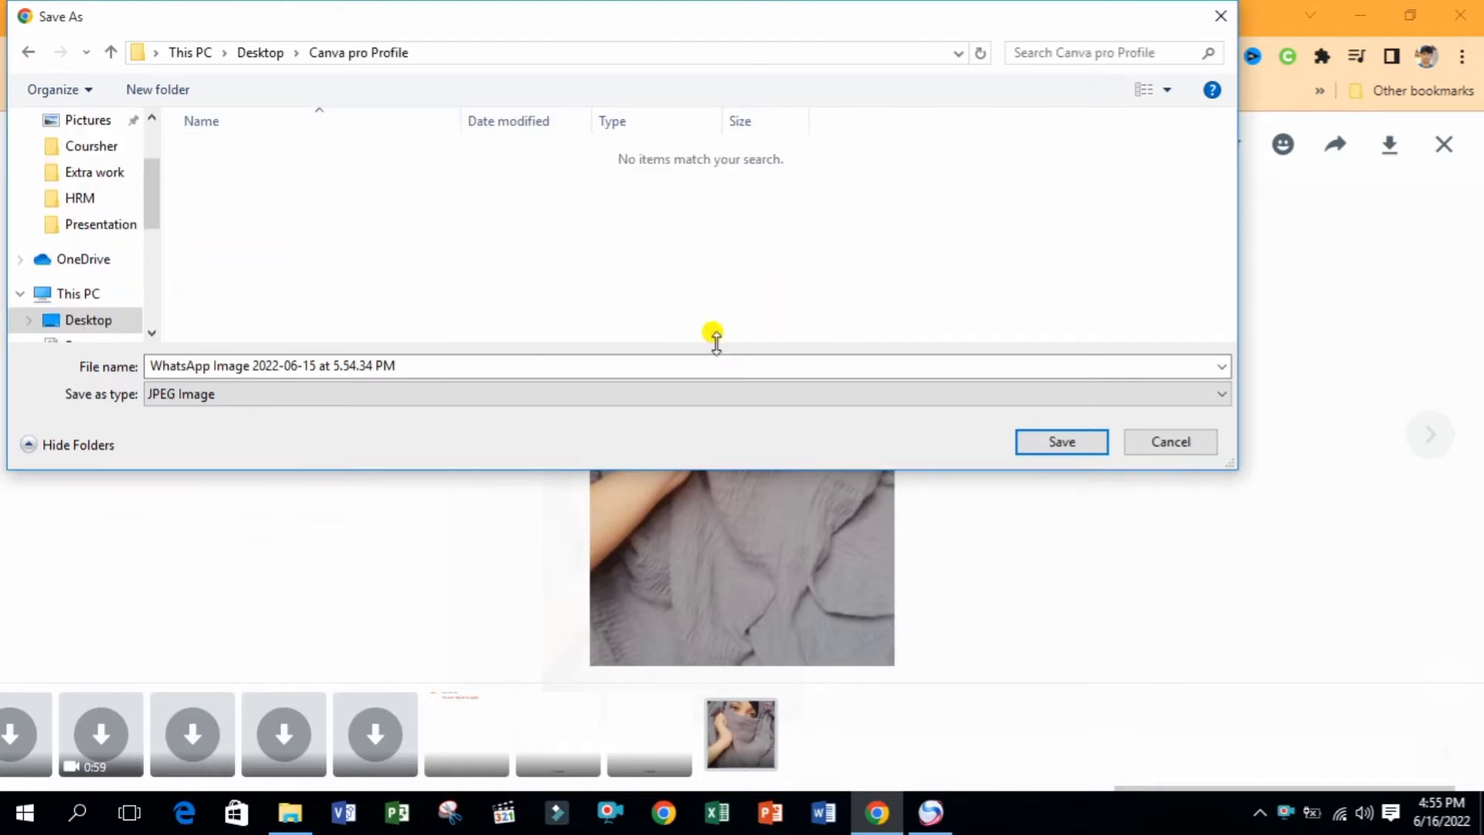
{"action": "left_click", "coordinate": [1057, 443]}
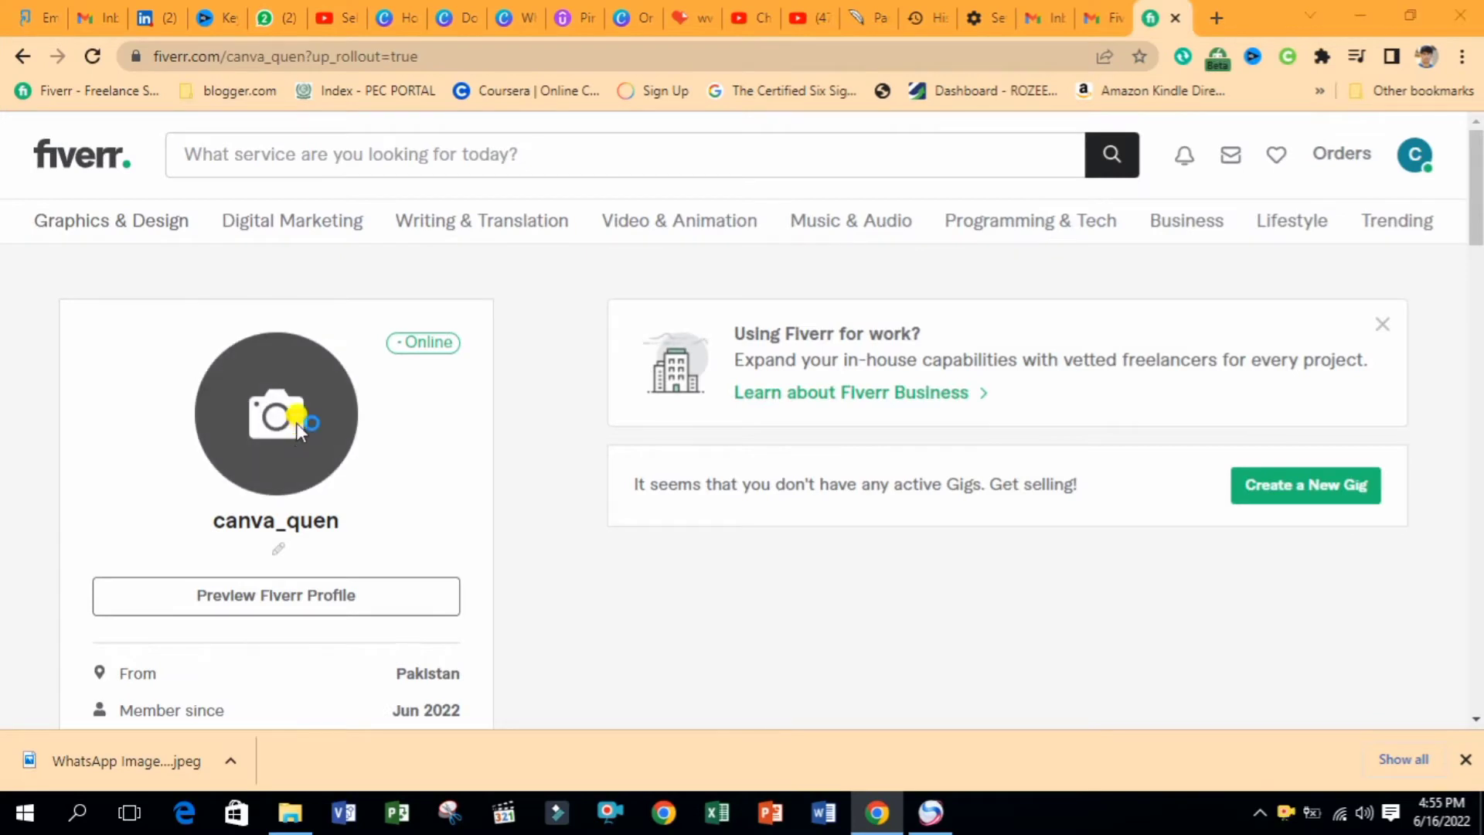
Set the photo from Desktop > Canva pro Profile as the profile picture
{"action": "left_click", "coordinate": [295, 424]}
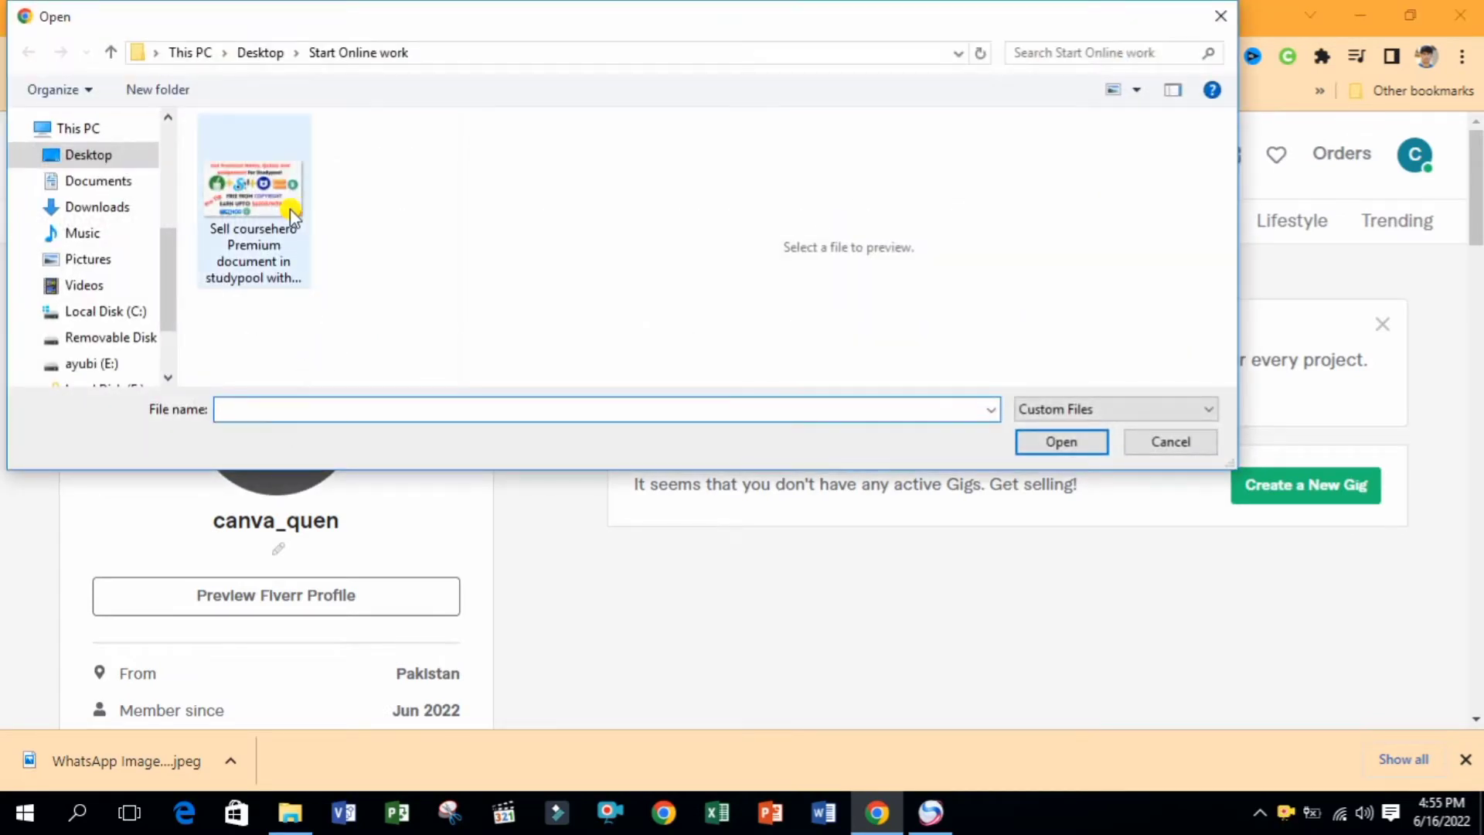
{"action": "left_click", "coordinate": [99, 155]}
{"action": "double_click", "coordinate": [325, 153]}
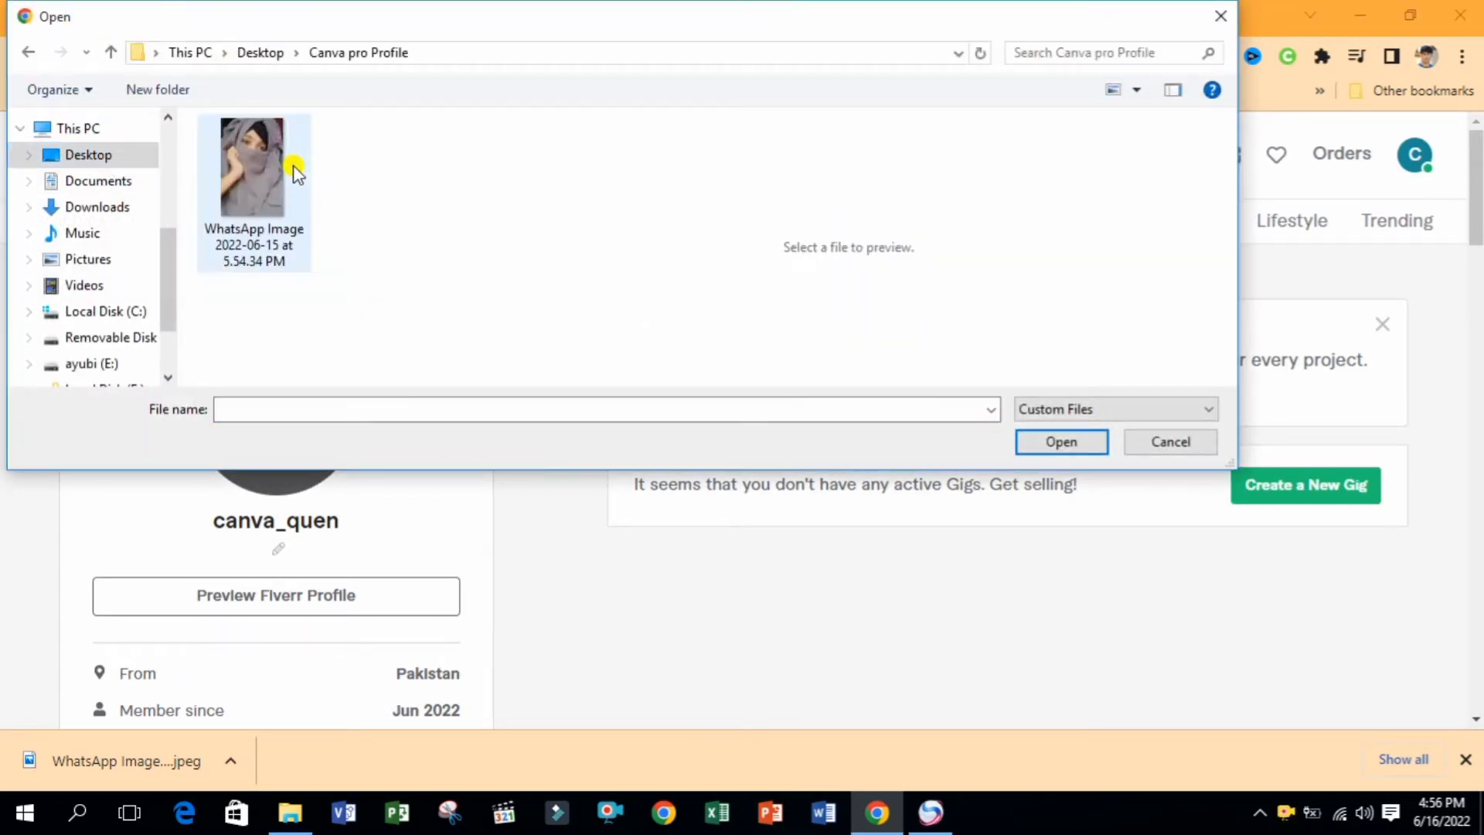
{"action": "double_click", "coordinate": [272, 177]}
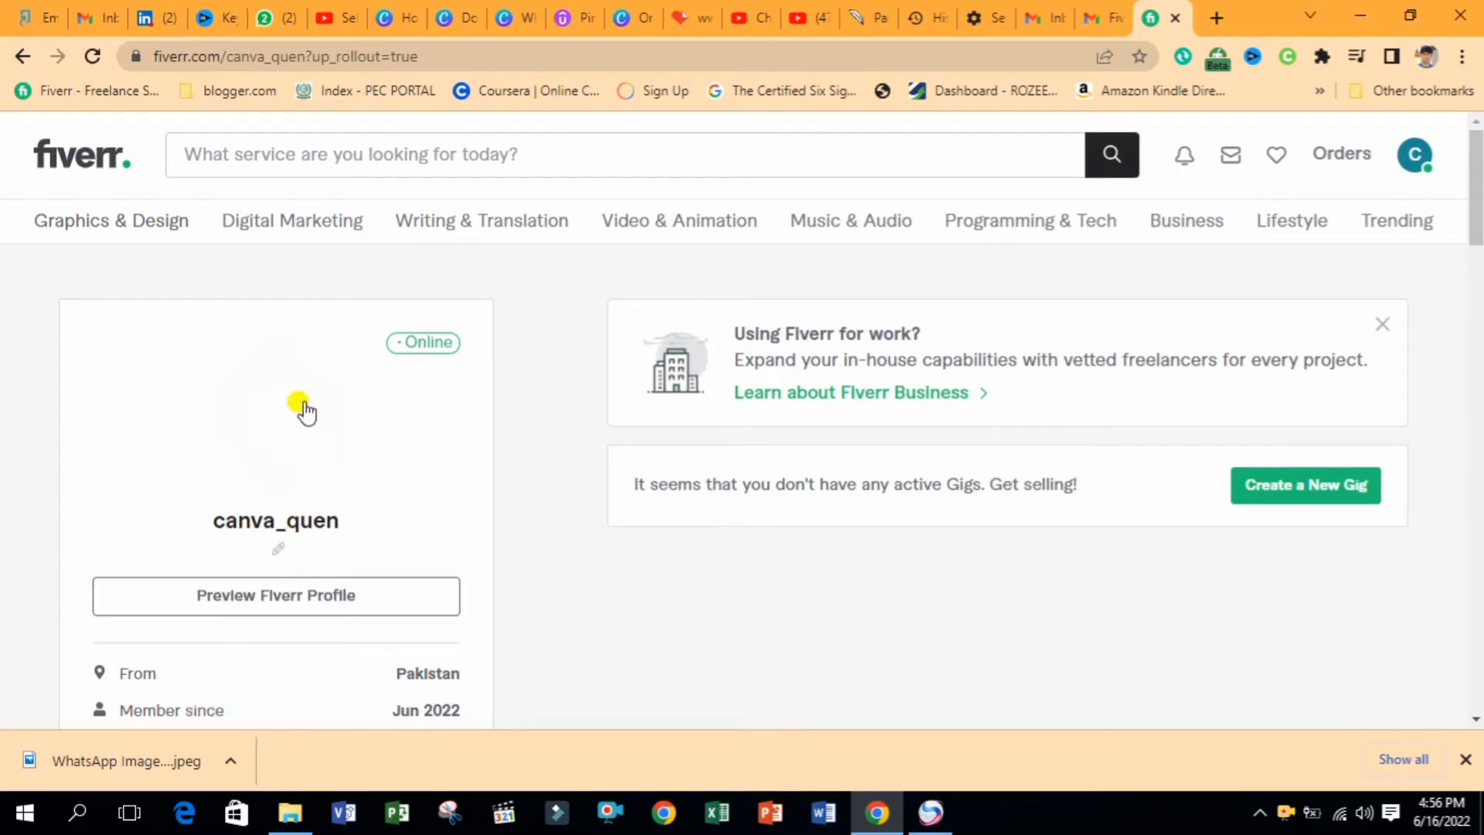
Save the one-line profile title 'Canva Queen! Creative Designer'
{"action": "left_click", "coordinate": [274, 550]}
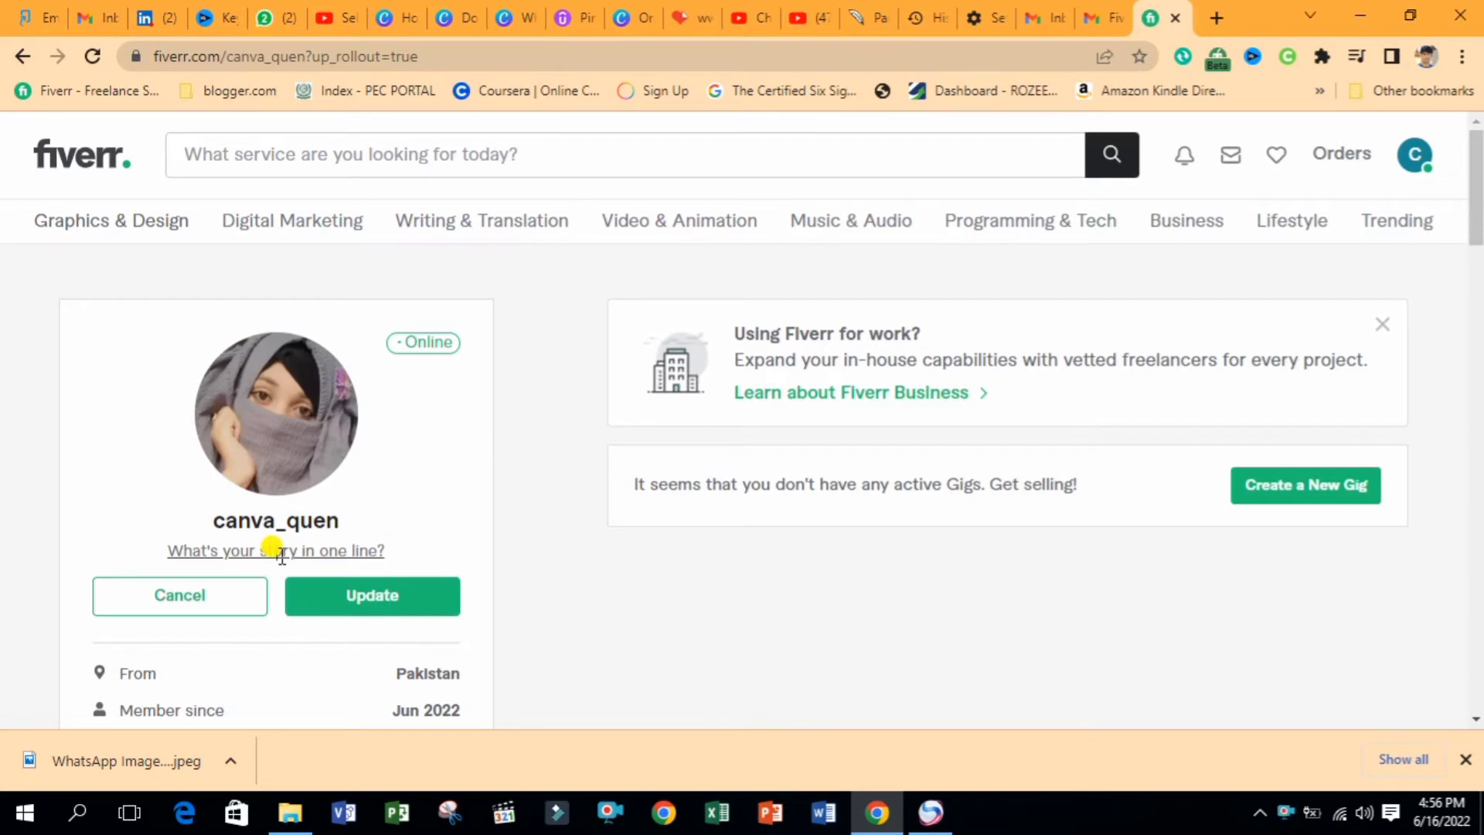
{"action": "left_click", "coordinate": [280, 552]}
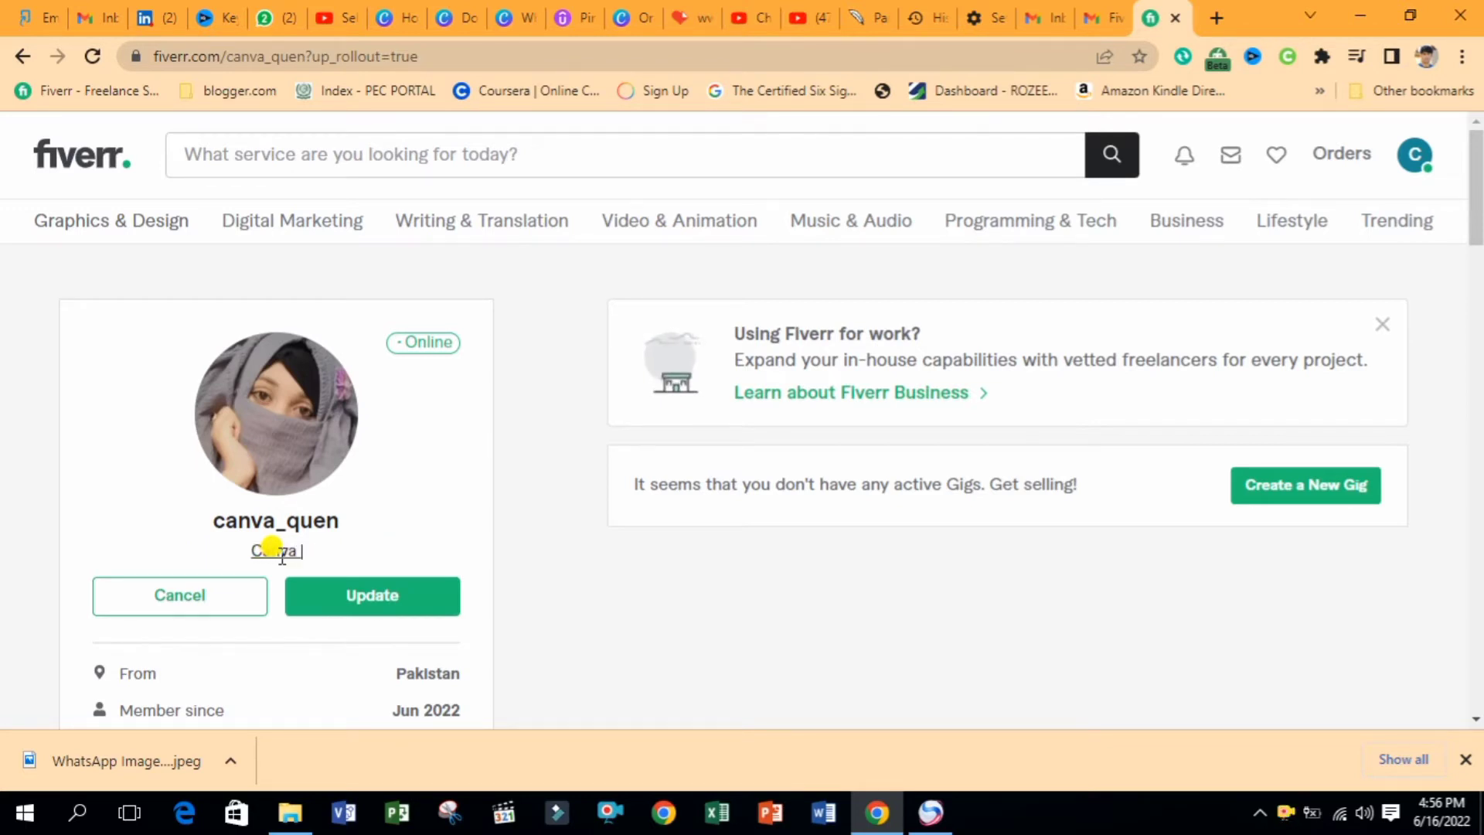
{"action": "type", "text": "Quee"}
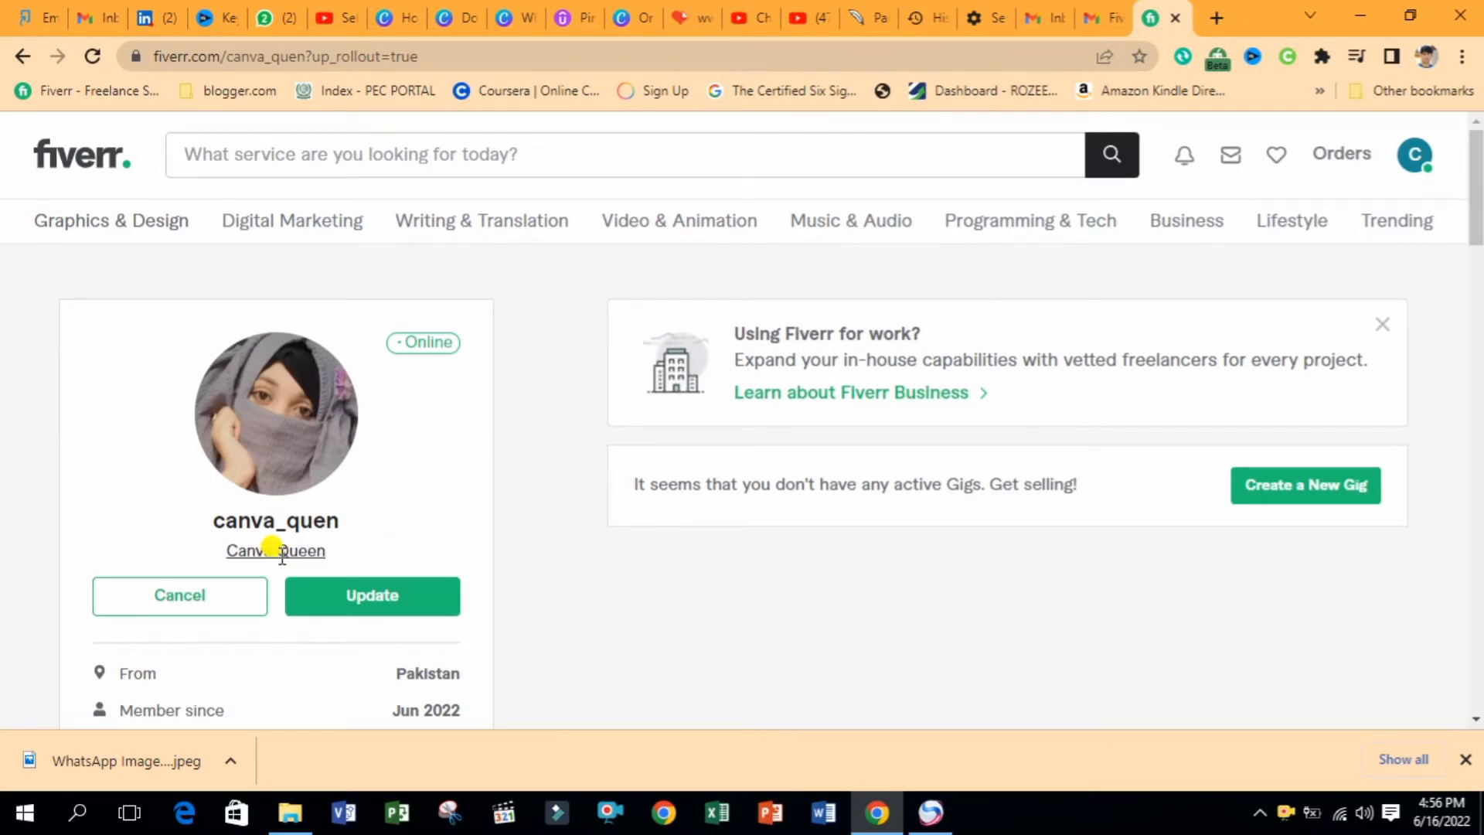
{"action": "type", "text": "n"}
{"action": "type", "text": "! "}
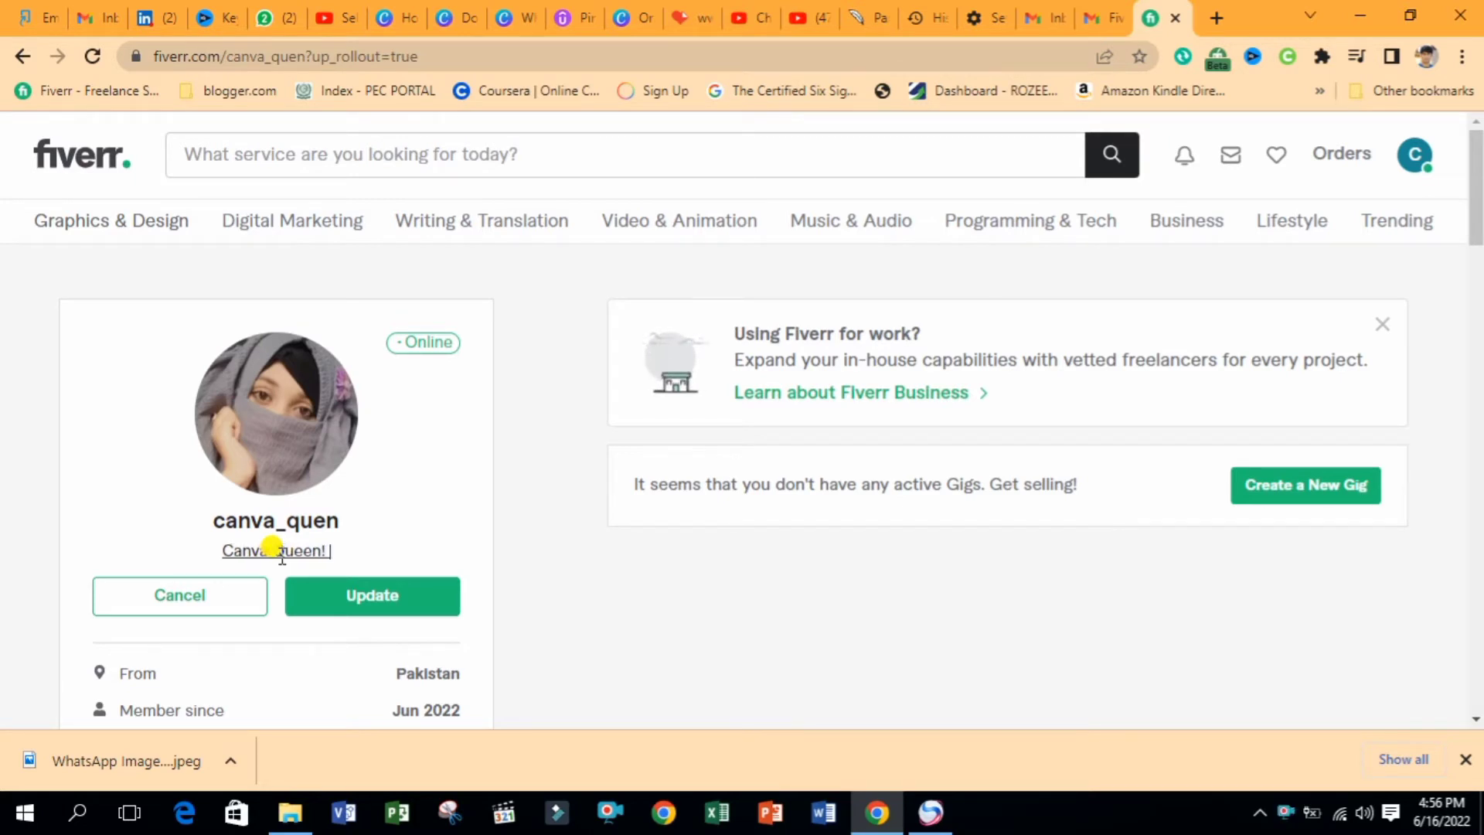
{"action": "type", "text": "Creati"}
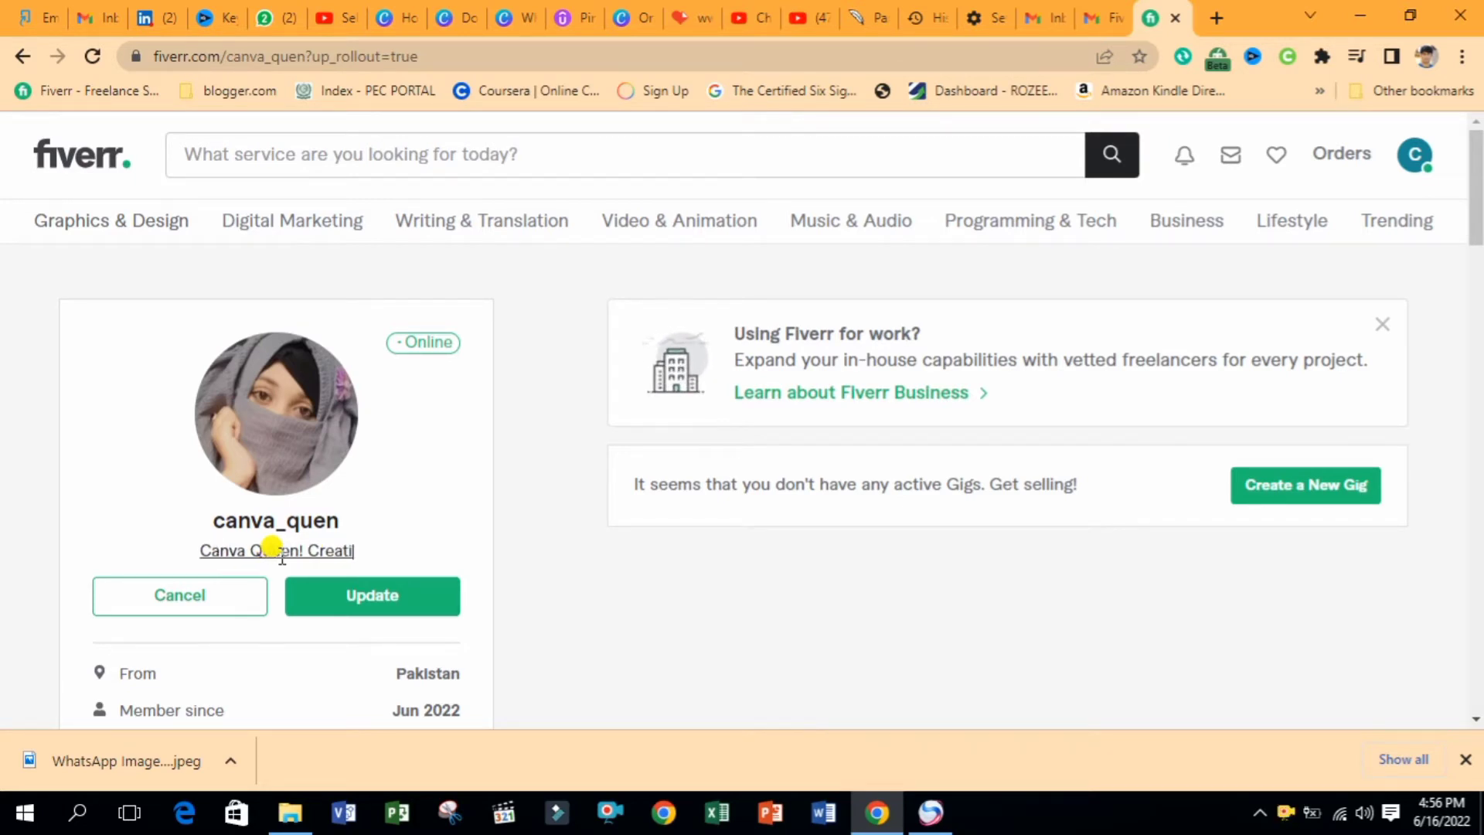
{"action": "type", "text": "ve Designer"}
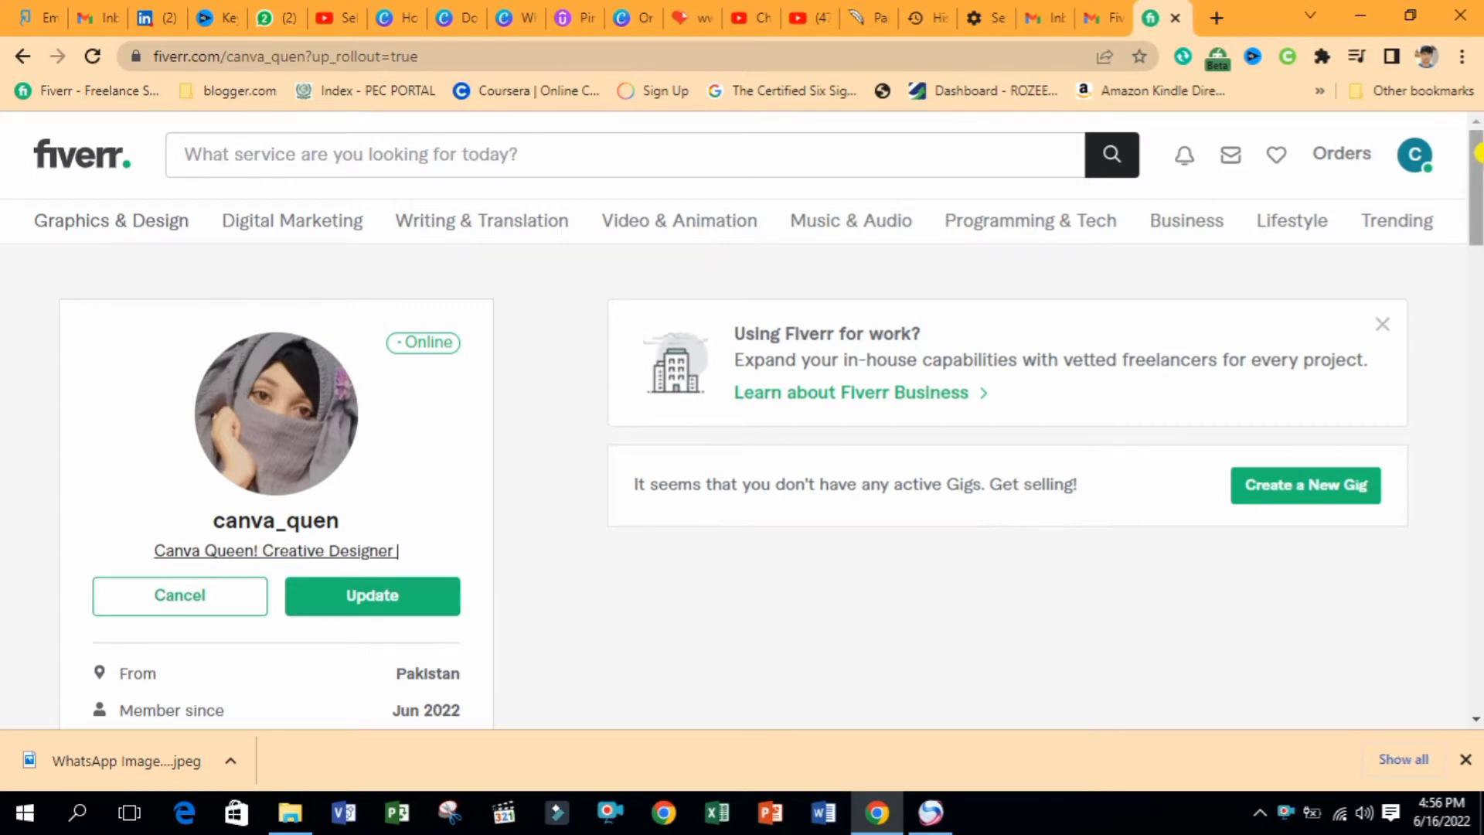
{"action": "left_click_drag", "start_coordinate": [1477, 166], "coordinate": [1477, 364]}
{"action": "left_click", "coordinate": [383, 485]}
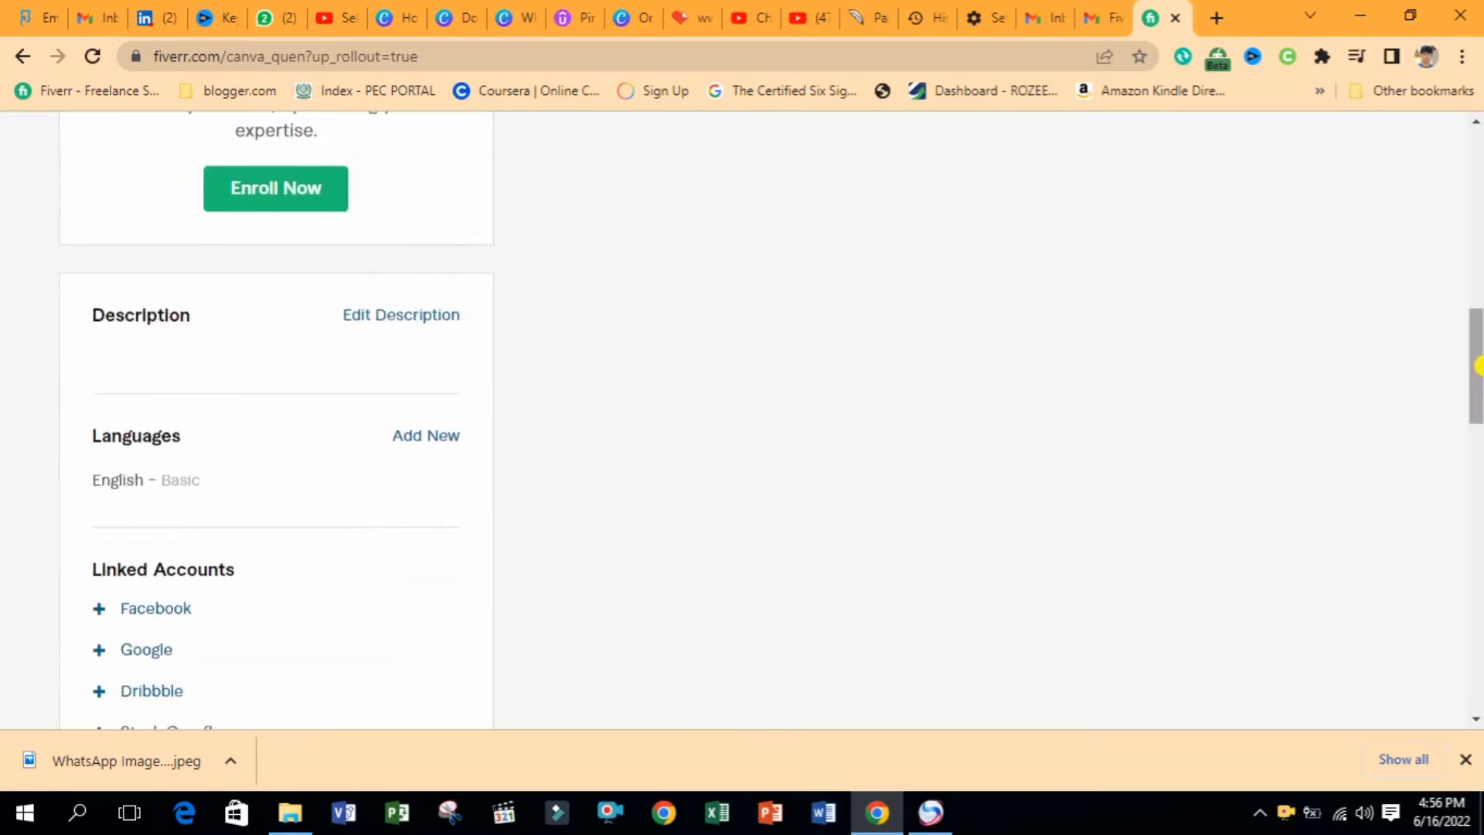
Type the profile bio about years of Canva experience and graphic design projects
{"action": "left_click", "coordinate": [399, 318]}
{"action": "left_click", "coordinate": [166, 398]}
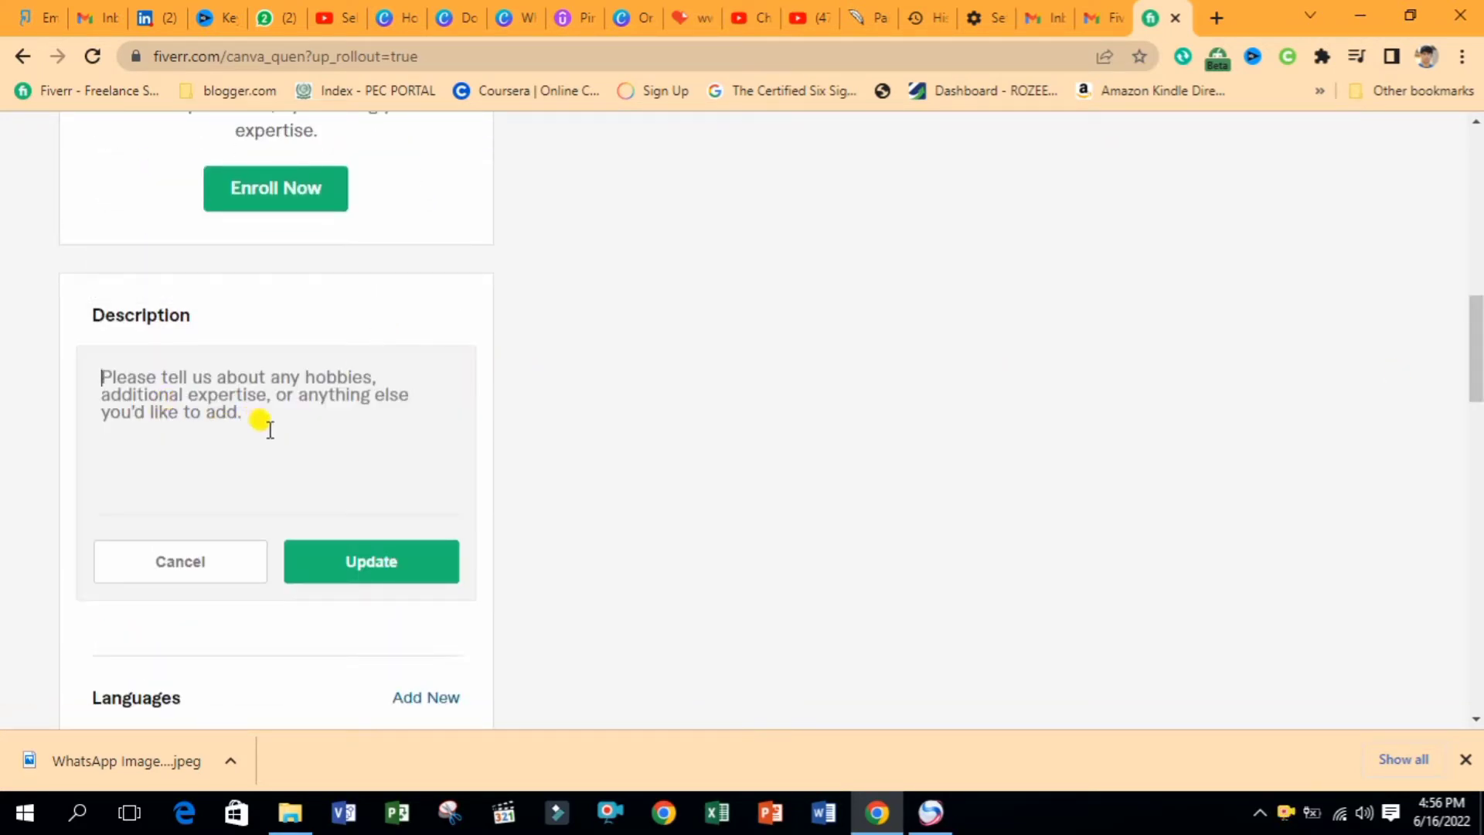
{"action": "type", "text": "Hi! I am Iraj Khan with thre"}
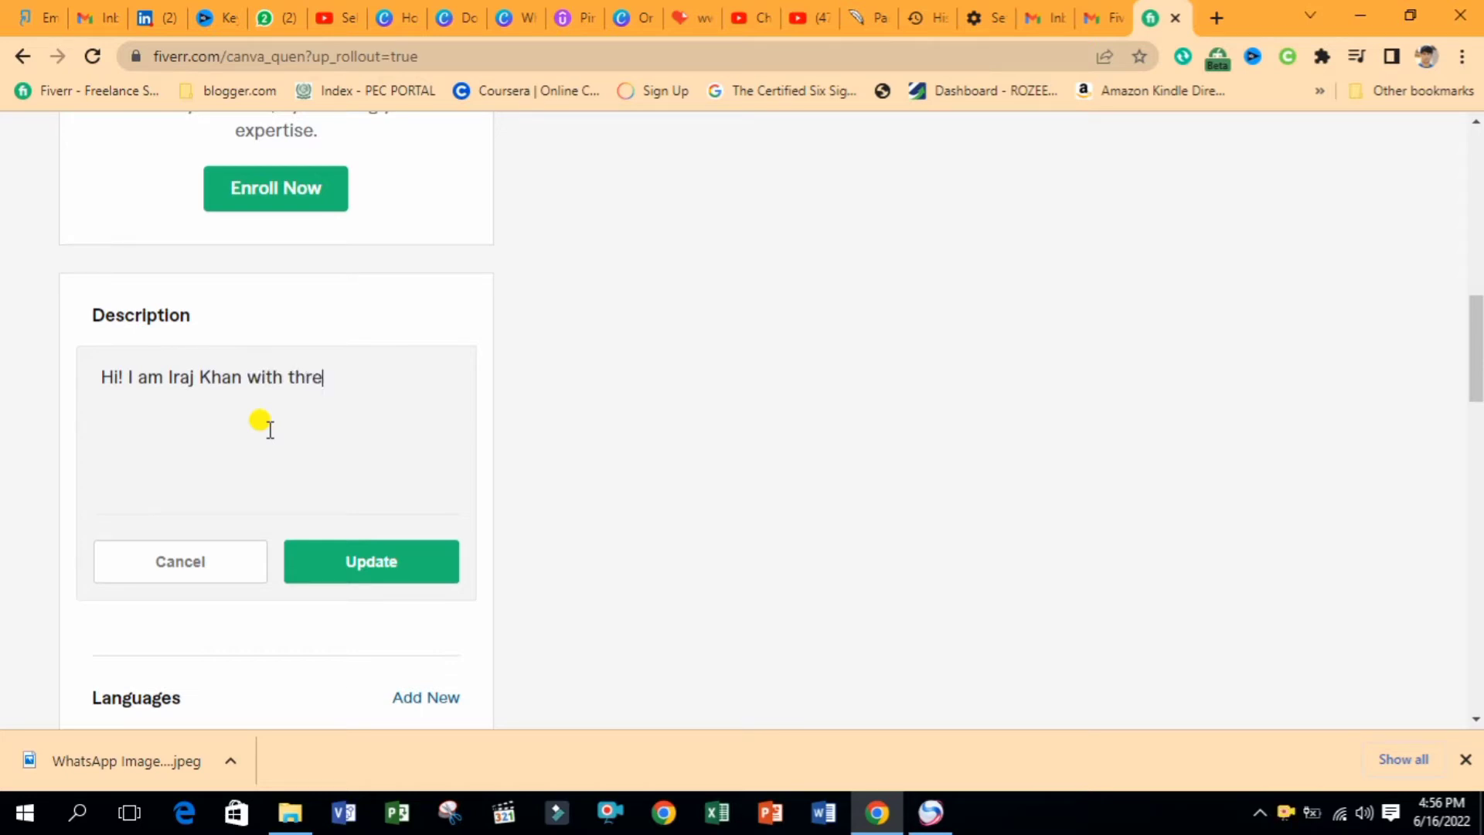
{"action": "type", "text": "year of experian"}
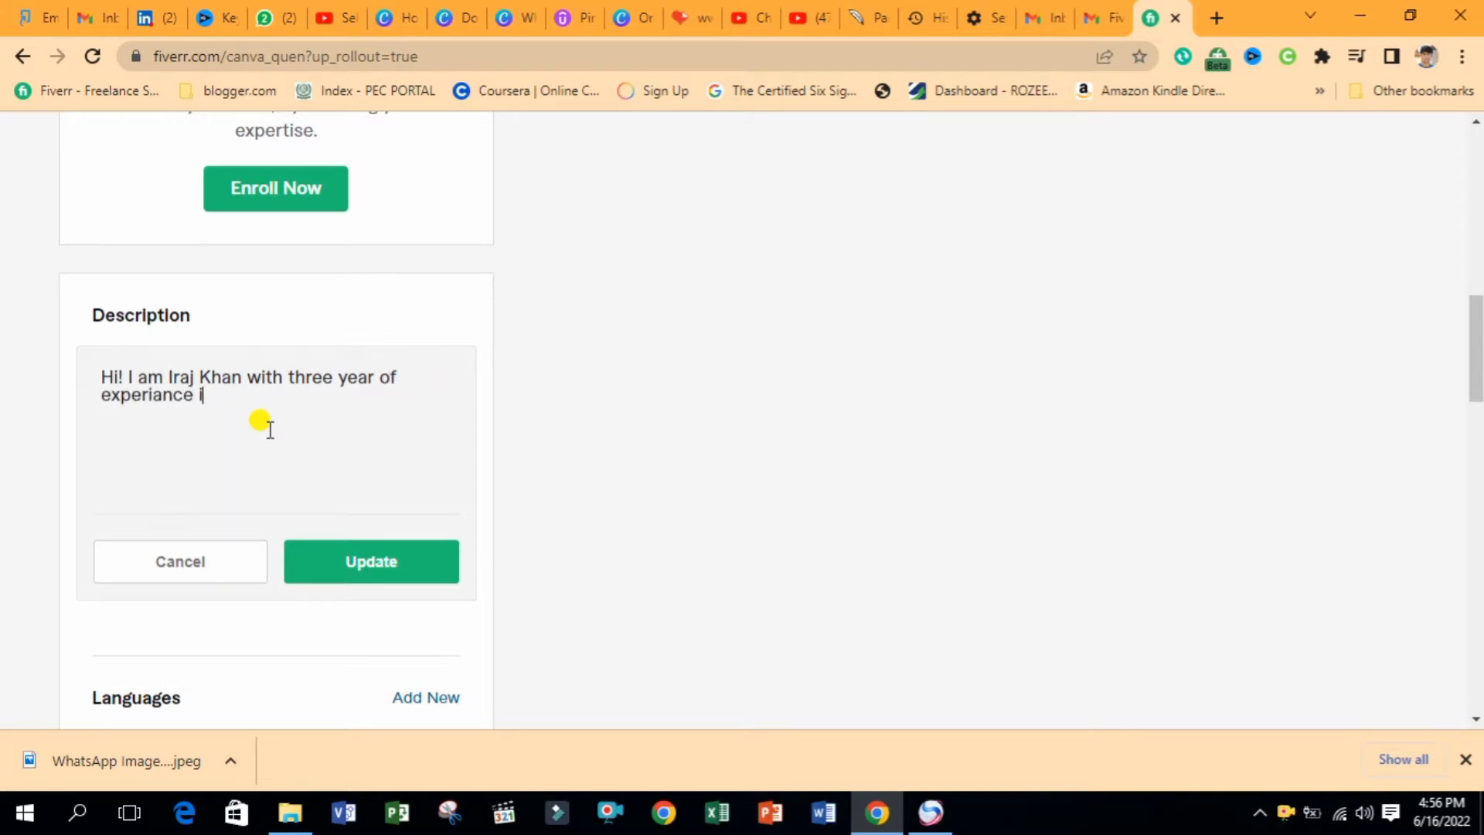
{"action": "type", "text": "ced in the "}
{"action": "type", "text": "canv"}
{"action": "type", "text": "a. Dur"}
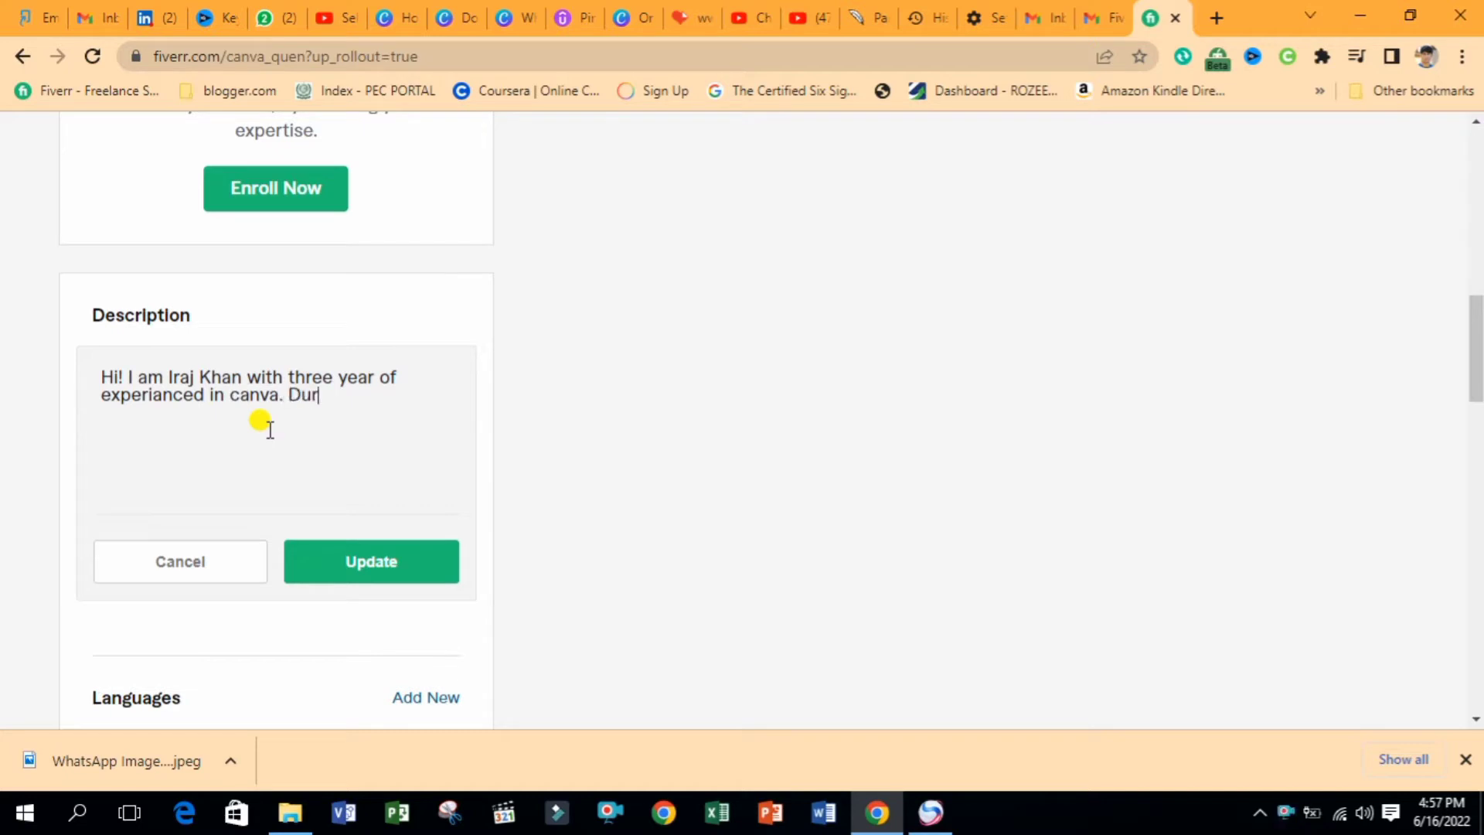
{"action": "type", "text": "ing this period "}
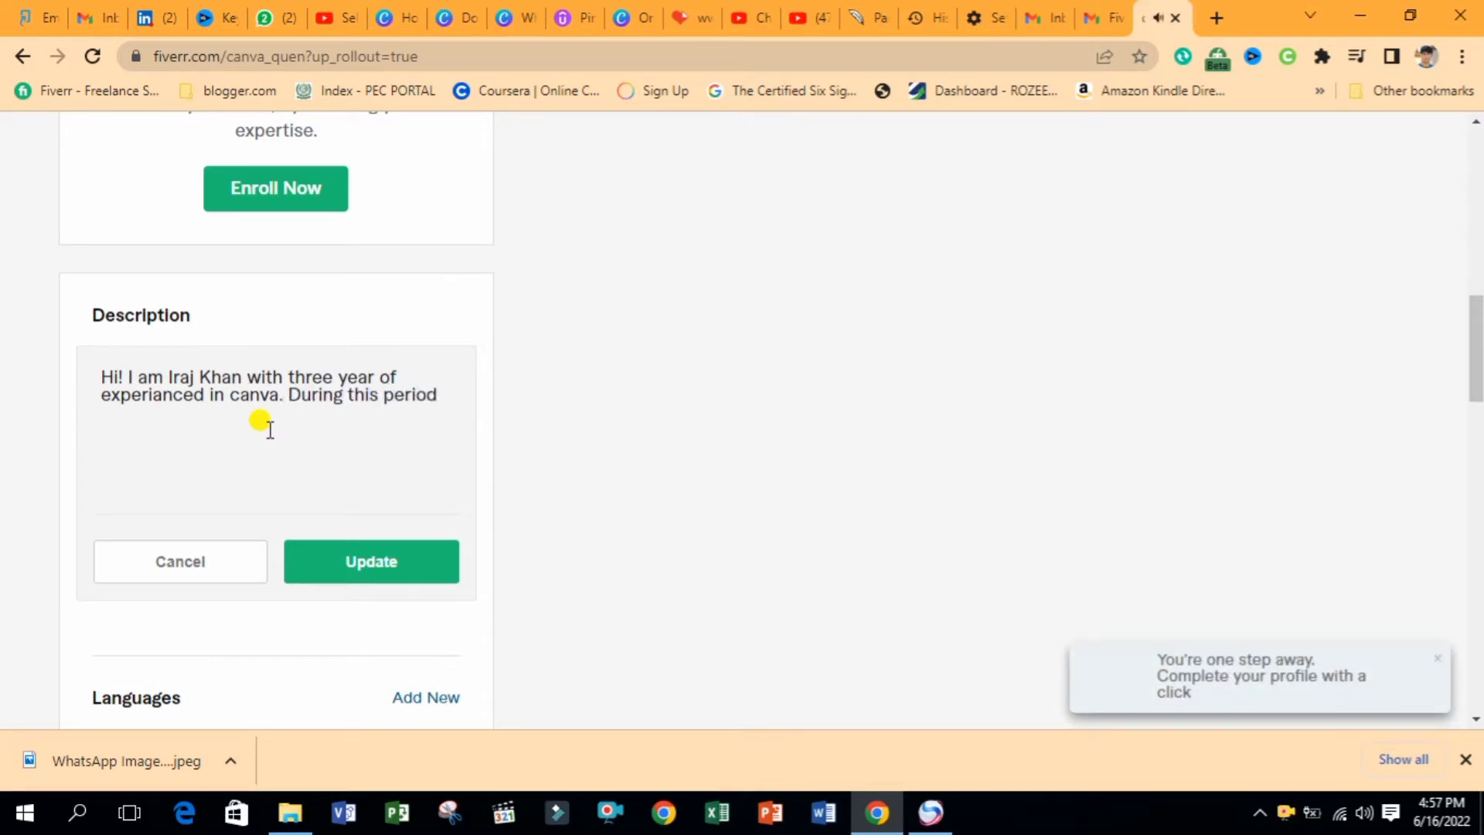
{"action": "type", "text": "I ga"}
{"action": "key", "text": "BackSpace"}
{"action": "key", "text": "BackSpace"}
{"action": "key", "text": "BackSpace"}
{"action": "type", "text": "have perform "}
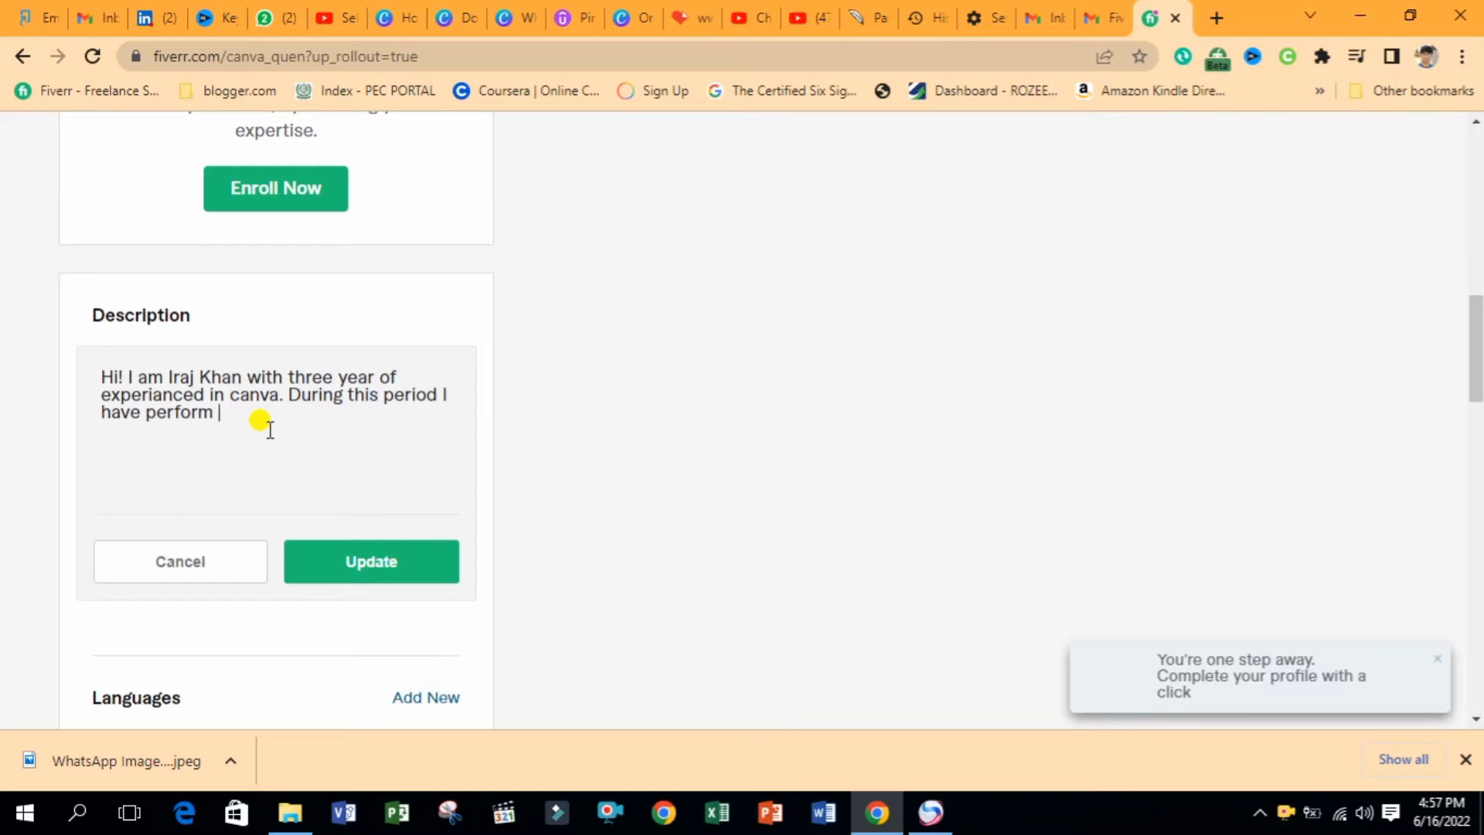
{"action": "type", "text": "many pro"}
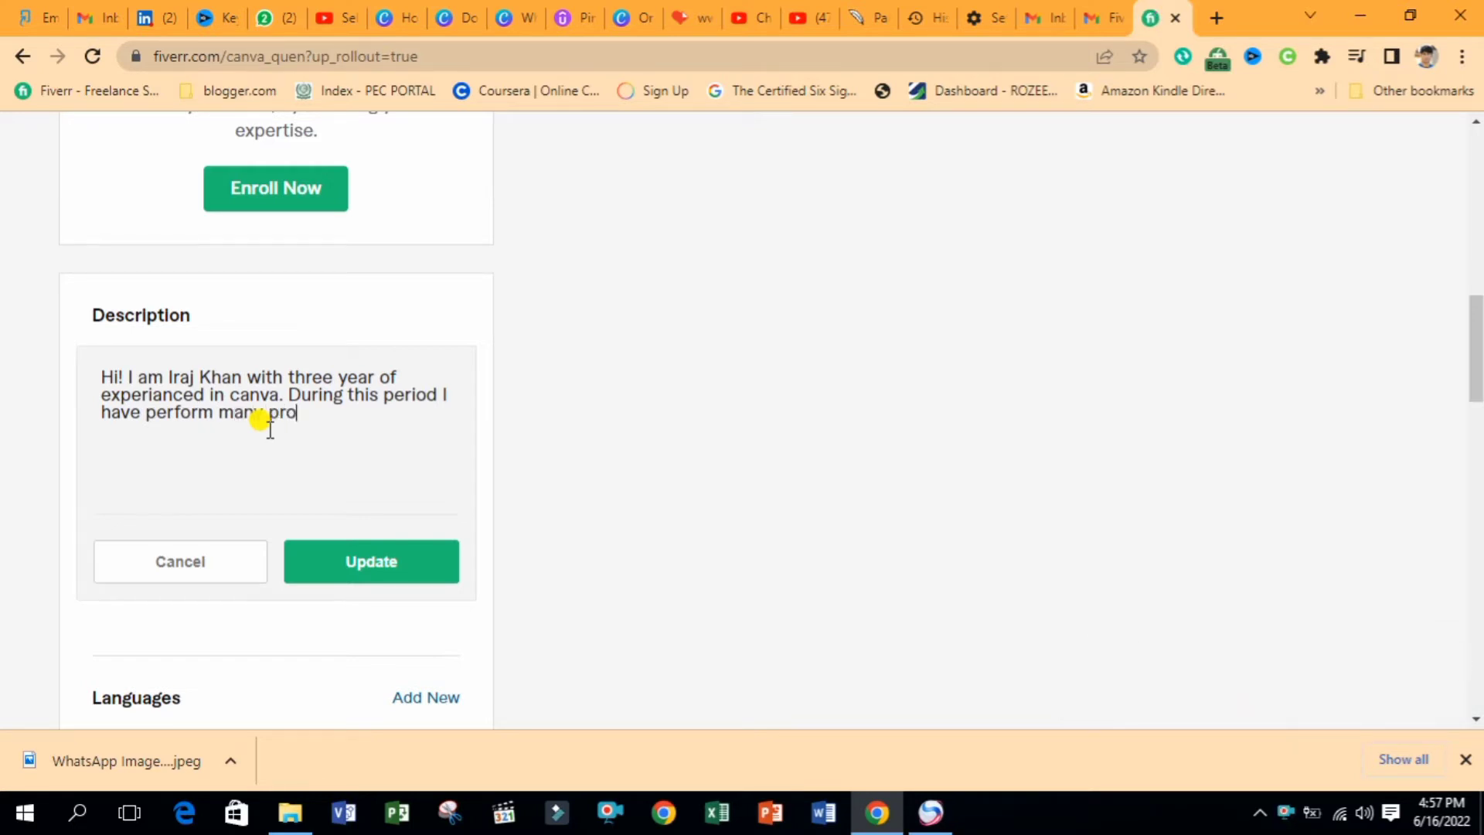
{"action": "type", "text": "ject related to d"}
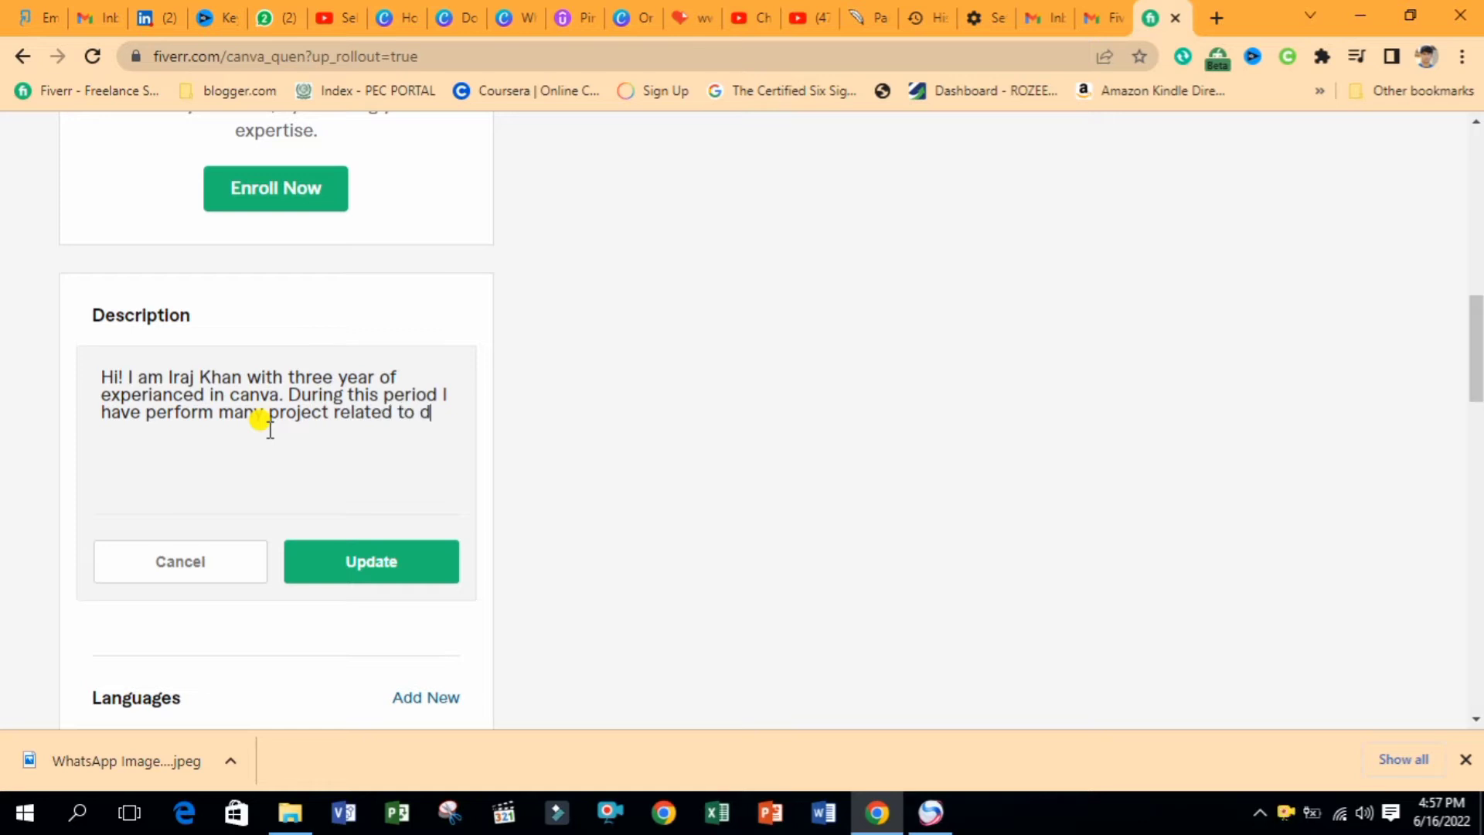
{"action": "type", "text": "esi"}
{"action": "key", "text": "BackSpace"}
{"action": "key", "text": "BackSpace"}
{"action": "key", "text": "BackSpace"}
{"action": "type", "text": "graphic design, social media pos"}
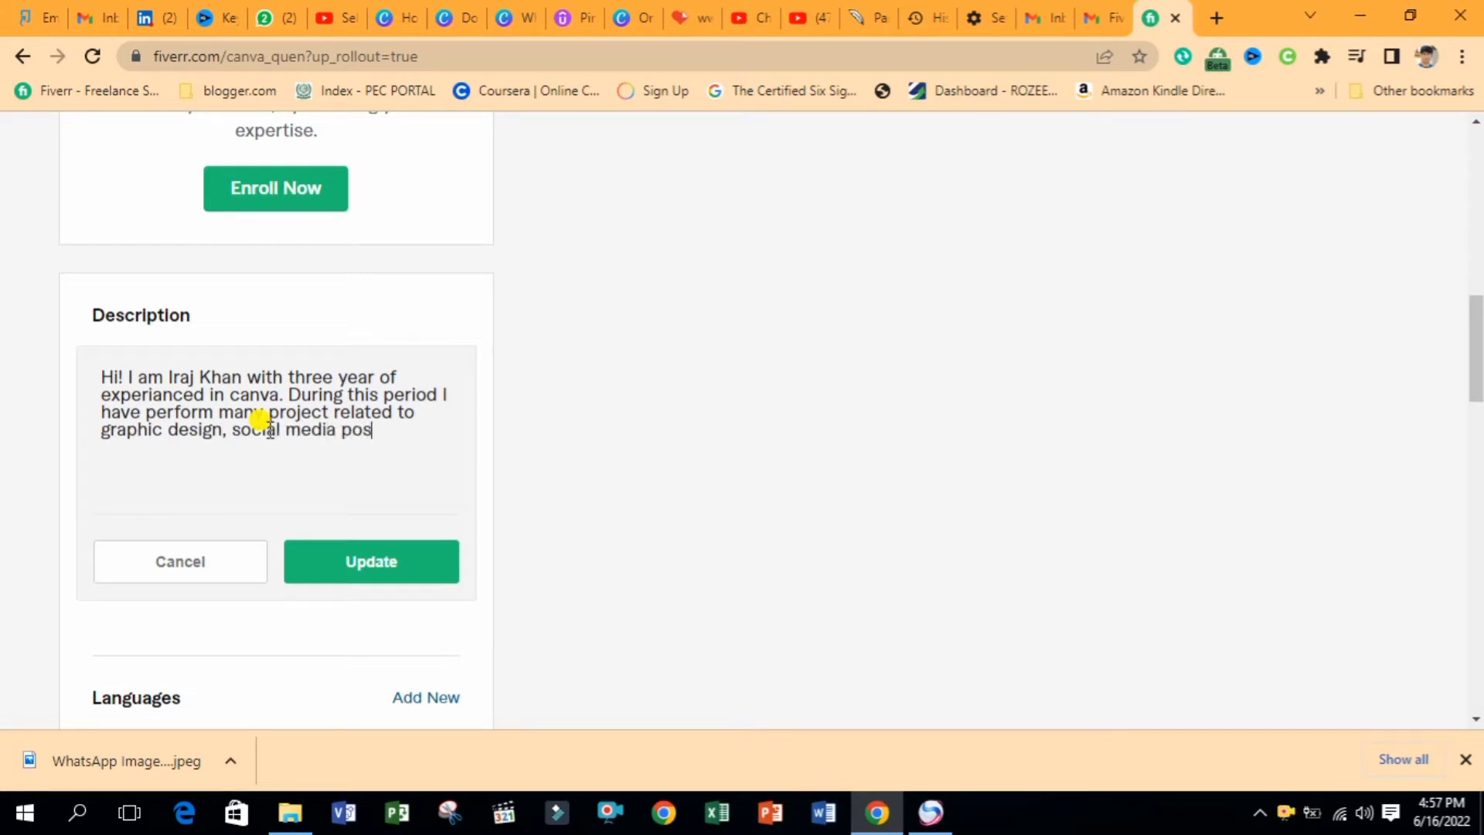
{"action": "type", "text": "and"}
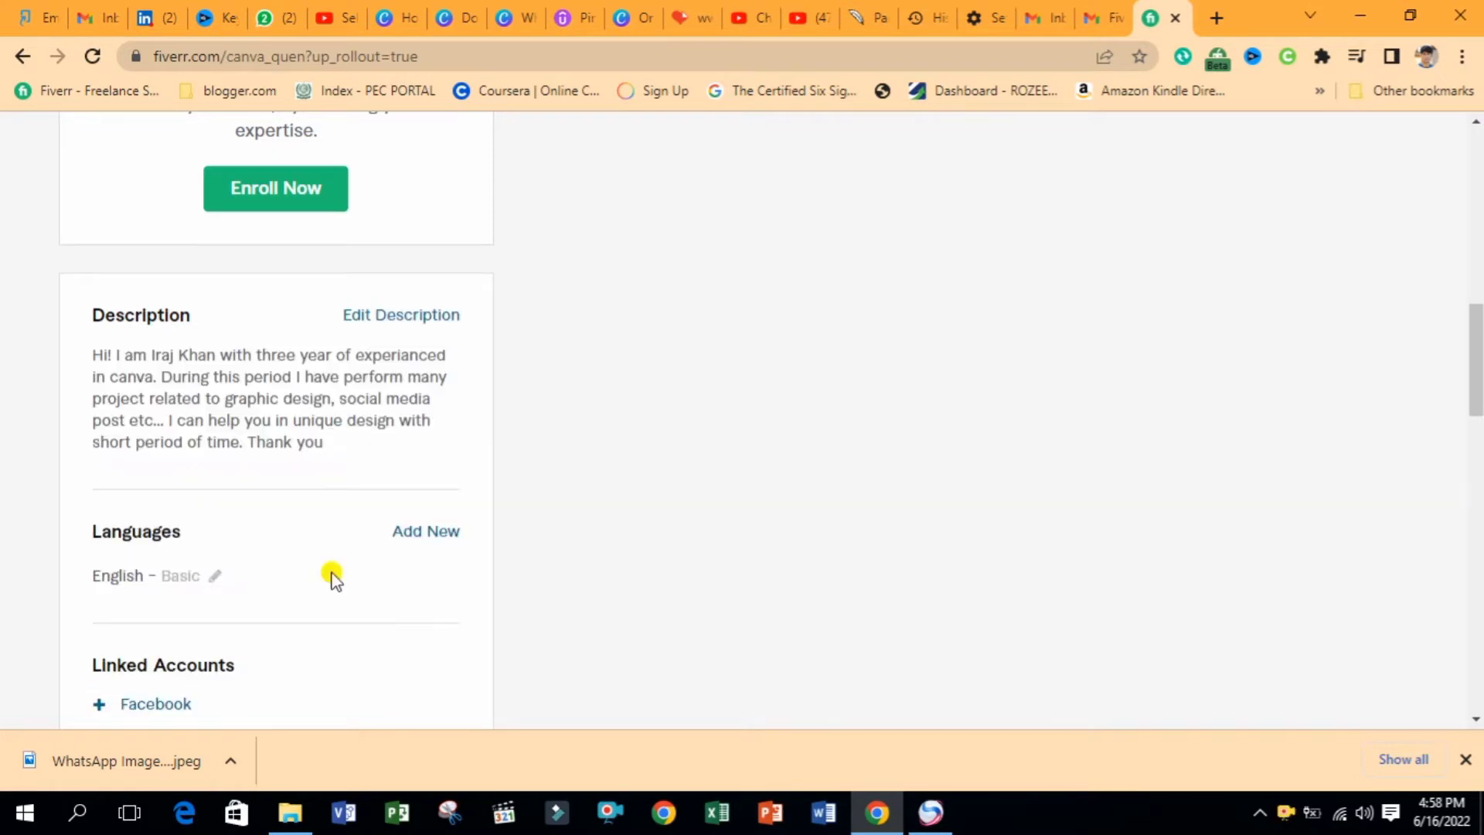
Add German as a profile language at Basic level
{"action": "left_click_drag", "start_coordinate": [1478, 406], "coordinate": [1478, 429]}
{"action": "scroll", "coordinate": [564, 256], "scroll_direction": "down", "scroll_amount": 2}
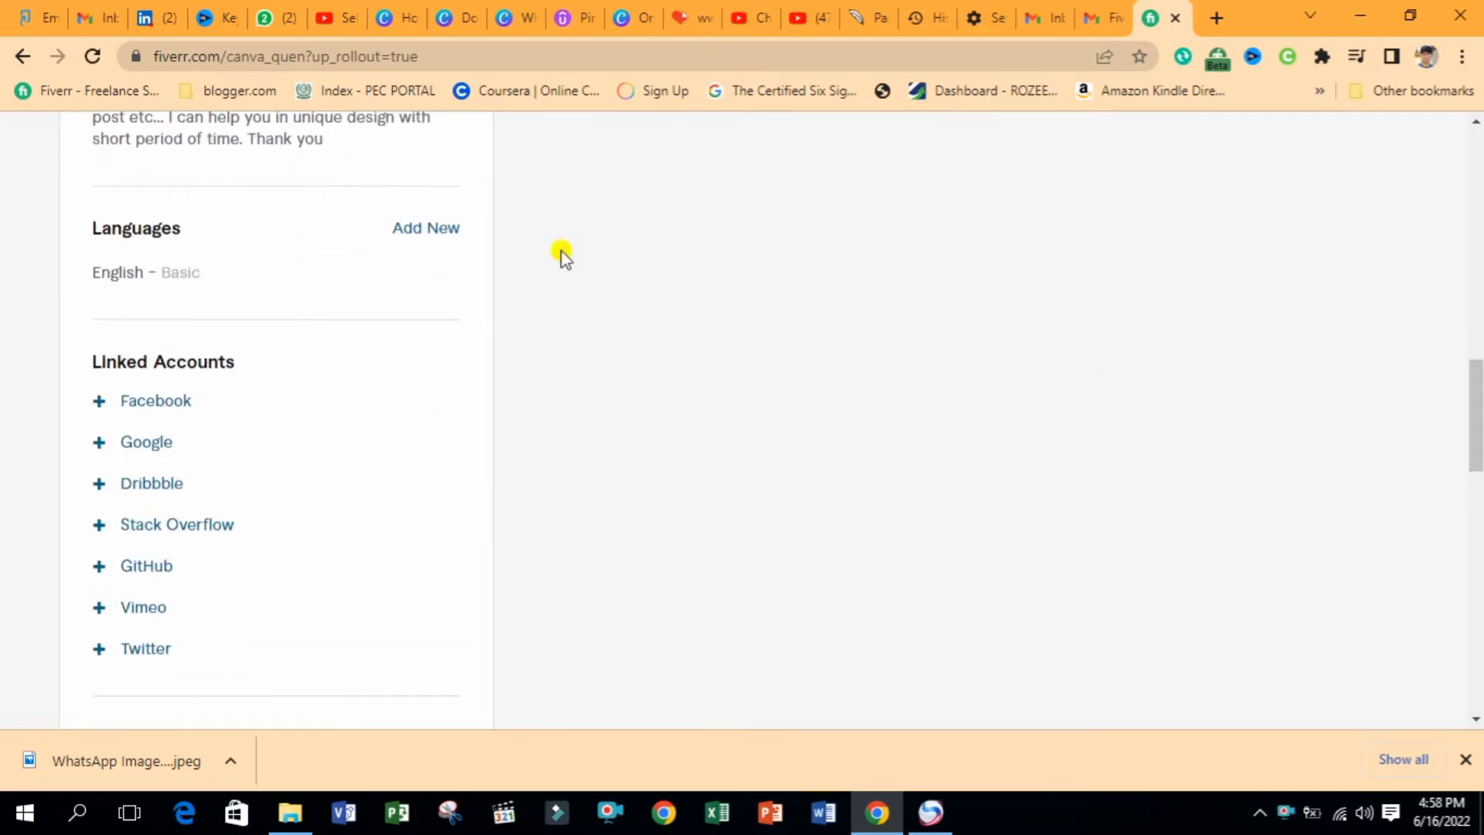
{"action": "left_click", "coordinate": [423, 229]}
{"action": "left_click", "coordinate": [282, 288]}
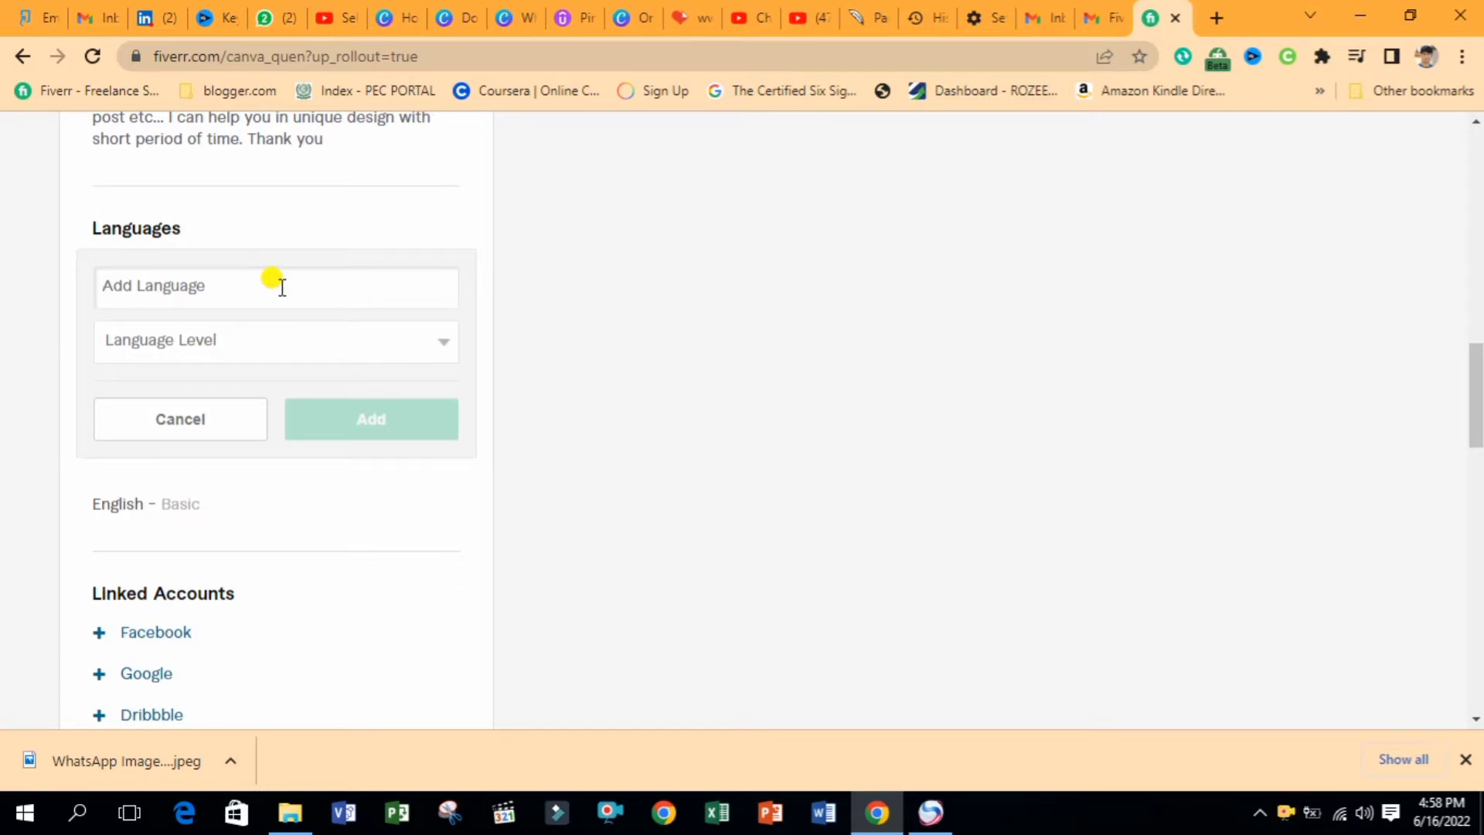
{"action": "type", "text": "Ge"}
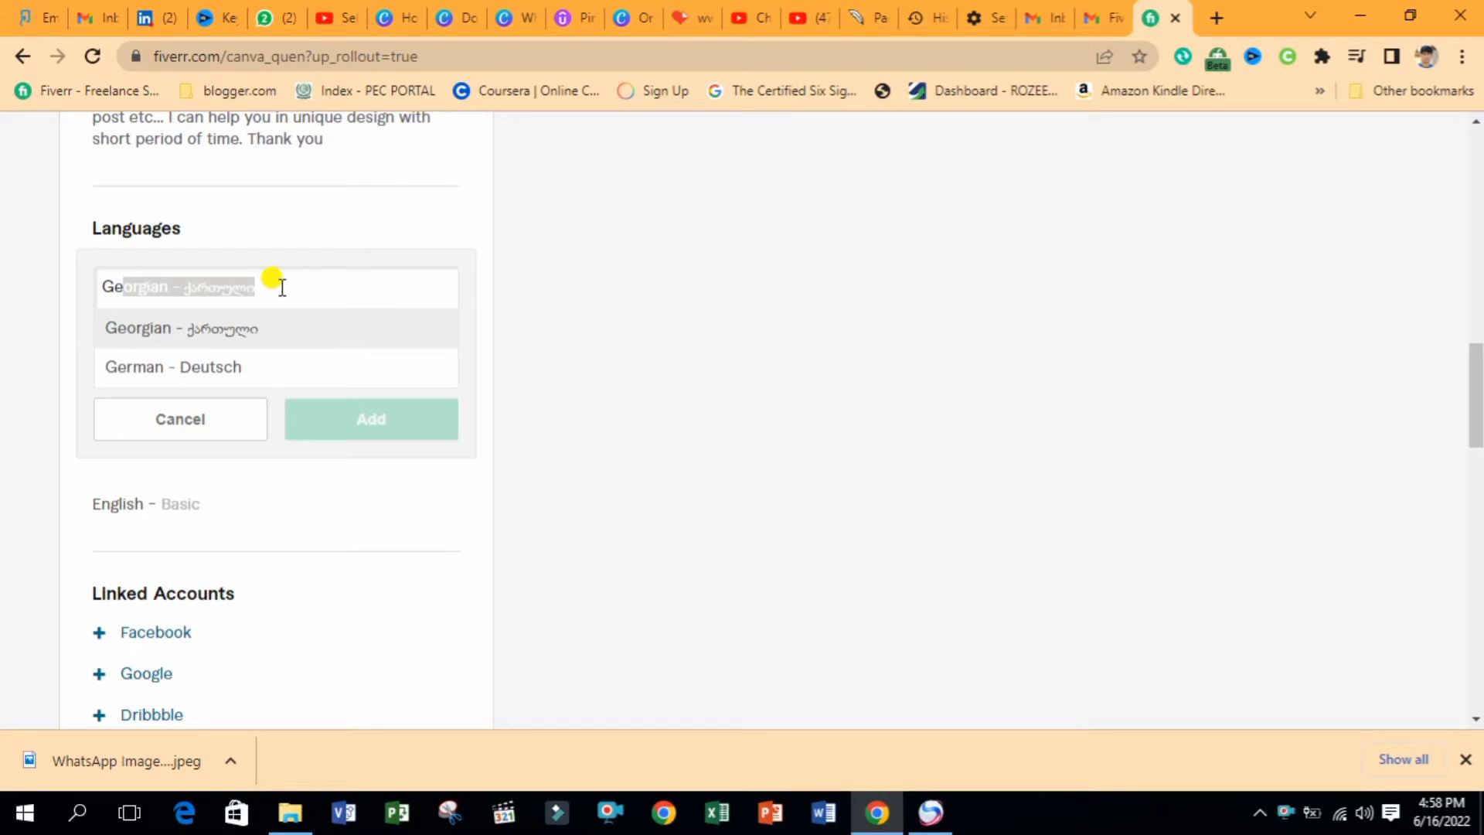
{"action": "left_click", "coordinate": [239, 366]}
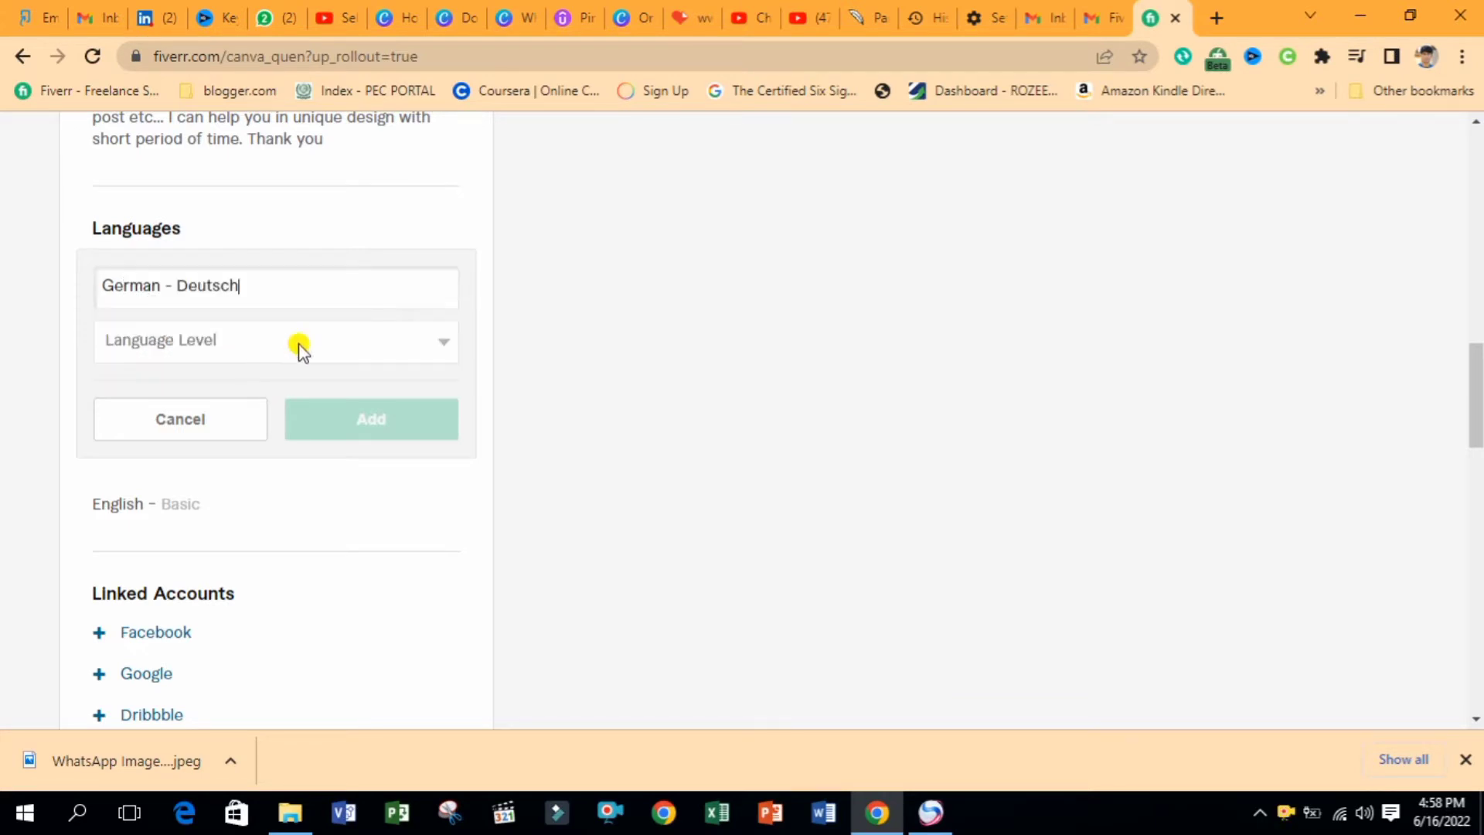
{"action": "left_click", "coordinate": [286, 346]}
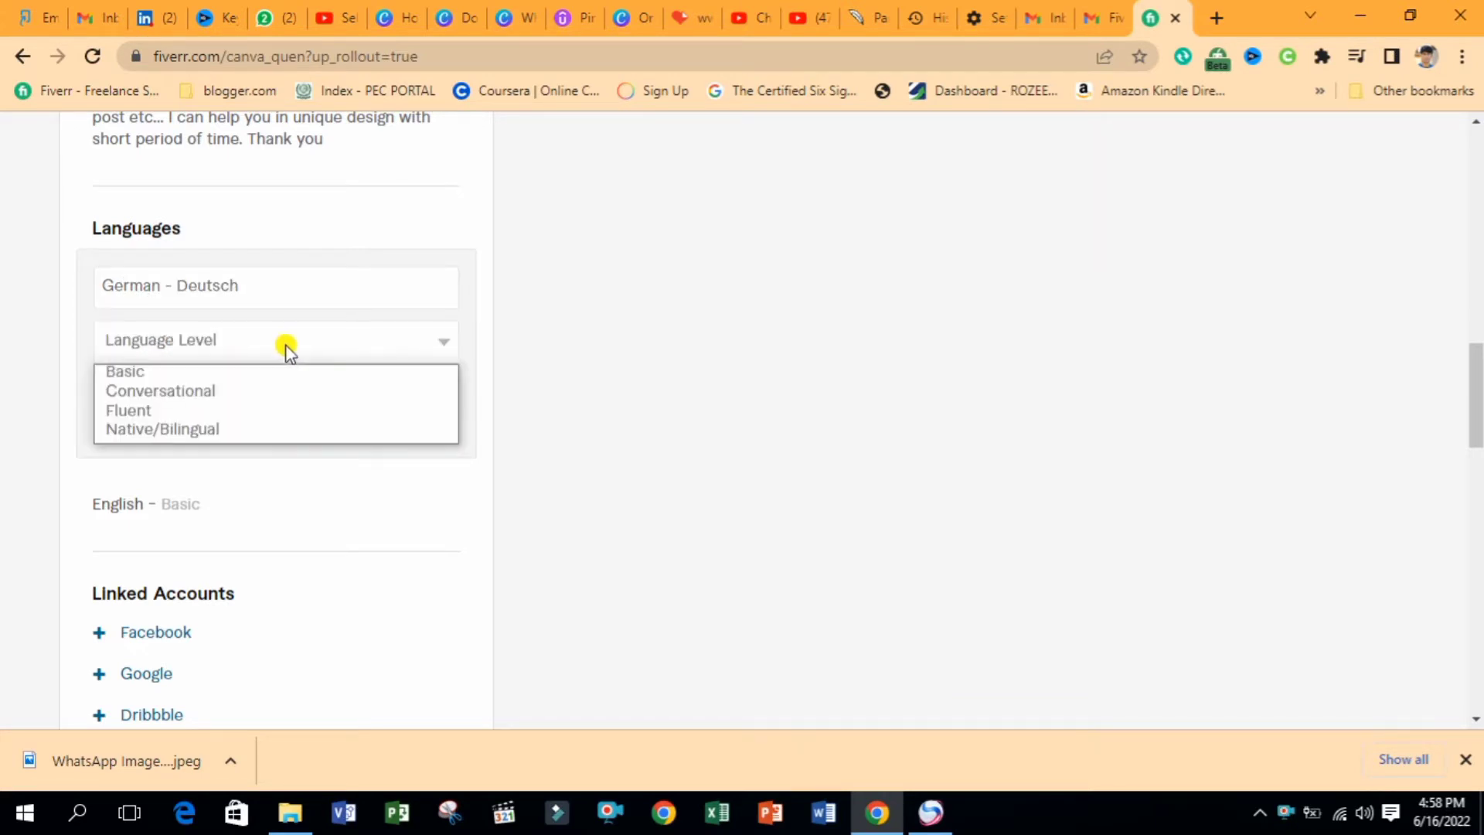
{"action": "left_click", "coordinate": [168, 374]}
{"action": "left_click", "coordinate": [317, 418]}
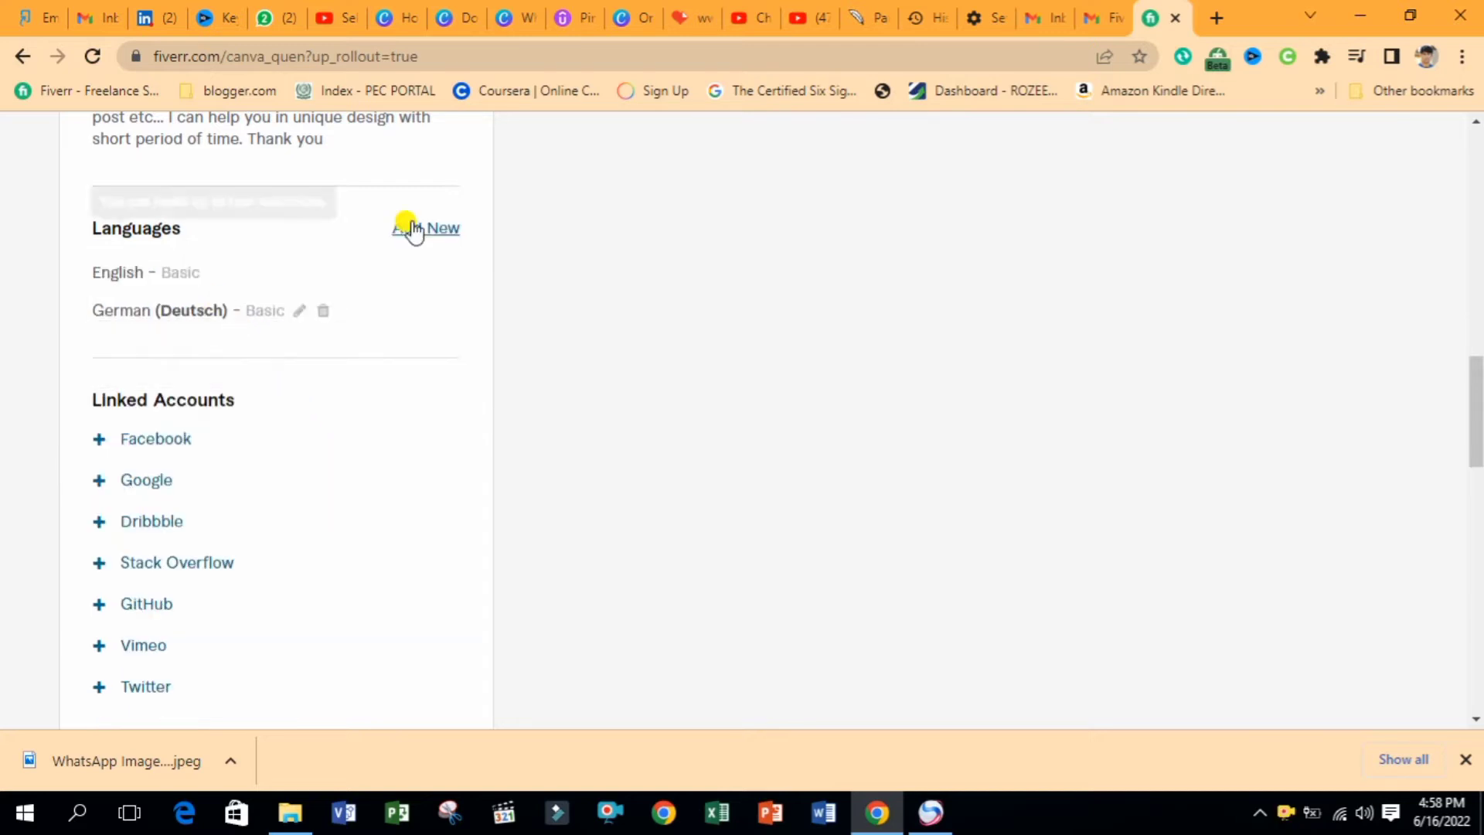
Add Chinese as a profile language at Basic level
{"action": "left_click", "coordinate": [444, 224]}
{"action": "left_click", "coordinate": [270, 282]}
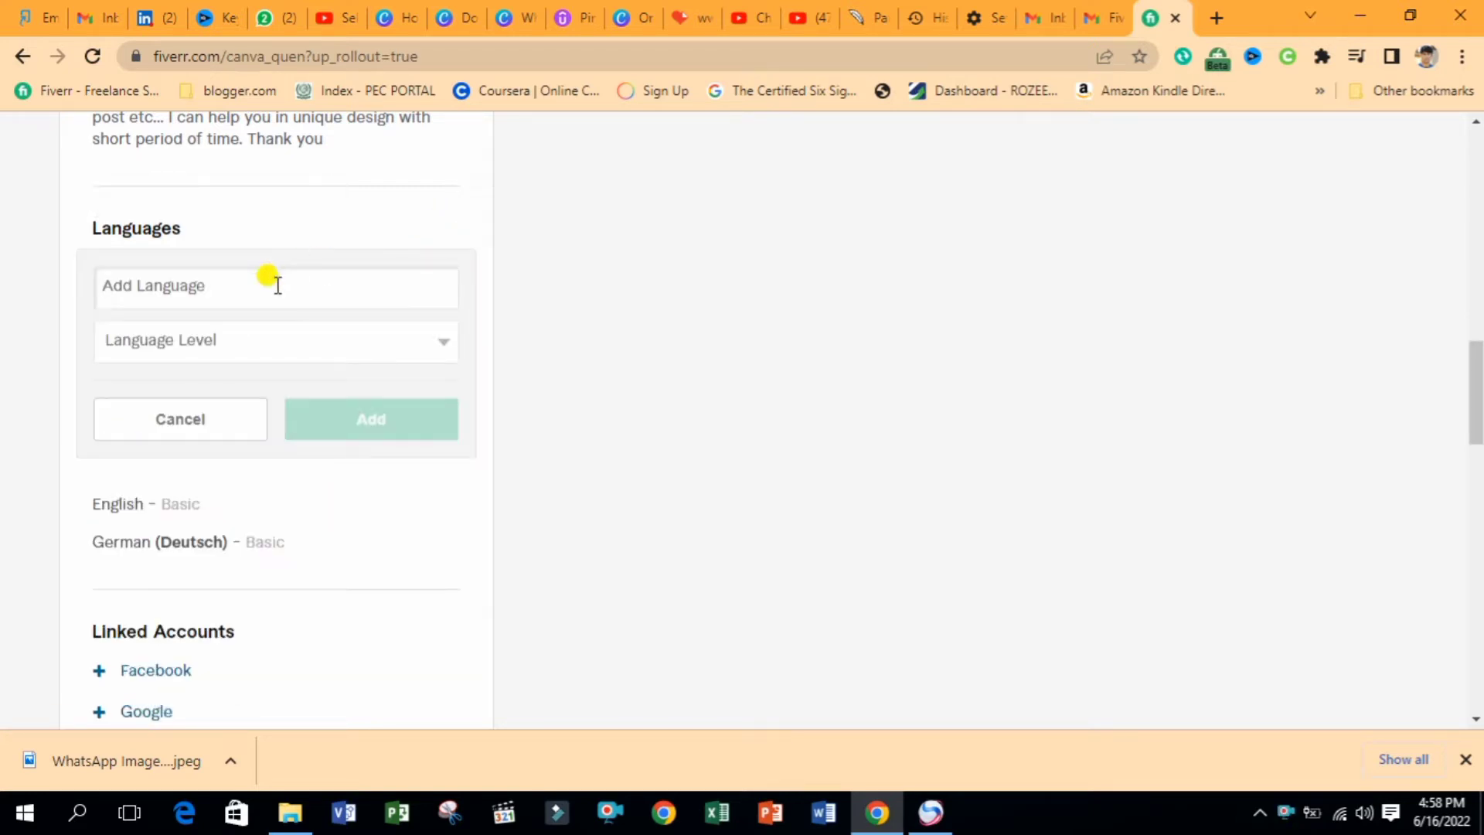
{"action": "type", "text": "Chi"}
{"action": "key", "text": "BackSpace"}
{"action": "type", "text": "ini"}
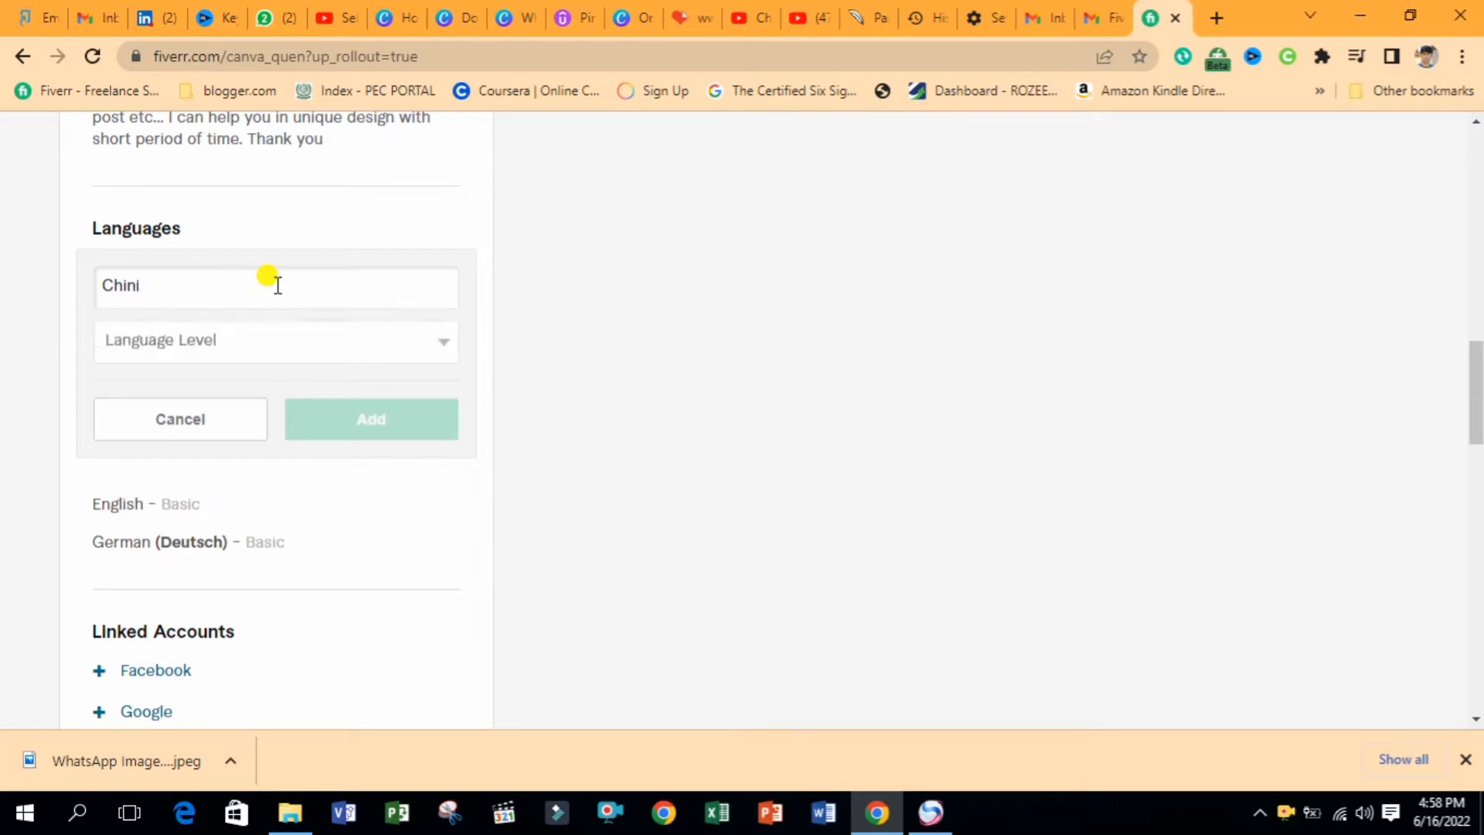
{"action": "key", "text": "BackSpace"}
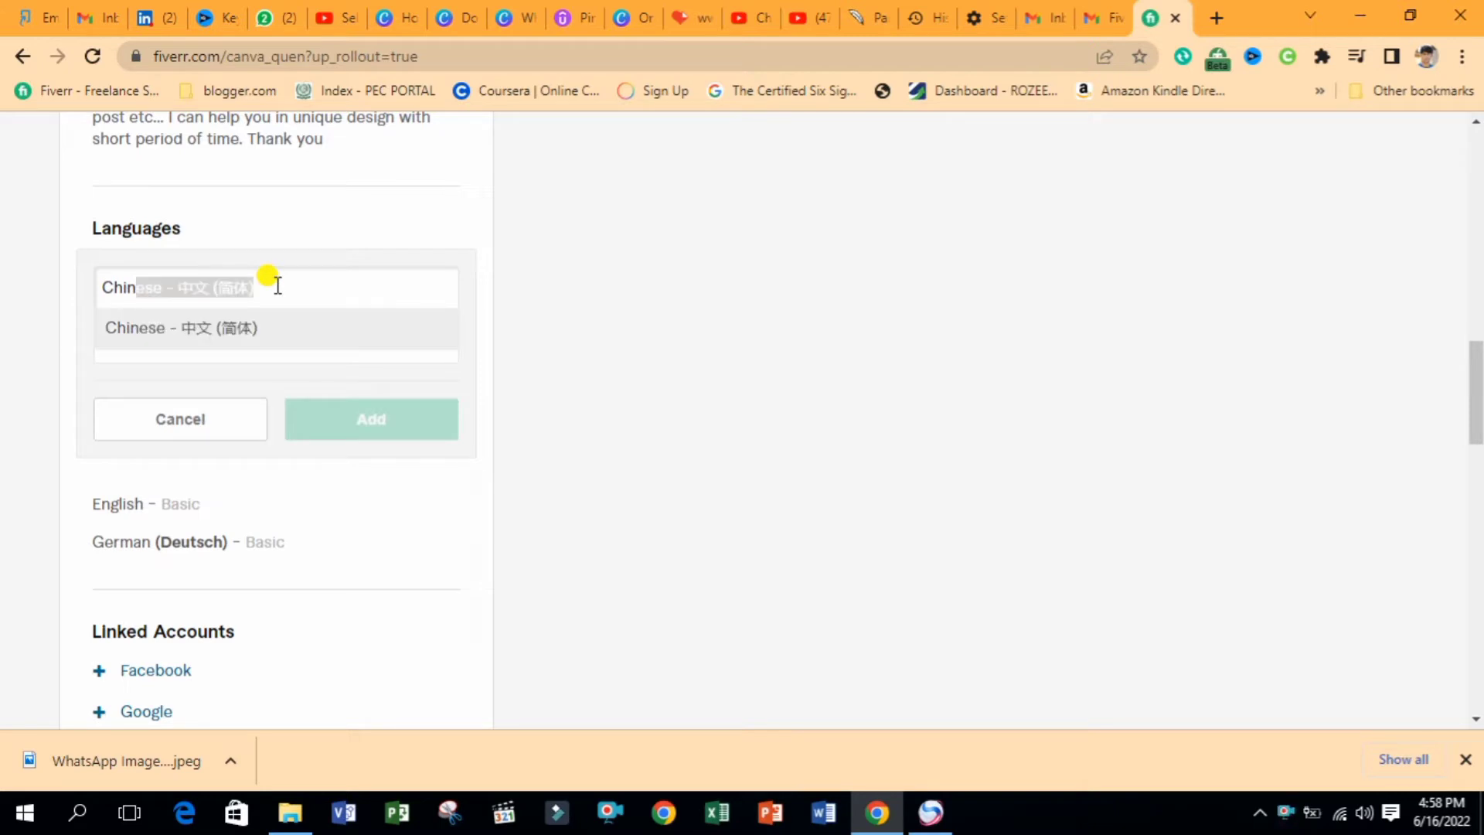
{"action": "left_click", "coordinate": [155, 289]}
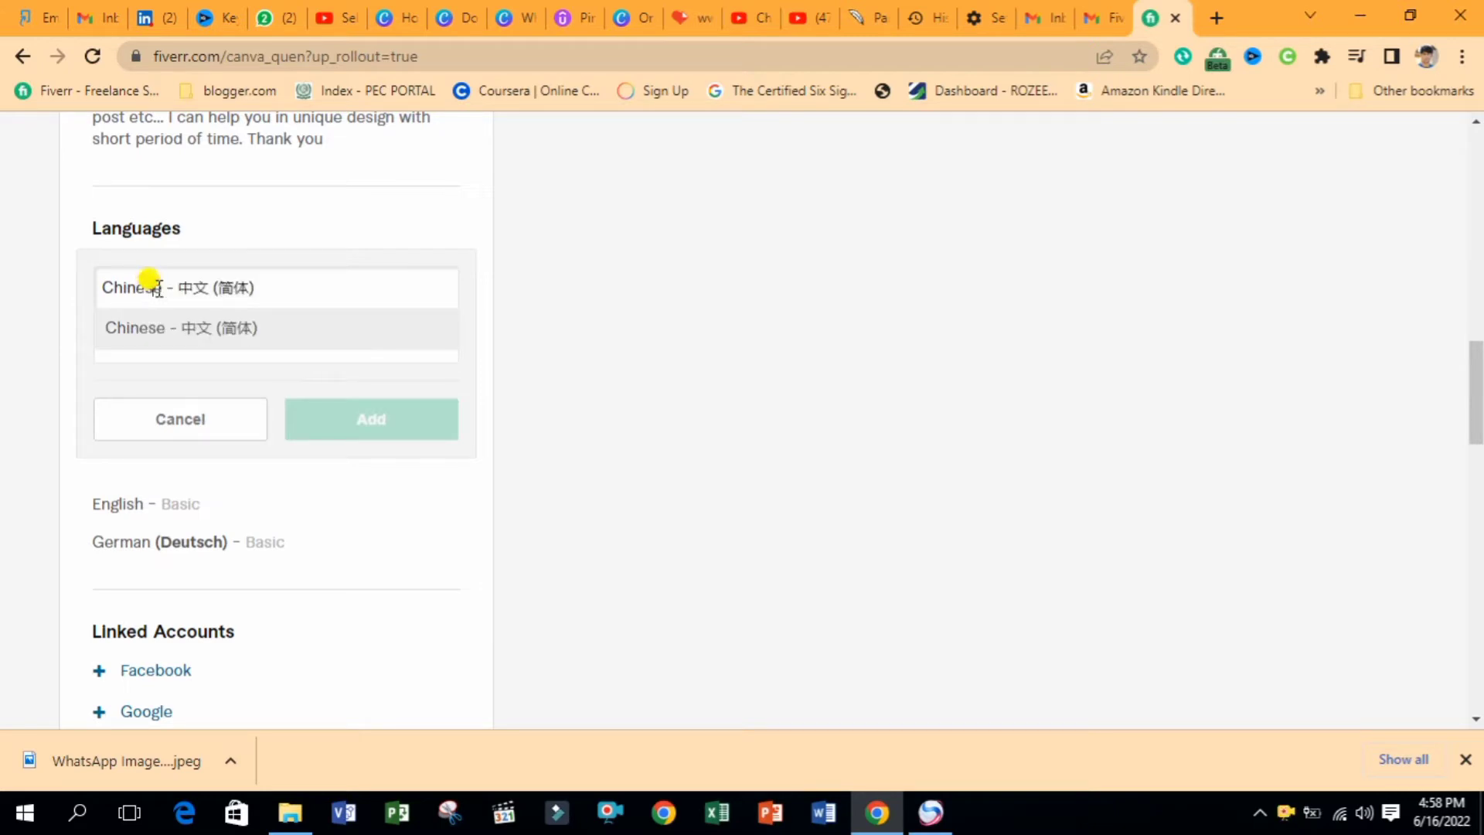
{"action": "left_click", "coordinate": [262, 327]}
{"action": "left_click", "coordinate": [311, 352]}
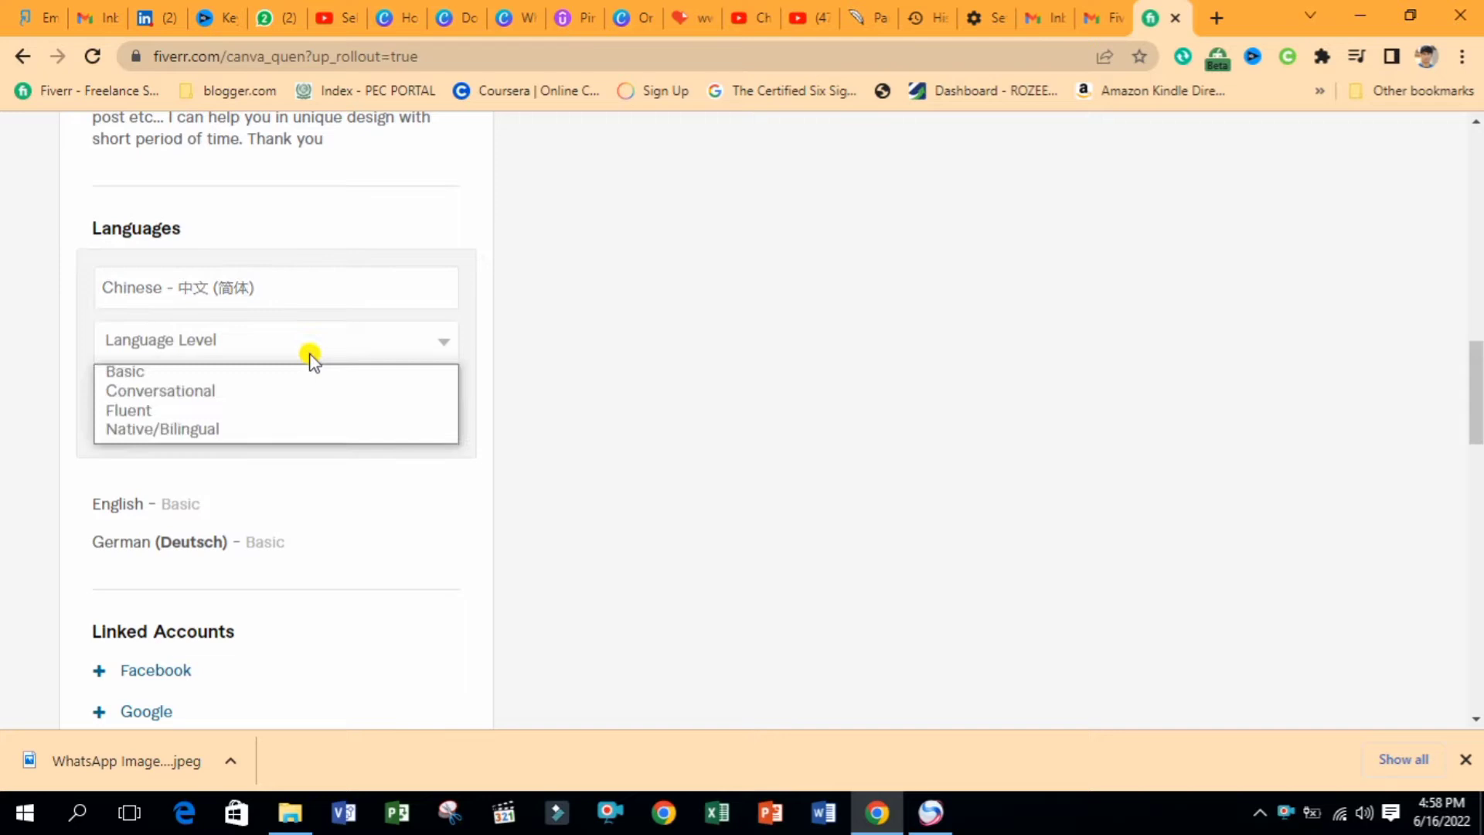
{"action": "left_click", "coordinate": [215, 374]}
{"action": "left_click", "coordinate": [328, 421]}
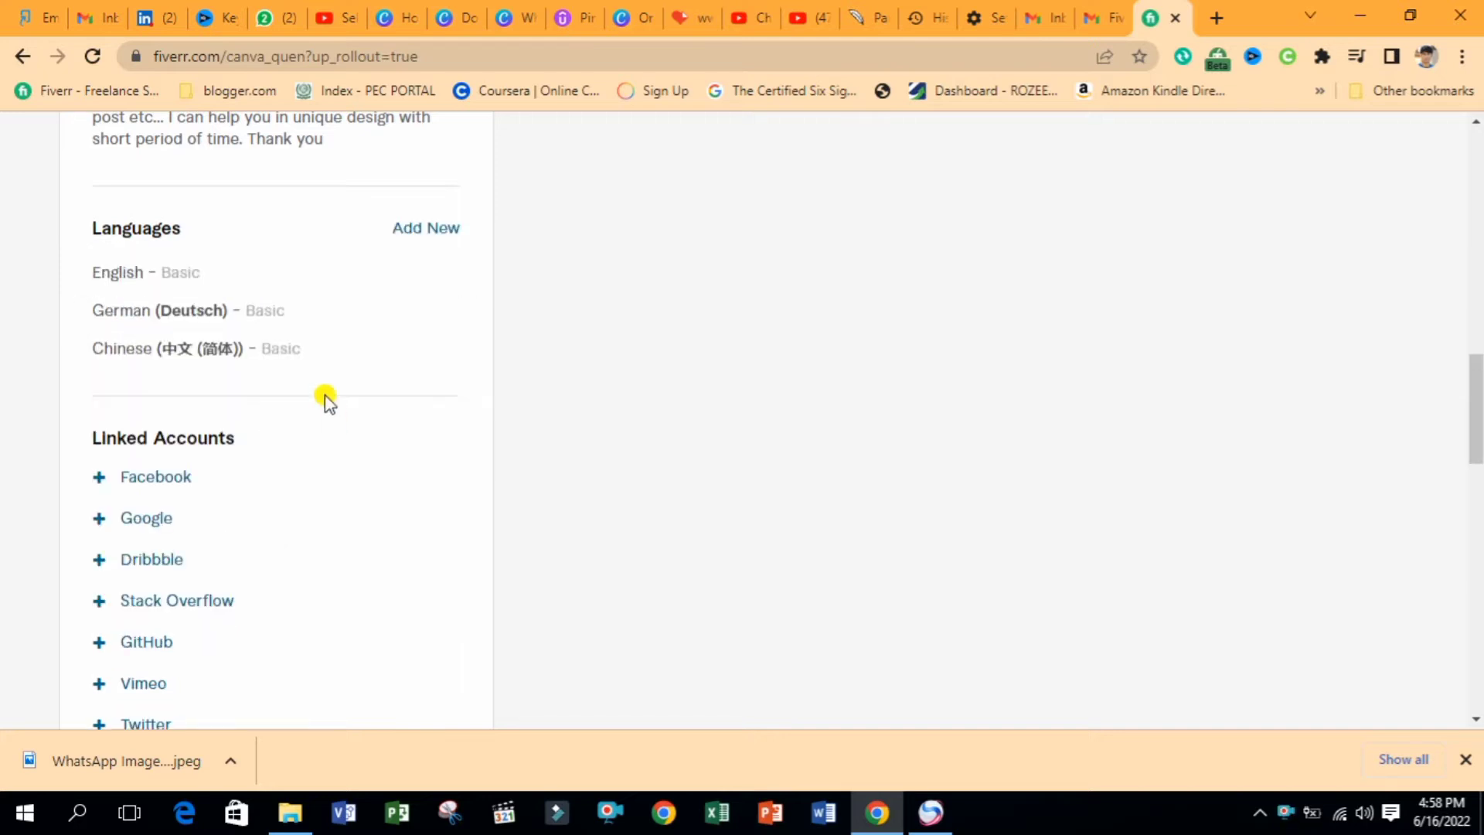
Change English's language level to Fluent
{"action": "left_click", "coordinate": [216, 272]}
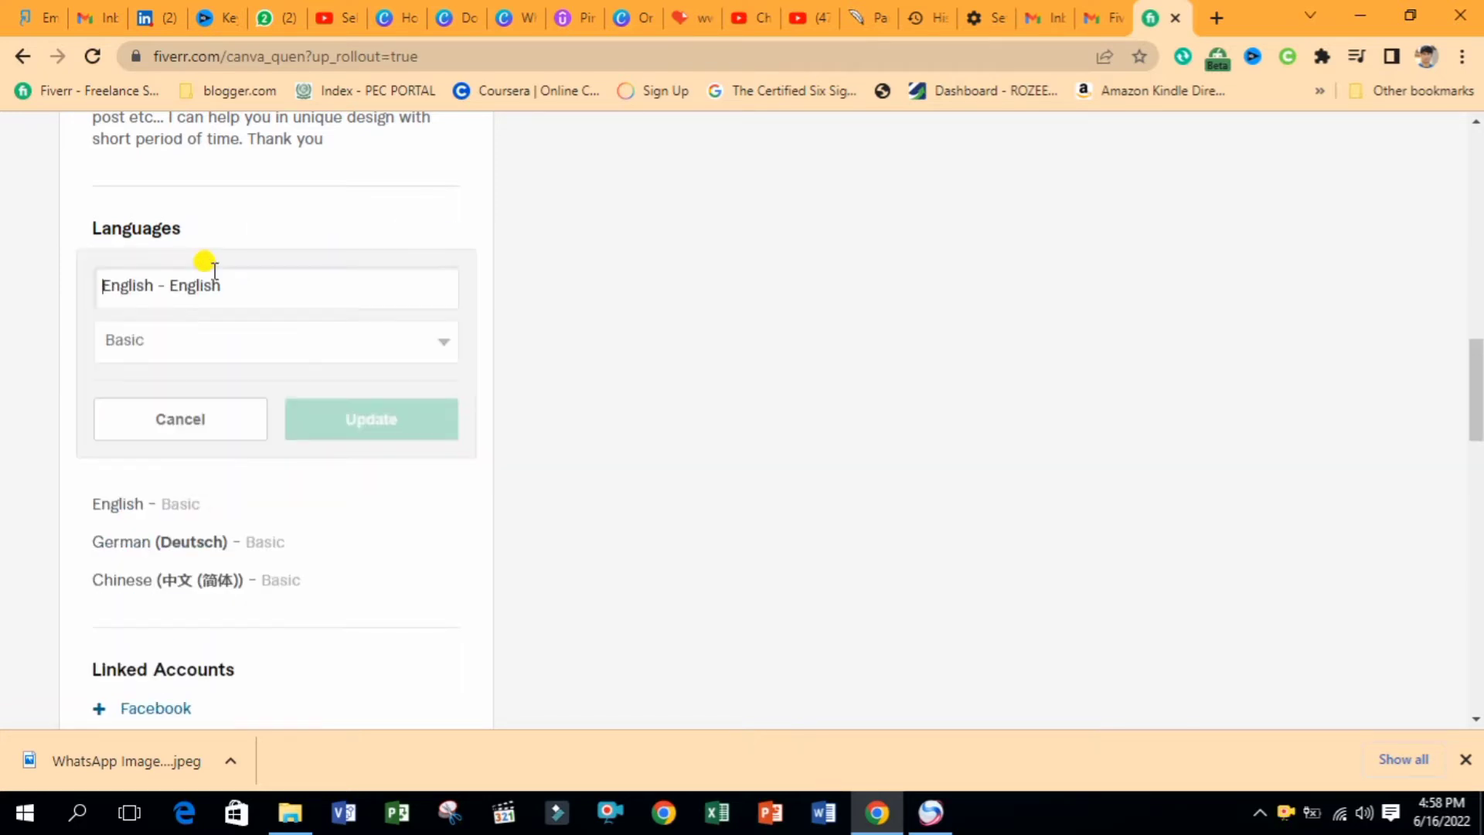
{"action": "left_click", "coordinate": [224, 337]}
{"action": "left_click", "coordinate": [173, 410]}
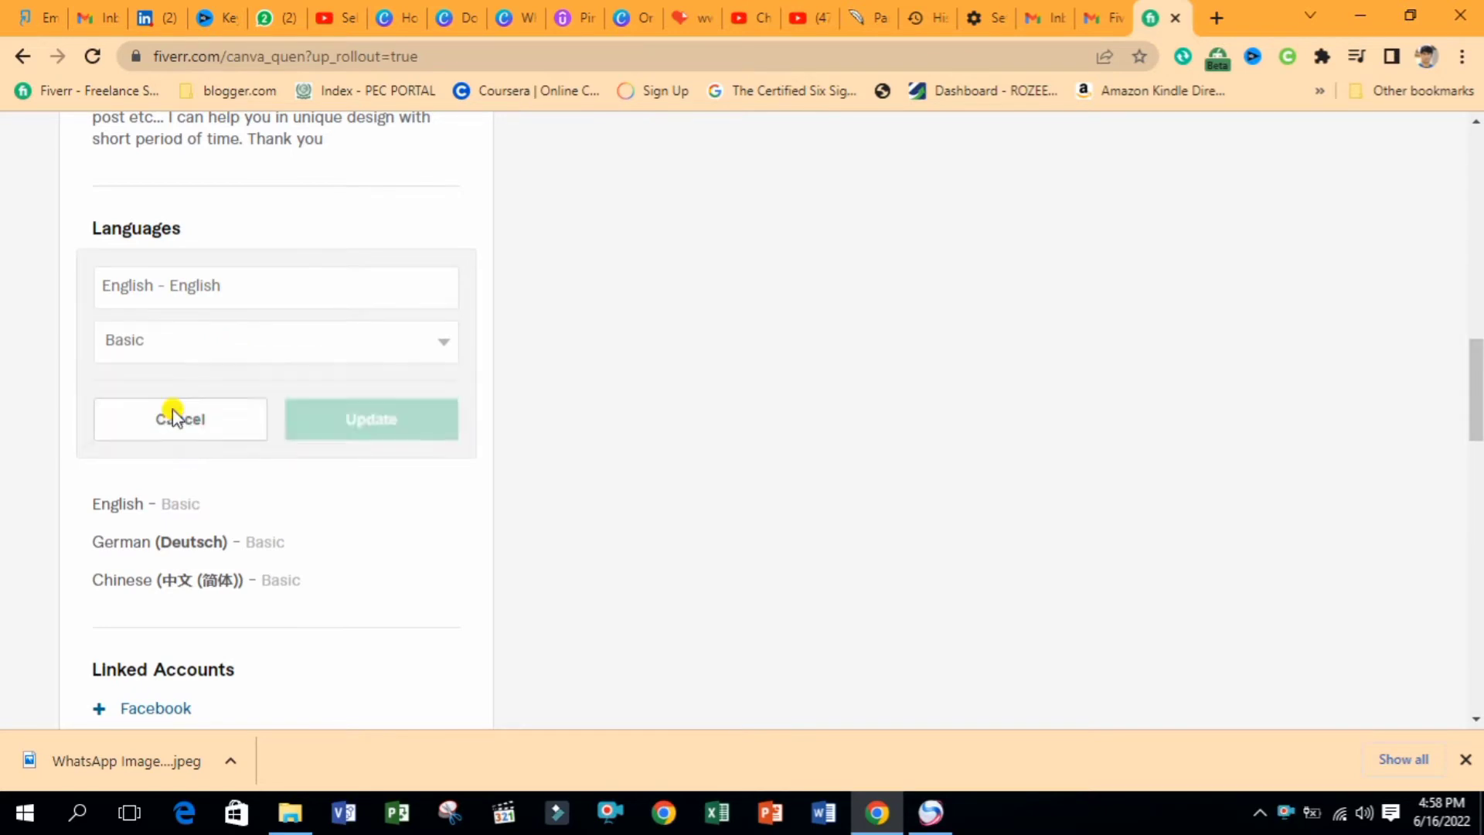
{"action": "left_click", "coordinate": [344, 414]}
Add French as a profile language at Basic level
{"action": "left_click", "coordinate": [420, 232]}
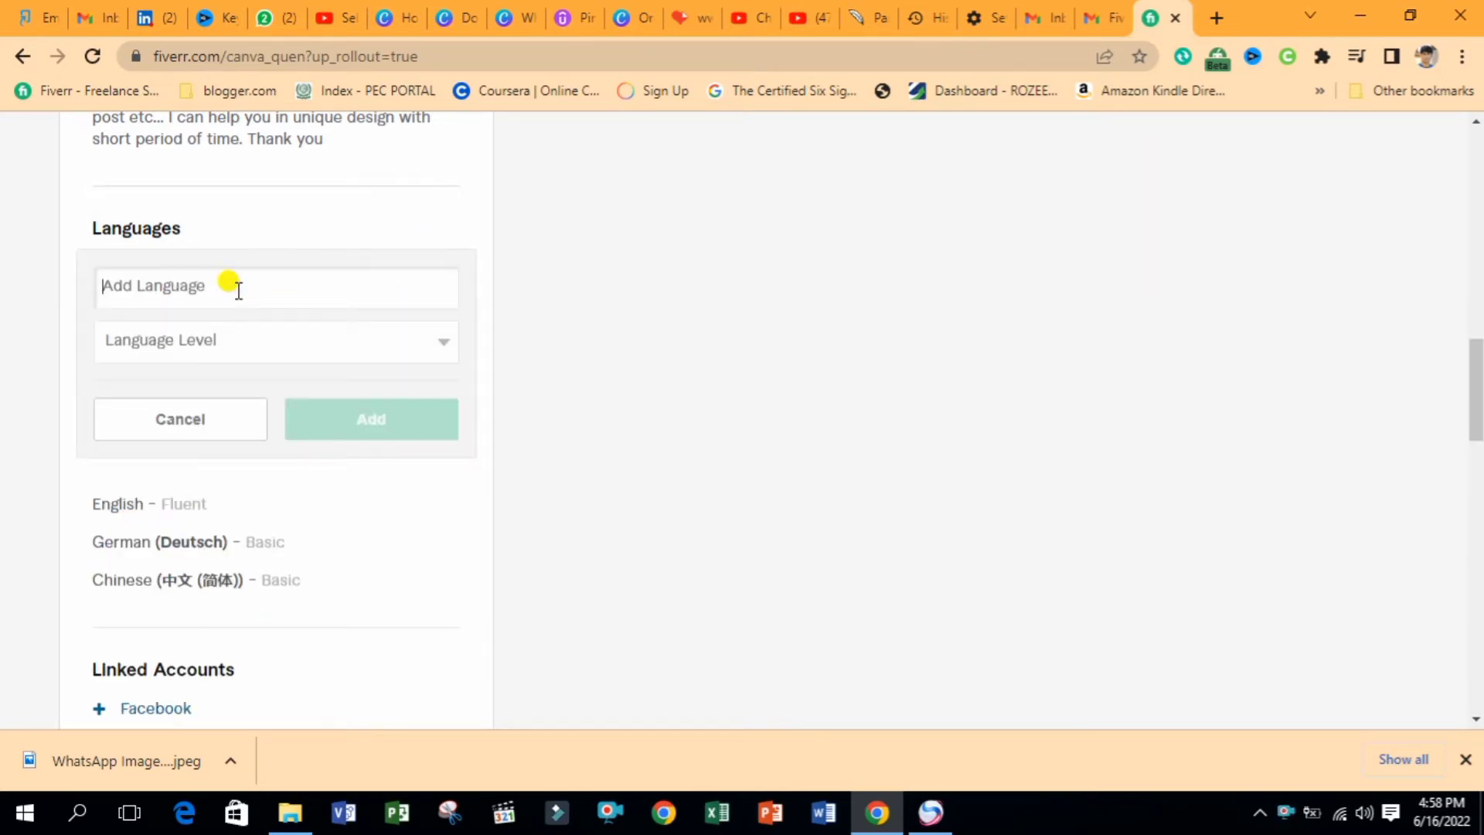
{"action": "type", "text": "R"}
{"action": "key", "text": "BackSpace"}
{"action": "type", "text": "Fre"}
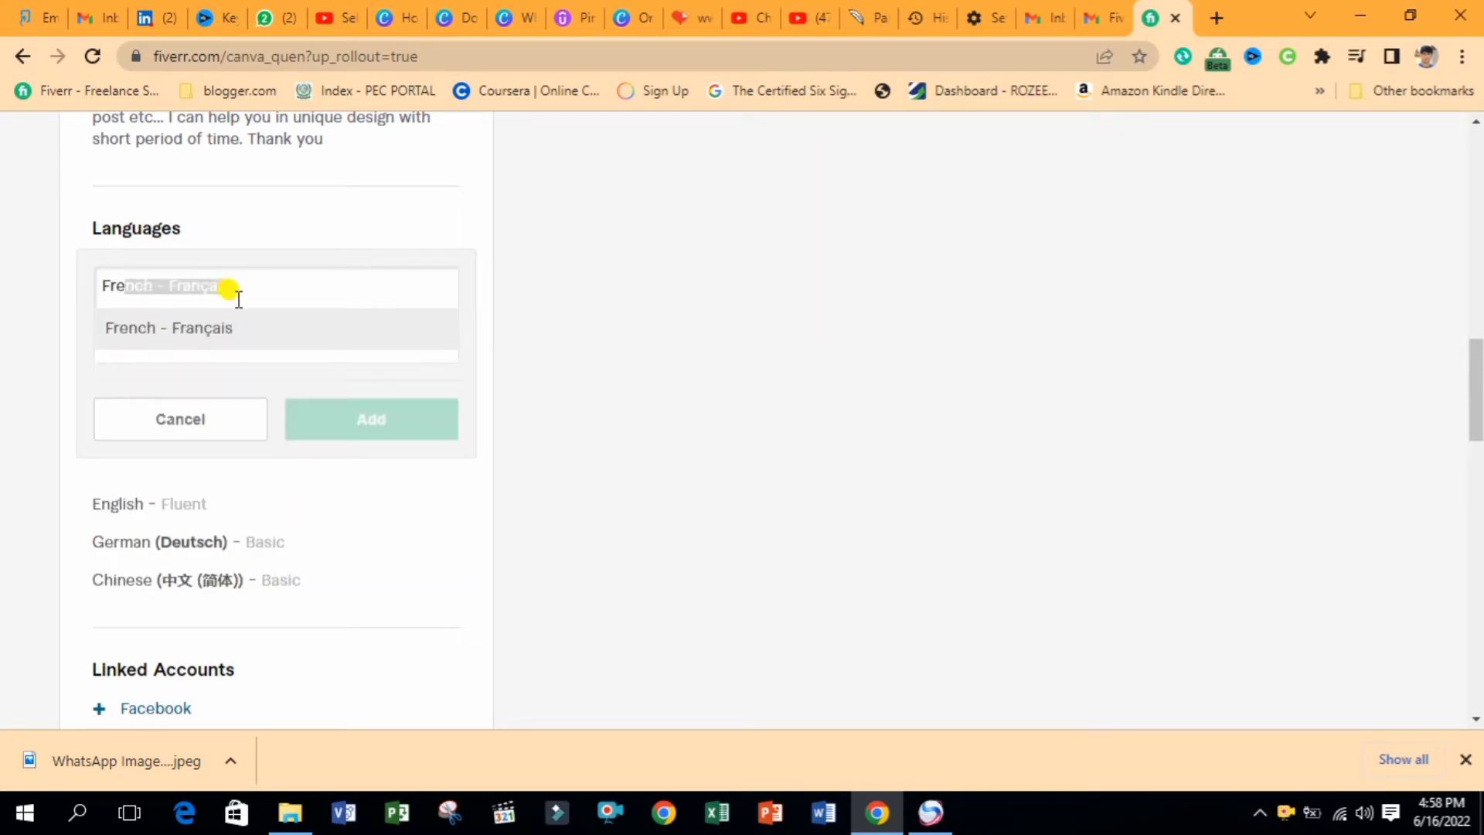
{"action": "left_click", "coordinate": [197, 328]}
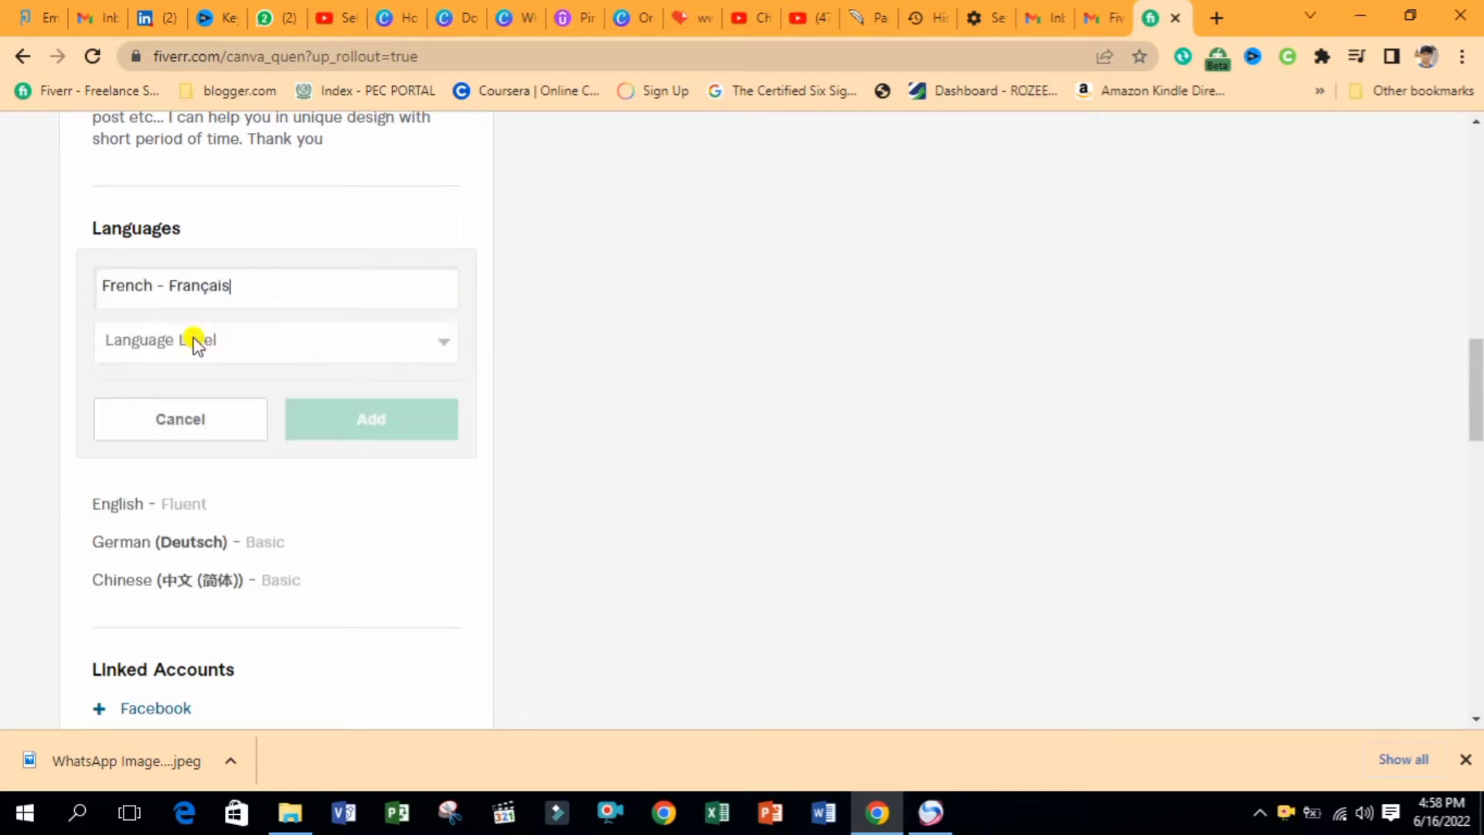
{"action": "left_click", "coordinate": [288, 352]}
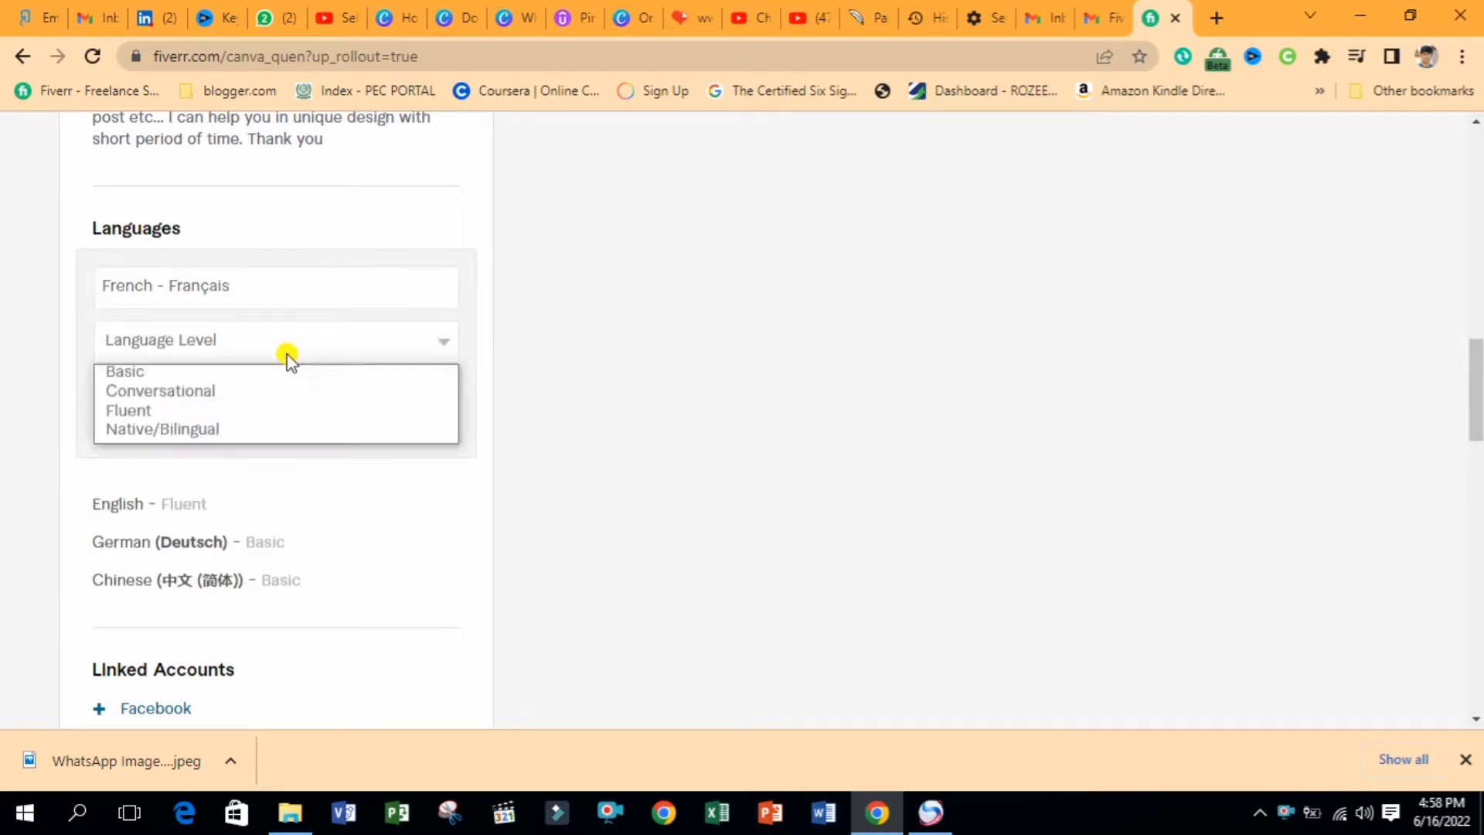
{"action": "left_click", "coordinate": [174, 372]}
{"action": "left_click", "coordinate": [293, 424]}
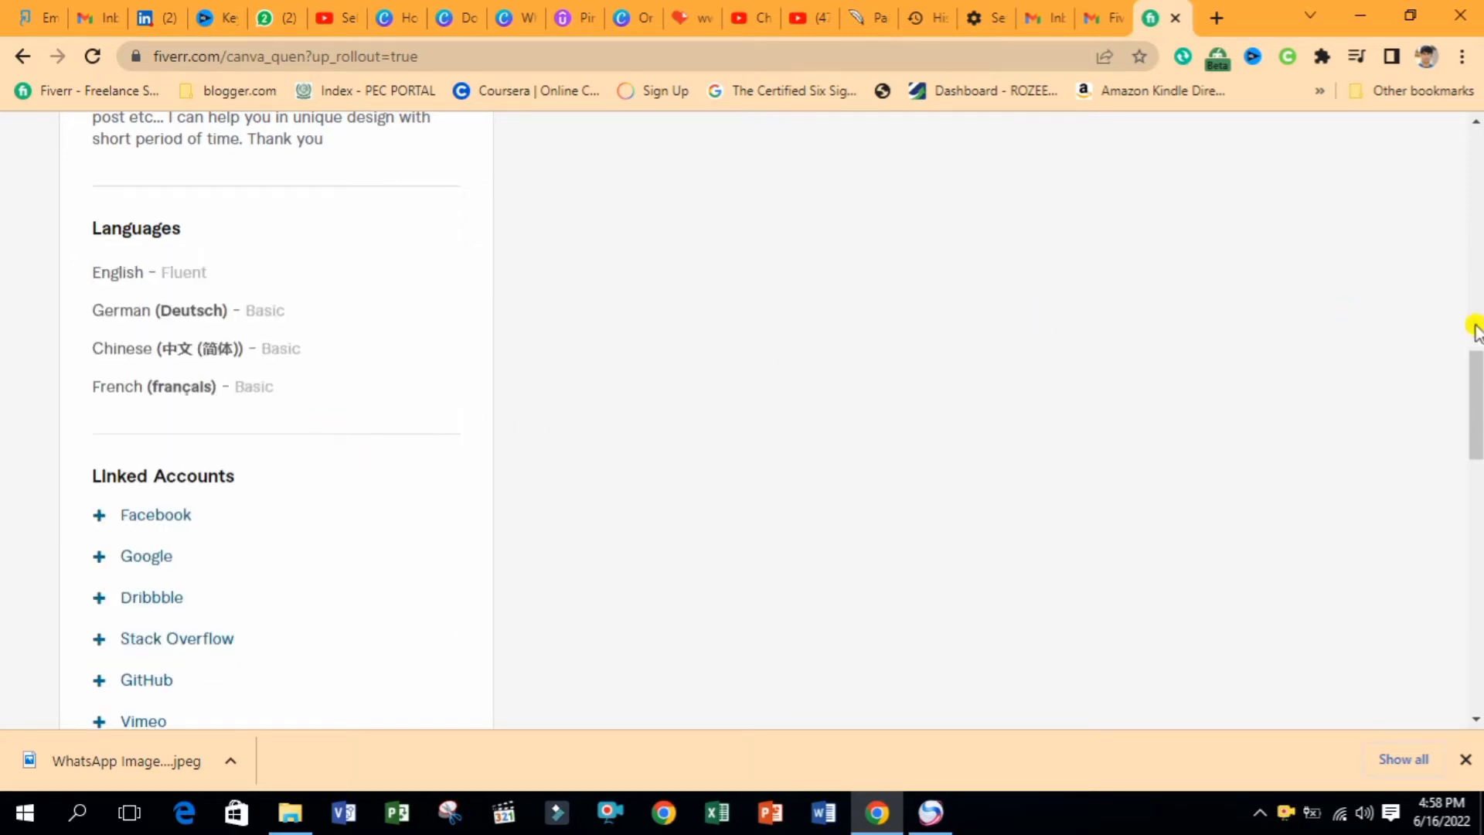
{"action": "left_click_drag", "start_coordinate": [1477, 380], "coordinate": [1479, 461]}
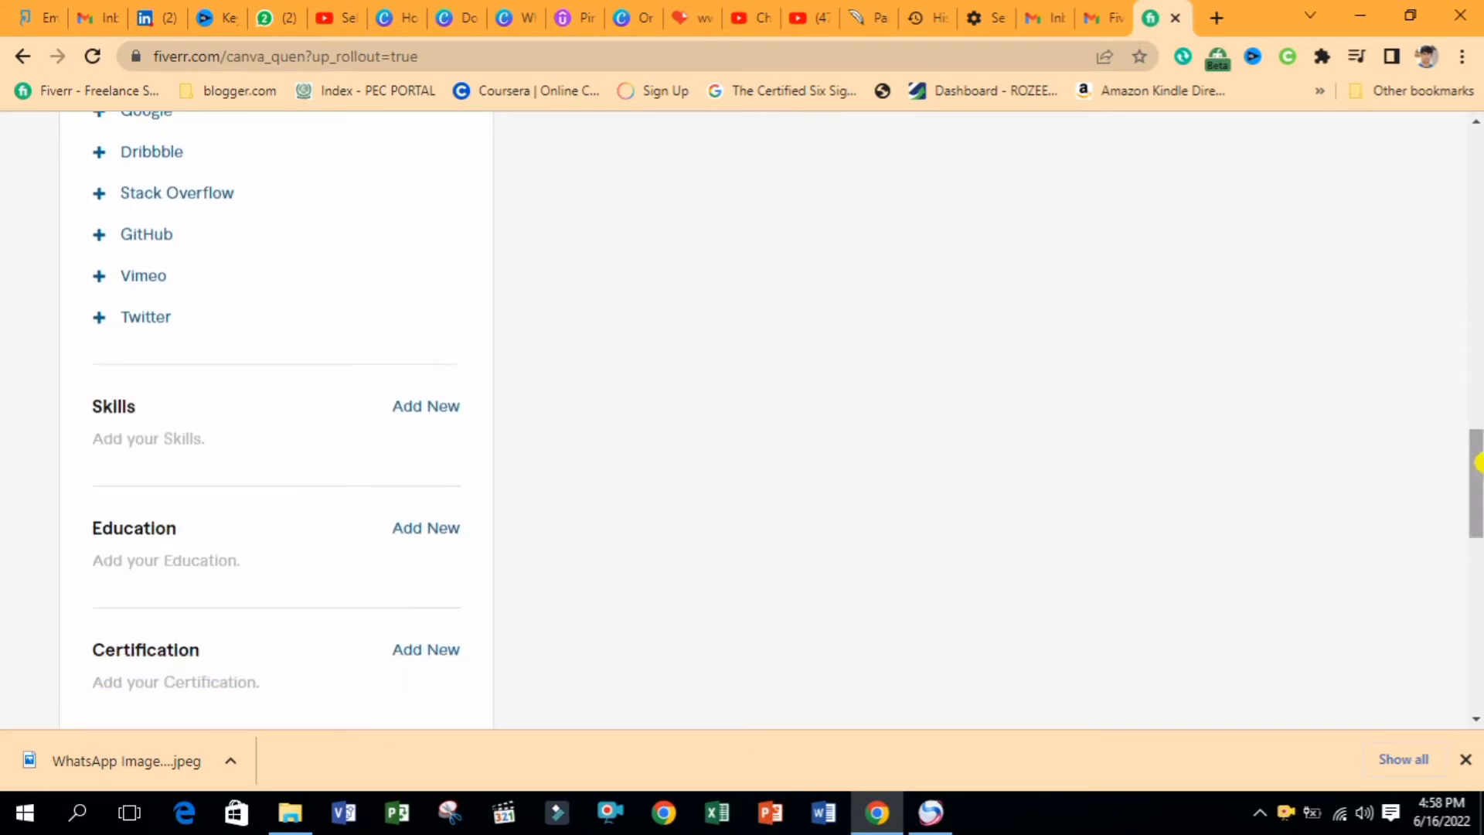
Add Canva as a profile skill with its experience level
{"action": "left_click", "coordinate": [427, 408]}
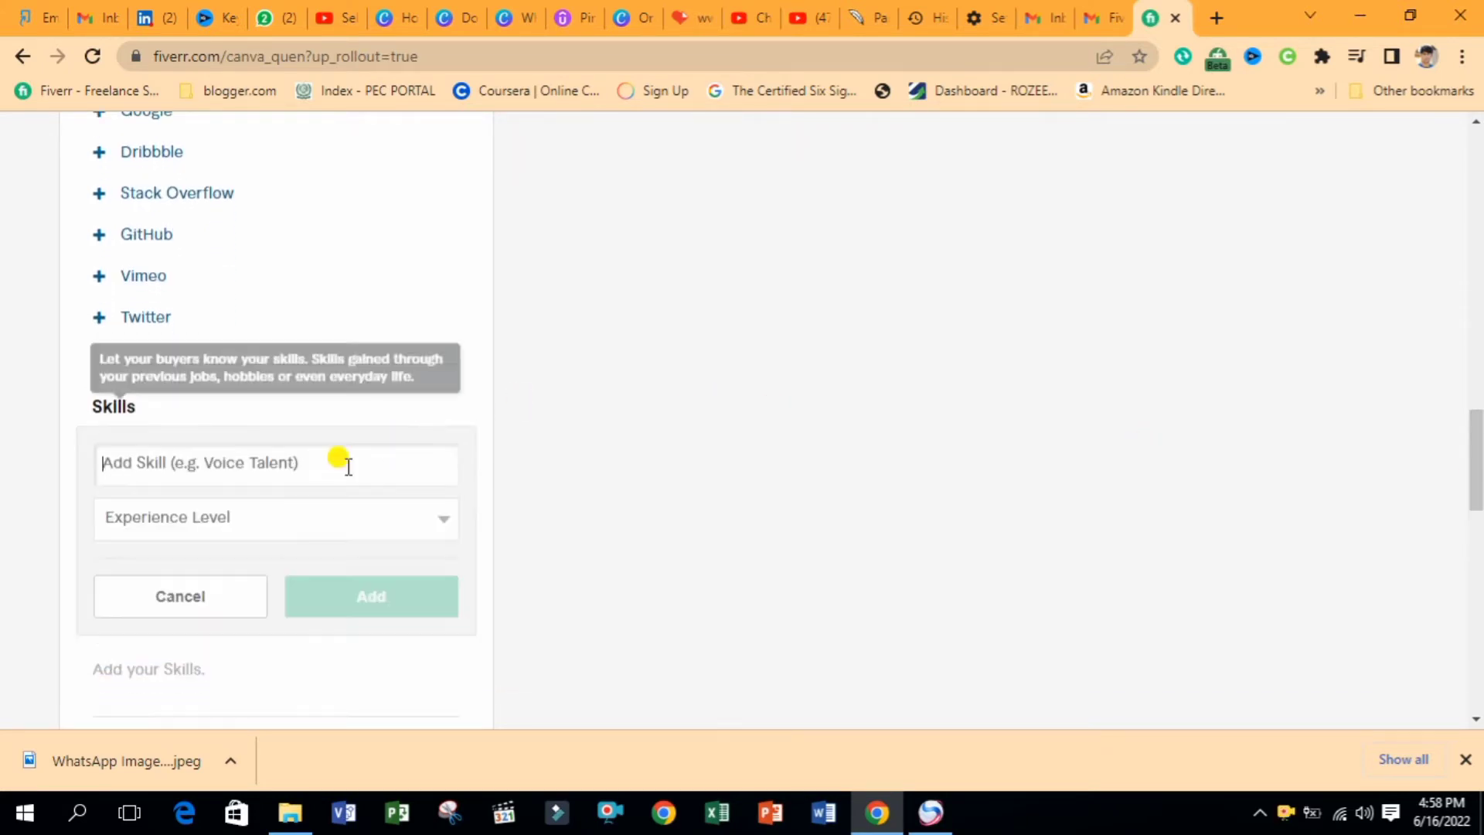
{"action": "left_click", "coordinate": [255, 468]}
{"action": "type", "text": "Canva"}
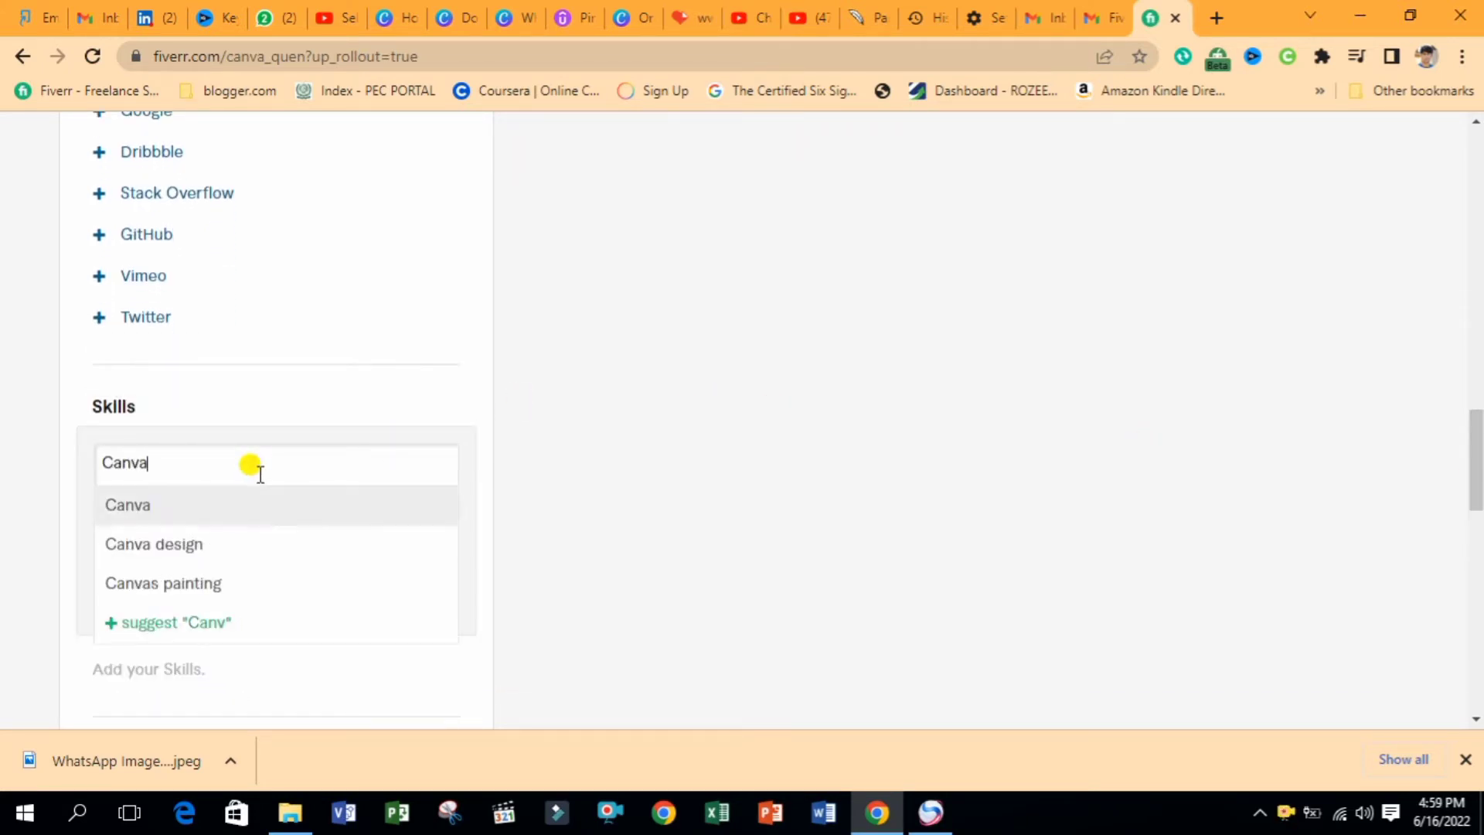
{"action": "left_click", "coordinate": [170, 507]}
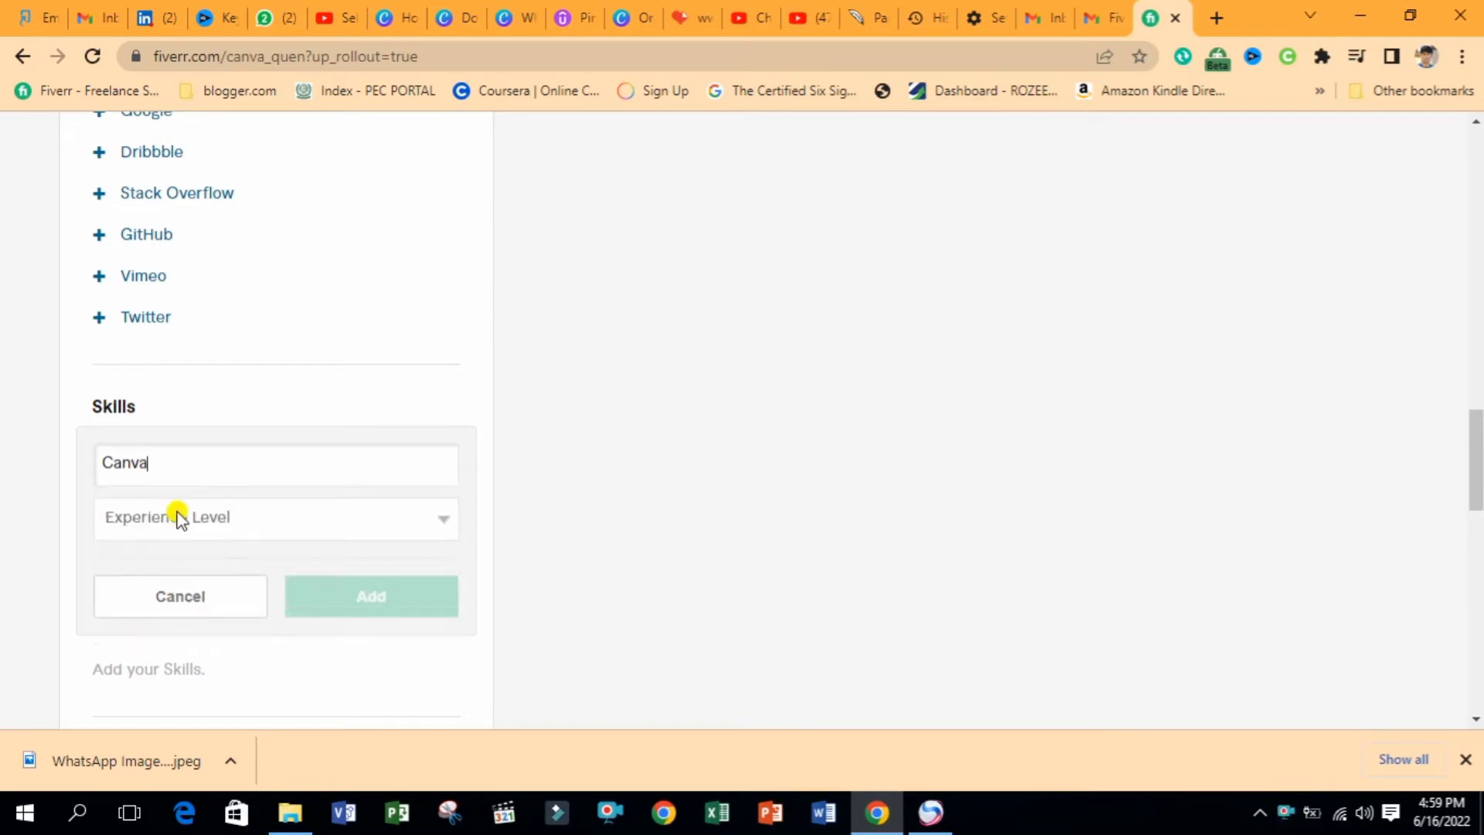
{"action": "left_click", "coordinate": [236, 515]}
{"action": "left_click", "coordinate": [193, 568]}
{"action": "left_click", "coordinate": [236, 516]}
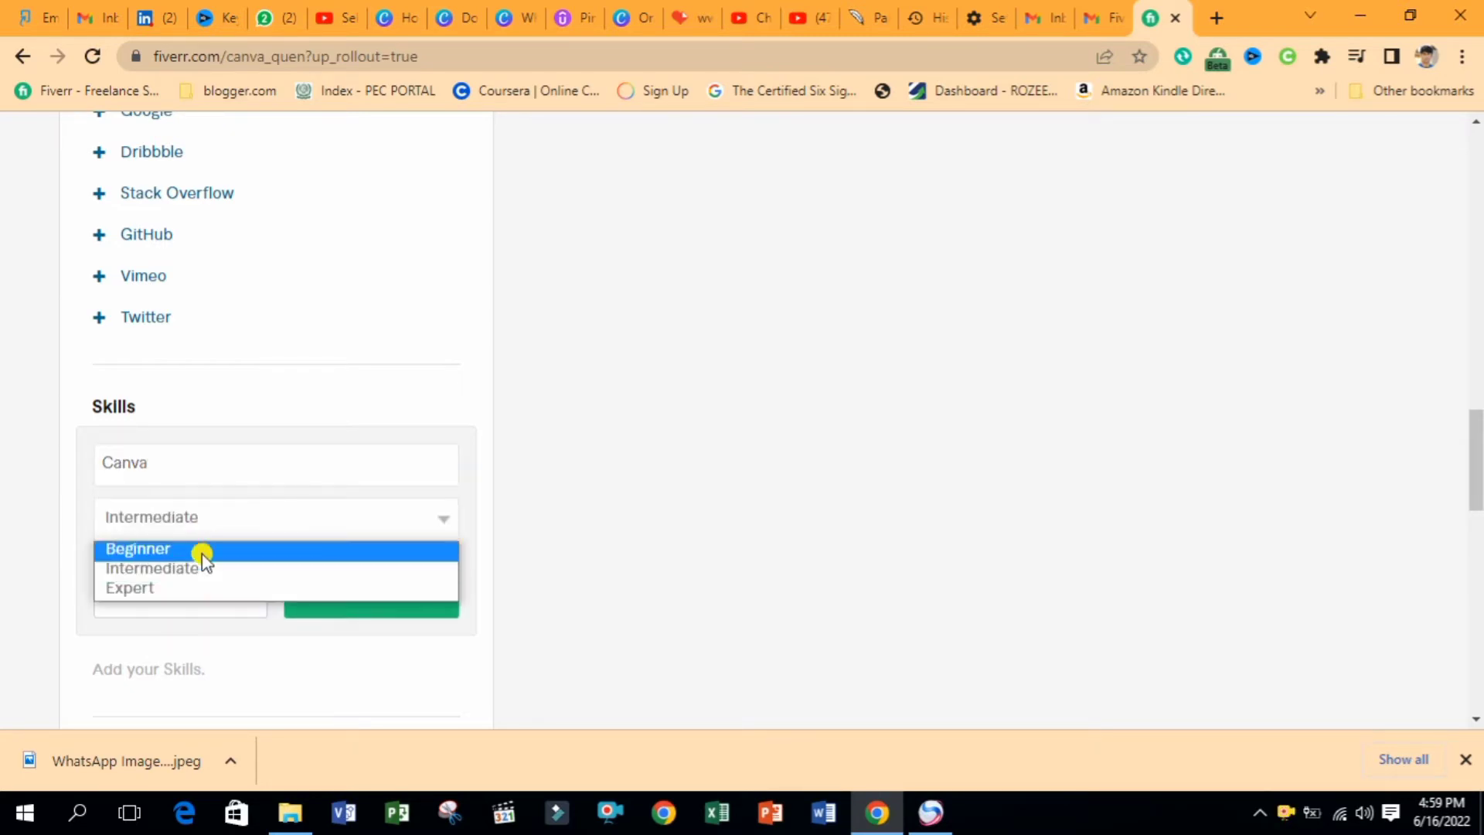
{"action": "left_click", "coordinate": [189, 568]}
{"action": "left_click", "coordinate": [338, 619]}
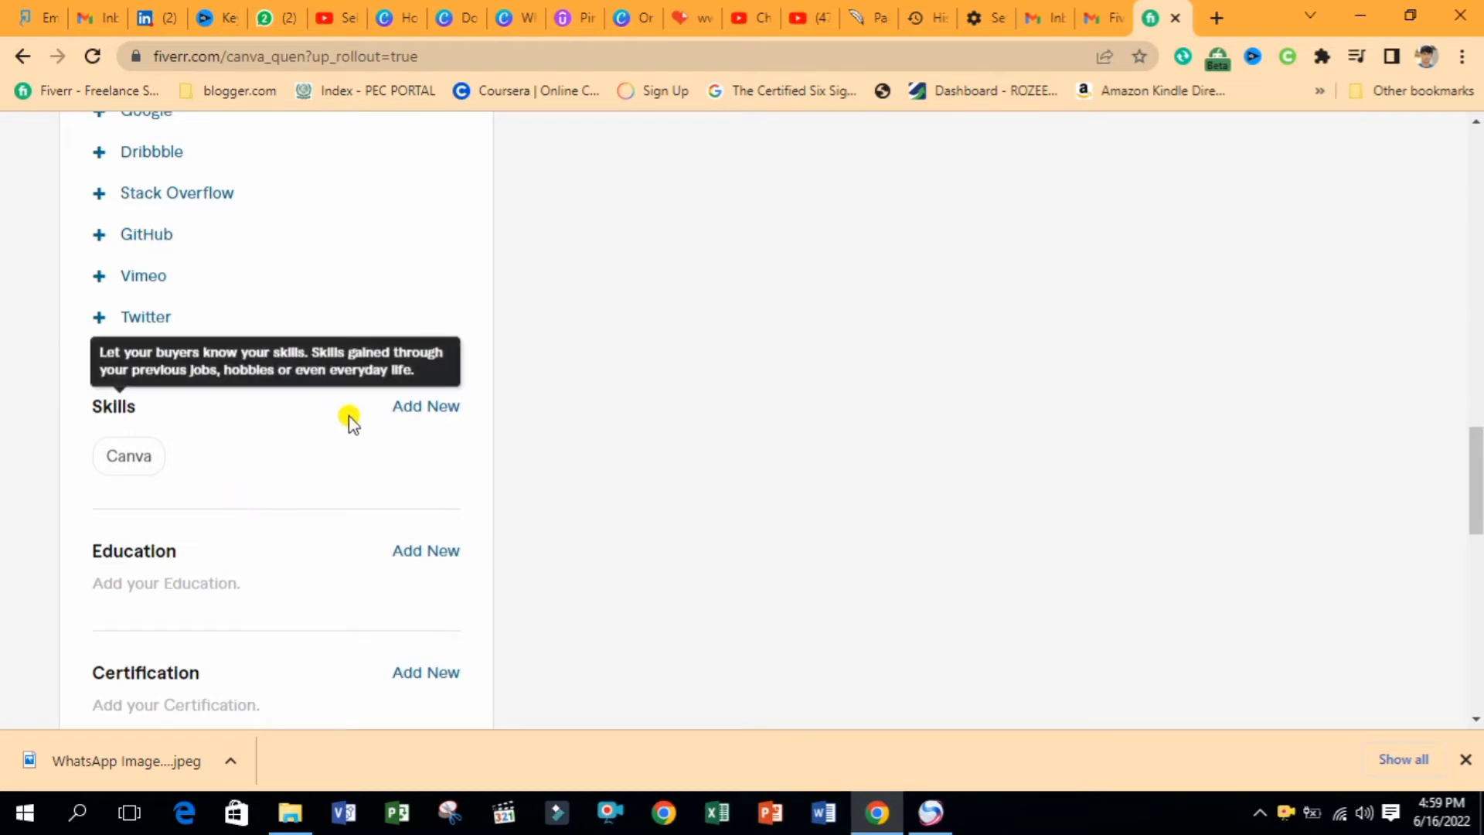
Add Canva design and Canvas painting as Expert-level skills
{"action": "left_click", "coordinate": [396, 413]}
{"action": "type", "text": "ca"}
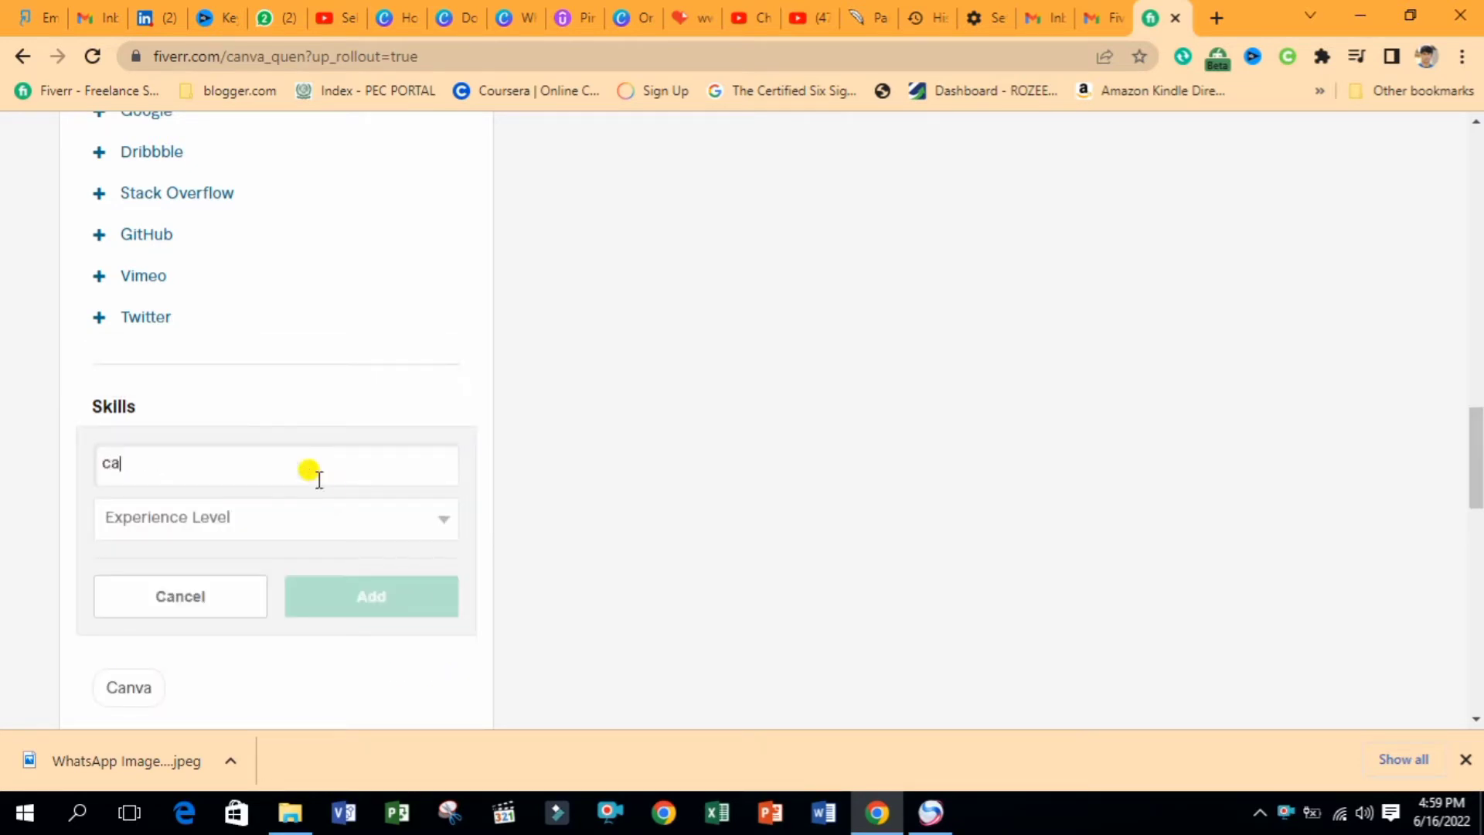
{"action": "type", "text": "nva"}
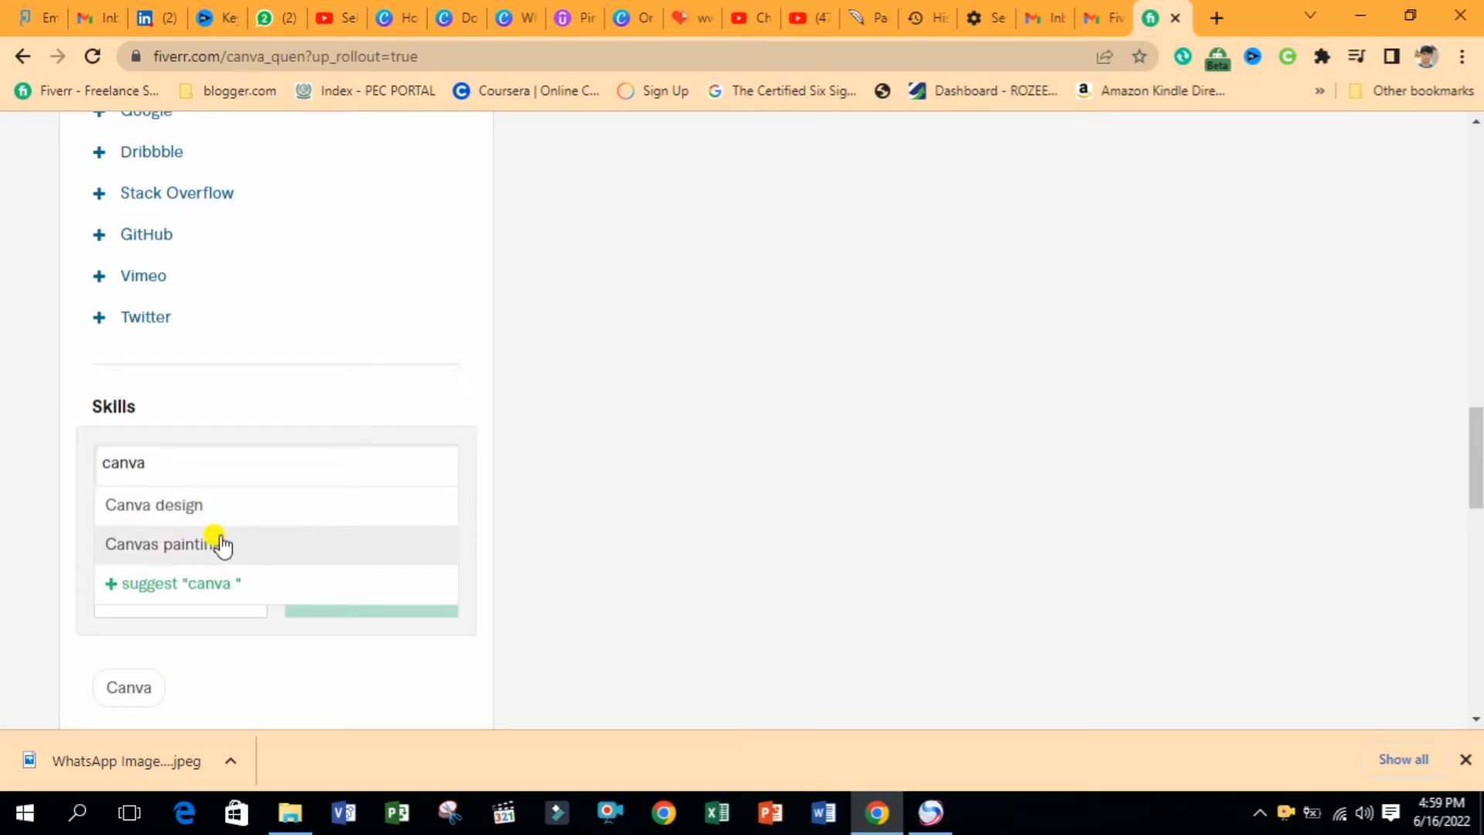
{"action": "left_click", "coordinate": [205, 520]}
{"action": "left_click", "coordinate": [205, 520]}
{"action": "left_click", "coordinate": [201, 588]}
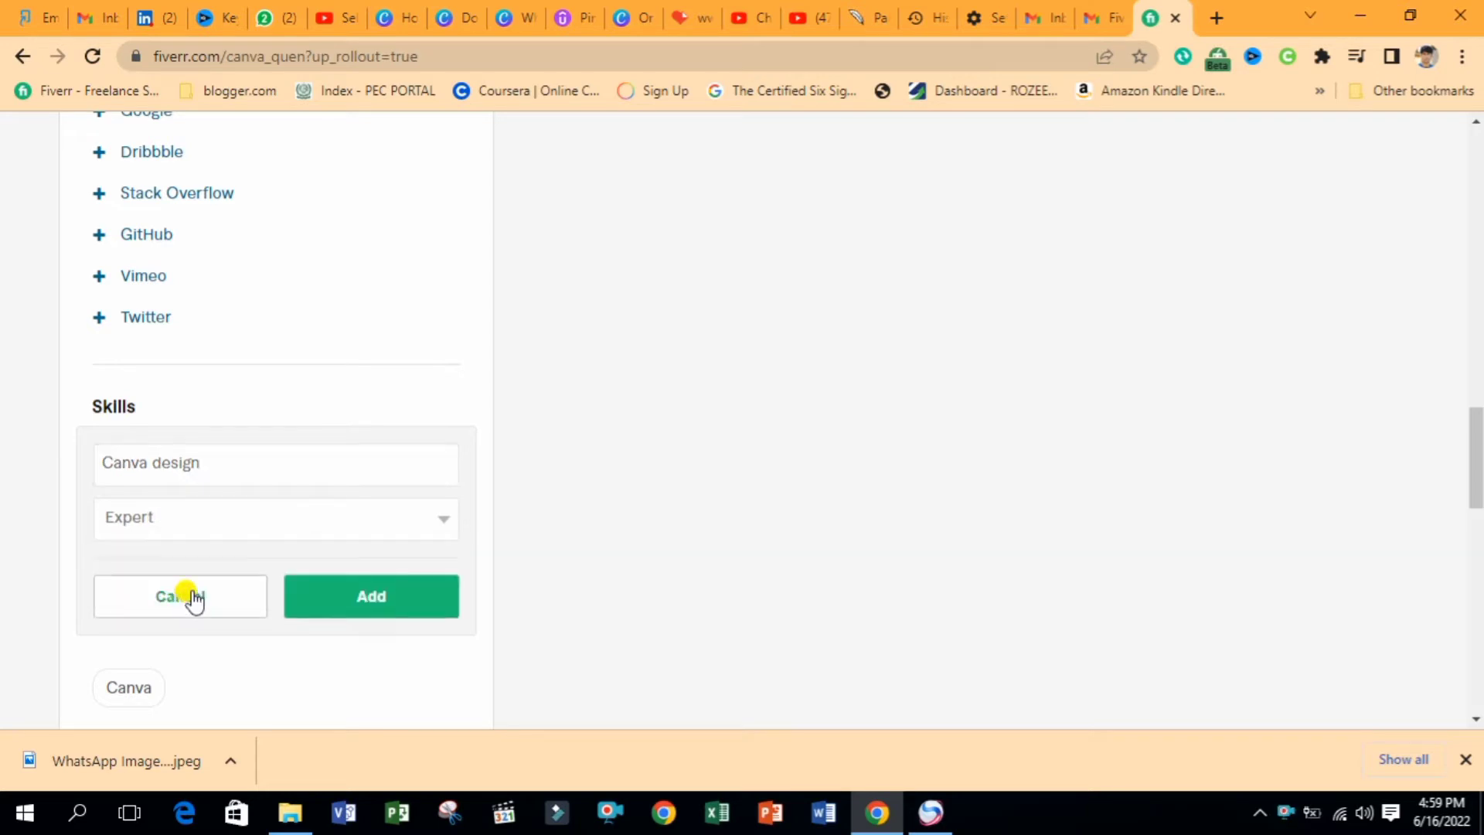
{"action": "left_click", "coordinate": [355, 599]}
{"action": "left_click", "coordinate": [423, 407]}
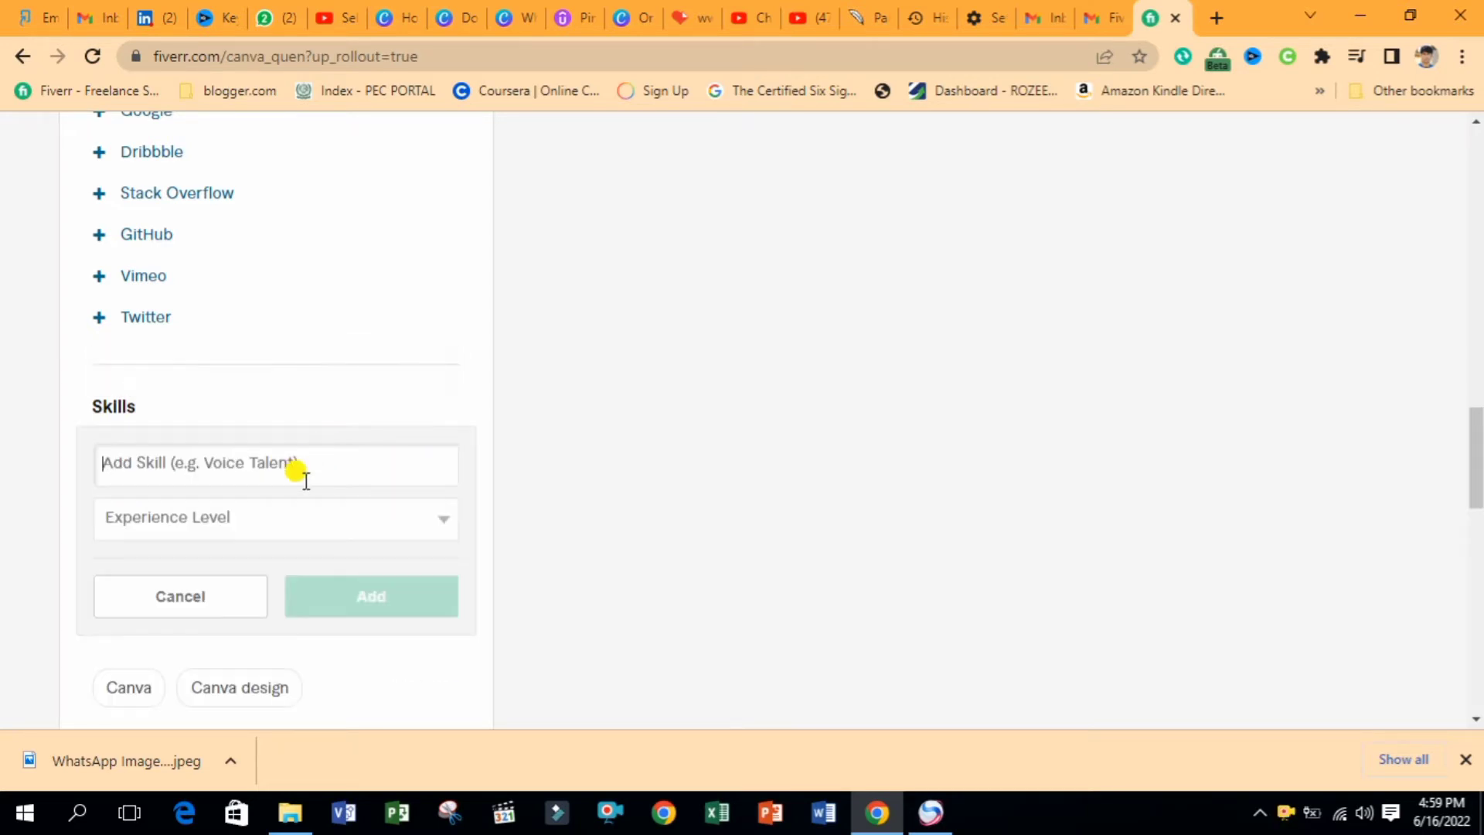
{"action": "type", "text": "Canva"}
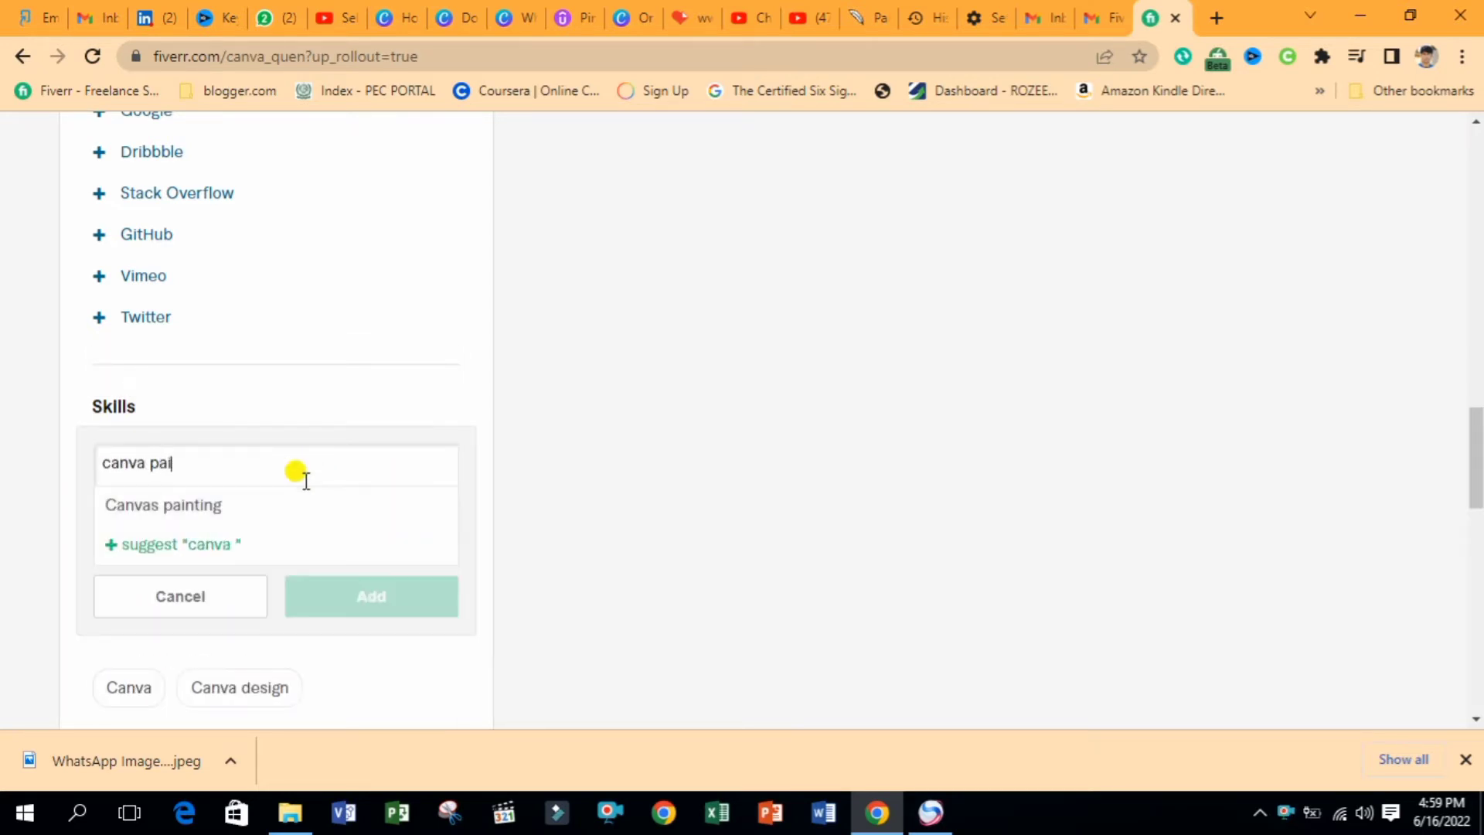
{"action": "left_click", "coordinate": [219, 506]}
{"action": "left_click", "coordinate": [314, 522]}
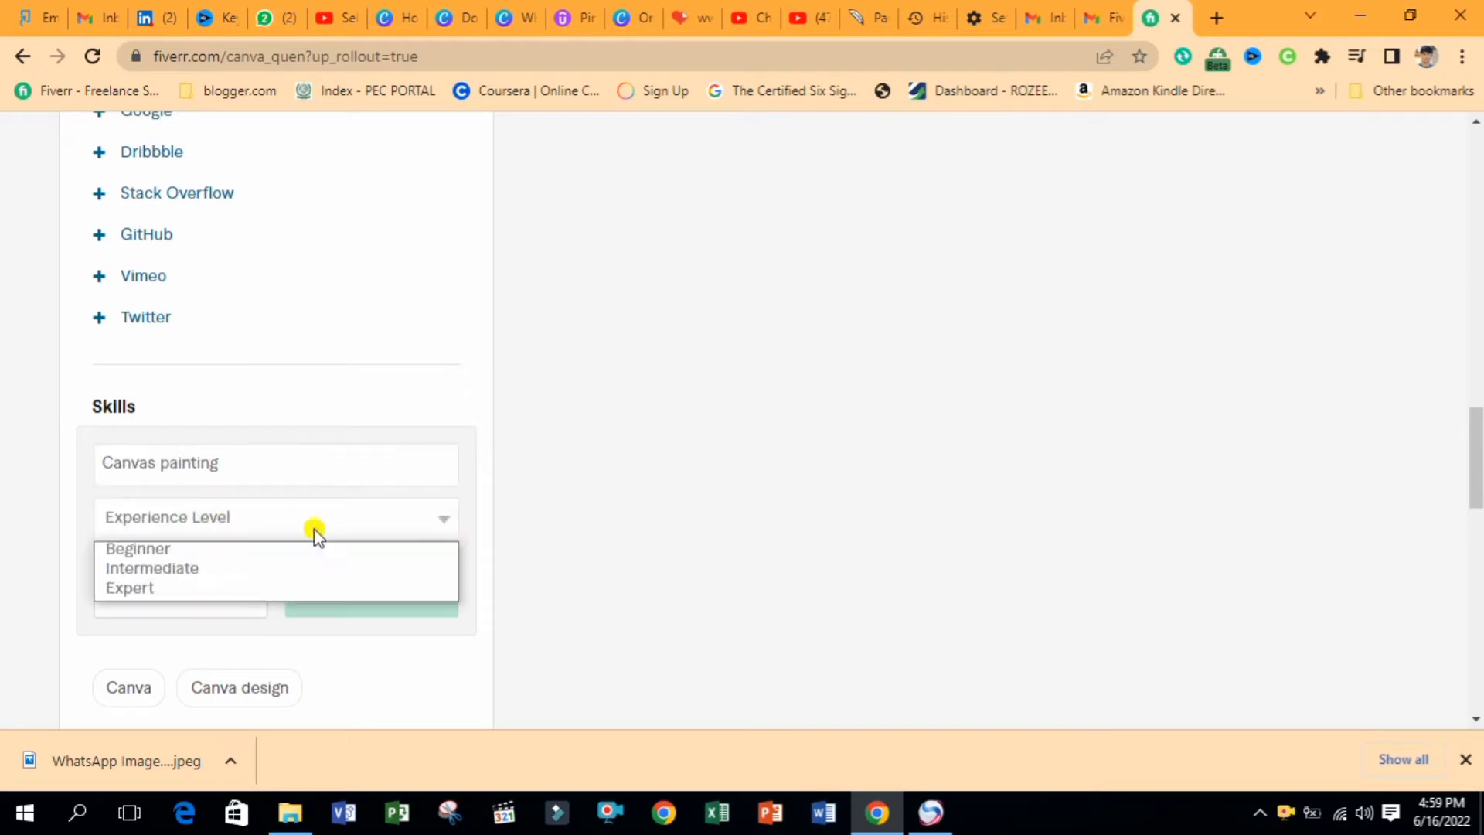
{"action": "left_click", "coordinate": [193, 588]}
{"action": "left_click", "coordinate": [374, 609]}
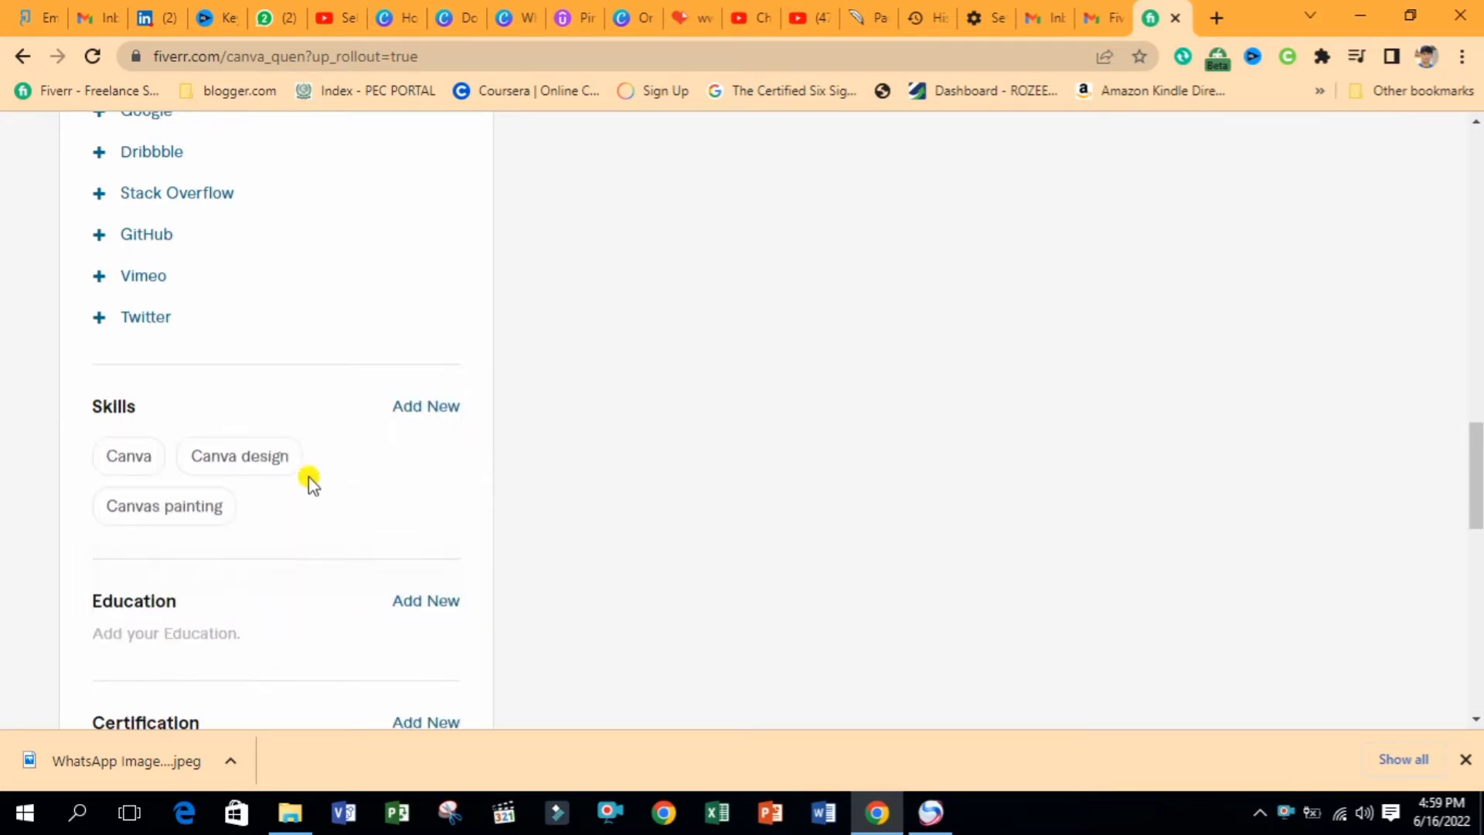
Add Social media quotes design at Expert level, then begin a new education entry
{"action": "left_click", "coordinate": [417, 408]}
{"action": "left_click", "coordinate": [358, 459]}
{"action": "type", "text": "soci"}
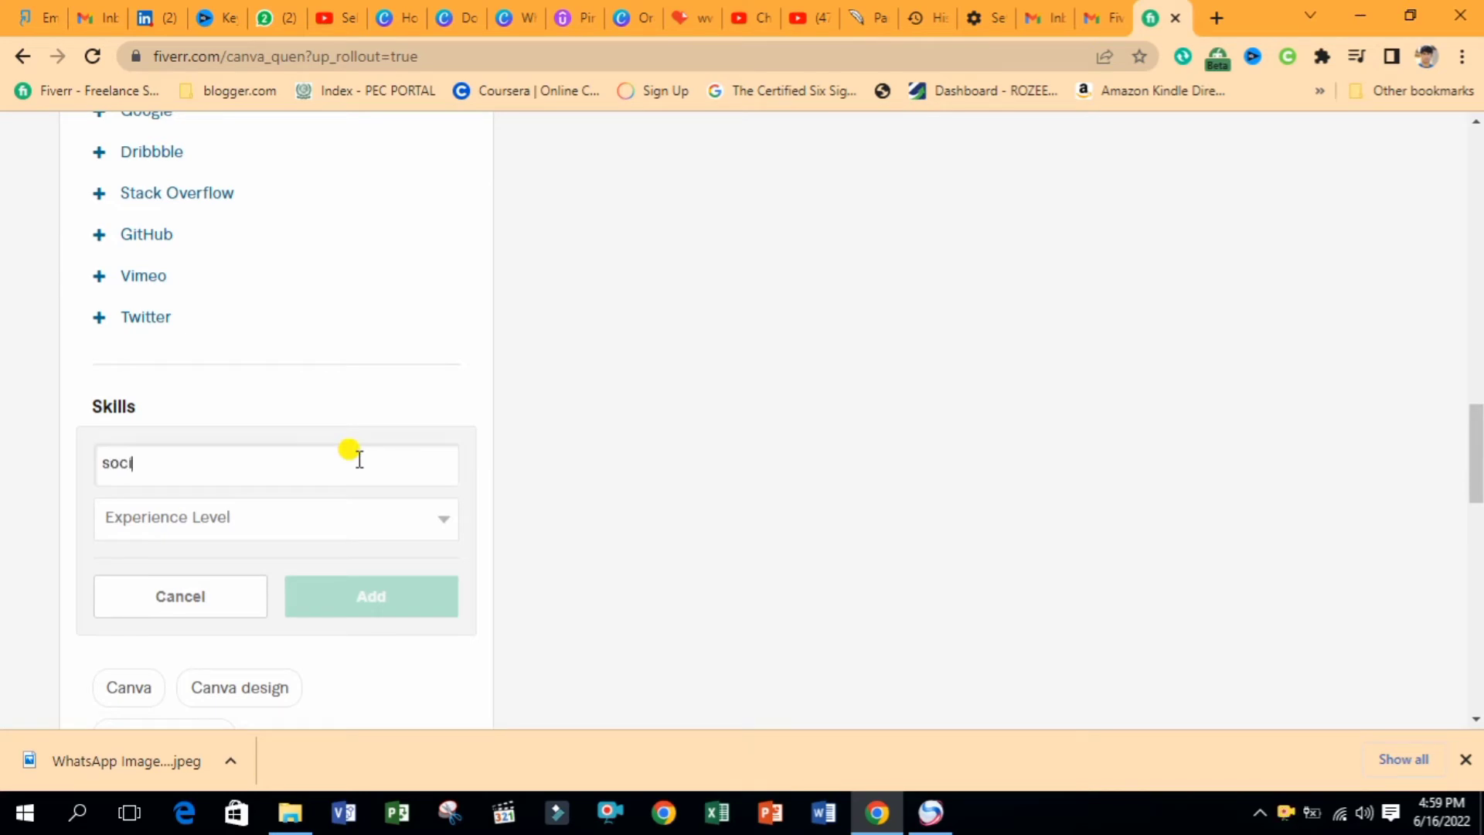
{"action": "type", "text": "al media"}
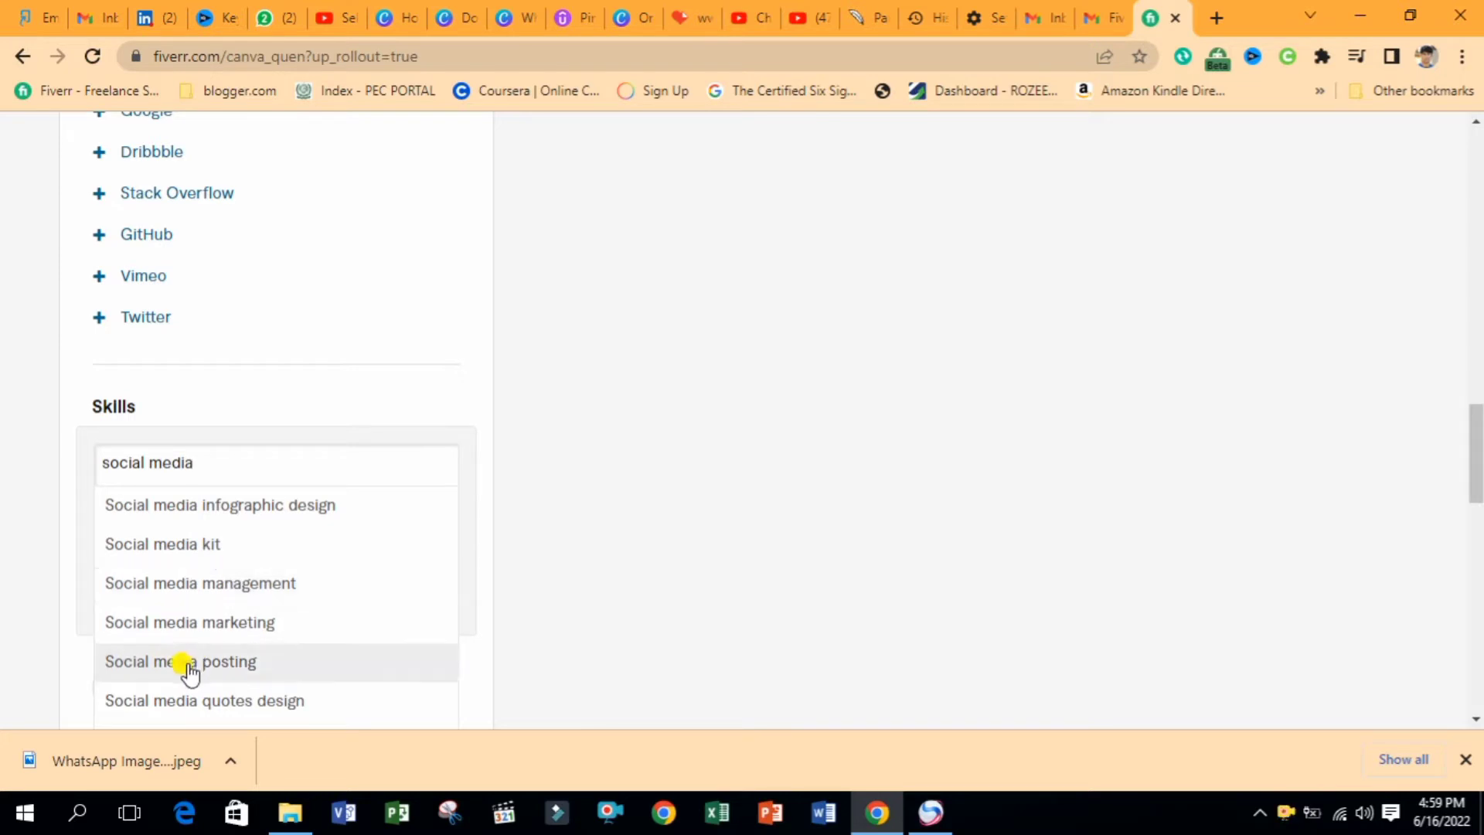
{"action": "left_click", "coordinate": [205, 705]}
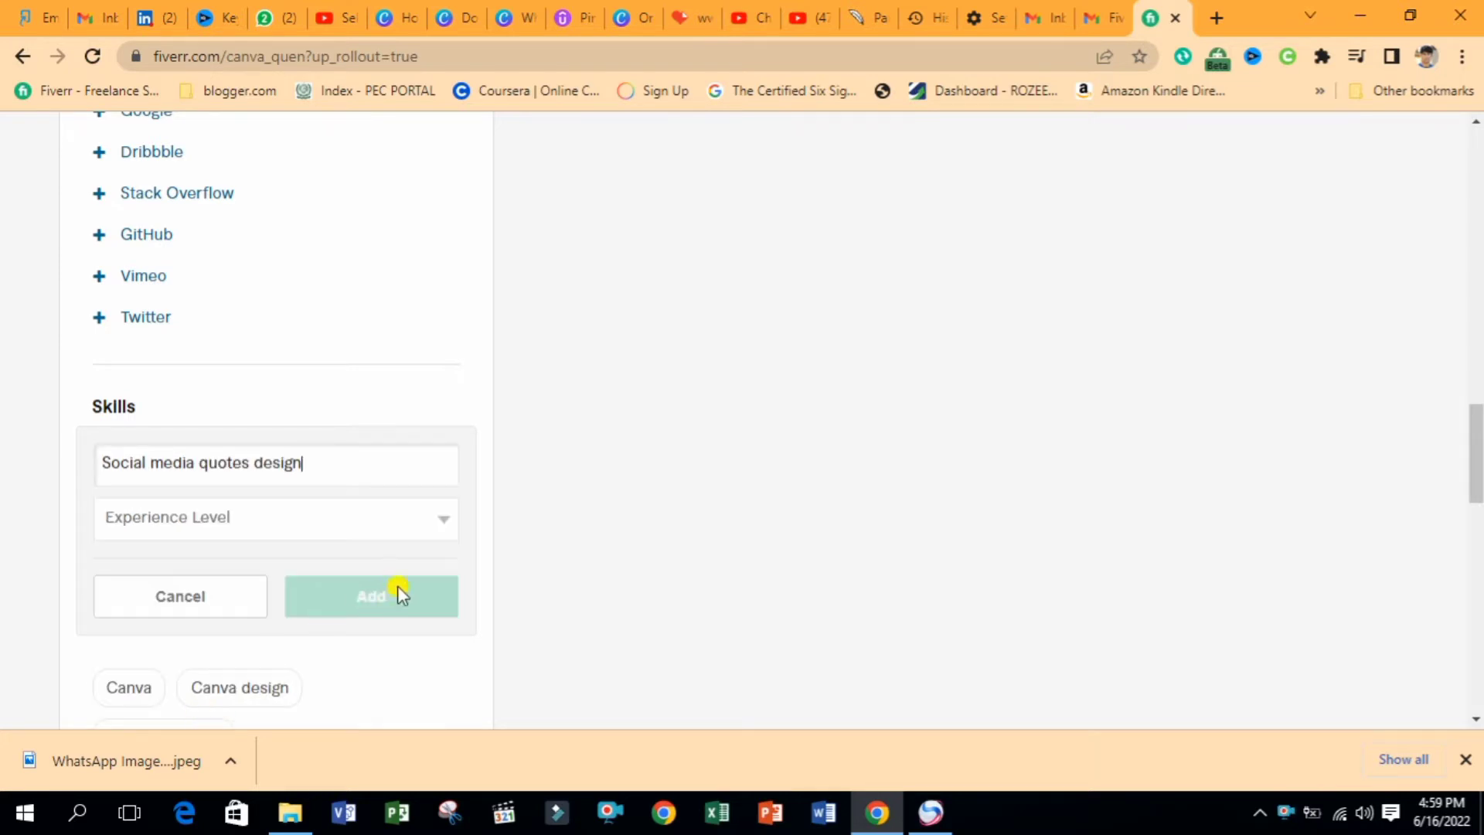
{"action": "left_click", "coordinate": [427, 528]}
{"action": "left_click", "coordinate": [235, 587]}
{"action": "left_click", "coordinate": [355, 593]}
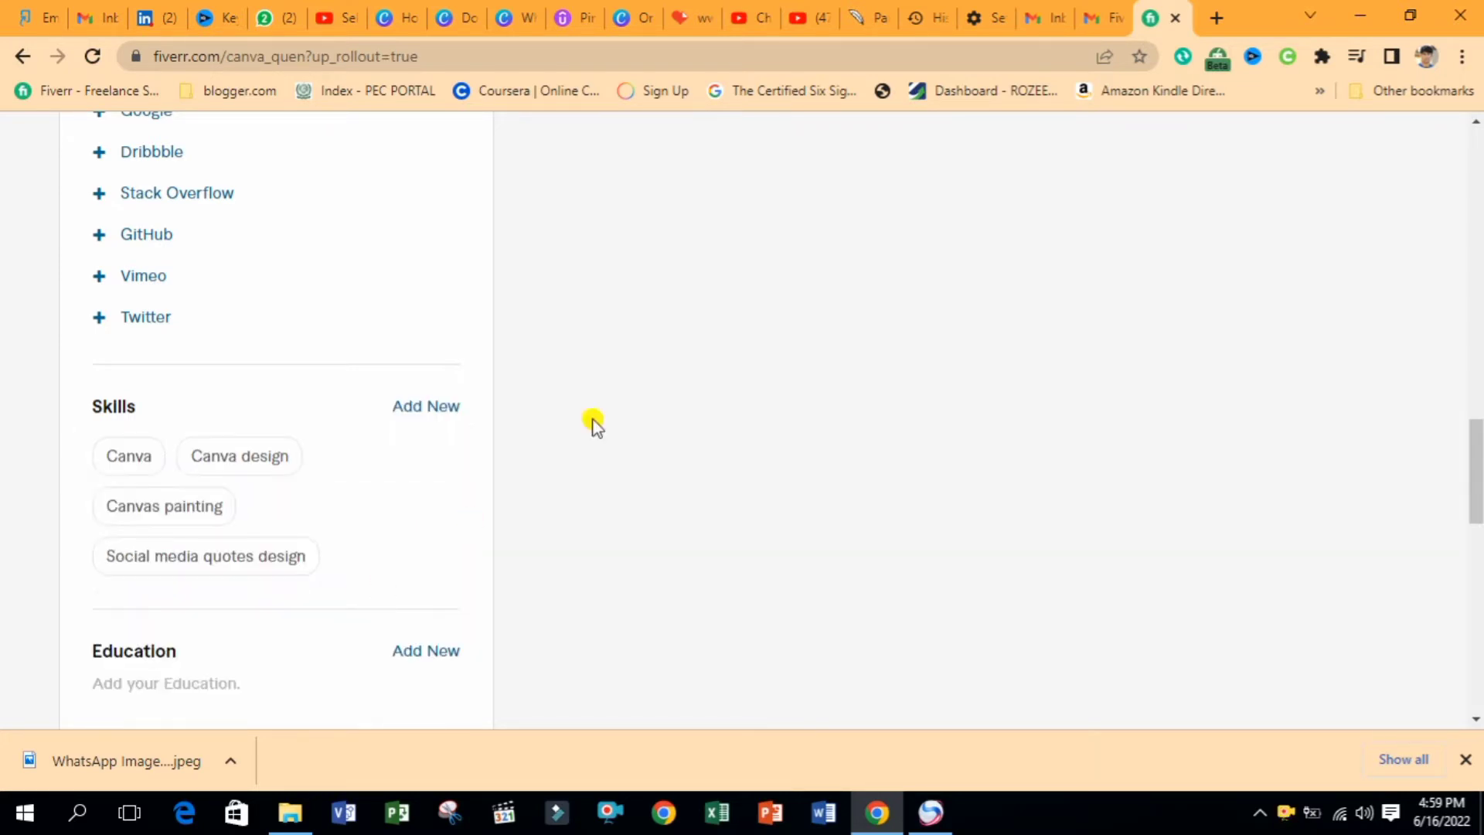
{"action": "scroll", "coordinate": [593, 424], "scroll_direction": "down", "scroll_amount": 3}
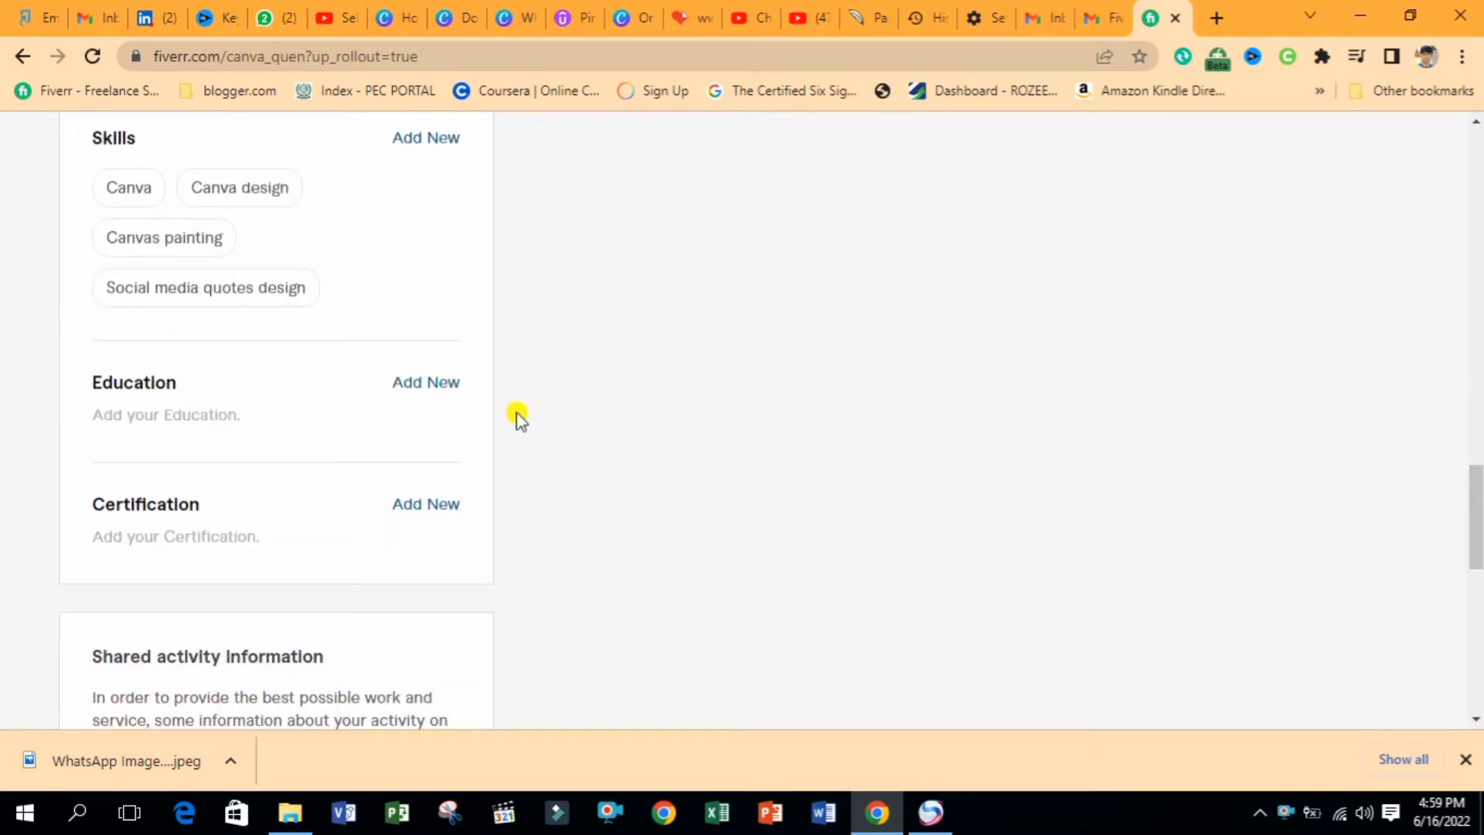
{"action": "left_click", "coordinate": [417, 383]}
Set the education country to Pakistan and pick University Of Punjab as the university
{"action": "left_click", "coordinate": [291, 427]}
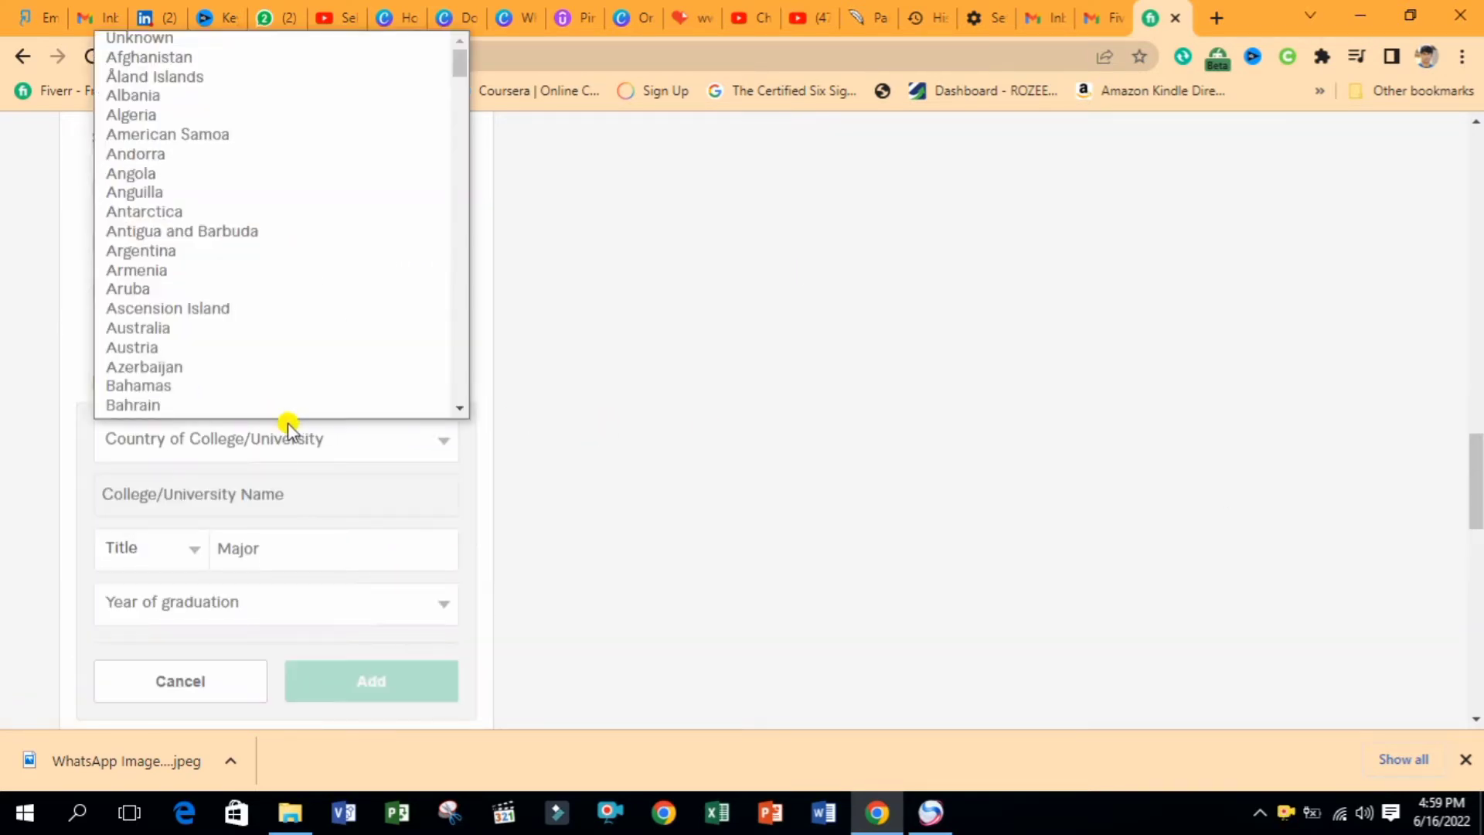
{"action": "key", "text": "p"}
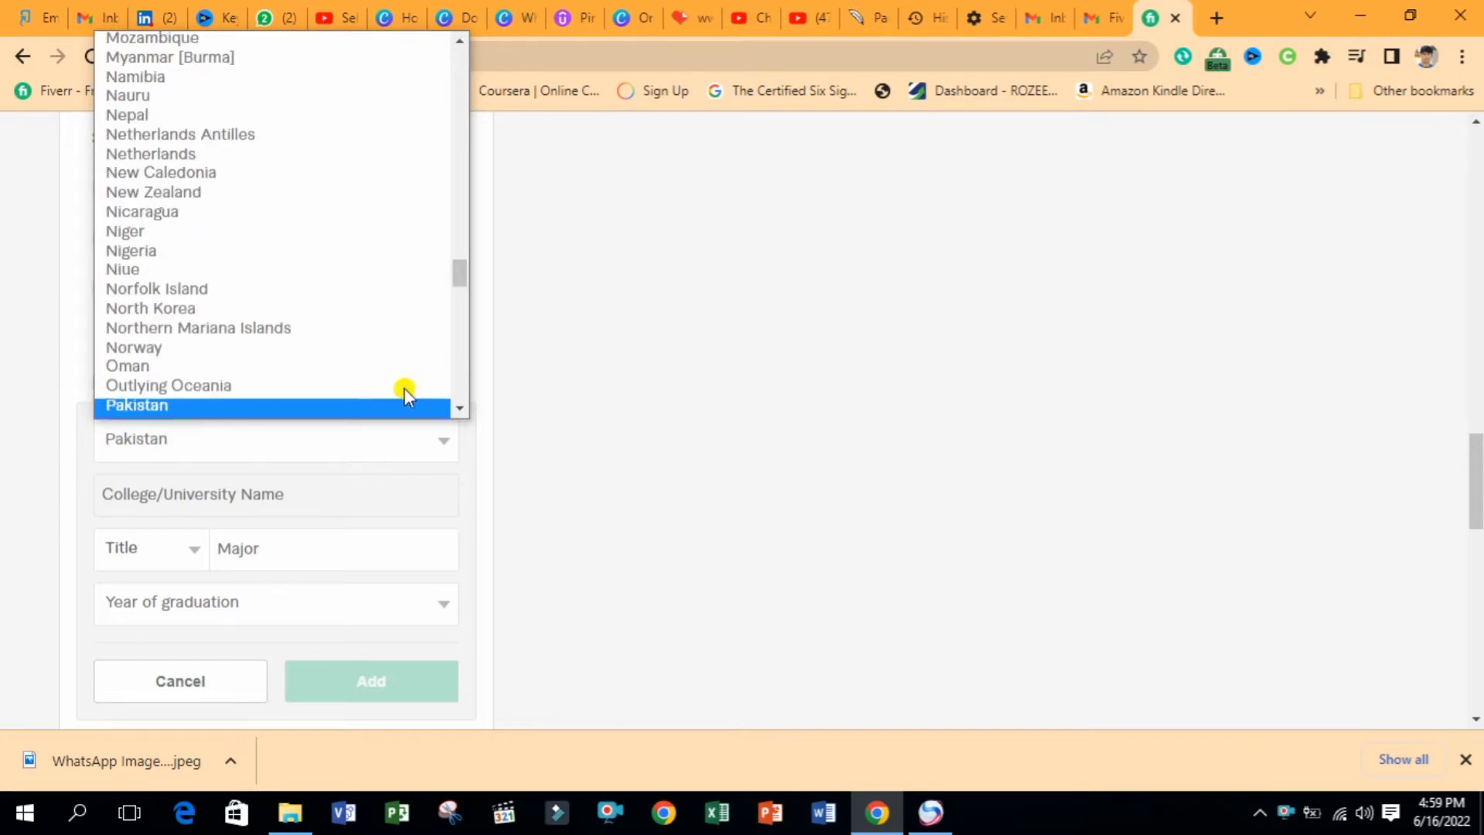
{"action": "key", "text": "Return"}
{"action": "left_click", "coordinate": [330, 492]}
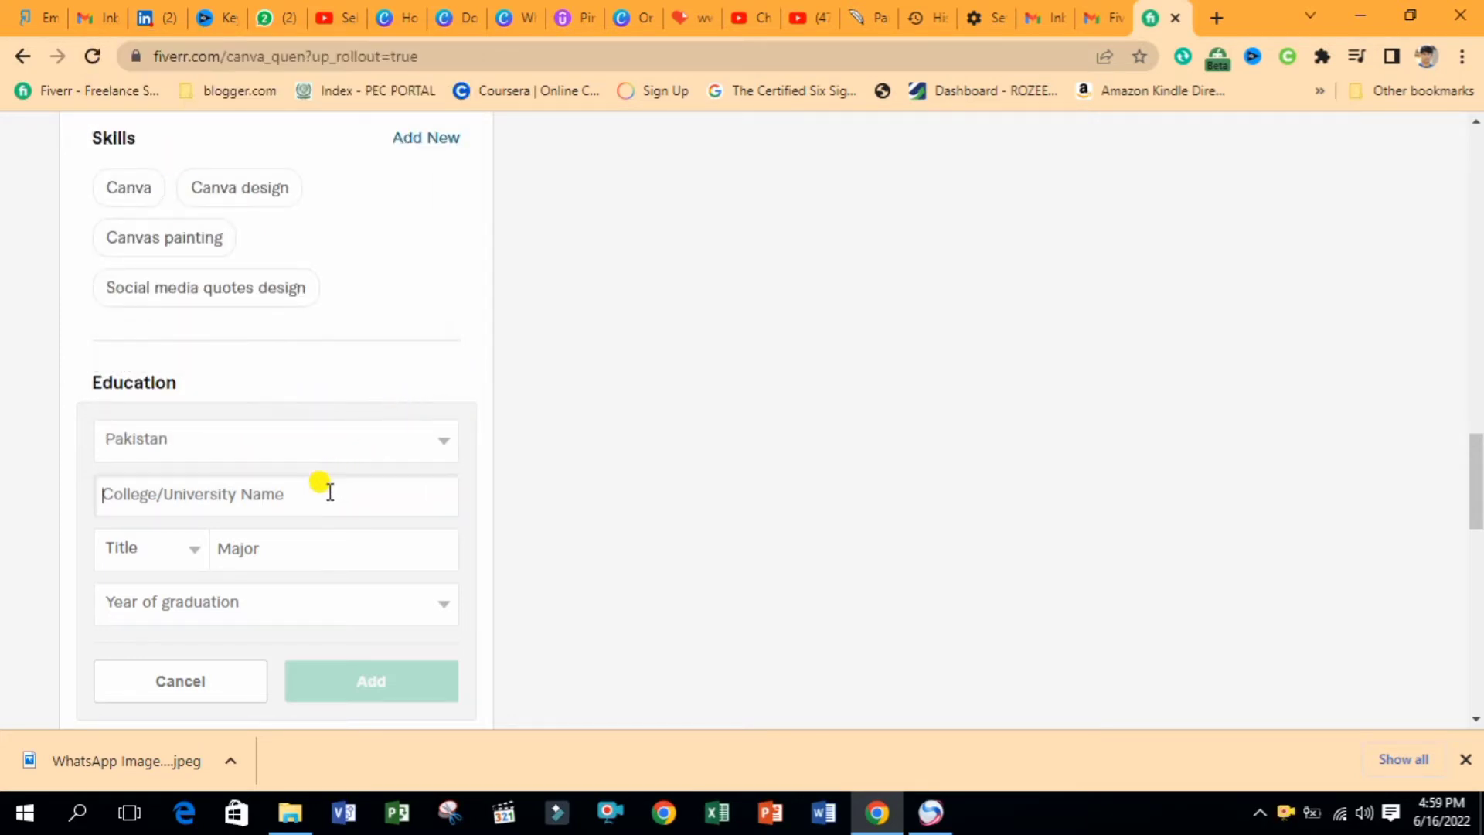
{"action": "type", "text": "Uni"}
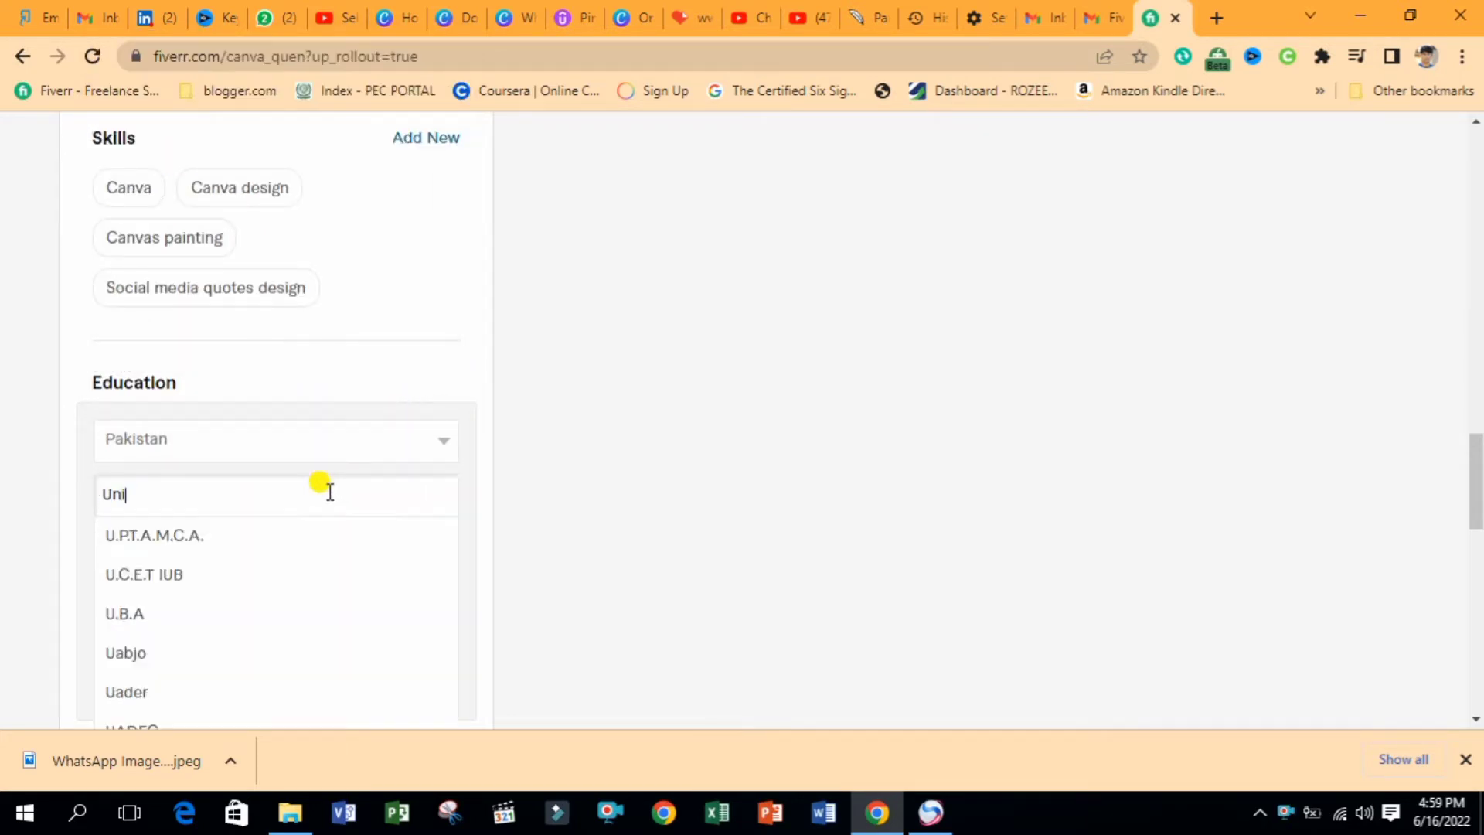
{"action": "type", "text": "versity Of"}
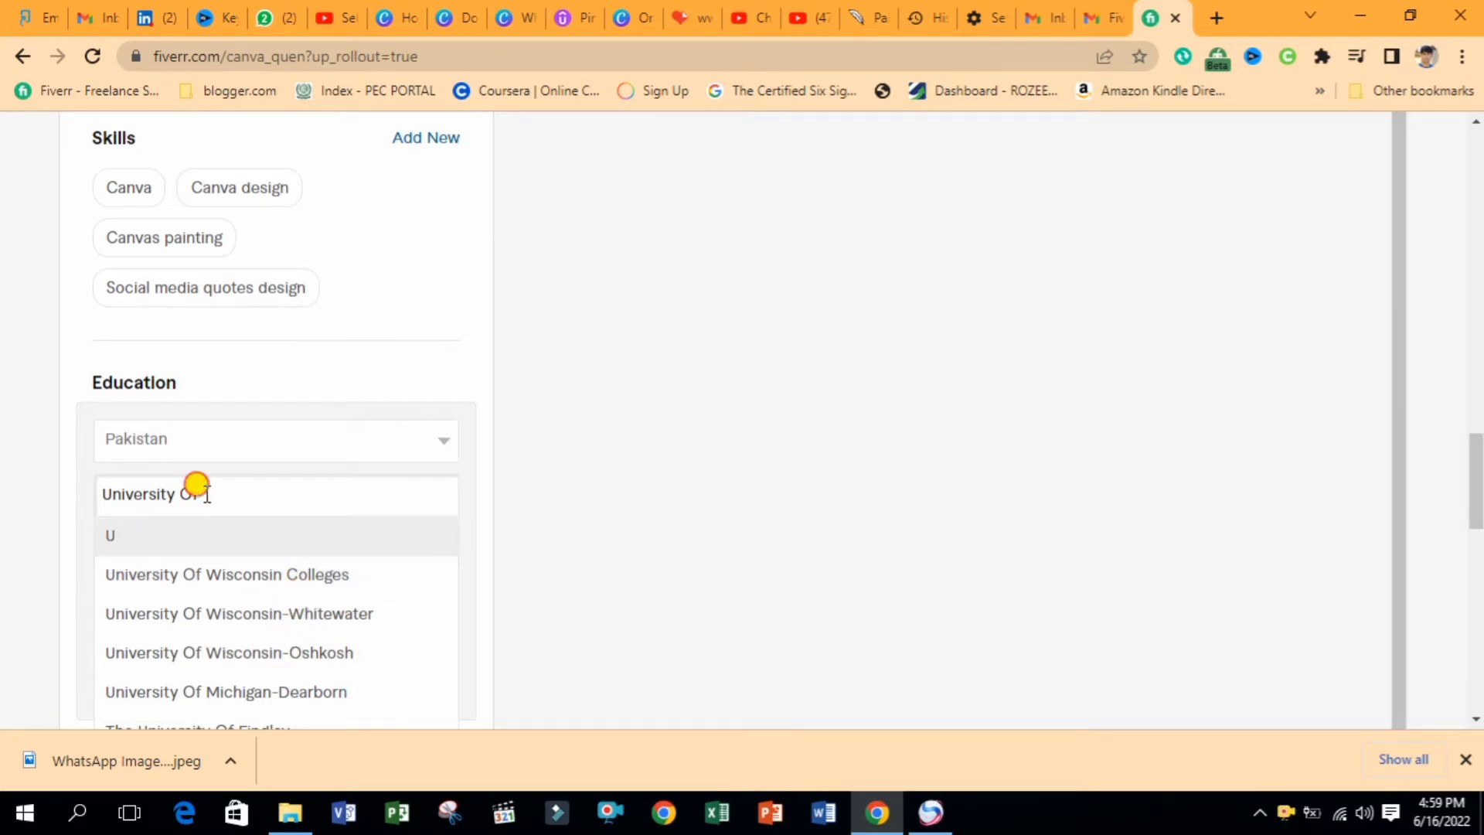
{"action": "left_click_drag", "start_coordinate": [202, 493], "coordinate": [4, 468]}
{"action": "key", "text": "BackSpace"}
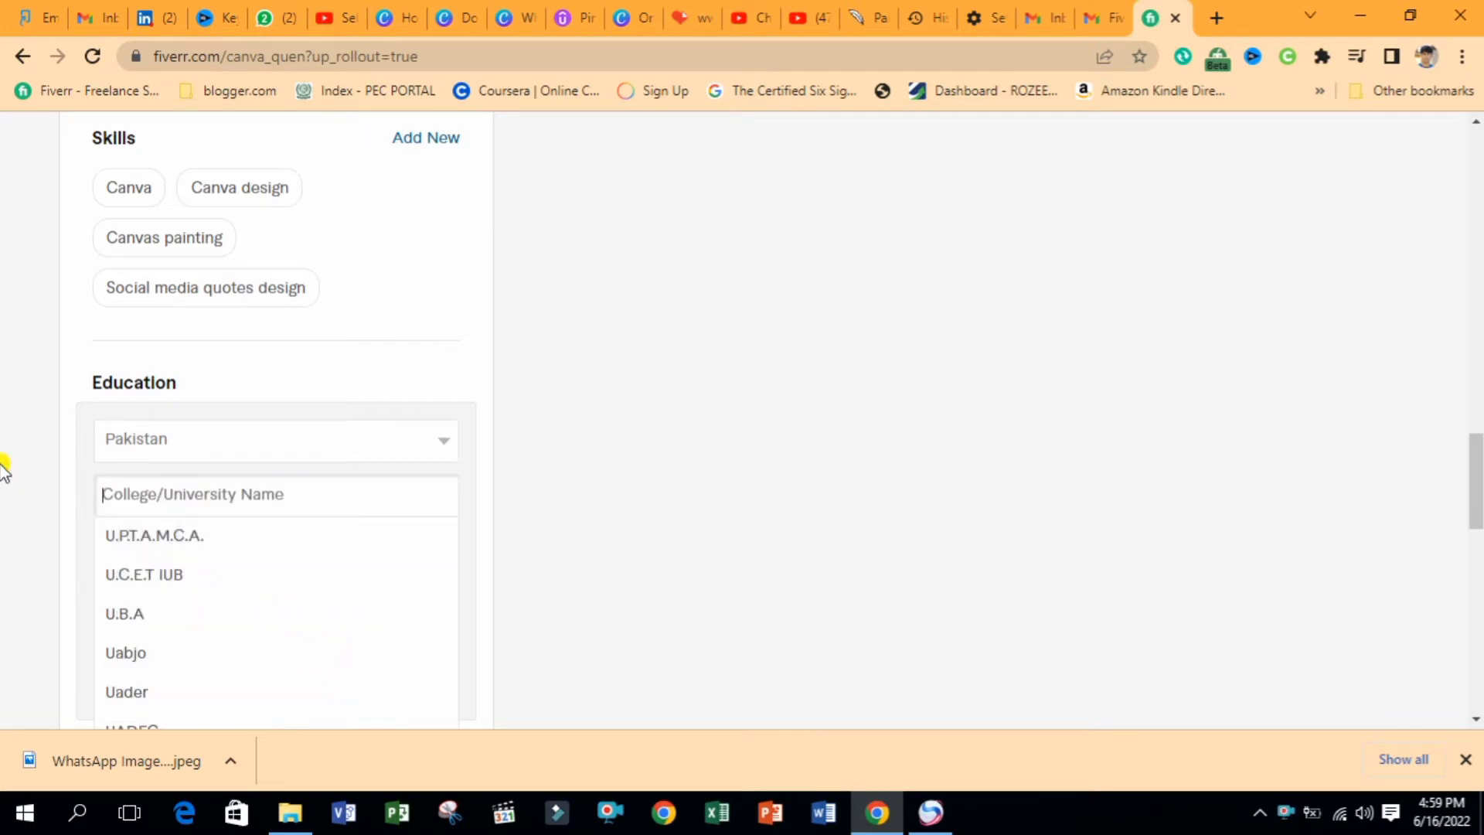
{"action": "type", "text": "Lums"}
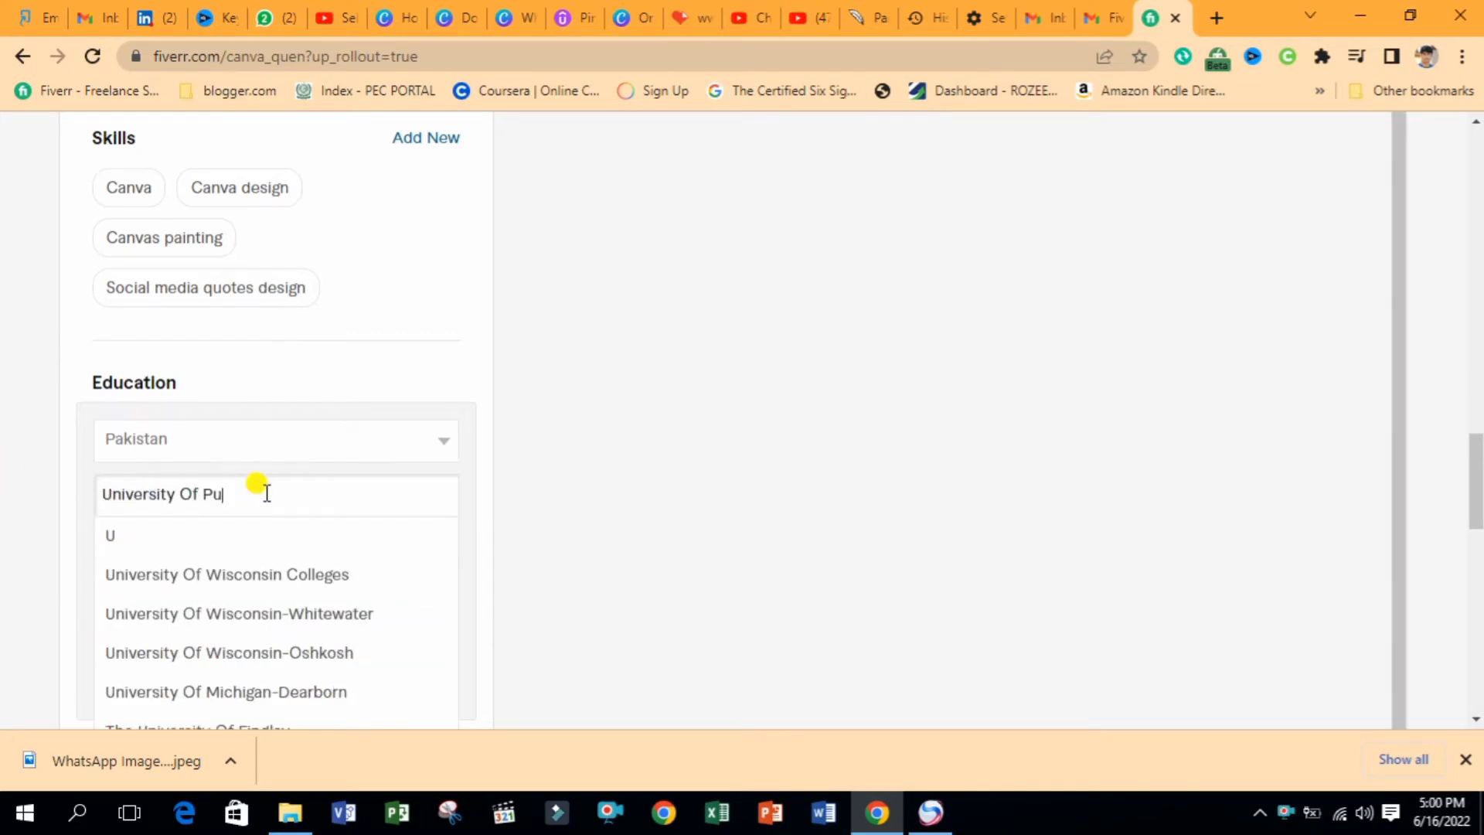
{"action": "type", "text": "nja"}
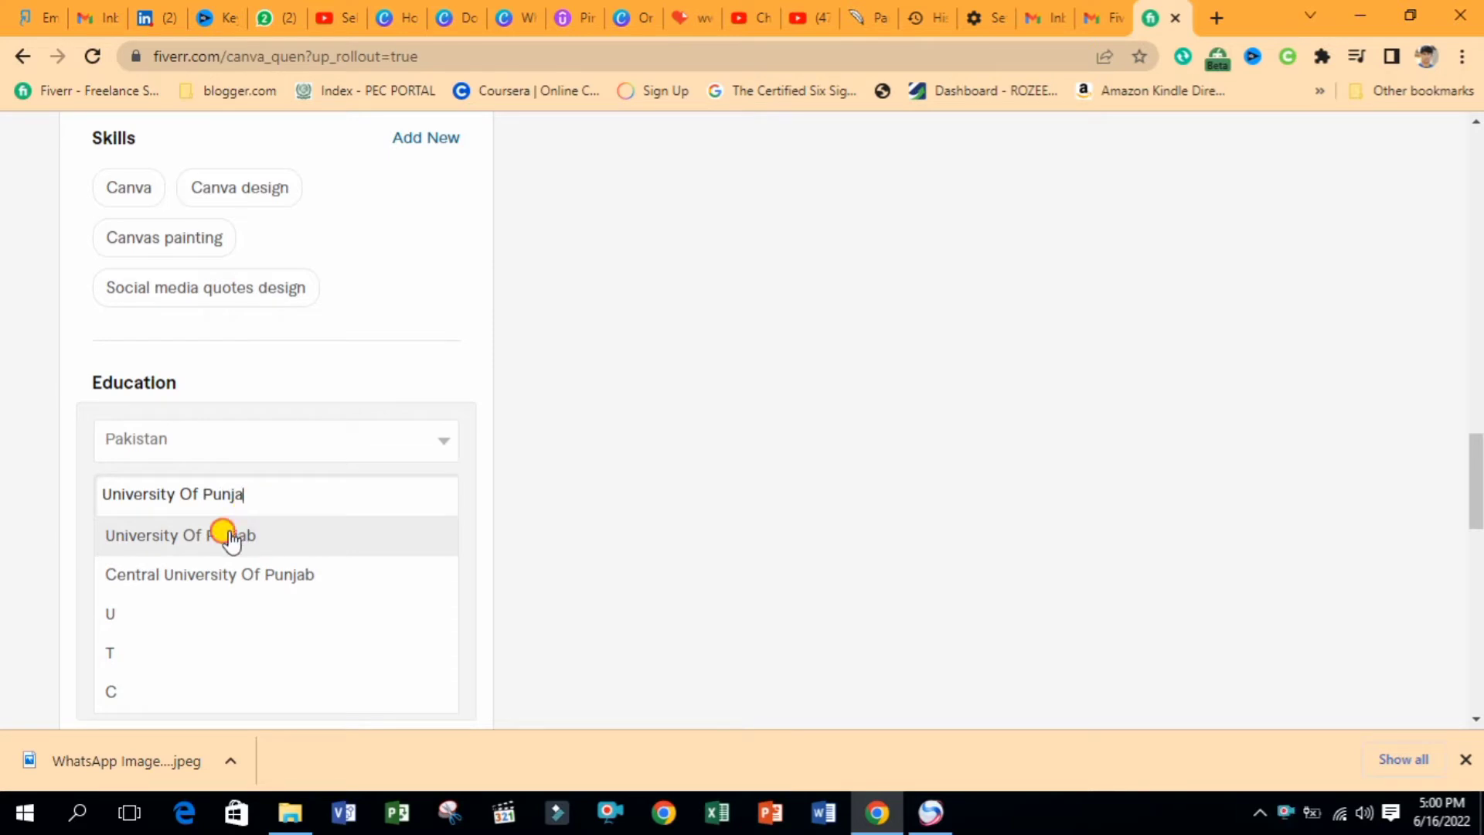
{"action": "left_click", "coordinate": [228, 535]}
Choose M.Sc. as the degree title and clear the Major field
{"action": "left_click", "coordinate": [194, 551]}
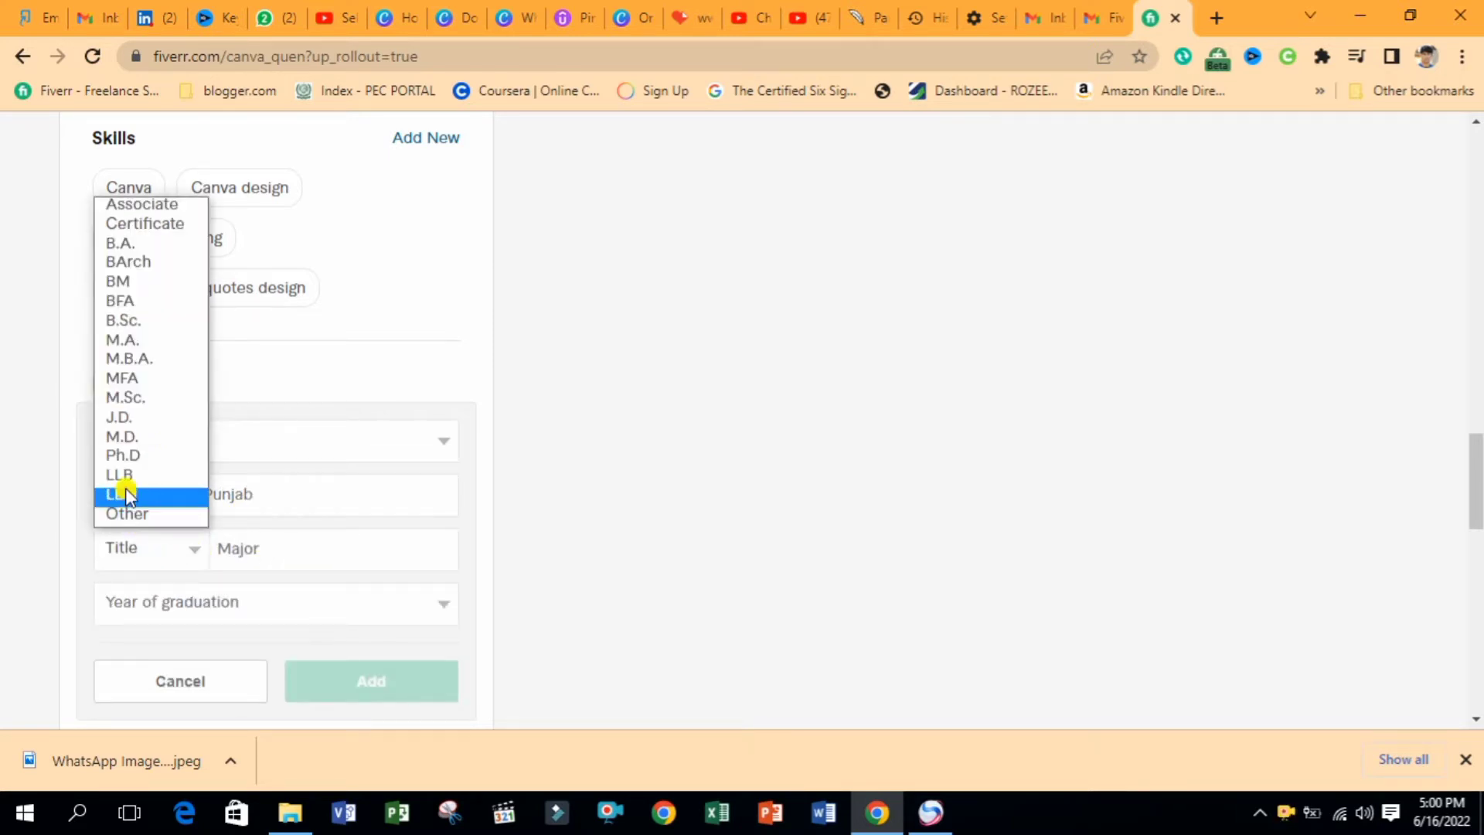
{"action": "left_click", "coordinate": [124, 396]}
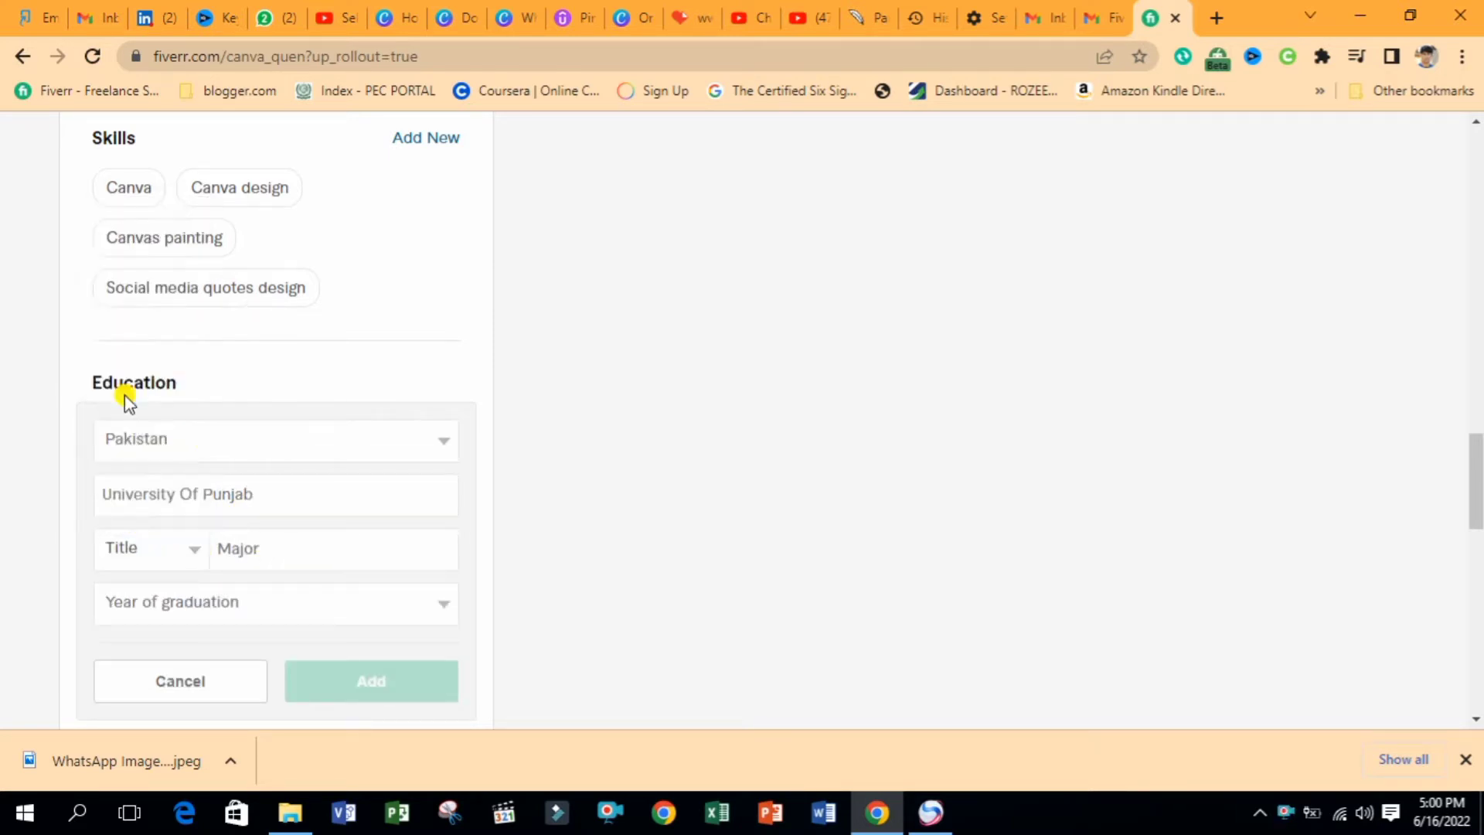
{"action": "left_click", "coordinate": [282, 547]}
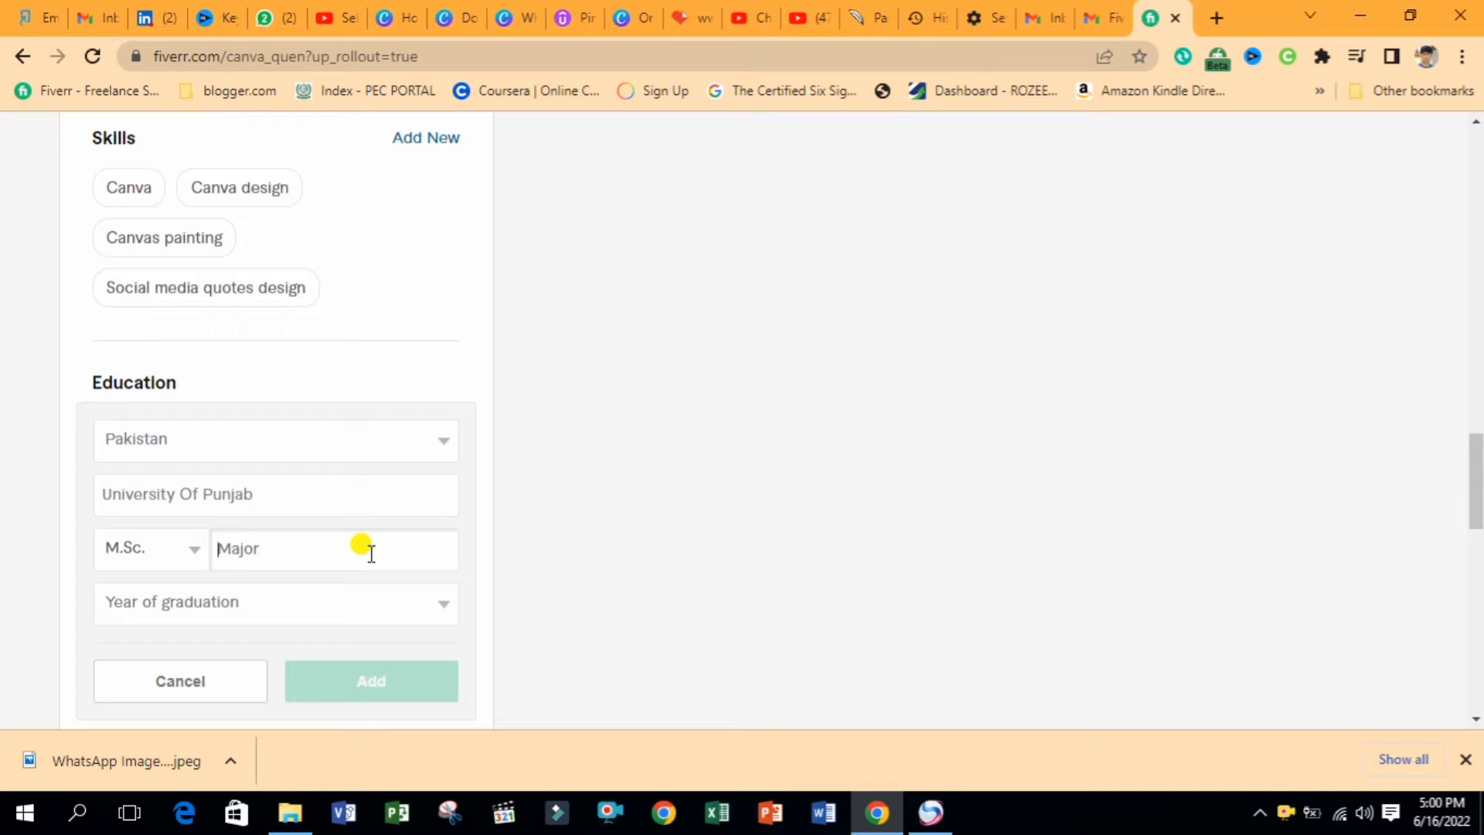
{"action": "key", "text": "BackSpace"}
{"action": "key", "text": "BackSpace"}
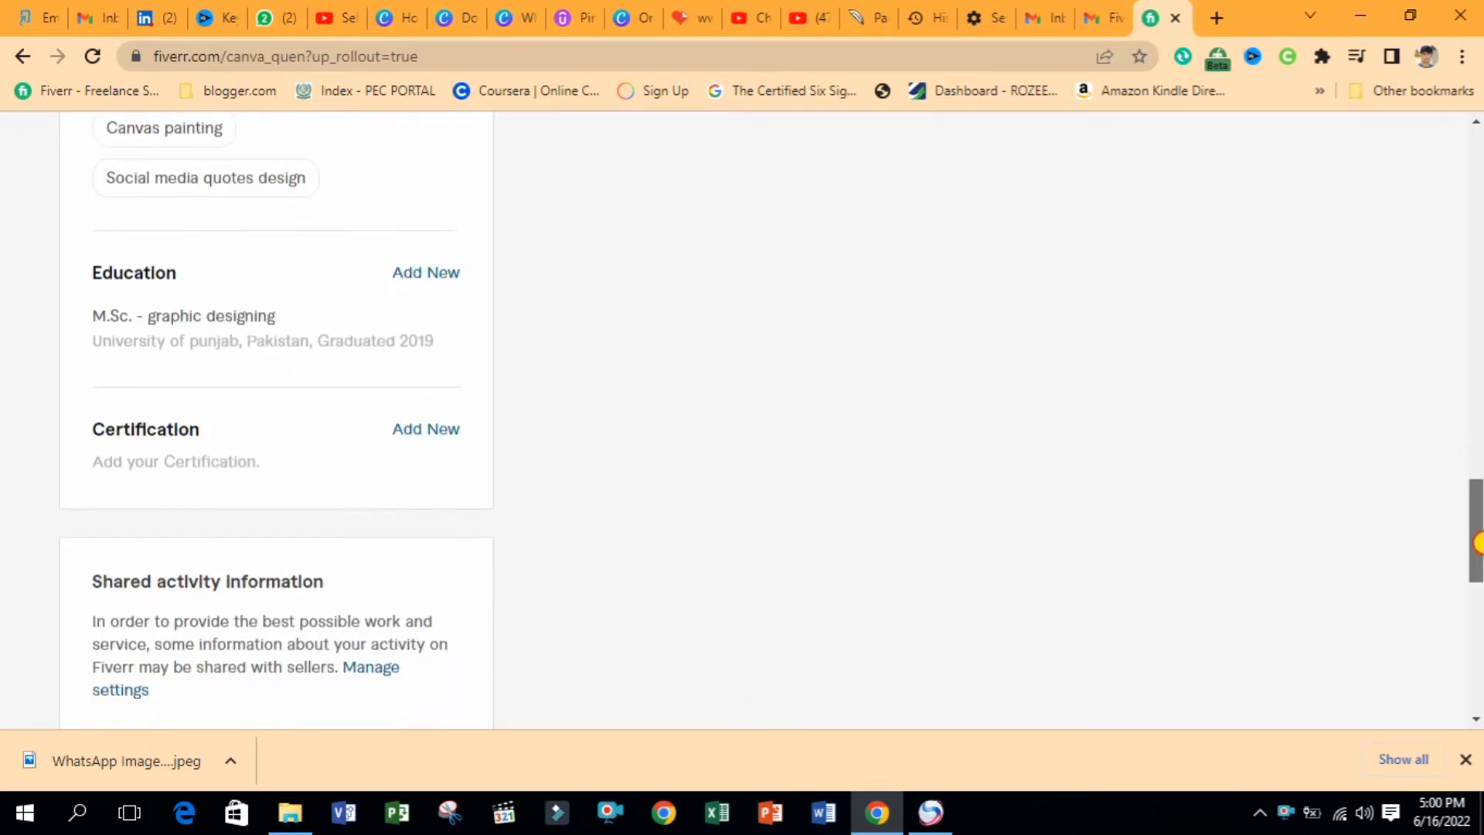
{"action": "scroll", "coordinate": [792, 499], "scroll_direction": "down", "scroll_amount": 1}
Add a Graphic design certification from Coursera dated 2019
{"action": "left_click", "coordinate": [425, 360]}
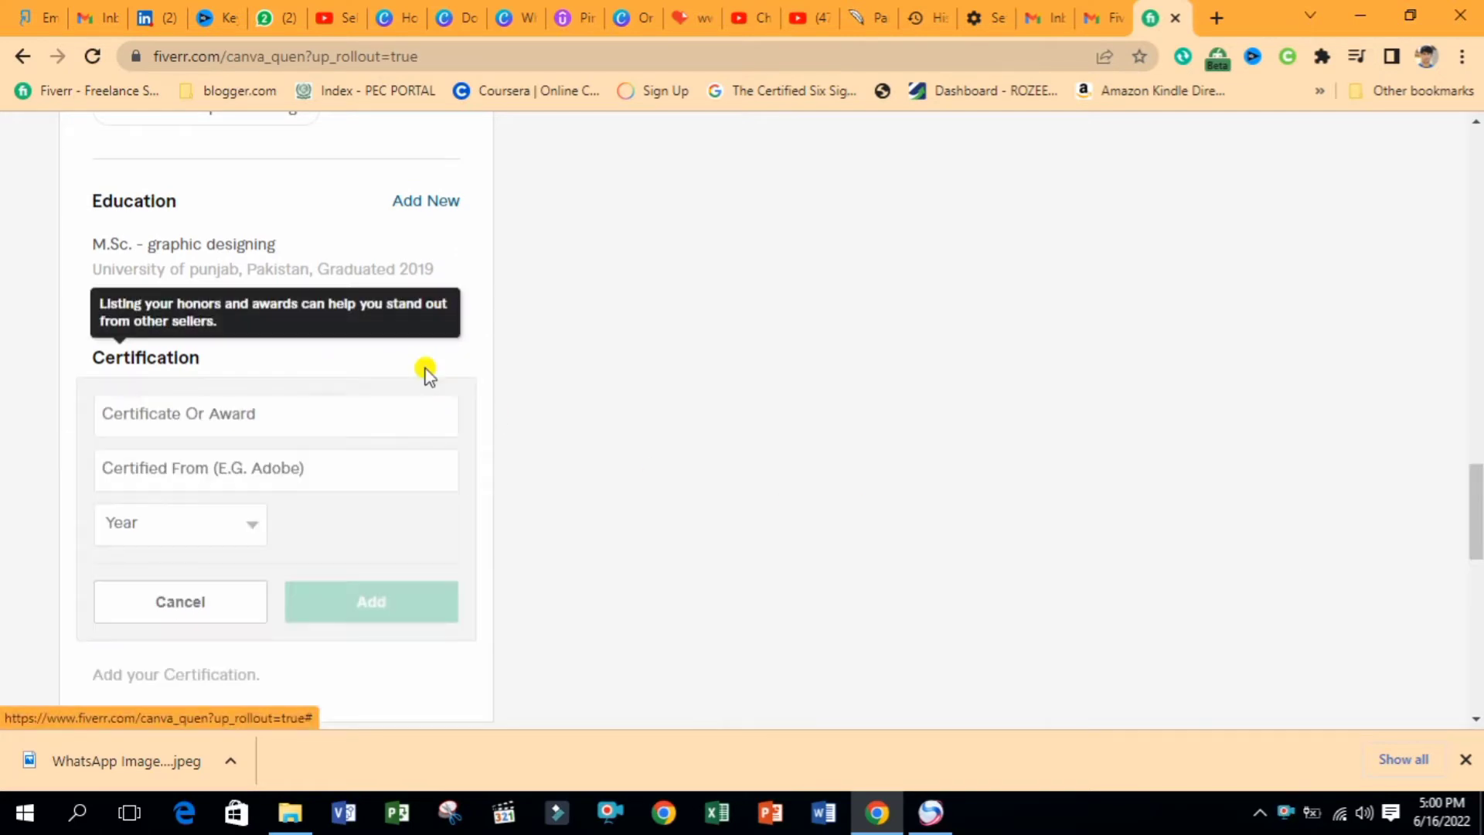
{"action": "left_click", "coordinate": [276, 416]}
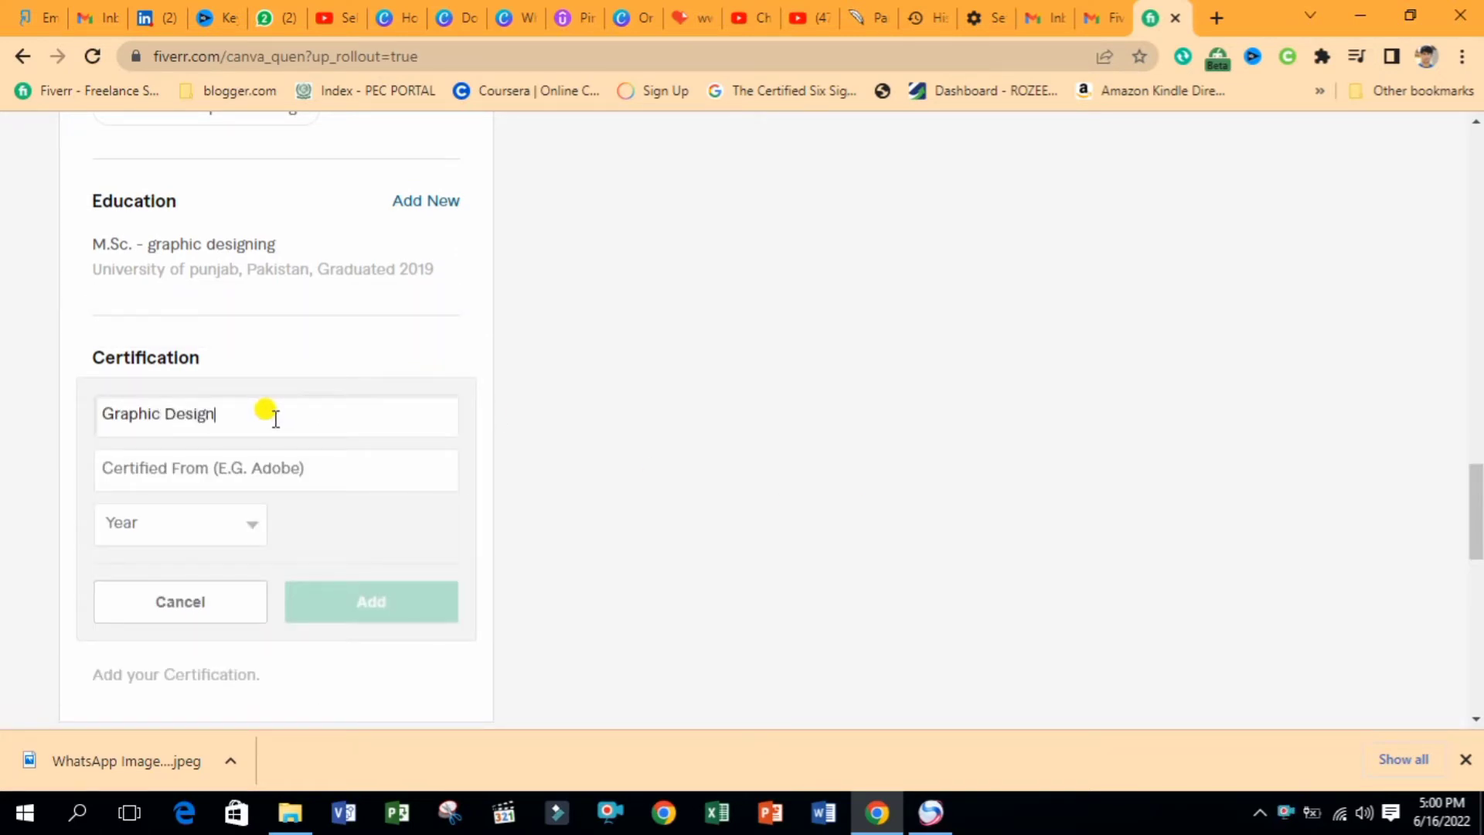
{"action": "left_click", "coordinate": [233, 468]}
{"action": "type", "text": "Coursera"}
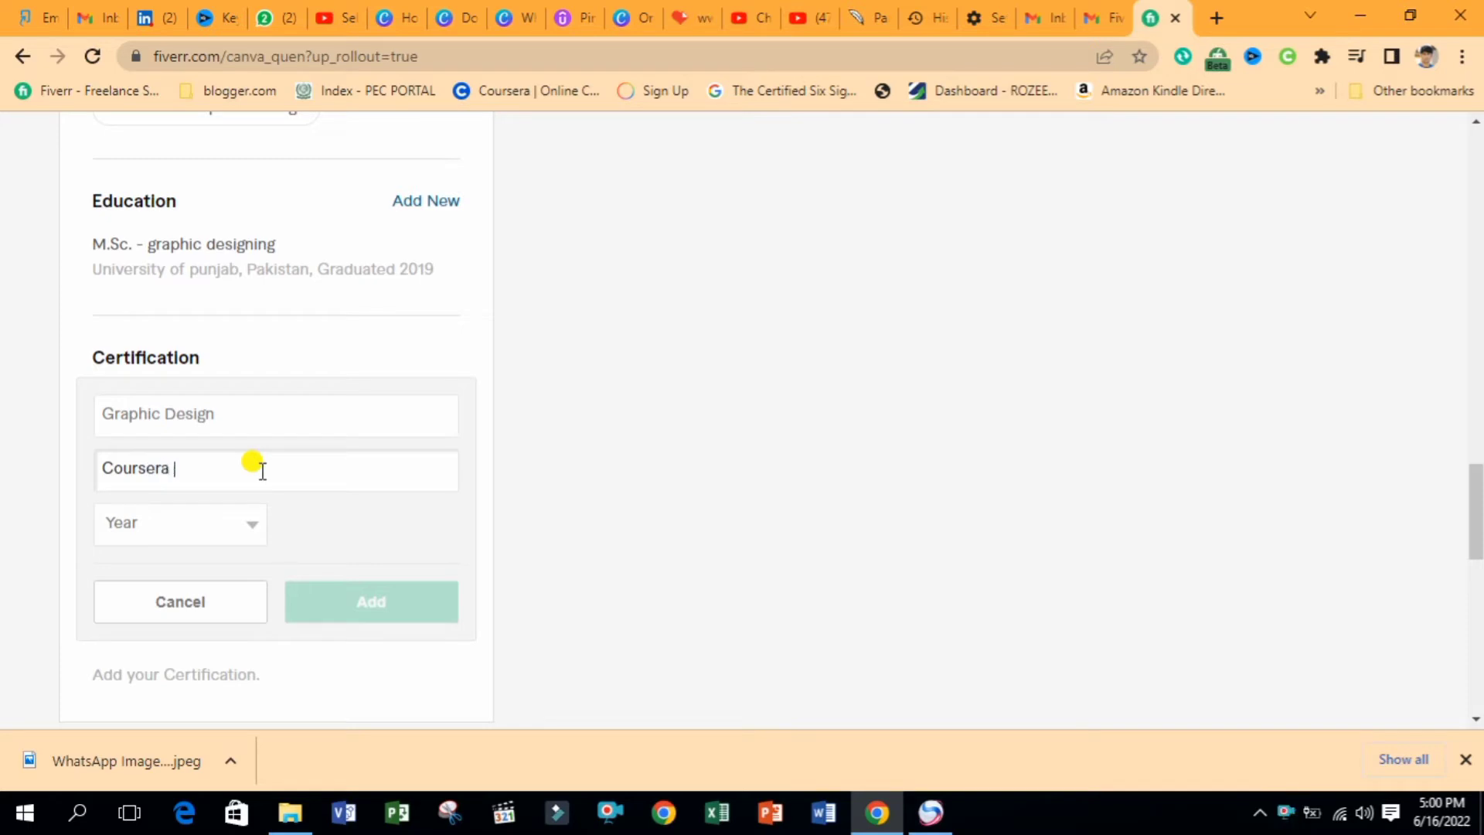
{"action": "left_click", "coordinate": [224, 521]}
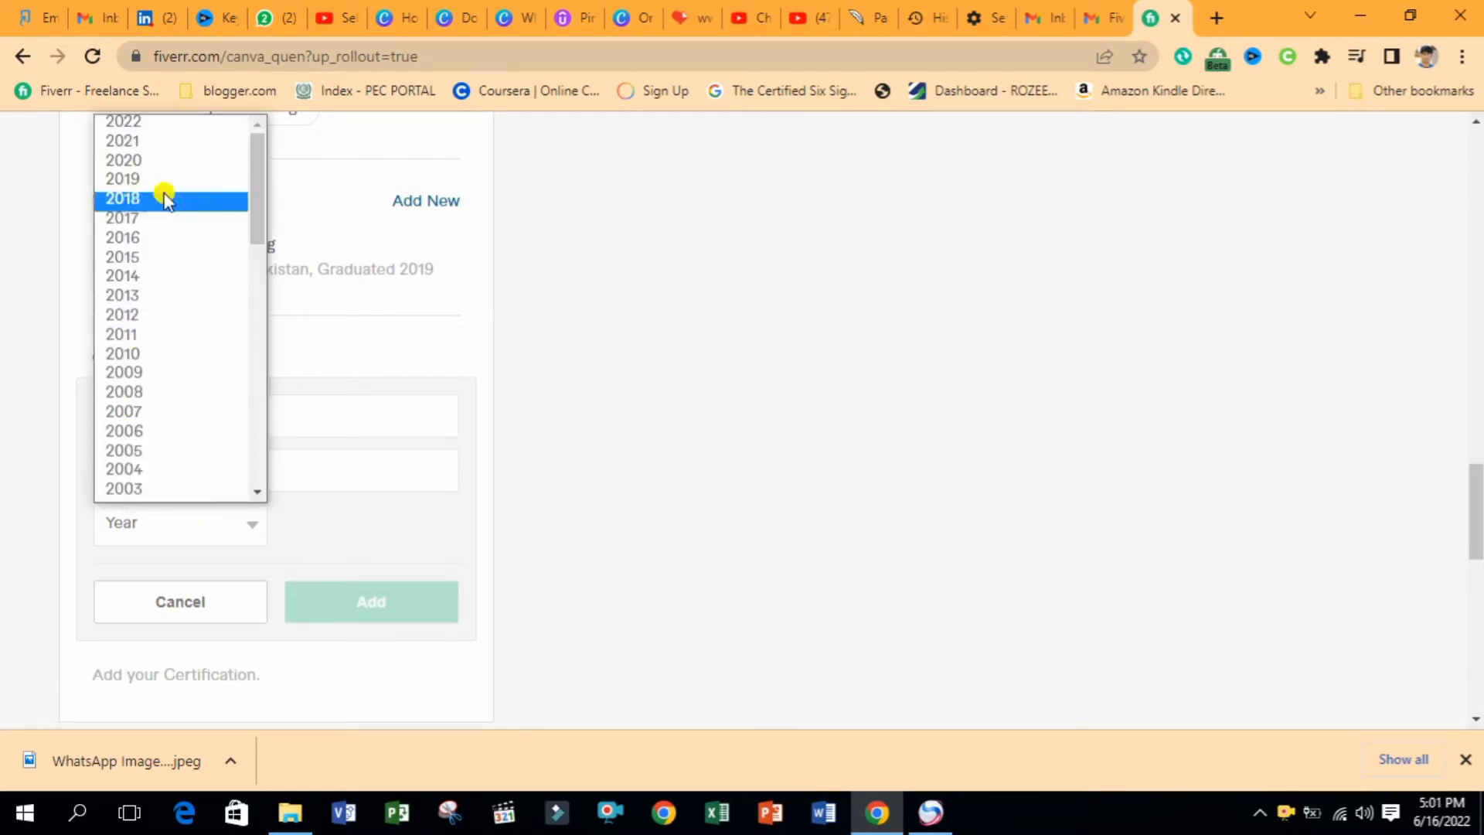
{"action": "left_click", "coordinate": [146, 180]}
{"action": "left_click", "coordinate": [359, 599]}
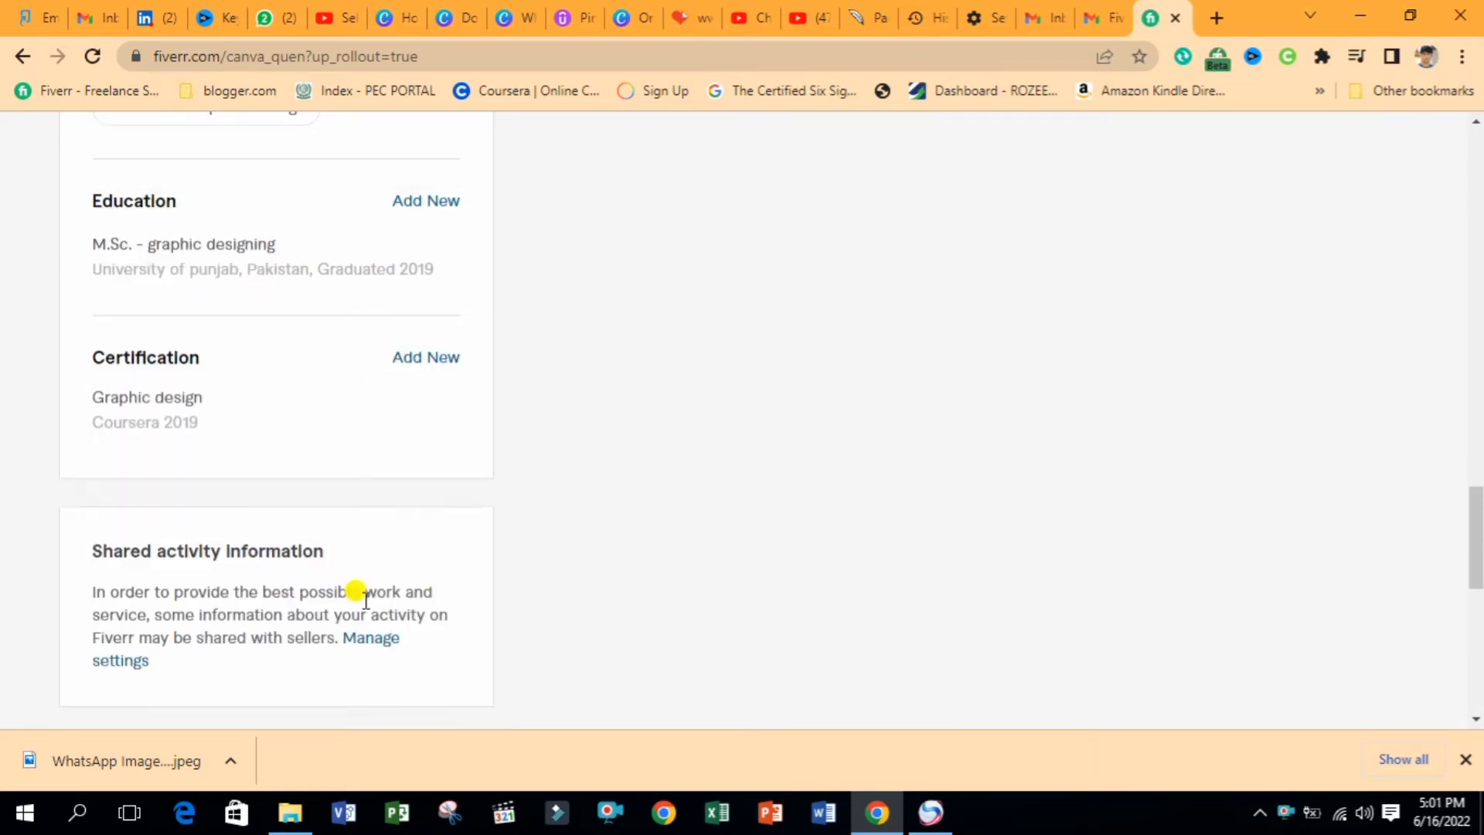
Add a Resume Designing certification from Udemy dated 2020
{"action": "left_click", "coordinate": [389, 359]}
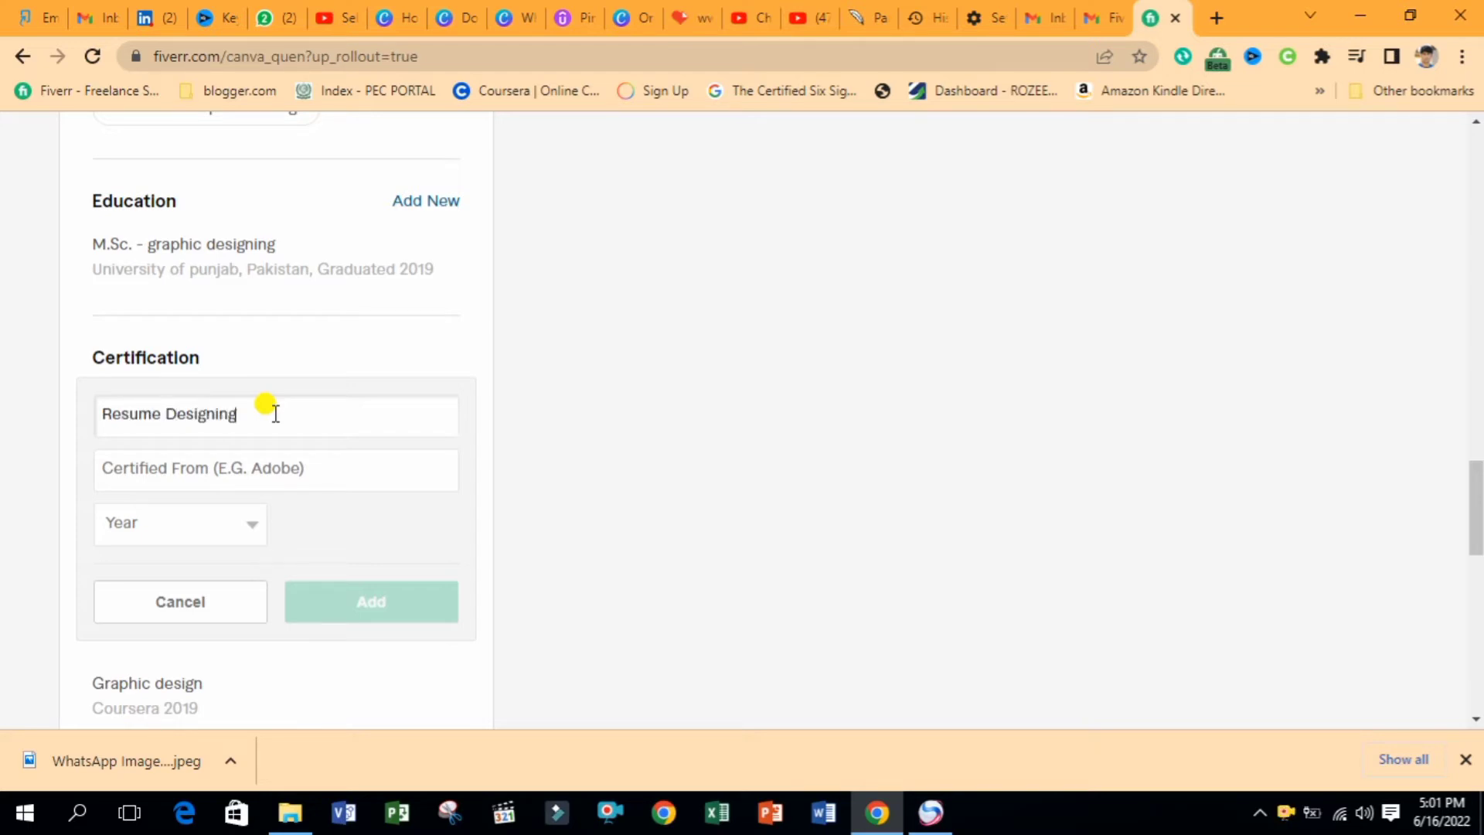
{"action": "left_click", "coordinate": [257, 468]}
{"action": "type", "text": "Aj"}
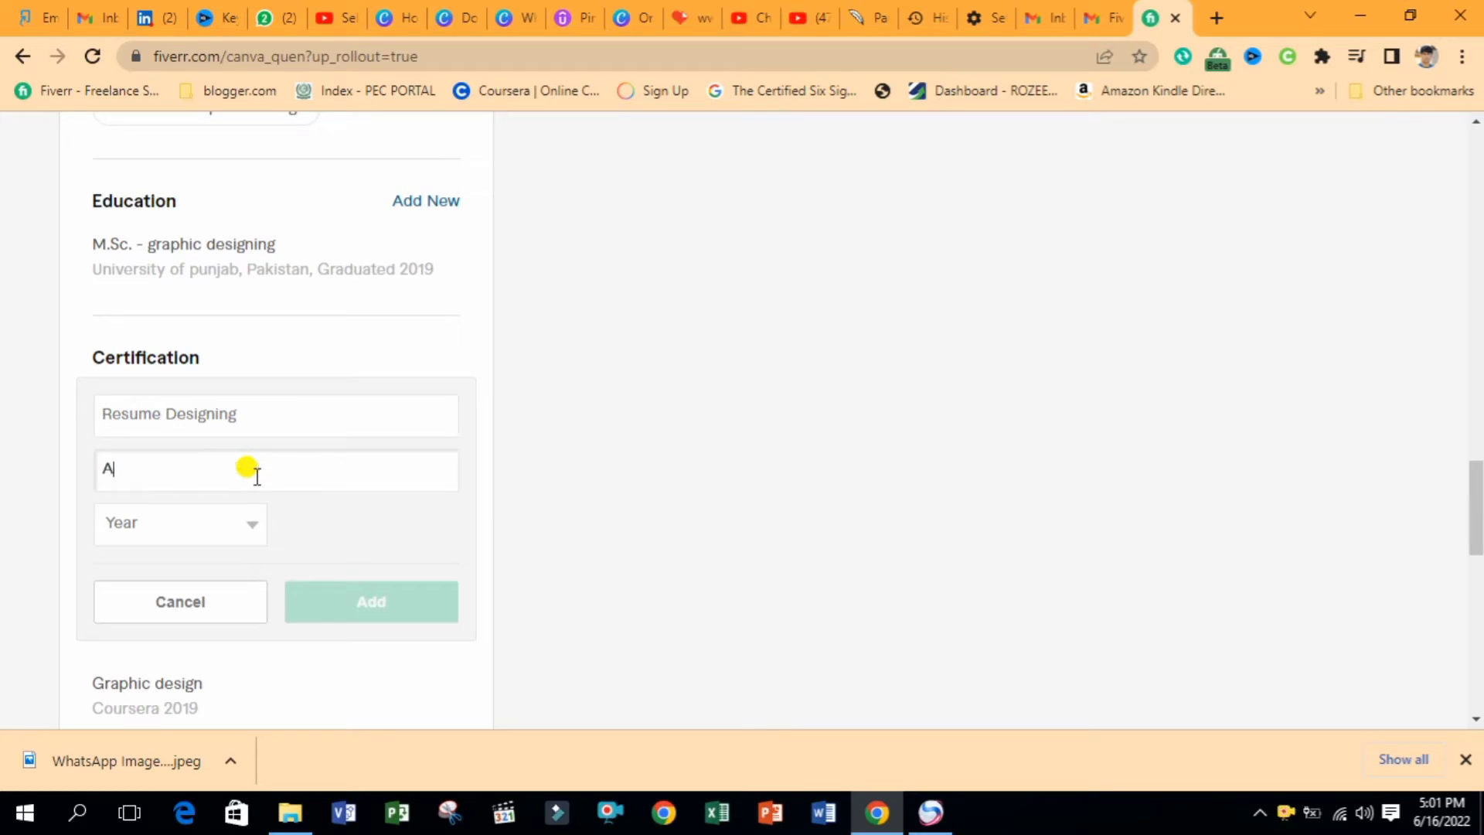
{"action": "key", "text": "BackSpace"}
{"action": "key", "text": "BackSpace"}
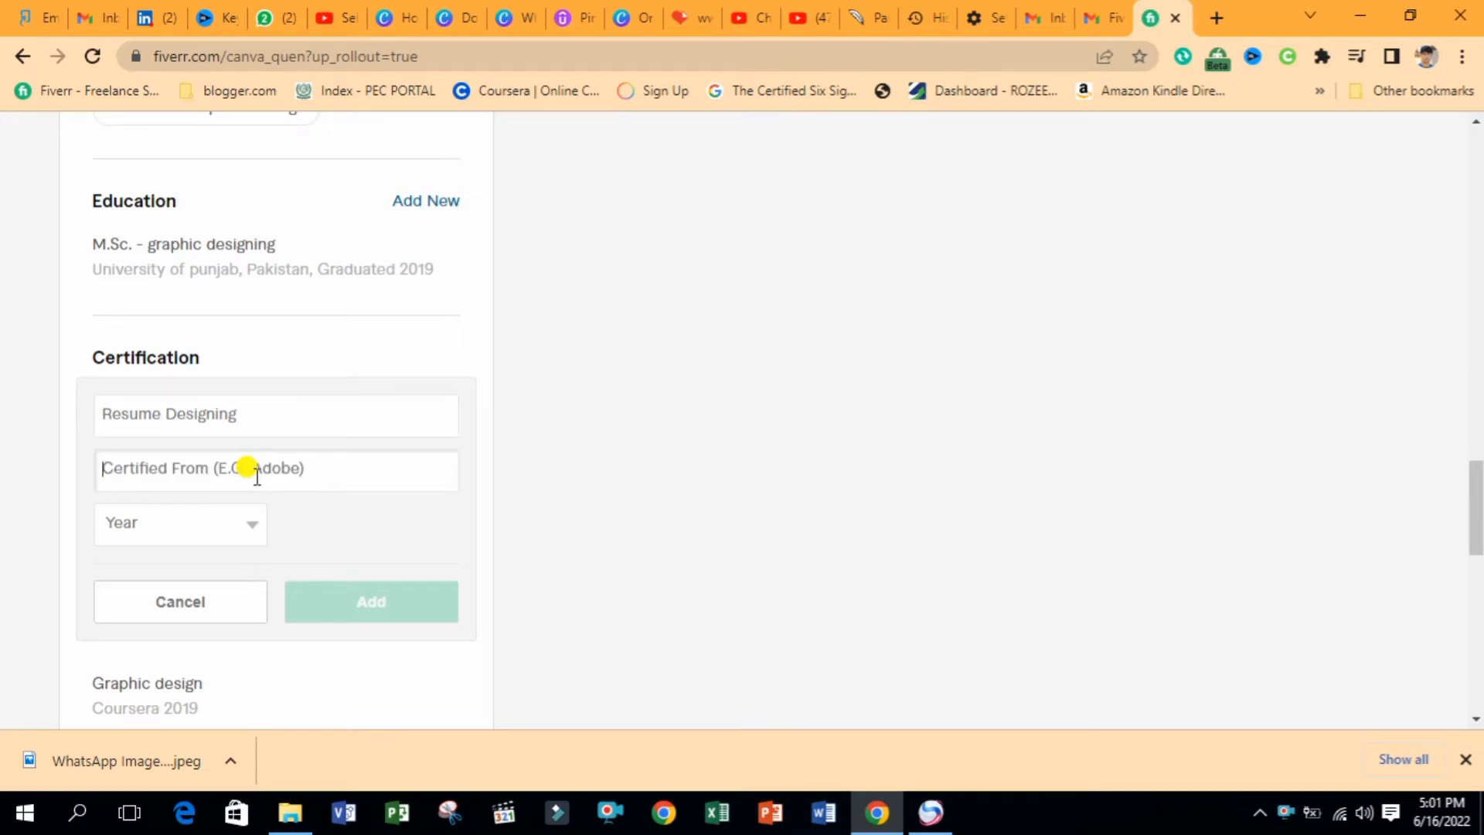
{"action": "type", "text": "Udemy"}
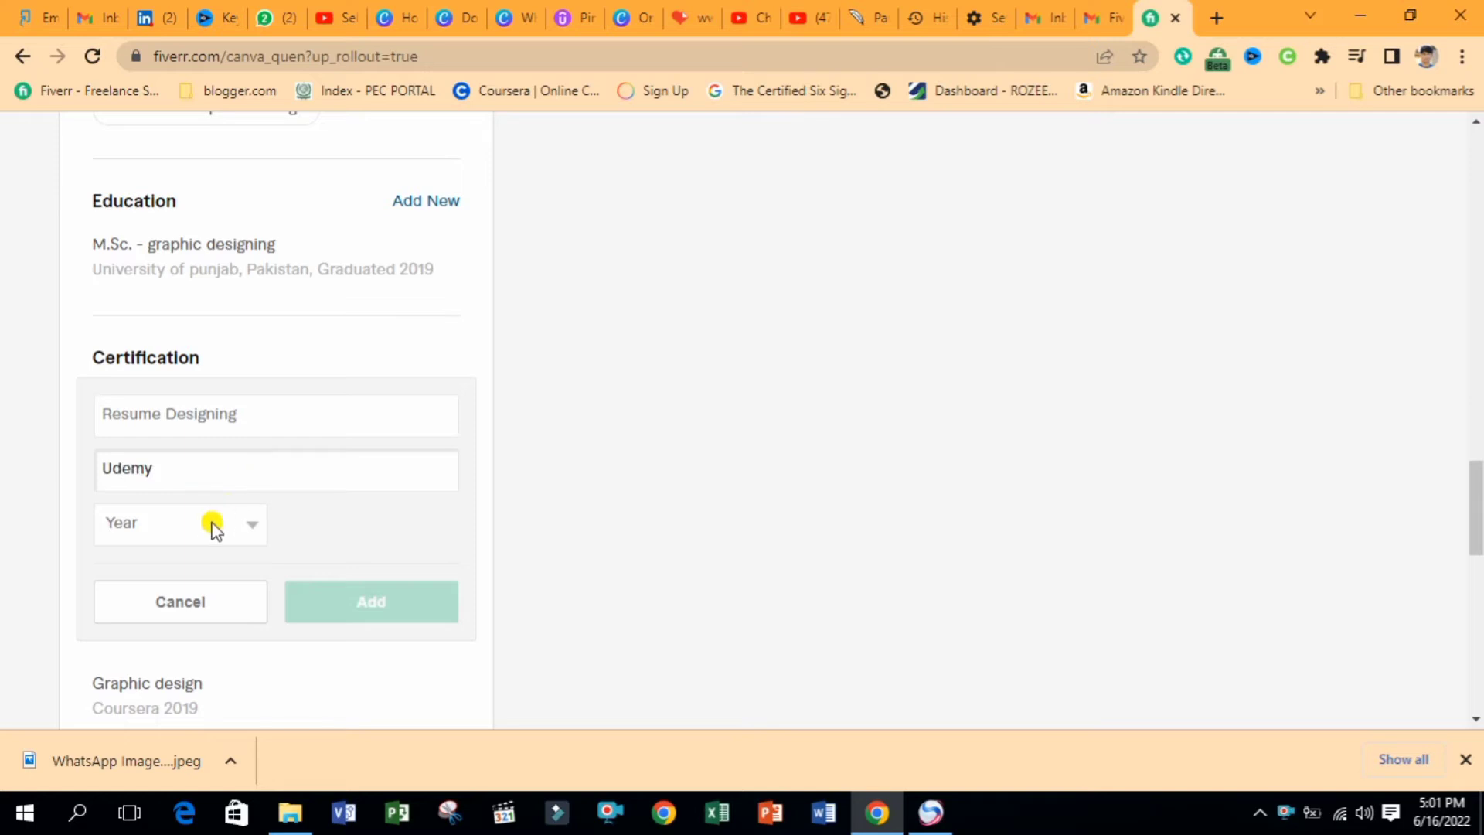
{"action": "left_click", "coordinate": [214, 528]}
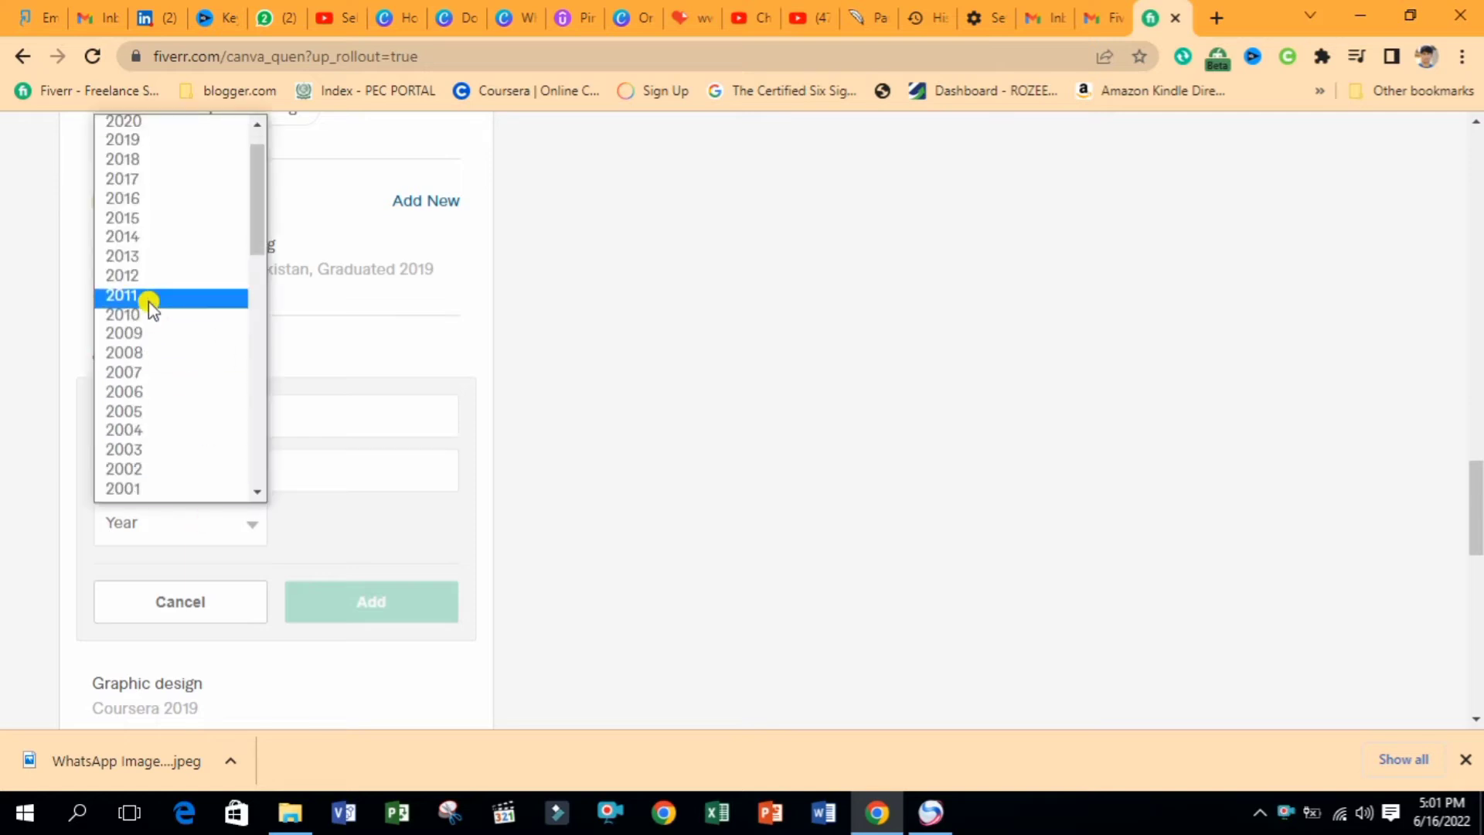
{"action": "left_click", "coordinate": [128, 125]}
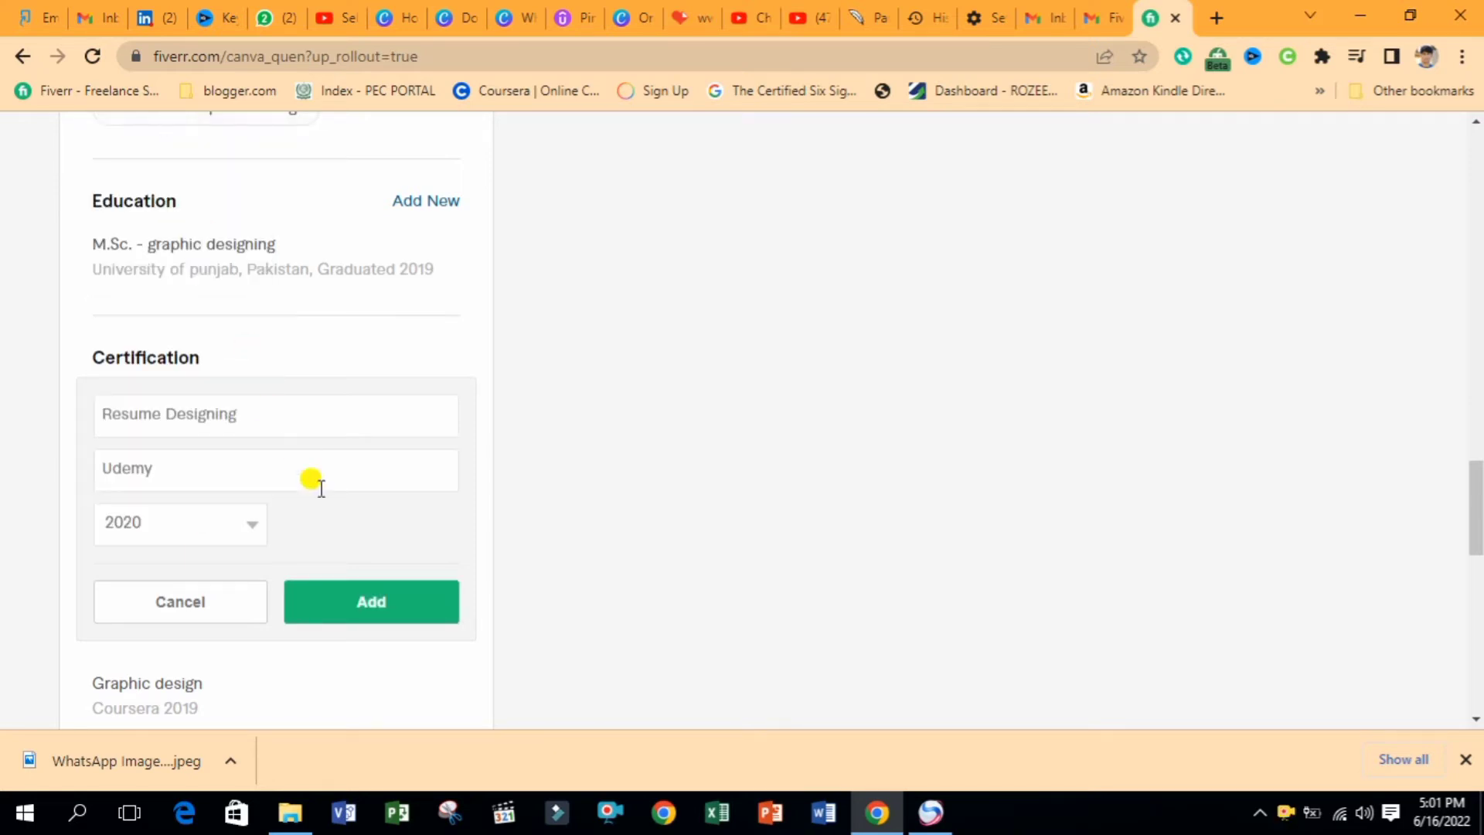
{"action": "left_click", "coordinate": [327, 603]}
Discard an extra certification form and return to the top of the profile
{"action": "left_click", "coordinate": [430, 357]}
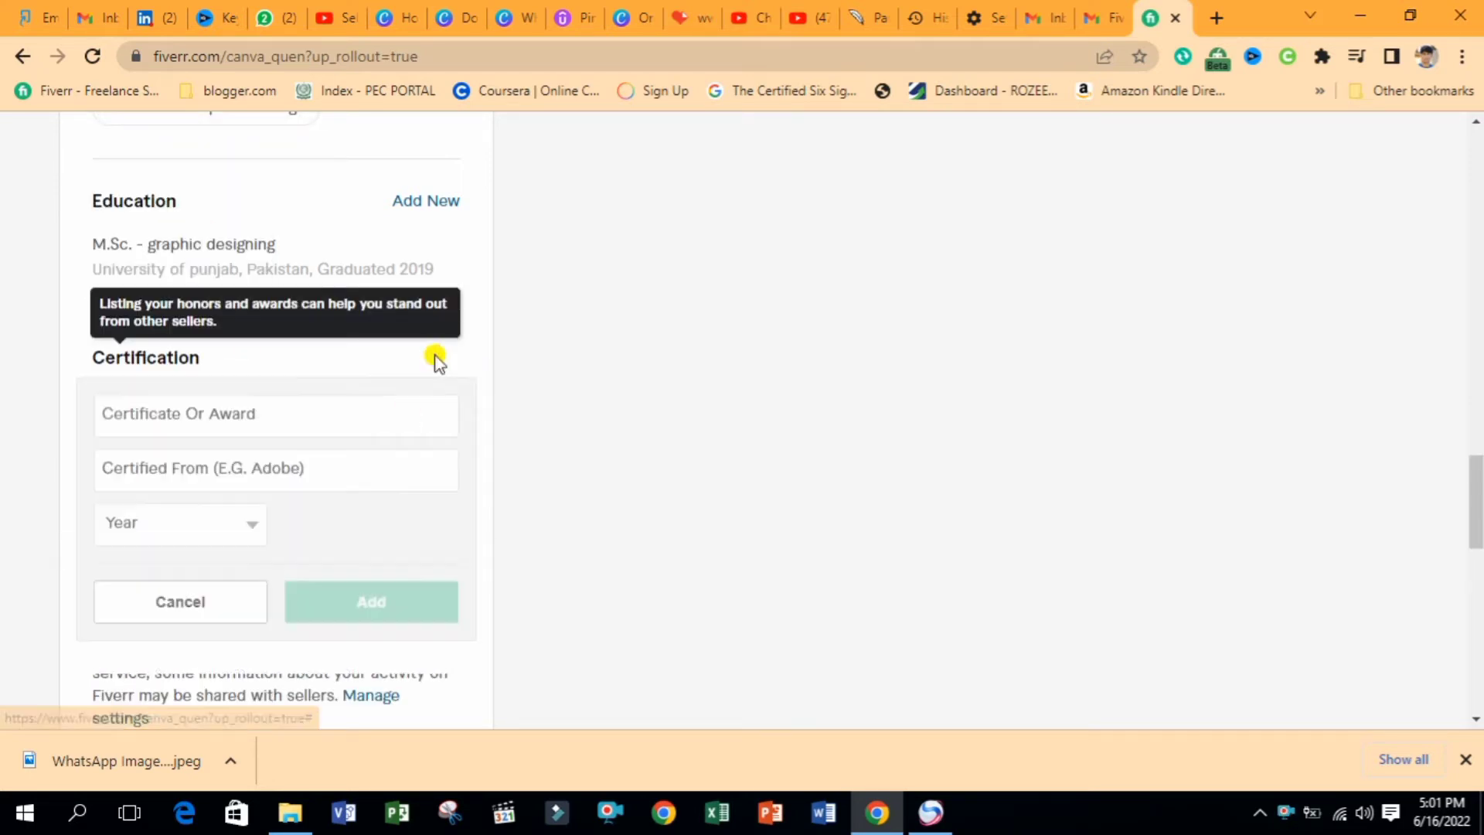
{"action": "left_click", "coordinate": [220, 421]}
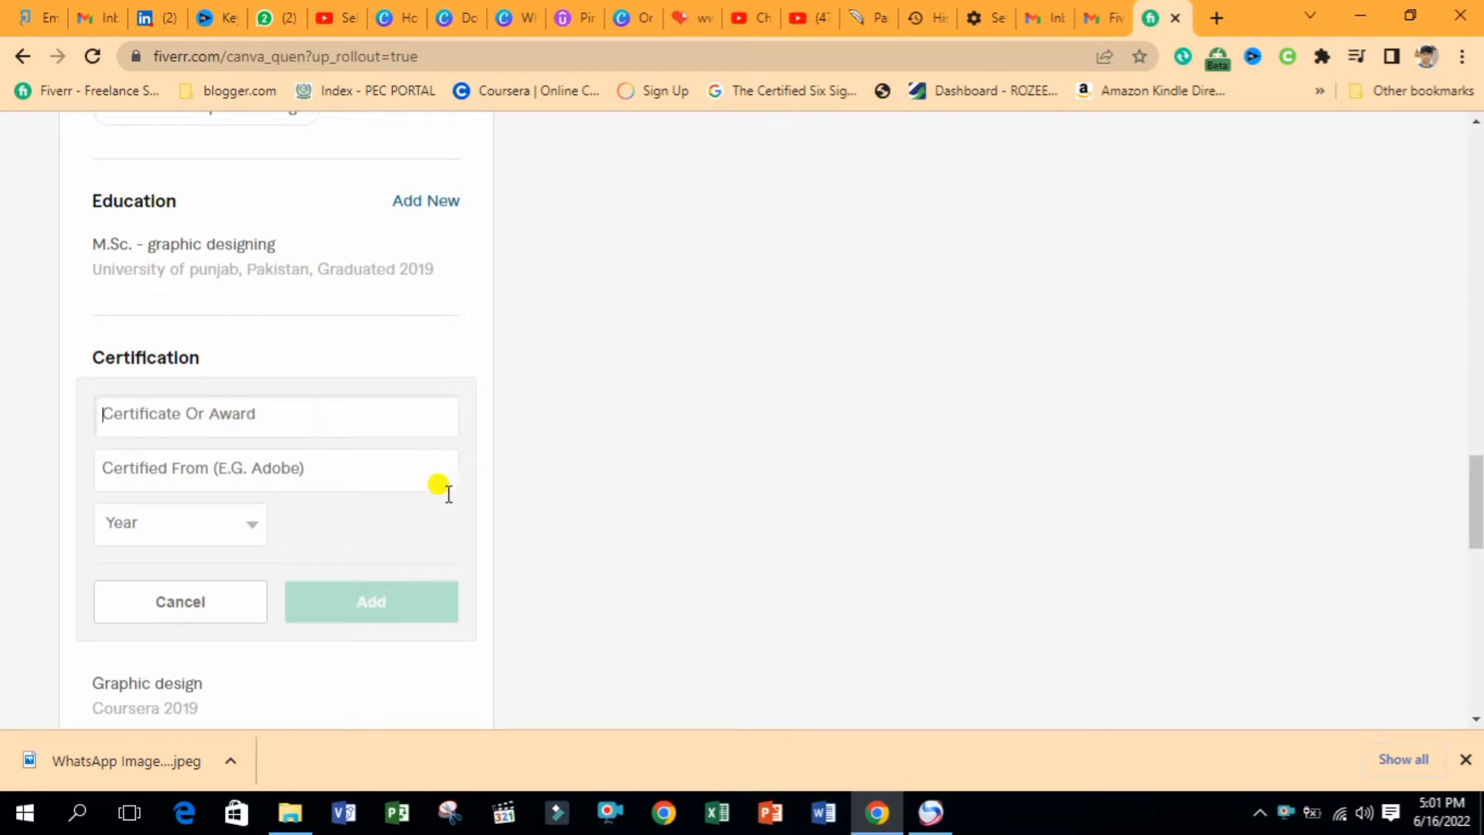
{"action": "left_click", "coordinate": [222, 603]}
{"action": "scroll", "coordinate": [1392, 386], "scroll_direction": "up", "scroll_amount": 20}
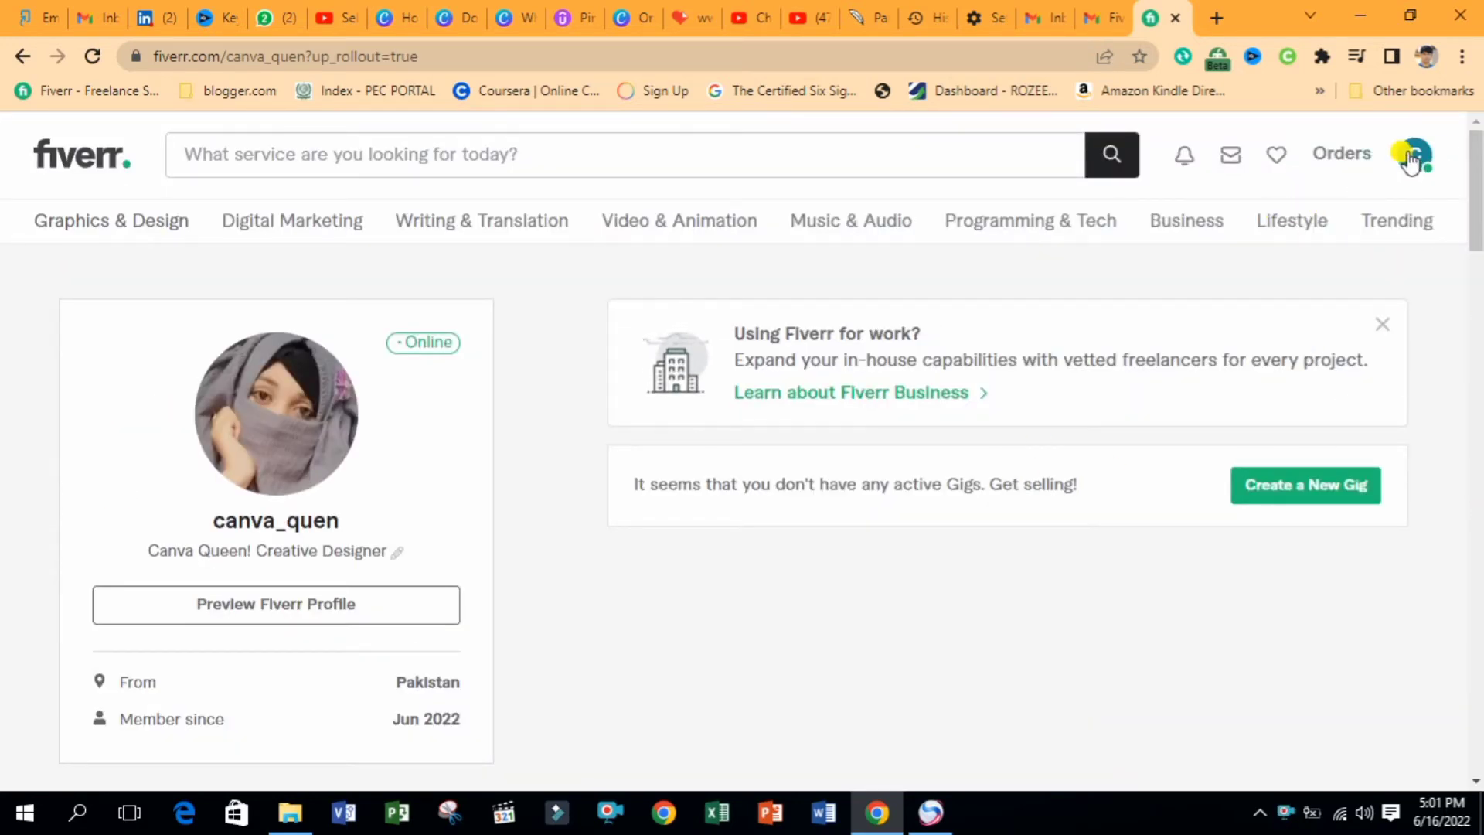
Create a new gig and continue past the overview and do's and don'ts tips
{"action": "left_click", "coordinate": [1275, 488]}
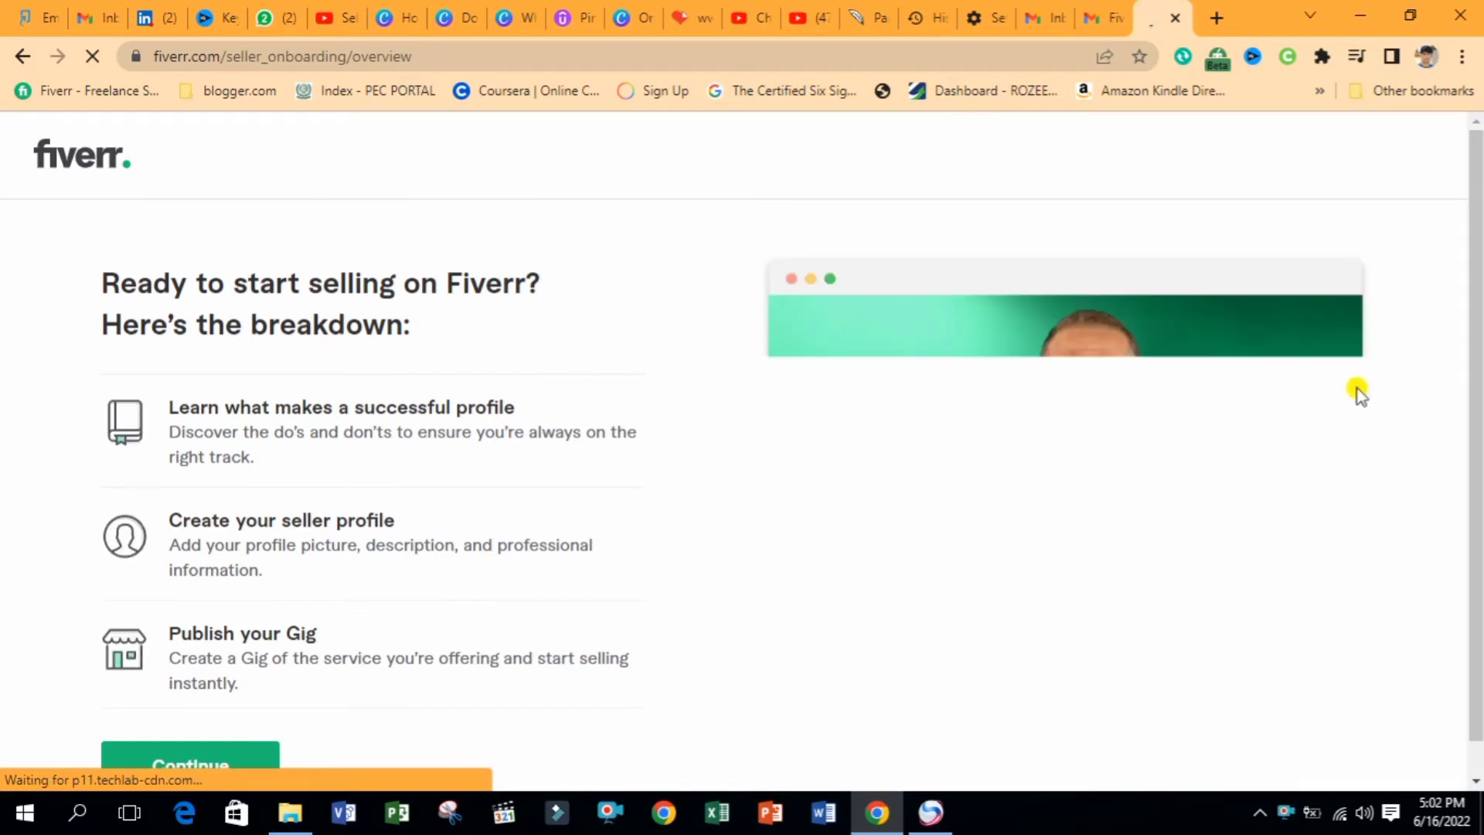
{"action": "scroll", "coordinate": [382, 529], "scroll_direction": "down", "scroll_amount": 1}
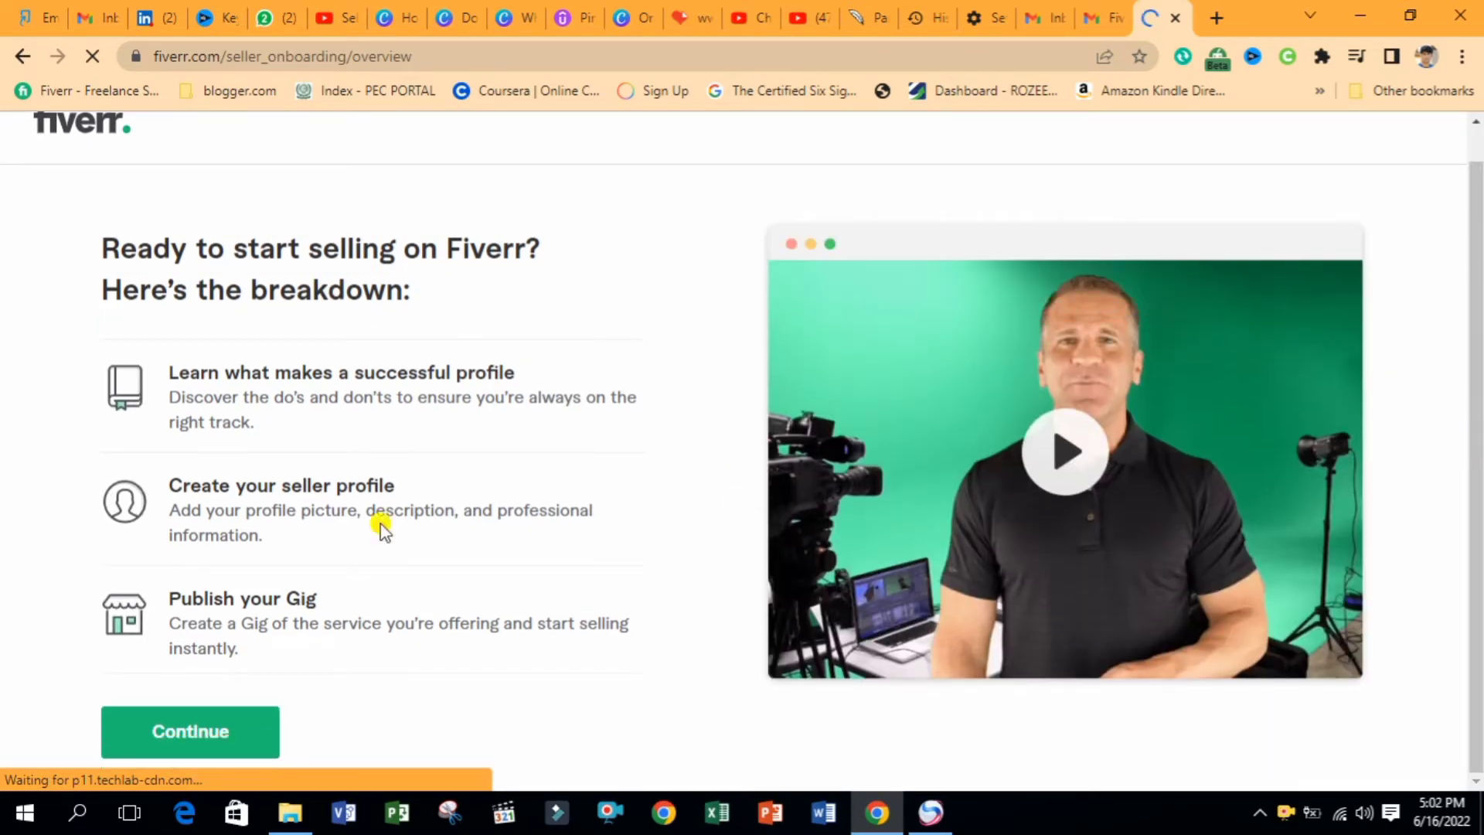
{"action": "left_click", "coordinate": [192, 712]}
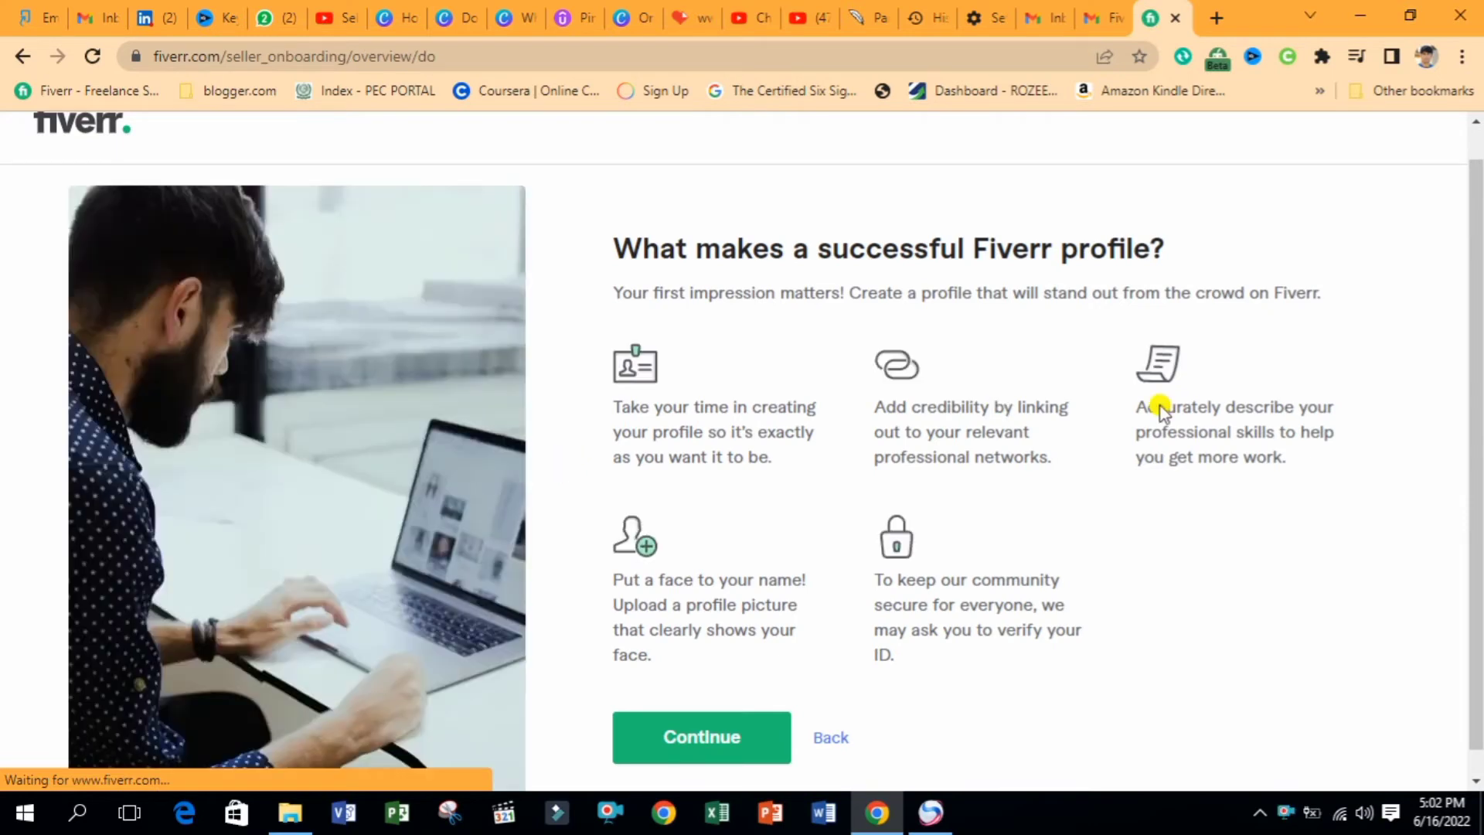
{"action": "scroll", "coordinate": [1476, 338], "scroll_direction": "down", "scroll_amount": 1}
{"action": "left_click", "coordinate": [678, 720]}
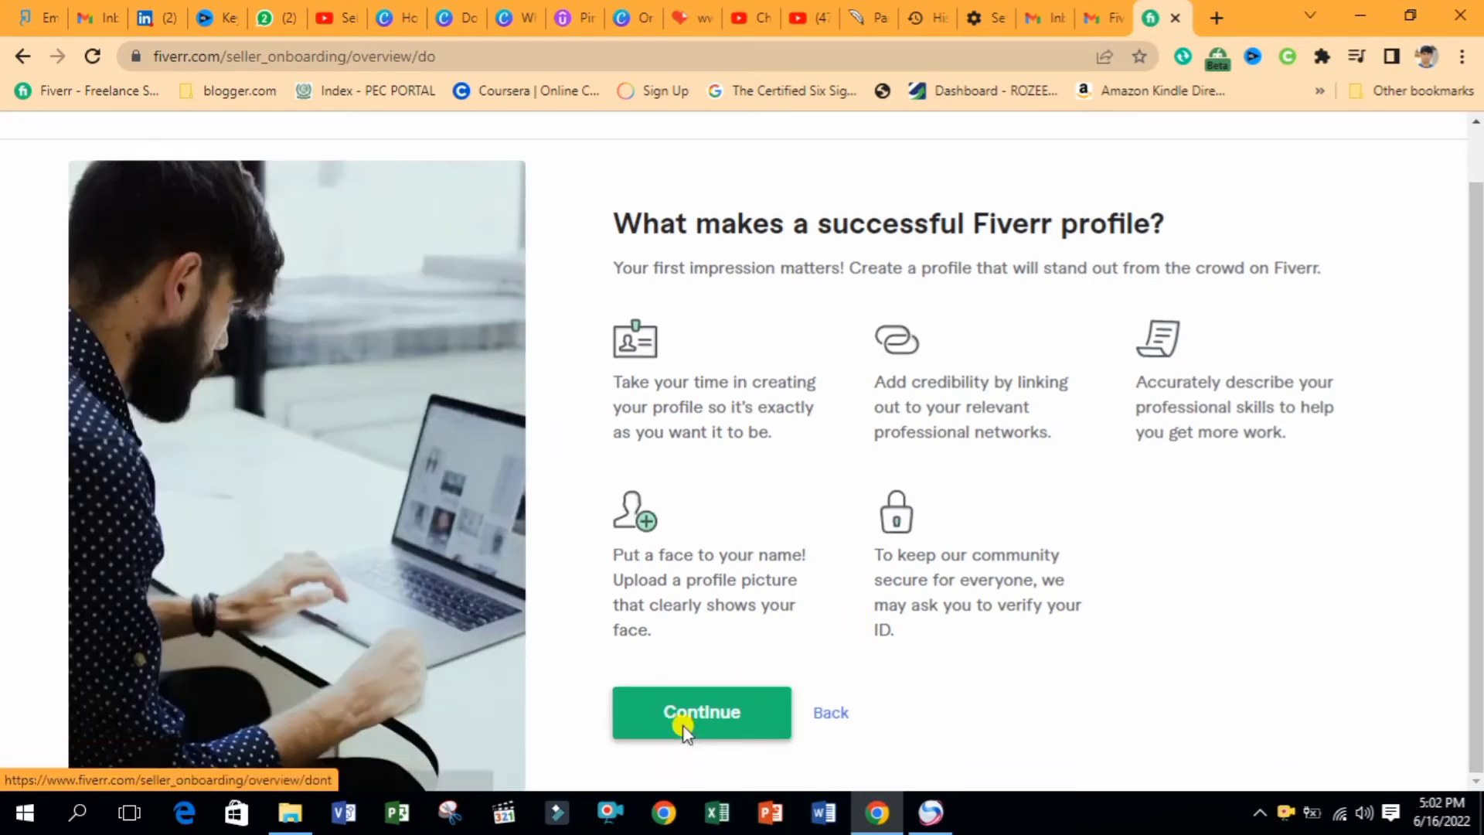
{"action": "scroll", "coordinate": [753, 587], "scroll_direction": "down", "scroll_amount": 1}
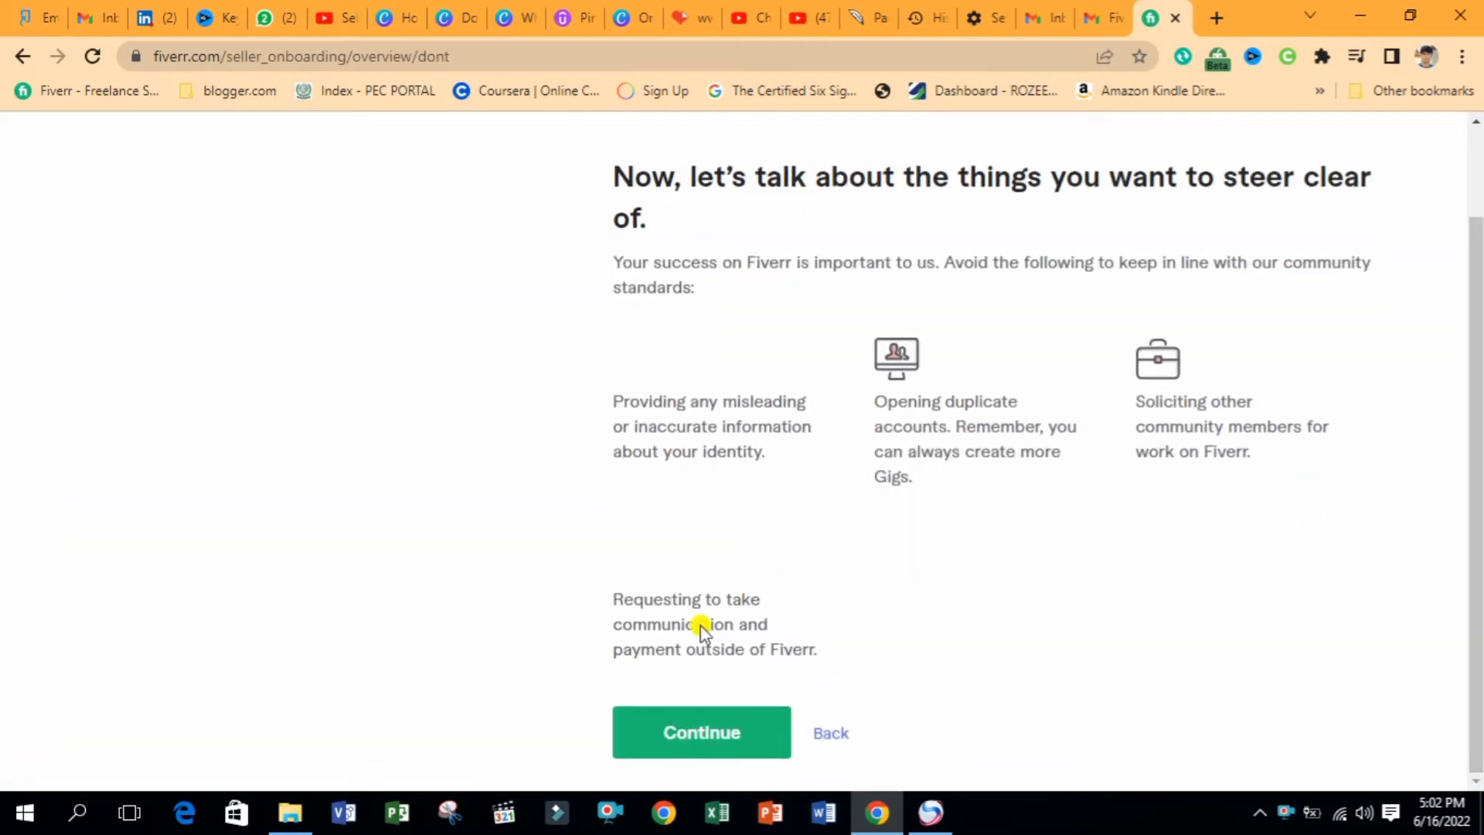
{"action": "left_click", "coordinate": [673, 712]}
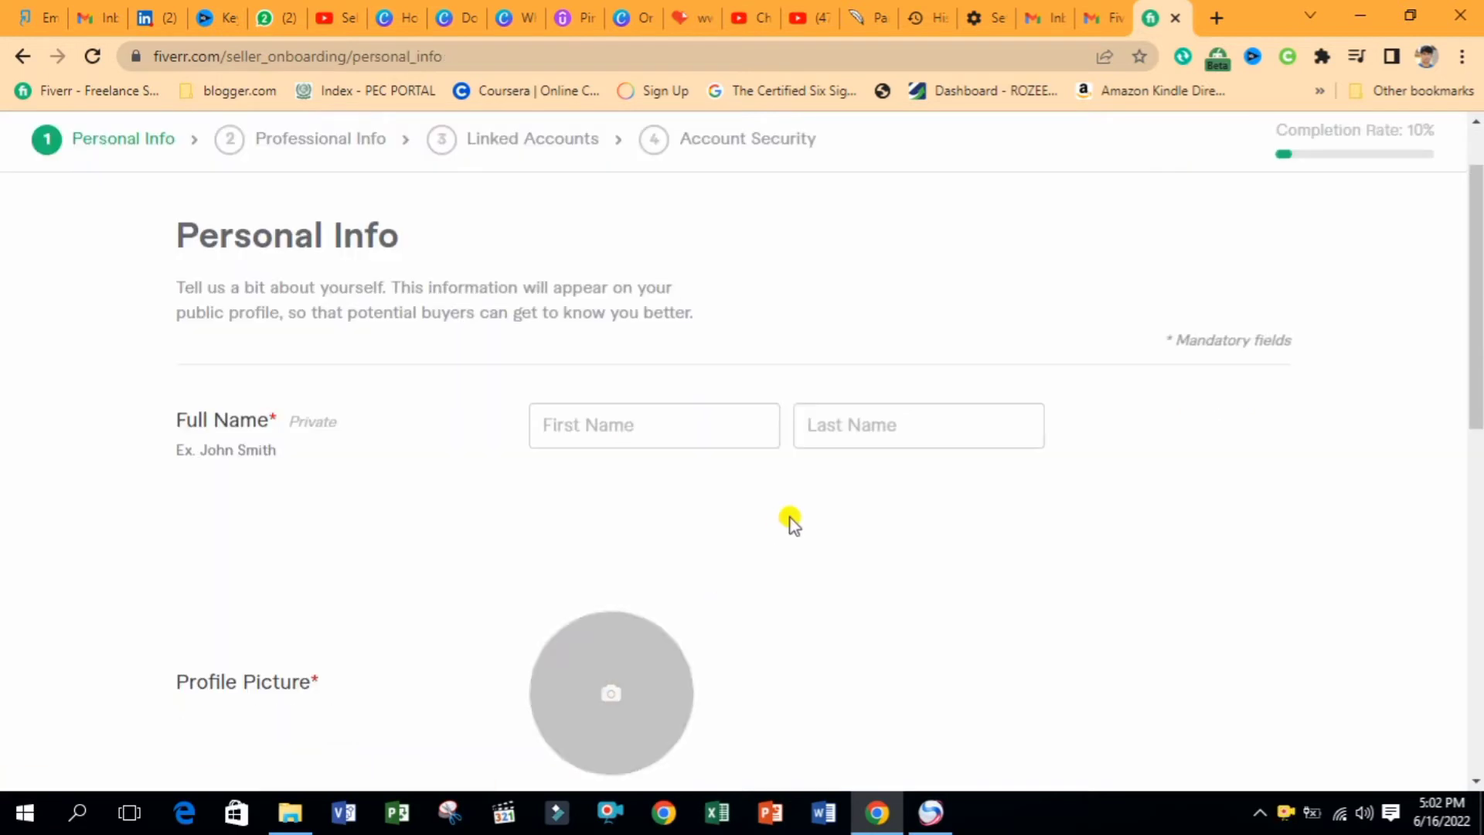
Enter the seller's first and last name and continue to Professional Info
{"action": "left_click", "coordinate": [590, 424]}
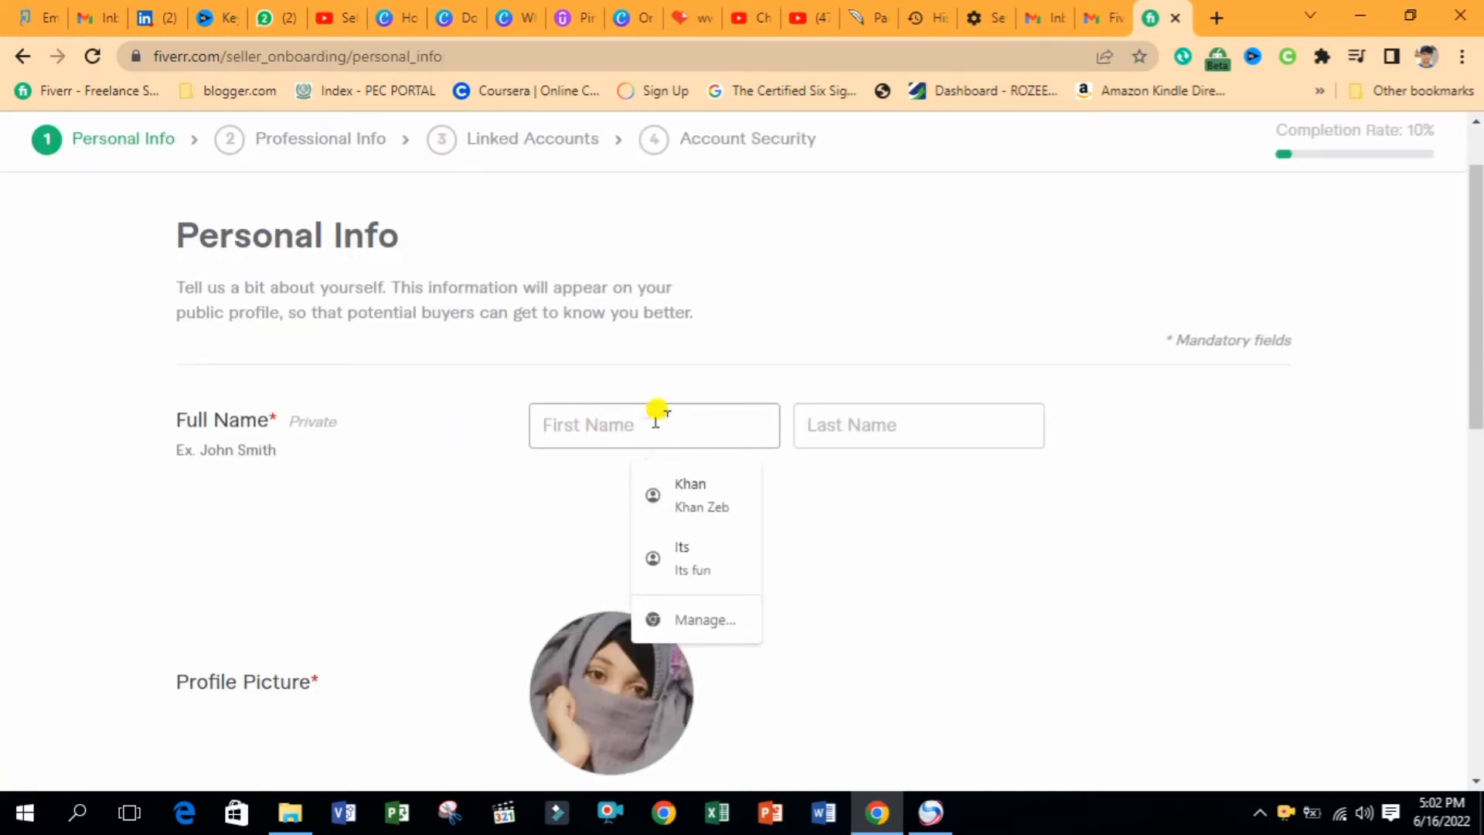
{"action": "type", "text": "Canva"}
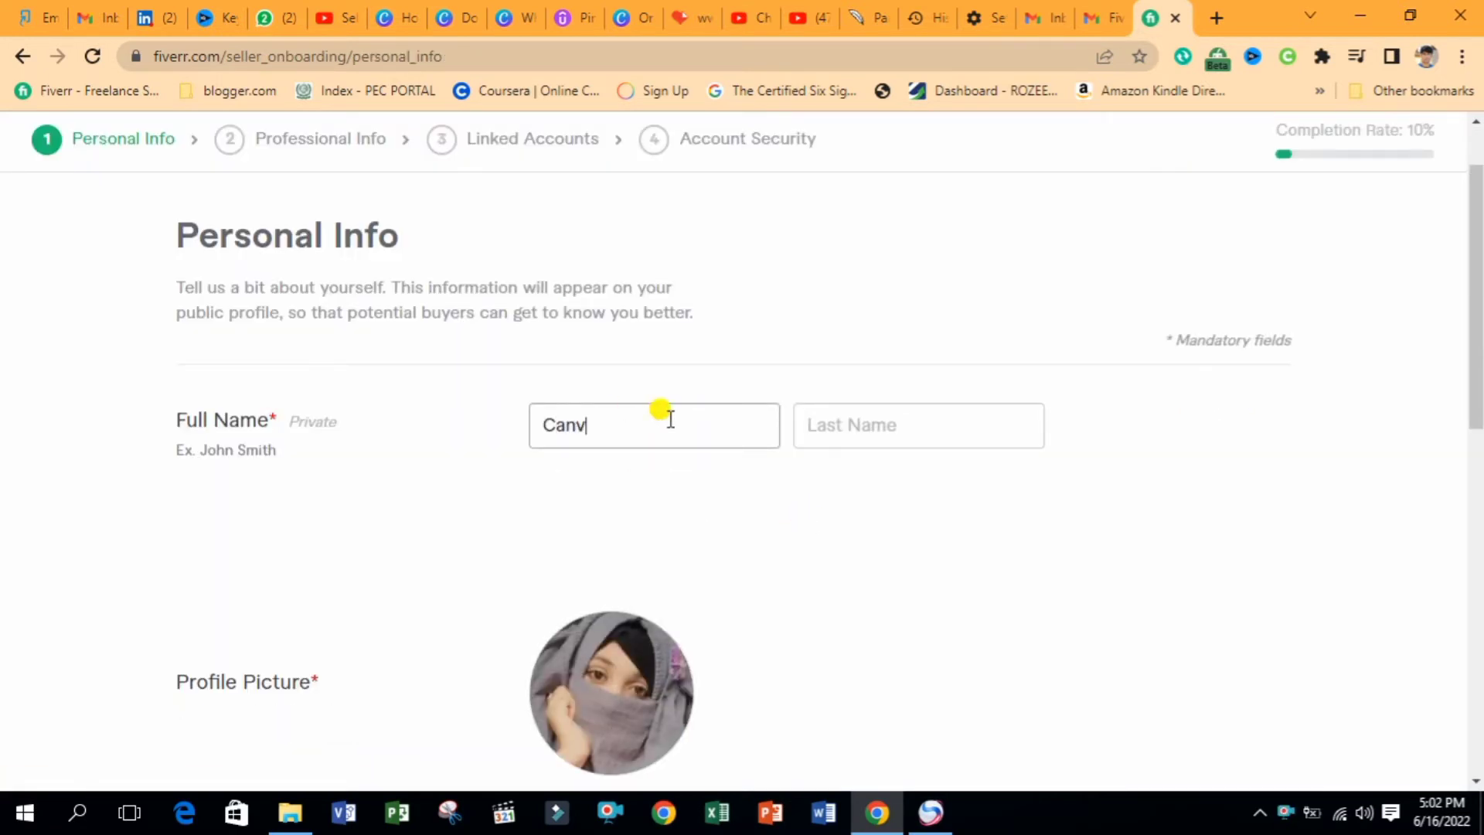
{"action": "left_click", "coordinate": [850, 423]}
{"action": "type", "text": "Quen"}
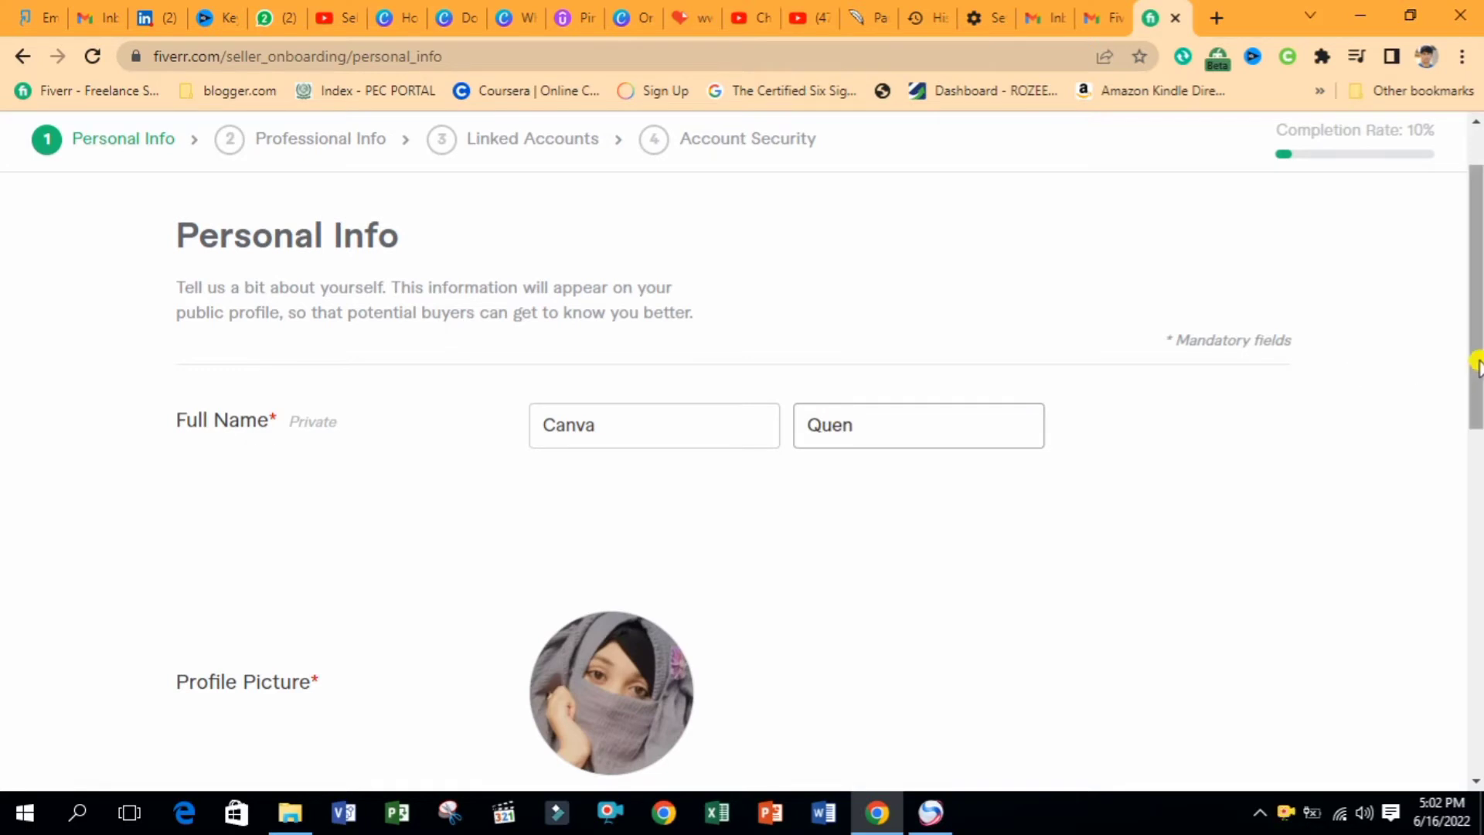
{"action": "left_click_drag", "start_coordinate": [1477, 320], "coordinate": [1478, 713]}
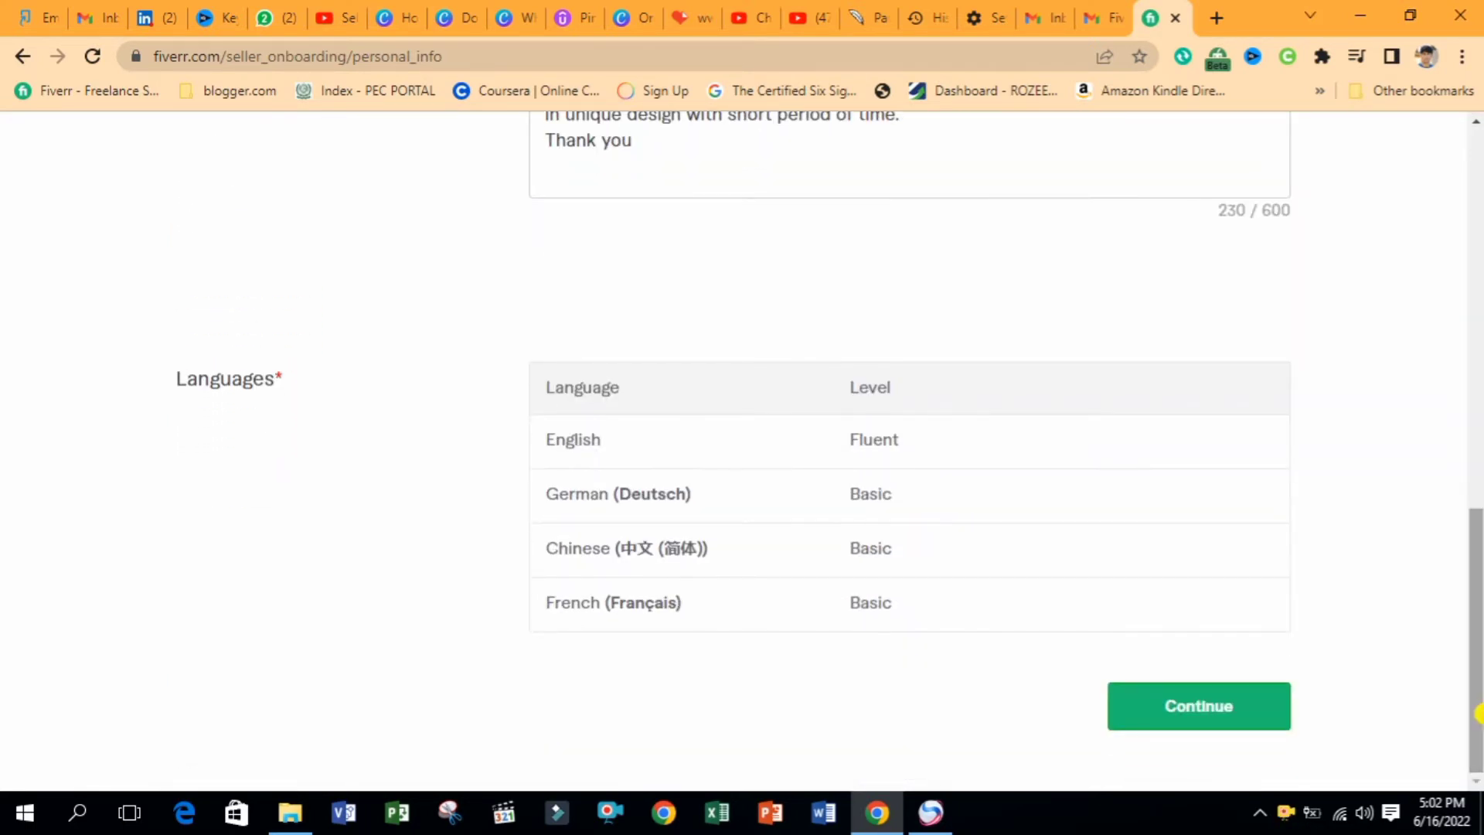
{"action": "left_click", "coordinate": [1170, 719]}
{"action": "scroll", "coordinate": [1157, 341], "scroll_direction": "down", "scroll_amount": 2}
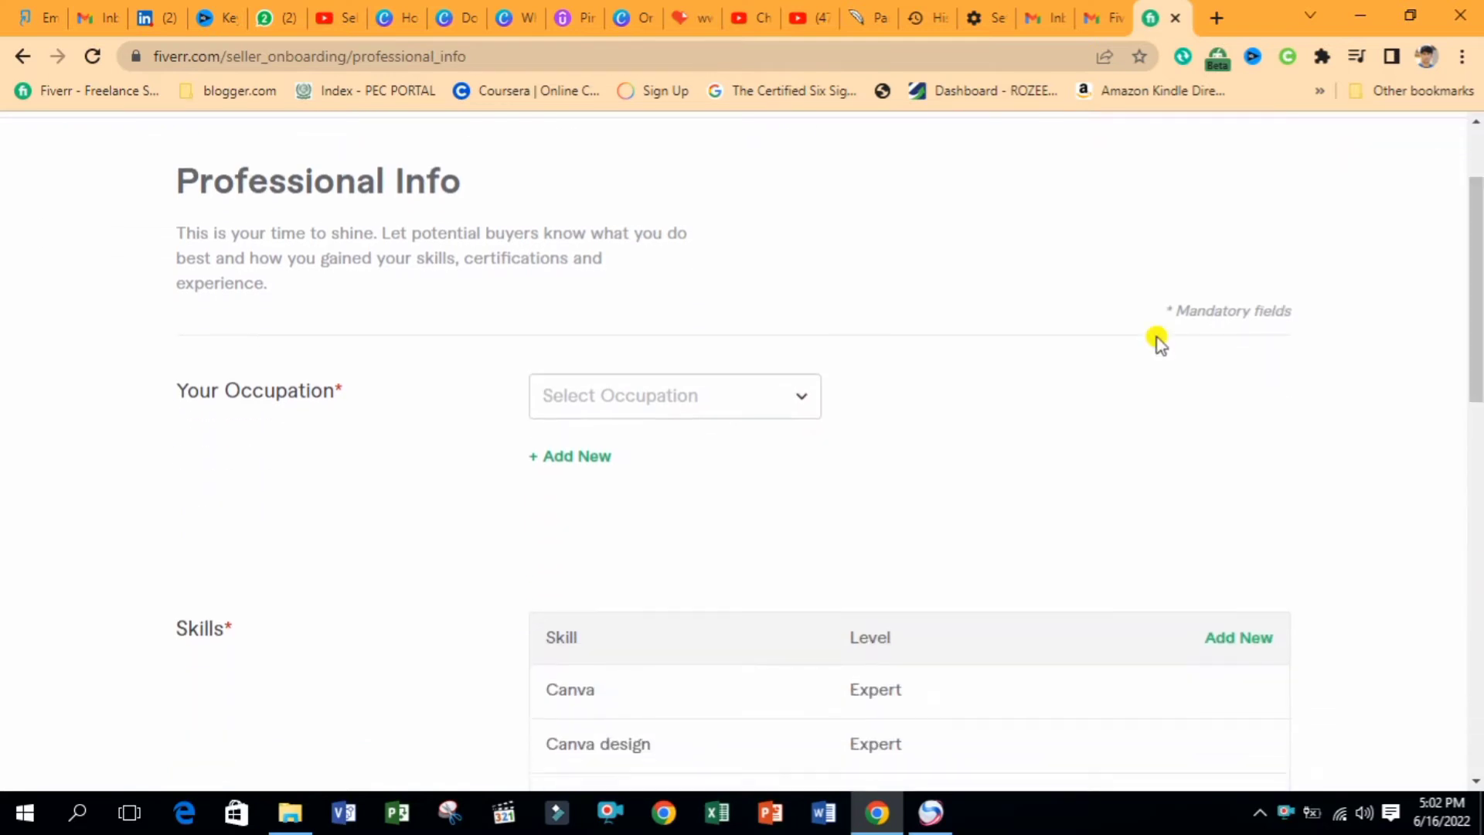
Choose Graphics & Design as the occupation and tick skills such as Logo Design
{"action": "left_click", "coordinate": [743, 399]}
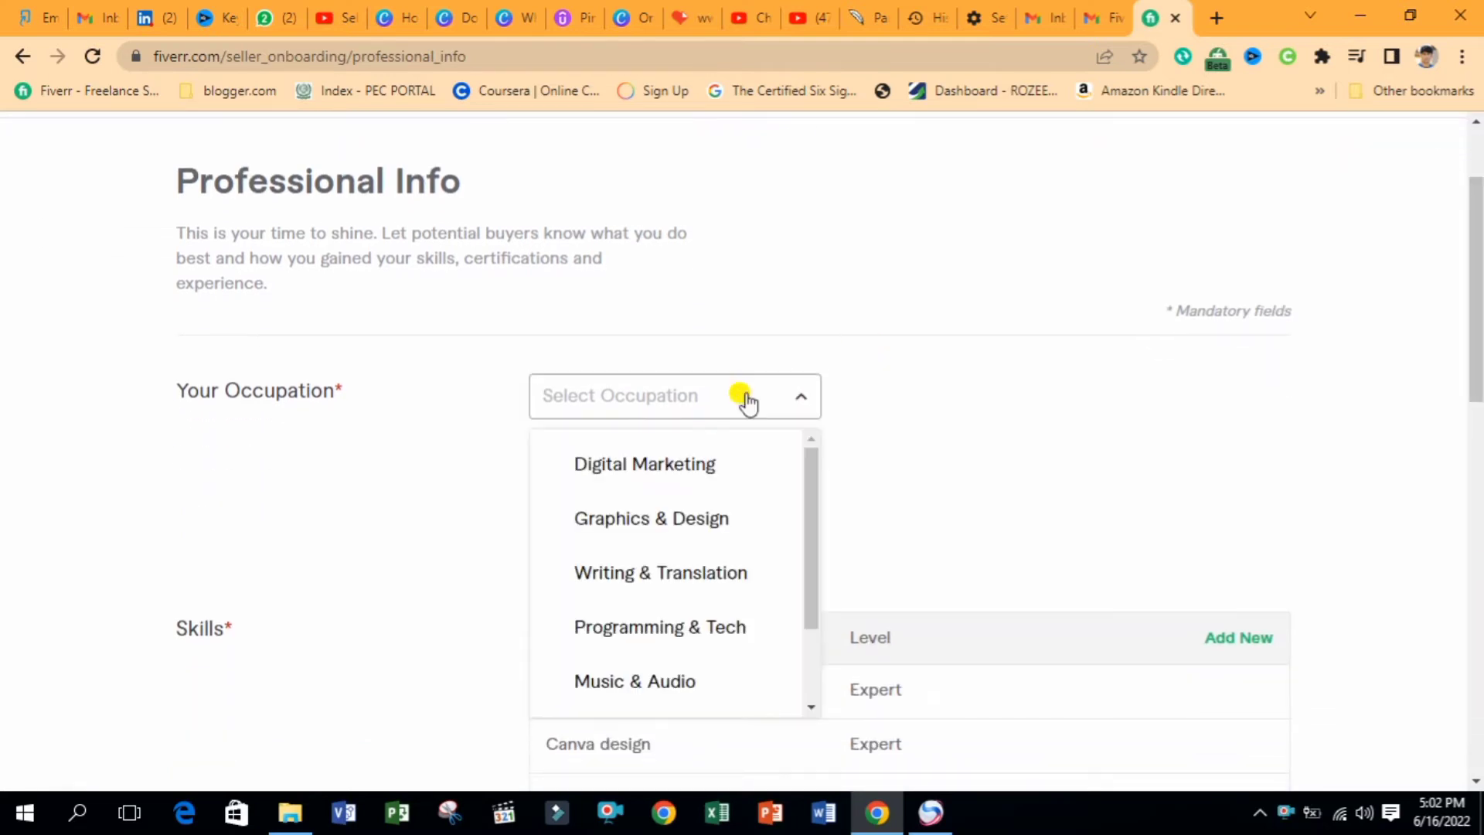
{"action": "left_click", "coordinate": [663, 516]}
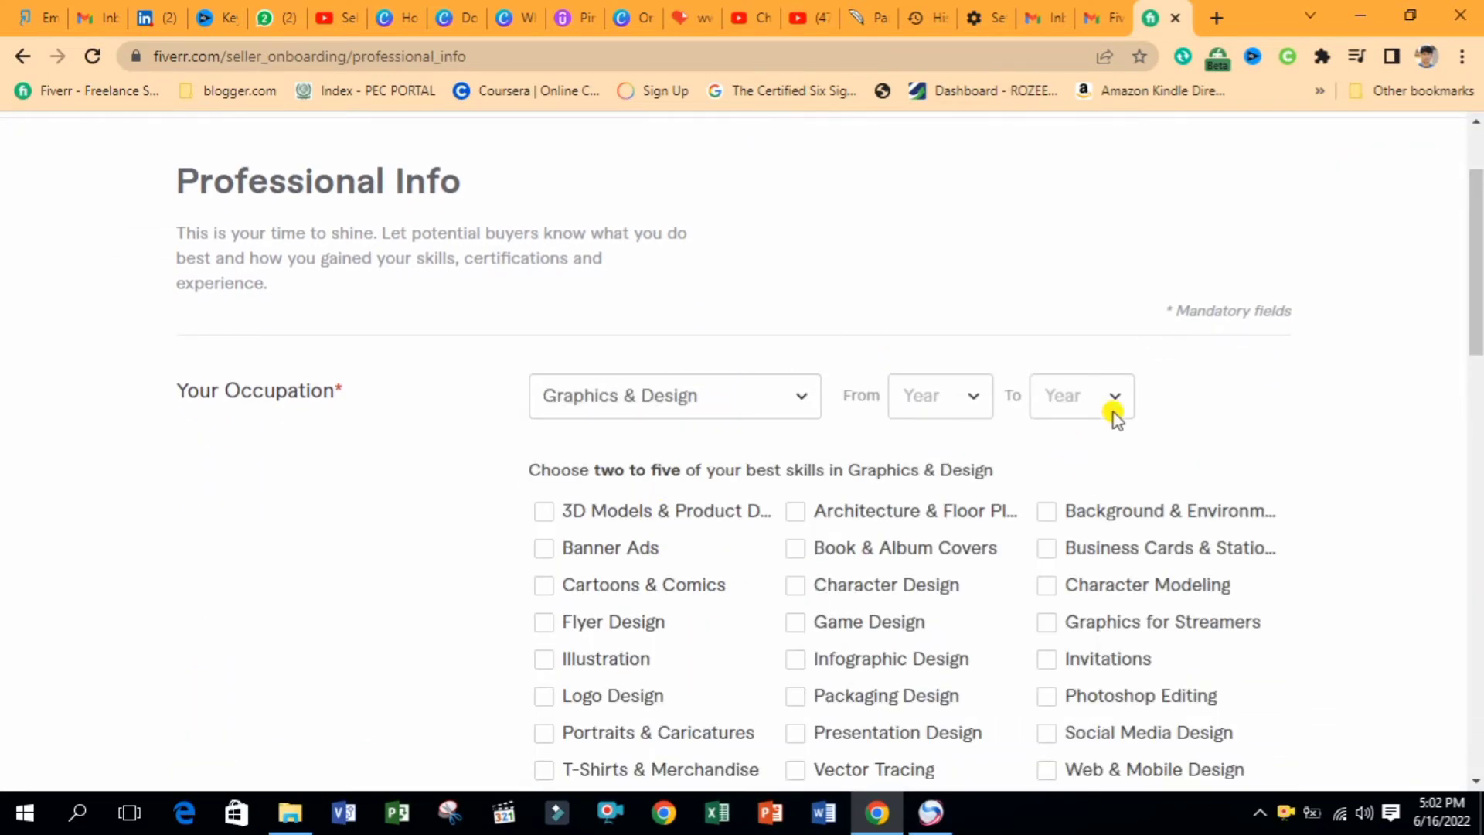
{"action": "scroll", "coordinate": [1113, 417], "scroll_direction": "down", "scroll_amount": 3}
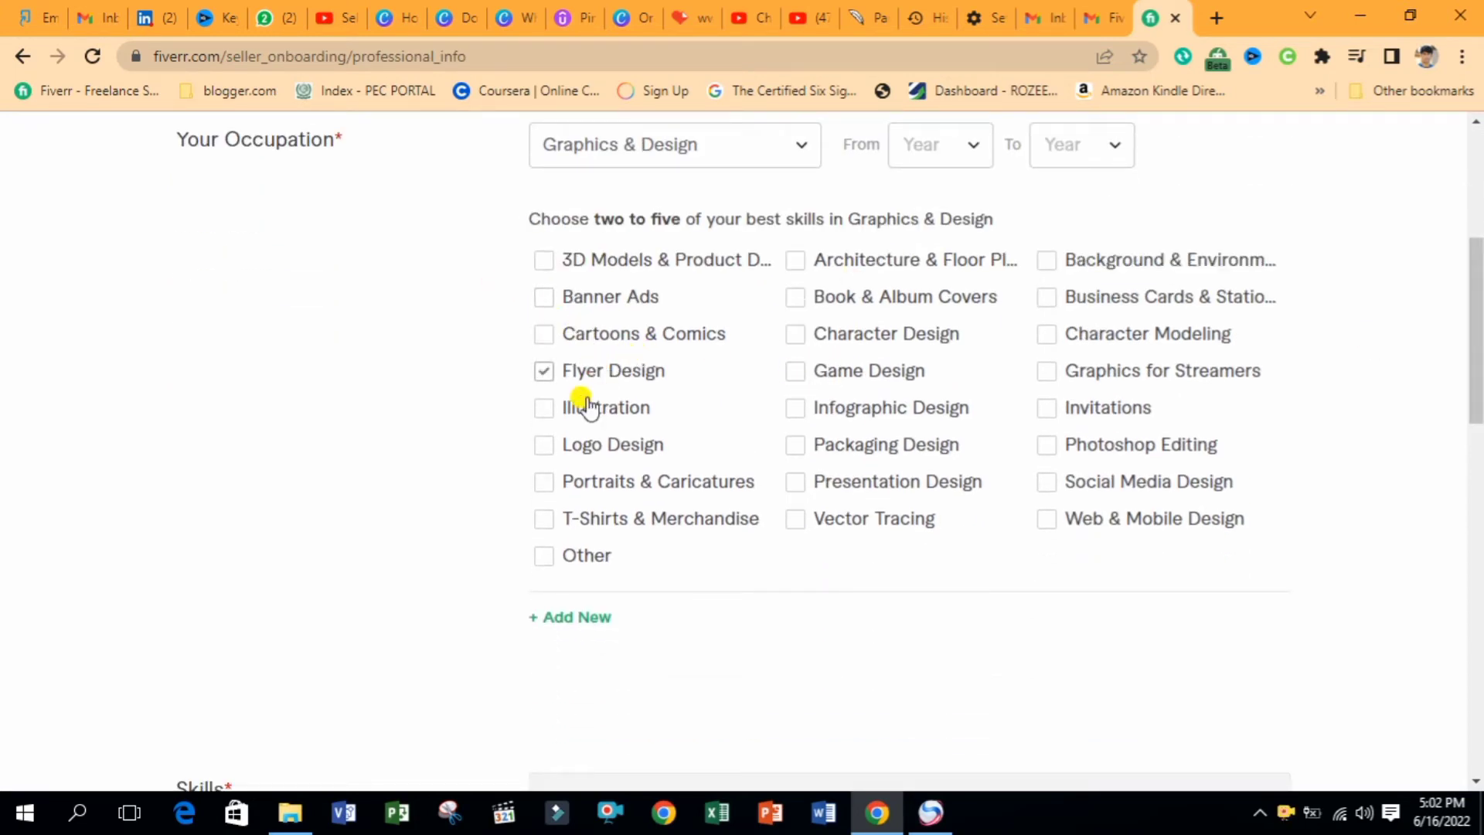
{"action": "left_click", "coordinate": [623, 447]}
Remove the empty second occupation row that blocked continuing
{"action": "left_click", "coordinate": [562, 619]}
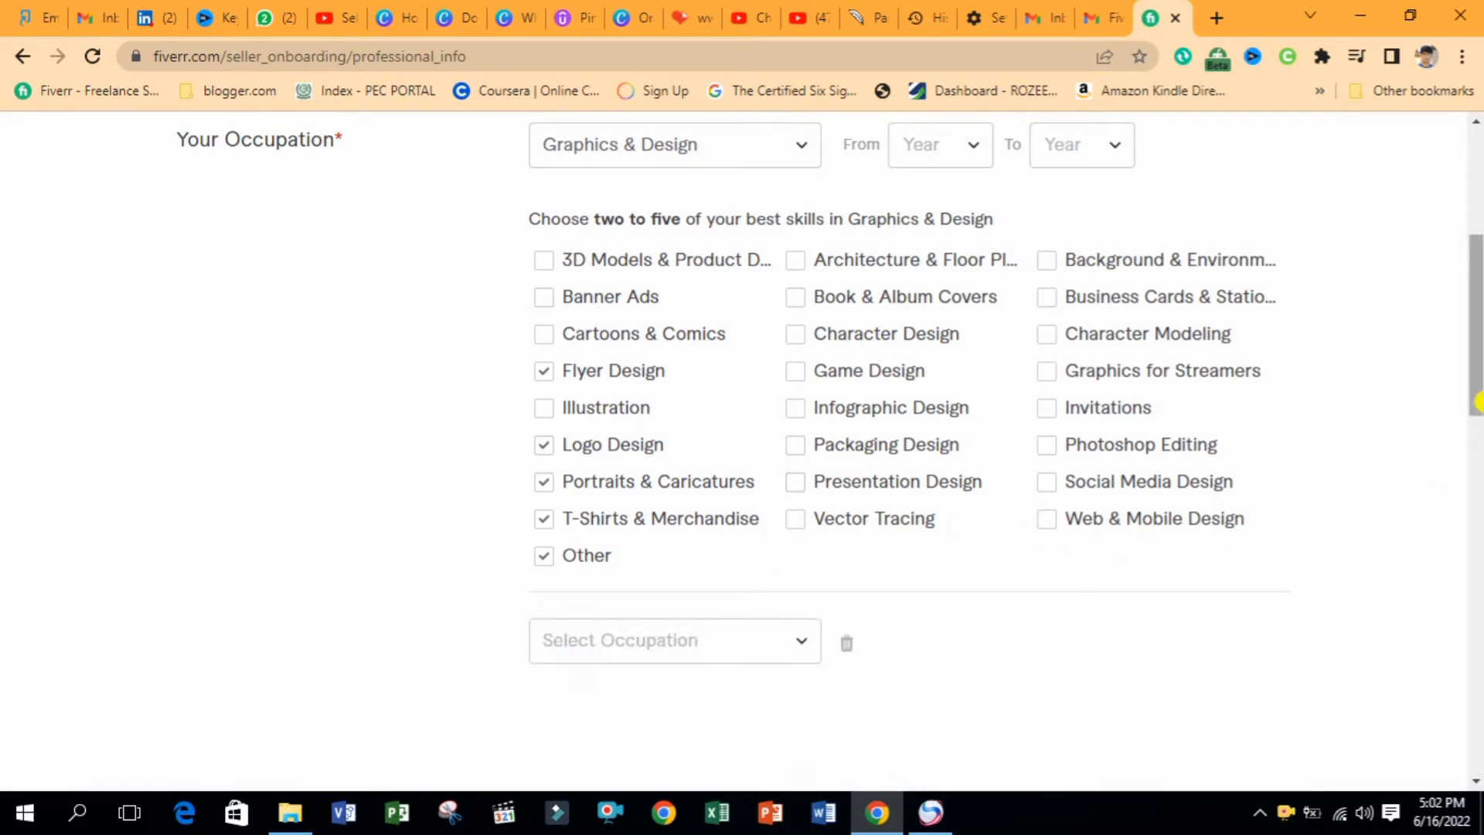
{"action": "left_click_drag", "start_coordinate": [1477, 361], "coordinate": [1478, 380]}
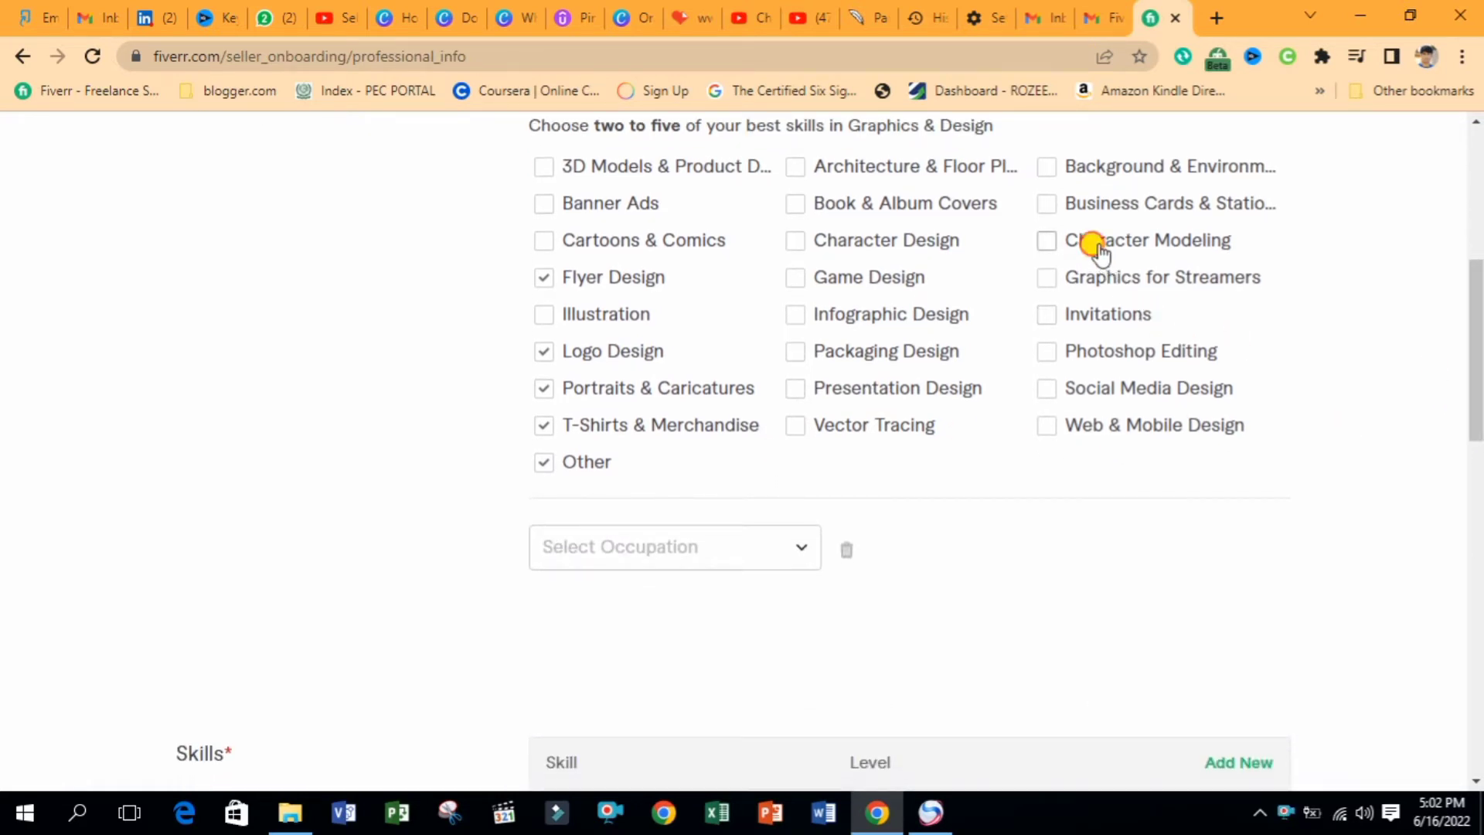
{"action": "left_click", "coordinate": [712, 546]}
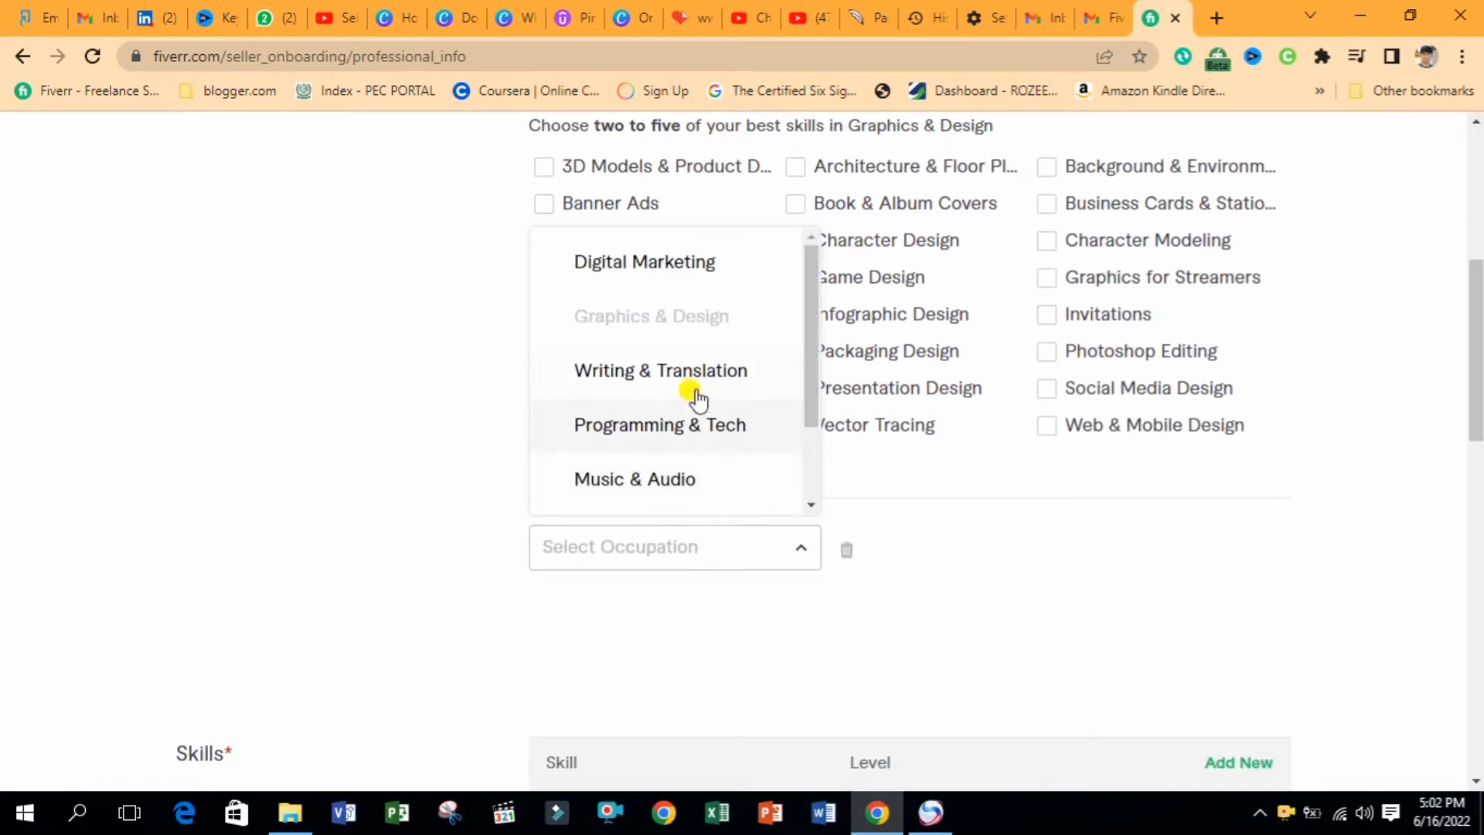
{"action": "left_click_drag", "start_coordinate": [809, 387], "coordinate": [817, 305]}
{"action": "left_click", "coordinate": [983, 600]}
{"action": "left_click_drag", "start_coordinate": [1476, 418], "coordinate": [1478, 736]}
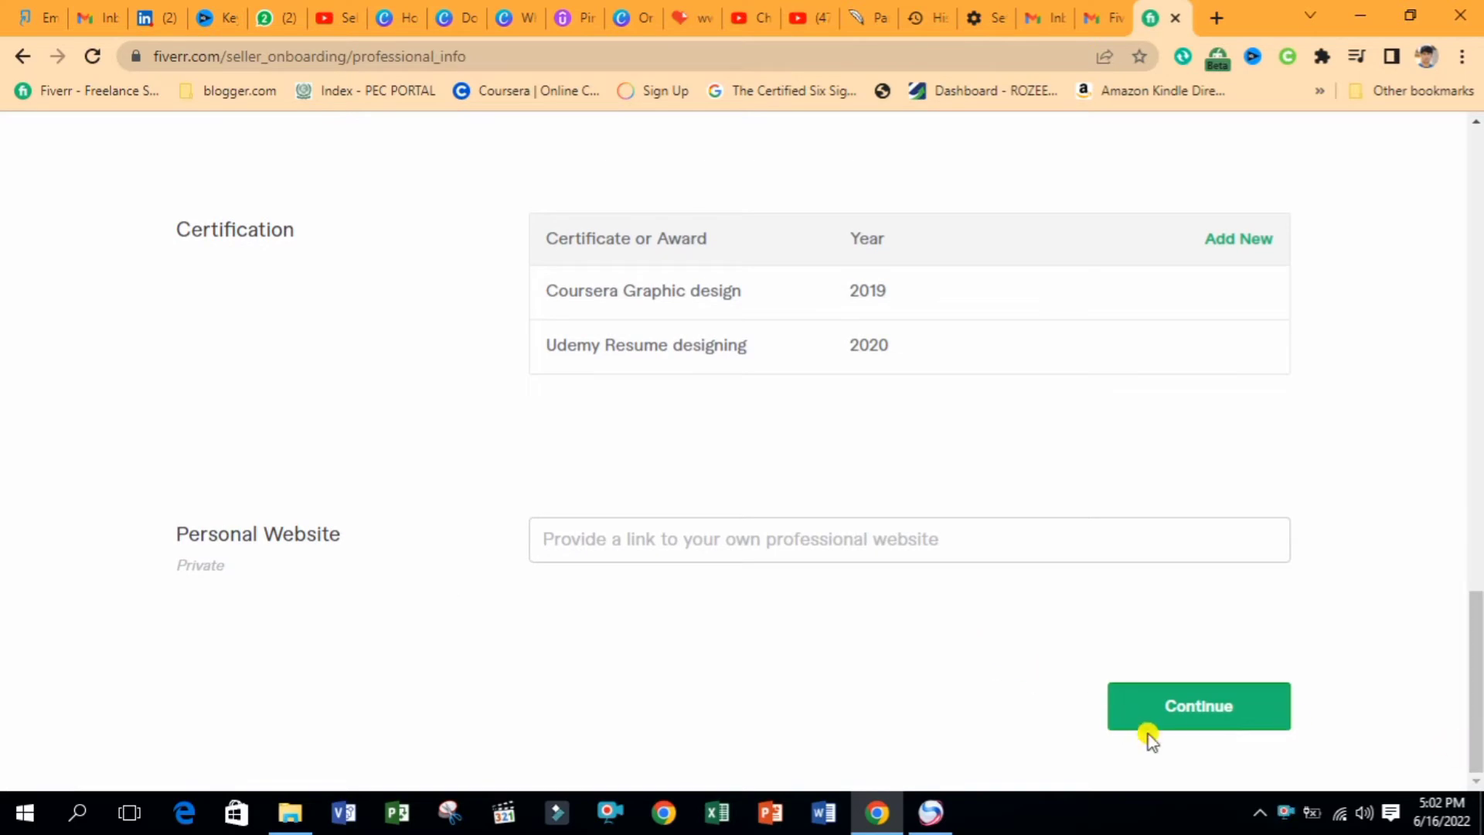
{"action": "left_click", "coordinate": [1179, 707]}
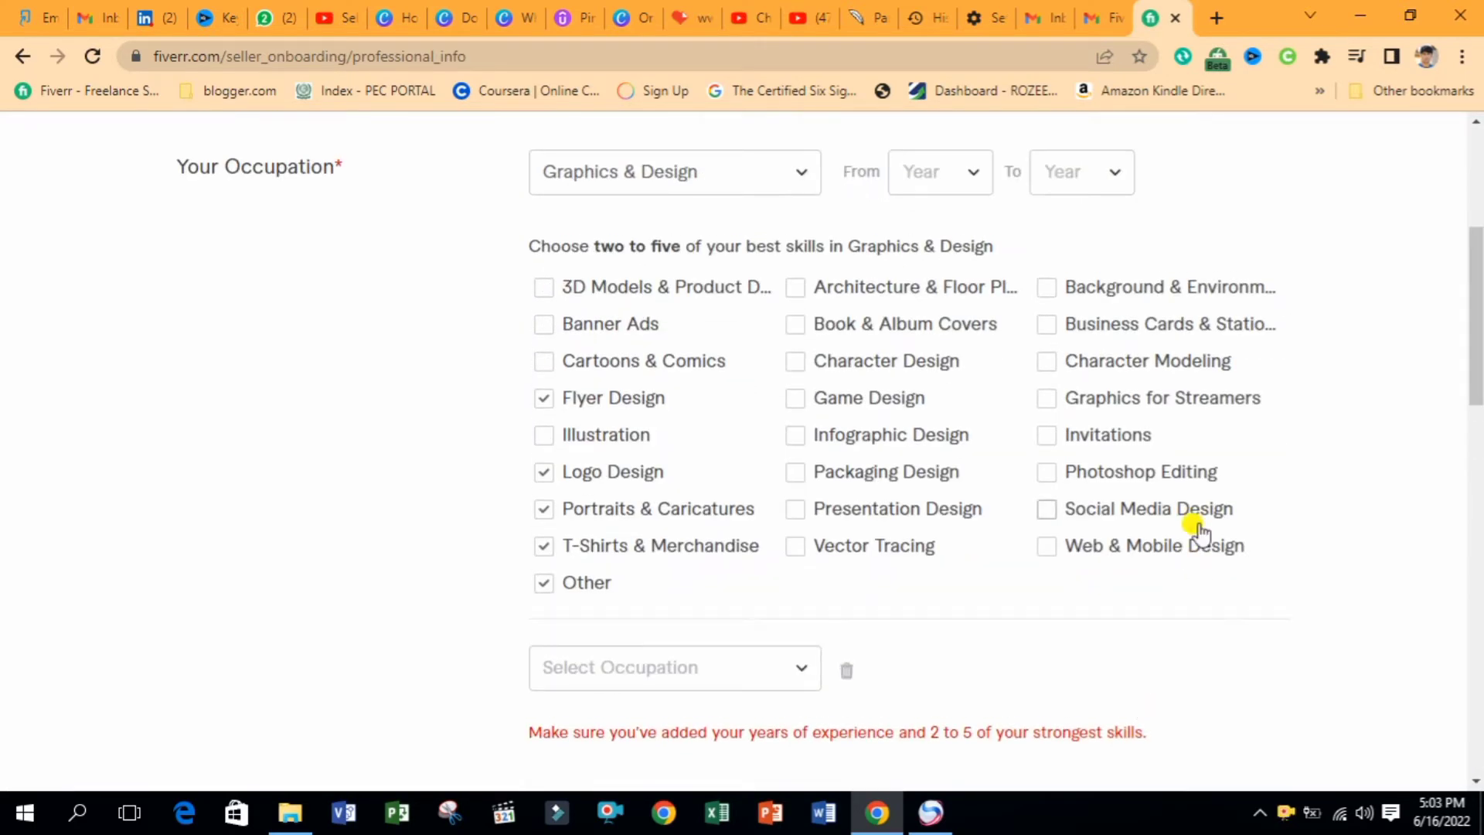
{"action": "left_click", "coordinate": [846, 670]}
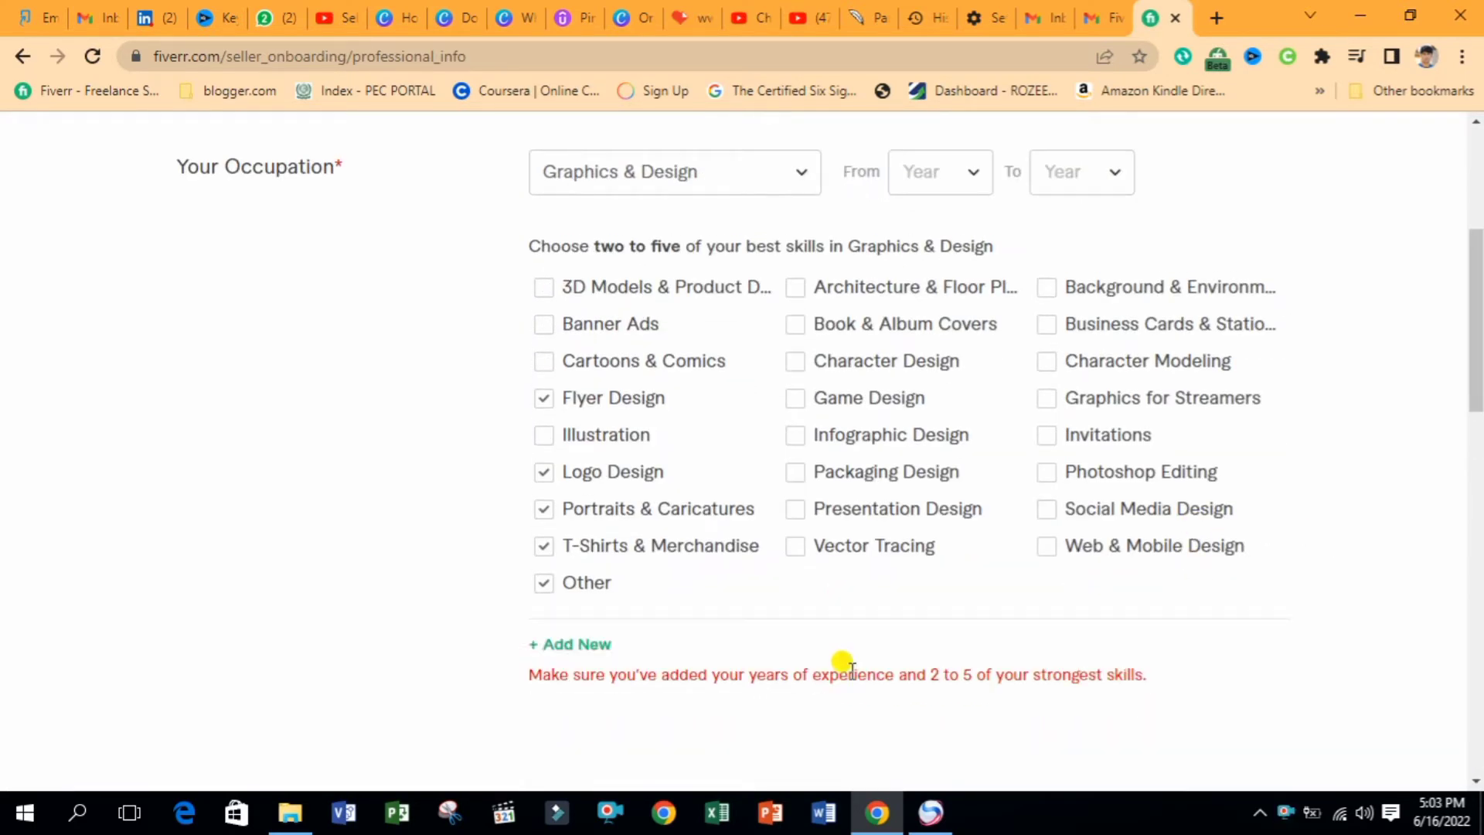
{"action": "mouse_move", "coordinate": [1477, 324]}
{"action": "left_mouse_down"}
{"action": "mouse_move", "coordinate": [1478, 385]}
{"action": "mouse_move", "coordinate": [1478, 329]}
{"action": "left_mouse_up"}
Set the occupation years from 2019 to 2022
{"action": "left_click", "coordinate": [927, 184]}
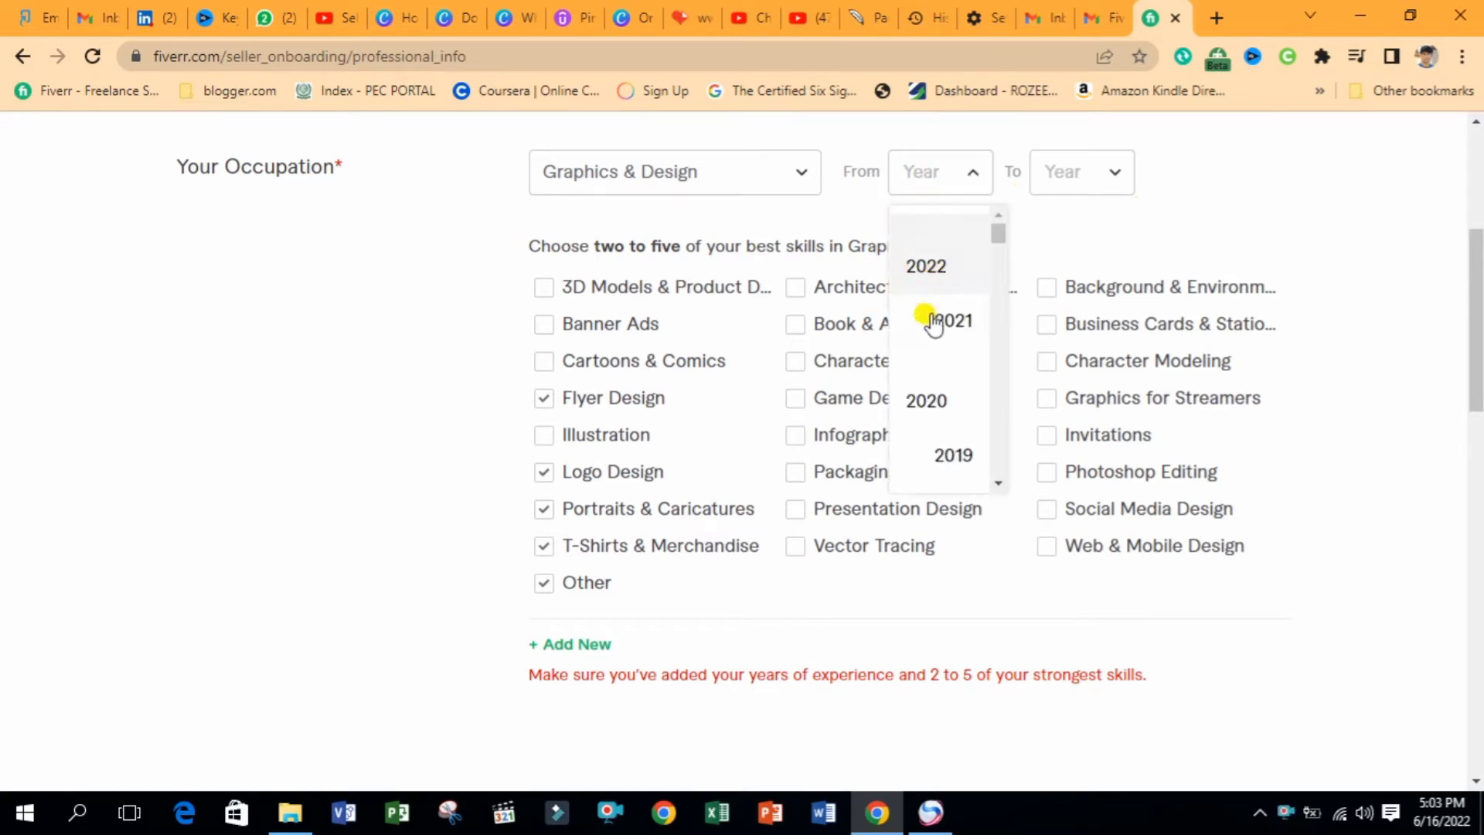
{"action": "left_click", "coordinate": [957, 458]}
{"action": "left_click", "coordinate": [1082, 189]}
{"action": "left_click", "coordinate": [1066, 232]}
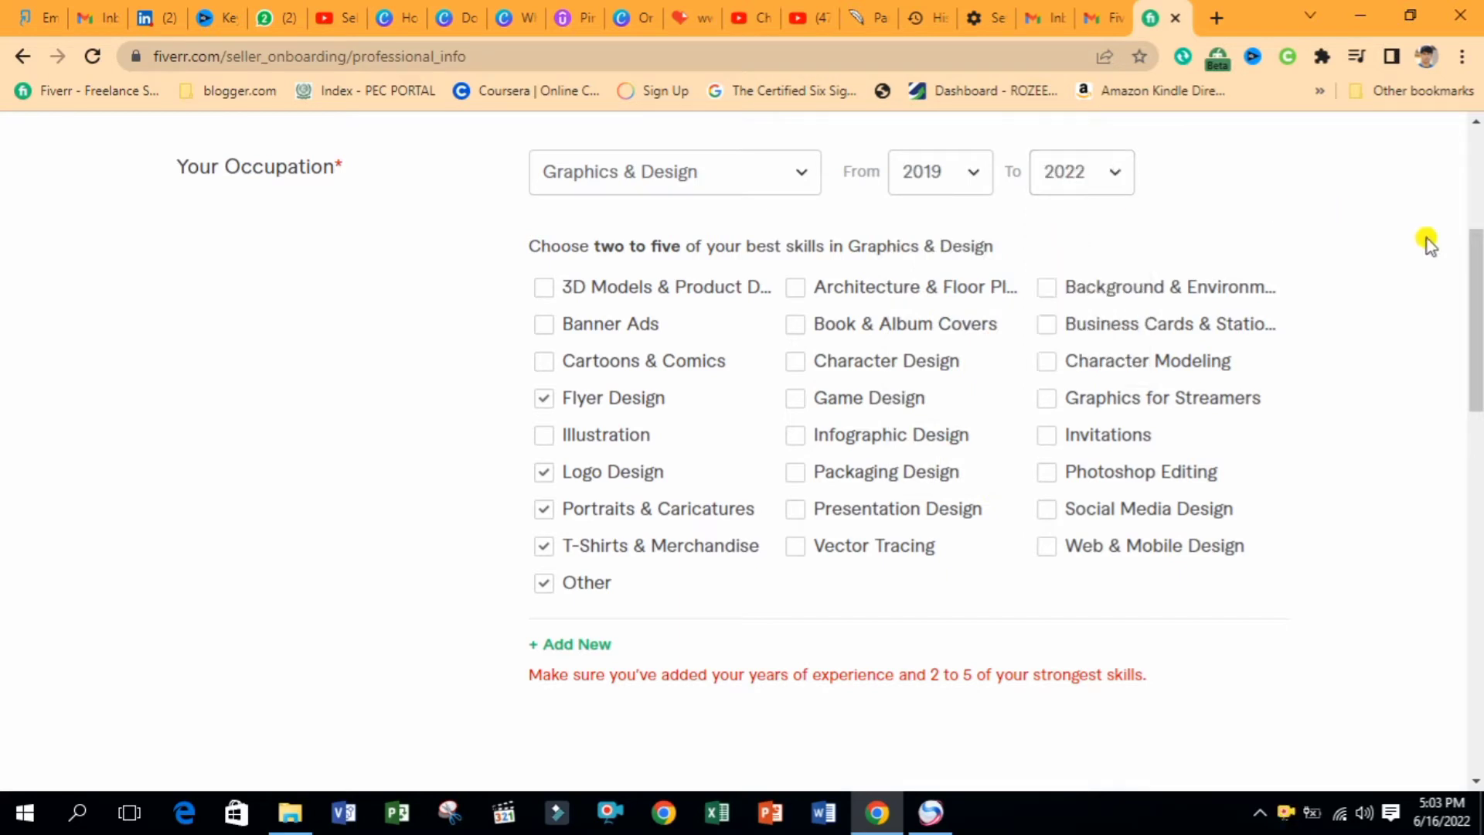
{"action": "left_click_drag", "start_coordinate": [1478, 293], "coordinate": [1477, 703]}
Connect the Google account under Linked Accounts and continue to Account Security
{"action": "left_click", "coordinate": [1217, 717]}
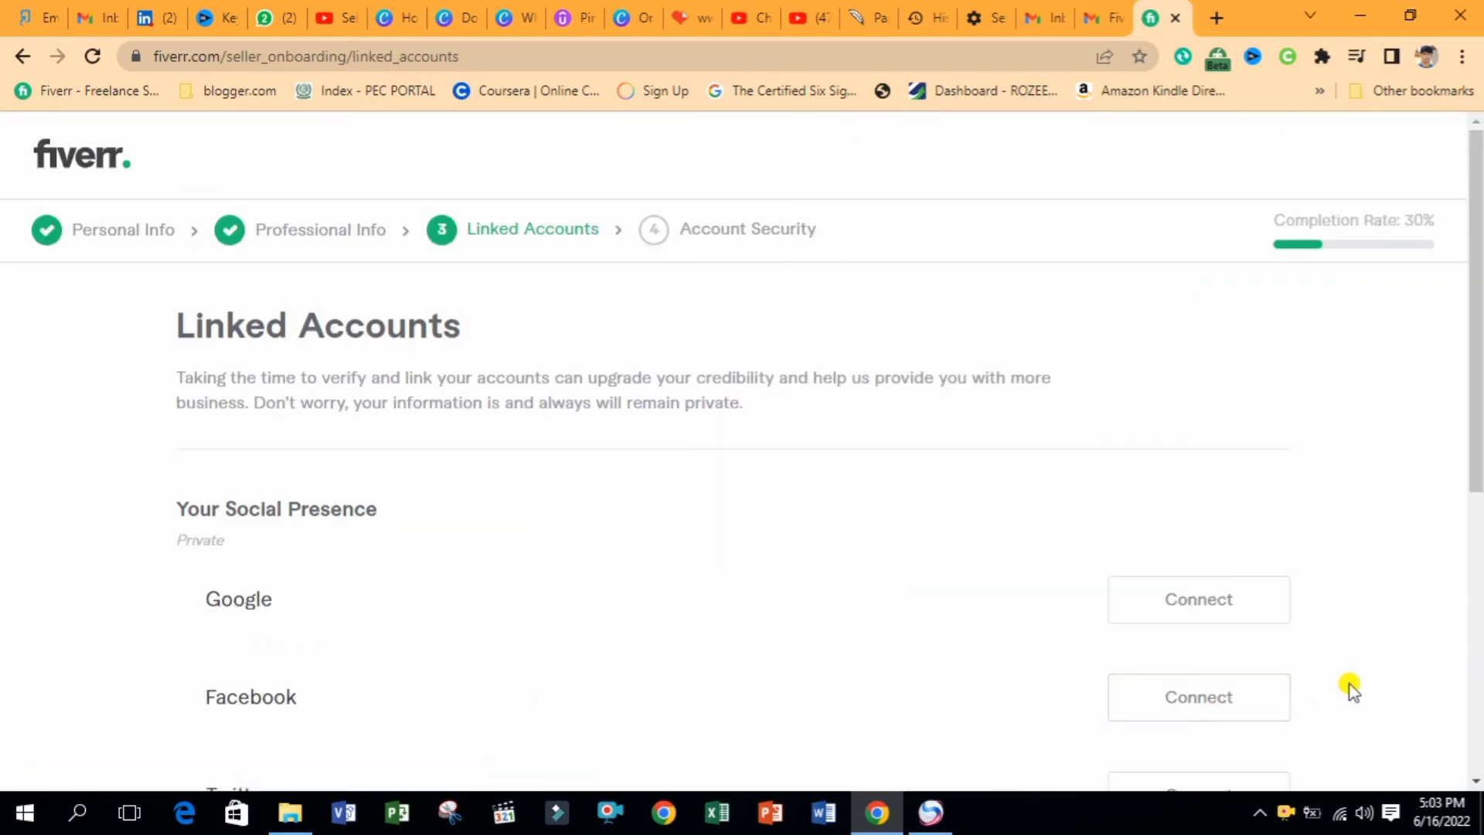
{"action": "left_click_drag", "start_coordinate": [1478, 345], "coordinate": [1478, 464]}
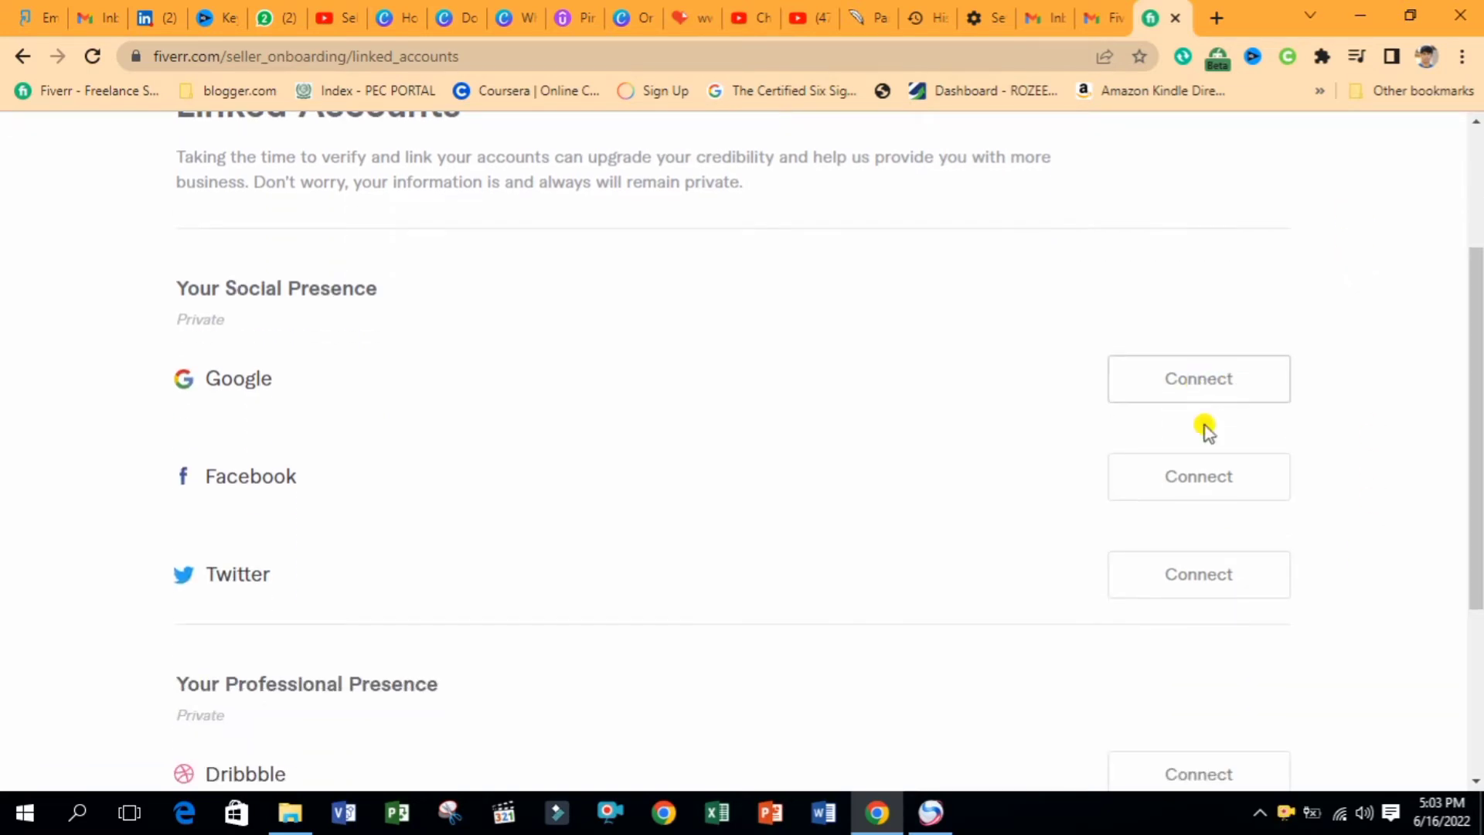
{"action": "left_click", "coordinate": [1188, 369]}
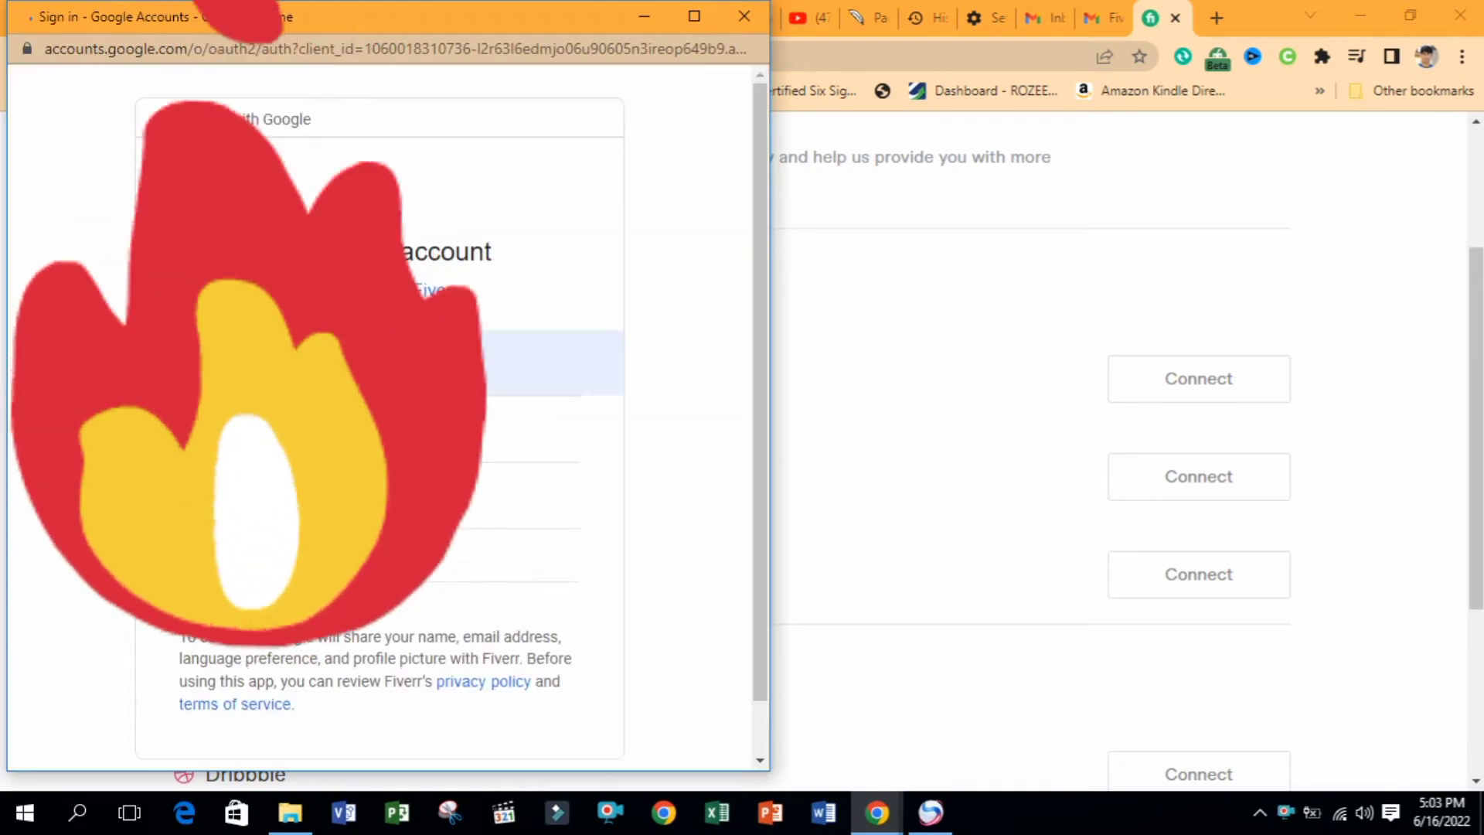
{"action": "left_click", "coordinate": [324, 363]}
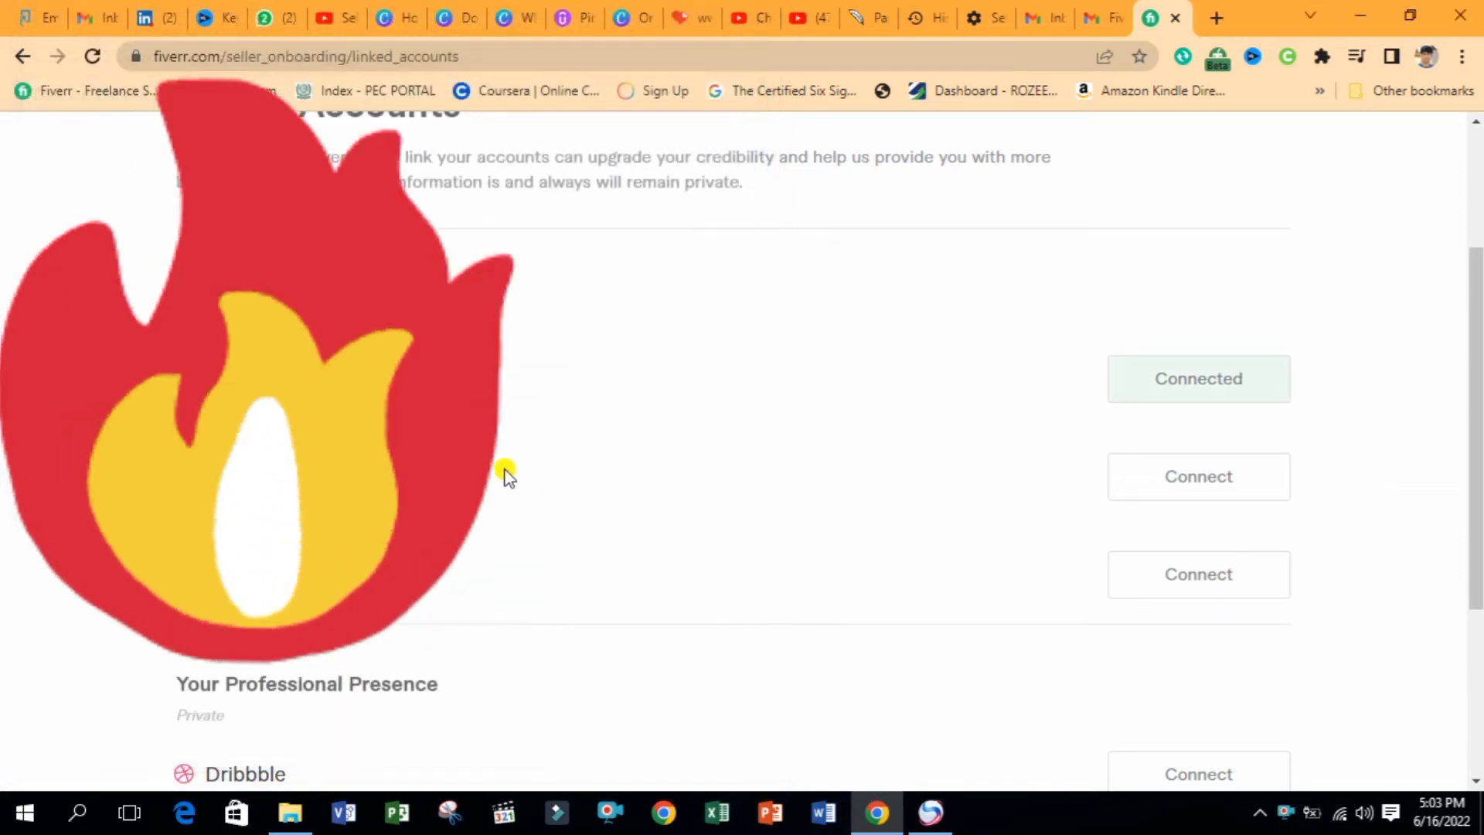
{"action": "left_click_drag", "start_coordinate": [1478, 433], "coordinate": [1477, 595]}
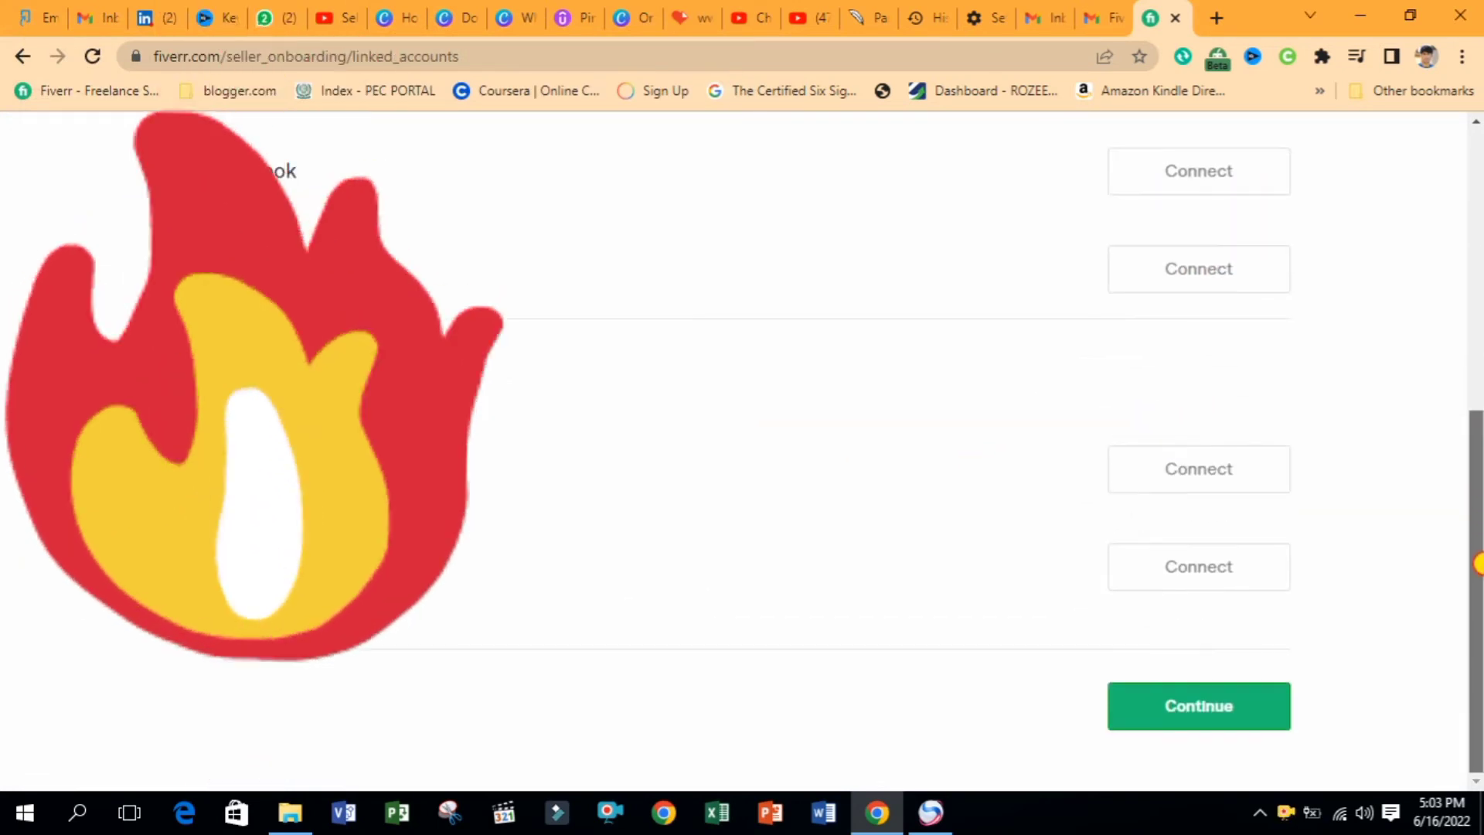
{"action": "left_click", "coordinate": [1193, 725]}
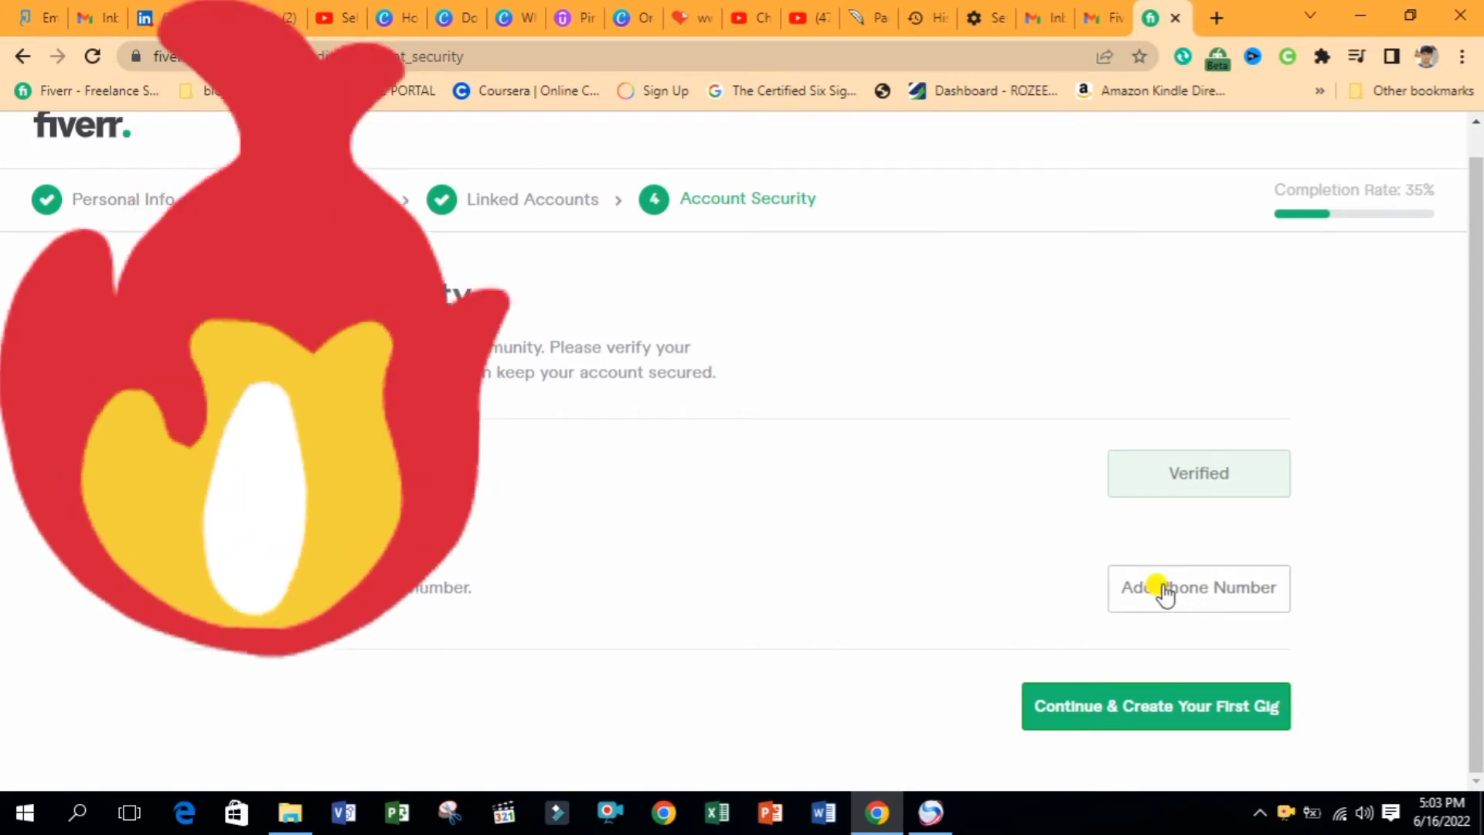
Add the phone number and verify it with the SMS code
{"action": "left_click", "coordinate": [1149, 591]}
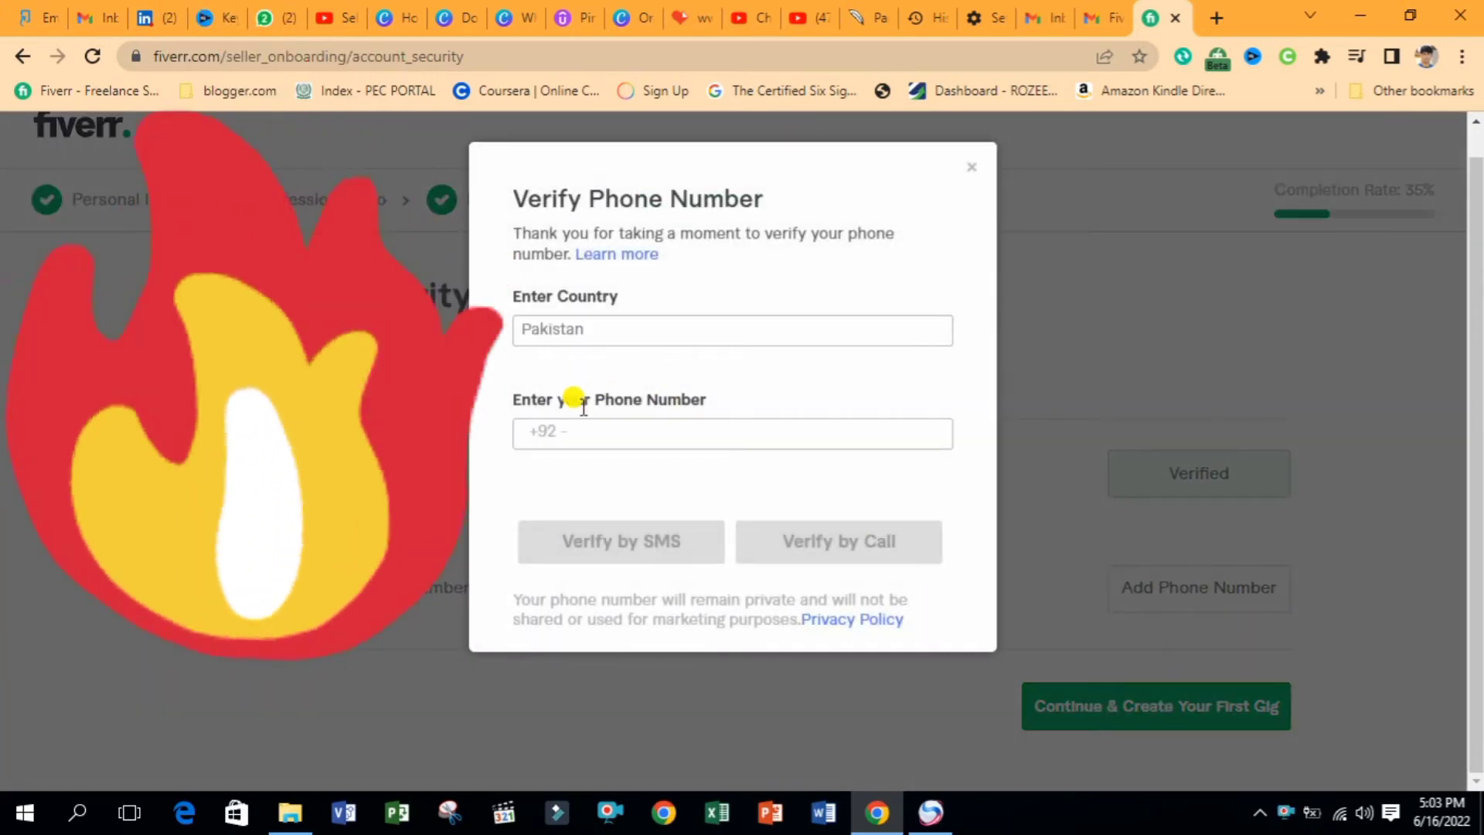
{"action": "left_click", "coordinate": [582, 437]}
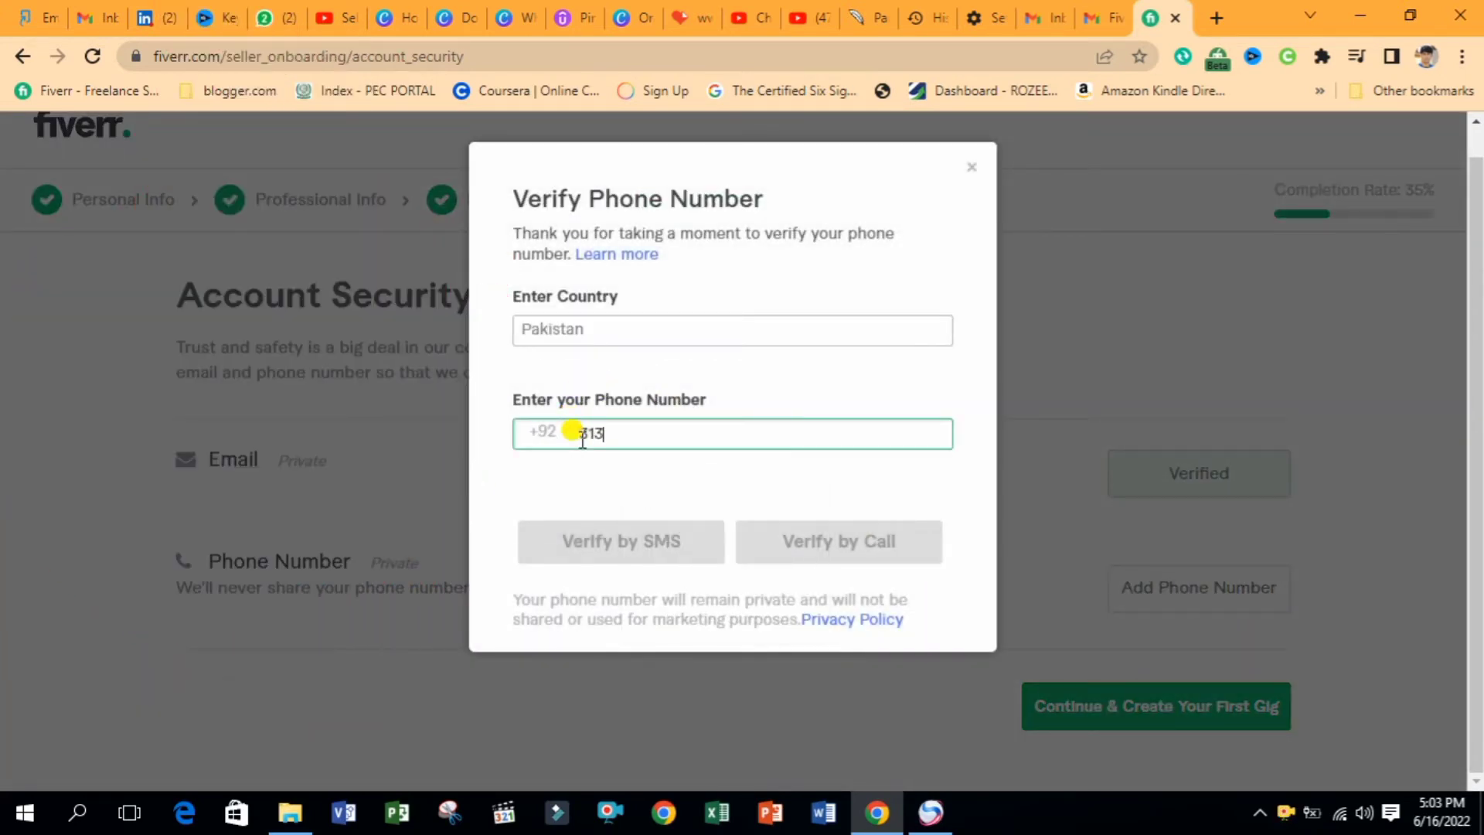
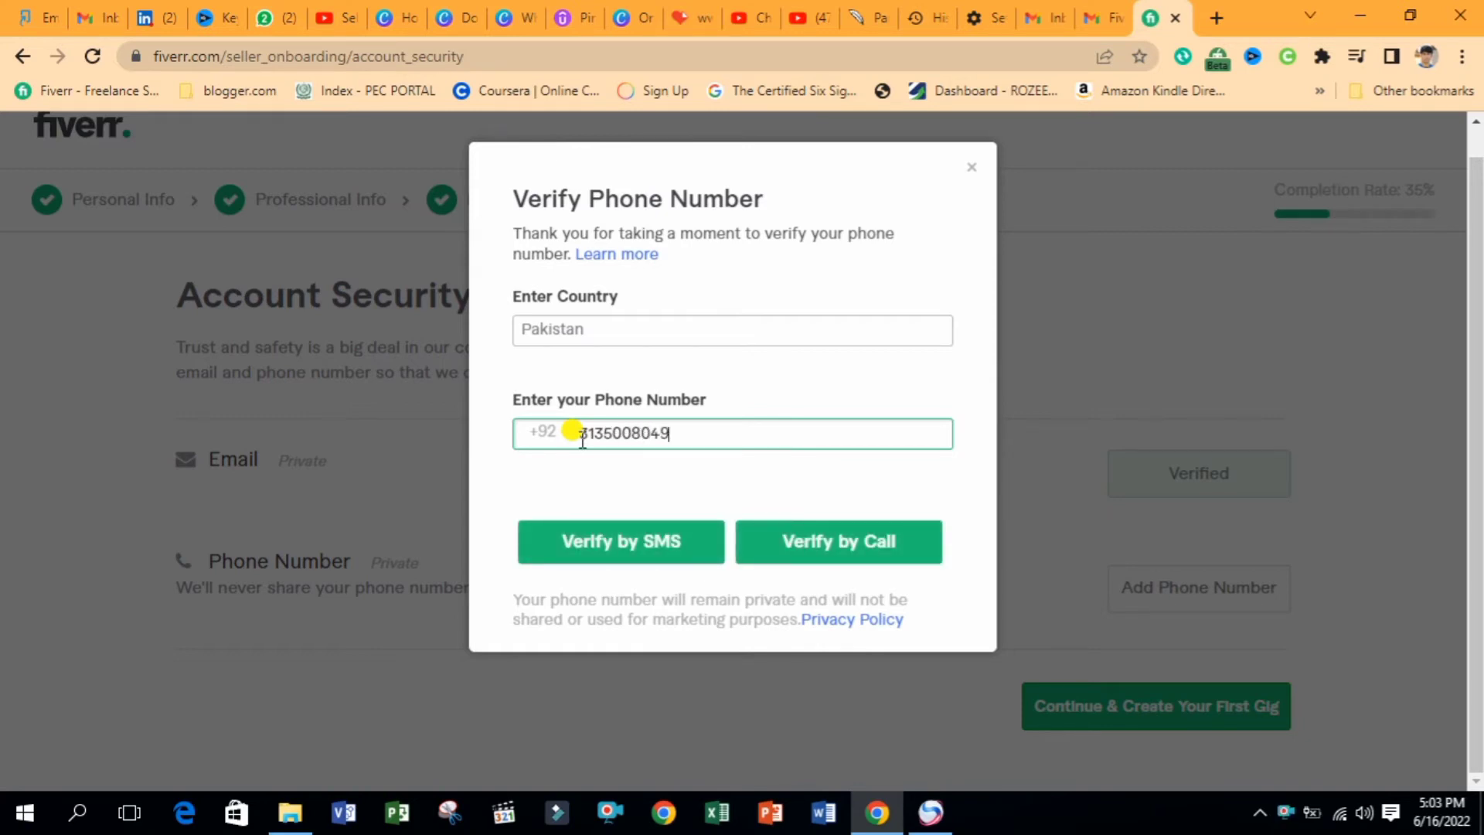
{"action": "left_click", "coordinate": [609, 540]}
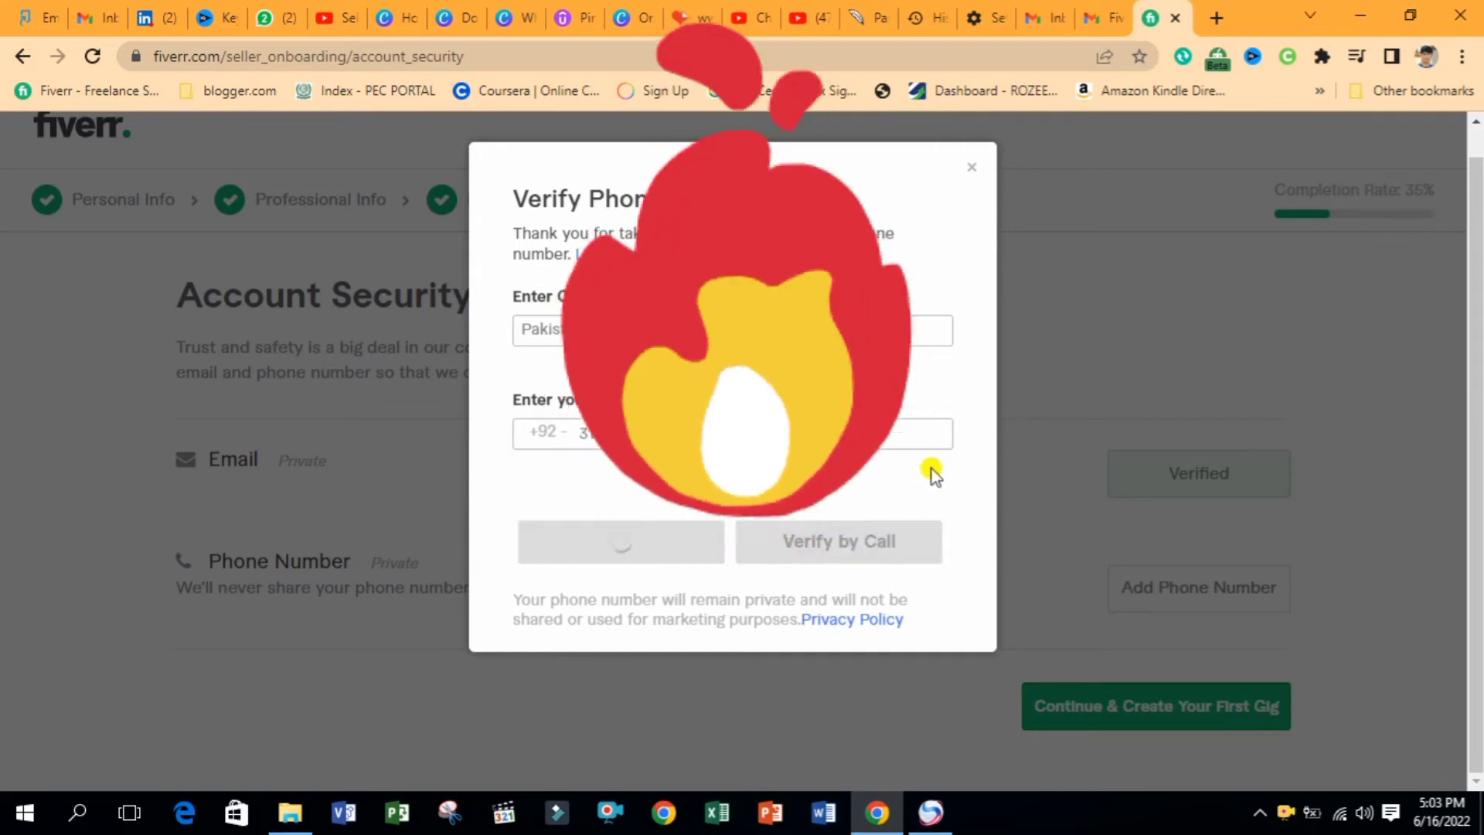
{"action": "left_click", "coordinate": [599, 493]}
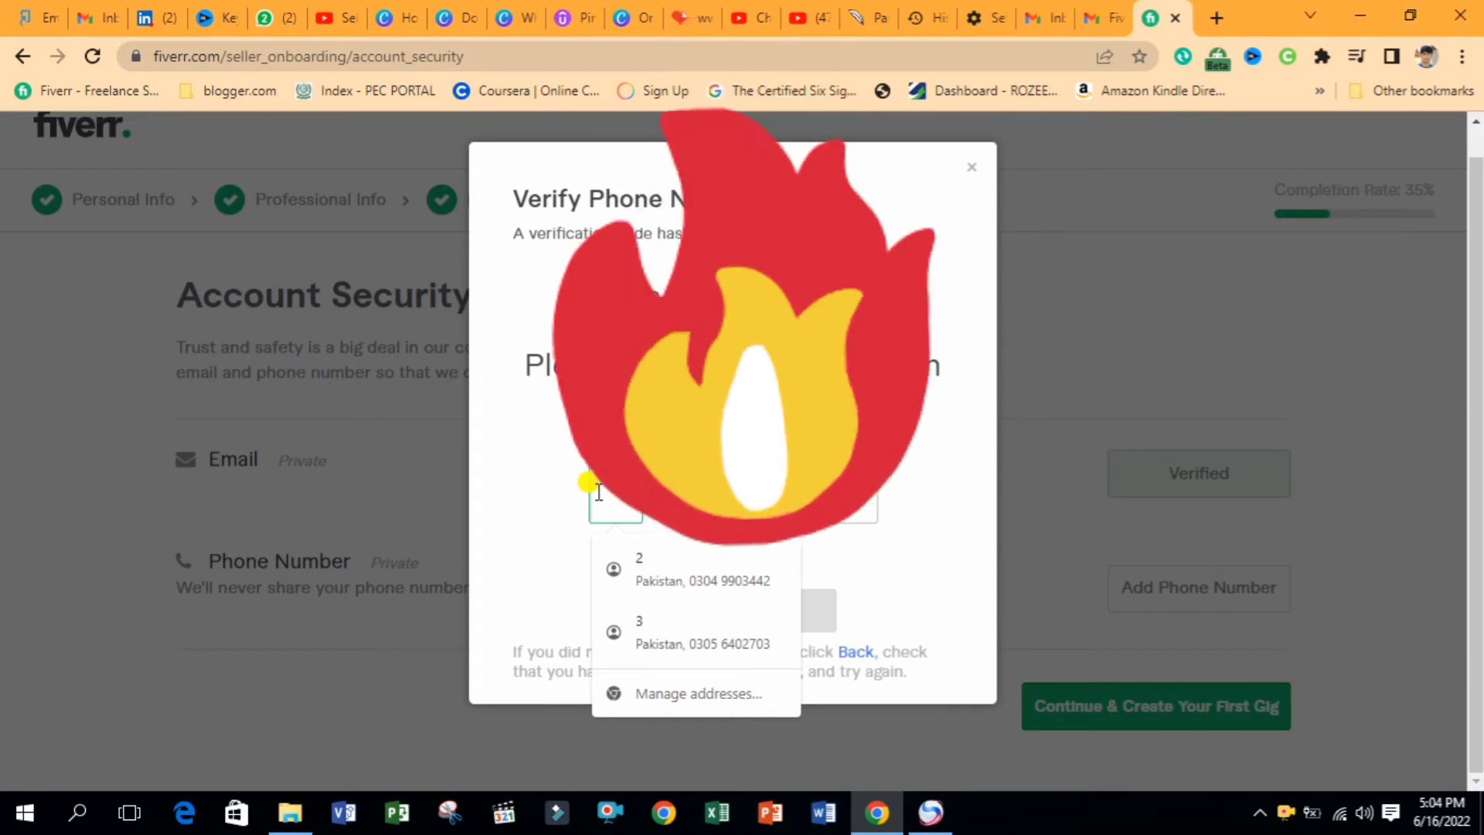
{"action": "type", "text": "4"}
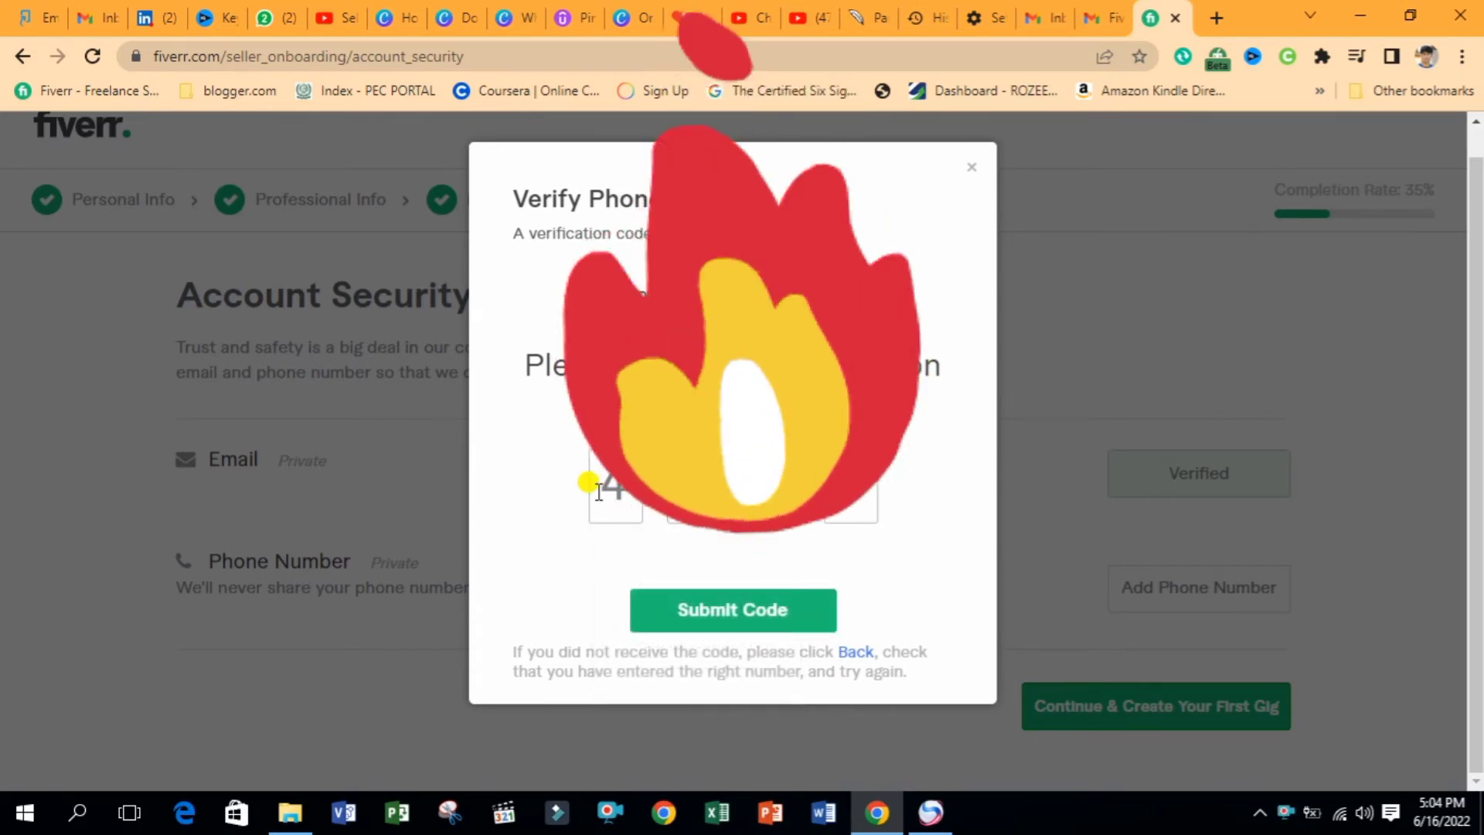
{"action": "left_click", "coordinate": [714, 627]}
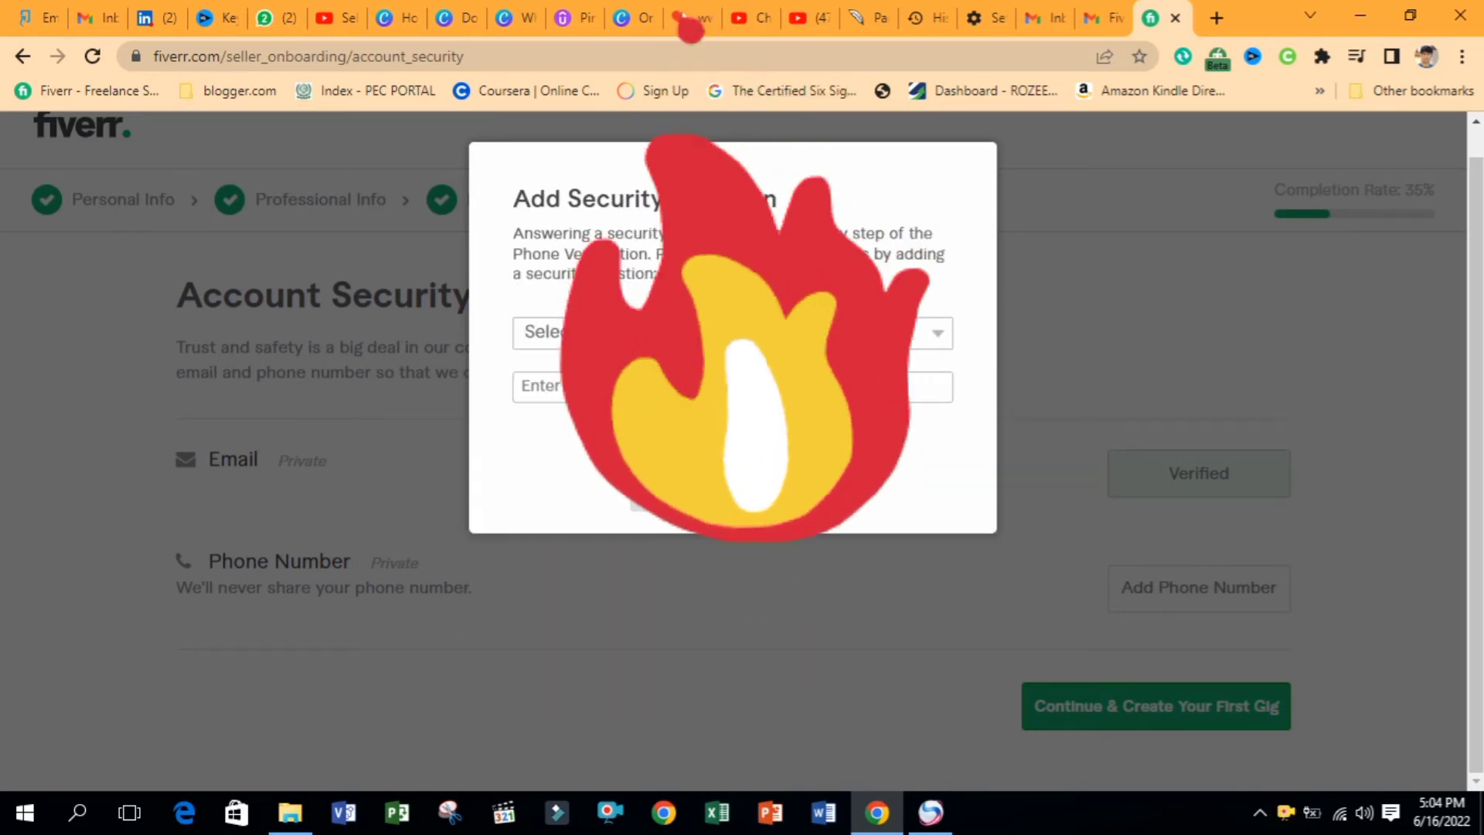
Choose the first security question, enter its answer and confirm the verification
{"action": "left_click", "coordinate": [733, 333]}
{"action": "left_click", "coordinate": [727, 381]}
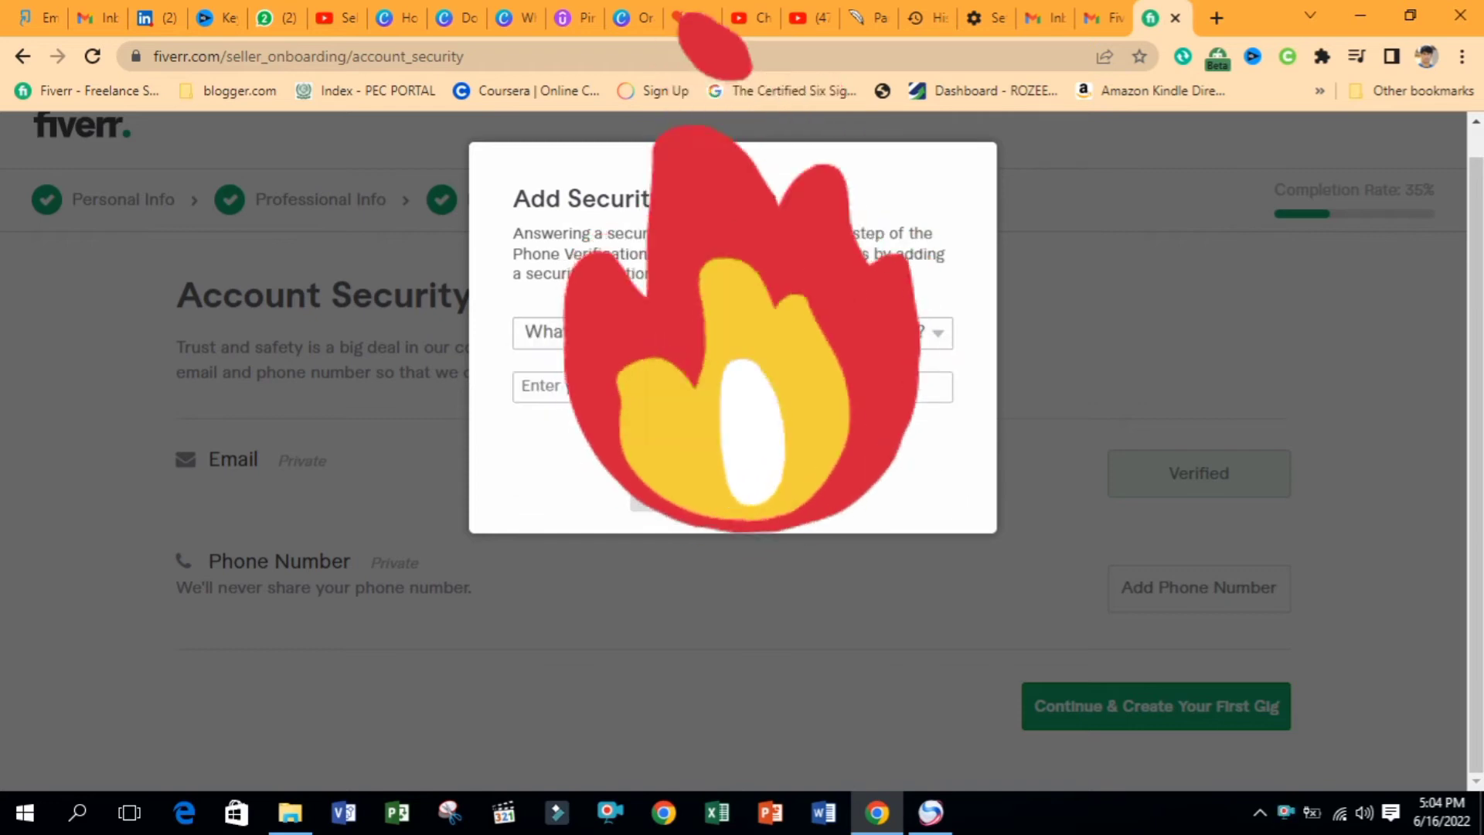
{"action": "left_click", "coordinate": [726, 387]}
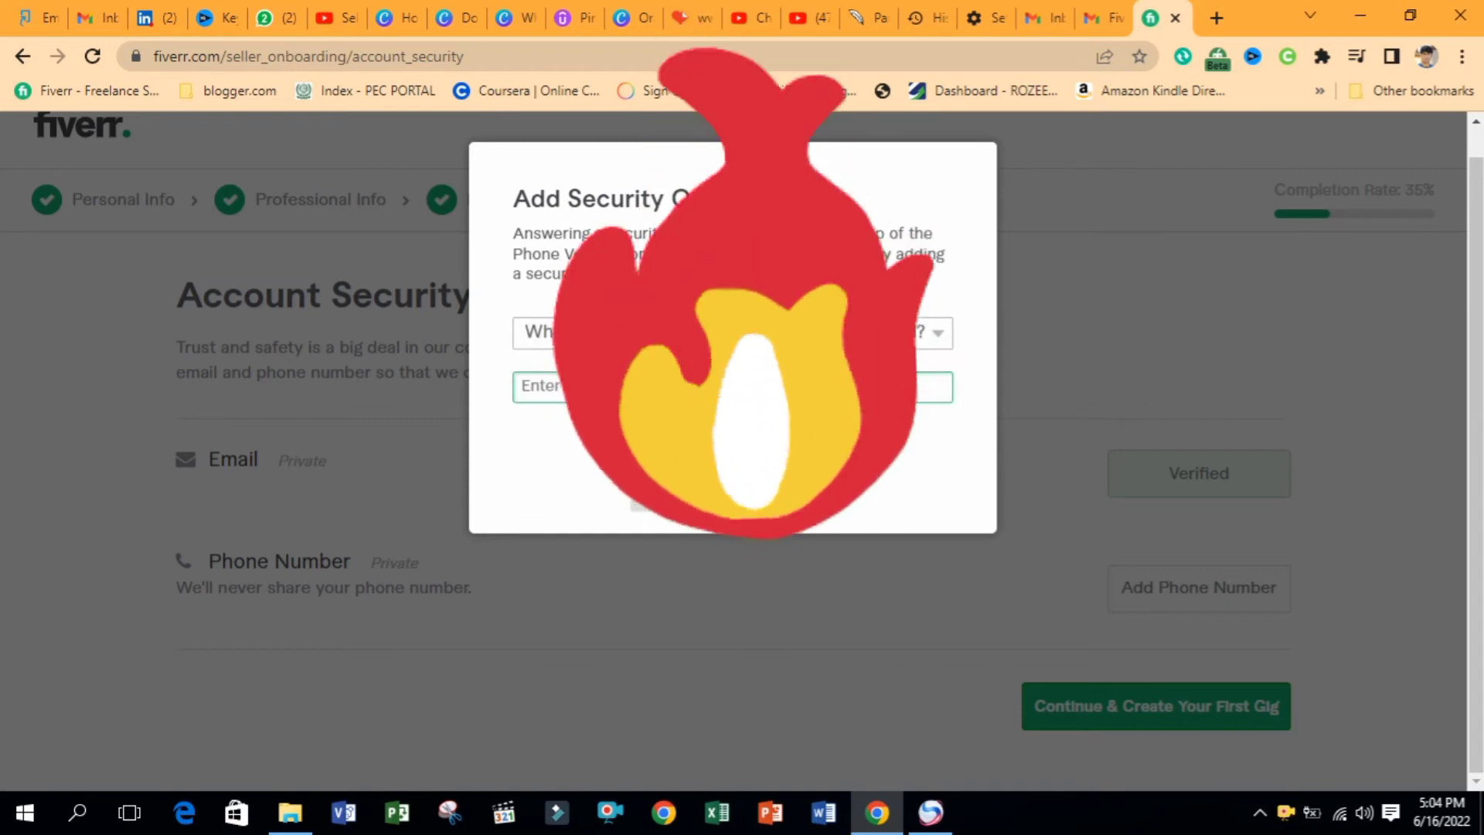
{"action": "type", "text": "Is"}
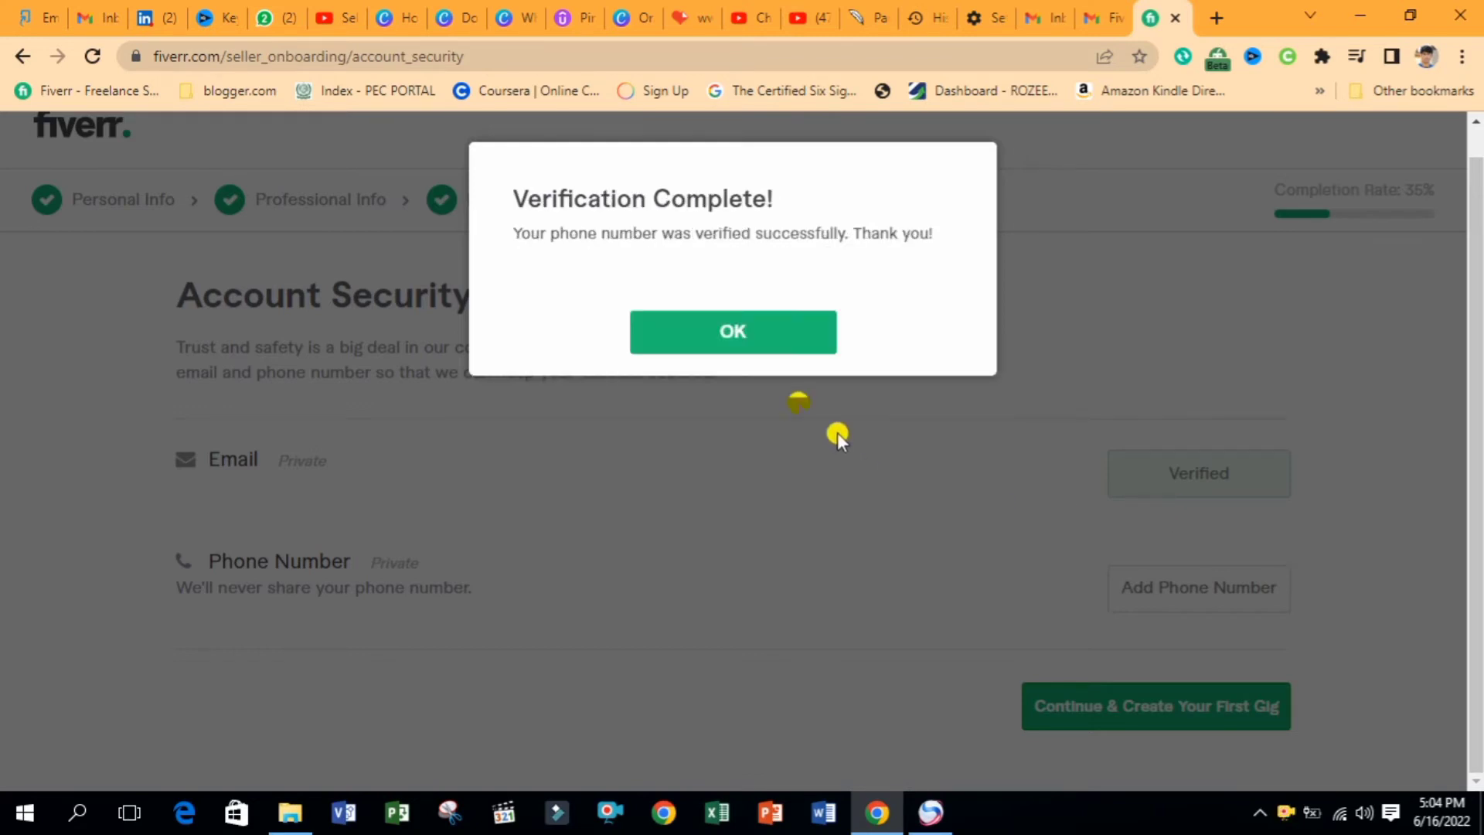
{"action": "left_click", "coordinate": [712, 331]}
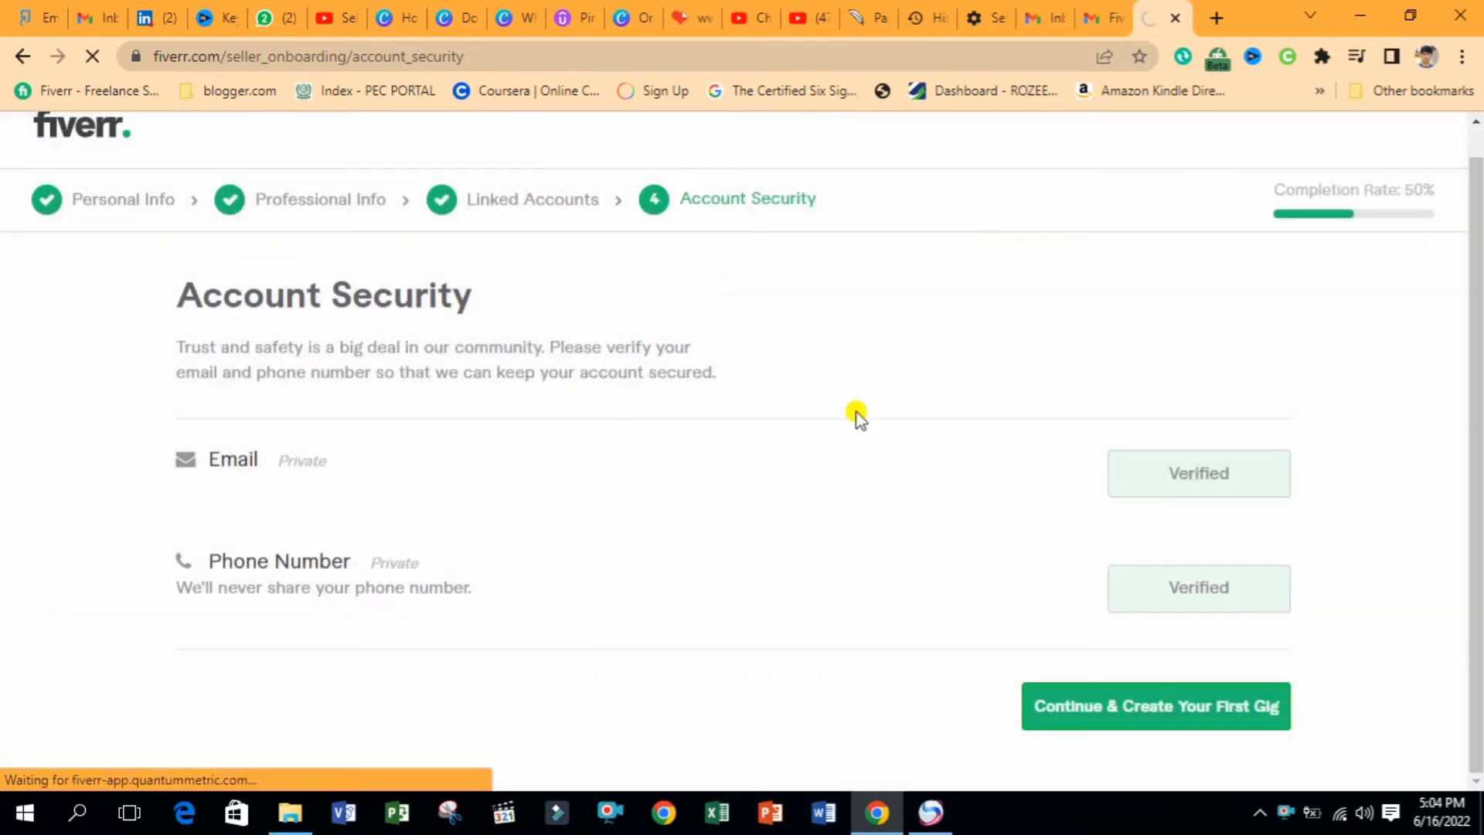
Finish the seller profile, read the 'all set' message and close it to reach the gig Overview
{"action": "left_click", "coordinate": [1211, 707]}
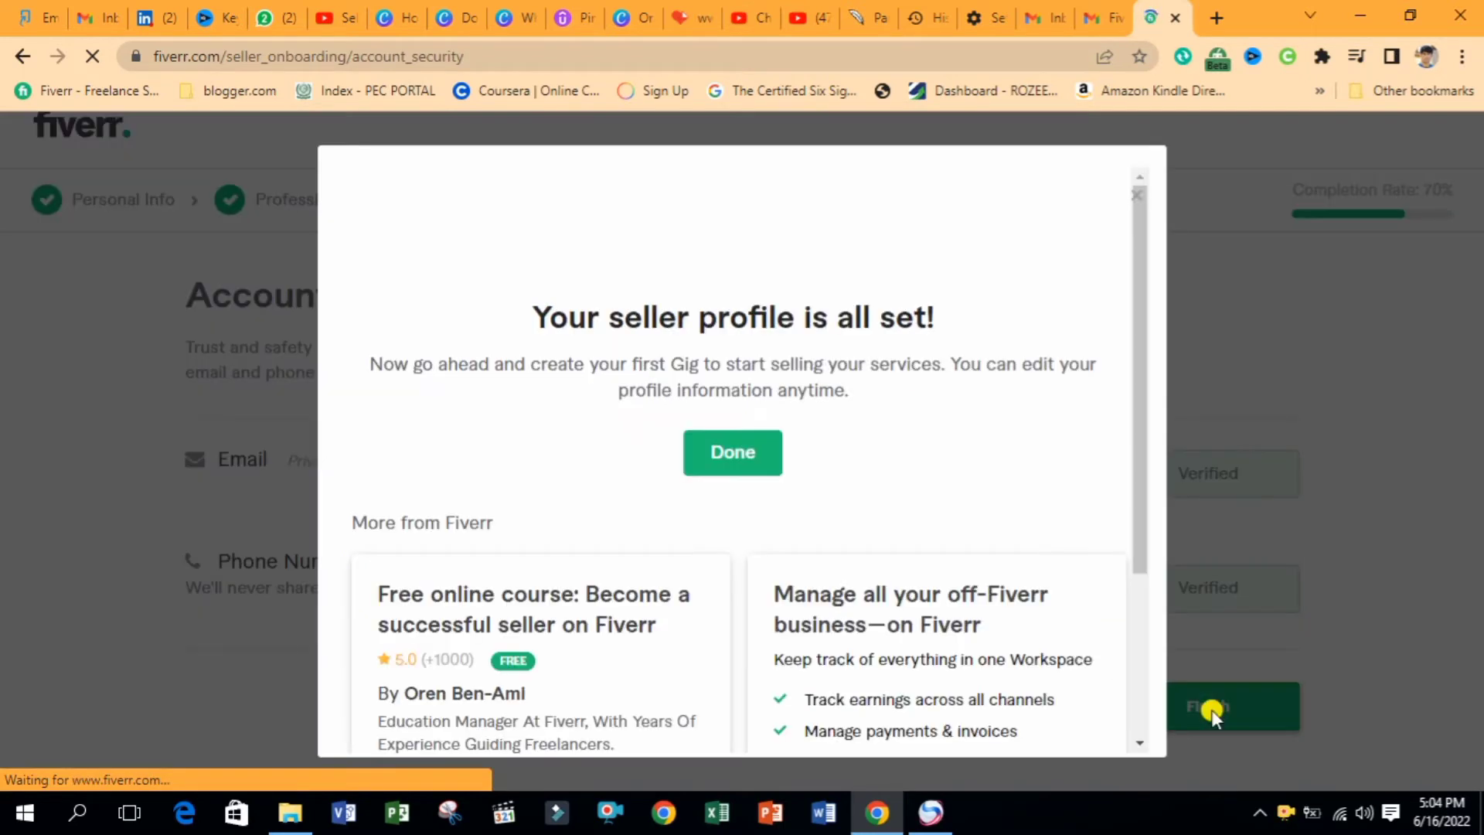
{"action": "left_click_drag", "start_coordinate": [1134, 499], "coordinate": [1139, 440]}
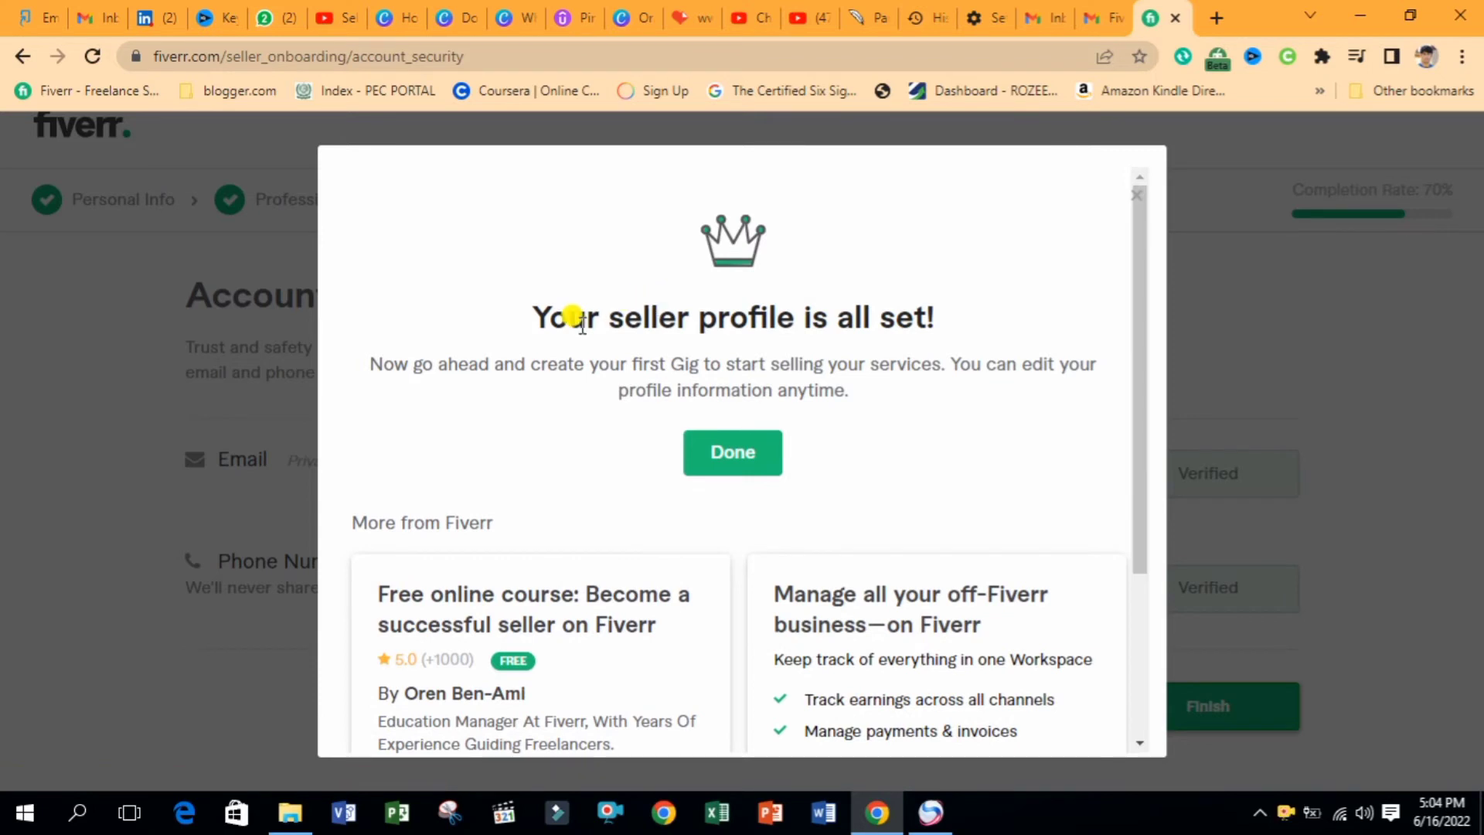
{"action": "left_click_drag", "start_coordinate": [518, 321], "coordinate": [919, 329]}
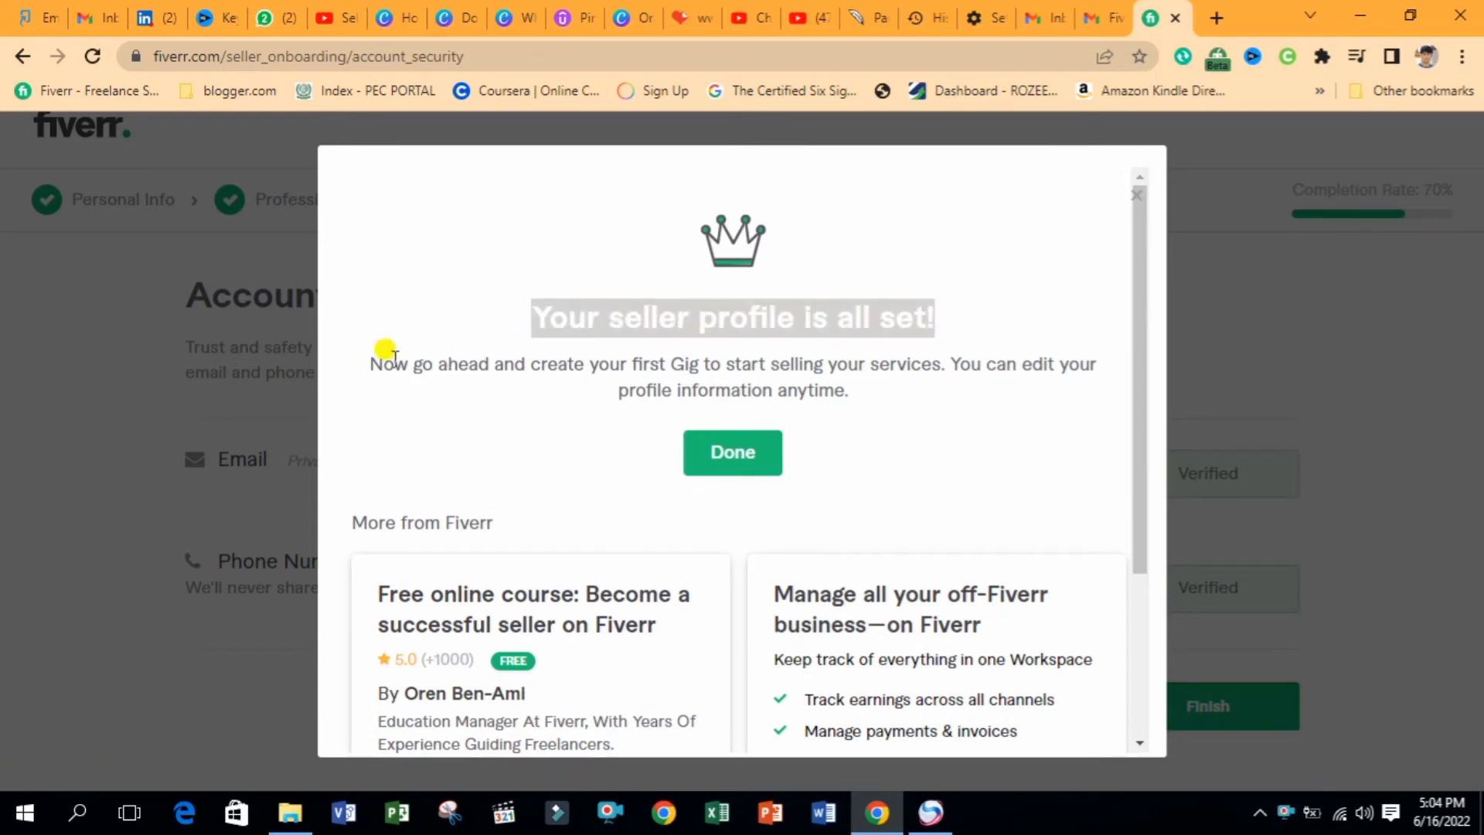
{"action": "left_click_drag", "start_coordinate": [371, 363], "coordinate": [886, 400]}
{"action": "left_click", "coordinate": [715, 456]}
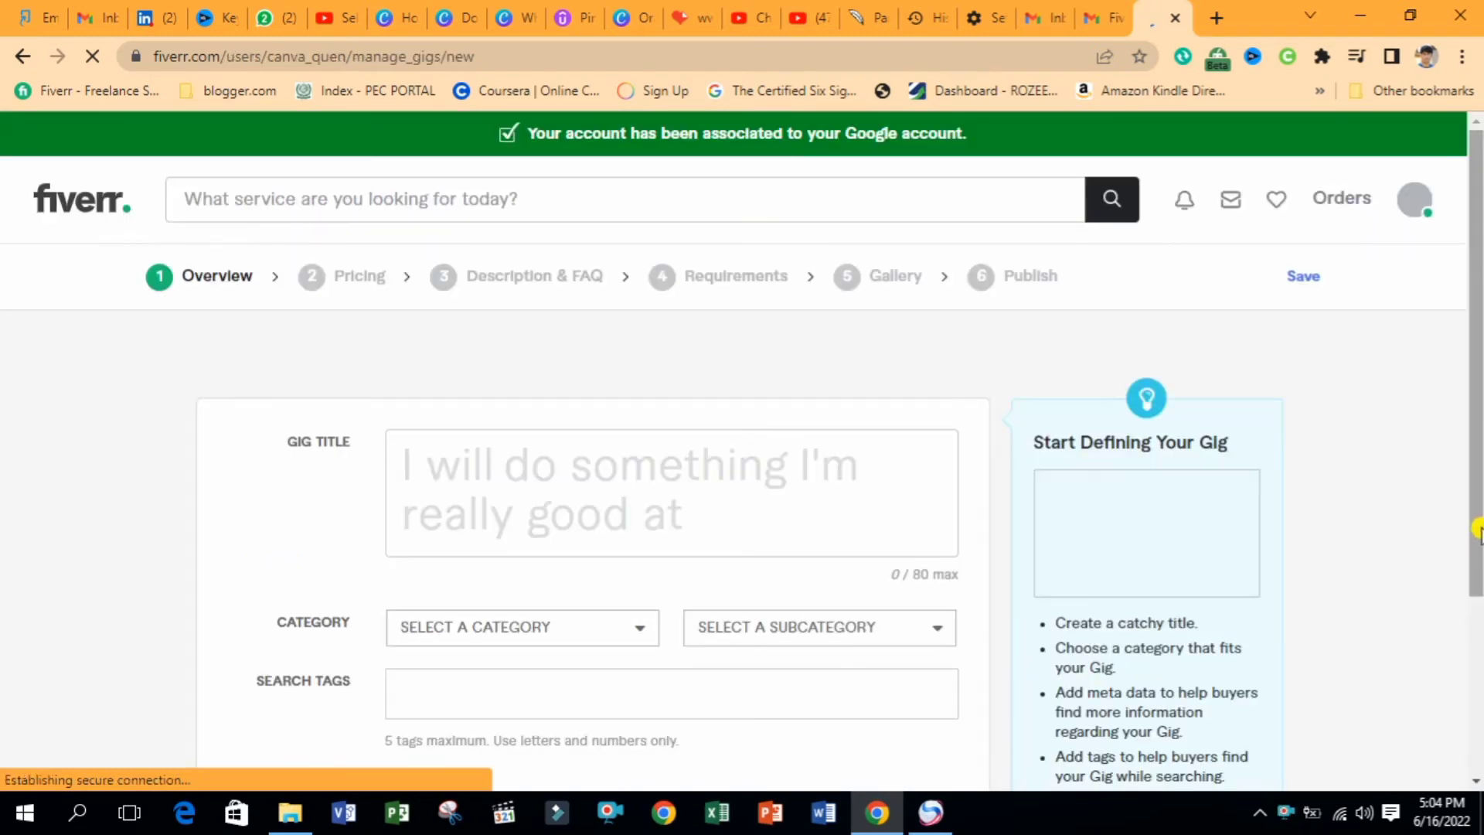
Paste the gig title and set category Graphics & Design, Social Media Design, service Social Posts & Banners
{"action": "left_click", "coordinate": [1185, 206]}
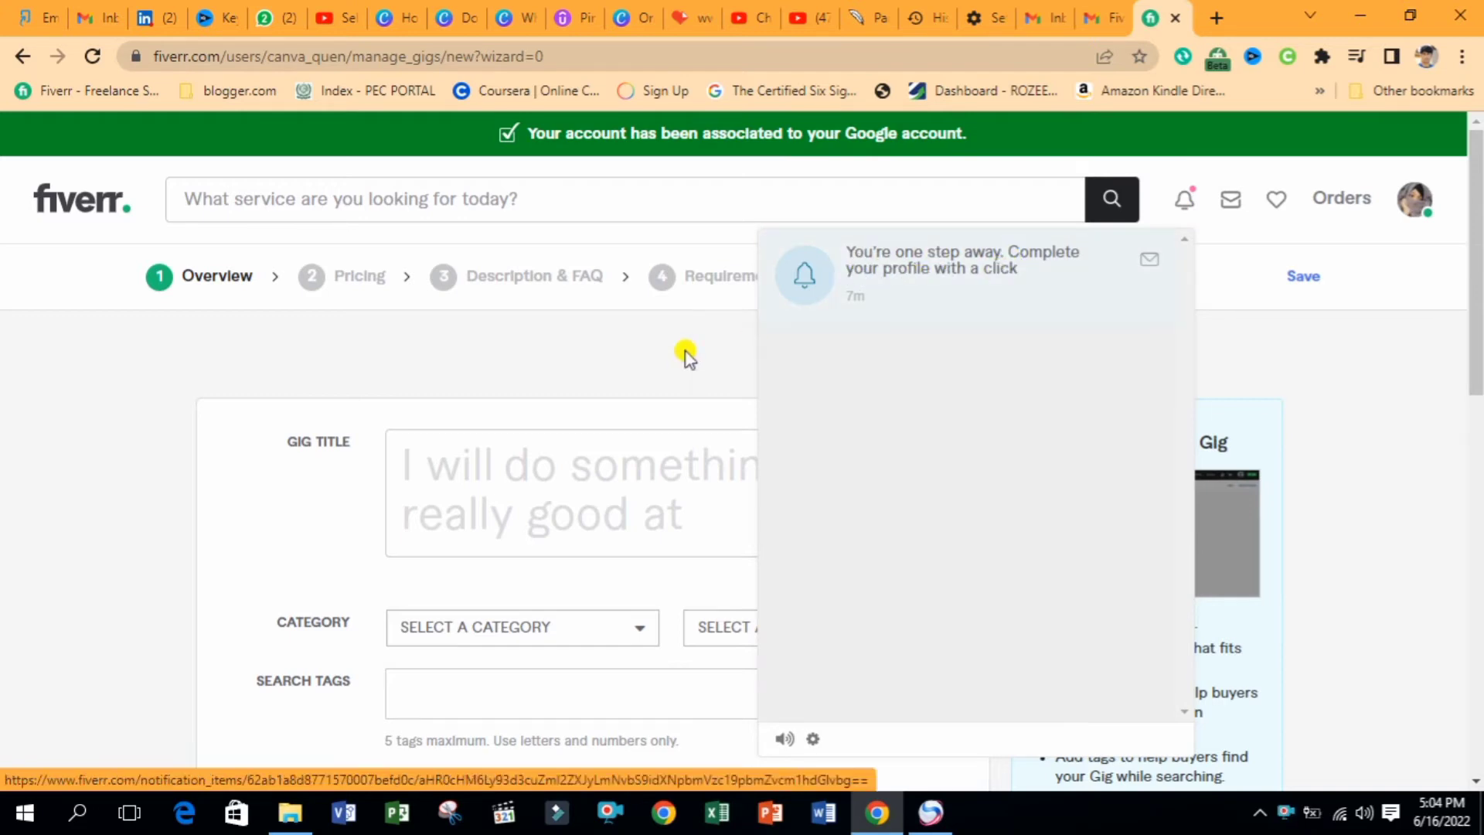
{"action": "left_click", "coordinate": [517, 480]}
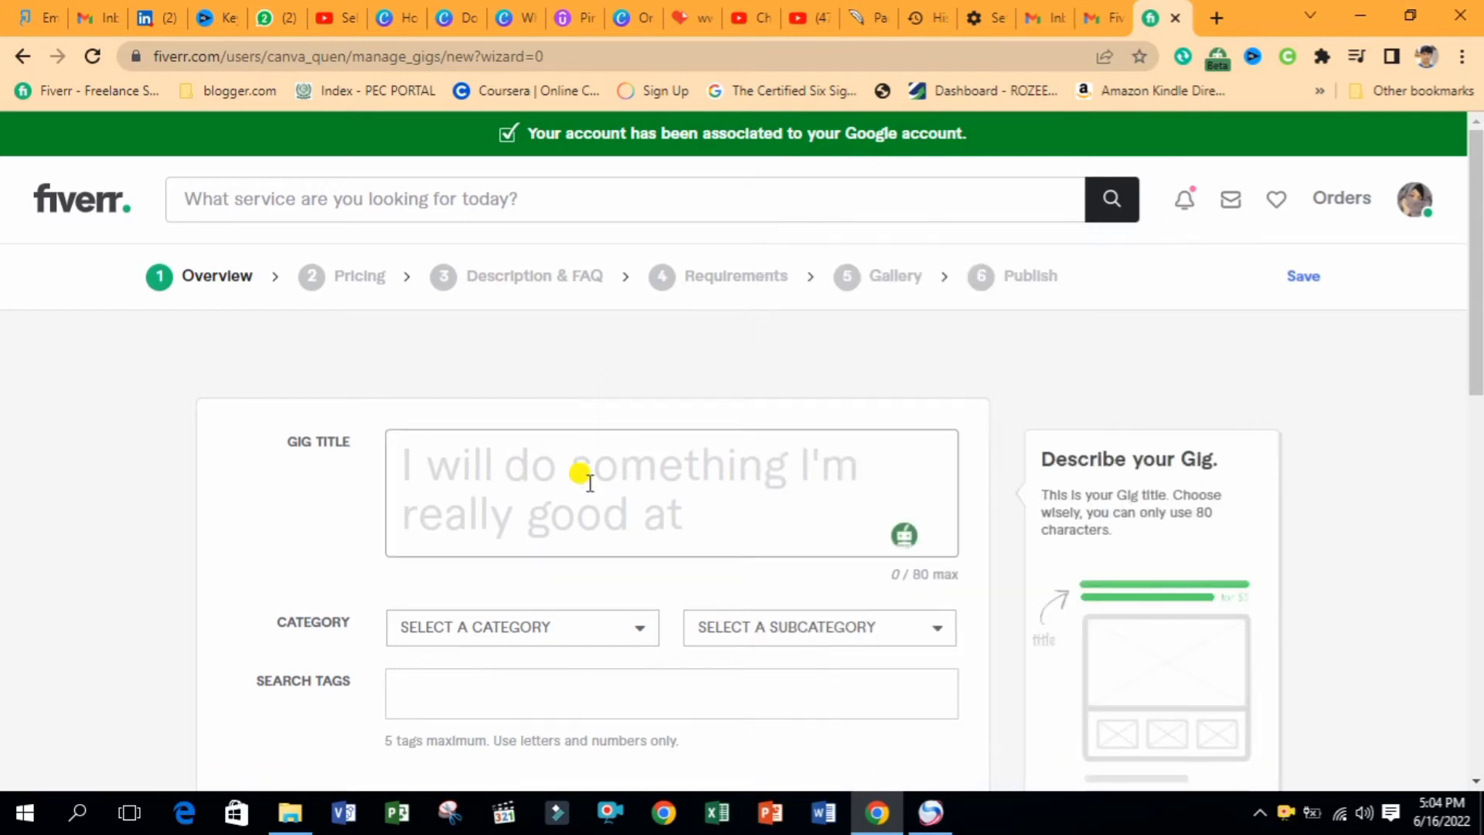
{"action": "type", "text": "design anything in canva pro"}
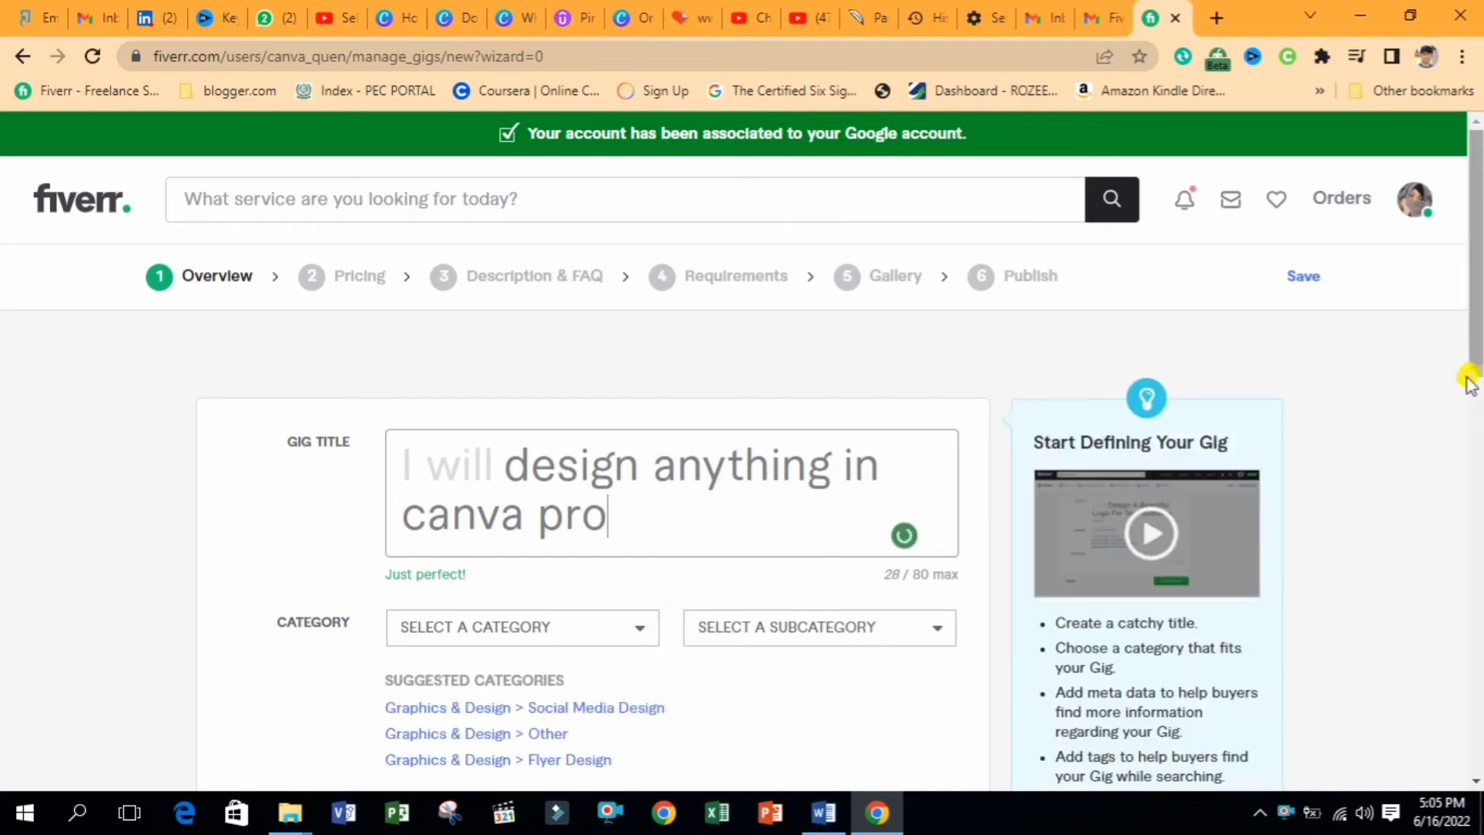
{"action": "scroll", "coordinate": [1469, 380], "scroll_direction": "down", "scroll_amount": 3}
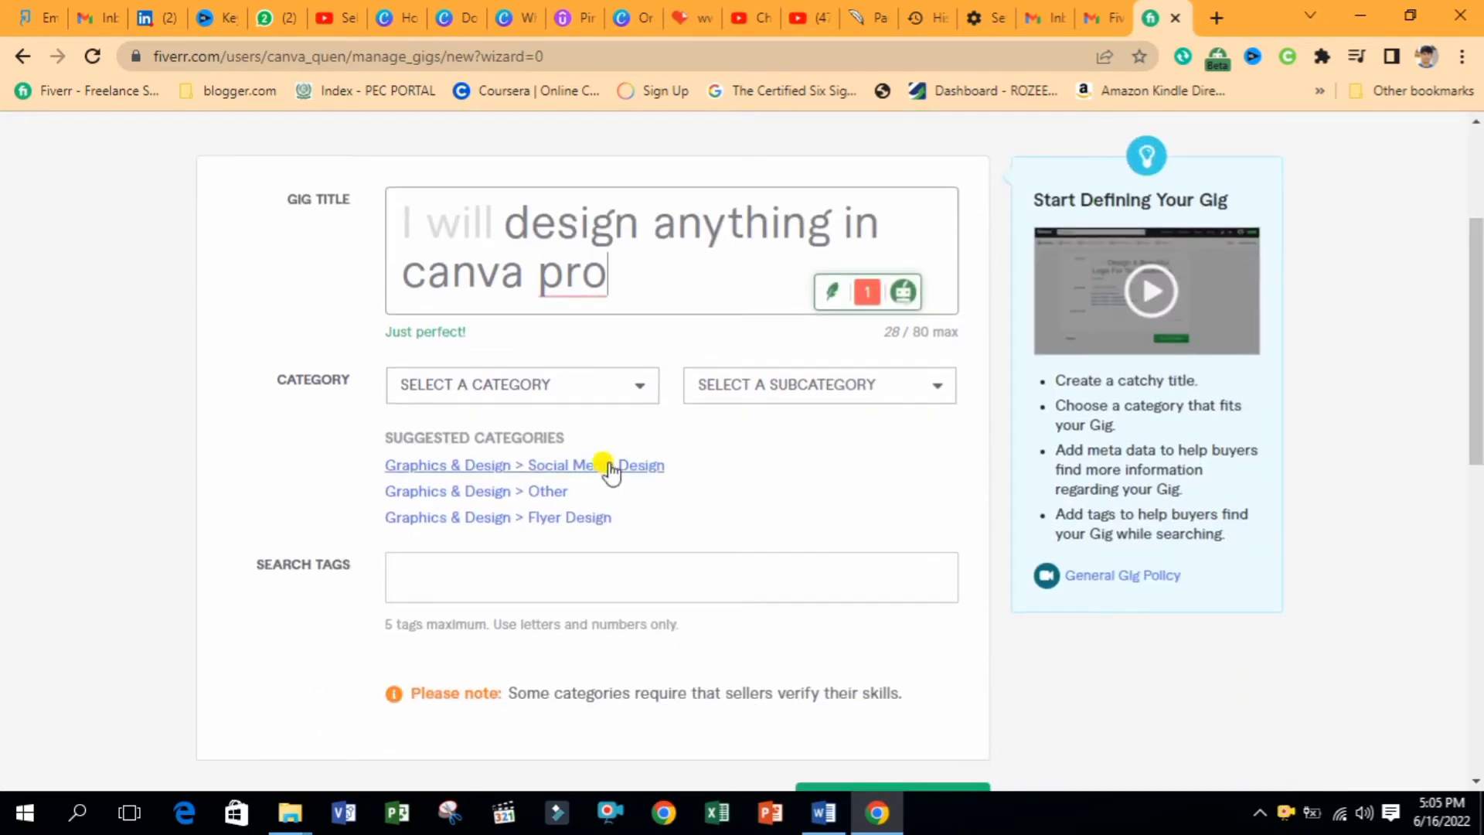
{"action": "left_click", "coordinate": [538, 468]}
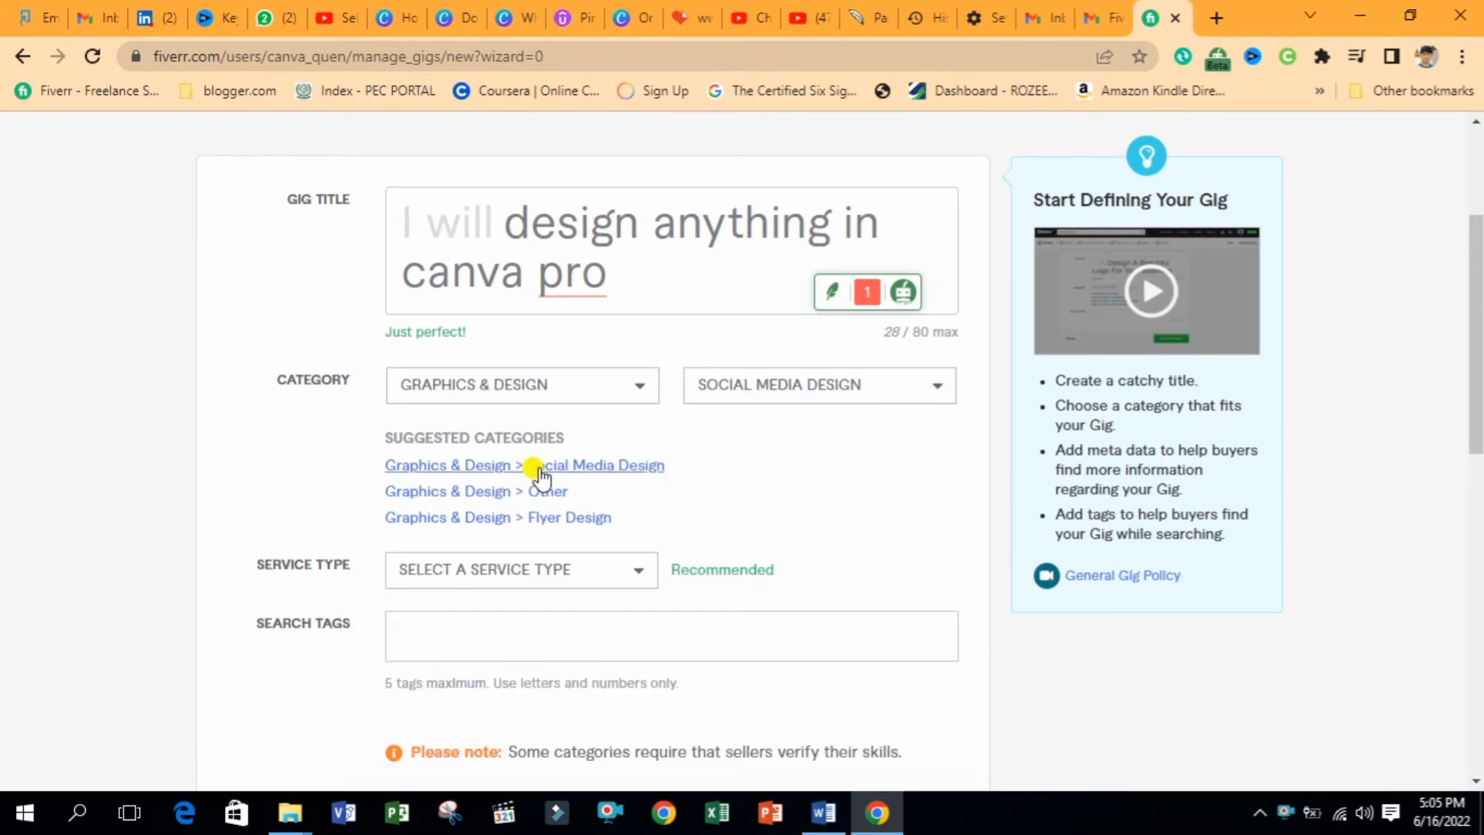
{"action": "left_click", "coordinate": [603, 569]}
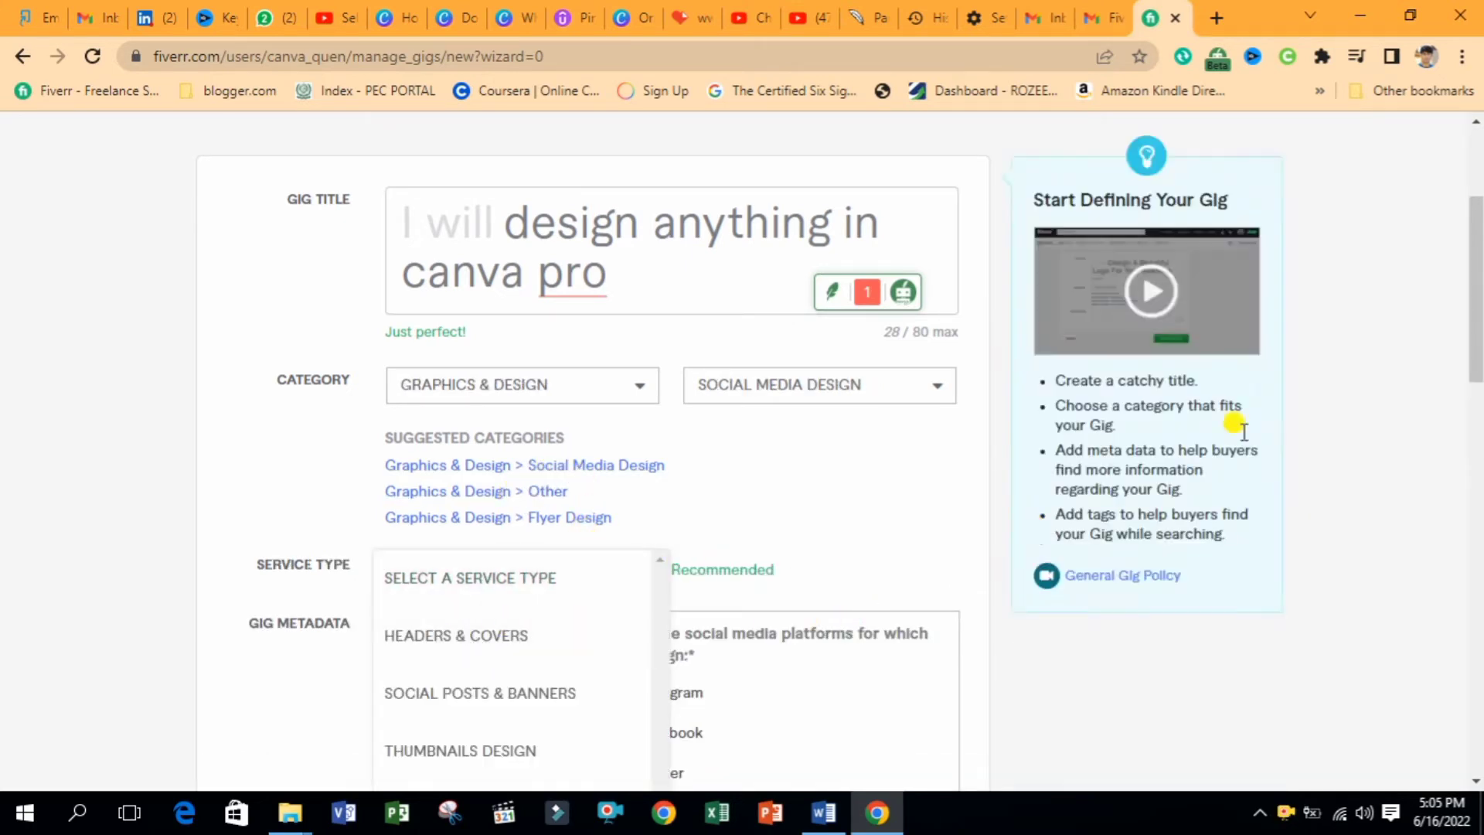
{"action": "left_click_drag", "start_coordinate": [1471, 324], "coordinate": [1467, 405]}
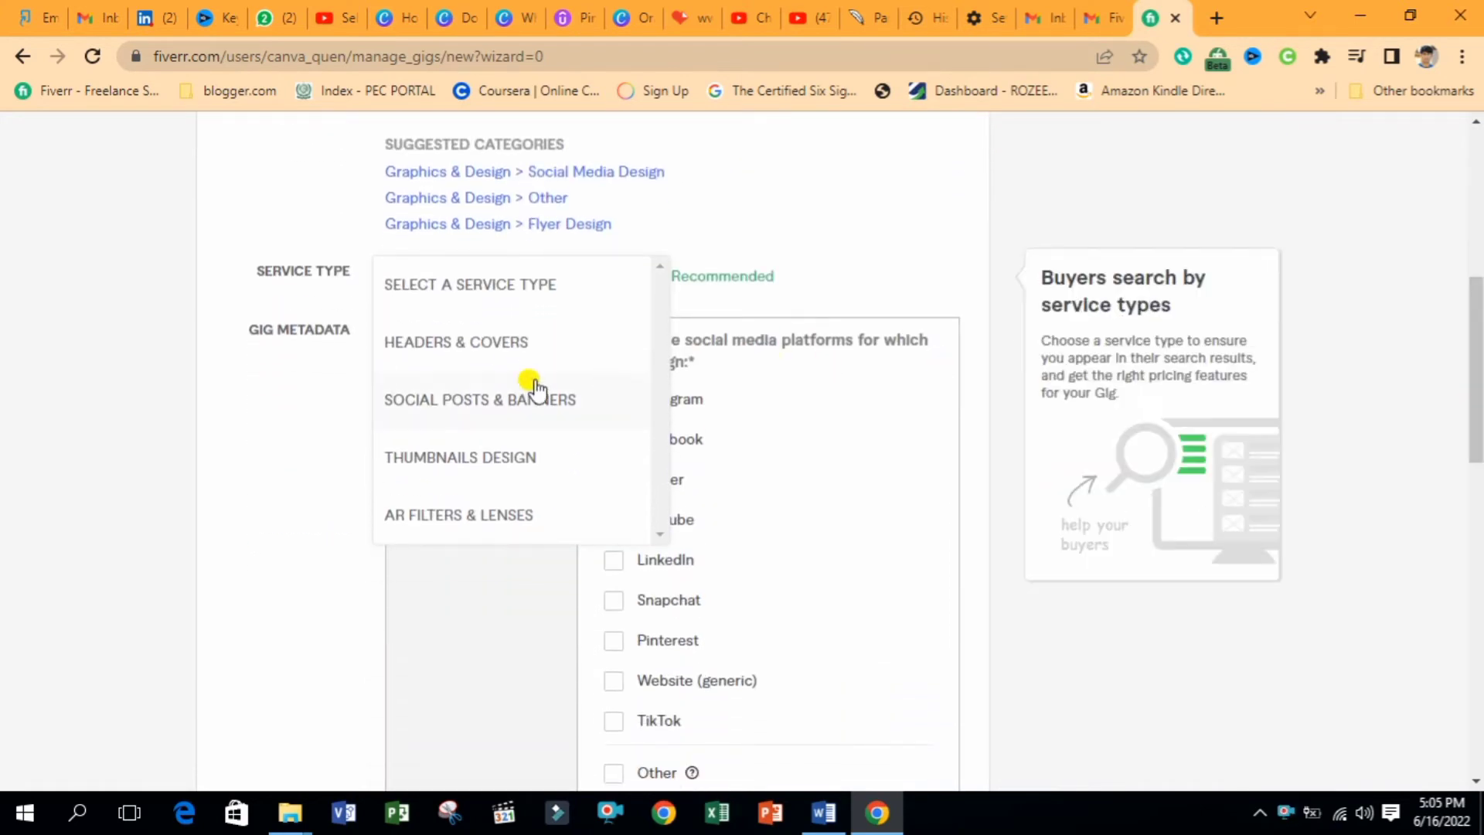
{"action": "left_click", "coordinate": [459, 403]}
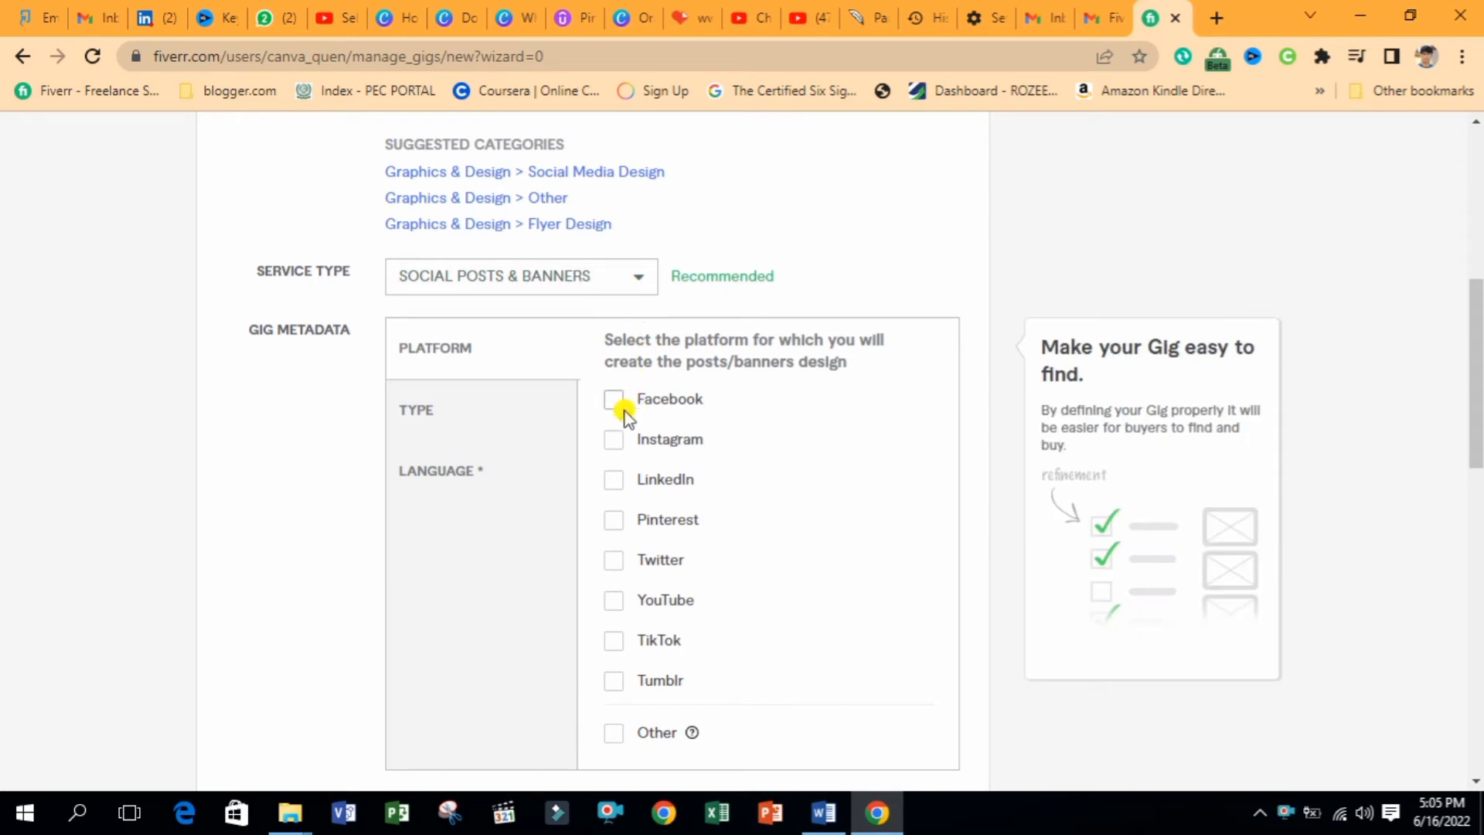
Mark Facebook, Instagram, LinkedIn, Twitter and TikTok as supported platforms
{"action": "left_click", "coordinate": [614, 410]}
{"action": "left_click", "coordinate": [614, 440]}
{"action": "left_click", "coordinate": [613, 479]}
{"action": "left_click", "coordinate": [614, 558]}
{"action": "left_click", "coordinate": [614, 640]}
Mark Advertisements, Social media carousel, Infographic and Quotes as post types
{"action": "left_click", "coordinate": [418, 416]}
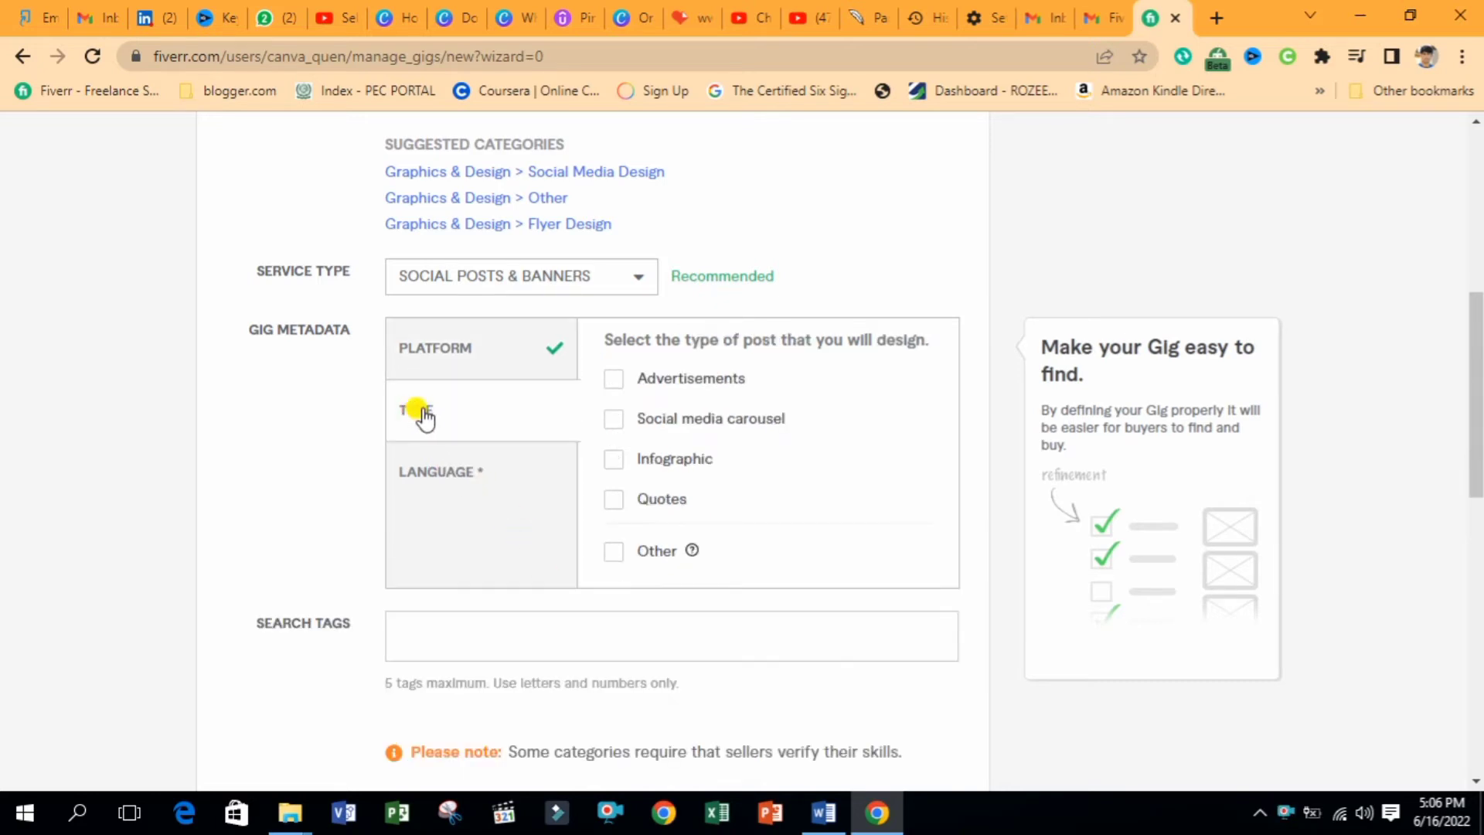
{"action": "left_click", "coordinate": [635, 379]}
{"action": "left_click", "coordinate": [616, 421]}
{"action": "left_click", "coordinate": [613, 461]}
{"action": "left_click", "coordinate": [614, 499]}
Tick English and Urdu as post languages, then glance at the Word notes
{"action": "left_click", "coordinate": [501, 487]}
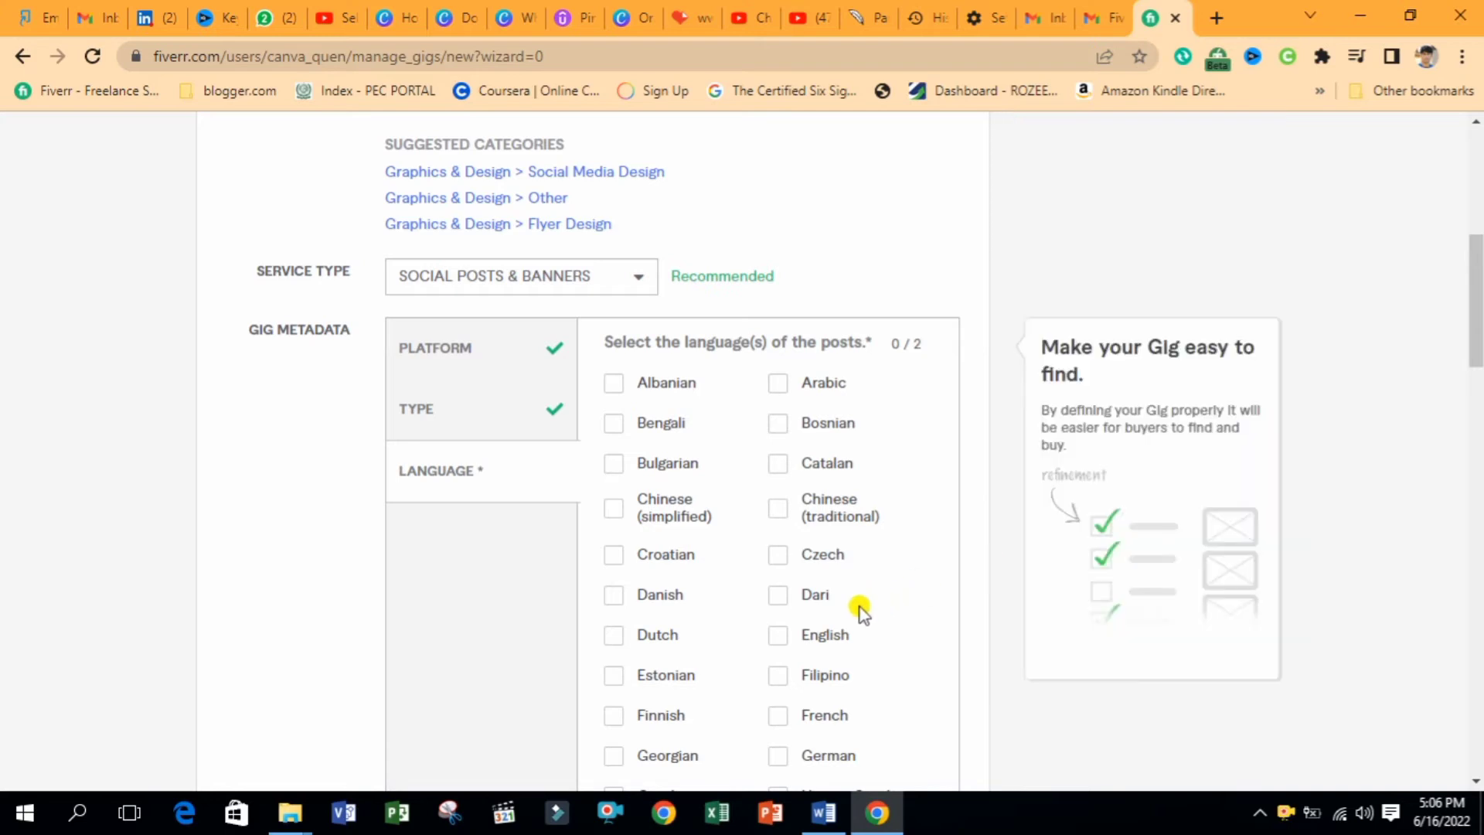
{"action": "left_click", "coordinate": [775, 635]}
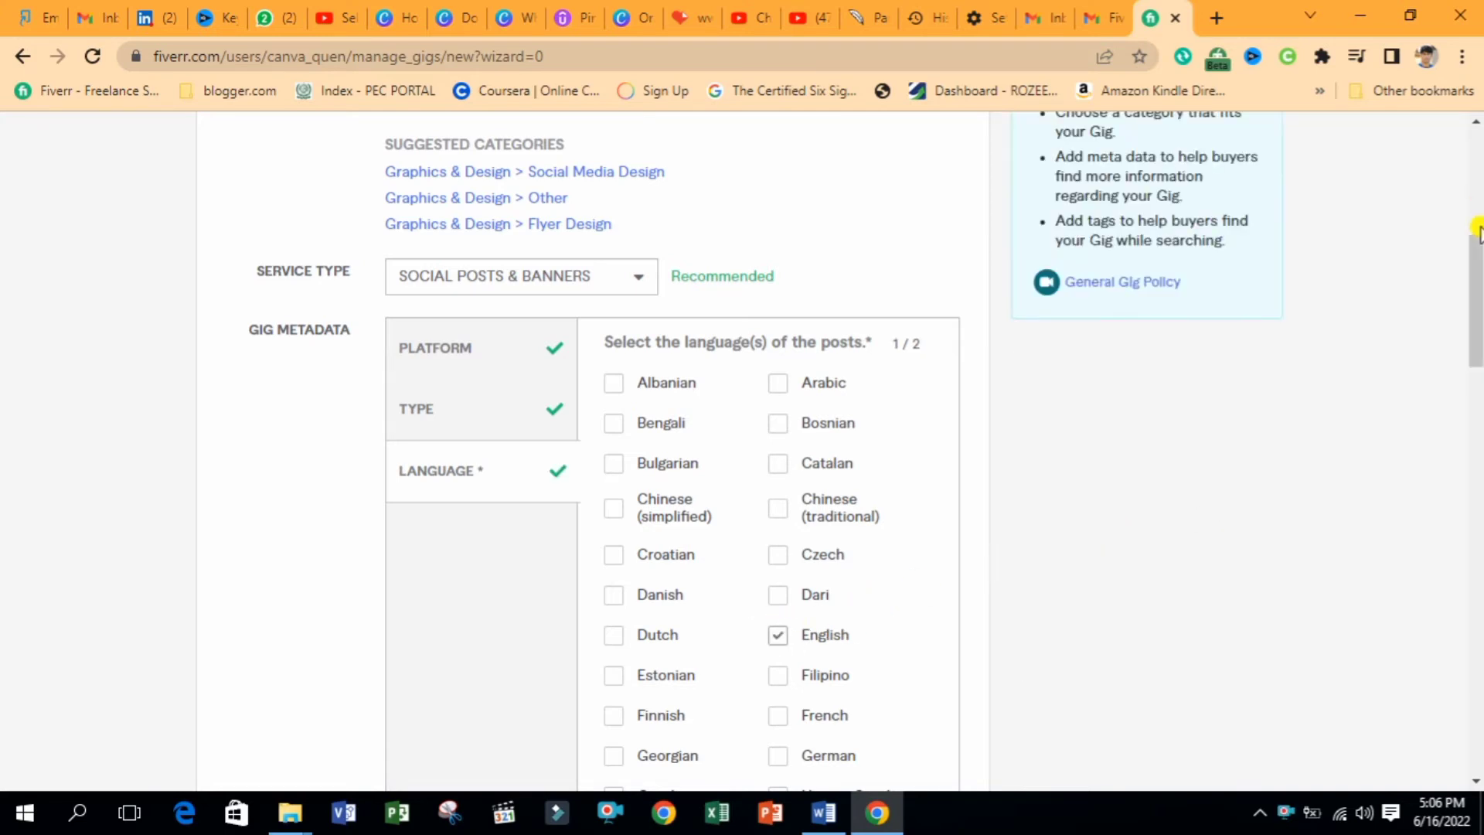
{"action": "scroll", "coordinate": [1476, 232], "scroll_direction": "down", "scroll_amount": 9}
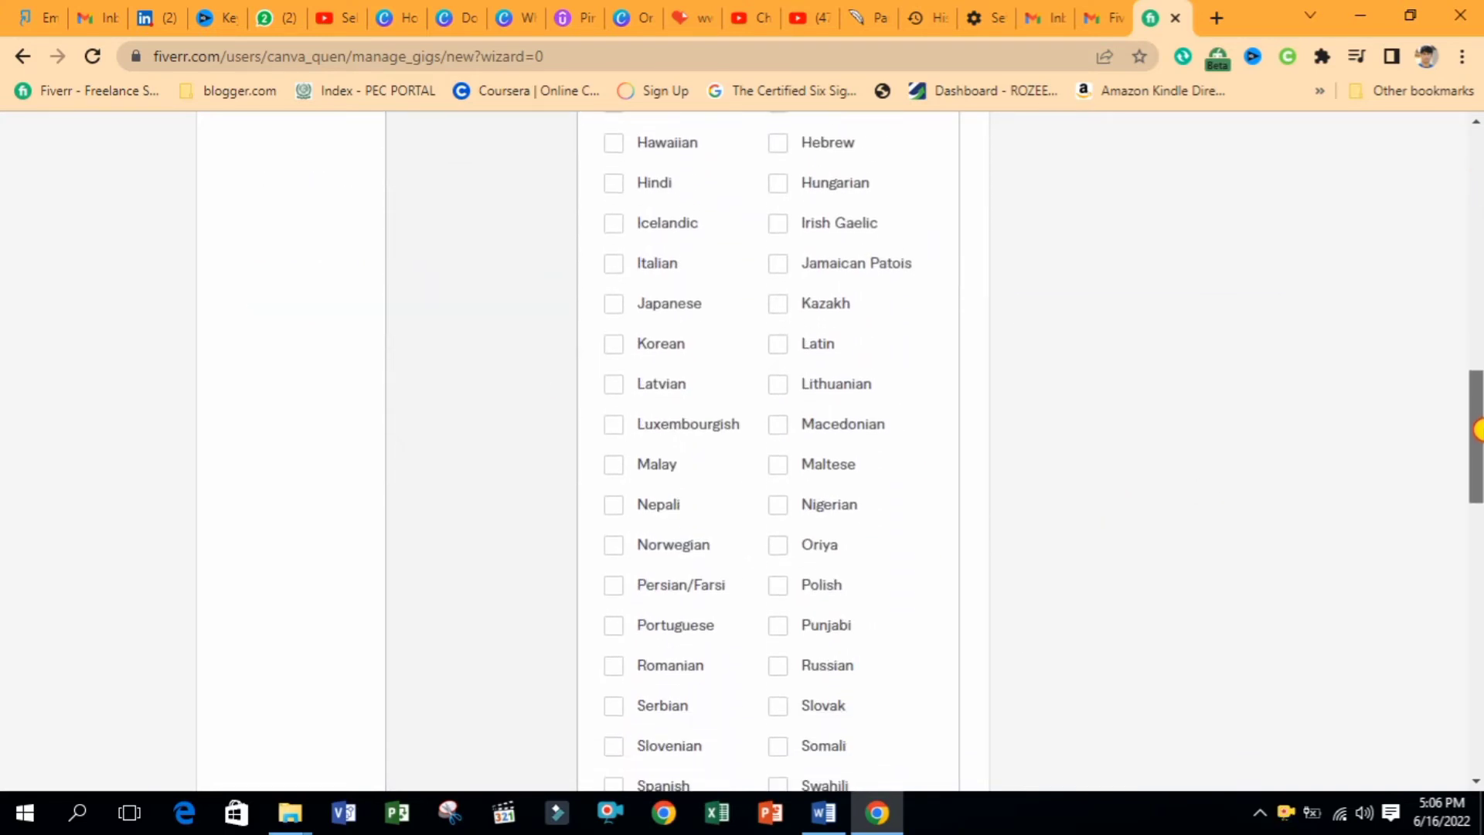
{"action": "scroll", "coordinate": [1477, 431], "scroll_direction": "down", "scroll_amount": 4}
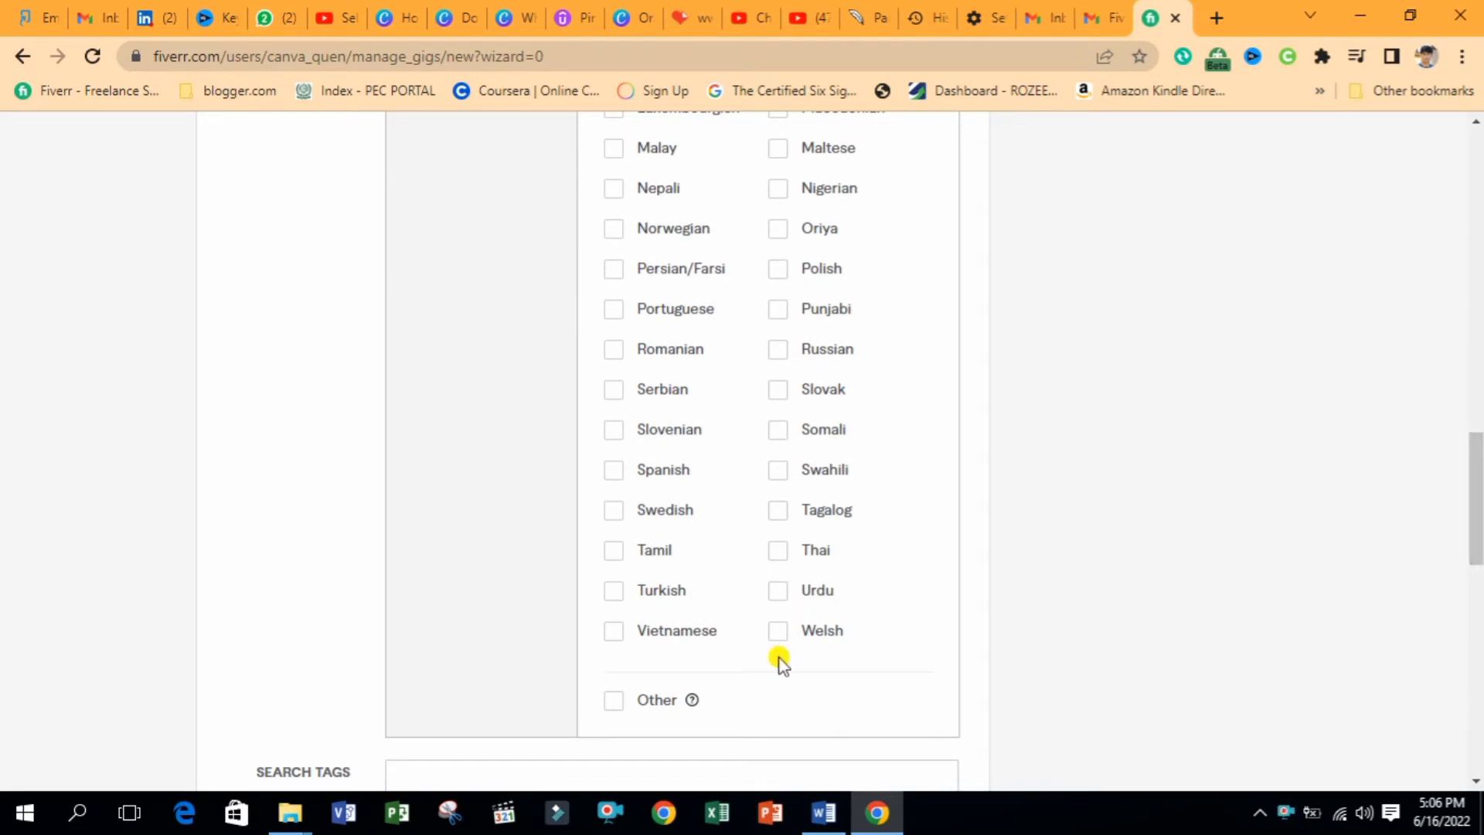
{"action": "left_click", "coordinate": [777, 590]}
{"action": "scroll", "coordinate": [1282, 533], "scroll_direction": "down", "scroll_amount": 8}
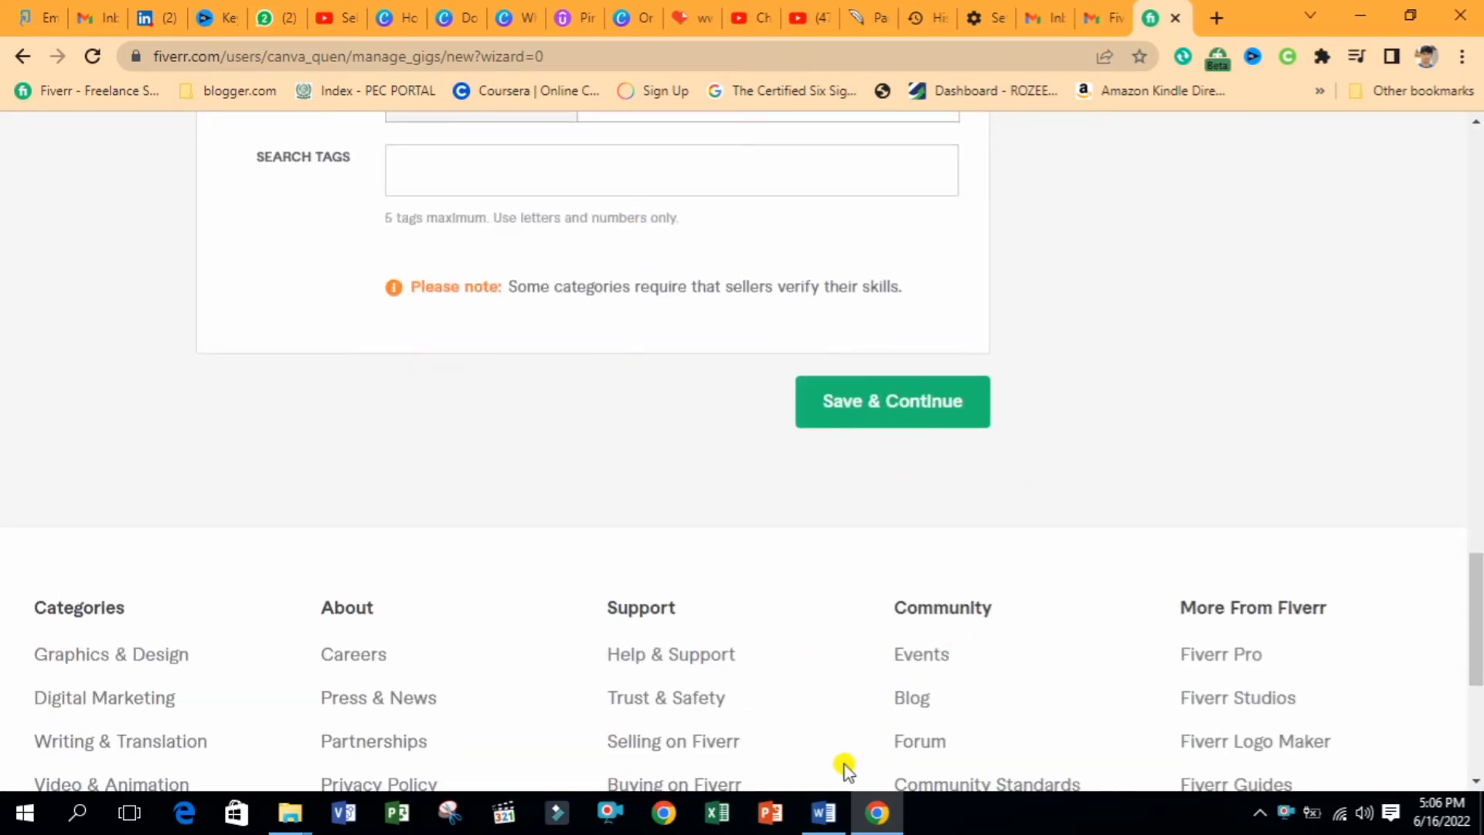
{"action": "left_click", "coordinate": [824, 812]}
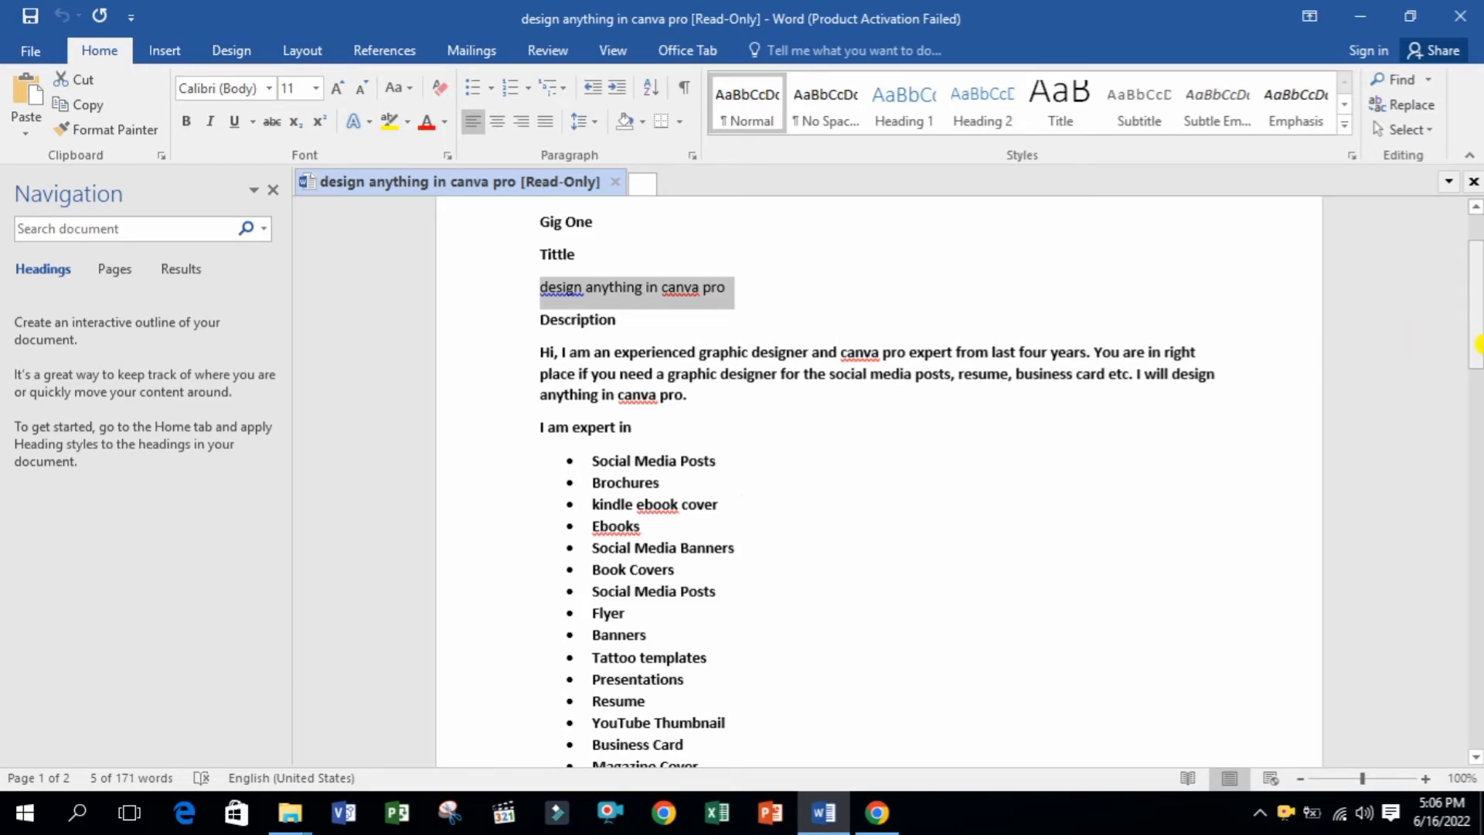
{"action": "left_click_drag", "start_coordinate": [1477, 344], "coordinate": [1476, 232]}
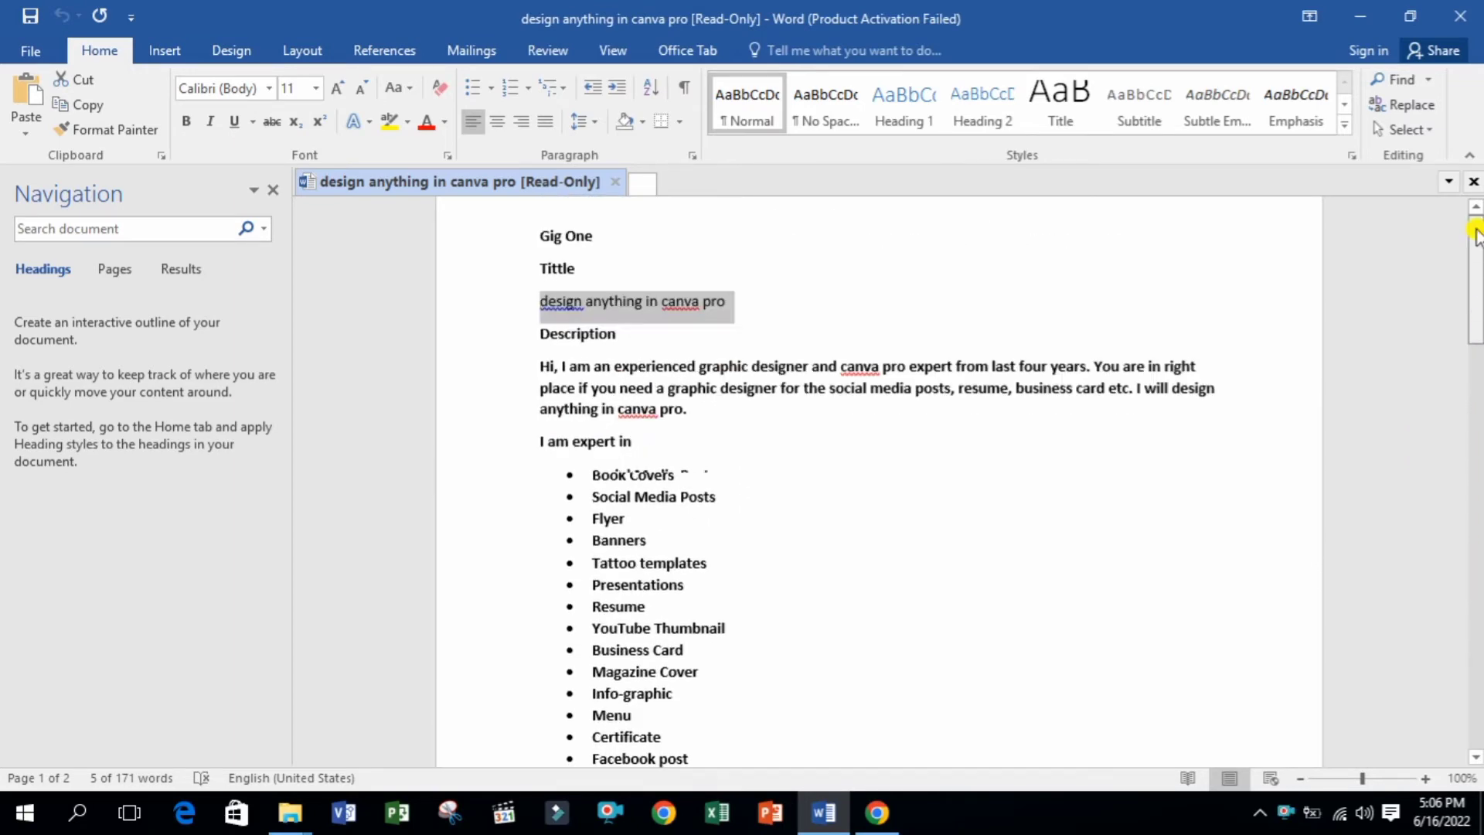
{"action": "left_click", "coordinate": [876, 812]}
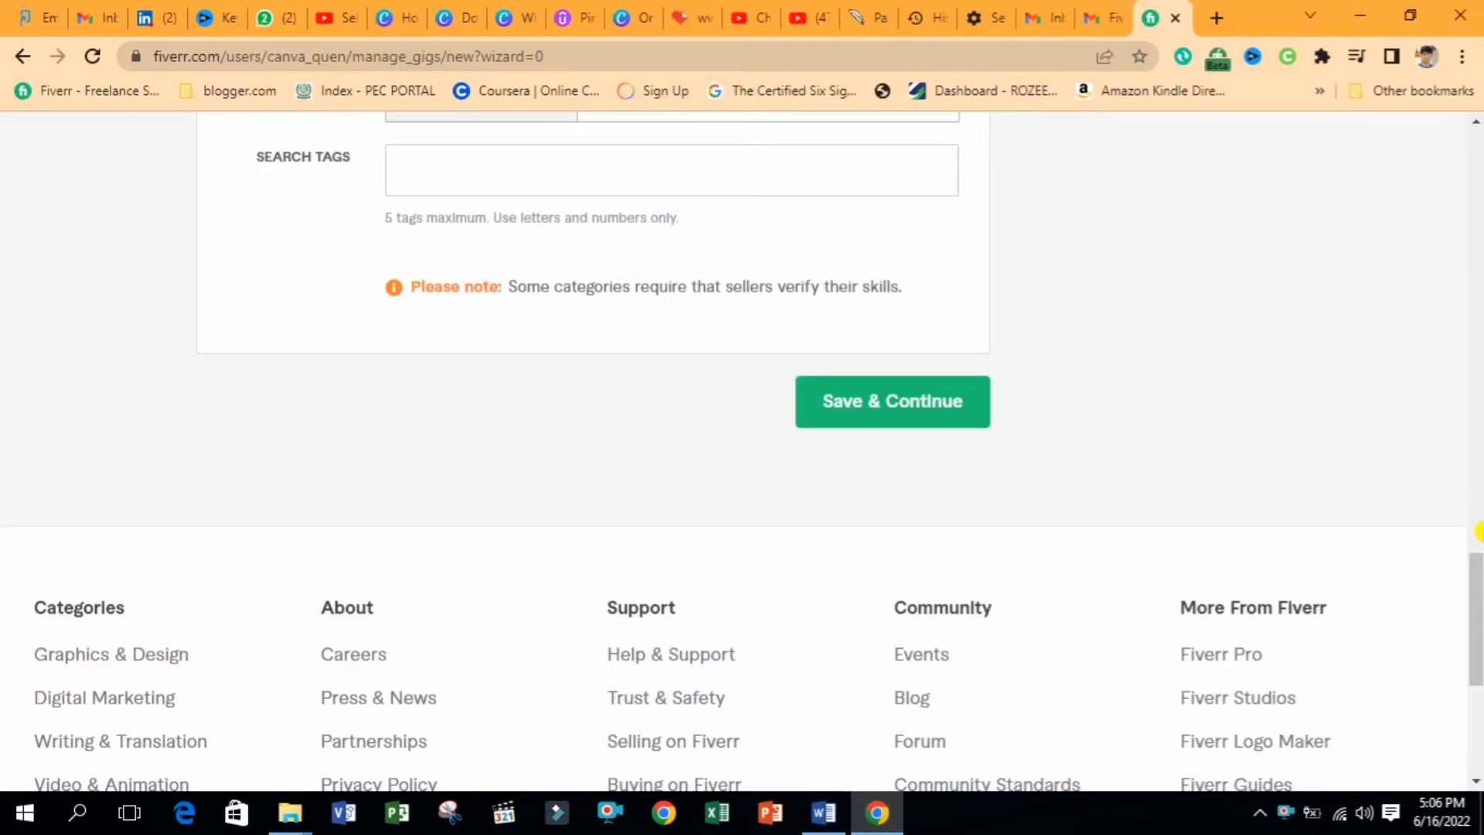
Check the gig title text and the category label on the Overview page
{"action": "left_click_drag", "start_coordinate": [1478, 531], "coordinate": [1477, 220]}
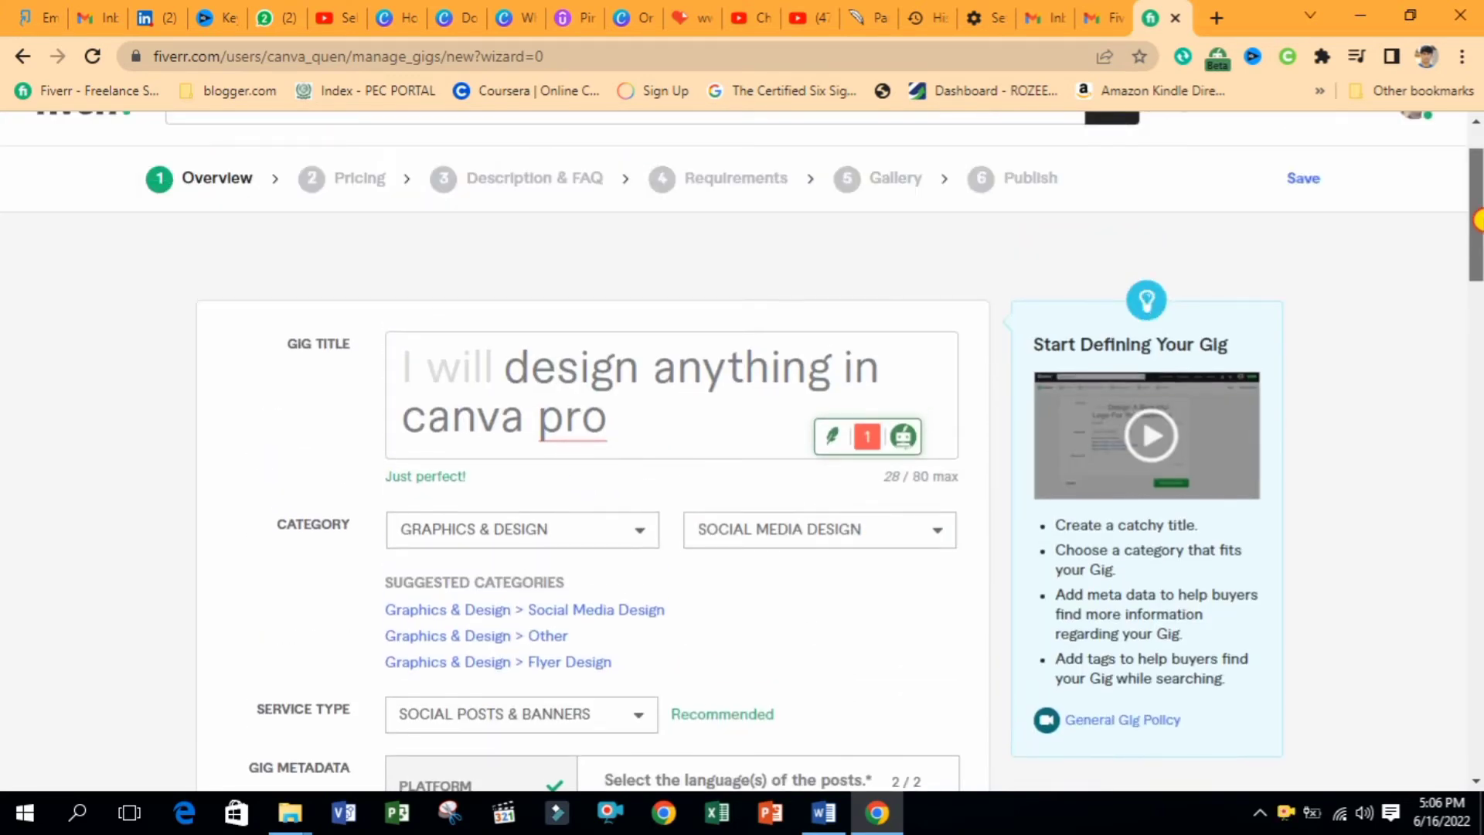
{"action": "left_click", "coordinate": [725, 344]}
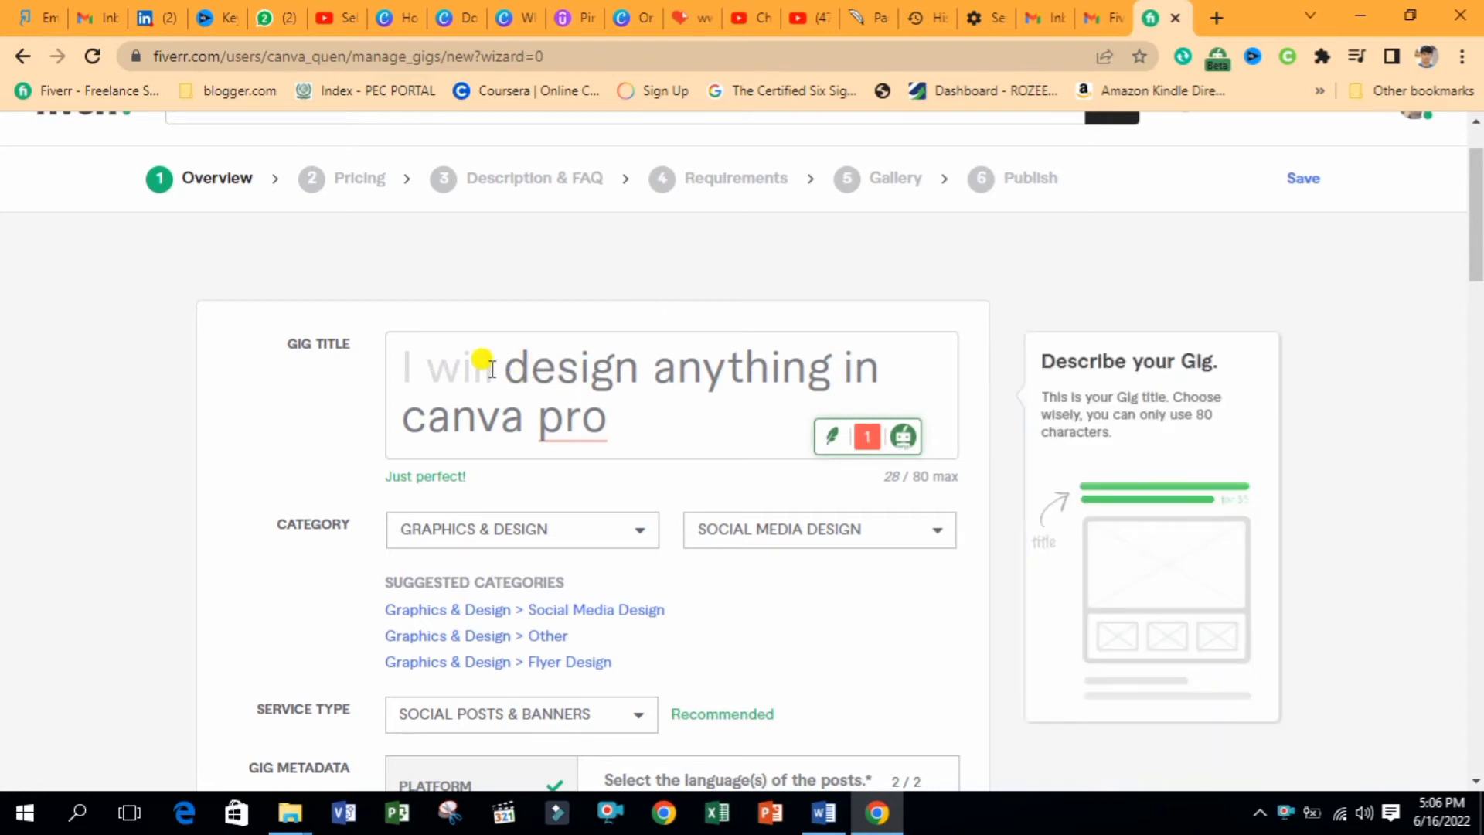
{"action": "left_click_drag", "start_coordinate": [514, 370], "coordinate": [639, 364]}
{"action": "left_click", "coordinate": [646, 414]}
{"action": "double_click", "coordinate": [592, 409]}
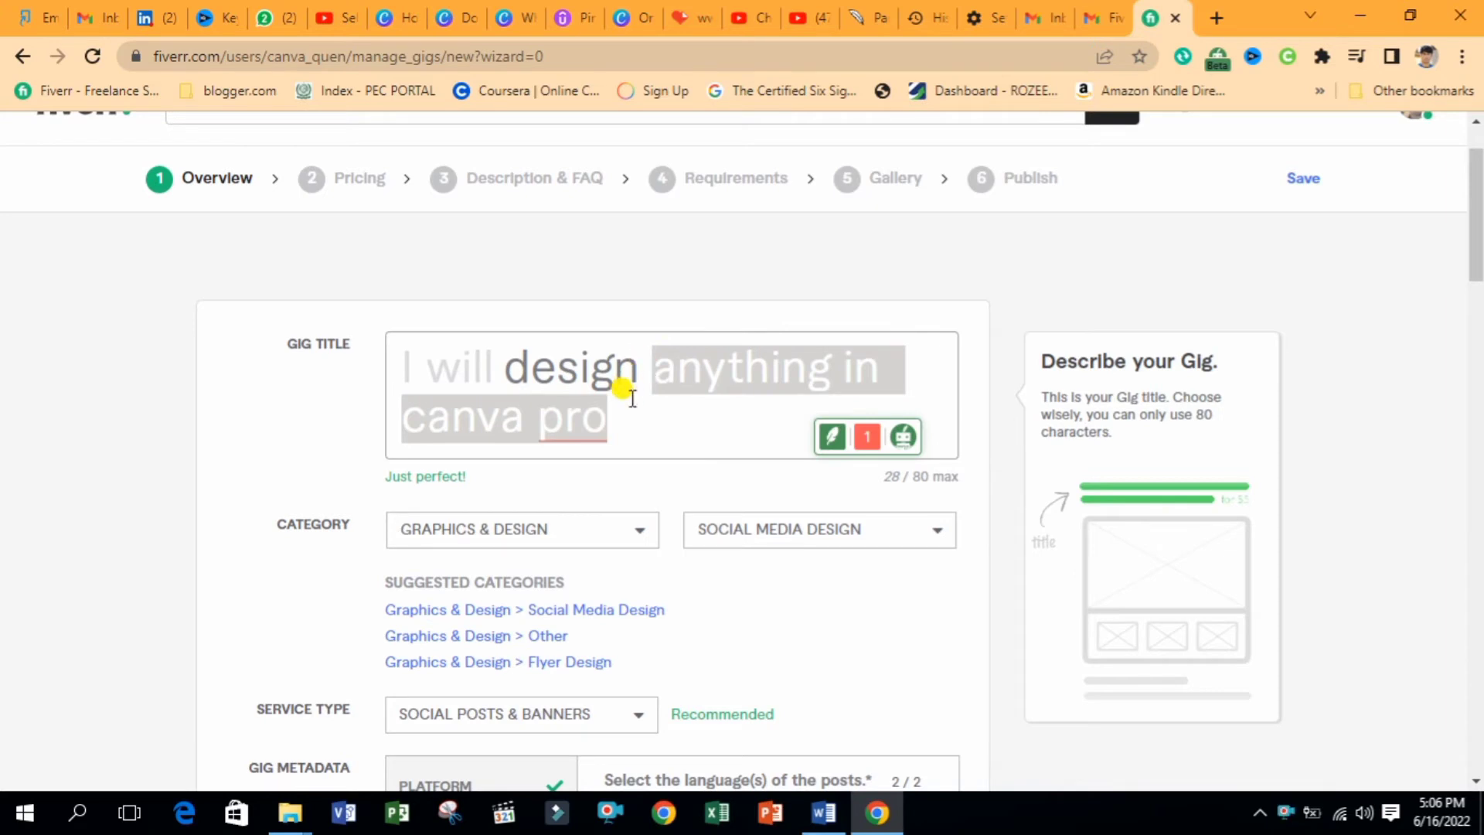
{"action": "left_click", "coordinate": [632, 398]}
{"action": "scroll", "coordinate": [1472, 263], "scroll_direction": "down", "scroll_amount": 2}
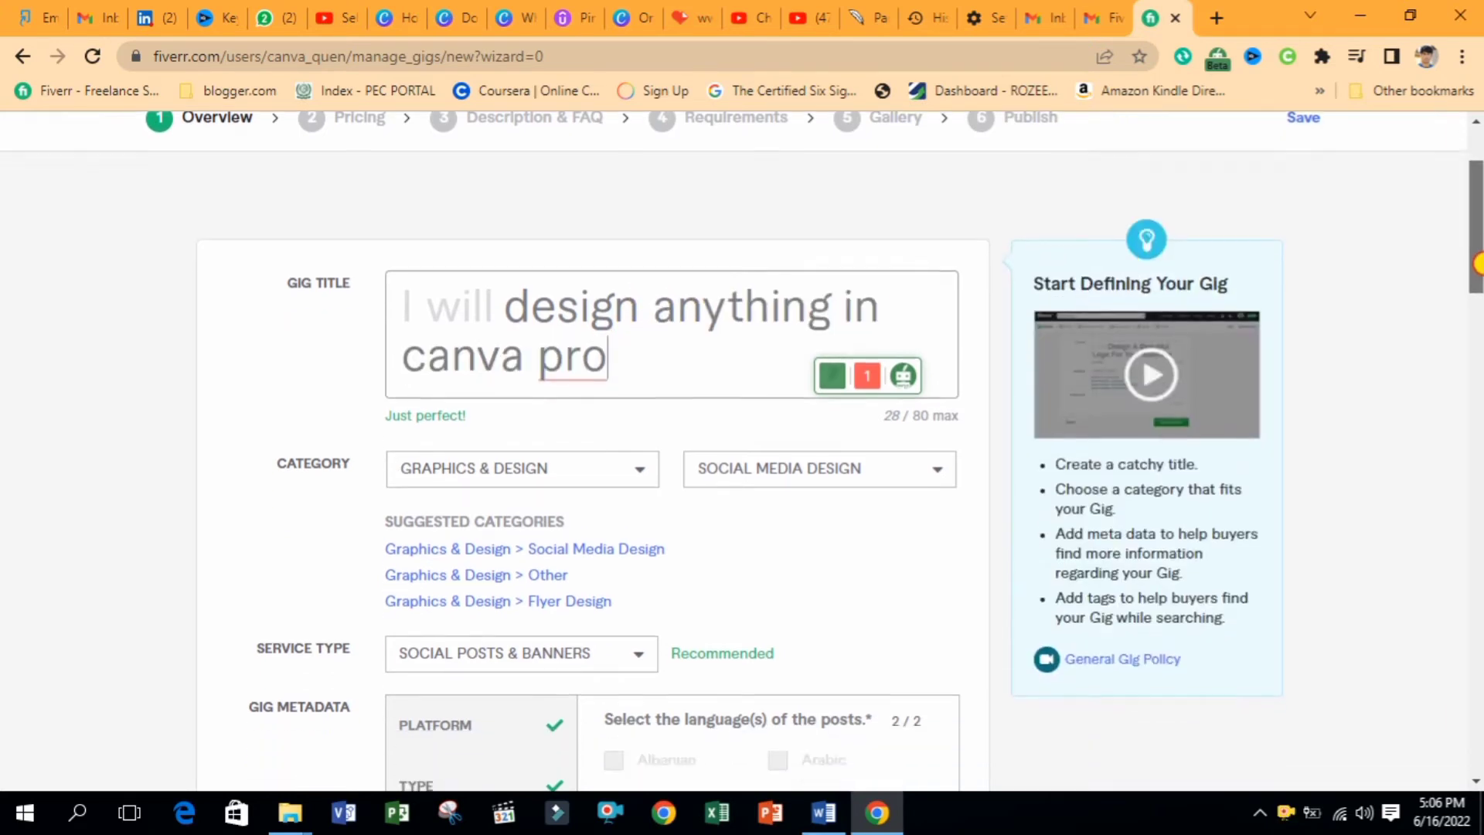
{"action": "scroll", "coordinate": [1476, 262], "scroll_direction": "down", "scroll_amount": 3}
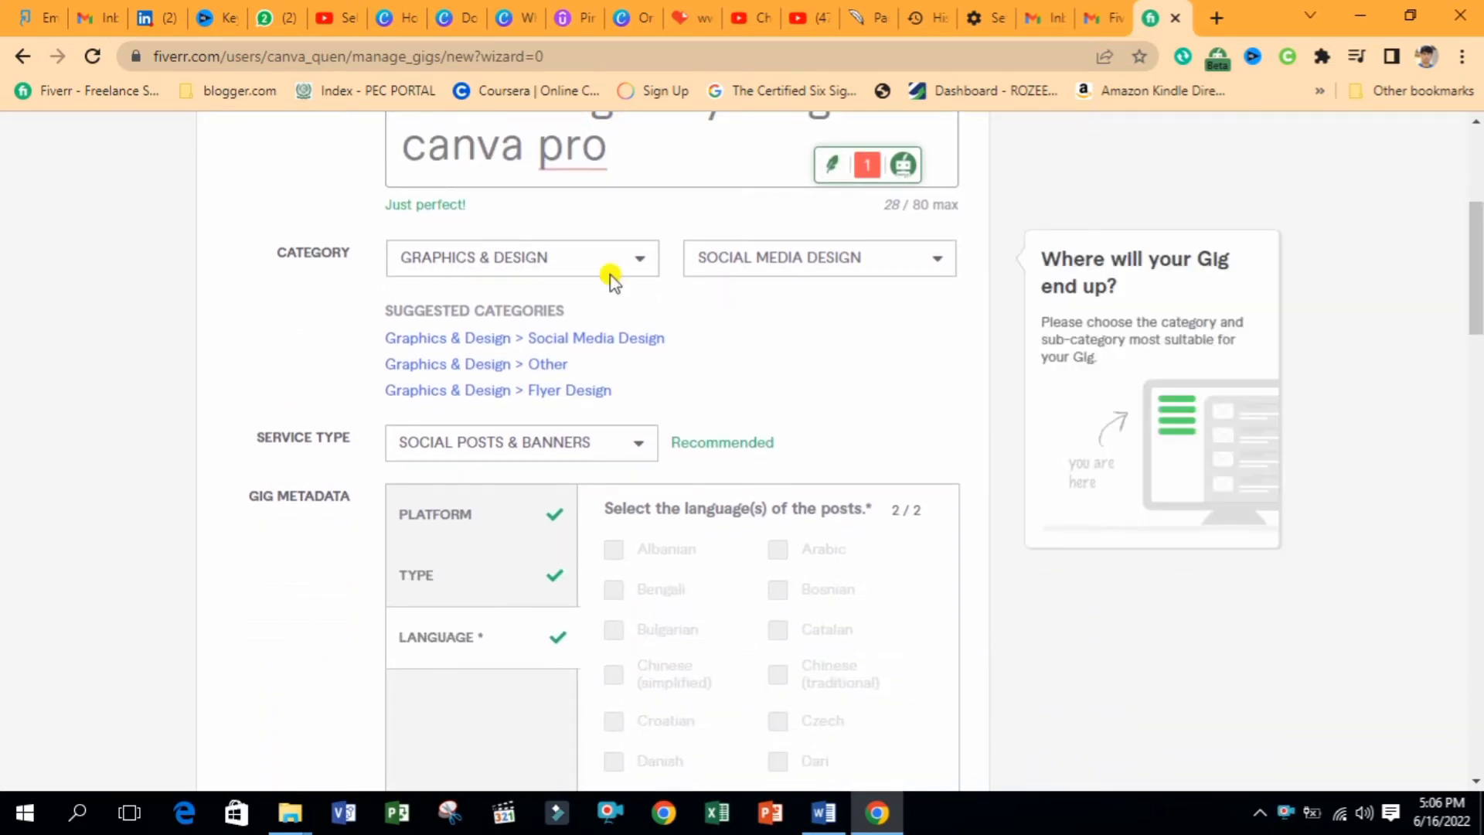
{"action": "left_click_drag", "start_coordinate": [276, 263], "coordinate": [351, 265]}
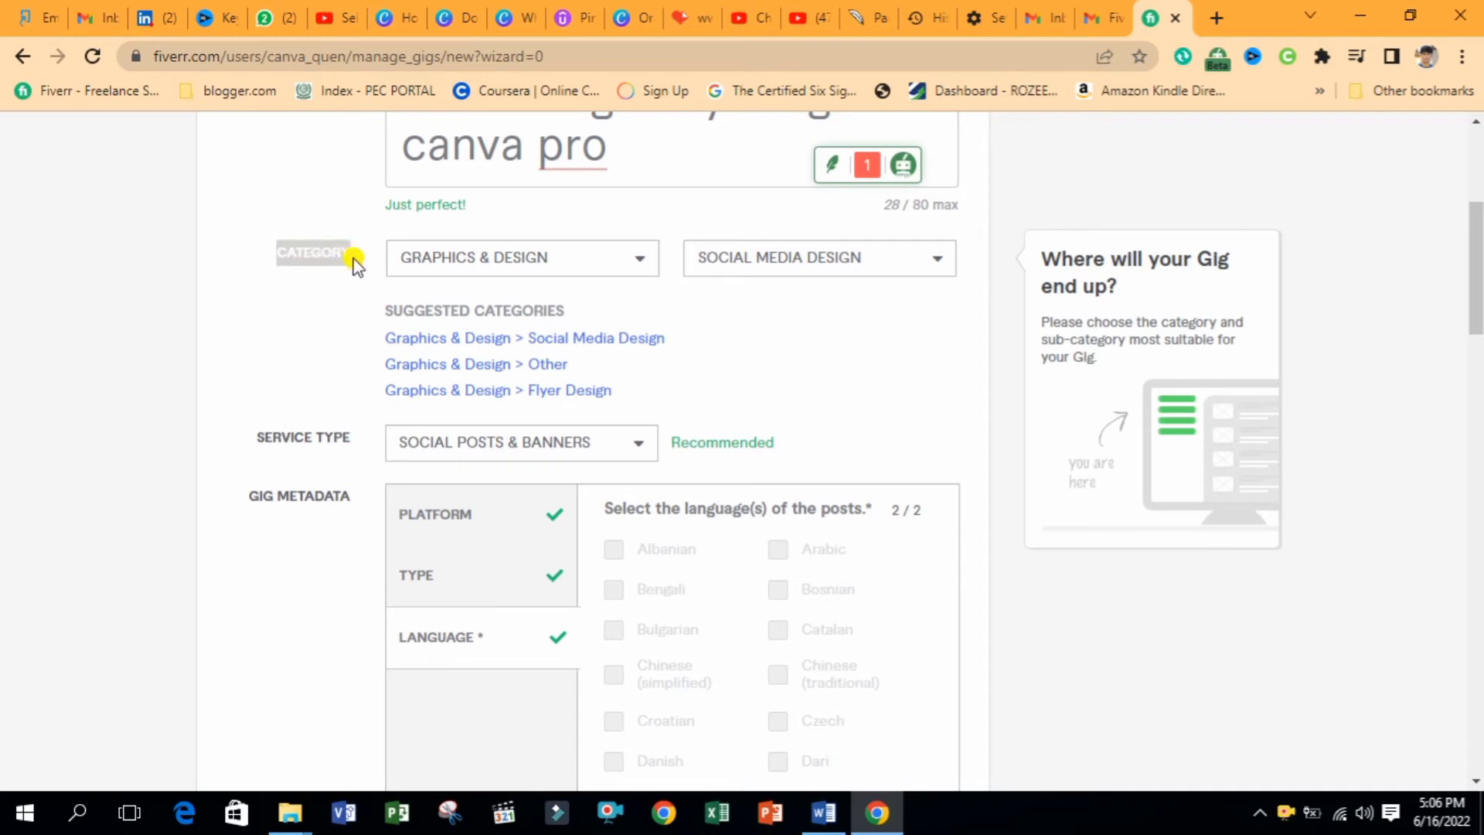
{"action": "left_click", "coordinate": [358, 261]}
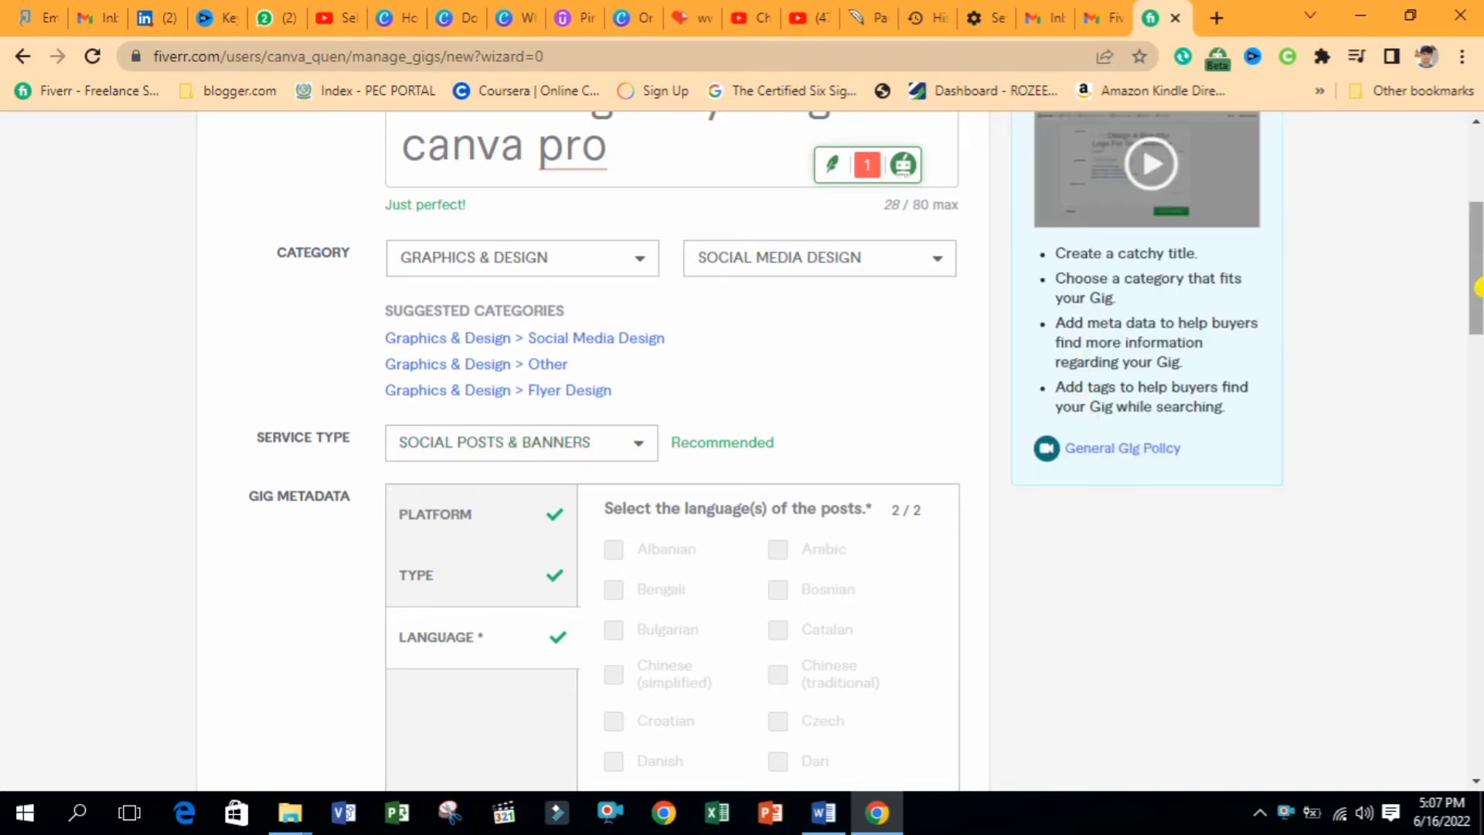
Review the chosen platforms, post types and languages, then find the Tags list in Word
{"action": "left_click_drag", "start_coordinate": [1476, 289], "coordinate": [1476, 335]}
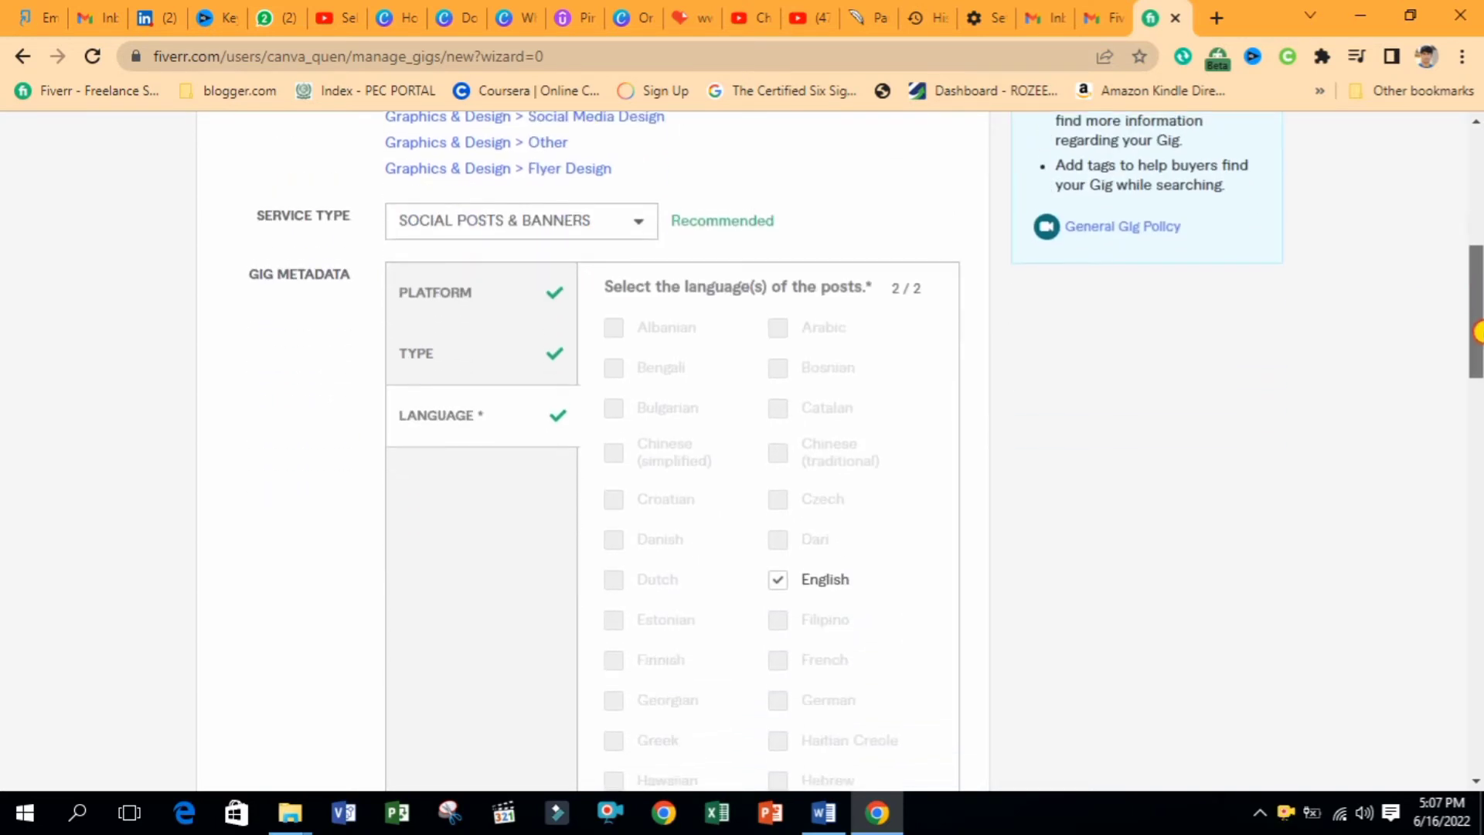
{"action": "left_click", "coordinate": [439, 294]}
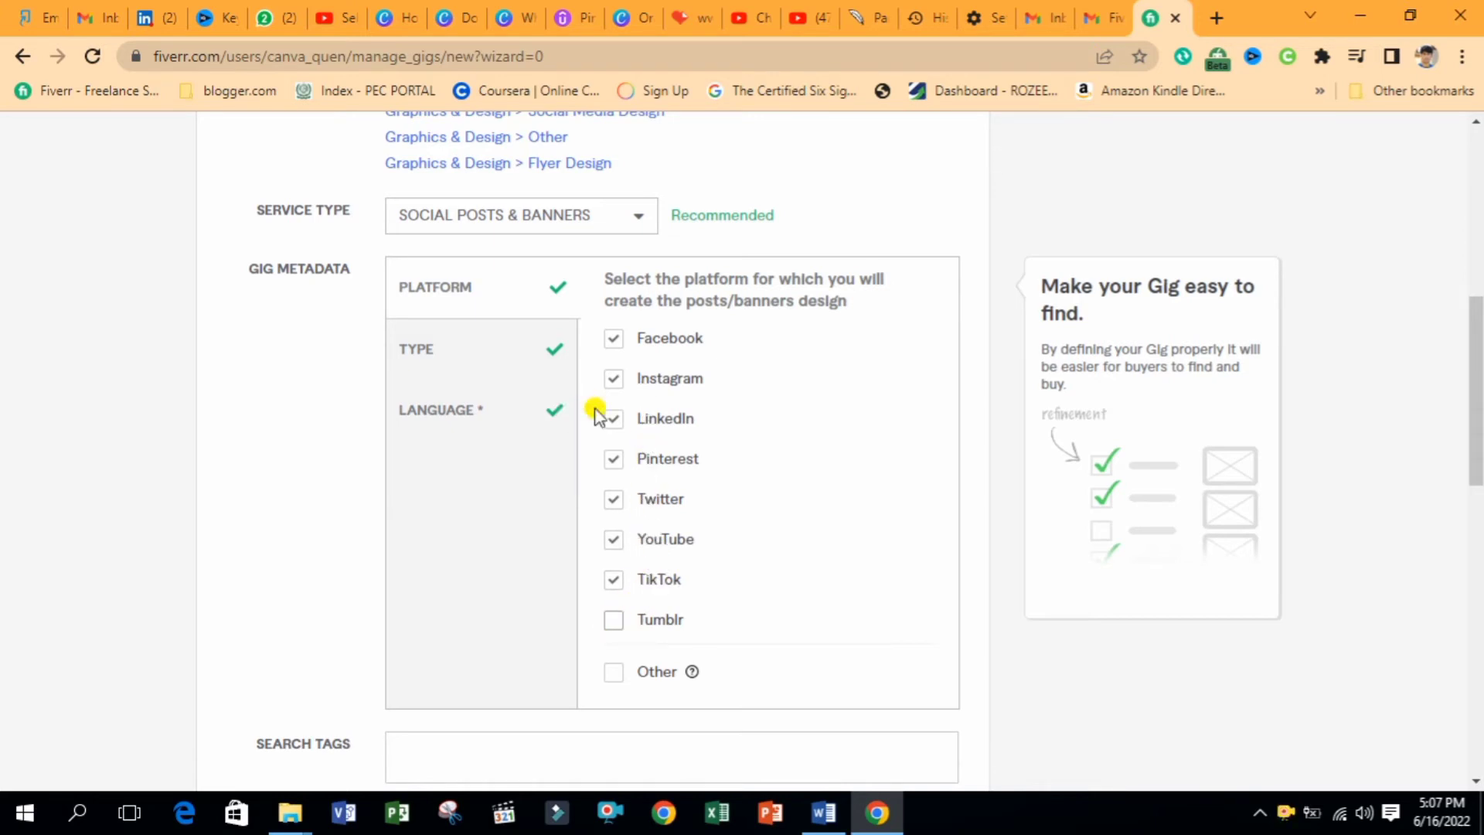
{"action": "left_click", "coordinate": [438, 349]}
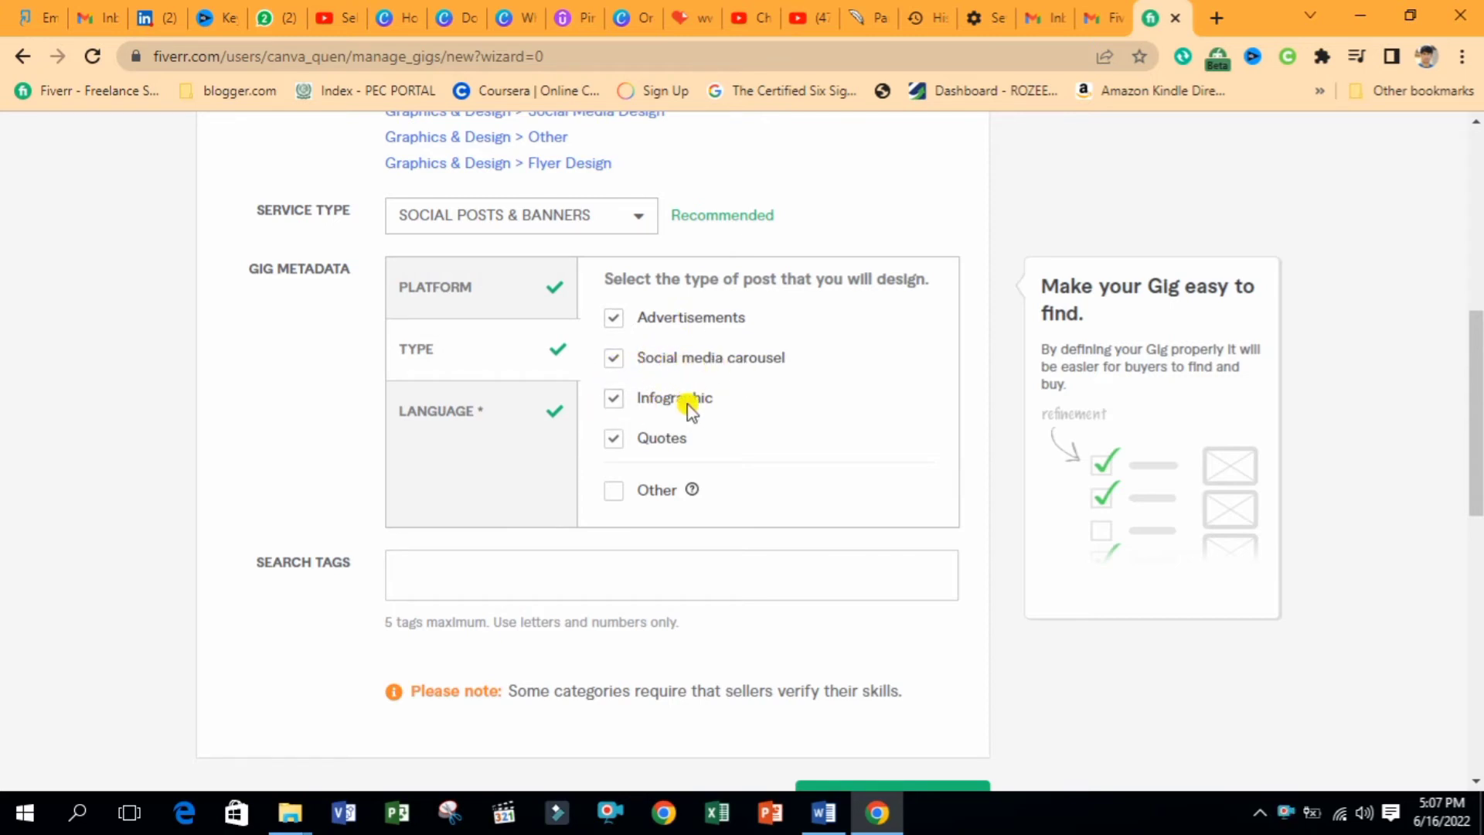
{"action": "left_click", "coordinate": [447, 417]}
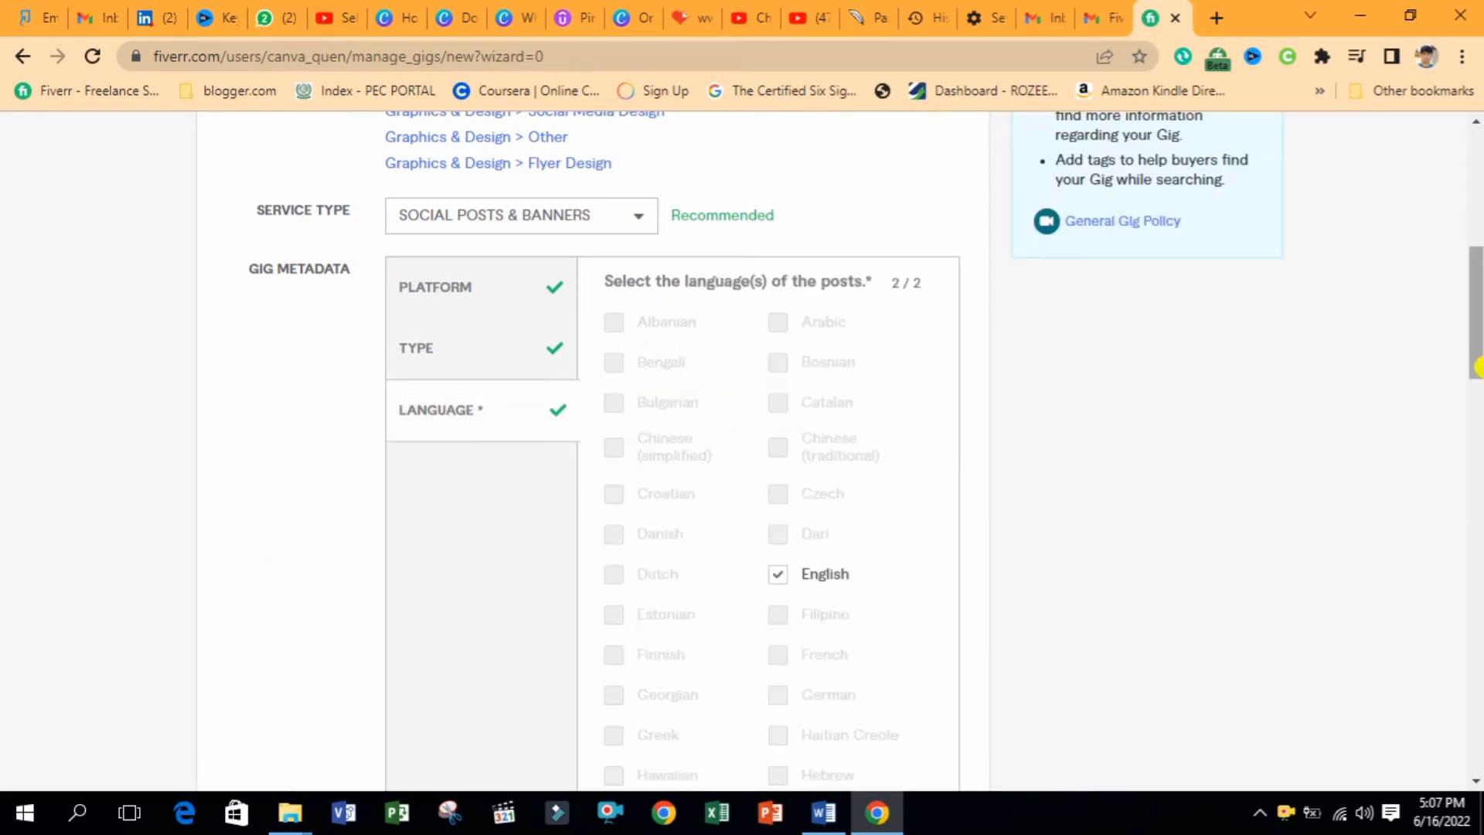
{"action": "left_click_drag", "start_coordinate": [1477, 367], "coordinate": [1478, 611]}
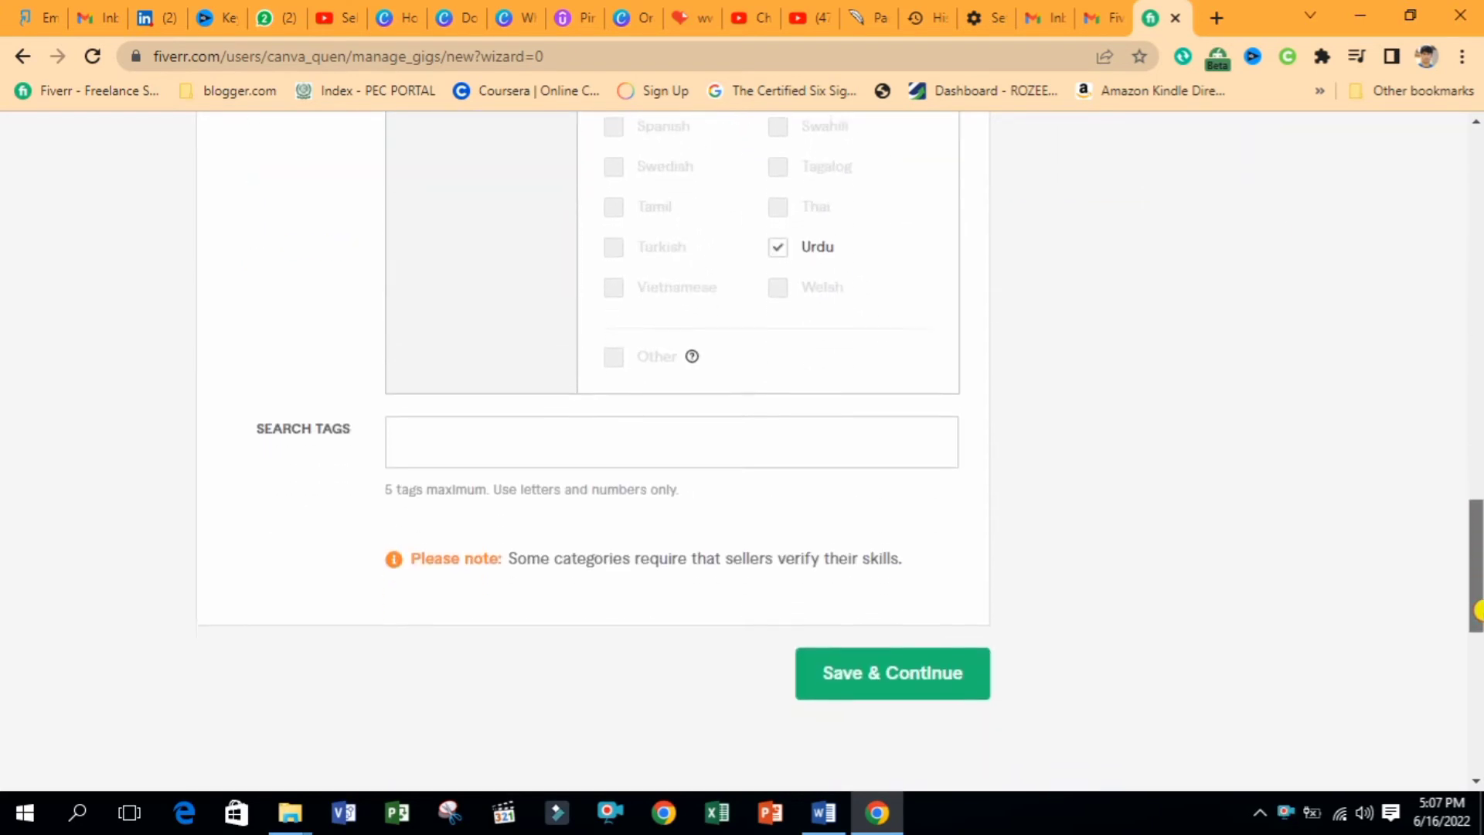
{"action": "left_click", "coordinate": [462, 443]}
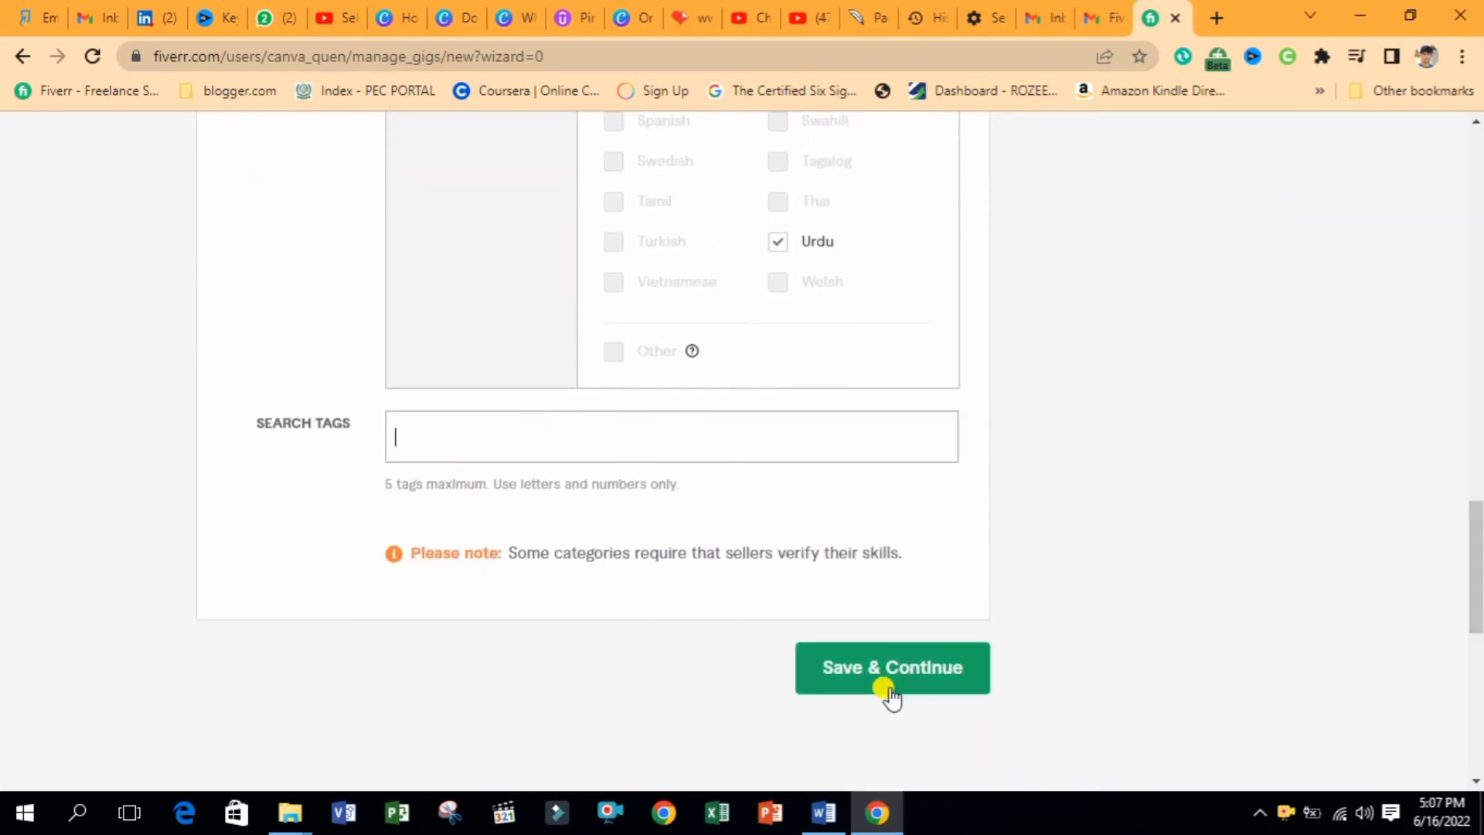
{"action": "left_click", "coordinate": [824, 811]}
{"action": "left_click_drag", "start_coordinate": [1476, 332], "coordinate": [1478, 690]}
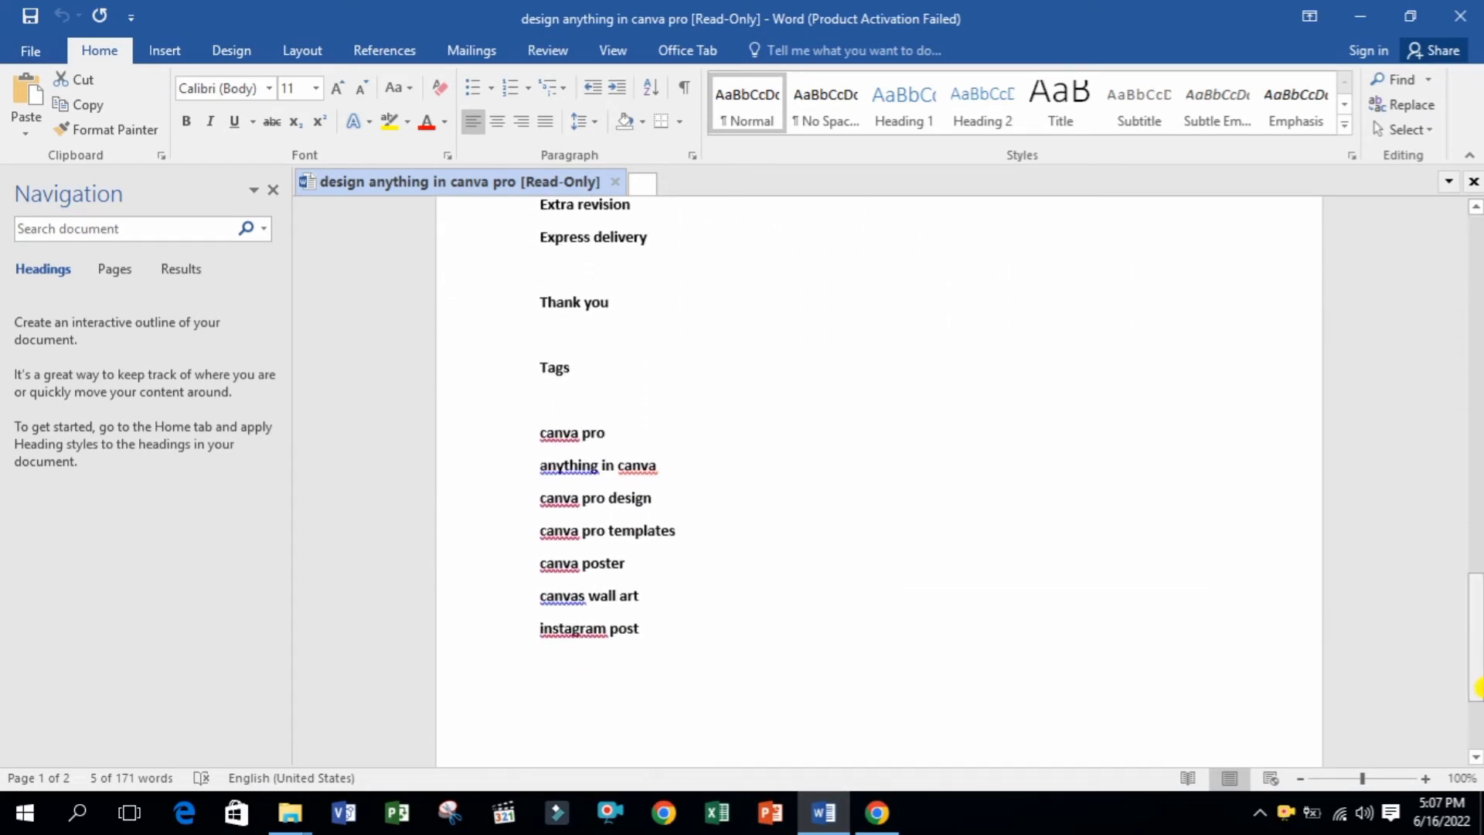
Add CANVA PRO and ANYTHING IN CANVA as search tags, copied from the Word notes
{"action": "left_click_drag", "start_coordinate": [530, 369], "coordinate": [558, 371]}
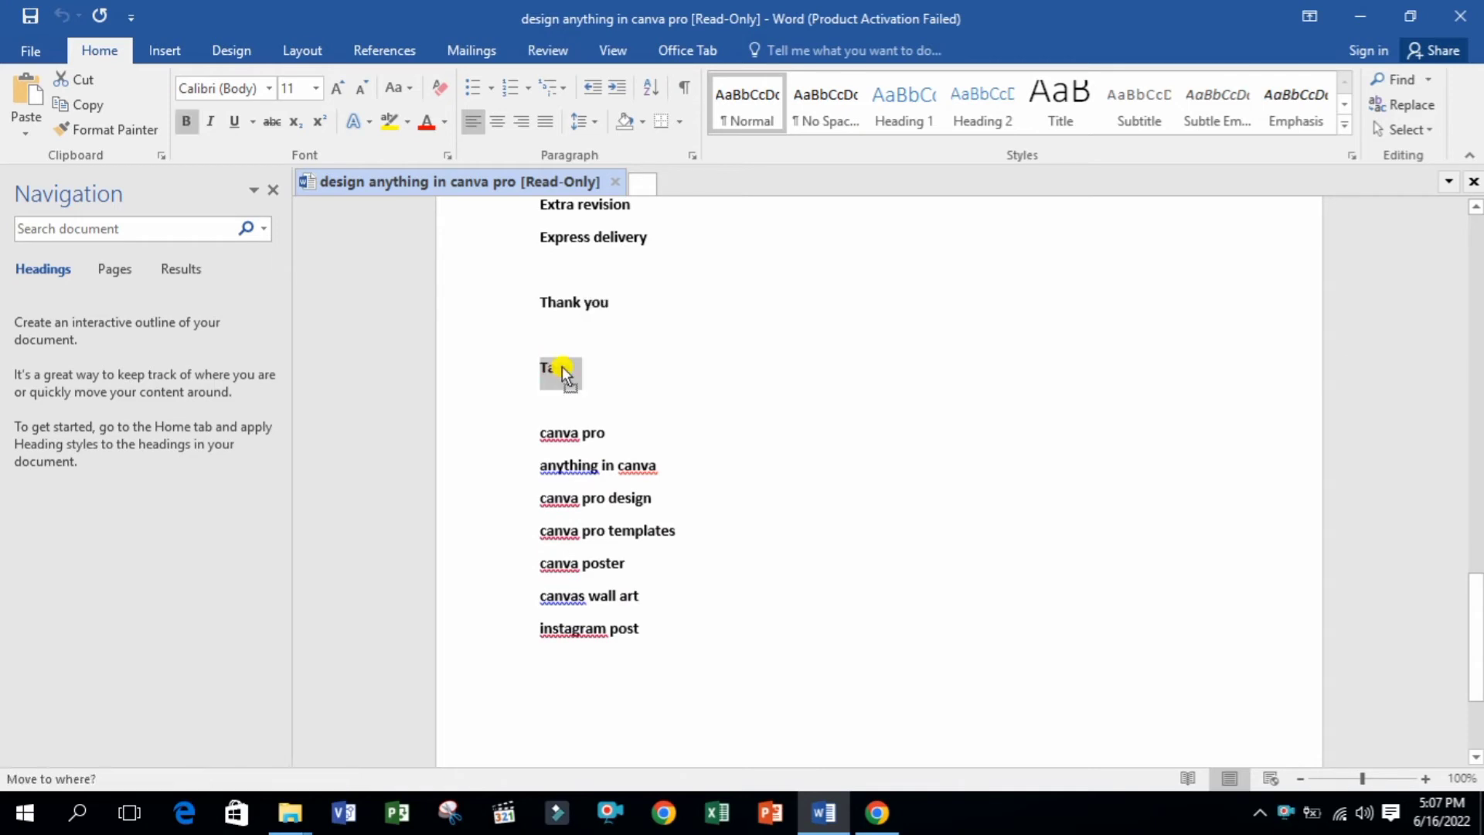
{"action": "left_click", "coordinate": [585, 402]}
{"action": "left_click_drag", "start_coordinate": [606, 432], "coordinate": [540, 431]}
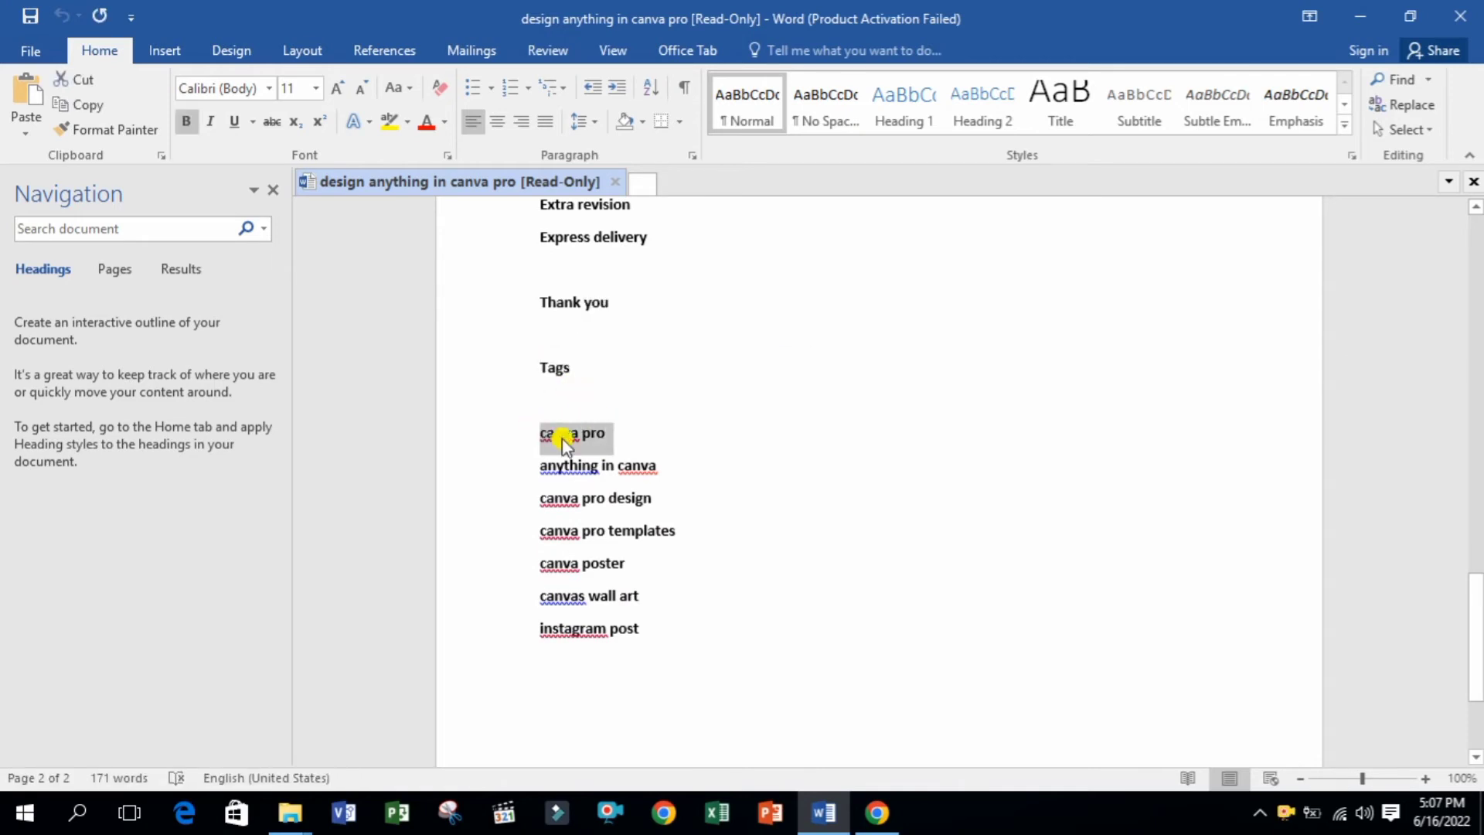
{"action": "left_click", "coordinate": [876, 812]}
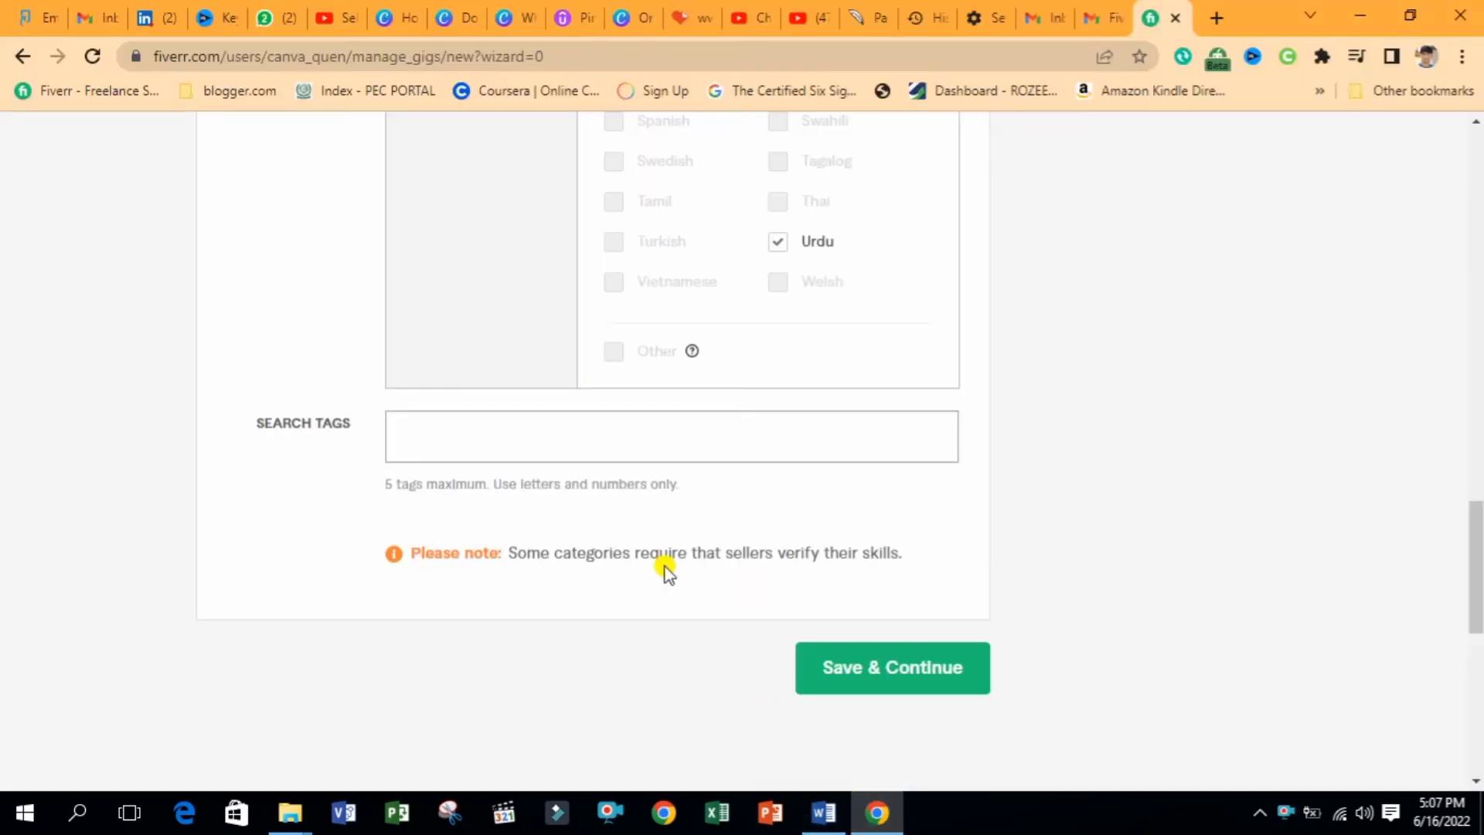
{"action": "key", "text": "Return"}
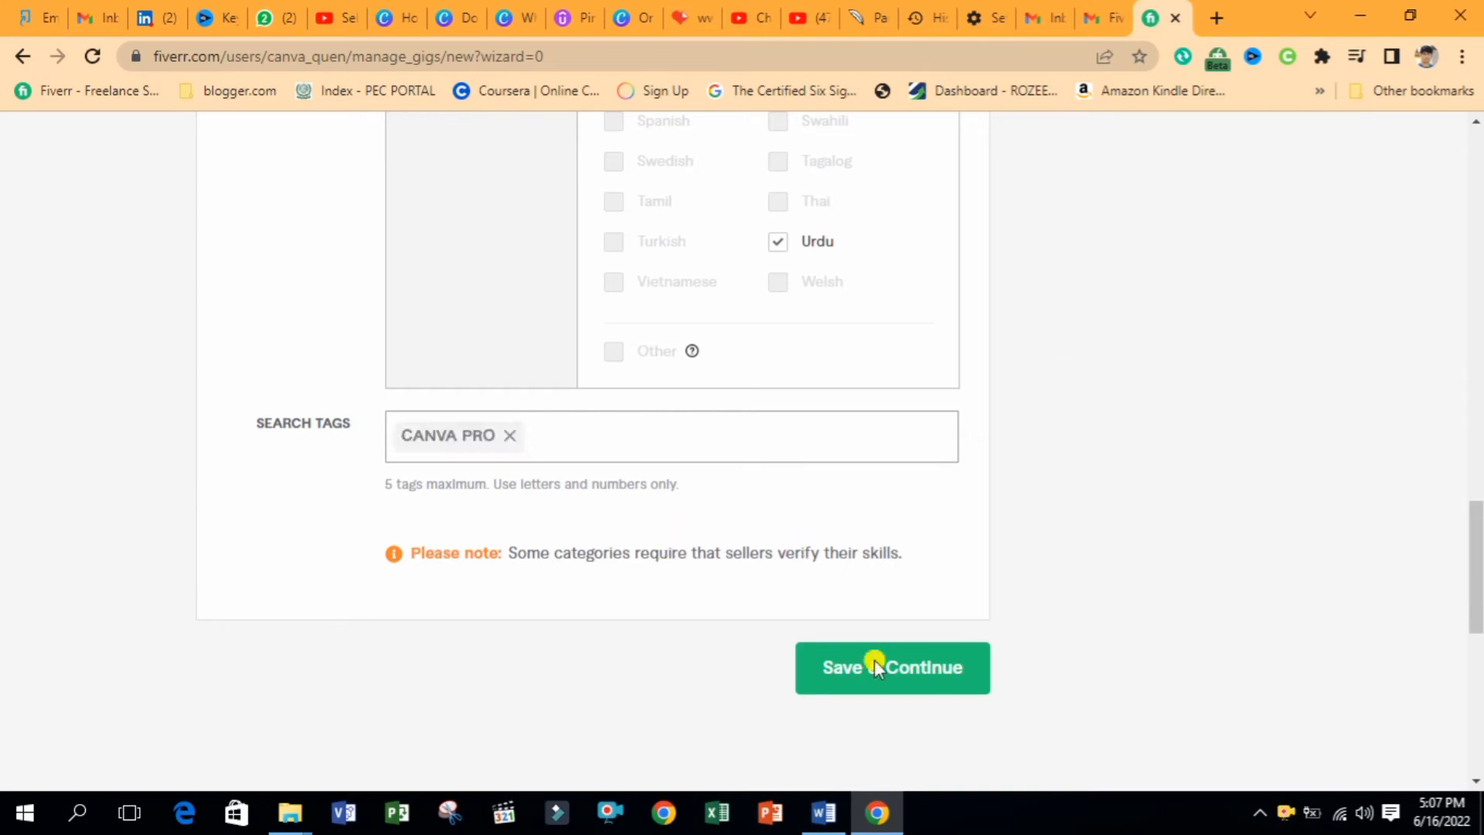
{"action": "left_click", "coordinate": [821, 812]}
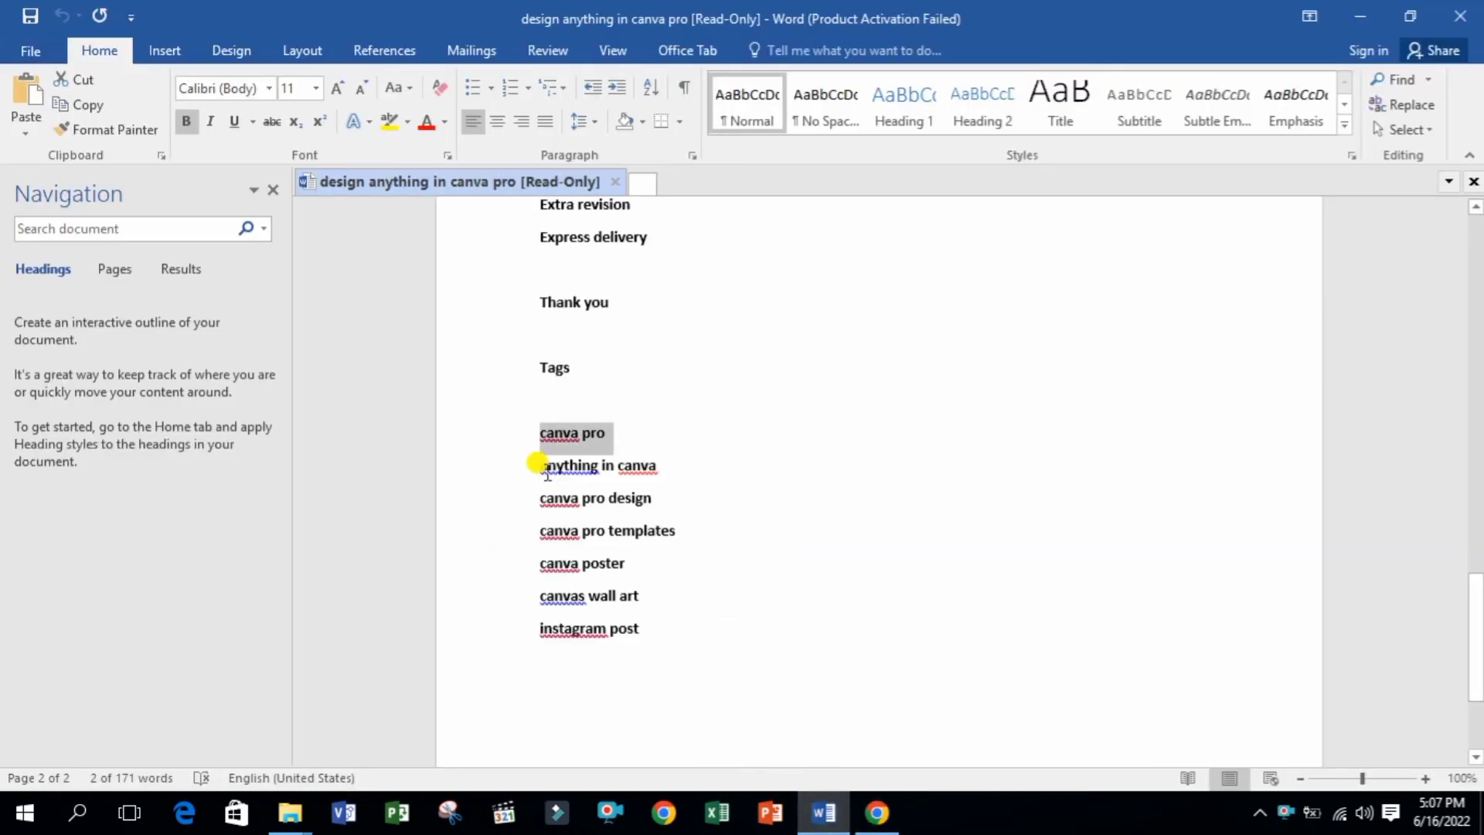
{"action": "left_click_drag", "start_coordinate": [538, 465], "coordinate": [705, 473]}
{"action": "key", "text": "ctrl+c"}
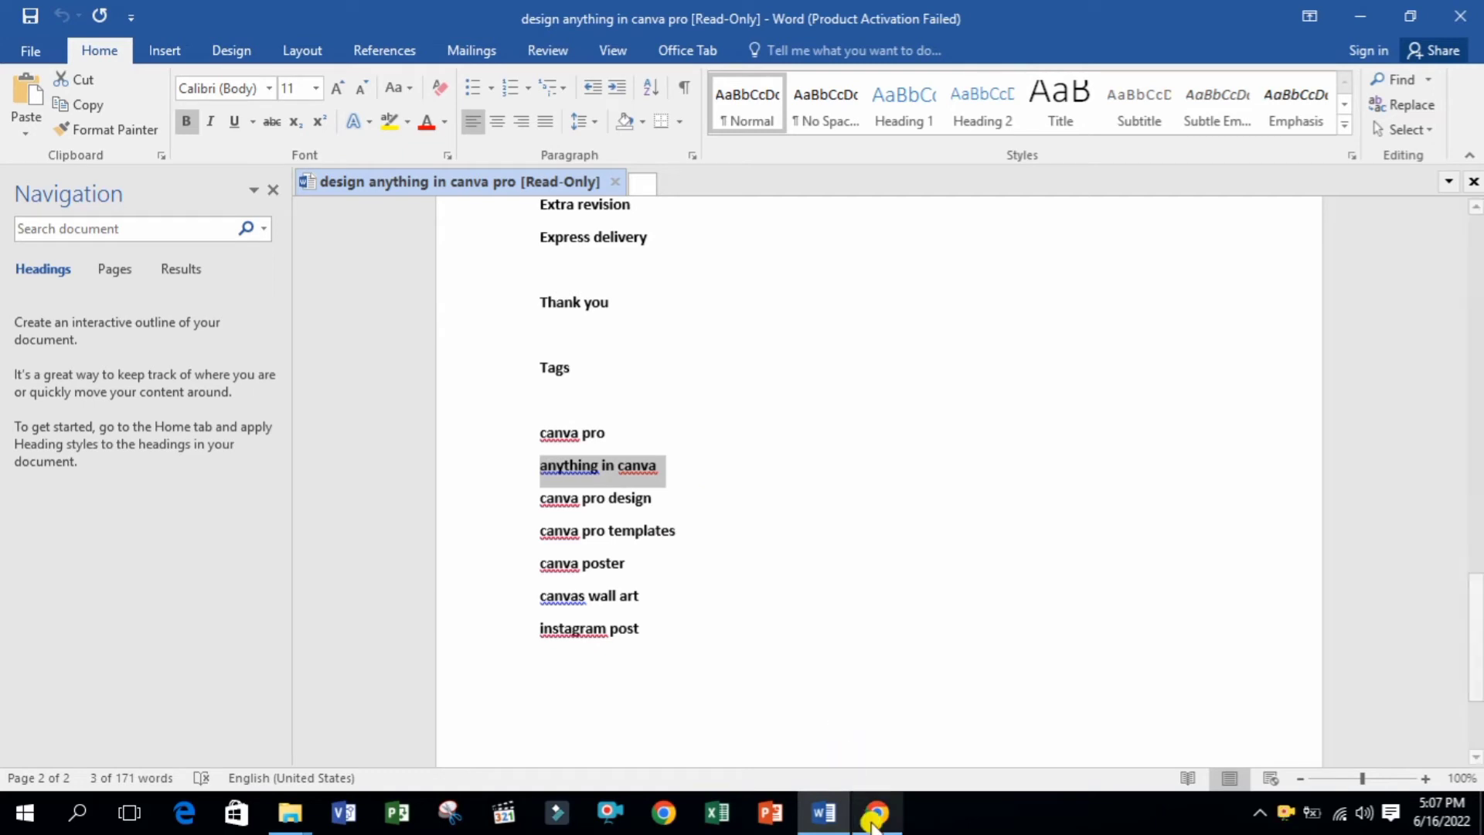
{"action": "left_click", "coordinate": [873, 818]}
{"action": "key", "text": "ctrl+v"}
{"action": "key", "text": "Return"}
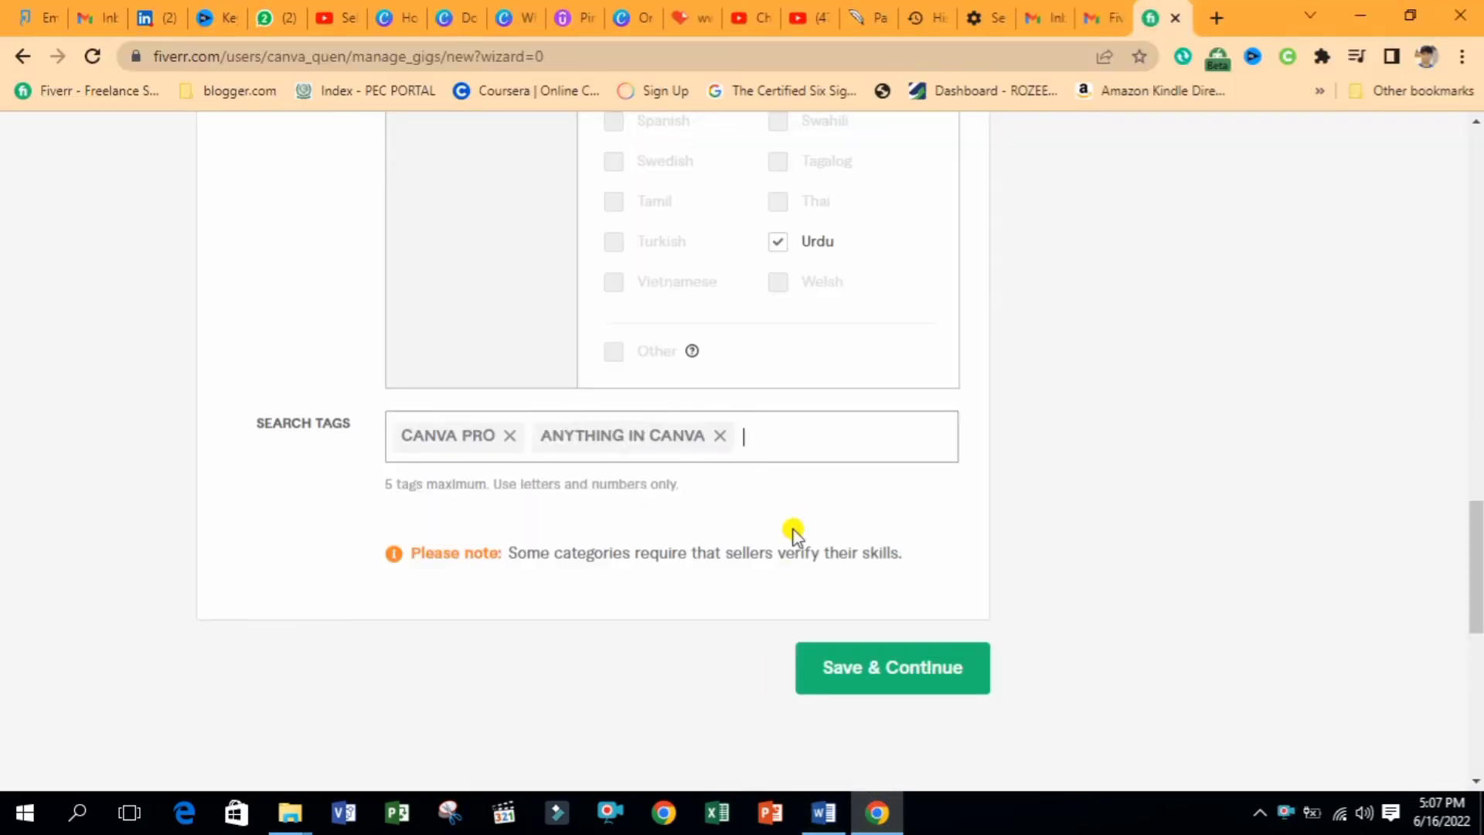
Add CANVA PRO DESIGN and CANVA POSTER as search tags from the notes
{"action": "left_click", "coordinate": [825, 802]}
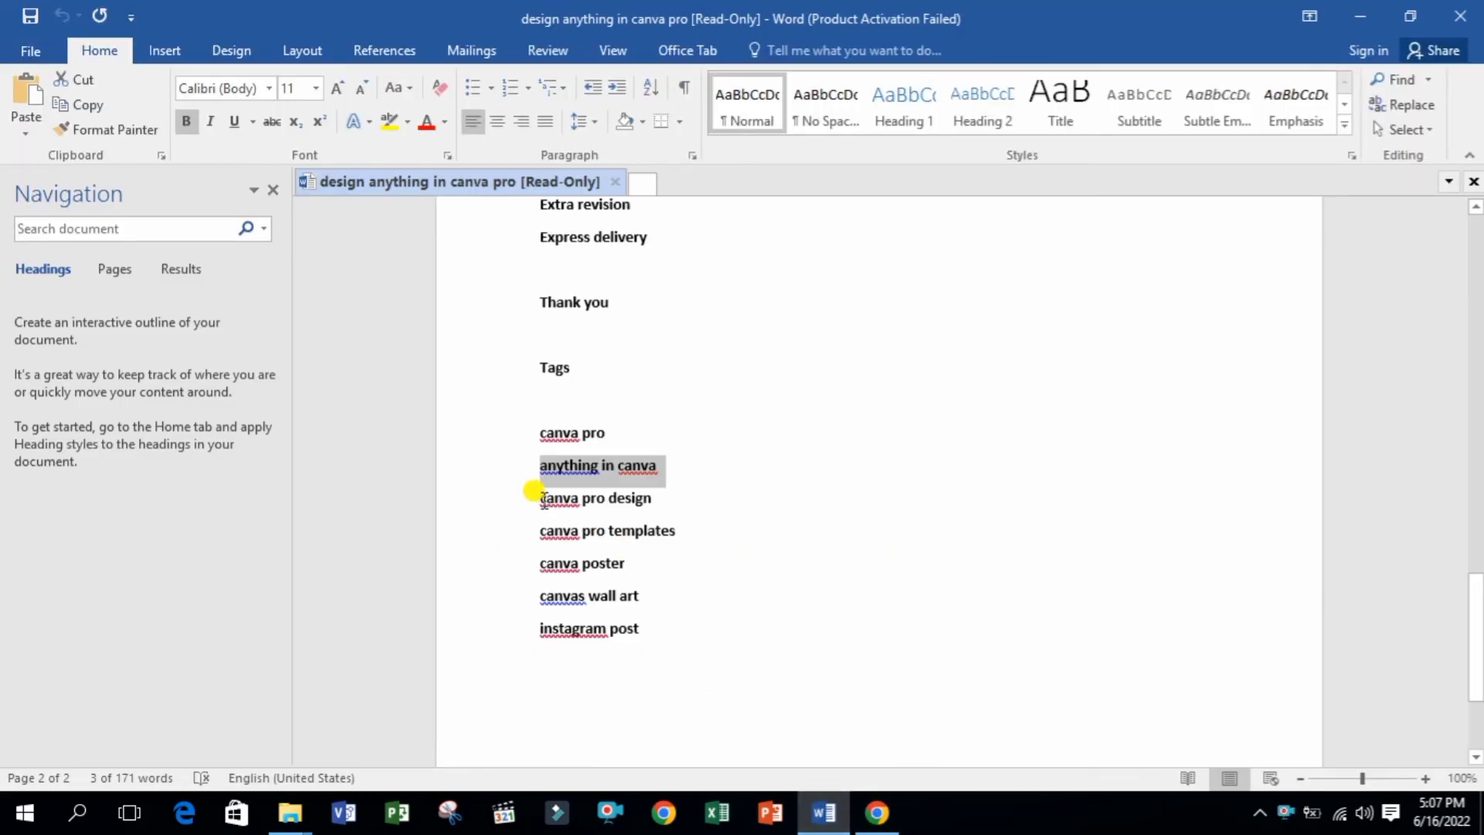
{"action": "left_click_drag", "start_coordinate": [543, 499], "coordinate": [696, 511]}
{"action": "key", "text": "ctrl+c"}
{"action": "left_click", "coordinate": [876, 812]}
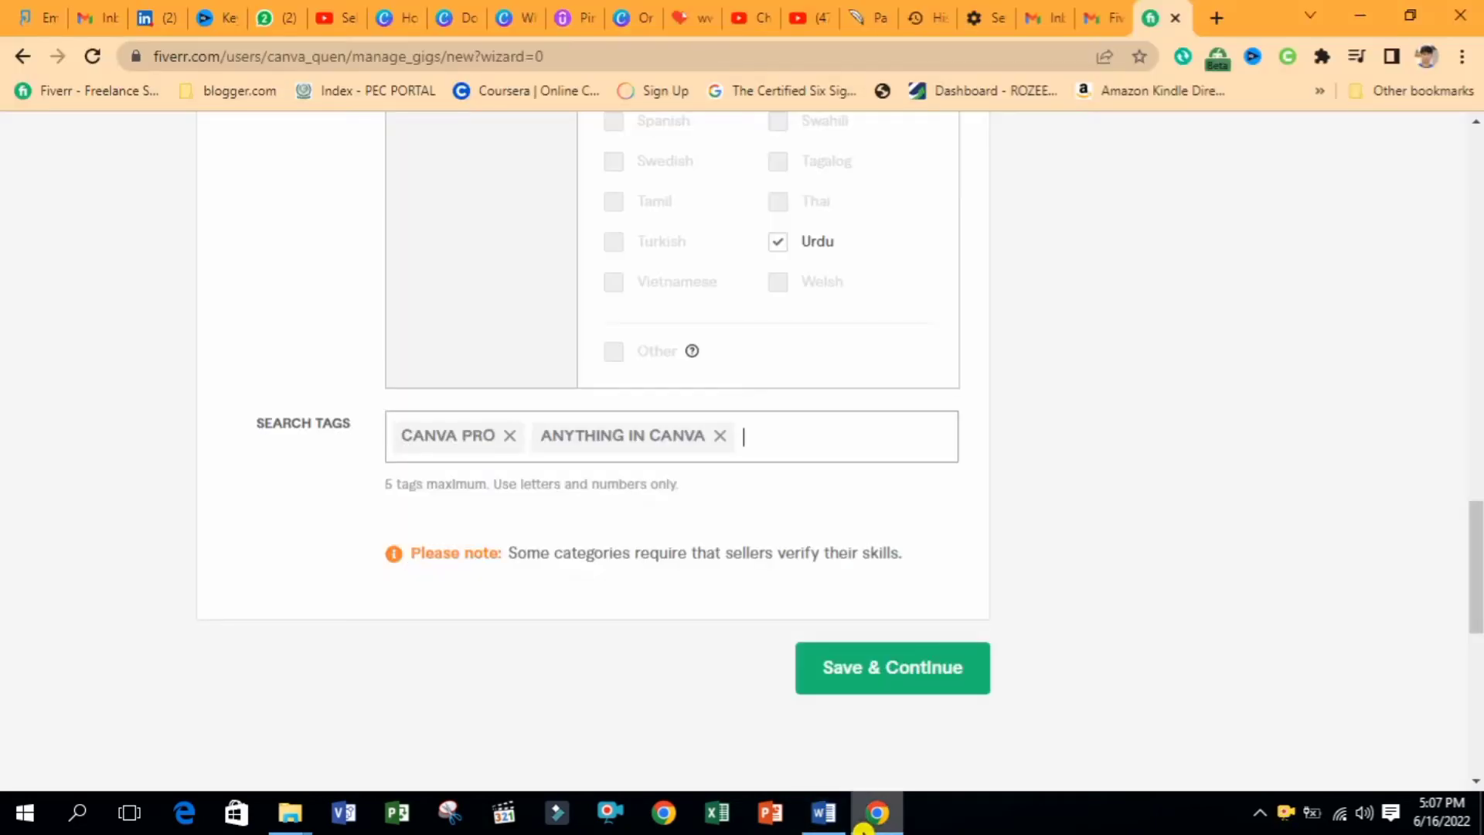
{"action": "key", "text": "ctrl+v"}
{"action": "key", "text": "Return"}
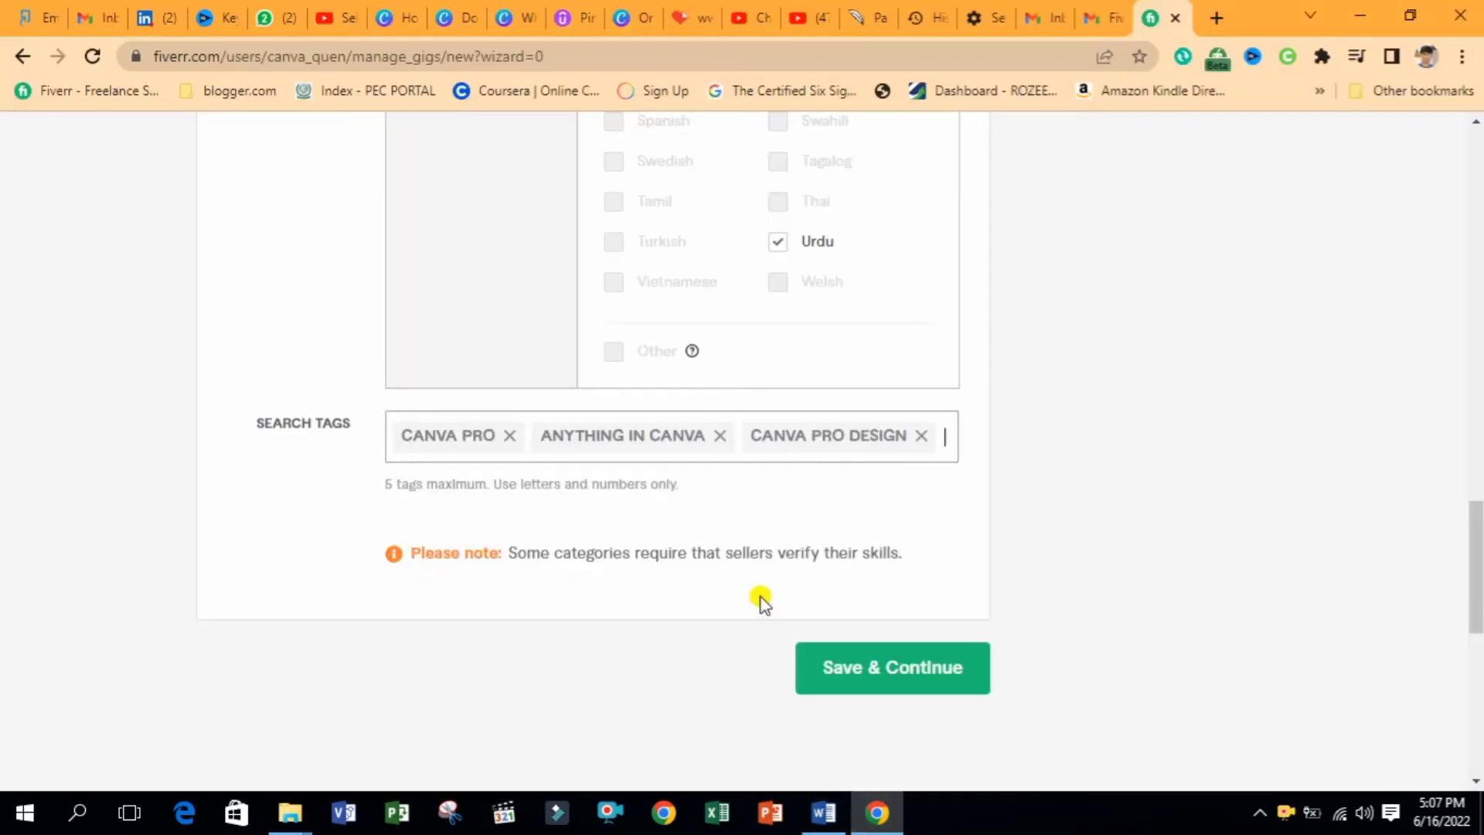
{"action": "left_click", "coordinate": [824, 811]}
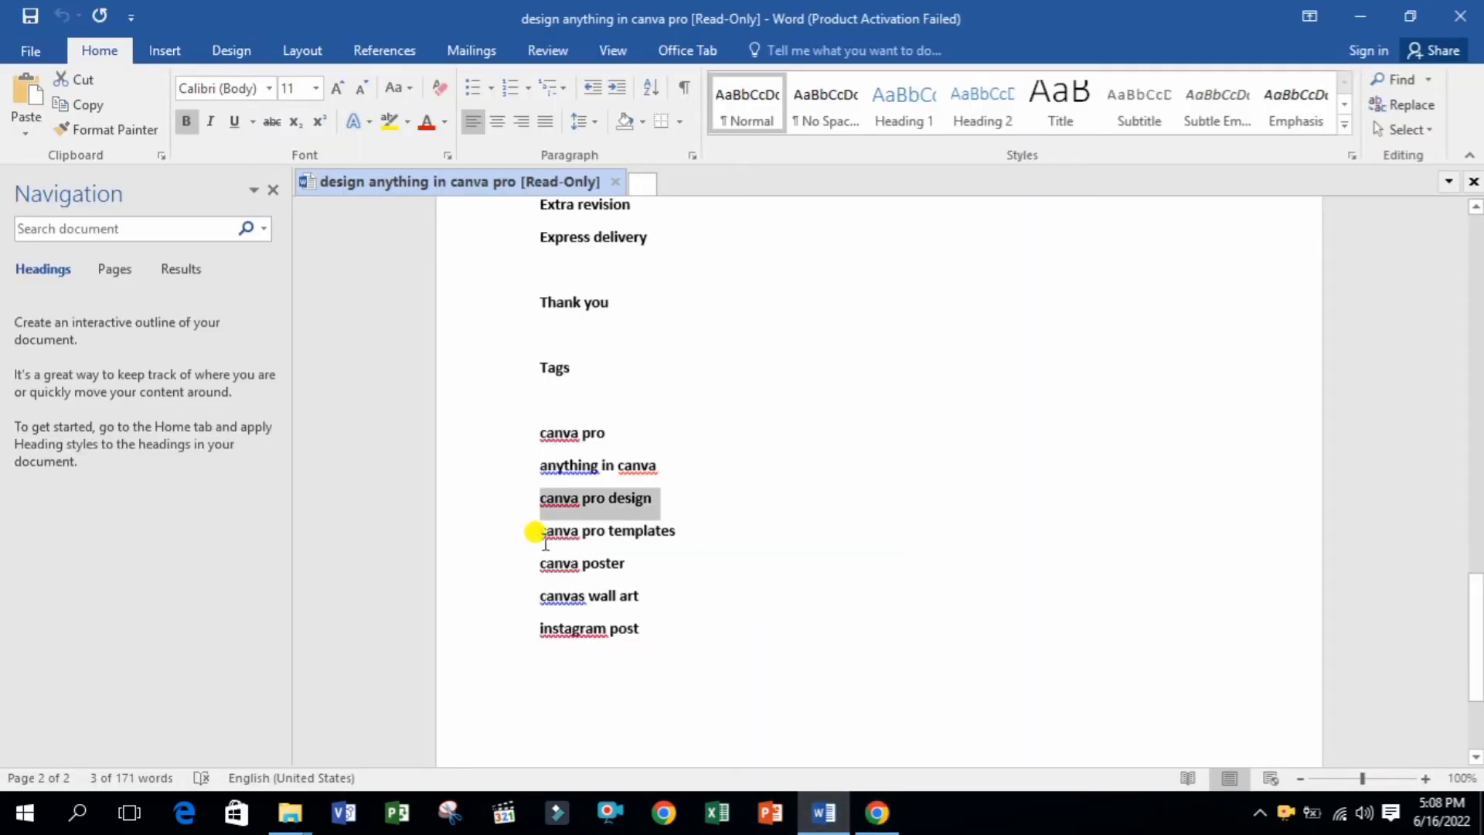
{"action": "left_click_drag", "start_coordinate": [528, 555], "coordinate": [679, 563]}
{"action": "key", "text": "ctrl+c"}
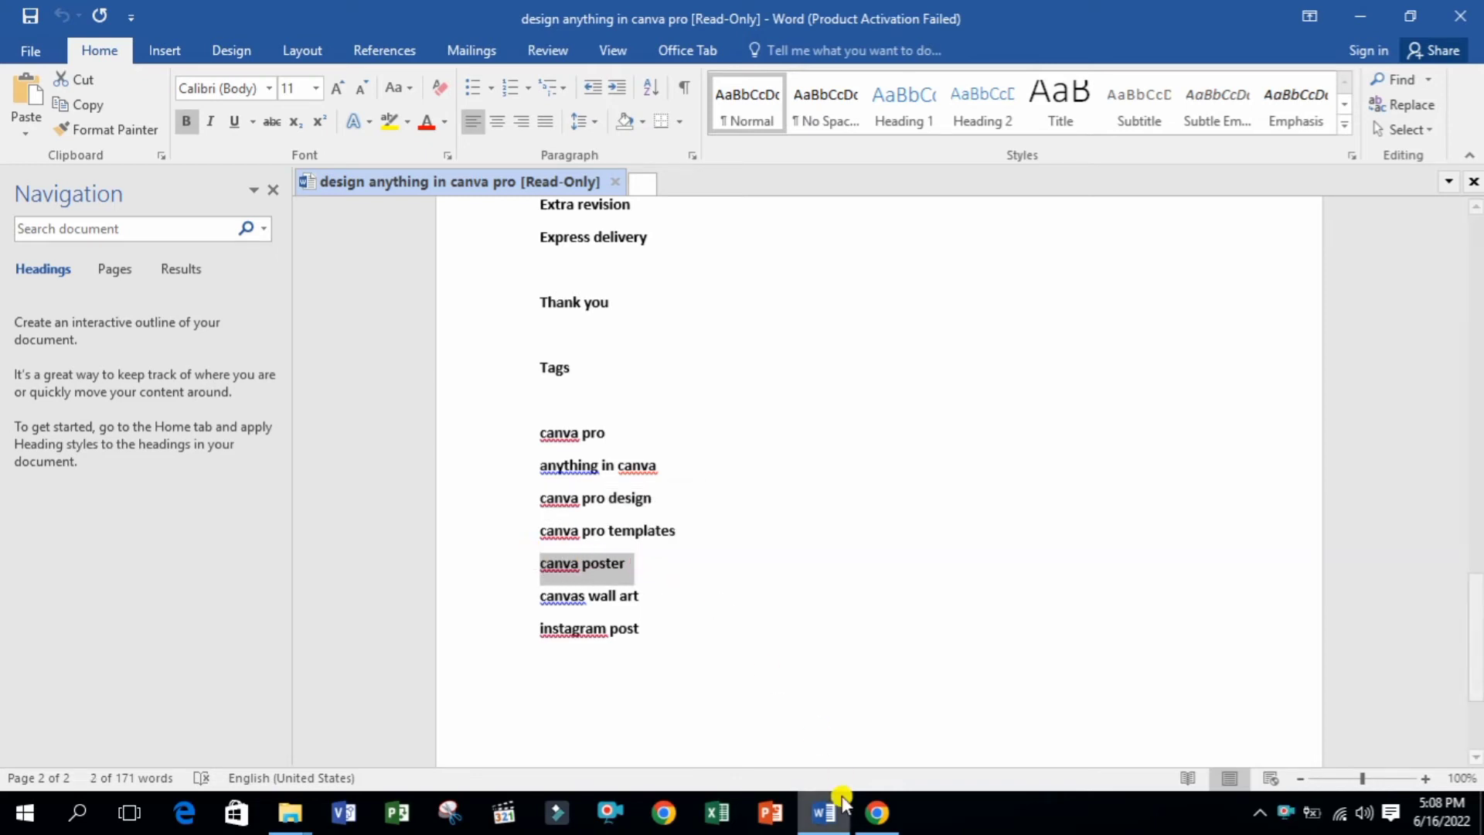
{"action": "left_click", "coordinate": [858, 817]}
{"action": "key", "text": "ctrl+v"}
{"action": "key", "text": "Return"}
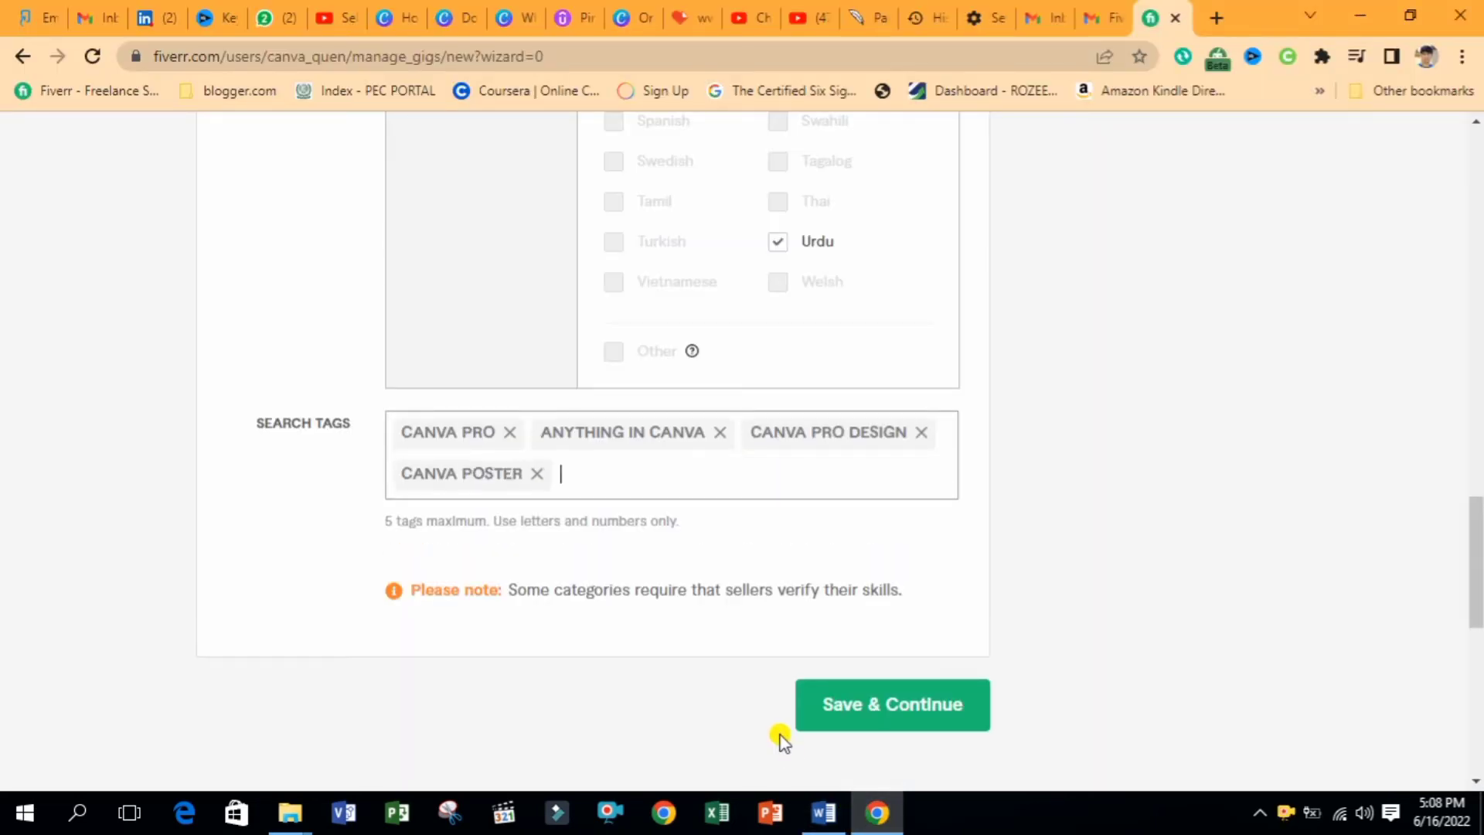
Add INSTAGRAM POST as the fifth search tag, reaching the tag limit
{"action": "left_click", "coordinate": [824, 812]}
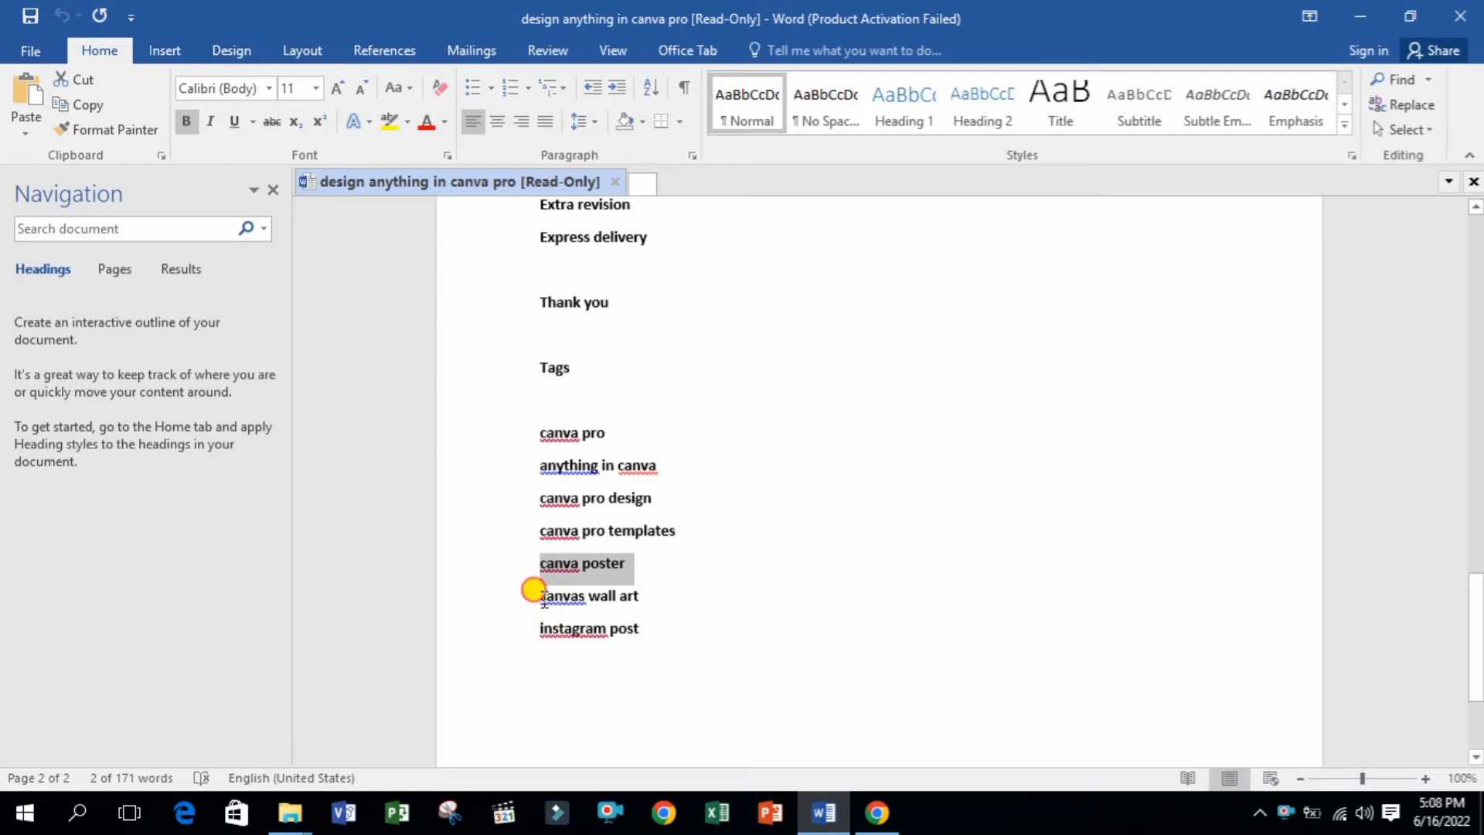
{"action": "left_click_drag", "start_coordinate": [542, 598], "coordinate": [534, 628]}
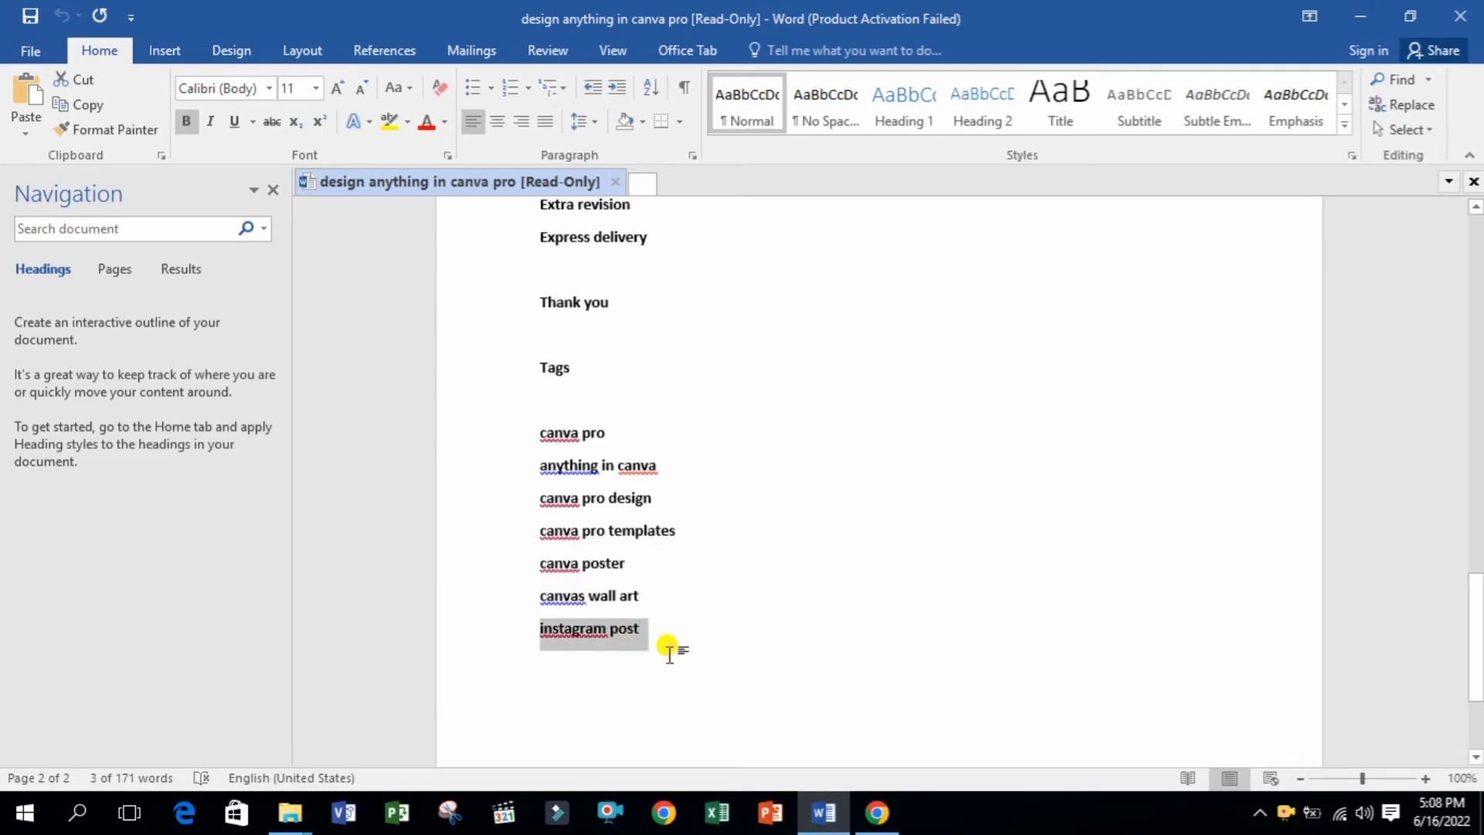
{"action": "key", "text": "ctrl+c"}
{"action": "left_click", "coordinate": [877, 812]}
{"action": "key", "text": "ctrl+v"}
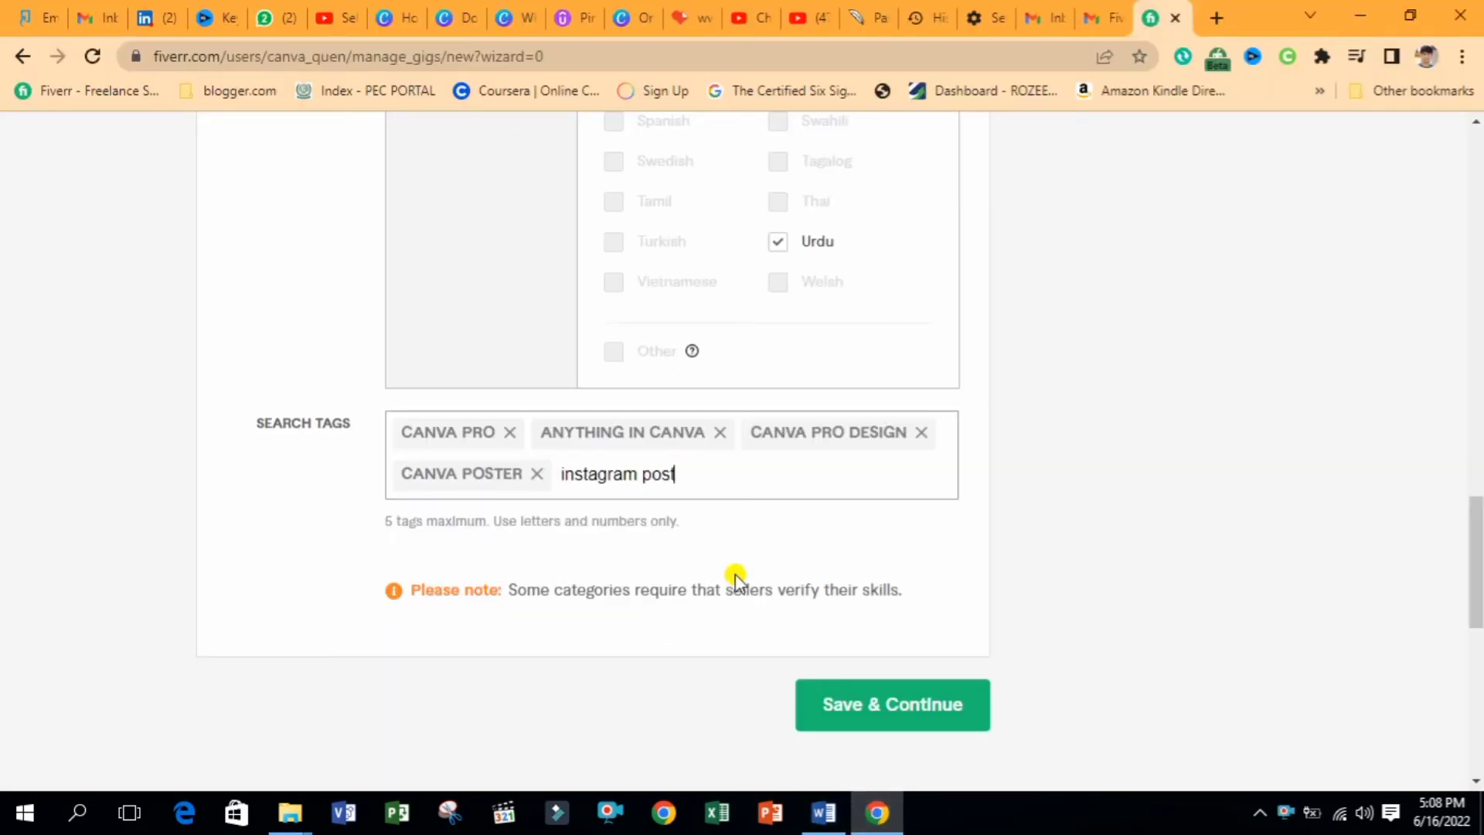
{"action": "key", "text": "Return"}
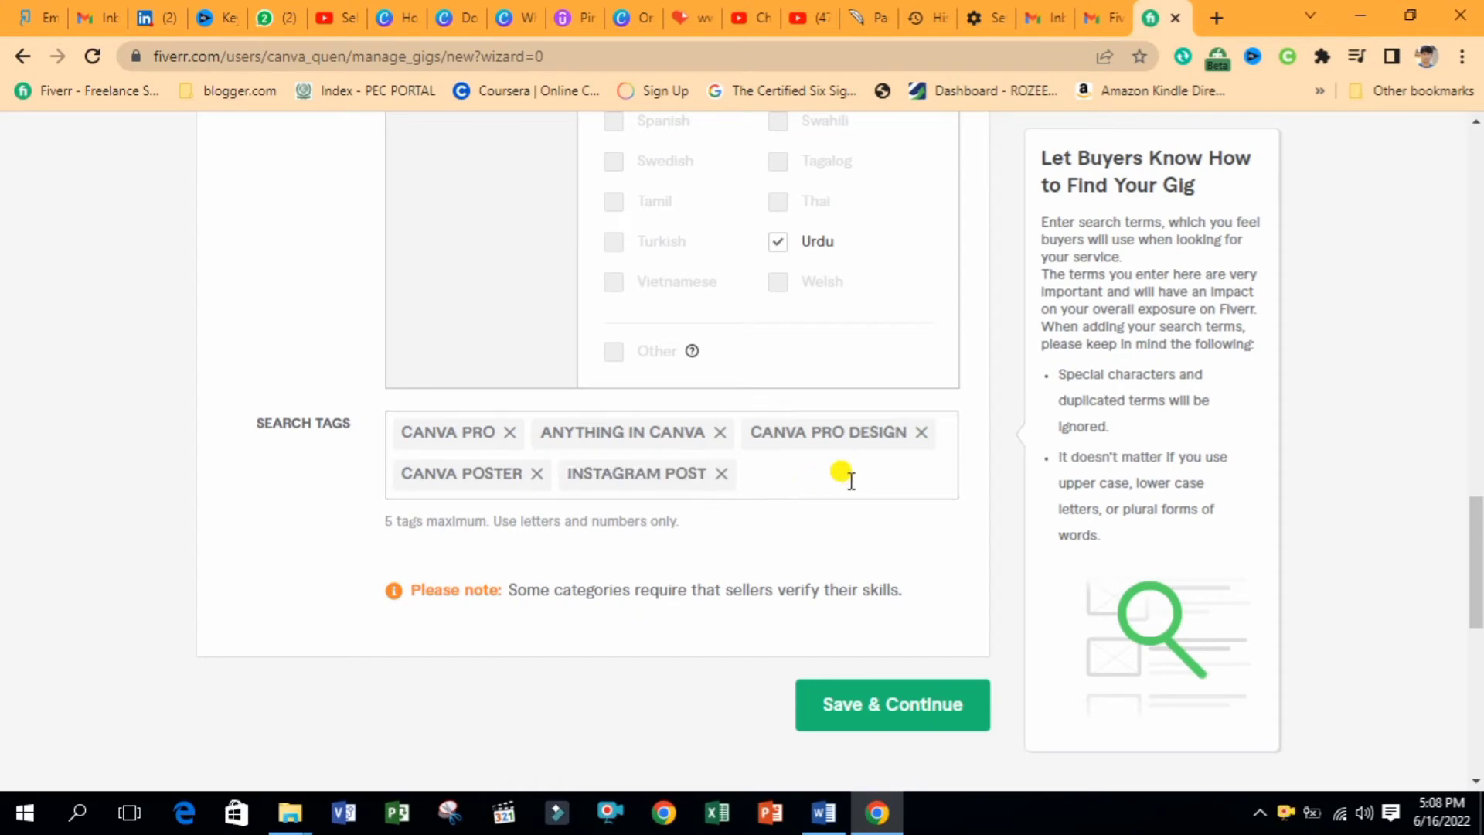
Save the overview and switch on offering three packages on the pricing step
{"action": "left_click", "coordinate": [893, 702]}
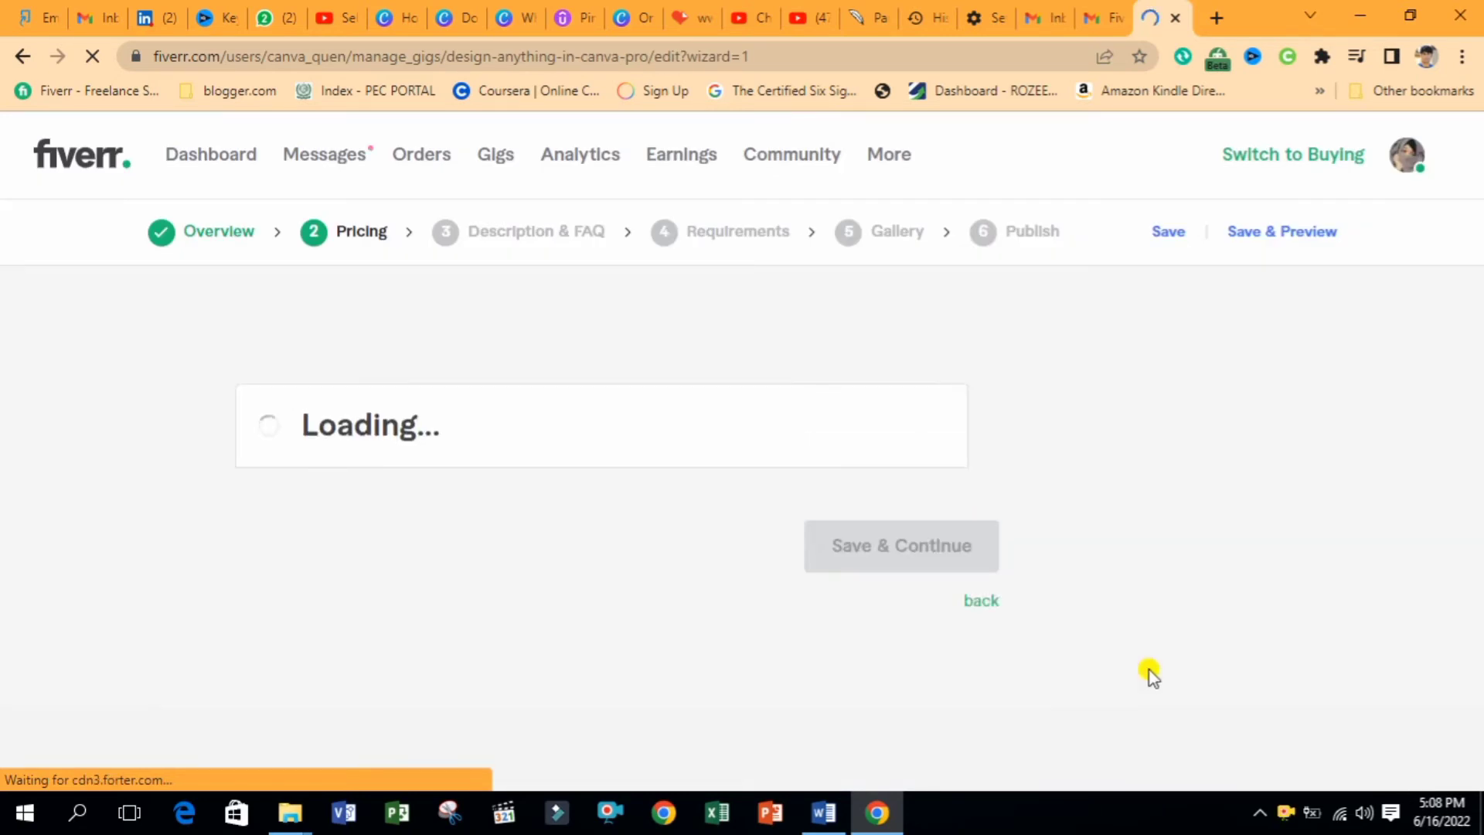
{"action": "scroll", "coordinate": [1374, 344], "scroll_direction": "down", "scroll_amount": 2}
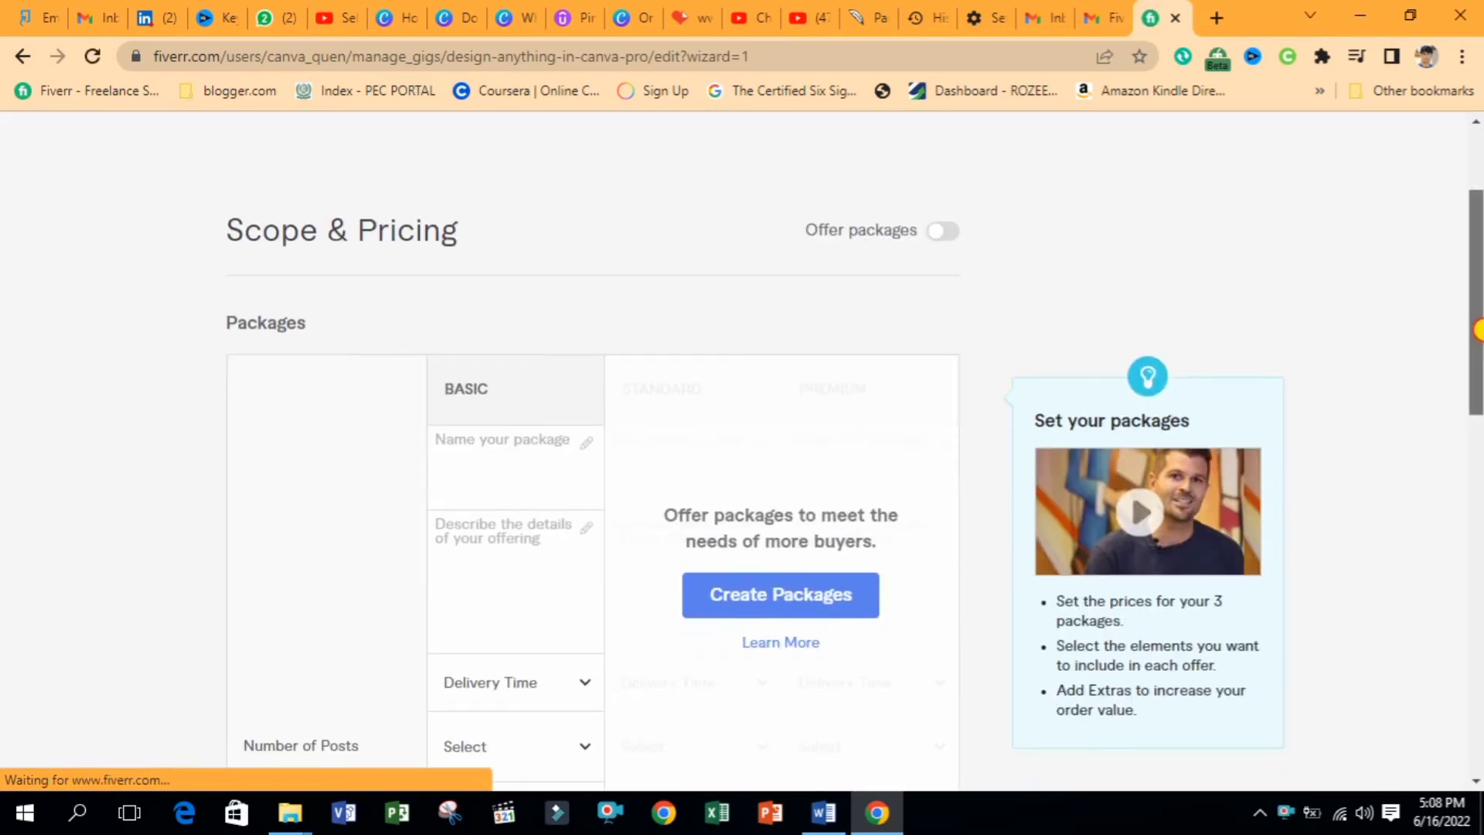
{"action": "left_click", "coordinate": [947, 232]}
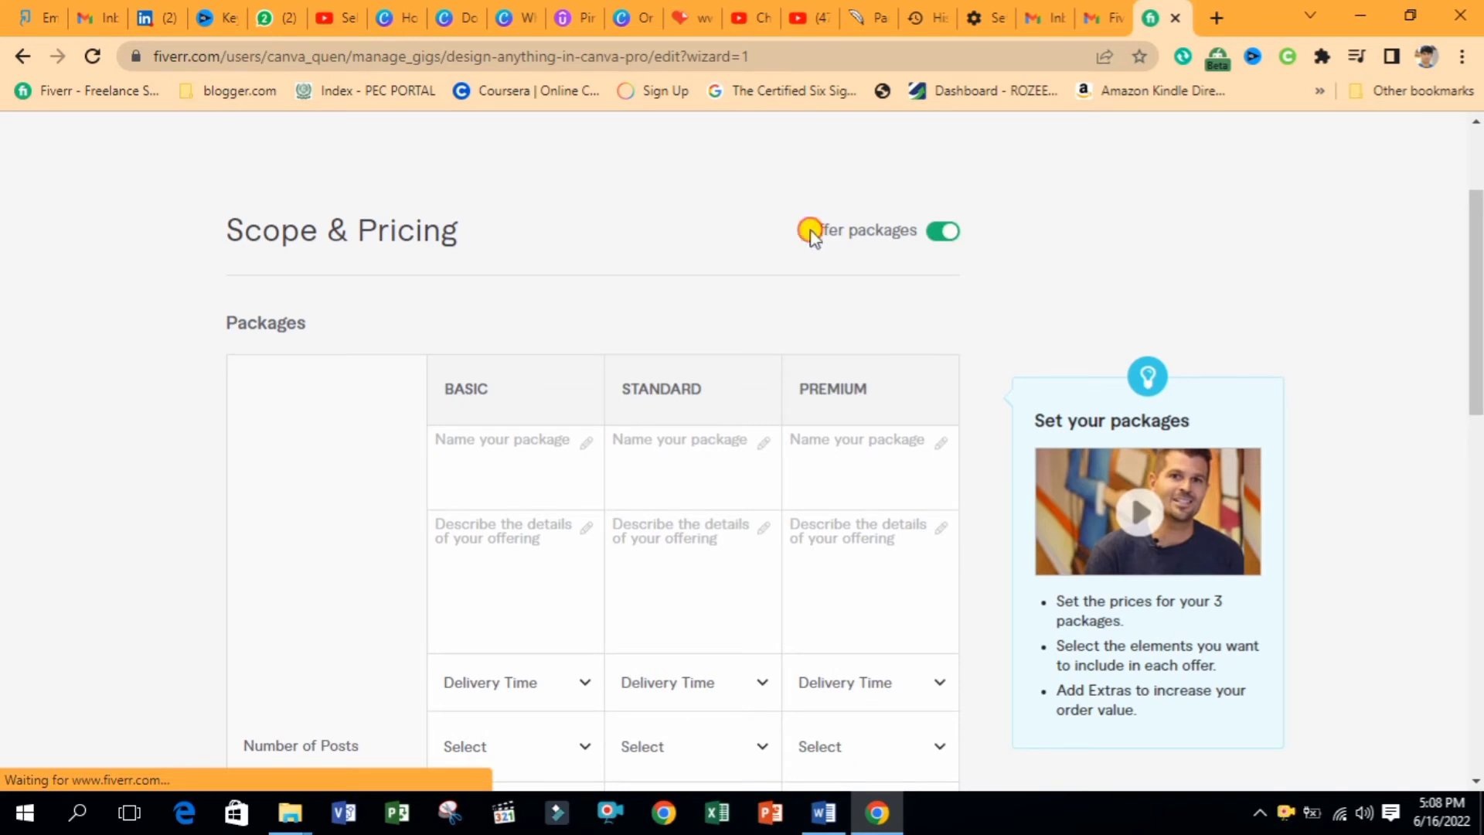
{"action": "left_click_drag", "start_coordinate": [806, 230], "coordinate": [931, 242]}
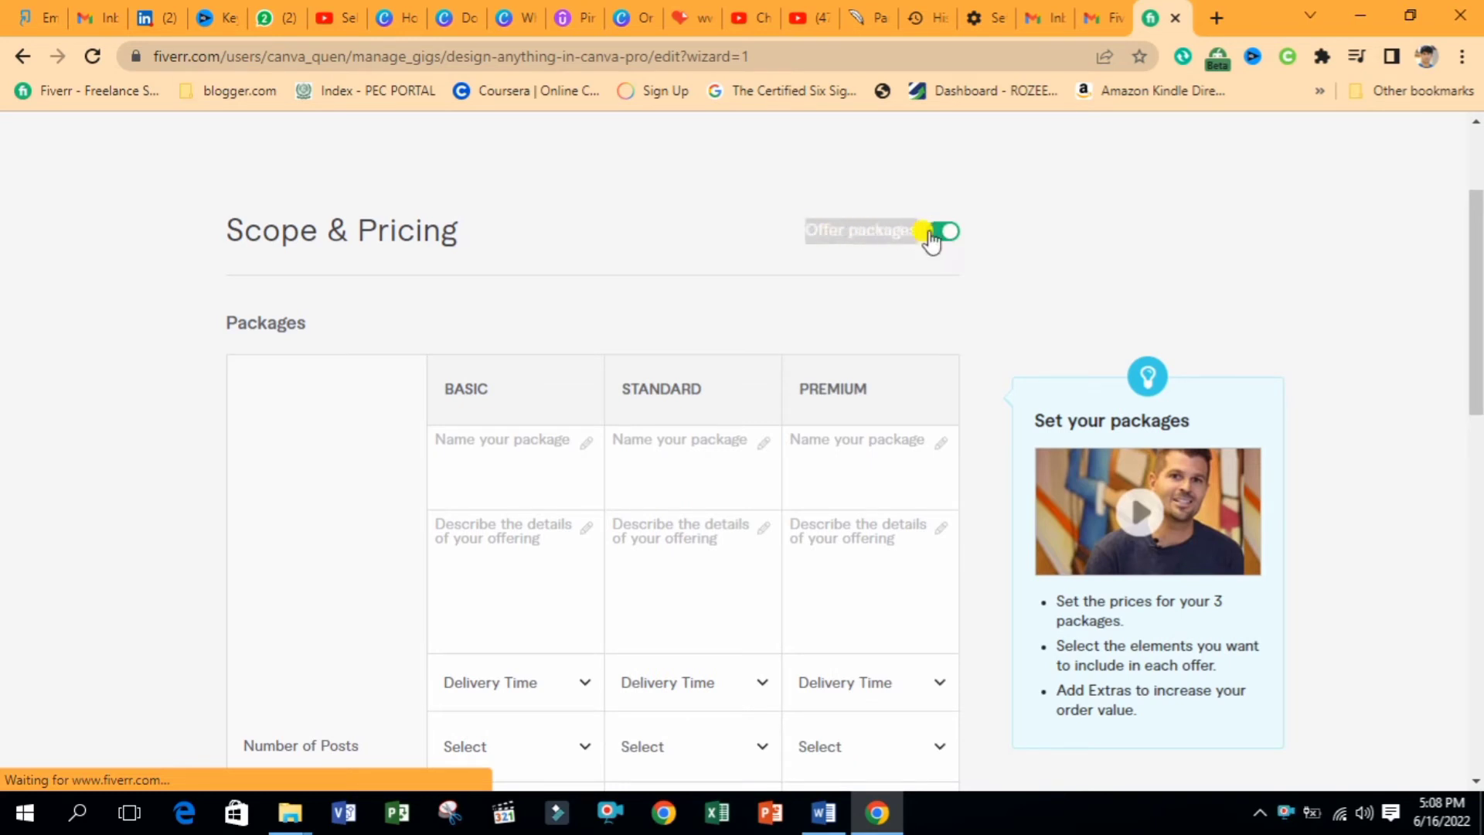
Name the three packages Basic, Standard and PREMIUM
{"action": "left_click", "coordinate": [519, 438]}
{"action": "type", "text": "Basic"}
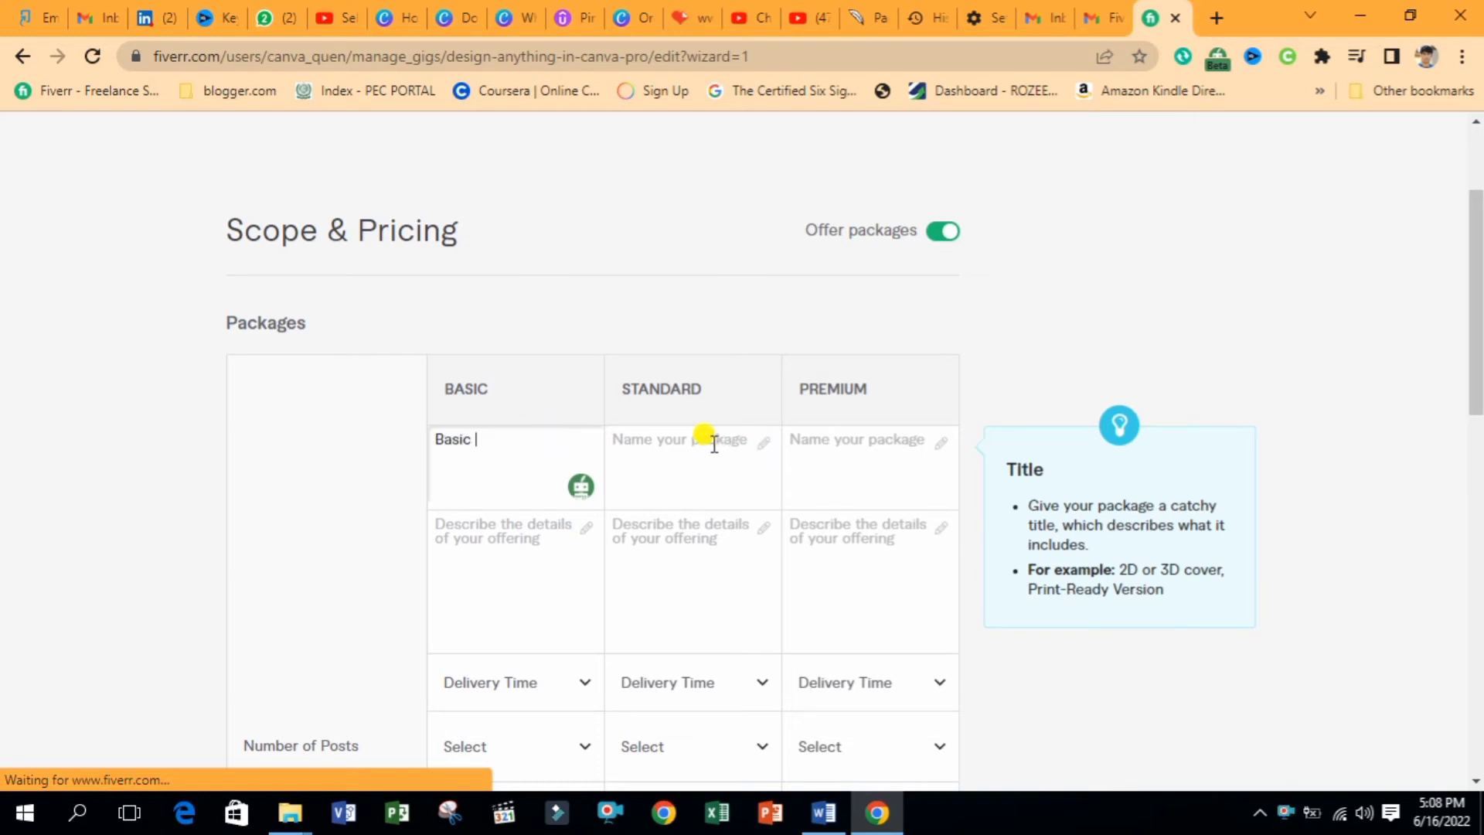
{"action": "left_click", "coordinate": [708, 446]}
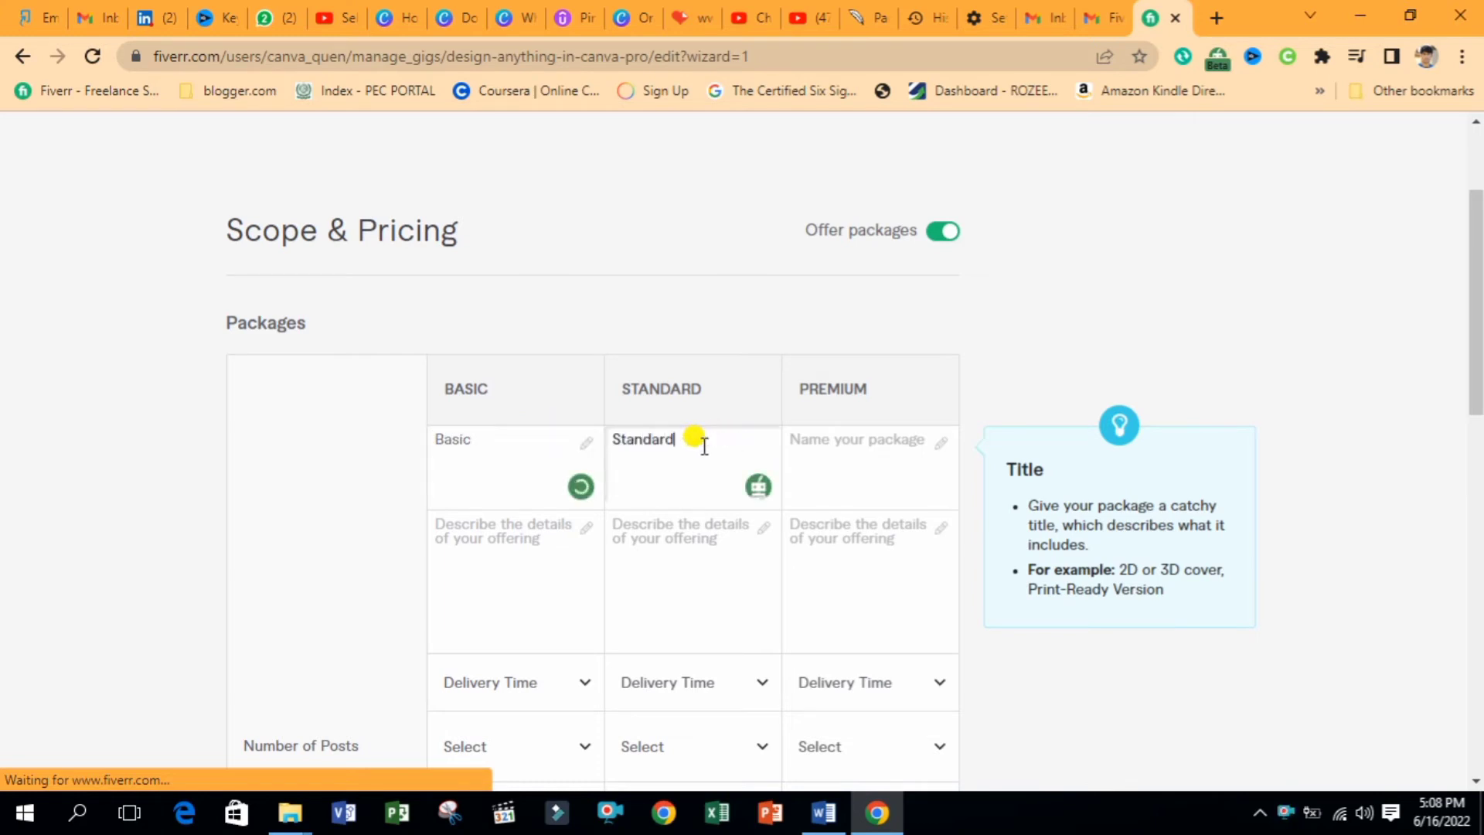
{"action": "left_click", "coordinate": [827, 437]}
{"action": "left_click_drag", "start_coordinate": [872, 395], "coordinate": [802, 390]}
{"action": "left_click", "coordinate": [818, 420]}
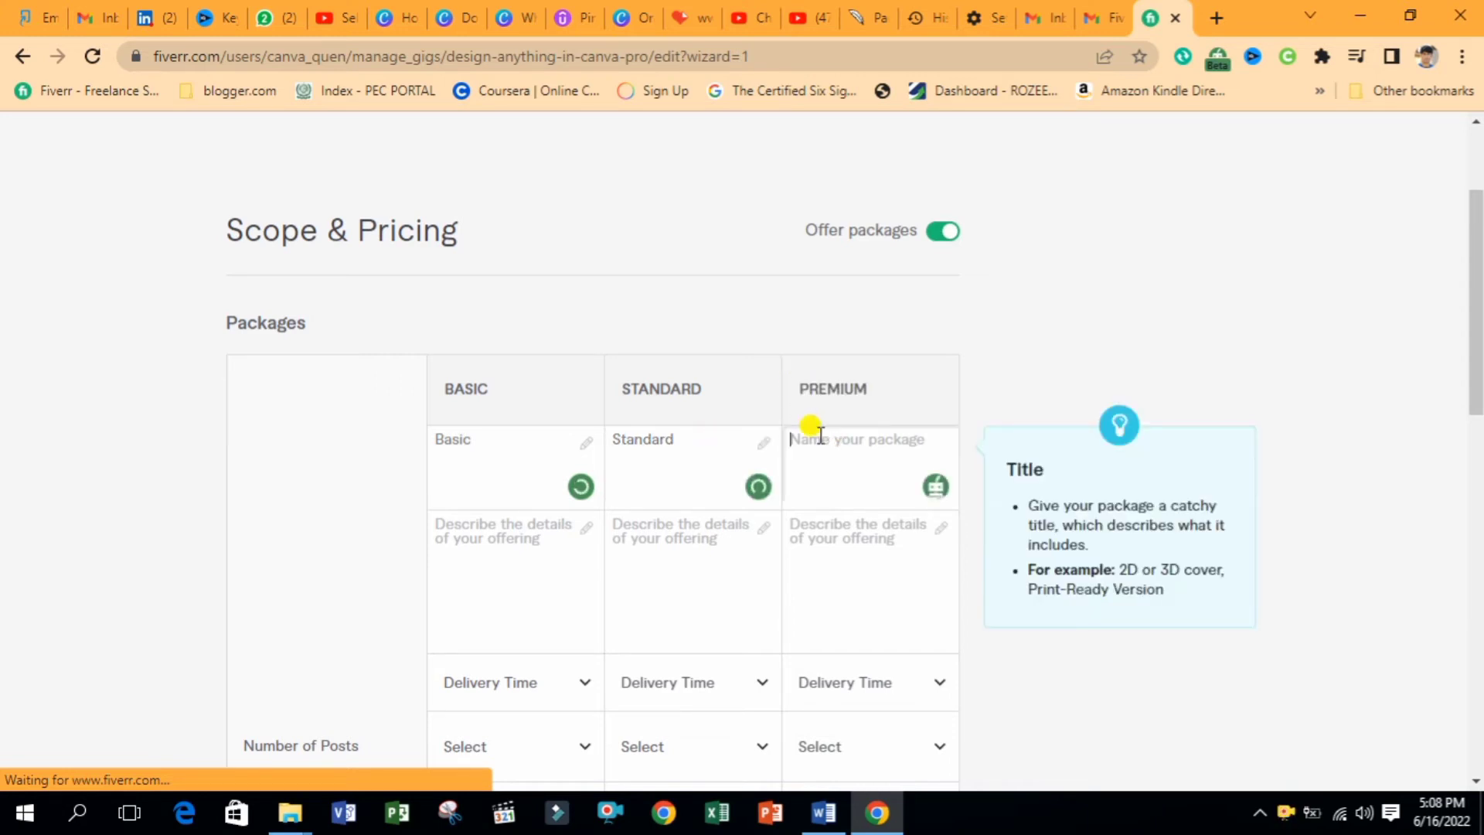
{"action": "key", "text": "ctrl+v"}
{"action": "left_click", "coordinate": [1476, 242]}
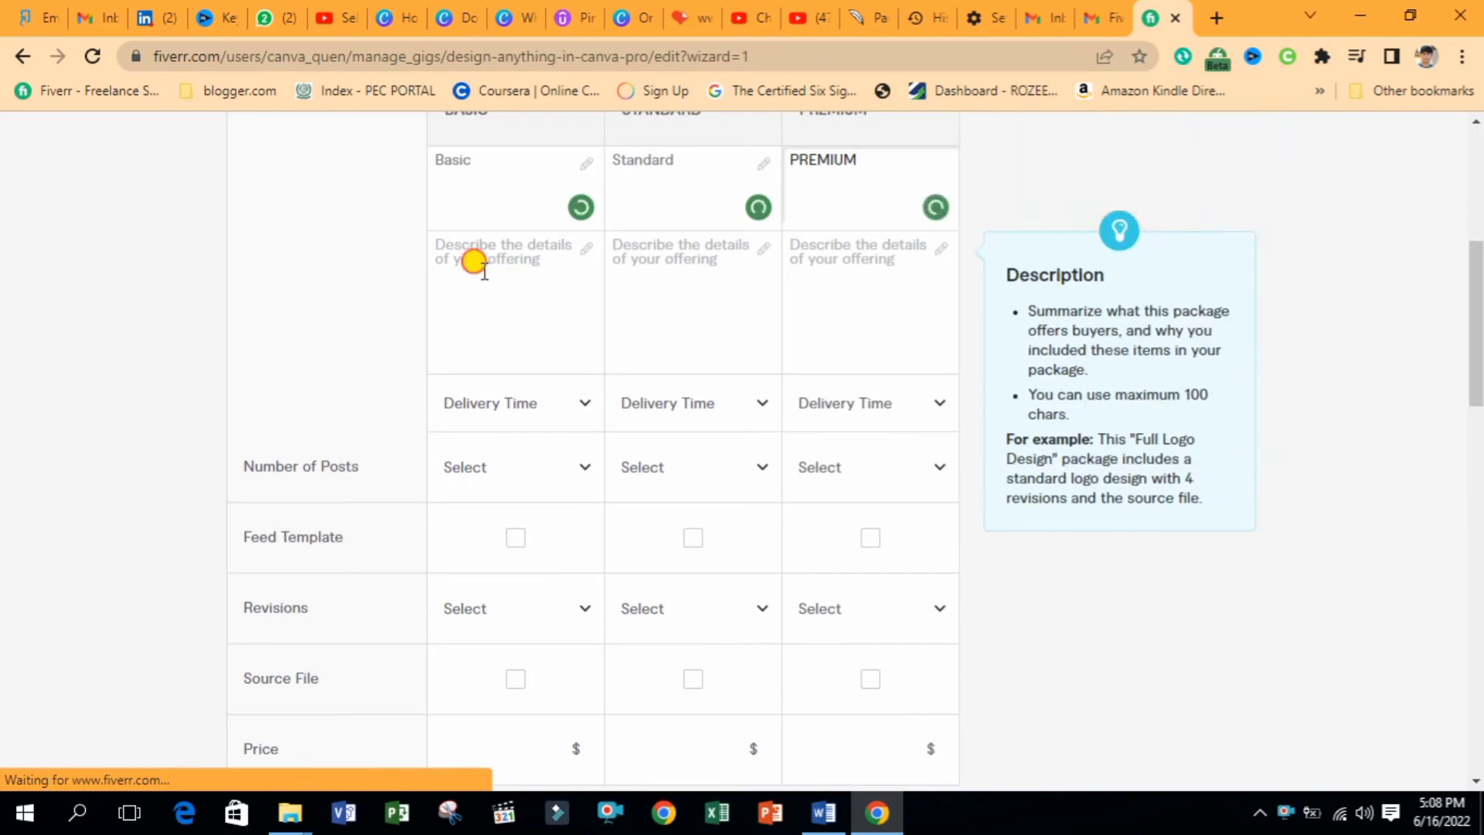
Begin the Basic package description with "2"
{"action": "left_click", "coordinate": [529, 282]}
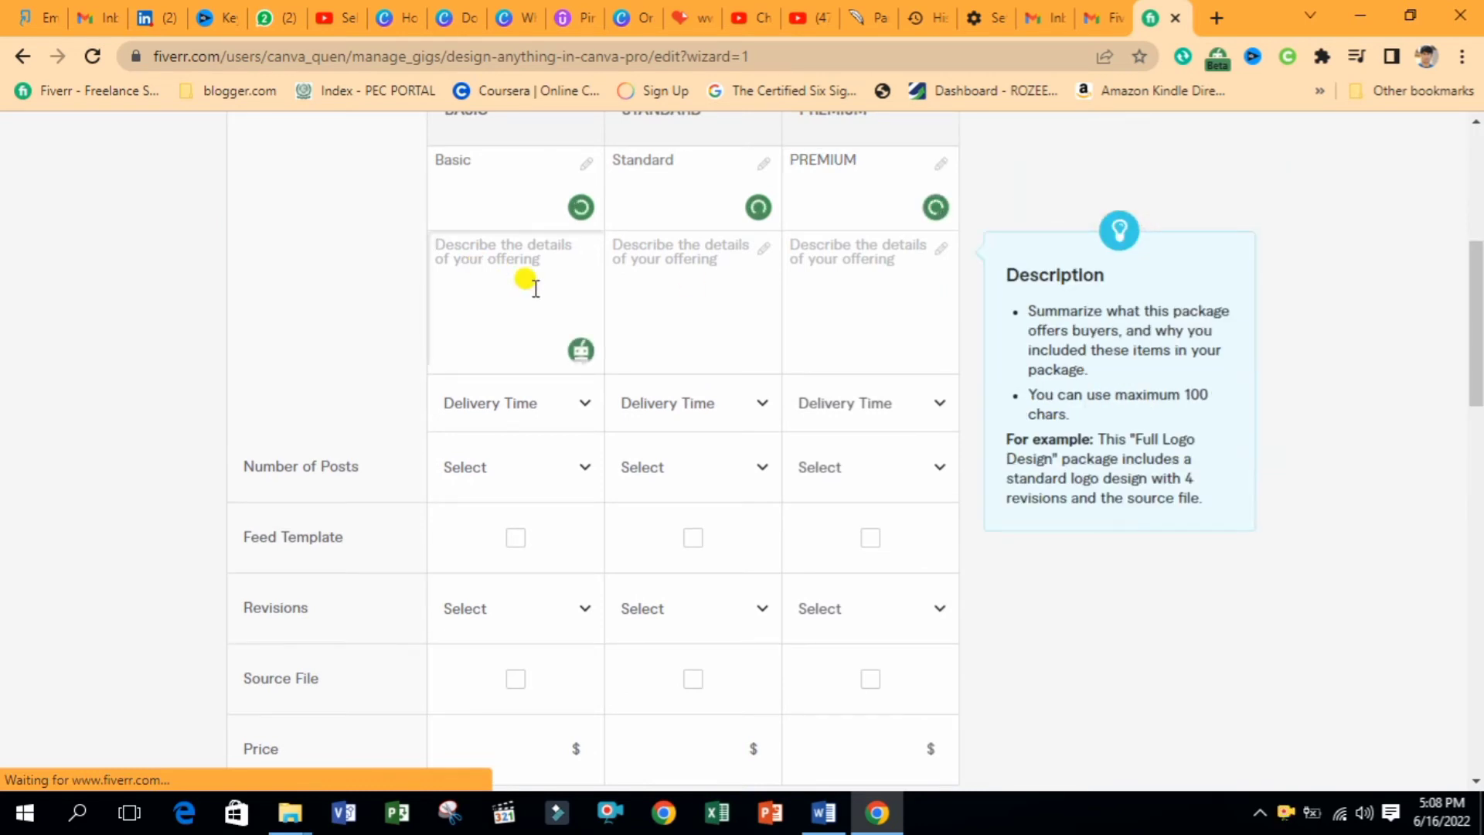
{"action": "type", "text": "Design 2"}
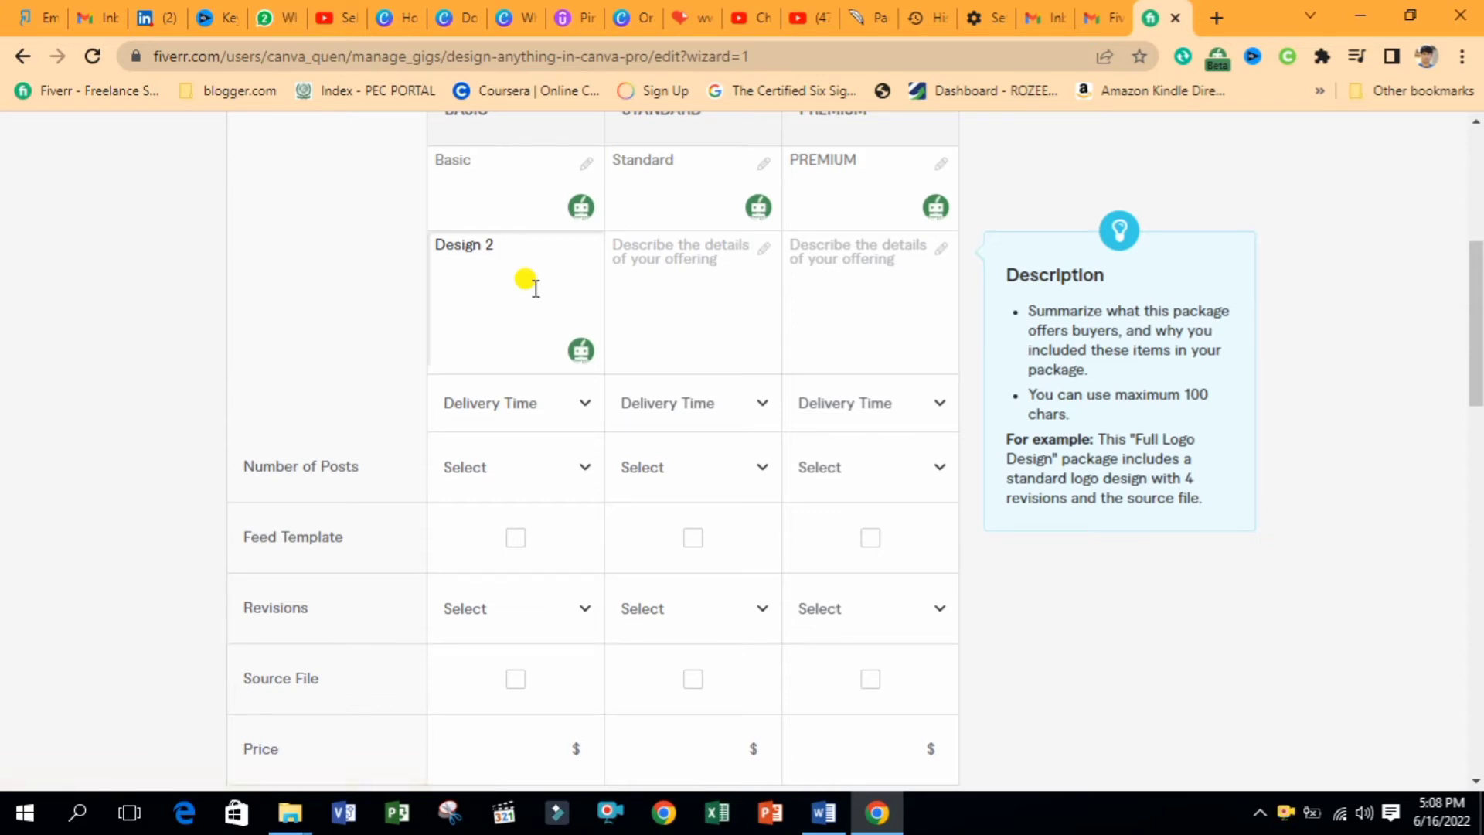
{"action": "key", "text": "BackSpace"}
{"action": "key", "text": "BackSpace"}
{"action": "key", "text": "BackSpace"}
{"action": "key", "text": "BackSpace"}
{"action": "key", "text": "BackSpace"}
{"action": "key", "text": "BackSpace"}
{"action": "key", "text": "BackSpace"}
{"action": "key", "text": "BackSpace"}
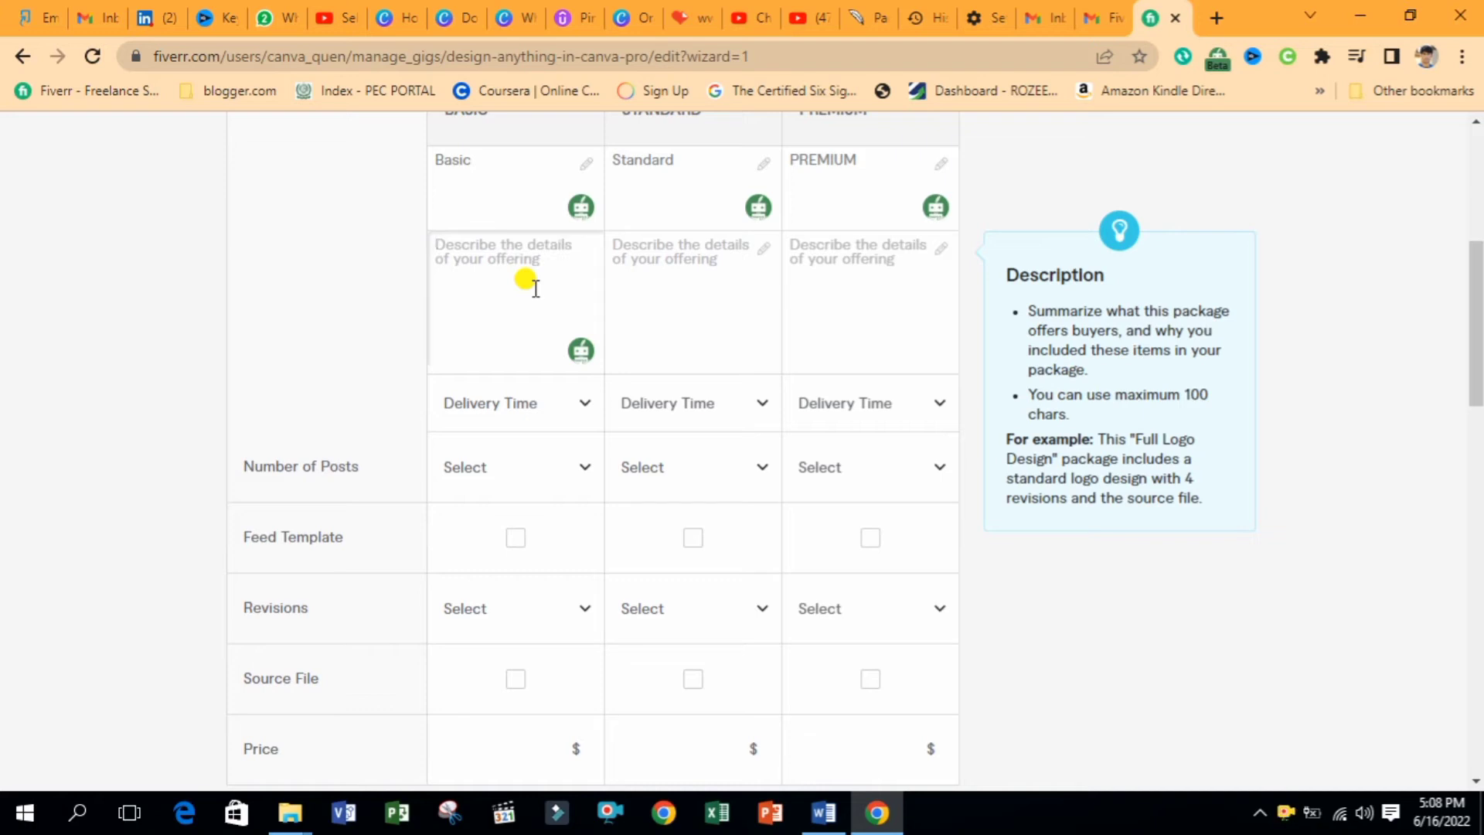
{"action": "type", "text": "2 post or design"}
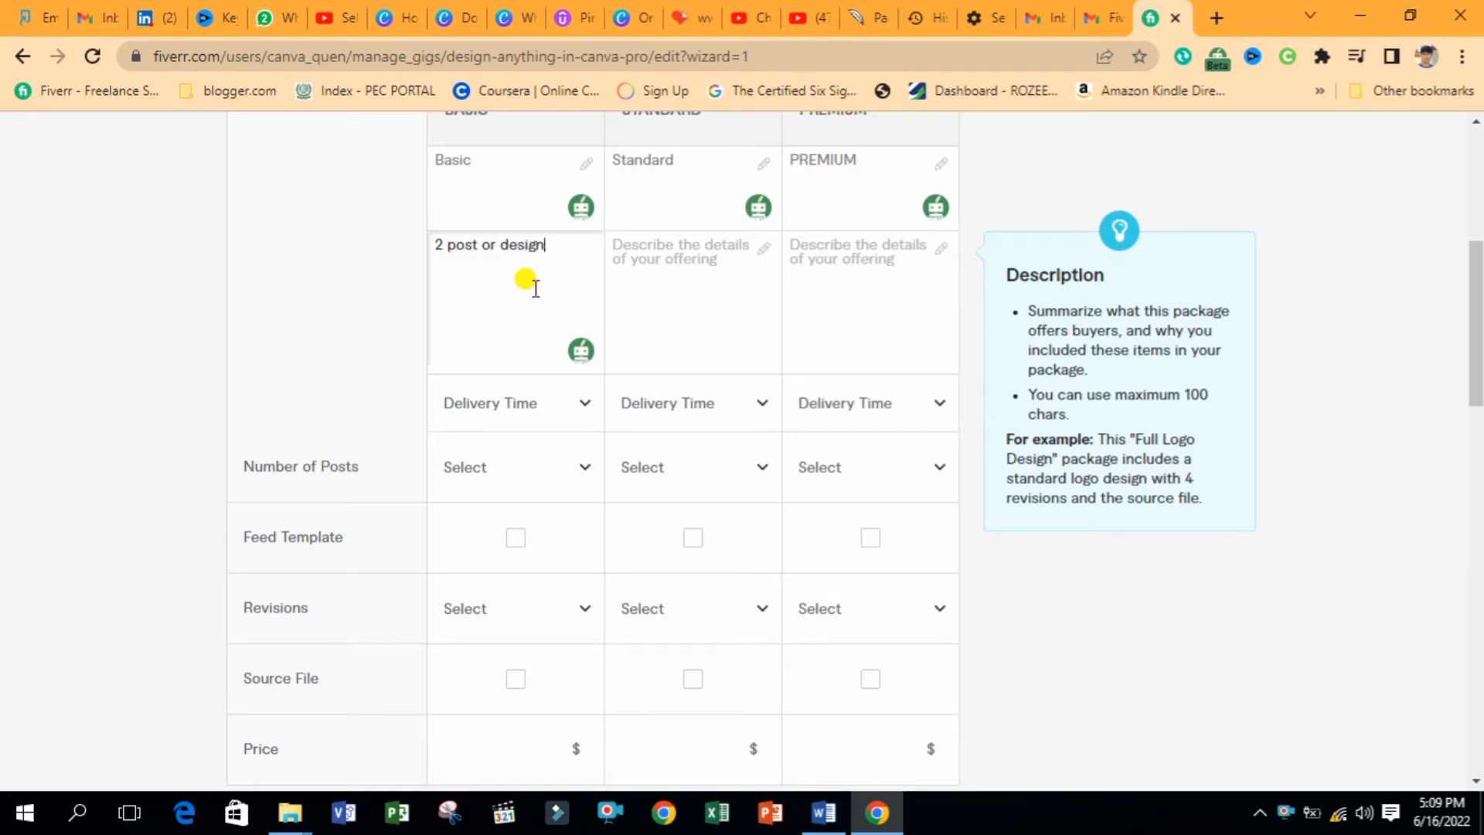
Copy the Basic description into Standard and Premium, changing the post counts to 5 and 10
{"action": "left_click_drag", "start_coordinate": [571, 282], "coordinate": [391, 252]}
{"action": "key", "text": "ctrl+c"}
{"action": "left_click", "coordinate": [767, 282]}
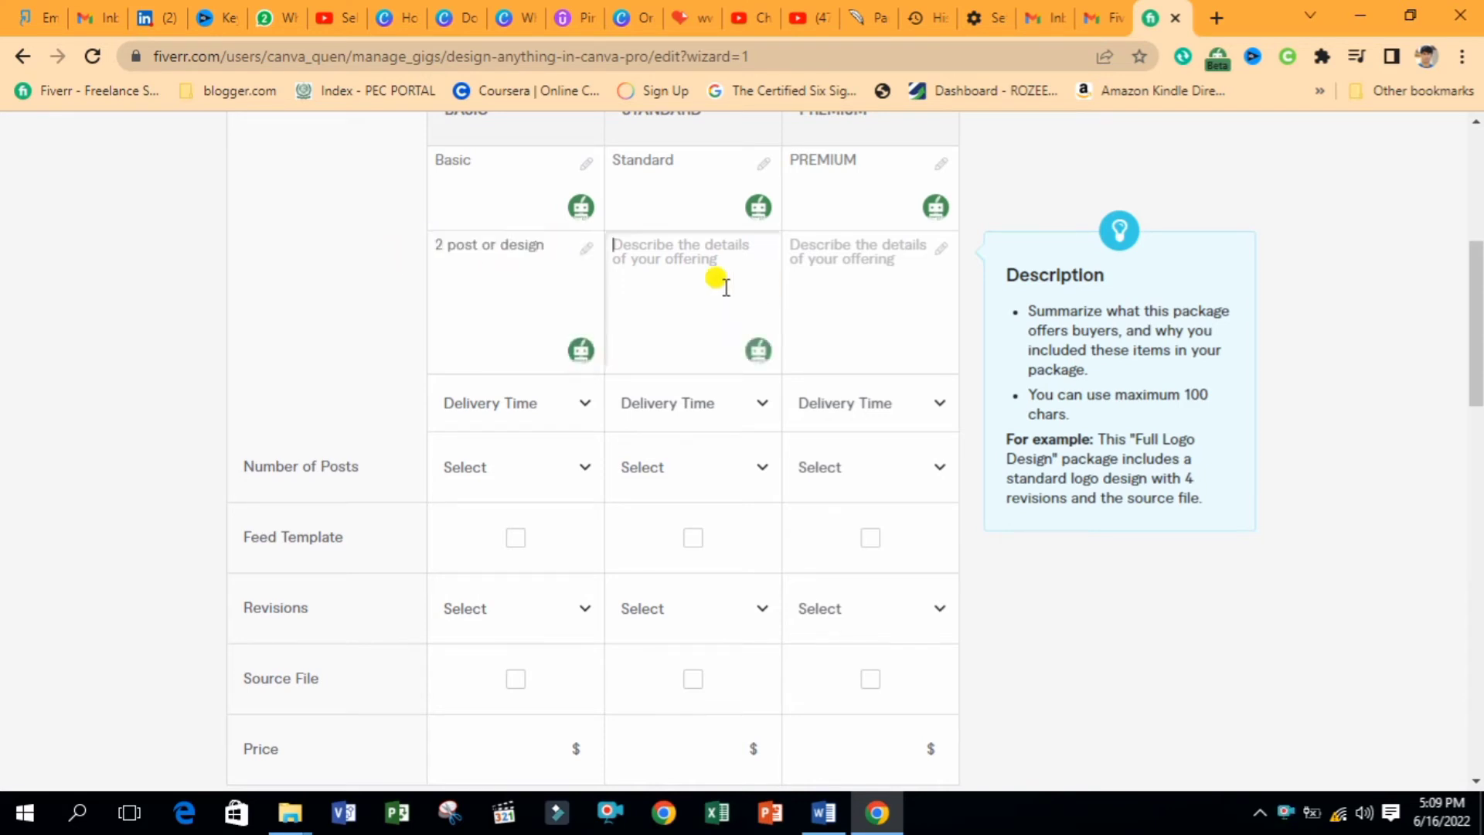
{"action": "key", "text": "ctrl+v"}
{"action": "left_click", "coordinate": [834, 252]}
{"action": "key", "text": "ctrl+v"}
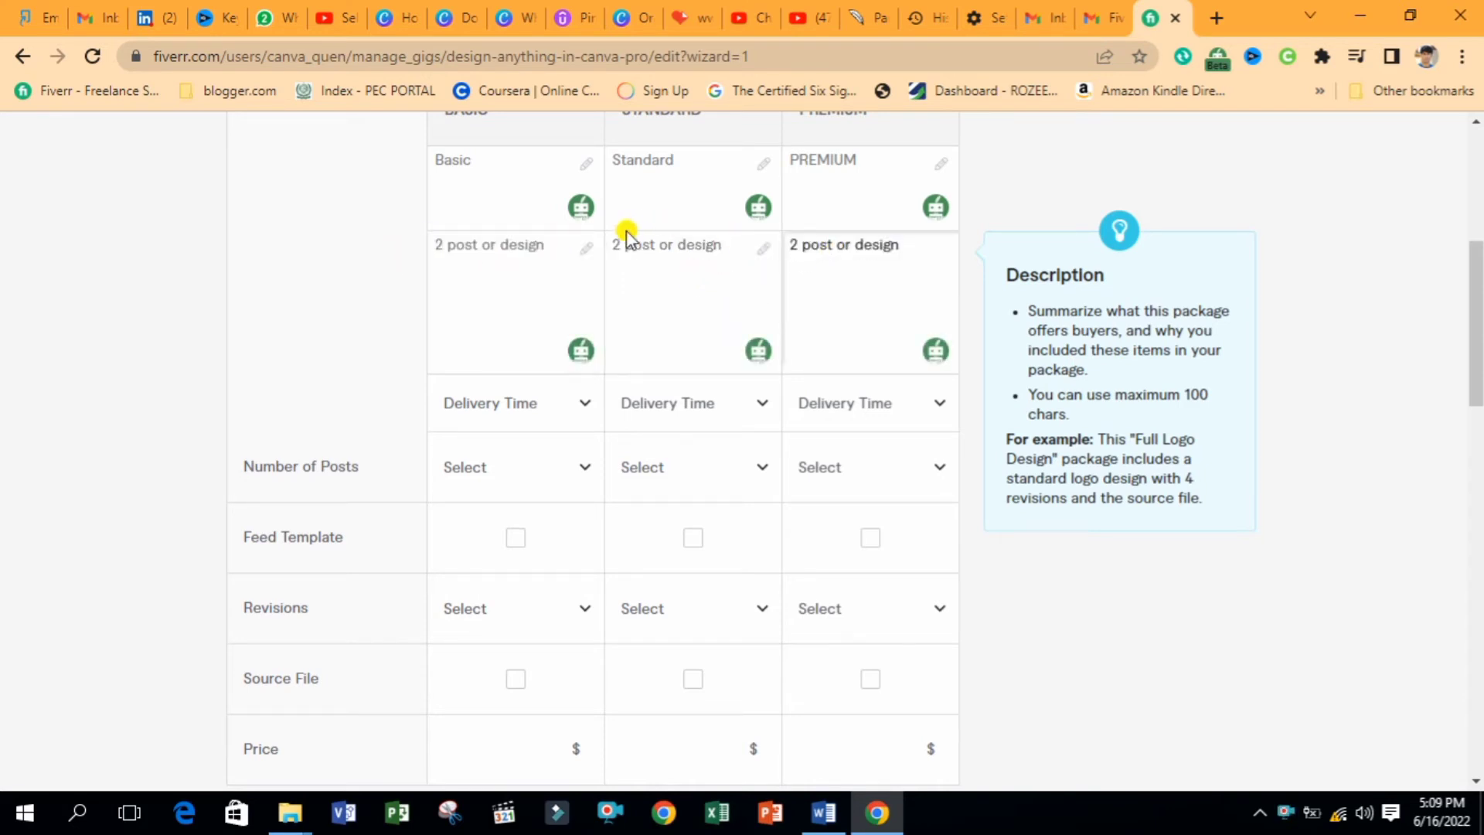
{"action": "left_click", "coordinate": [621, 251]}
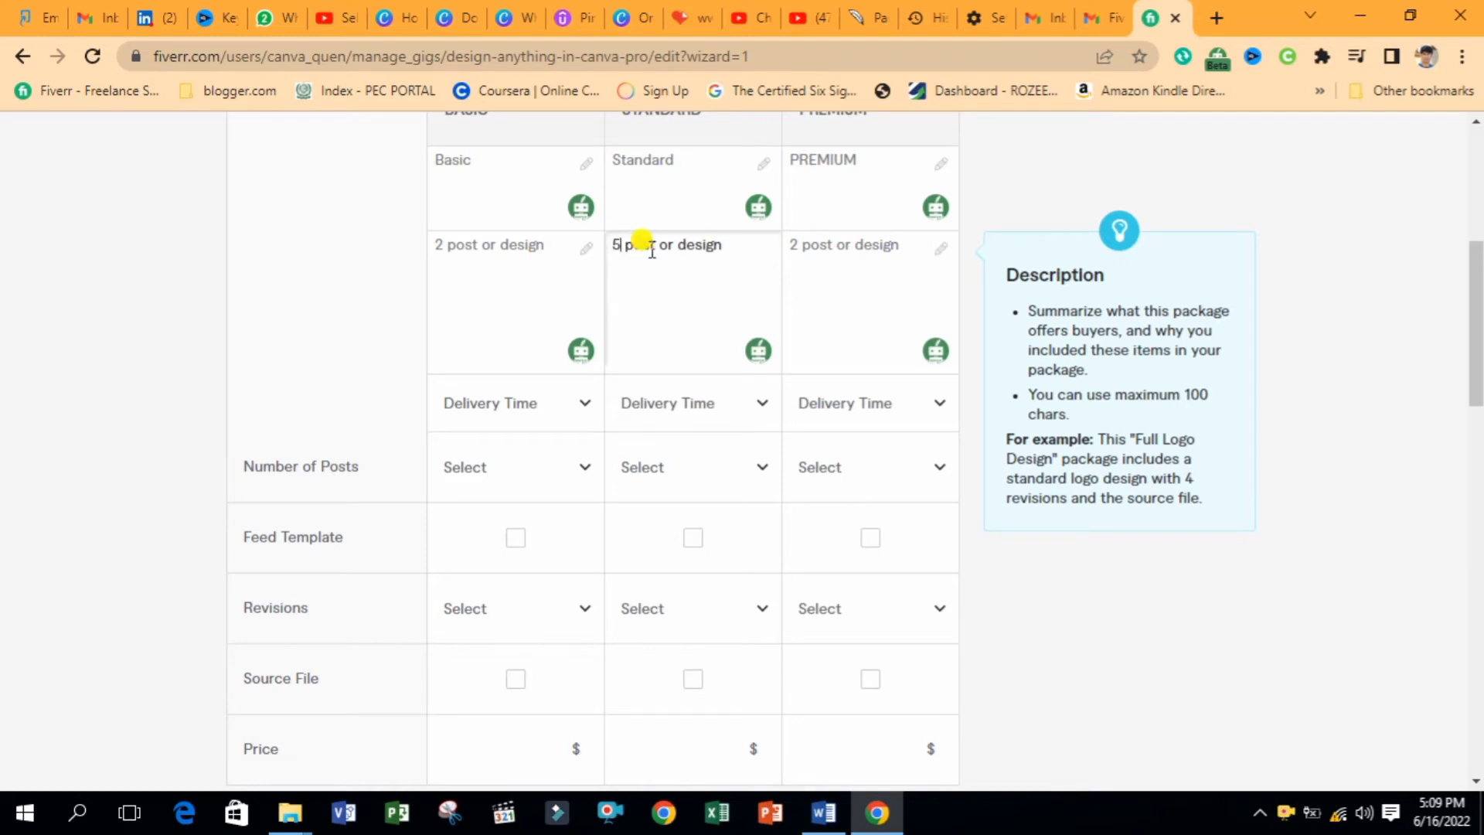
{"action": "left_click", "coordinate": [798, 245]}
{"action": "key", "text": "BackSpace"}
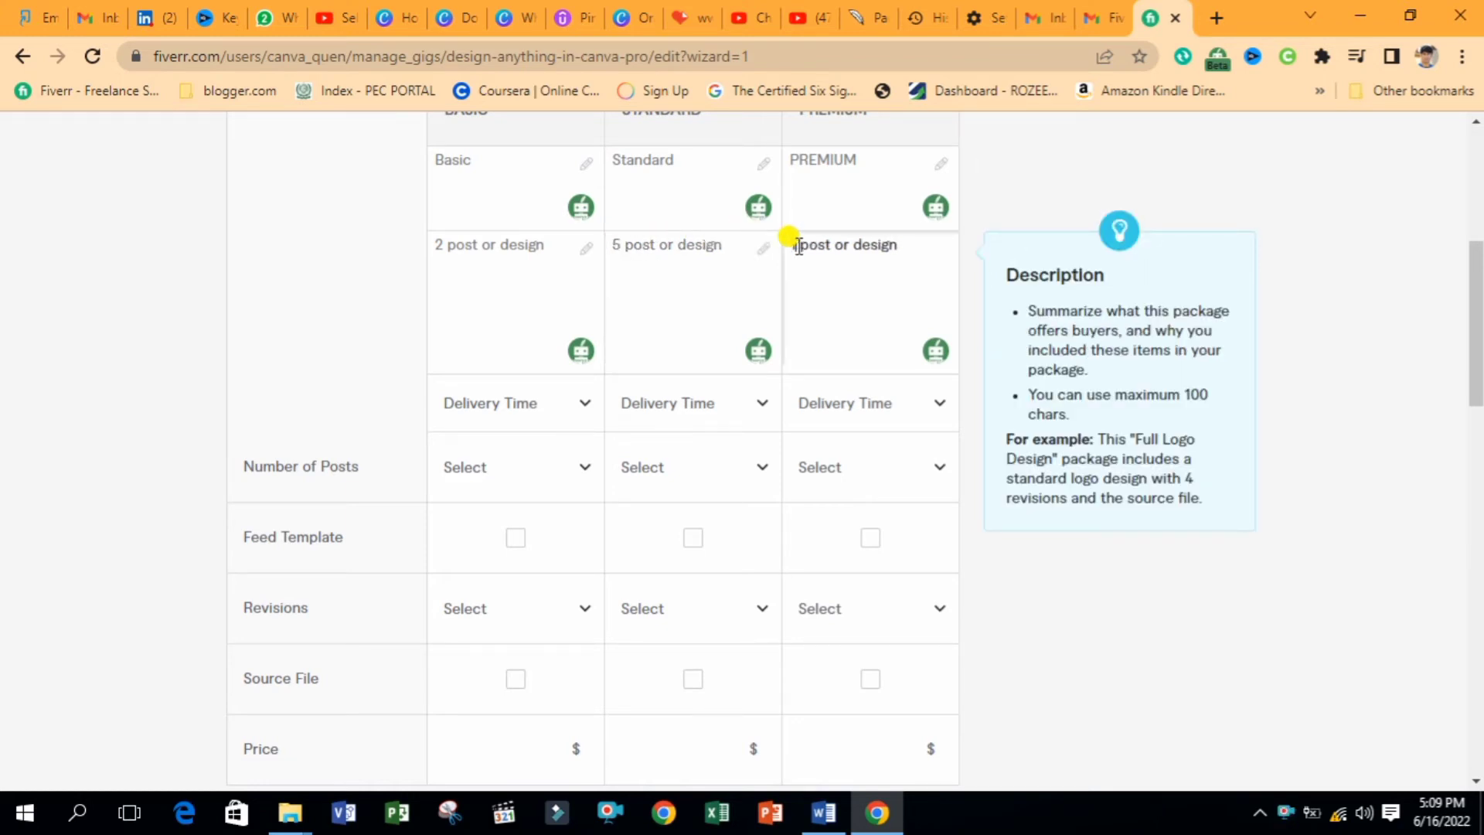
Set delivery times to 1, 2 and 3 days for Basic, Standard and Premium
{"action": "left_click", "coordinate": [572, 406]}
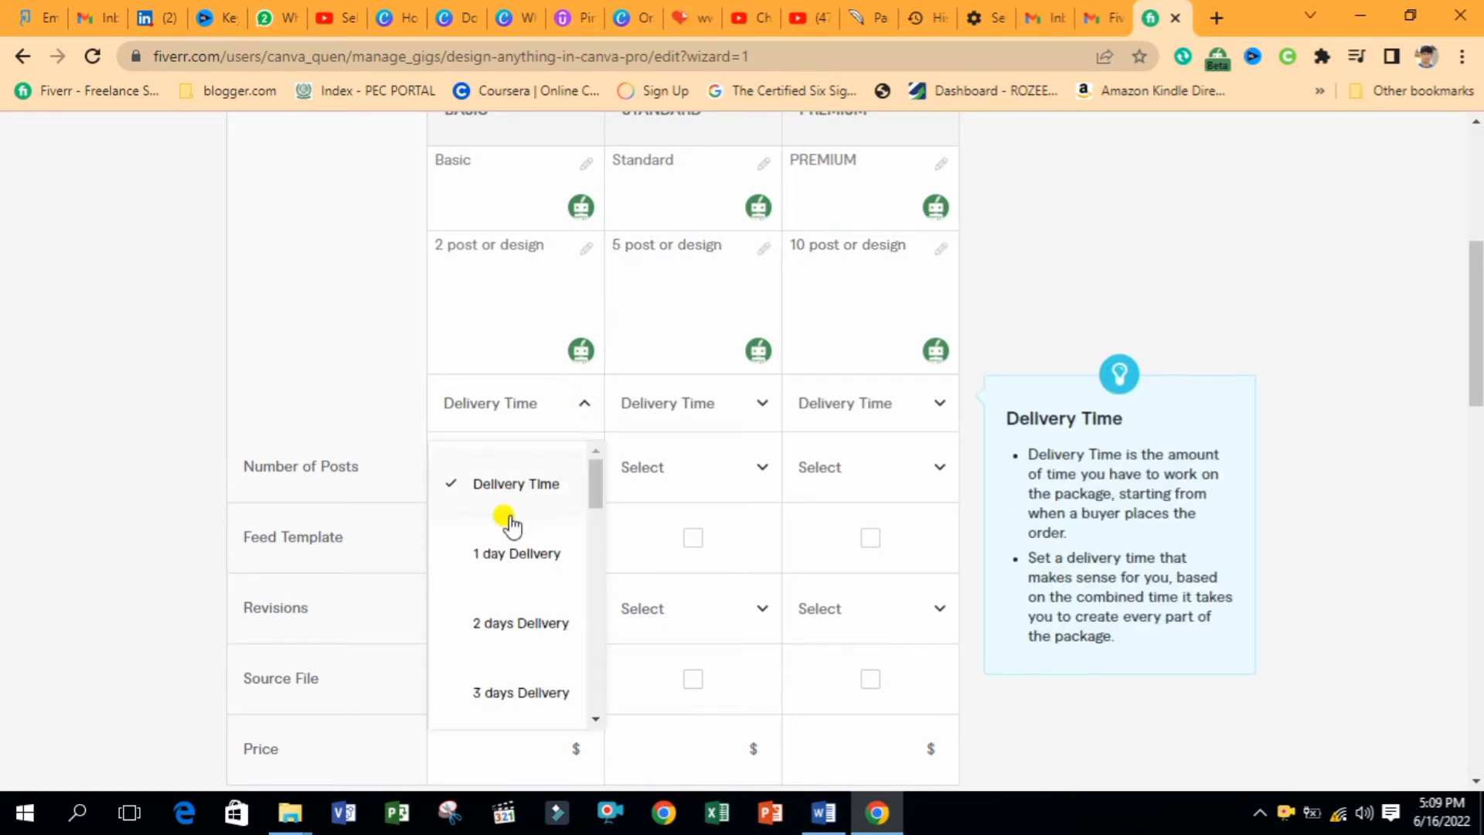
{"action": "left_click", "coordinate": [500, 562]}
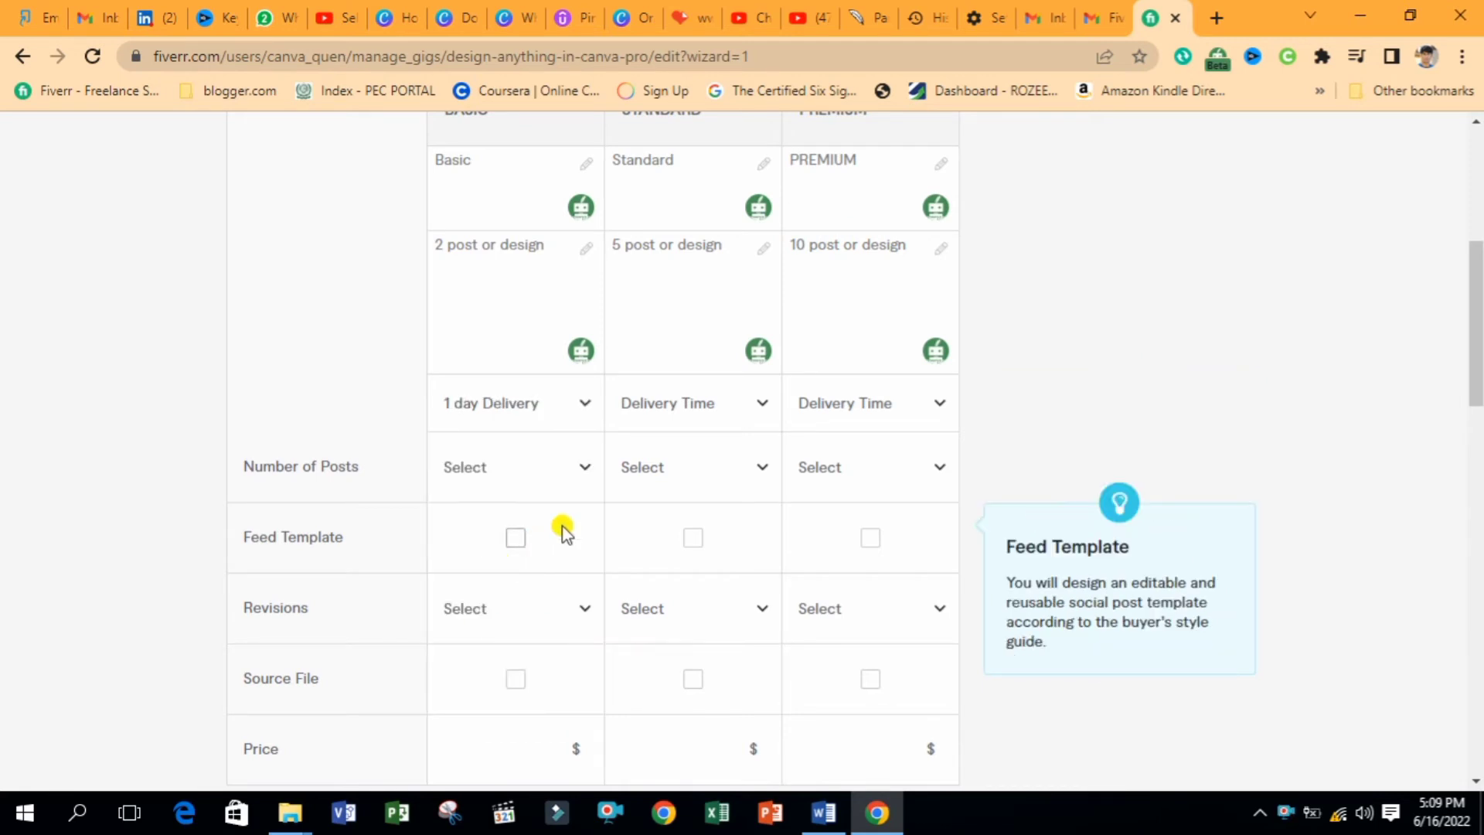
{"action": "left_click", "coordinate": [740, 417]}
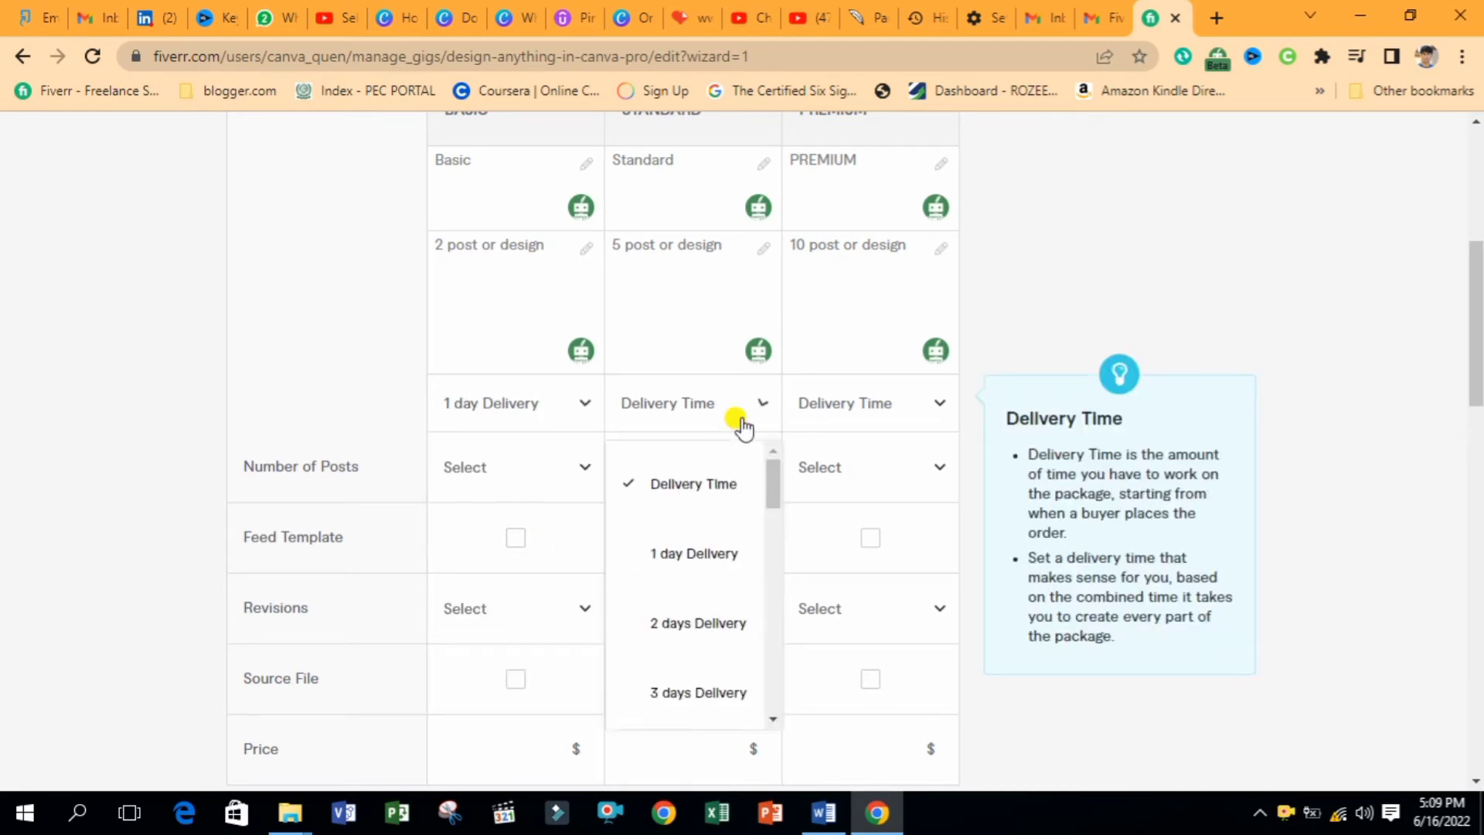
{"action": "left_click", "coordinate": [691, 625]}
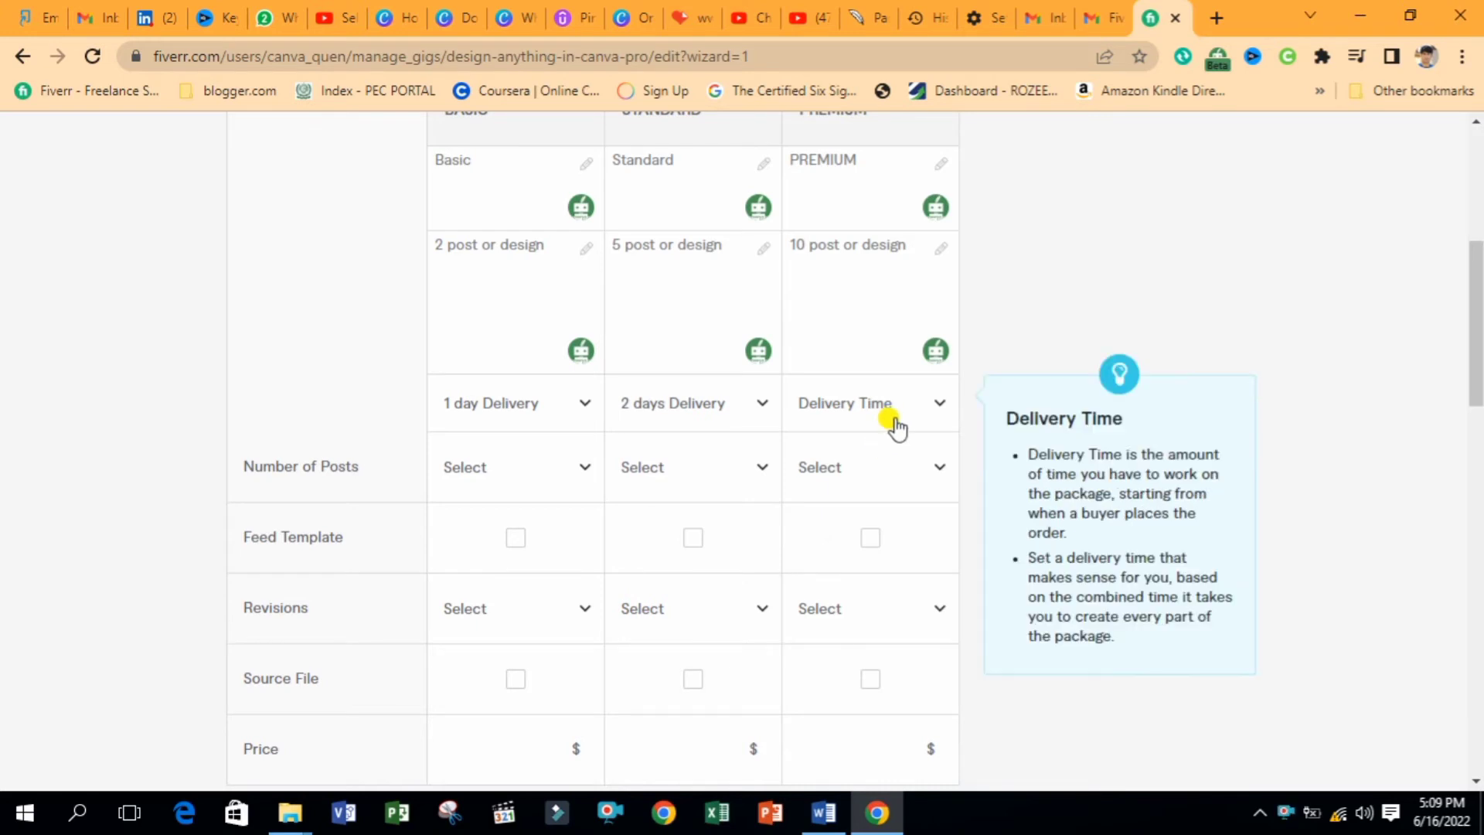
{"action": "left_click", "coordinate": [892, 417]}
{"action": "left_click", "coordinate": [872, 690]}
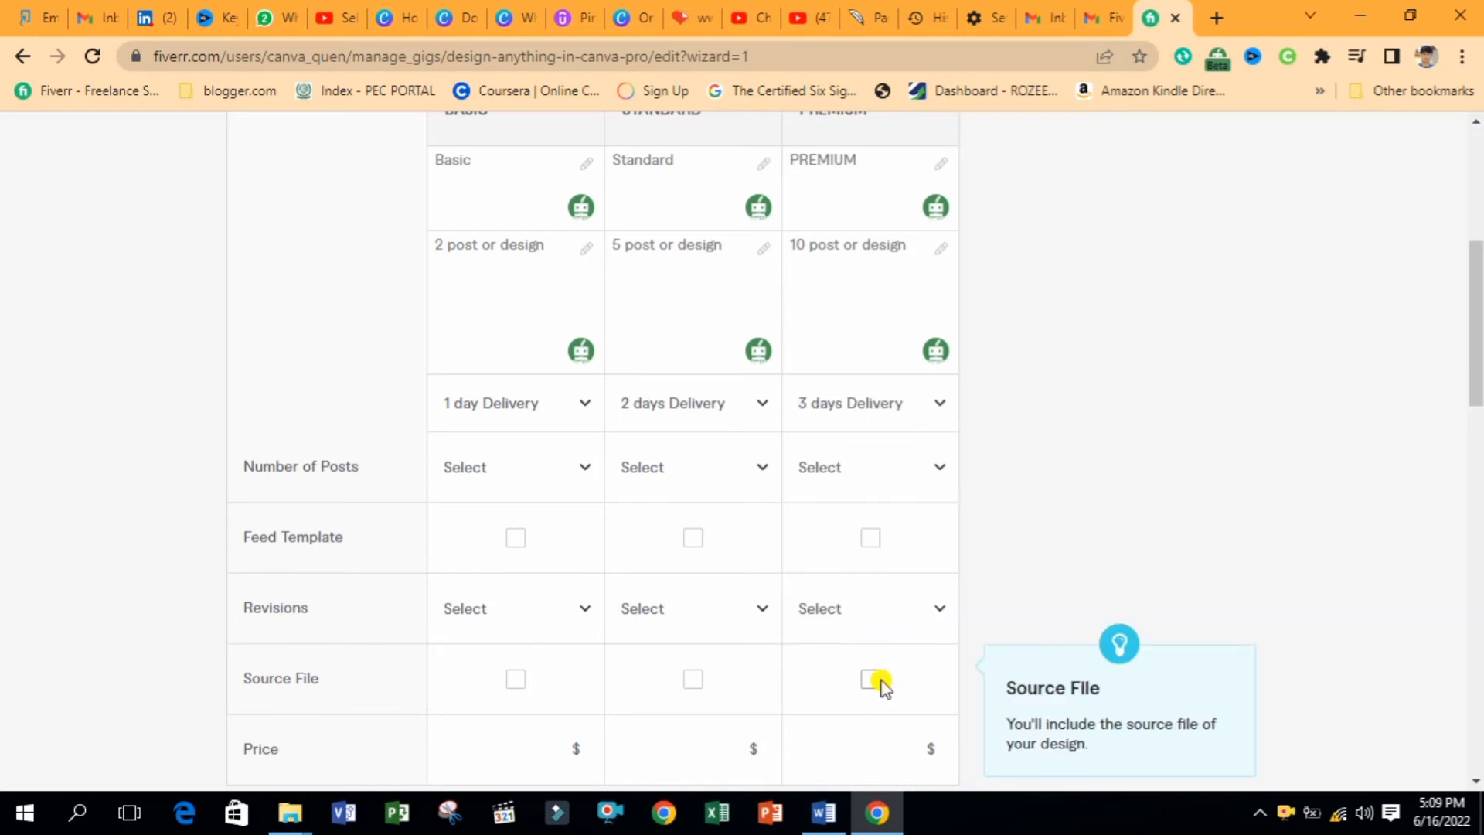
Set Number of Posts to 2, 5 and 10, keeping Premium at 3 days delivery
{"action": "left_click", "coordinate": [528, 470]}
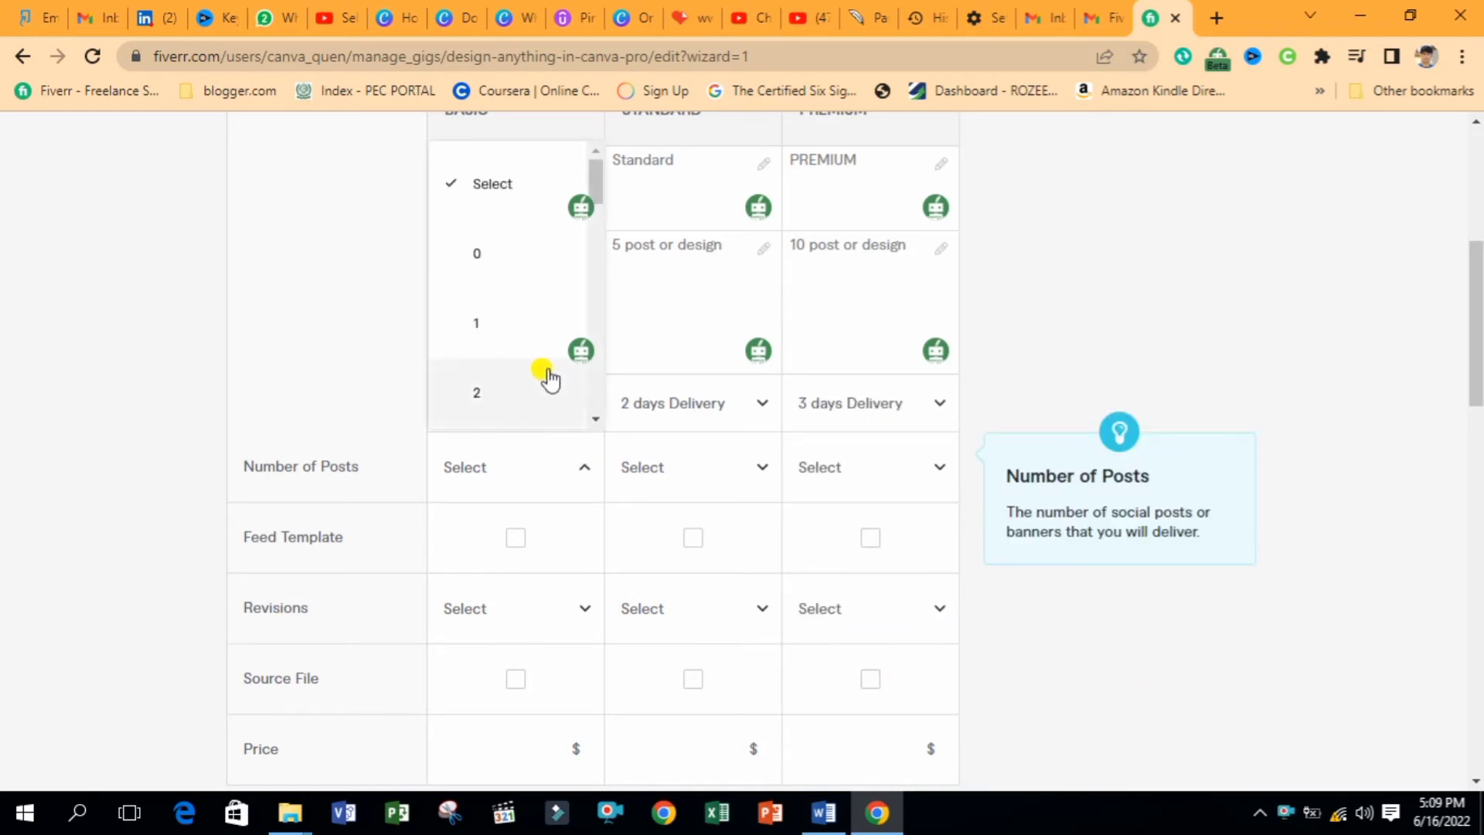
{"action": "left_click", "coordinate": [489, 393]}
{"action": "left_click", "coordinate": [679, 473]}
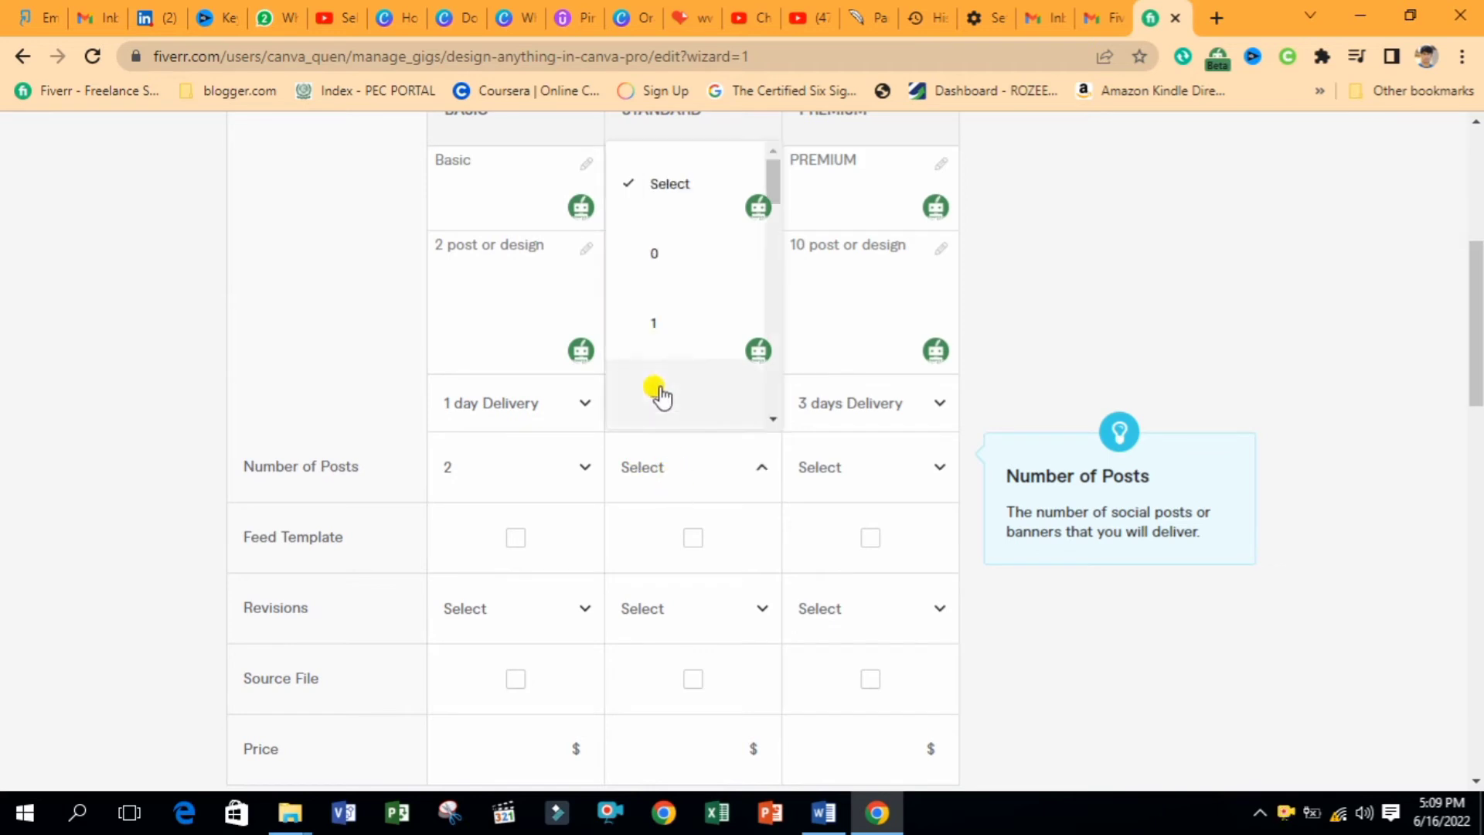
{"action": "scroll", "coordinate": [775, 416], "scroll_direction": "down", "scroll_amount": 1}
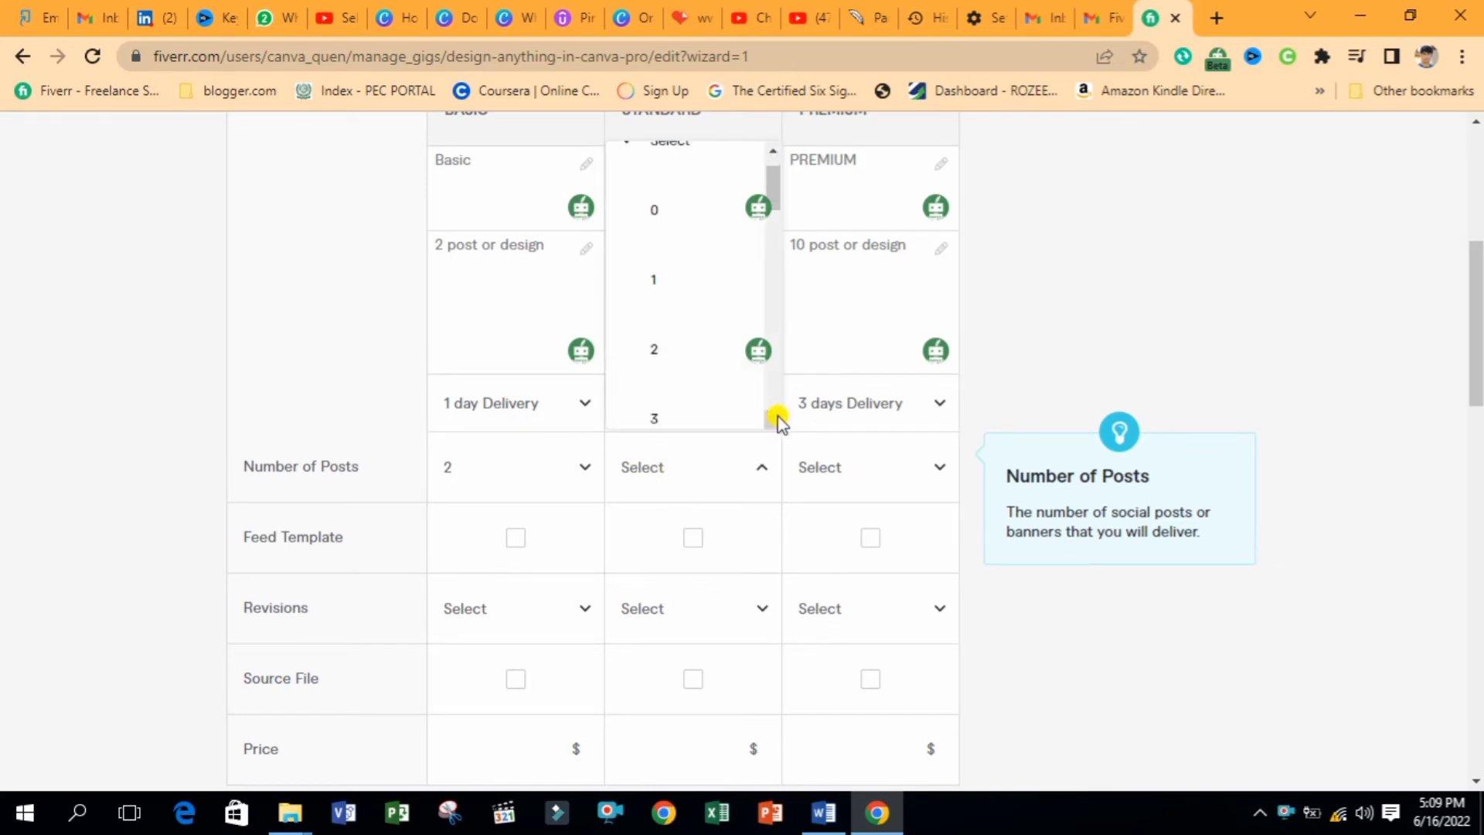
{"action": "left_click", "coordinate": [689, 386]}
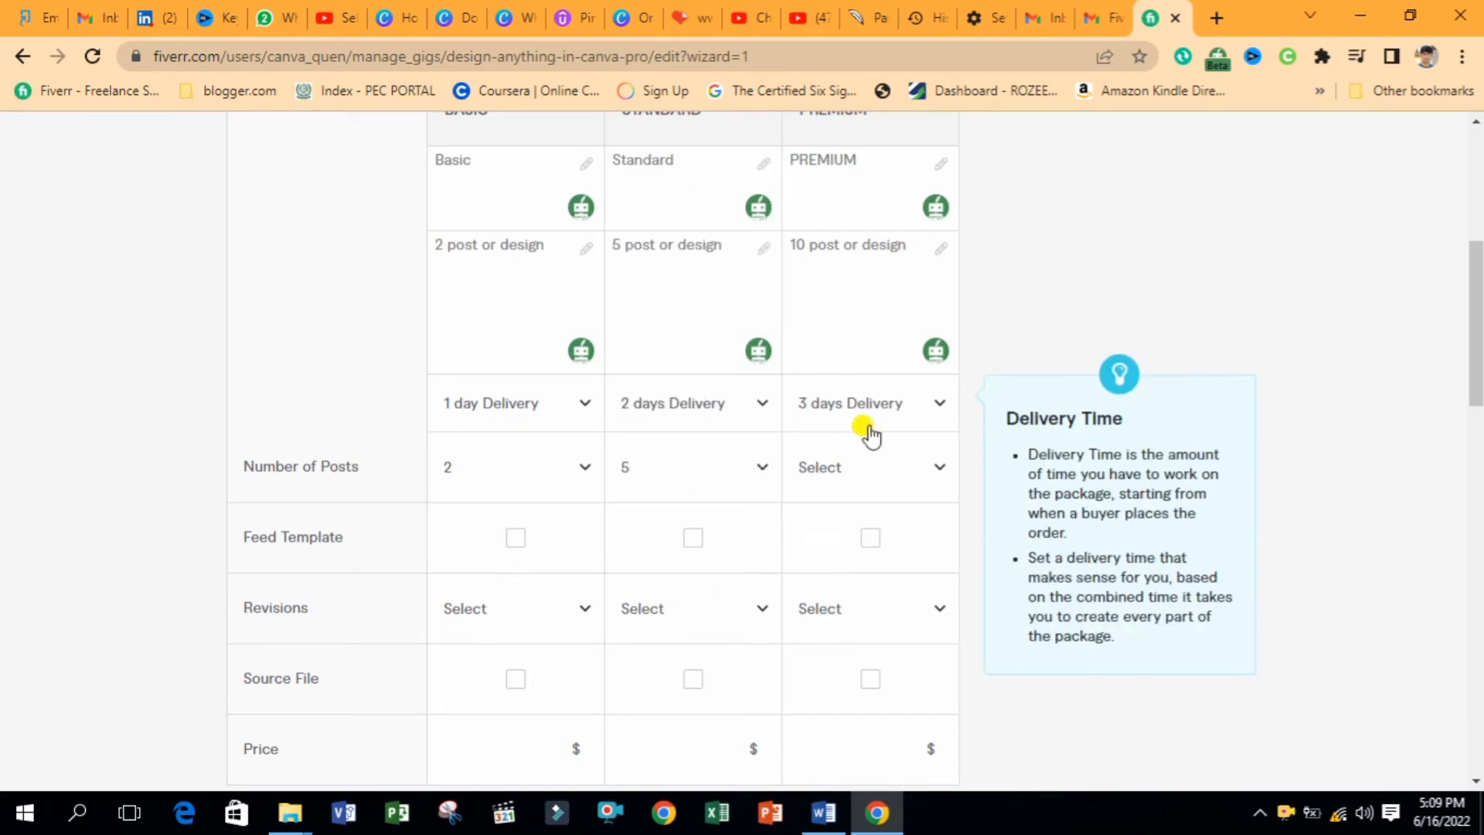
{"action": "left_click", "coordinate": [868, 425]}
{"action": "left_click", "coordinate": [844, 417]}
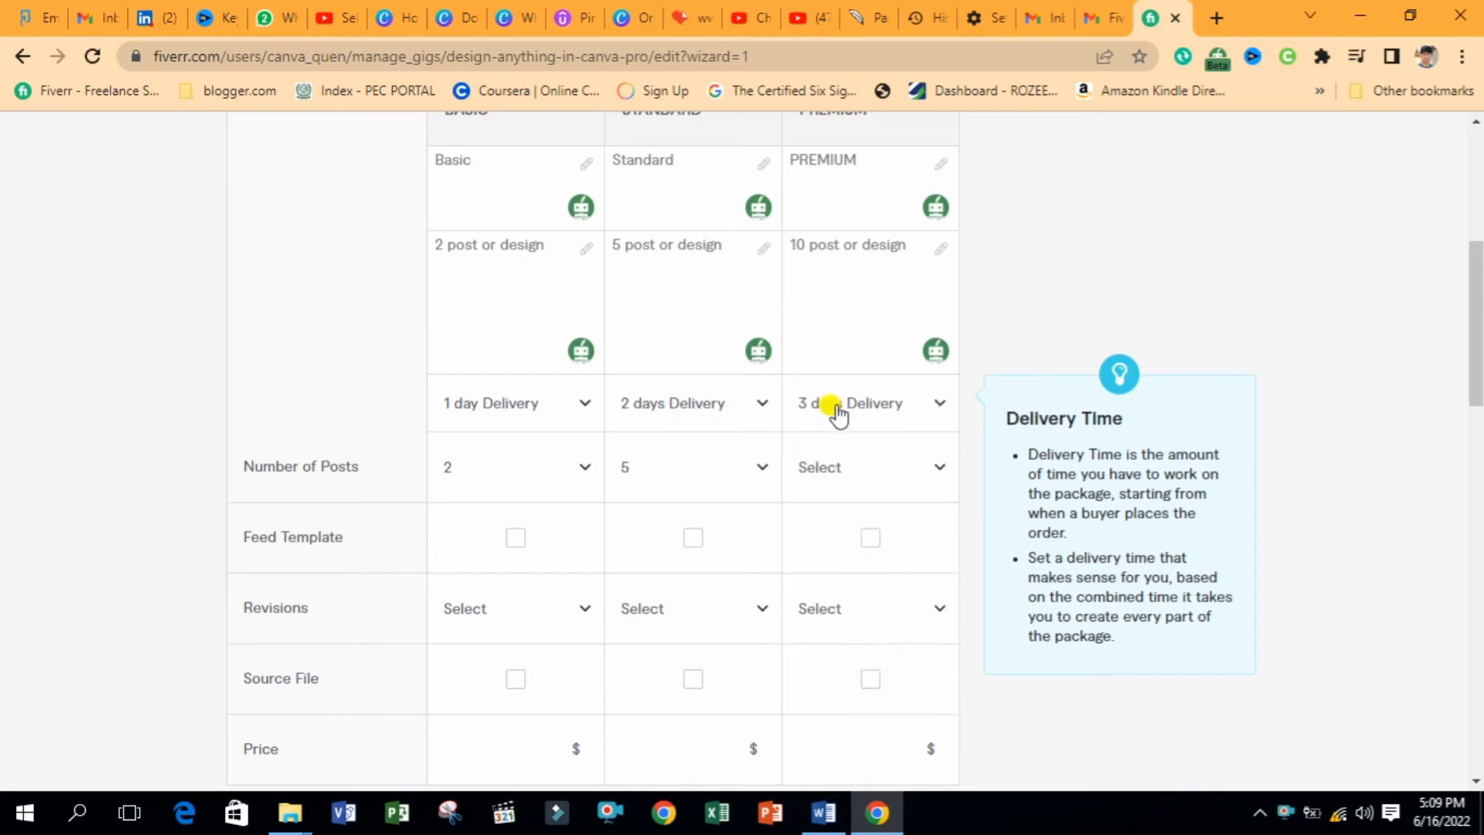
{"action": "left_click", "coordinate": [889, 473]}
{"action": "left_click", "coordinate": [950, 424]}
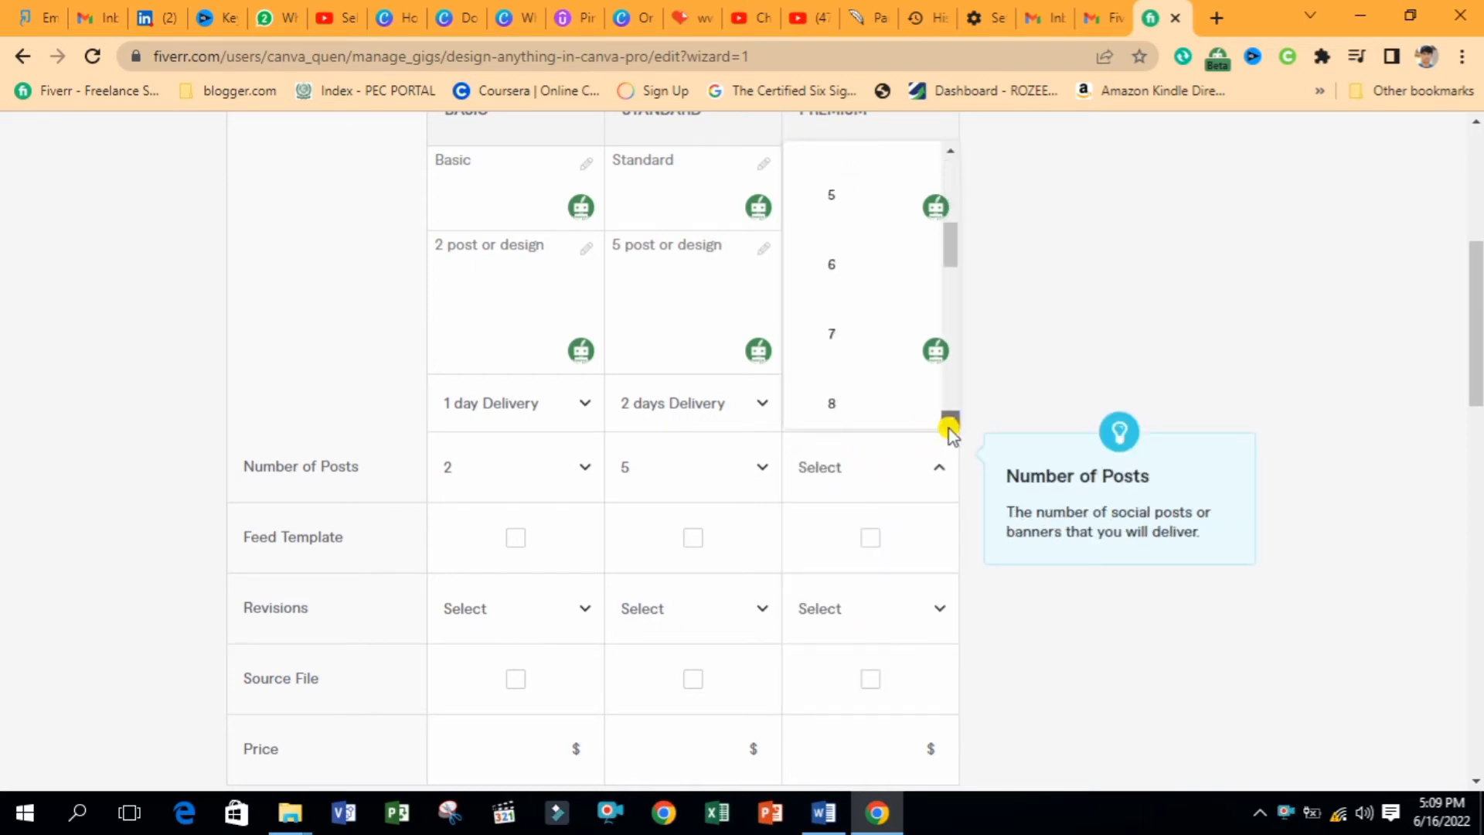
{"action": "left_click", "coordinate": [950, 424]}
{"action": "left_click", "coordinate": [950, 424]}
{"action": "left_click", "coordinate": [878, 400]}
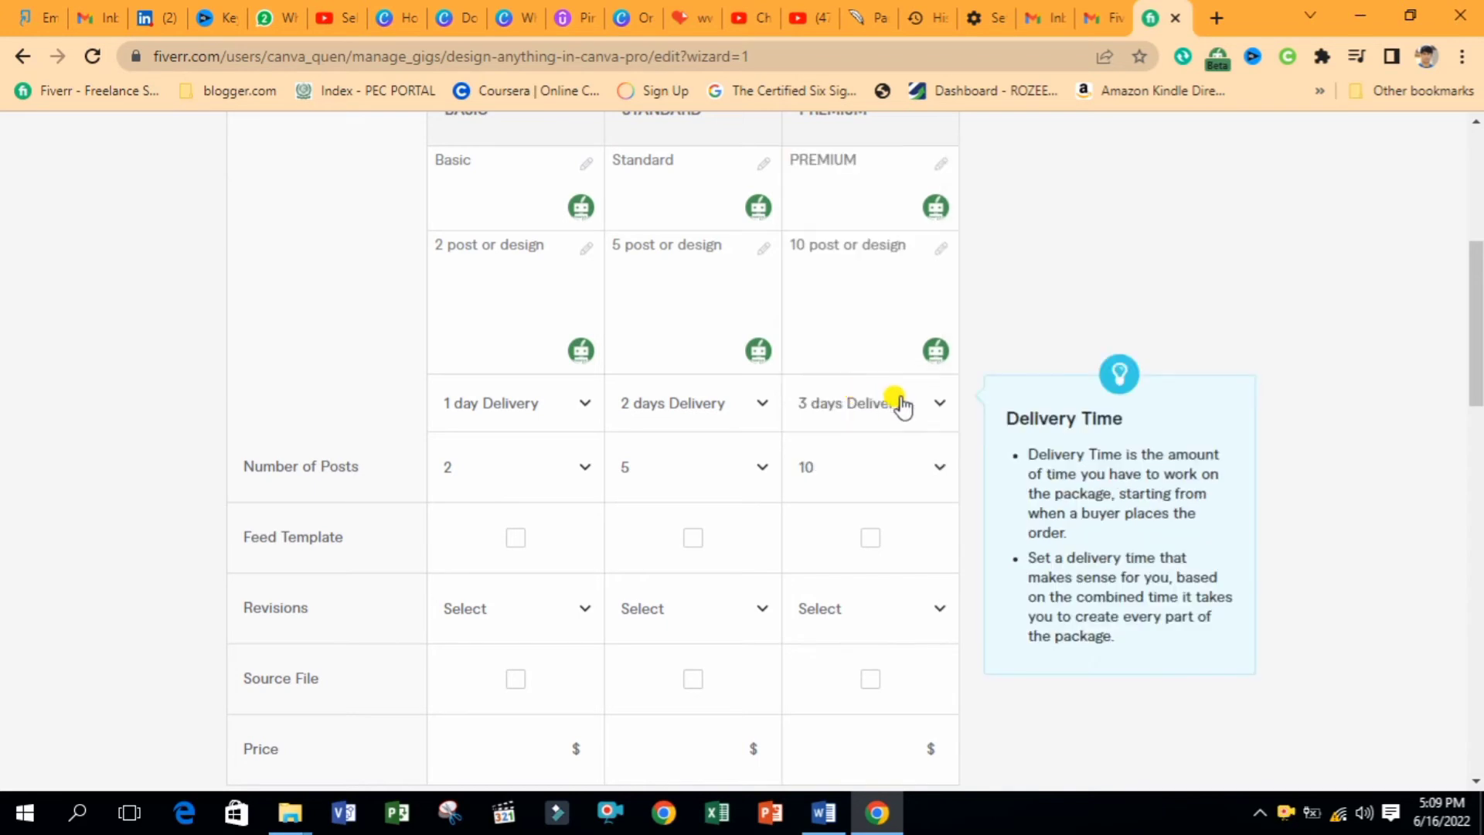
Tick Feed Template for the Basic, Standard and Premium packages
{"action": "left_click", "coordinate": [513, 540]}
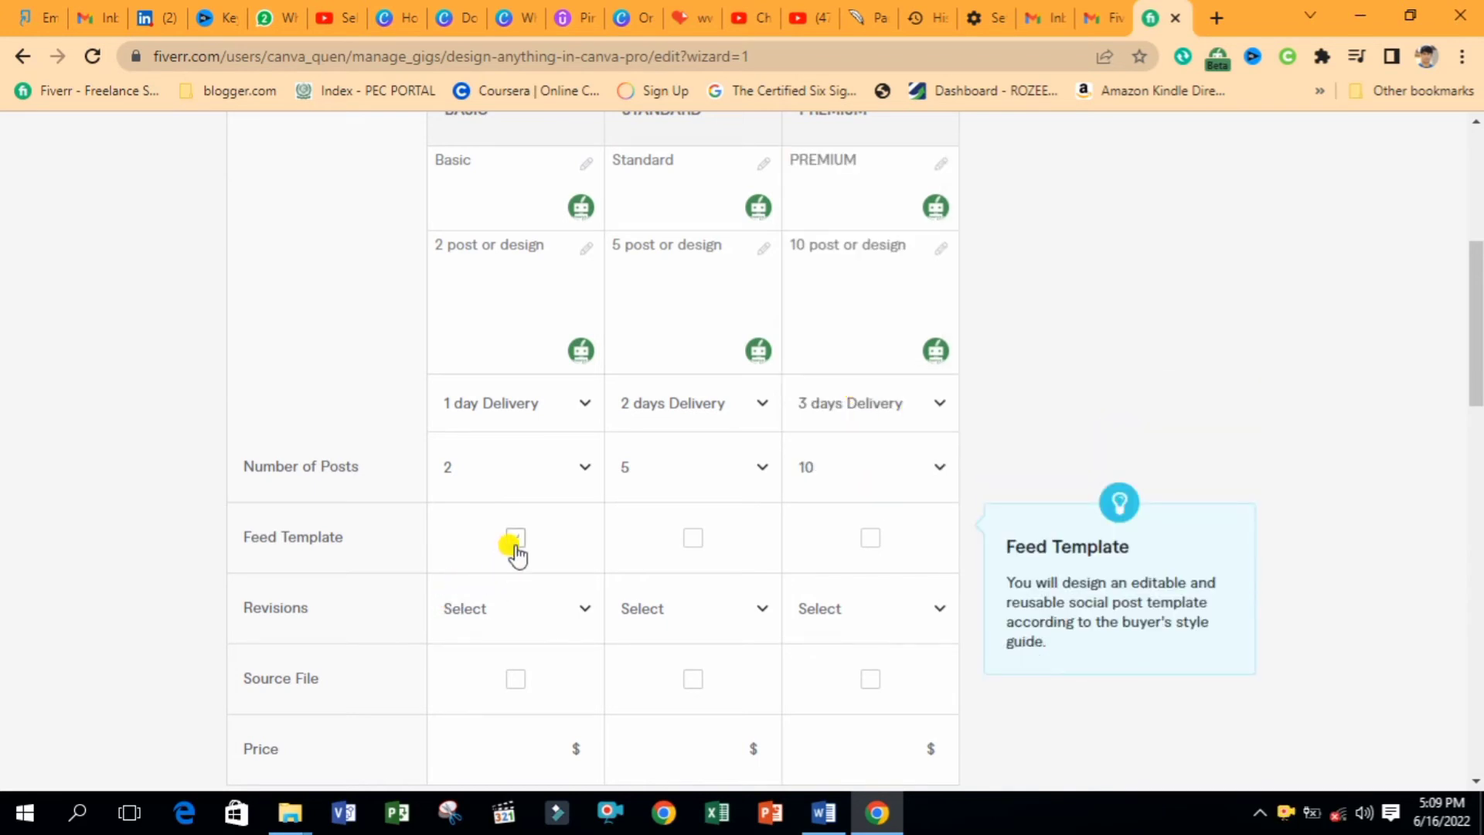
{"action": "left_click", "coordinate": [690, 538]}
{"action": "left_click", "coordinate": [870, 539]}
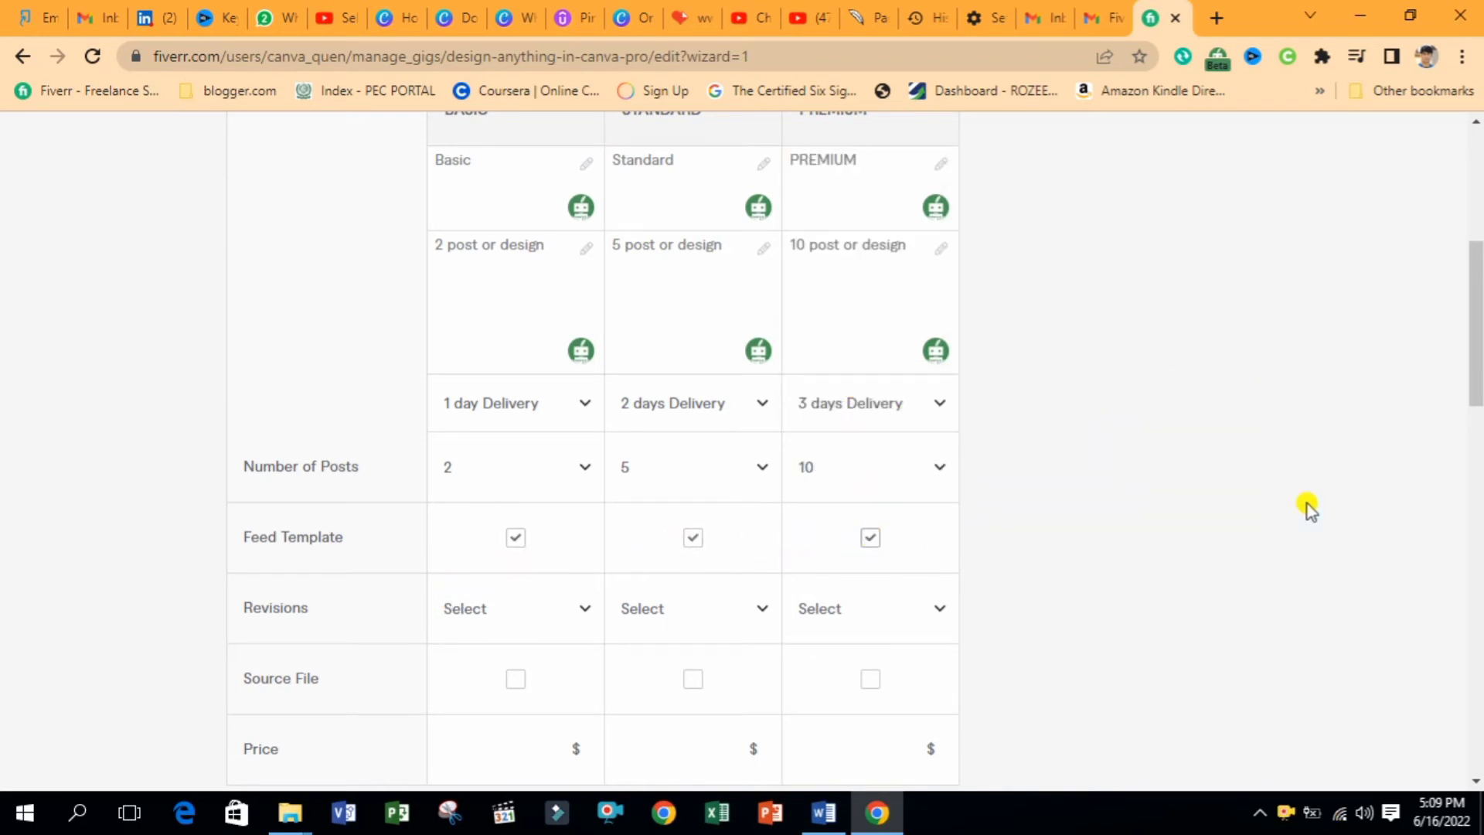
{"action": "scroll", "coordinate": [1478, 377], "scroll_direction": "down", "scroll_amount": 3}
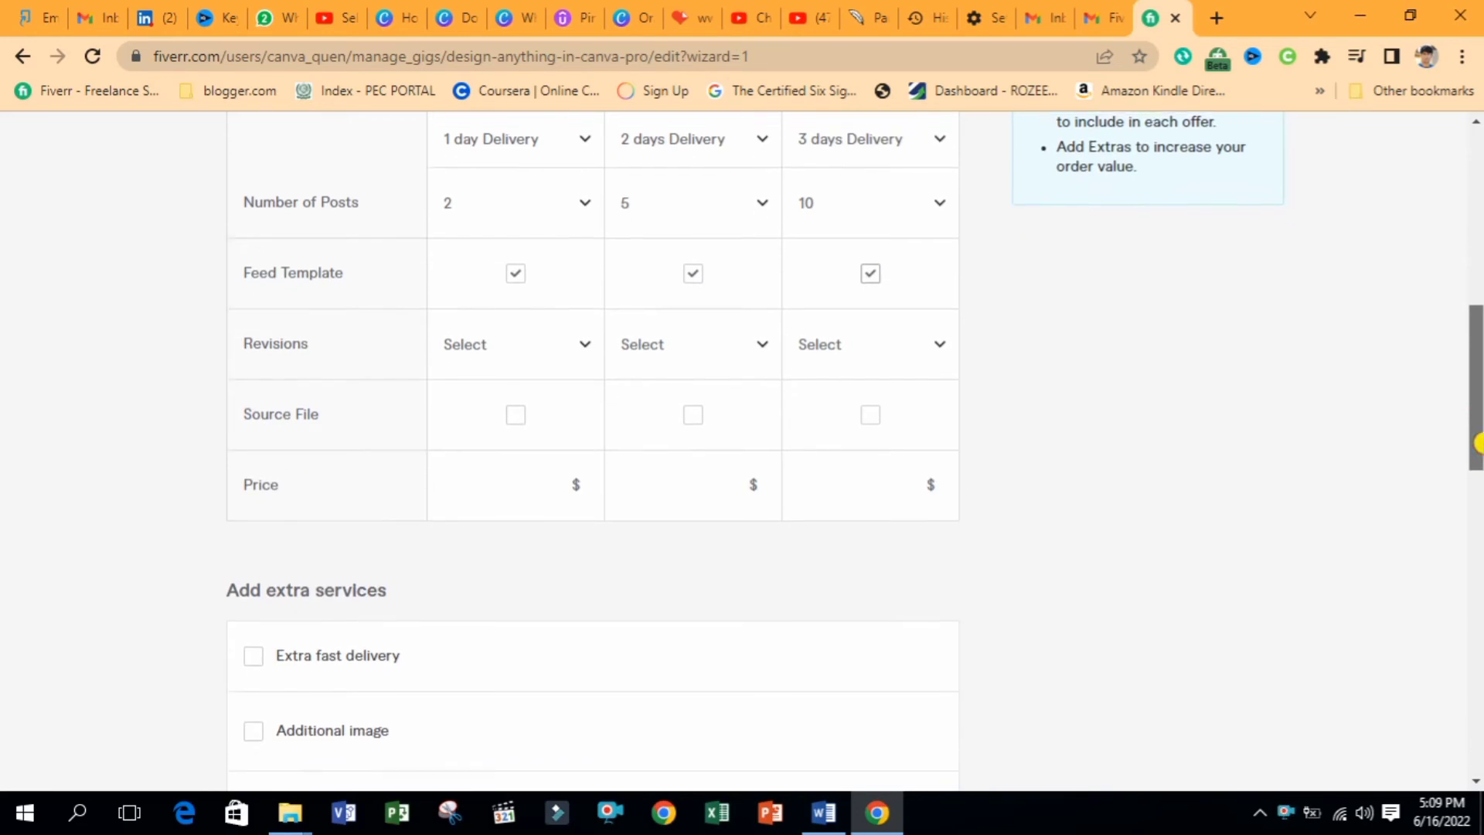
Give all three packages 1 revision and include the source file in each
{"action": "left_click", "coordinate": [503, 340]}
{"action": "left_click", "coordinate": [479, 551]}
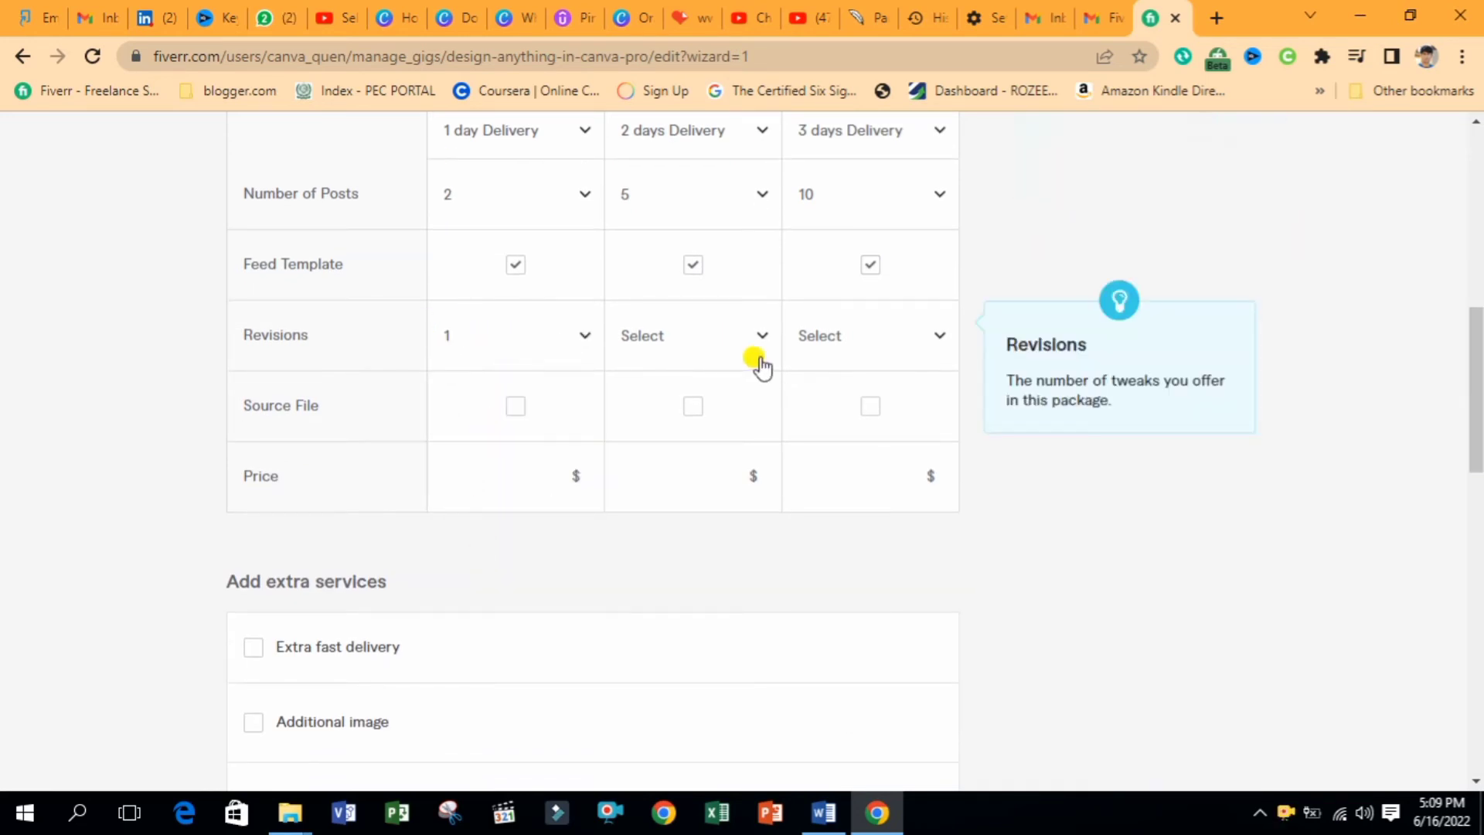
{"action": "left_click", "coordinate": [707, 363]}
{"action": "left_click", "coordinate": [663, 549]}
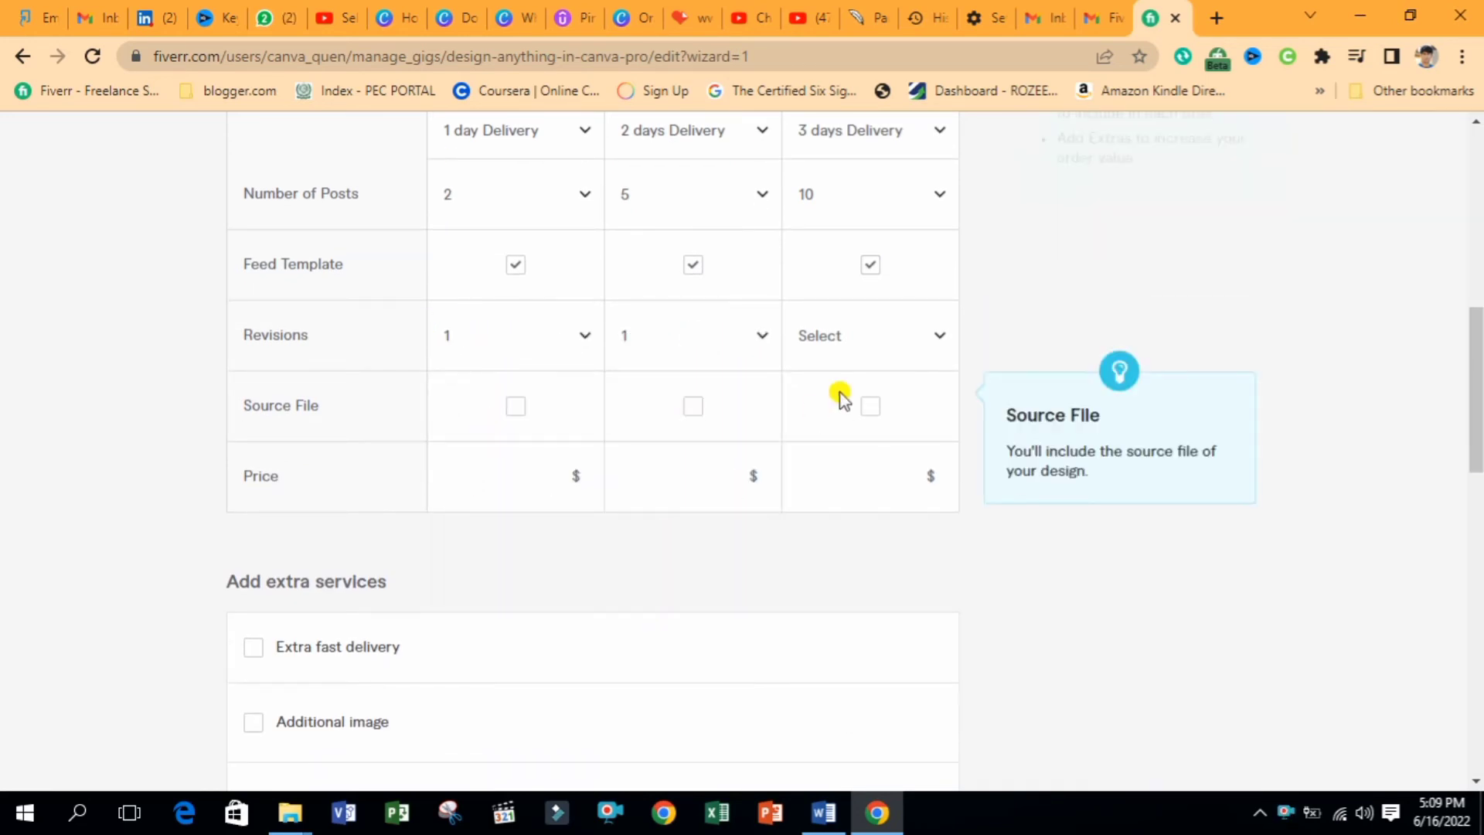
{"action": "left_click", "coordinate": [882, 353]}
{"action": "left_click", "coordinate": [834, 552]}
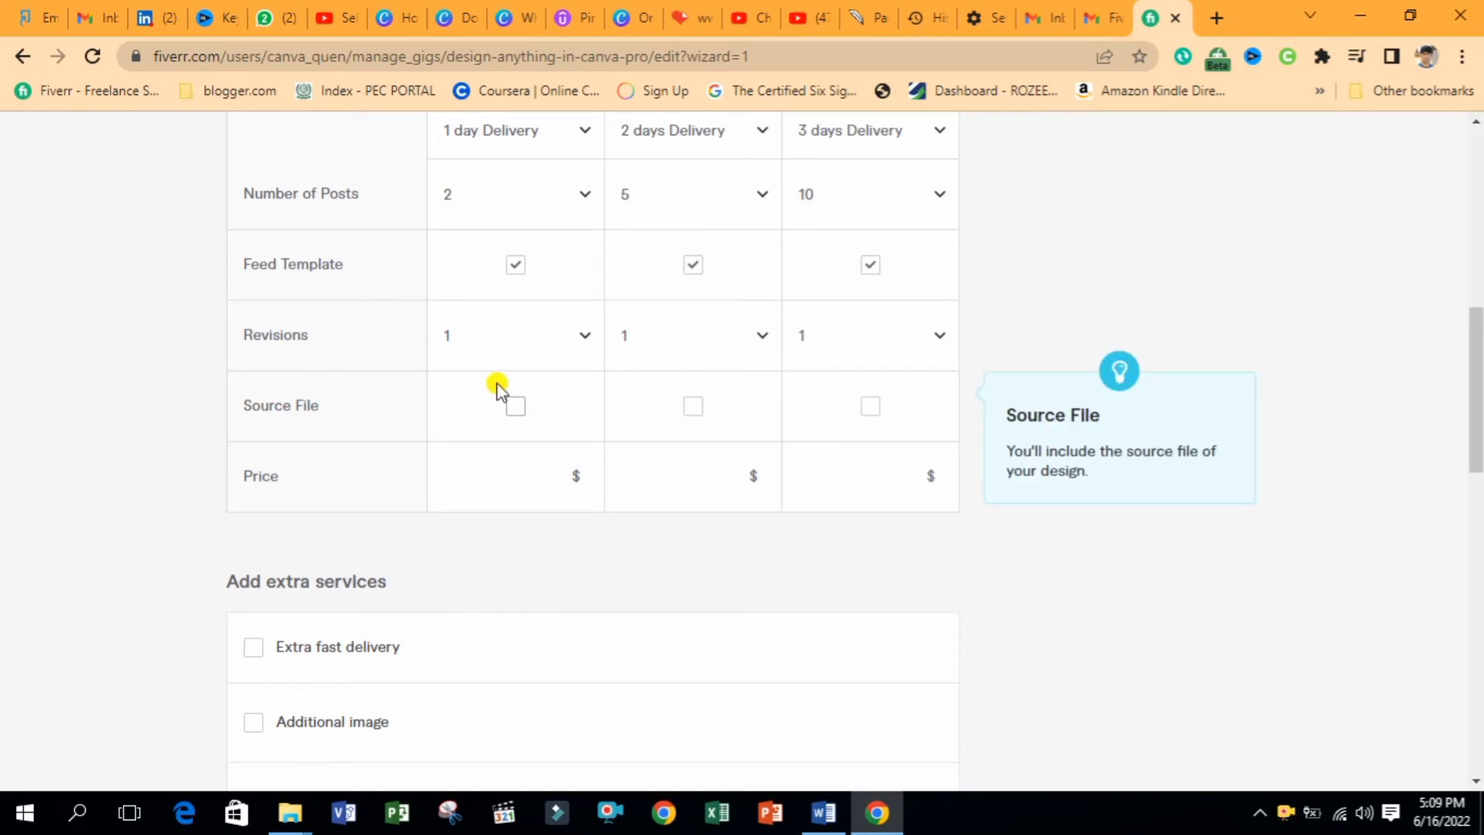
{"action": "left_click", "coordinate": [516, 407]}
{"action": "left_click", "coordinate": [693, 407]}
{"action": "left_click", "coordinate": [870, 407]}
Set package prices to $5, $25 and $50 and save the pricing step
{"action": "left_click", "coordinate": [518, 474]}
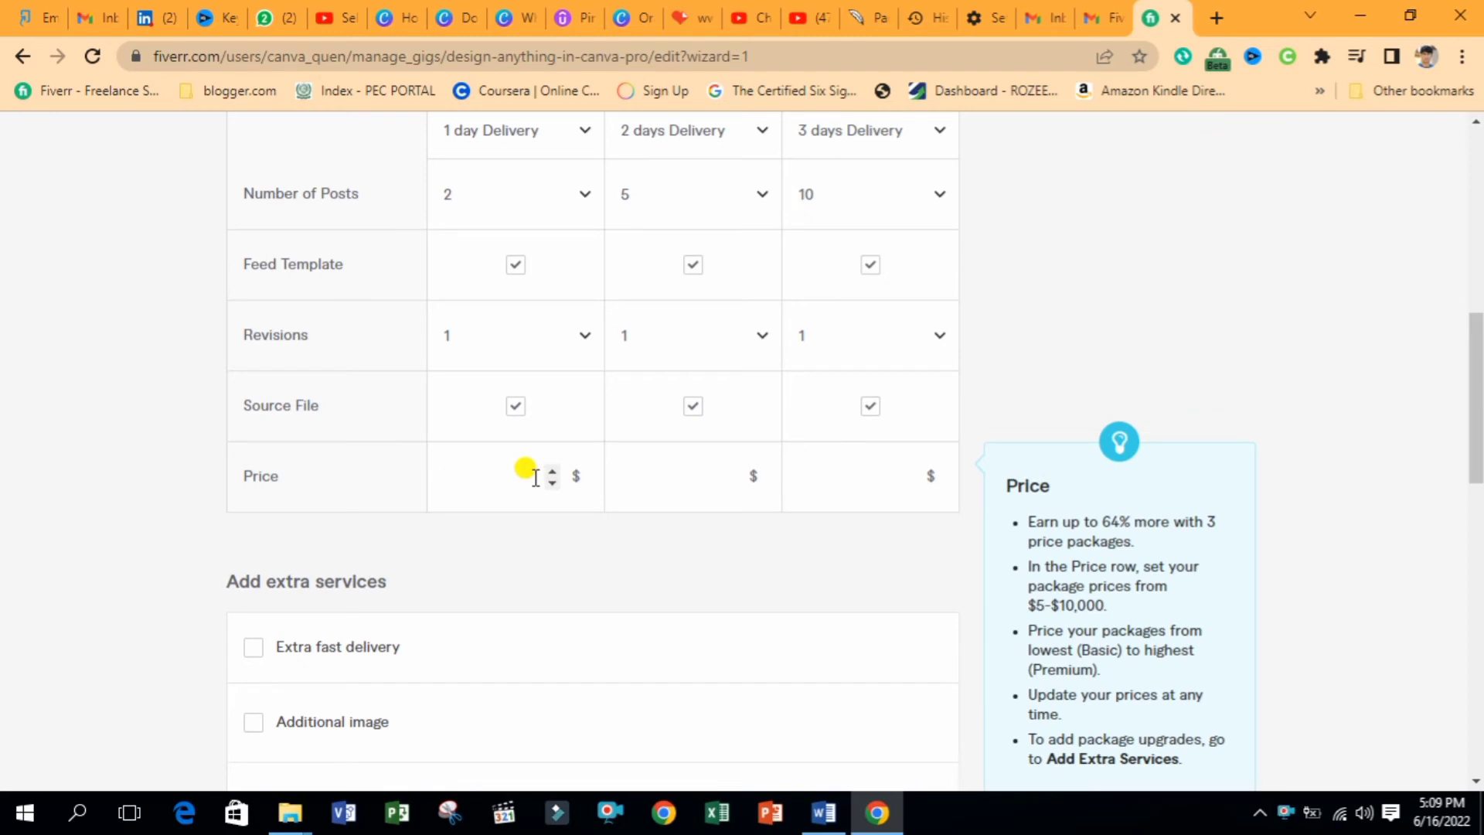
{"action": "left_click", "coordinate": [674, 476]}
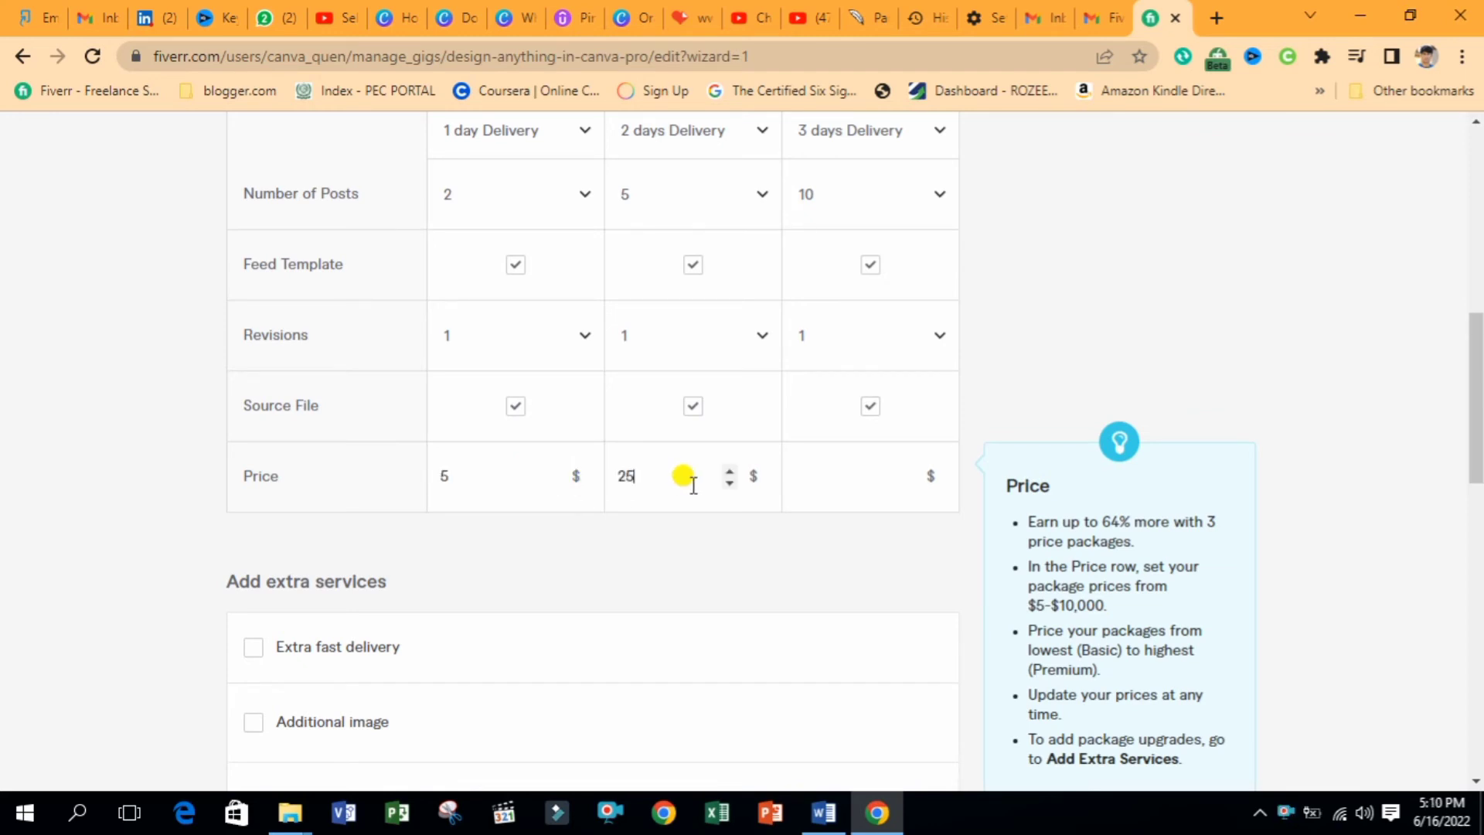
{"action": "left_click", "coordinate": [802, 475]}
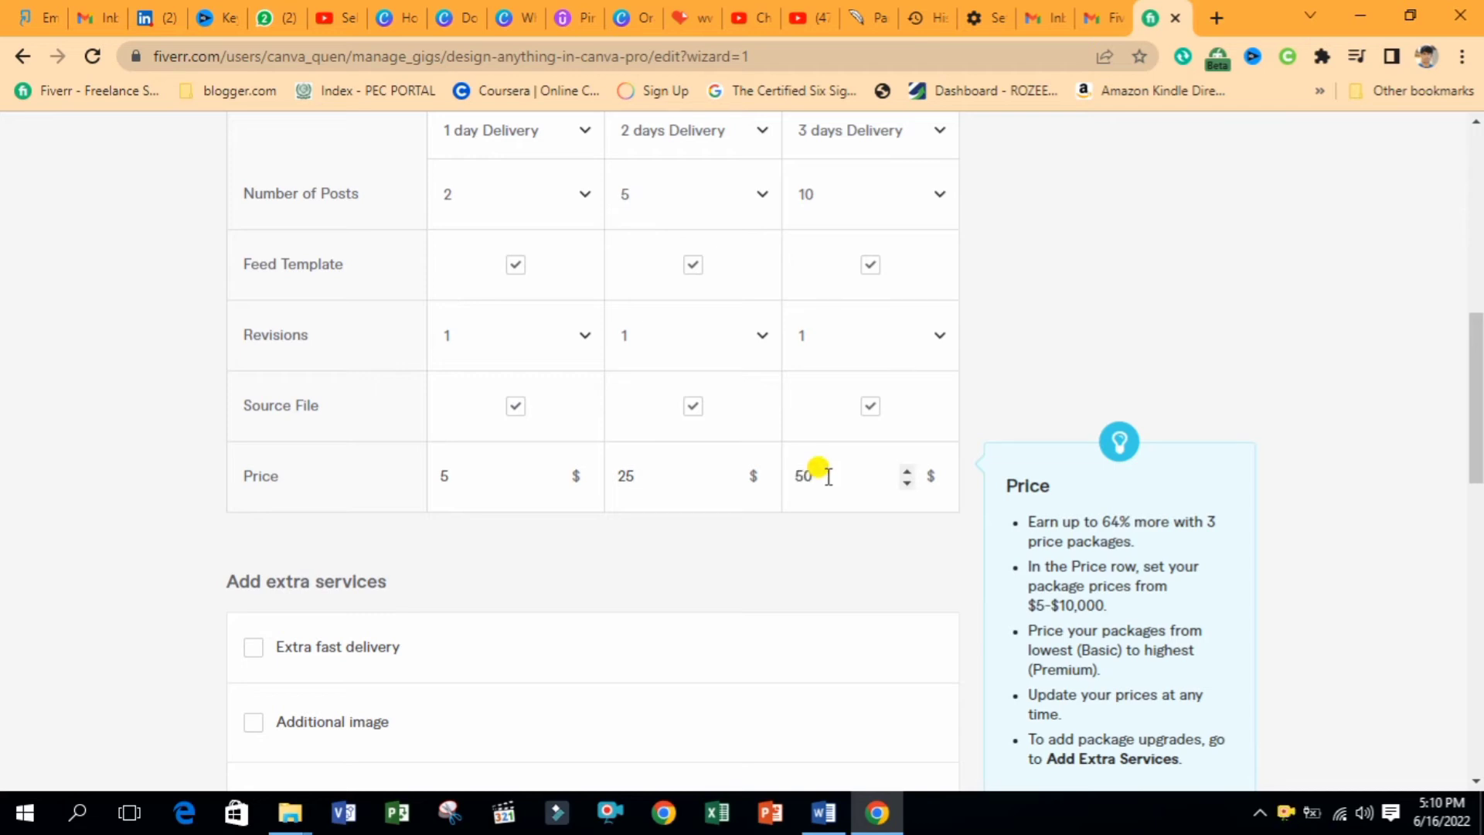
{"action": "left_click_drag", "start_coordinate": [1477, 364], "coordinate": [1477, 360]}
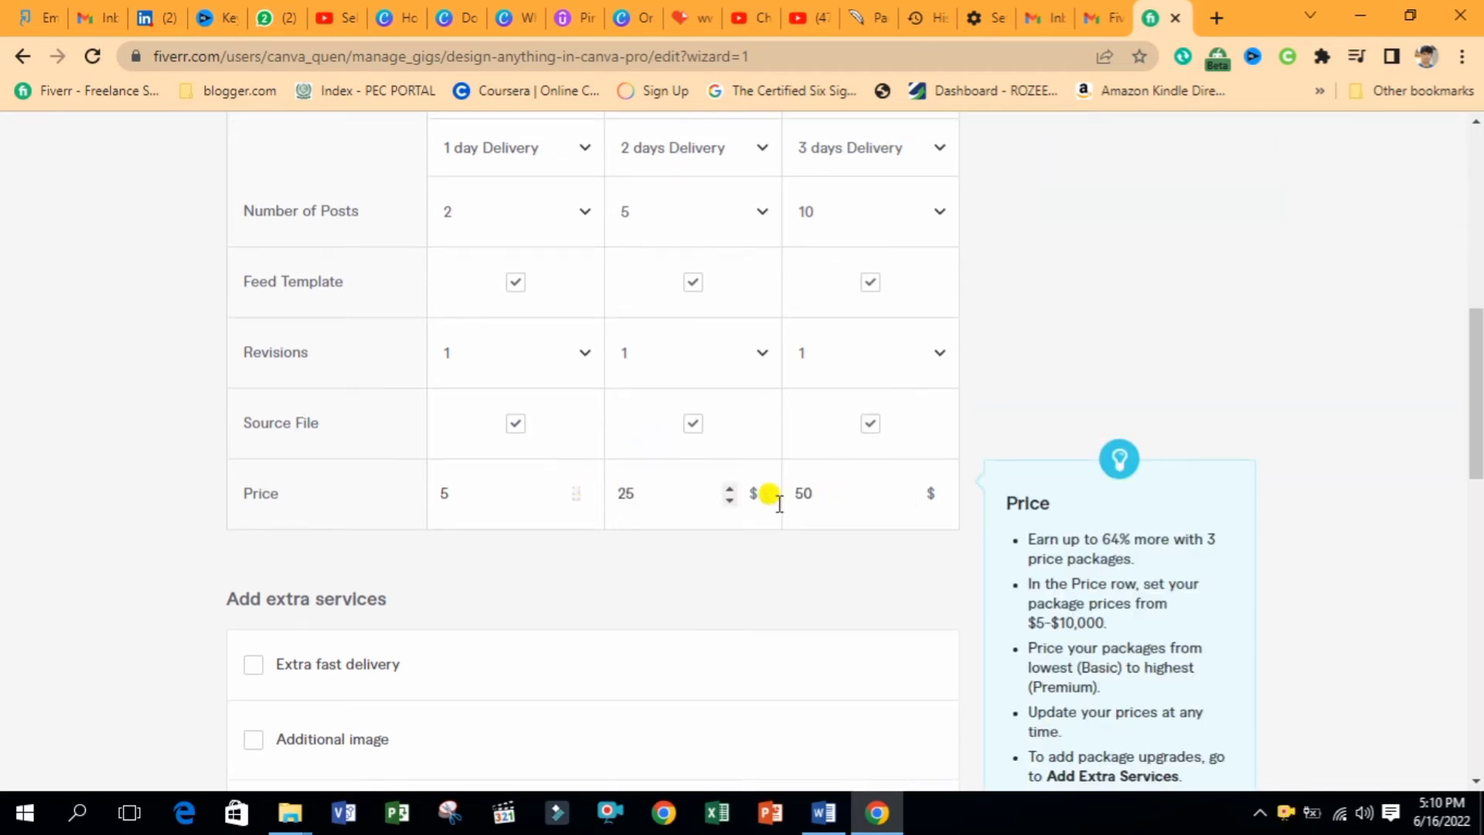
{"action": "left_click", "coordinate": [752, 496]}
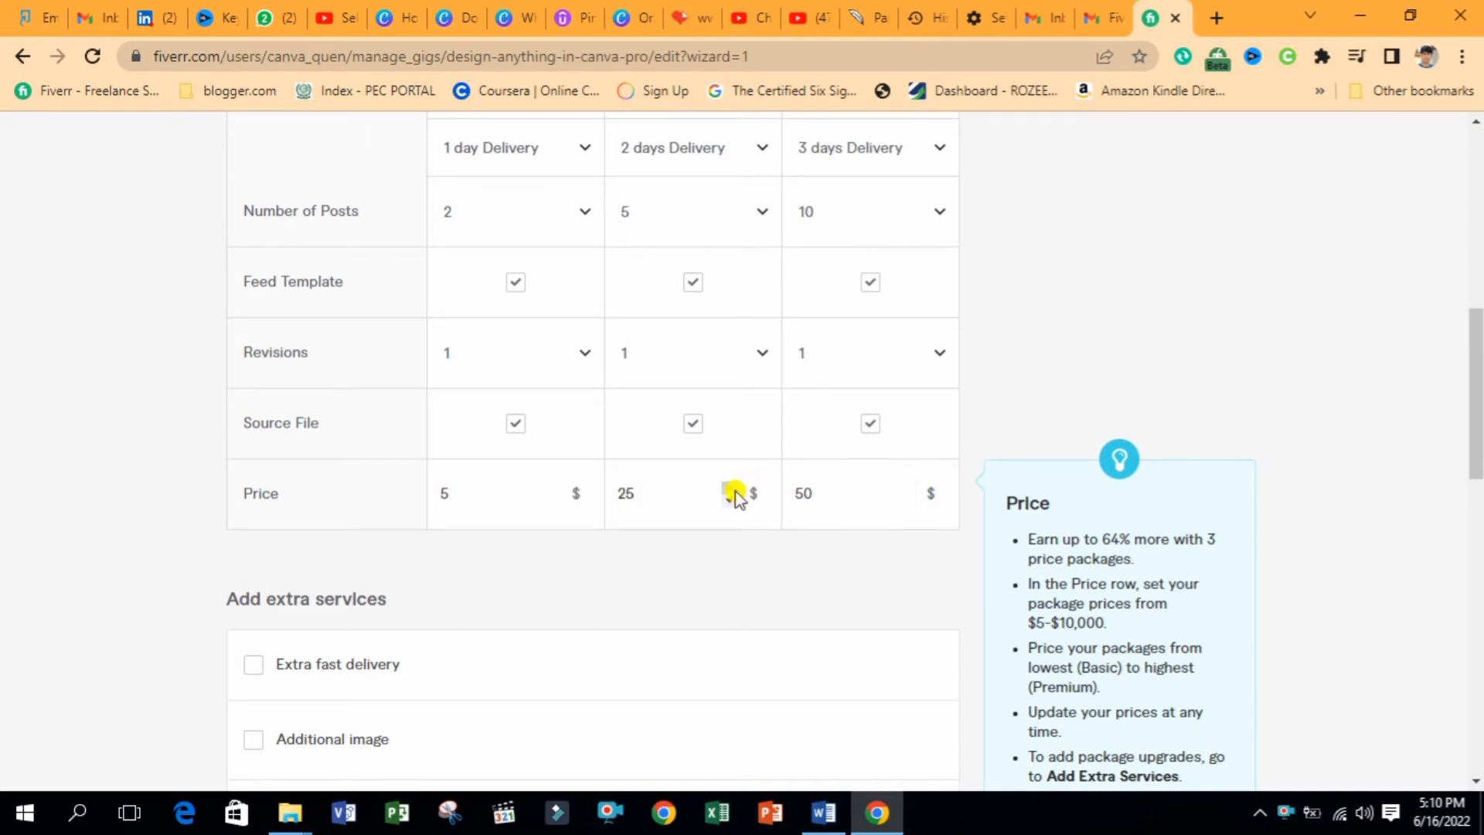
{"action": "left_click_drag", "start_coordinate": [1473, 385], "coordinate": [1476, 494]}
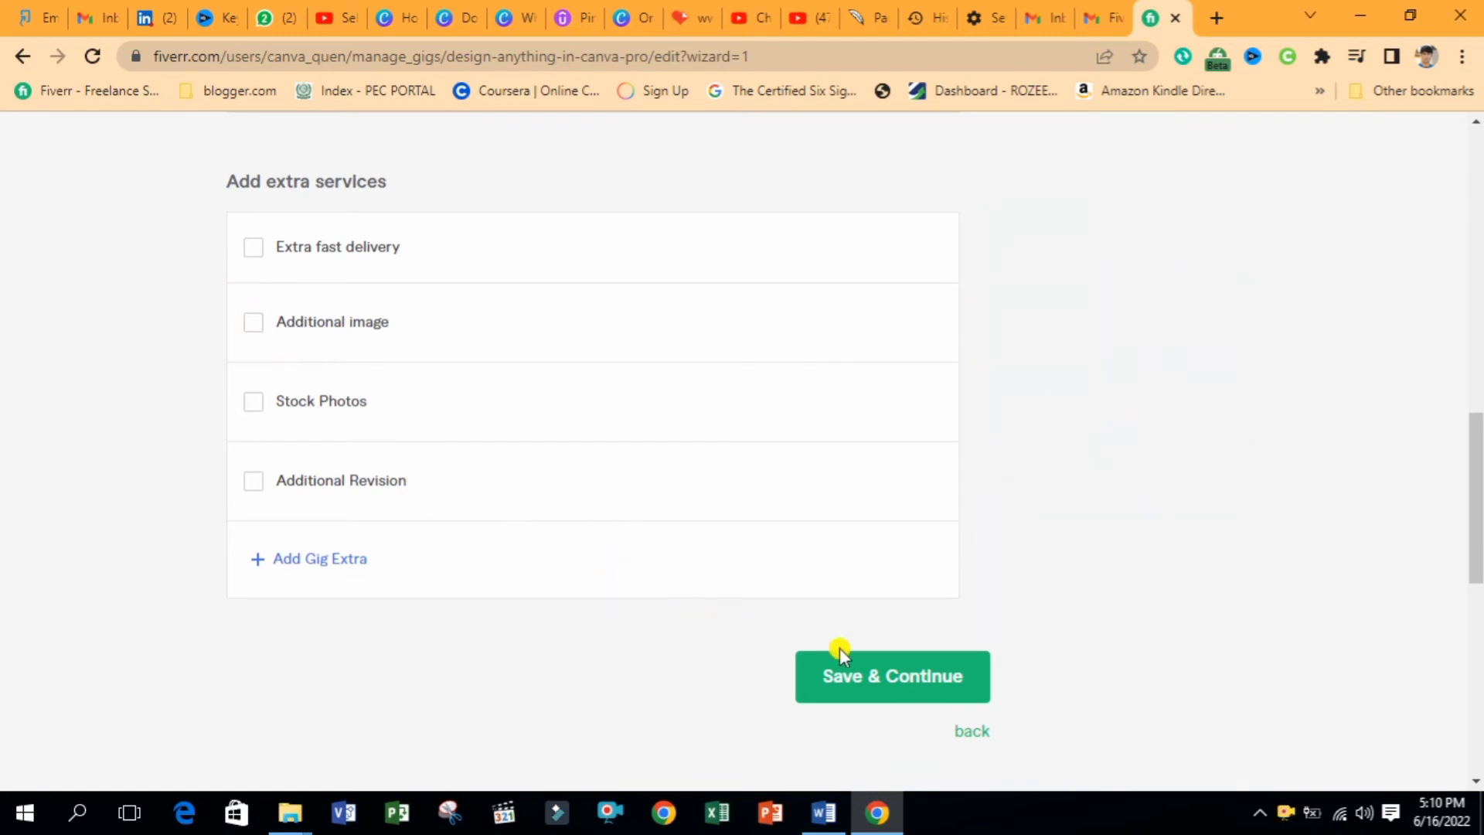
{"action": "left_click", "coordinate": [889, 686]}
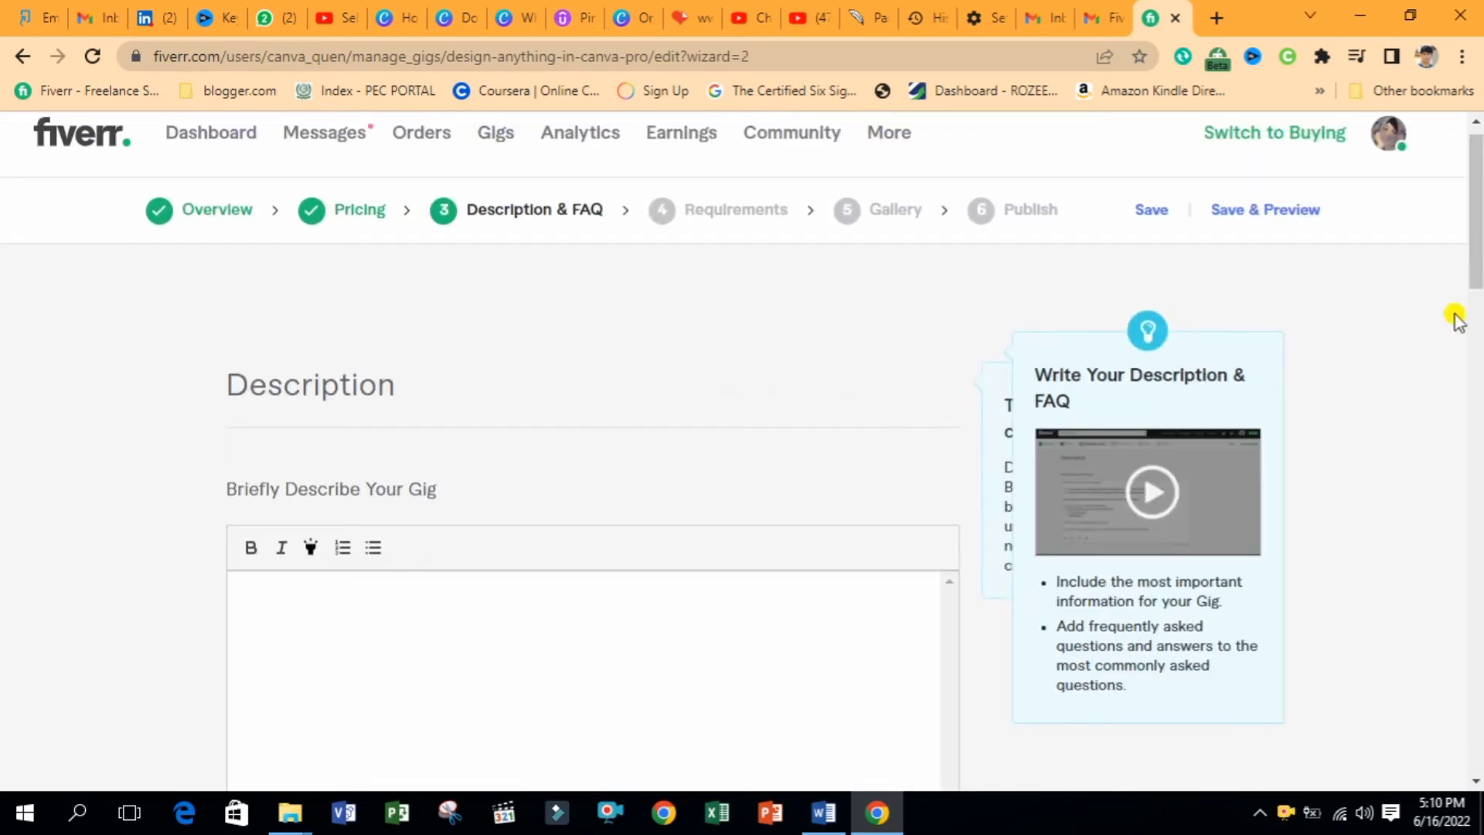
Scroll to the Briefly Describe Your Gig prompt and switch to the Word gig-text document
{"action": "scroll", "coordinate": [1453, 314], "scroll_direction": "down", "scroll_amount": 4}
{"action": "left_click_drag", "start_coordinate": [229, 160], "coordinate": [454, 172]}
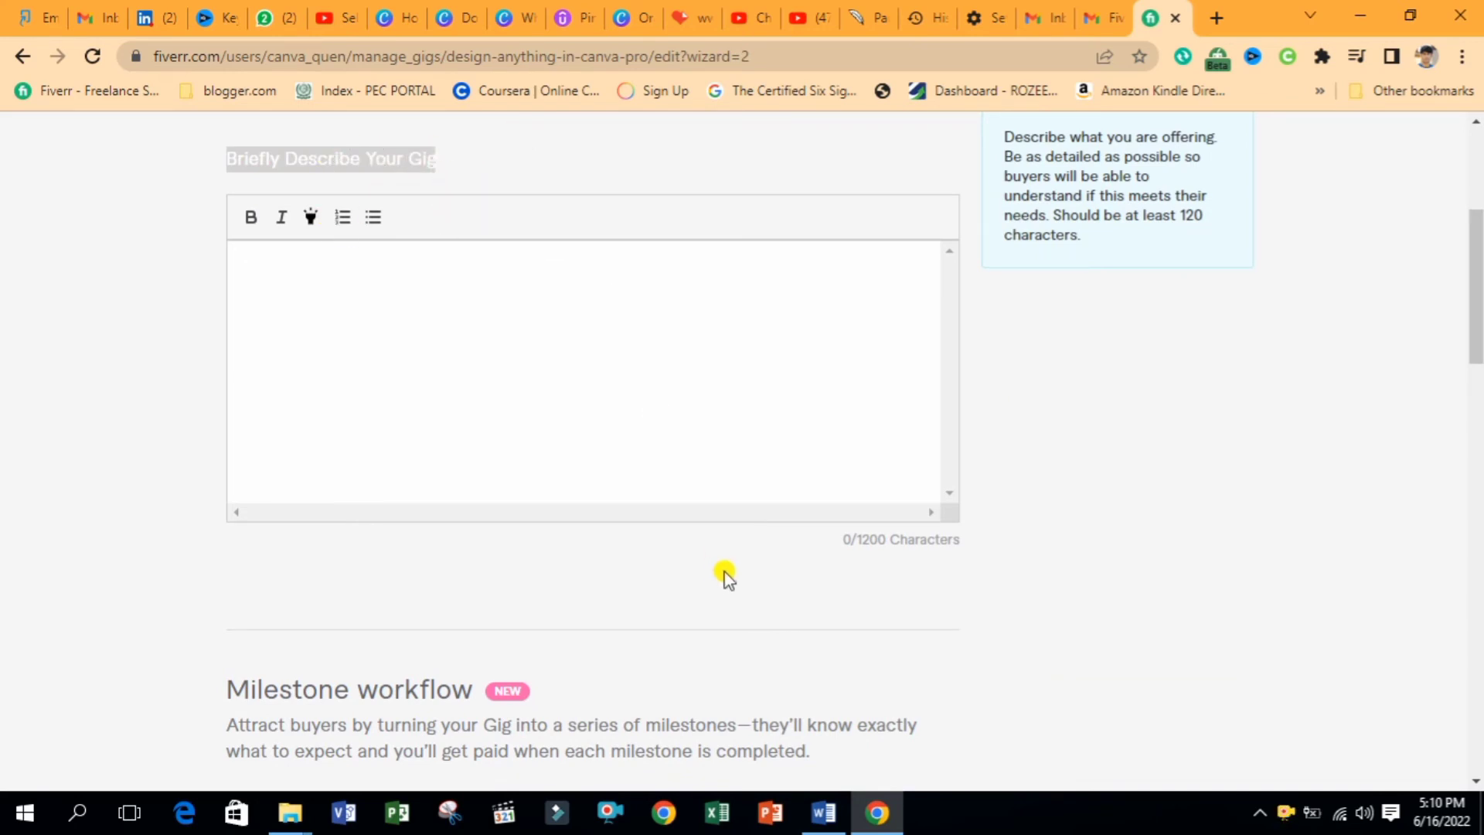
{"action": "left_click", "coordinate": [823, 813]}
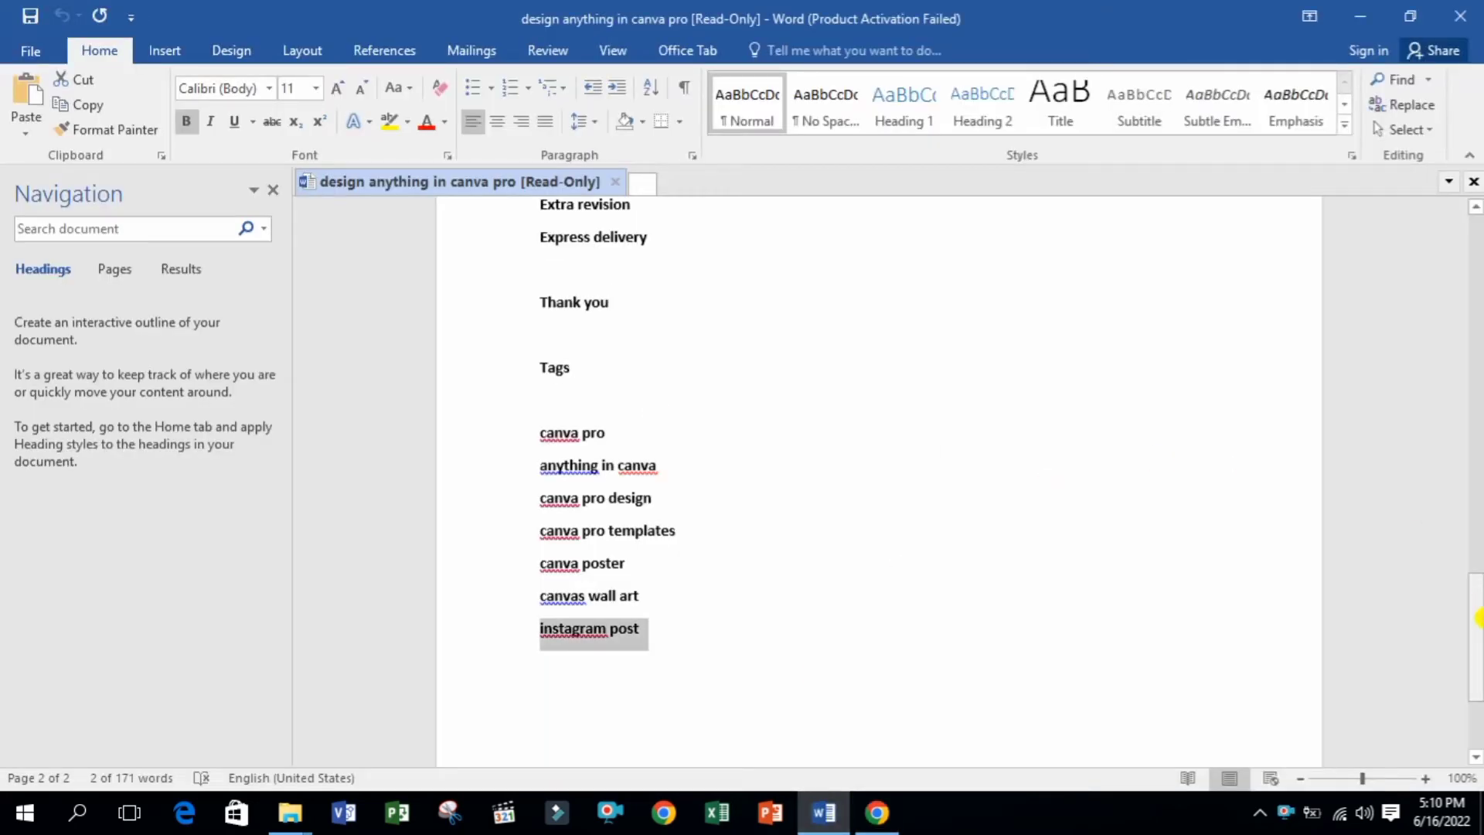
Copy the description from 'Hi, I am…' through the list in Word, then return to Chrome
{"action": "left_click_drag", "start_coordinate": [1476, 624], "coordinate": [1477, 274]}
{"action": "left_click_drag", "start_coordinate": [543, 412], "coordinate": [655, 629]}
{"action": "key", "text": "ctrl+c"}
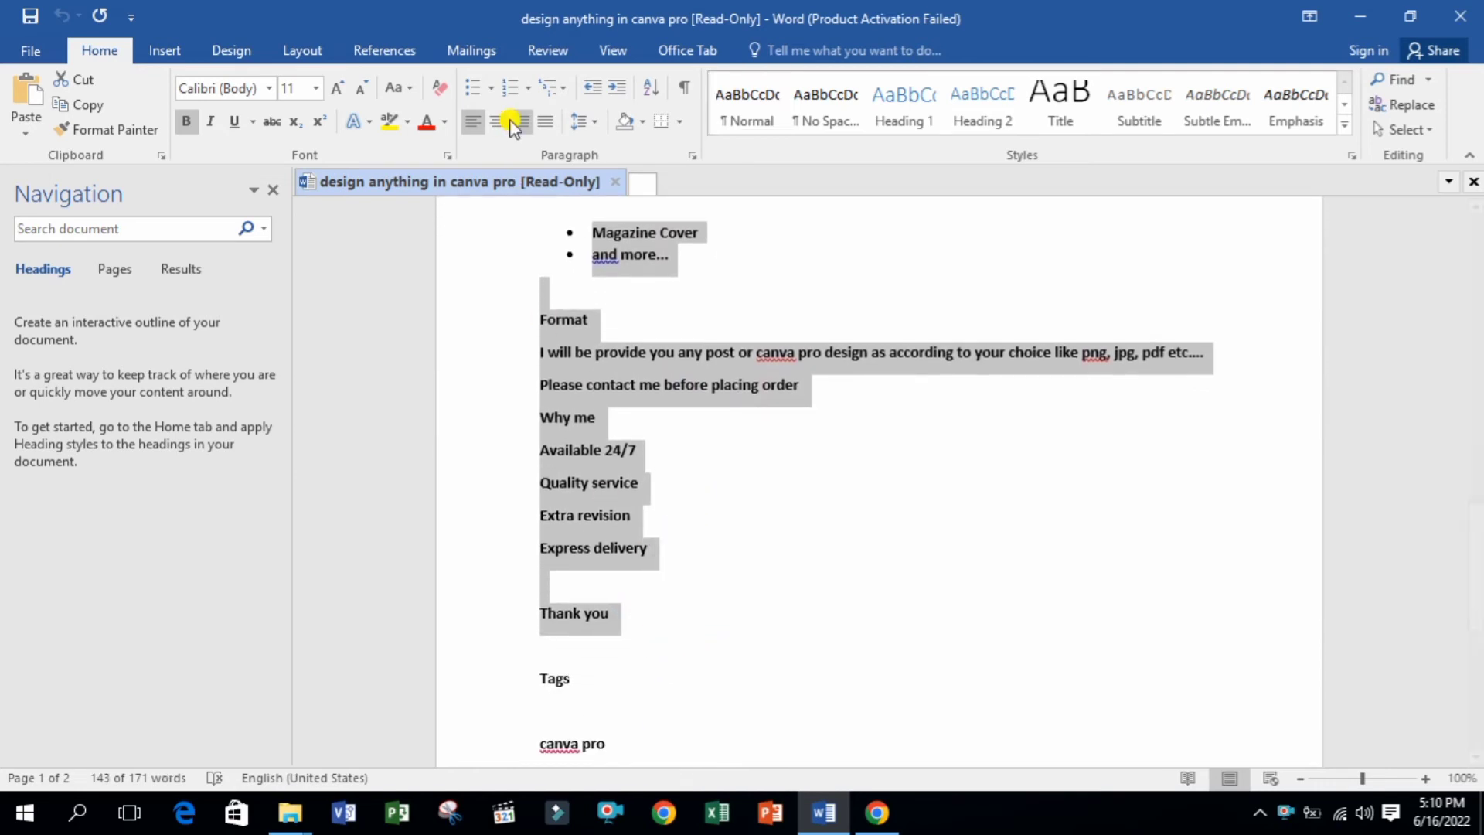
{"action": "left_click", "coordinate": [471, 87]}
{"action": "left_click", "coordinate": [472, 87]}
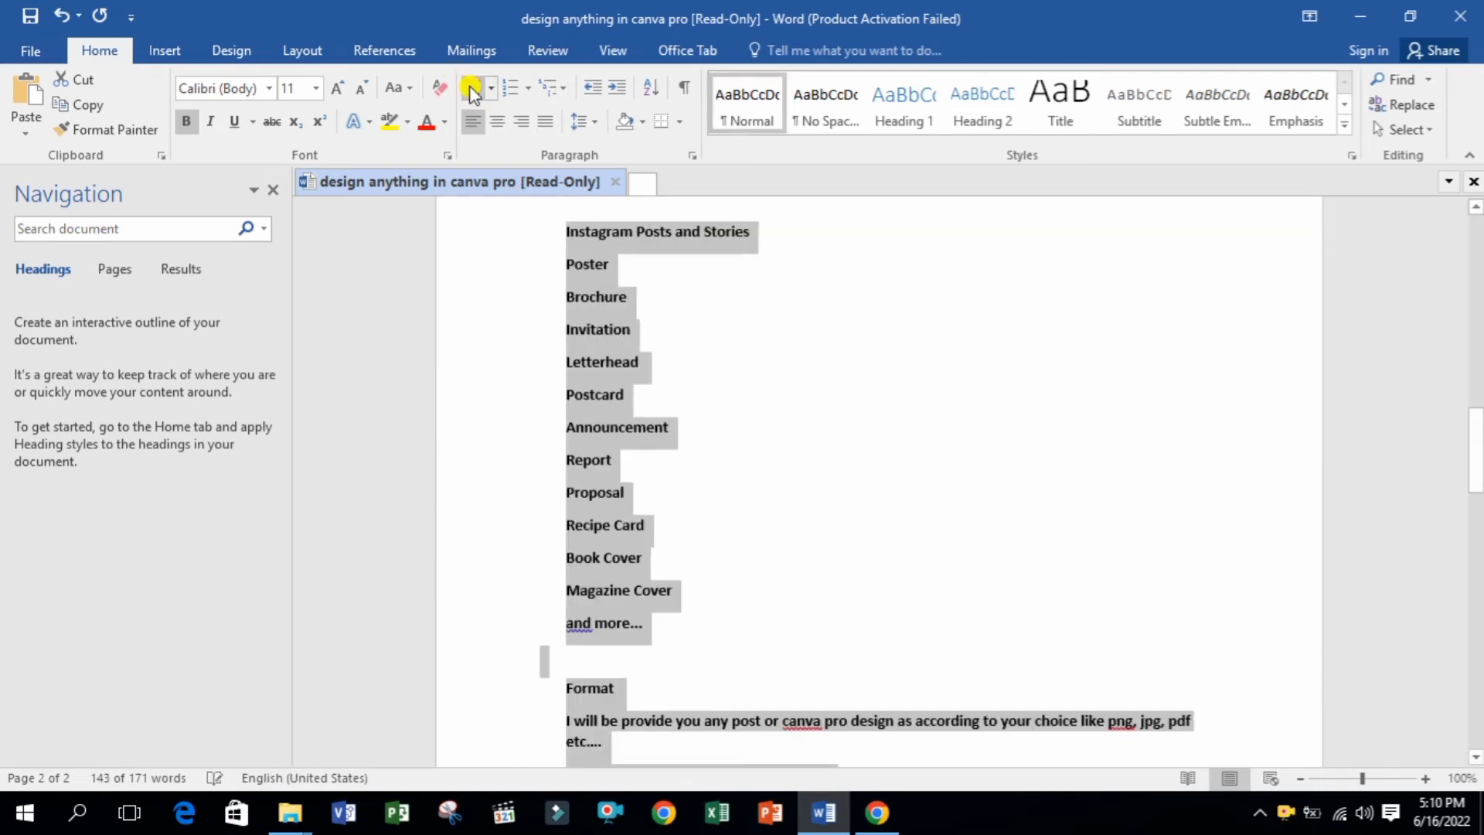
{"action": "scroll", "coordinate": [747, 247], "scroll_direction": "up", "scroll_amount": 10}
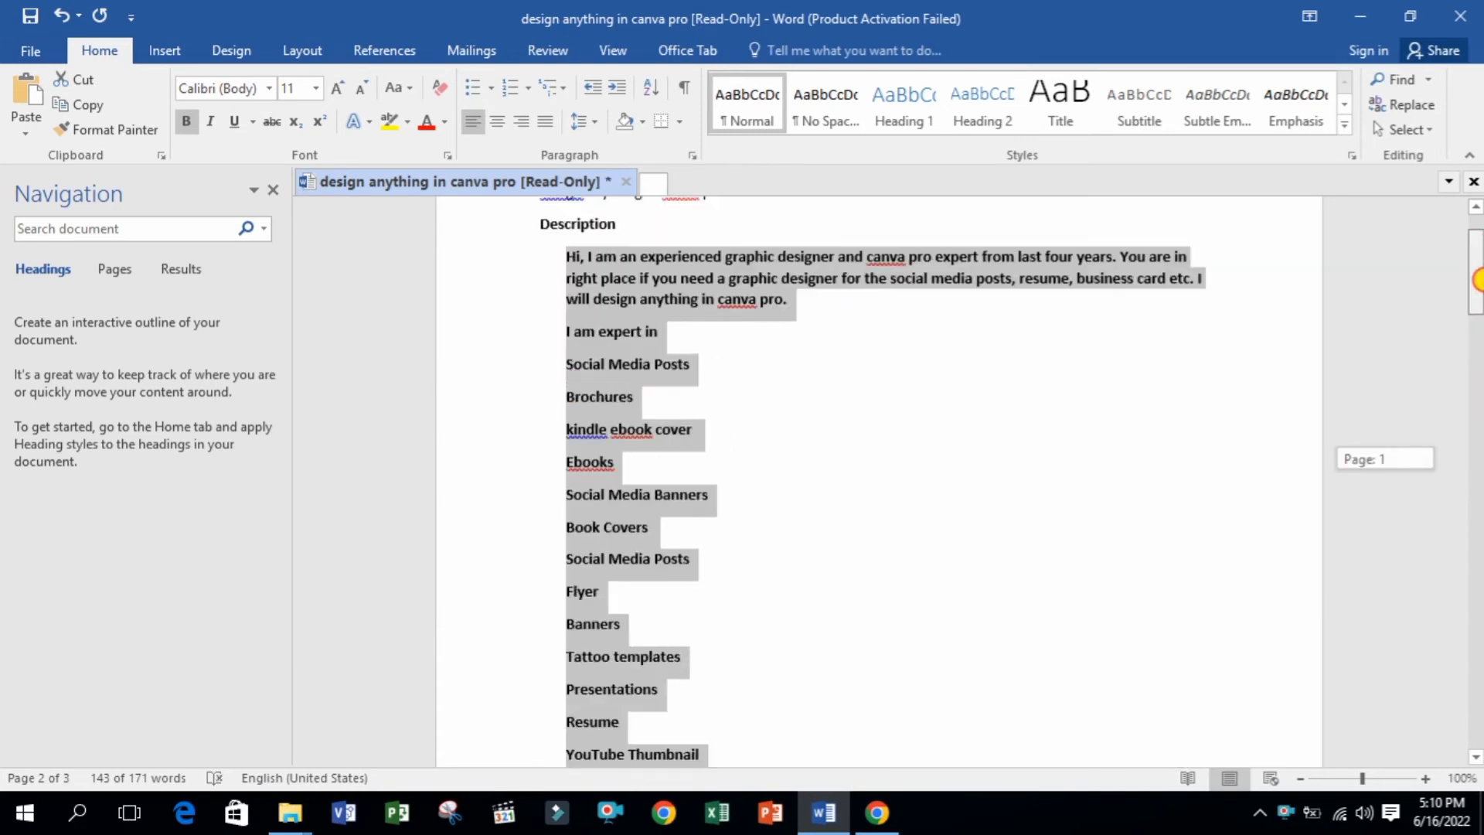
{"action": "left_click", "coordinate": [877, 812]}
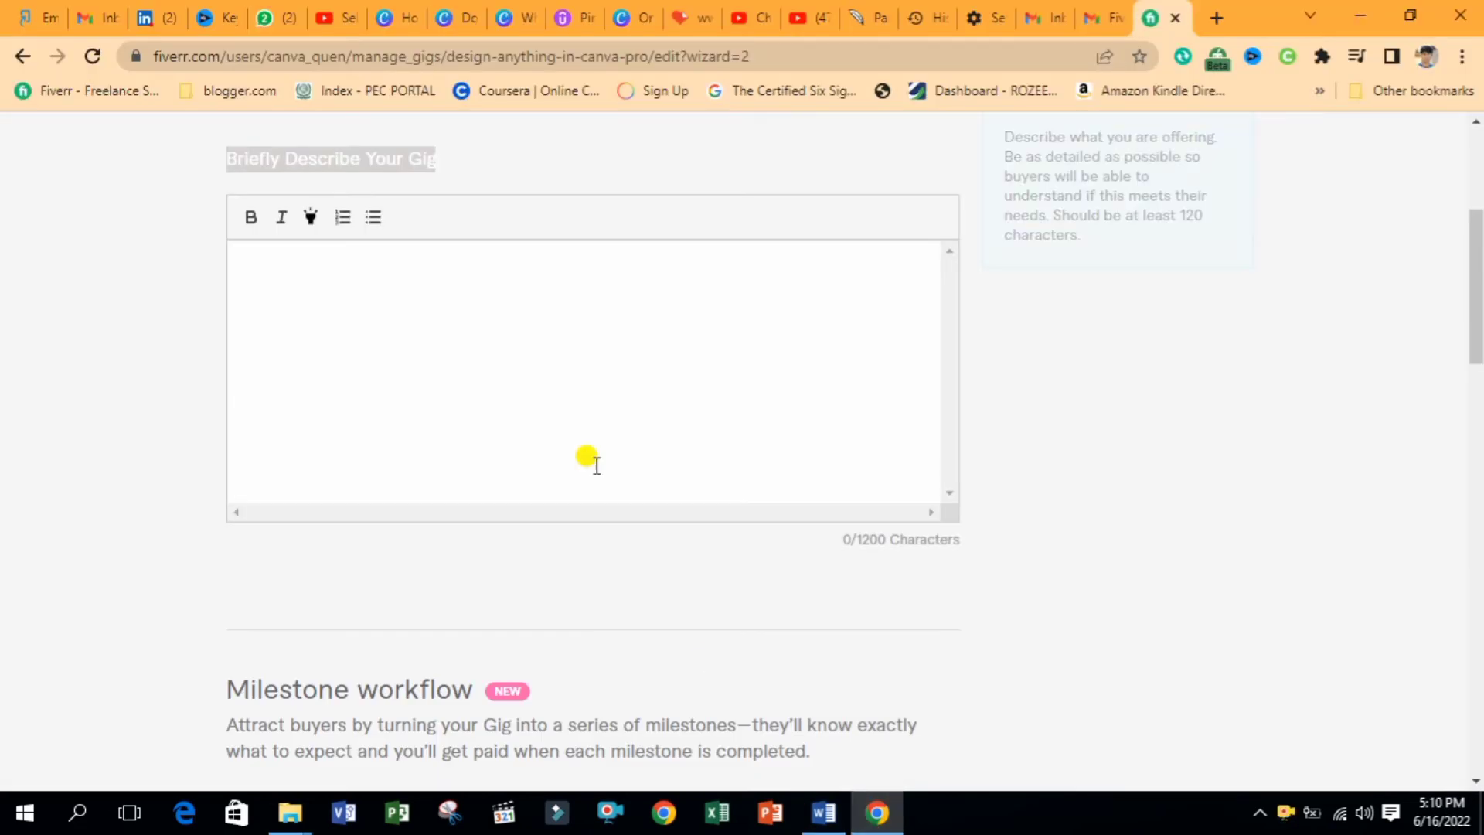
Paste the gig text into the description box and remove its bold formatting
{"action": "key", "text": "ctrl+v"}
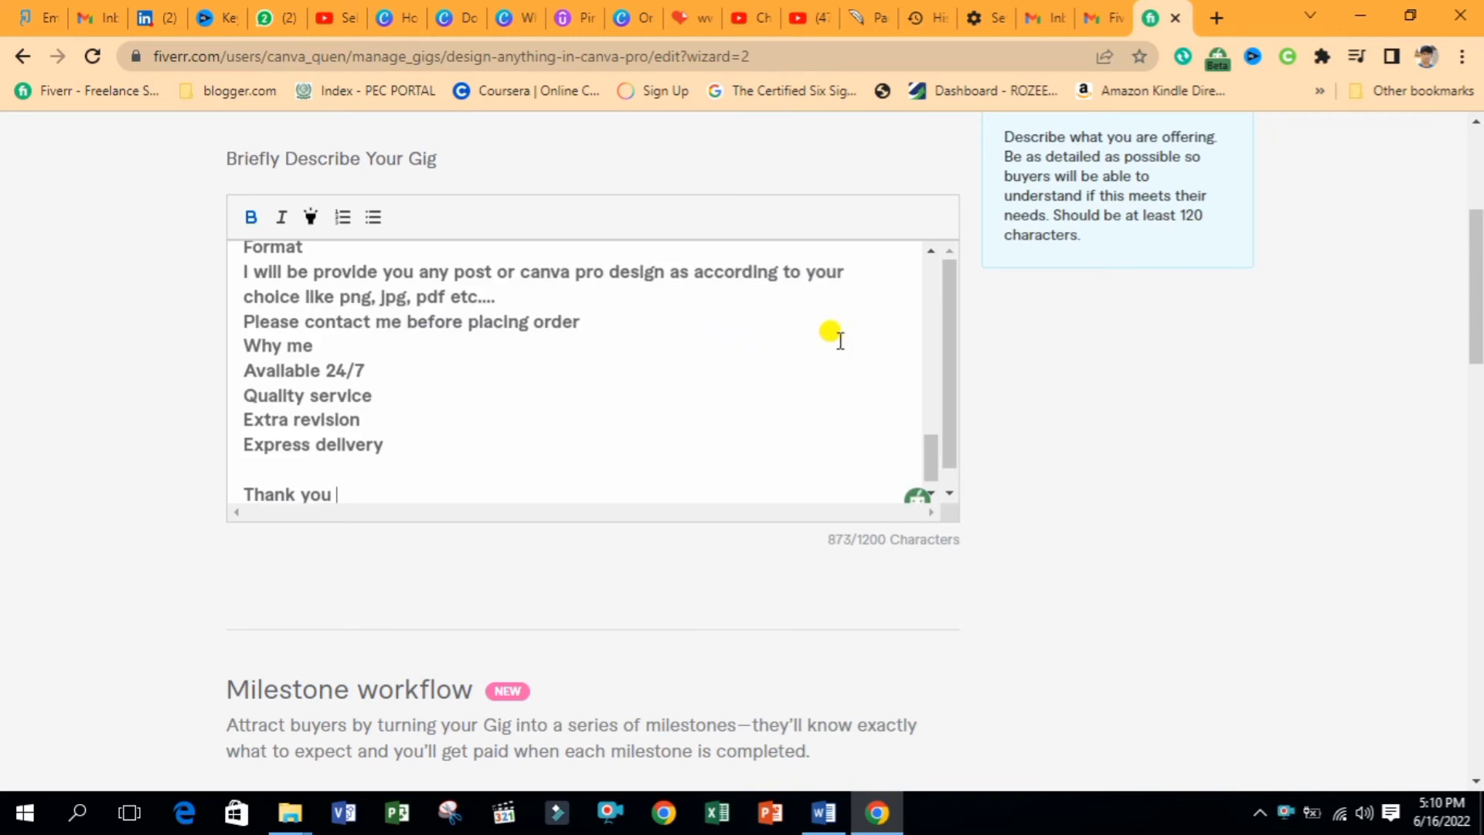
{"action": "key", "text": "ctrl+a"}
{"action": "key", "text": "ctrl+b"}
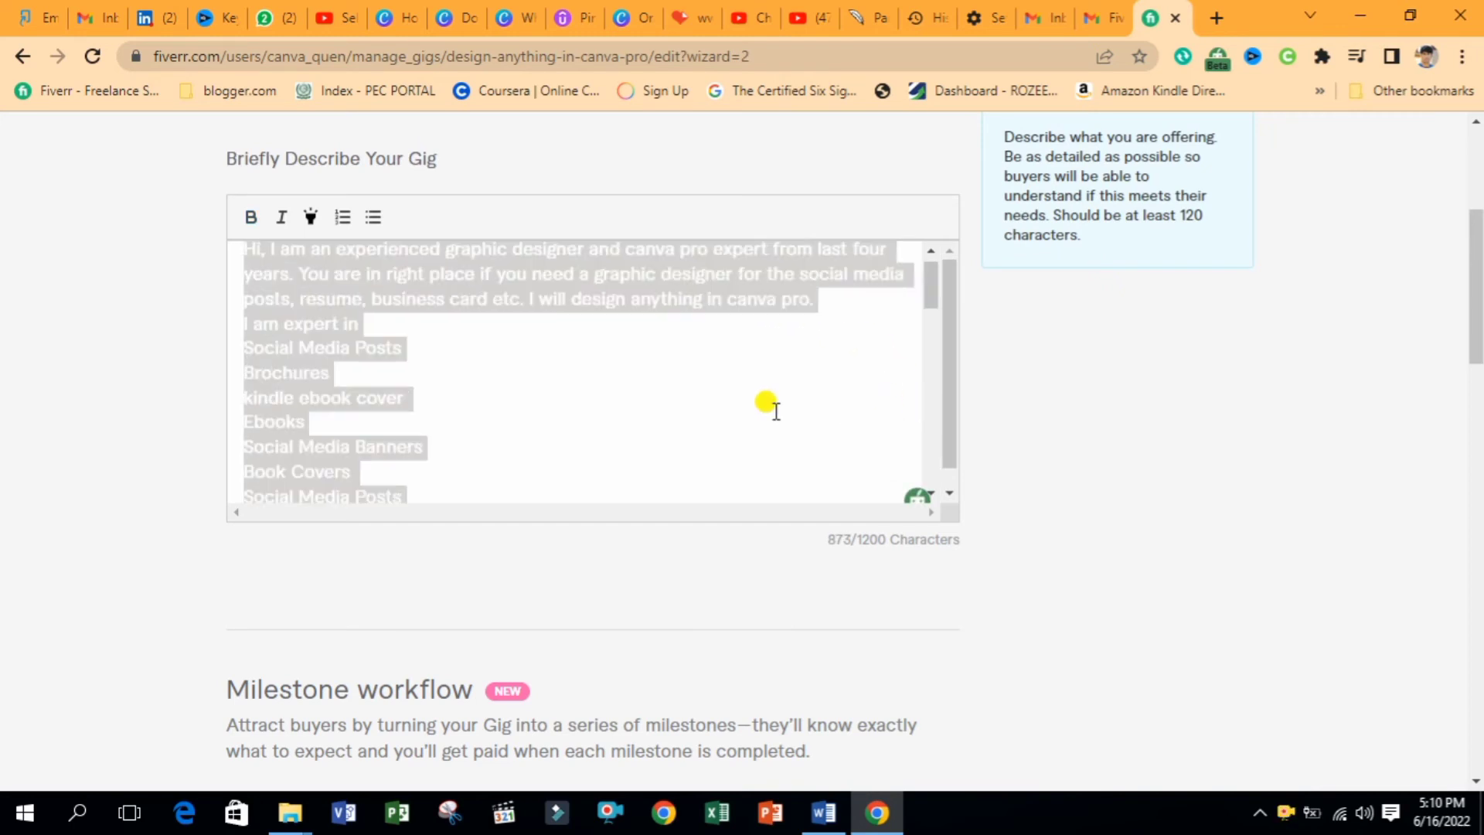
{"action": "left_click", "coordinate": [500, 374]}
{"action": "left_click_drag", "start_coordinate": [930, 293], "coordinate": [930, 286]}
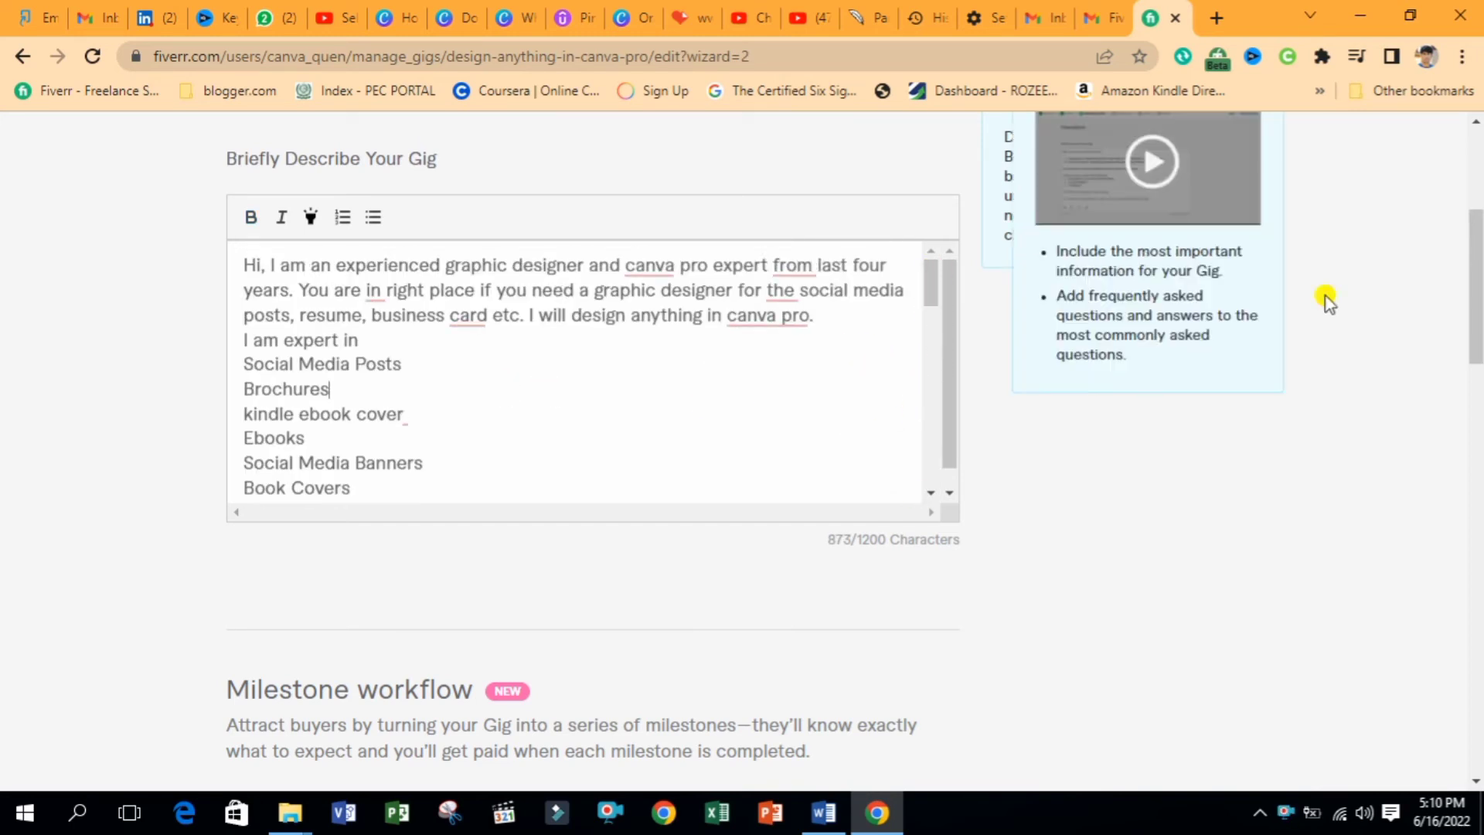
{"action": "mouse_move", "coordinate": [1475, 296]}
{"action": "left_mouse_down"}
{"action": "mouse_move", "coordinate": [1475, 249]}
{"action": "mouse_move", "coordinate": [1475, 284]}
{"action": "left_mouse_up"}
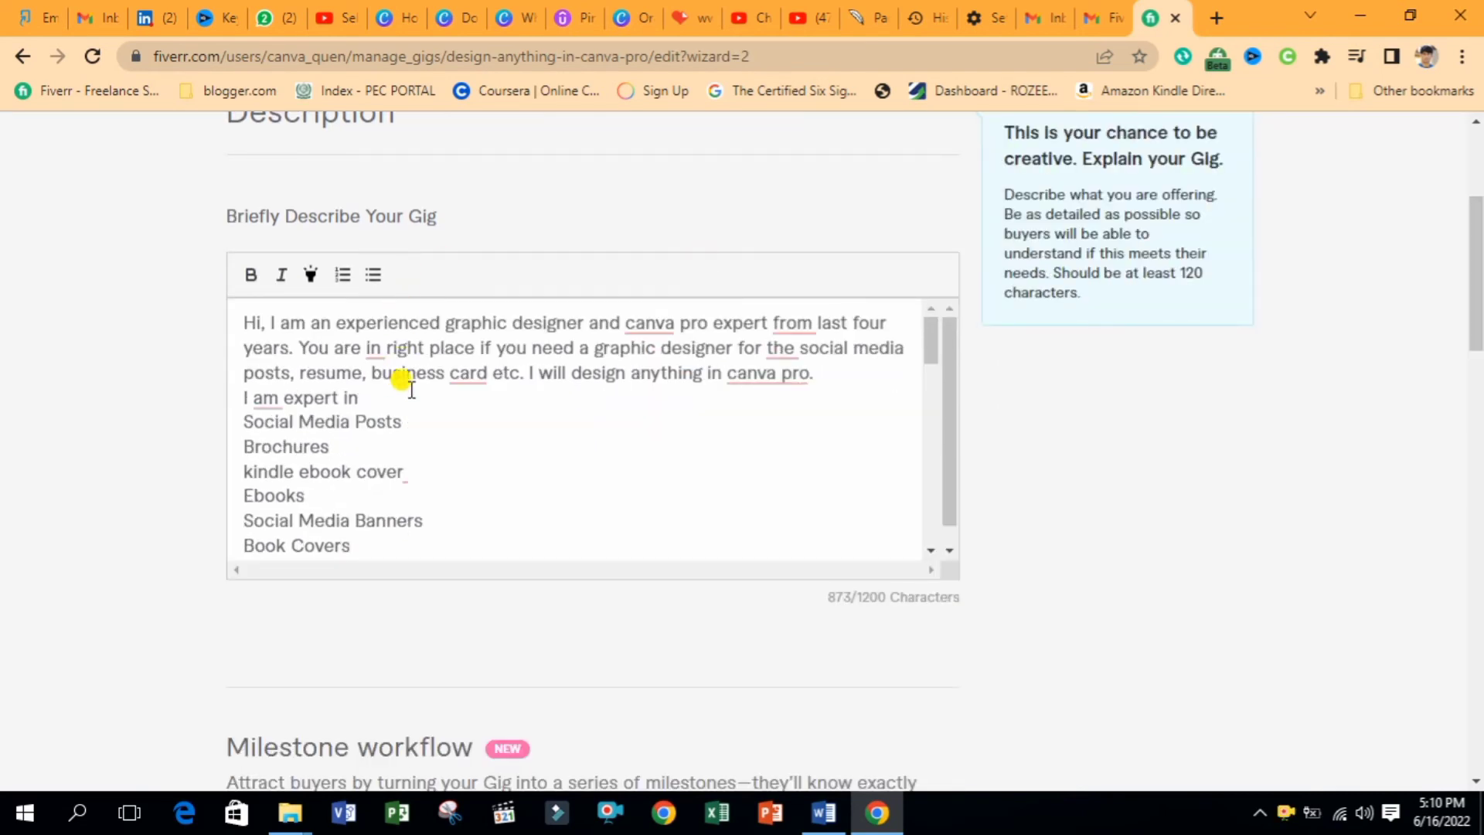
Add blank lines, correct to 'I am an expert in', and number the service lines
{"action": "left_click", "coordinate": [815, 372]}
{"action": "key", "text": "Return"}
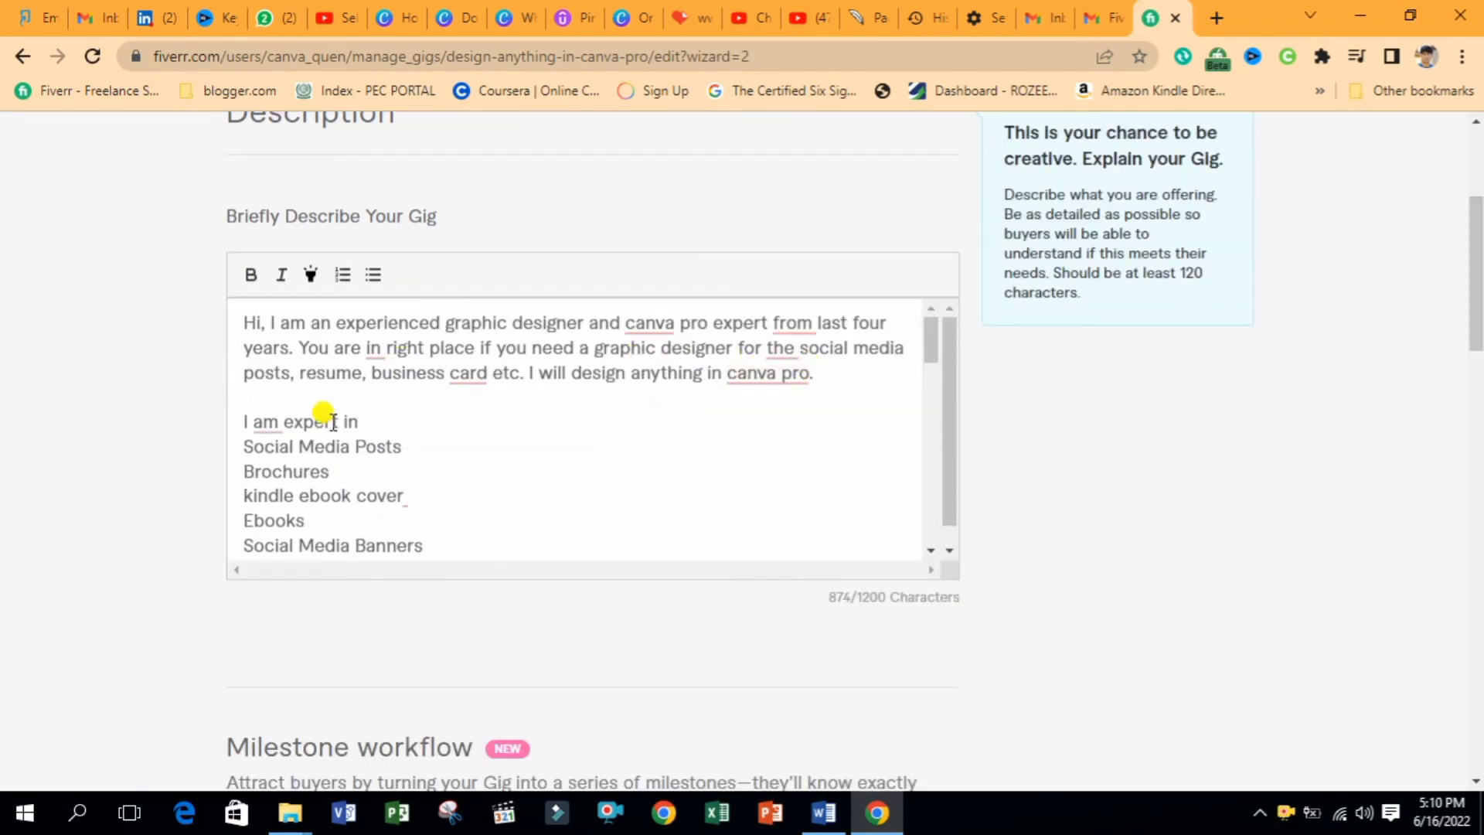
{"action": "left_click", "coordinate": [373, 414]}
{"action": "key", "text": "Return"}
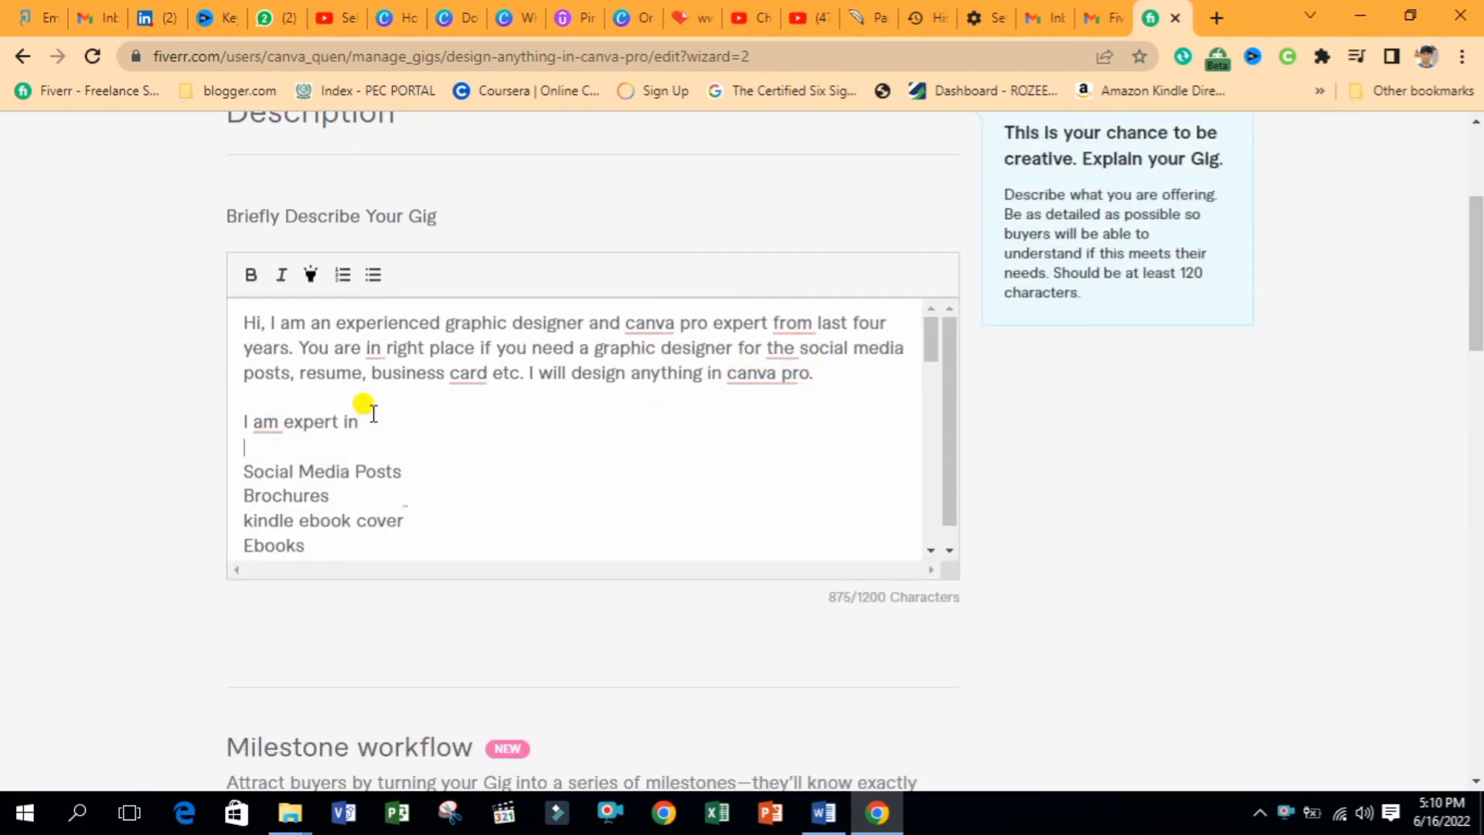
{"action": "left_click_drag", "start_coordinate": [359, 425], "coordinate": [224, 416]}
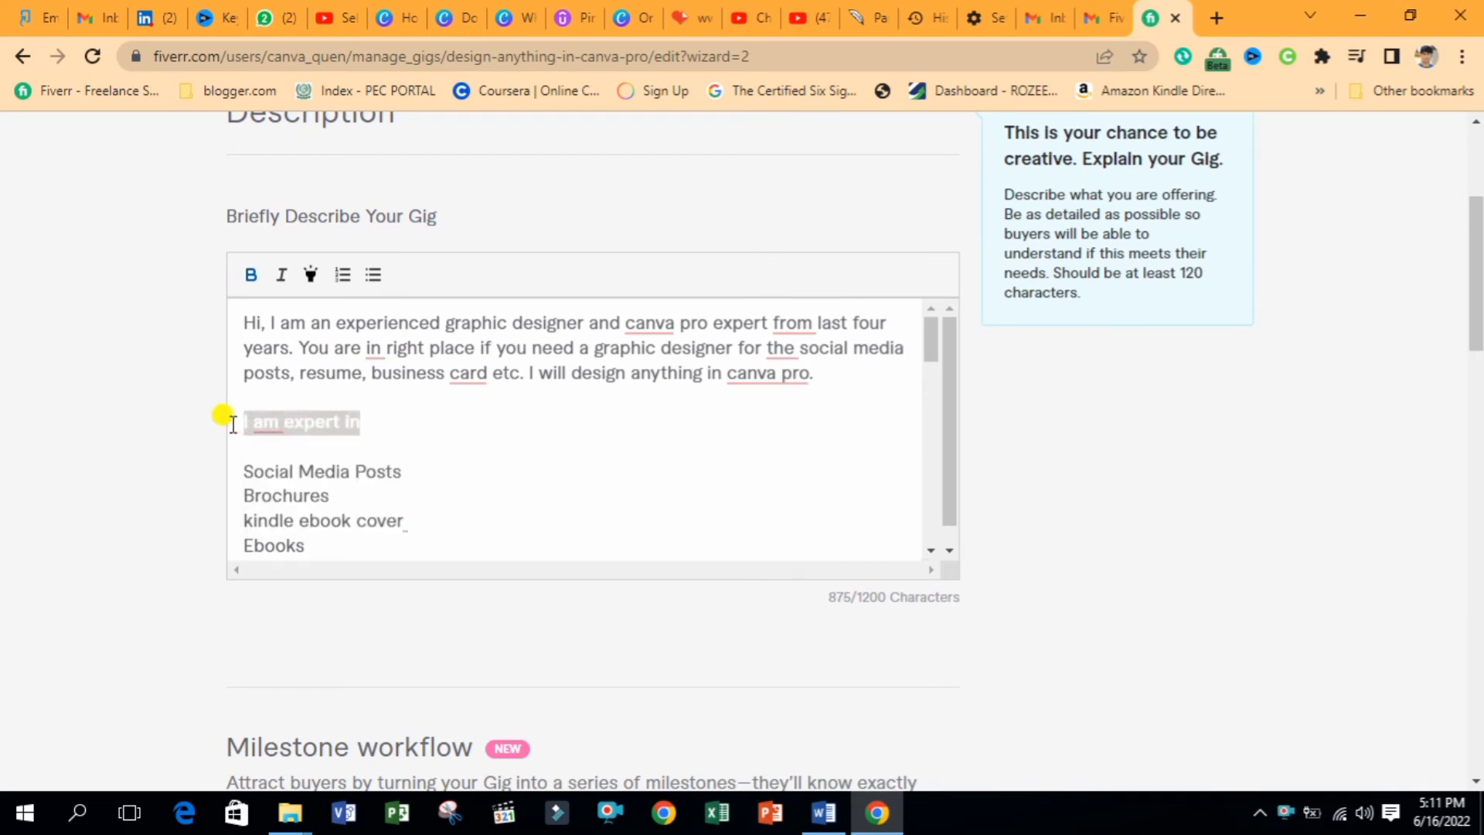
{"action": "left_click", "coordinate": [269, 421]}
{"action": "left_click", "coordinate": [275, 480]}
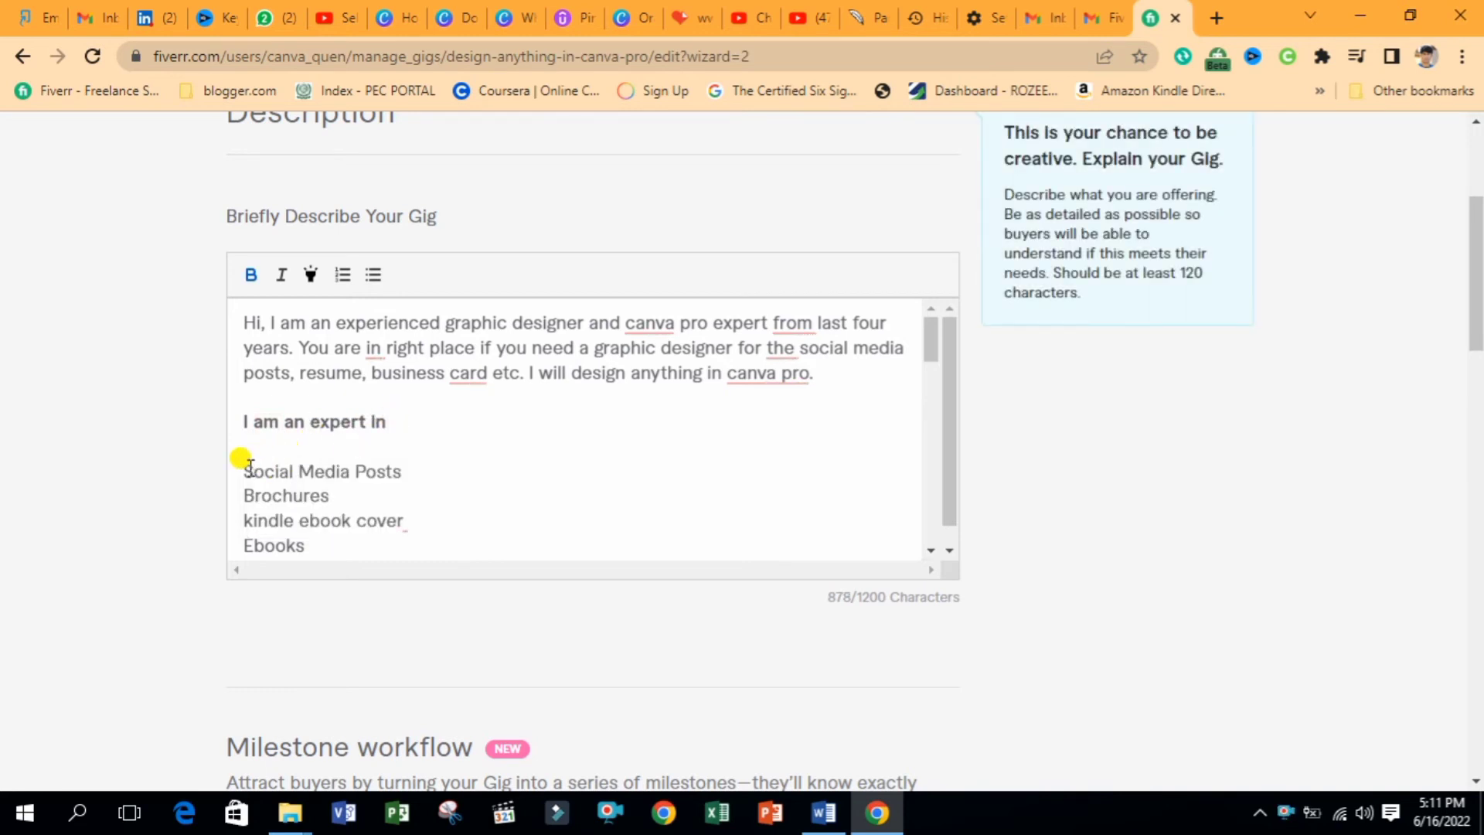
{"action": "left_click_drag", "start_coordinate": [246, 469], "coordinate": [350, 437]}
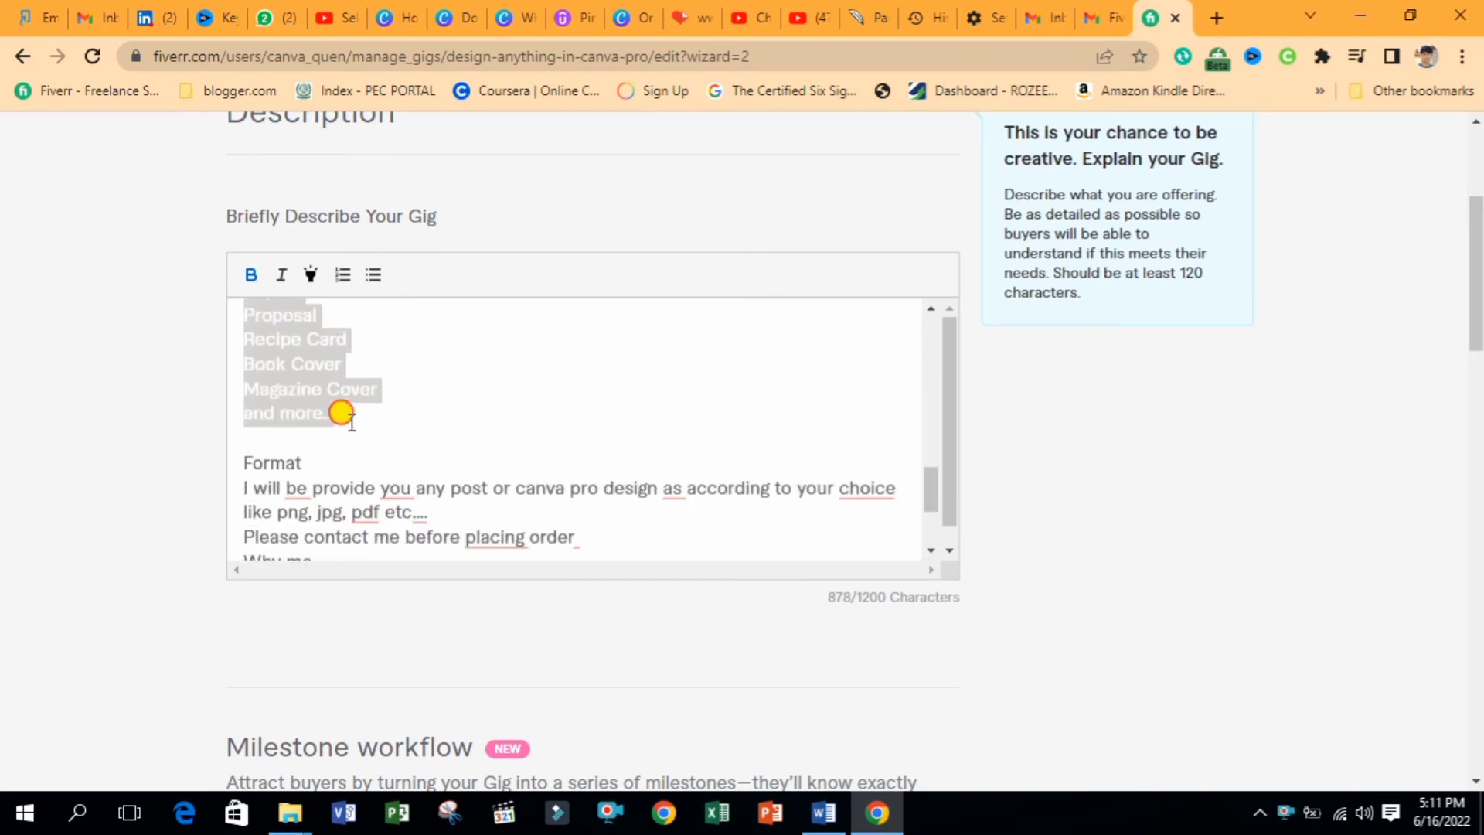
{"action": "left_click", "coordinate": [342, 277]}
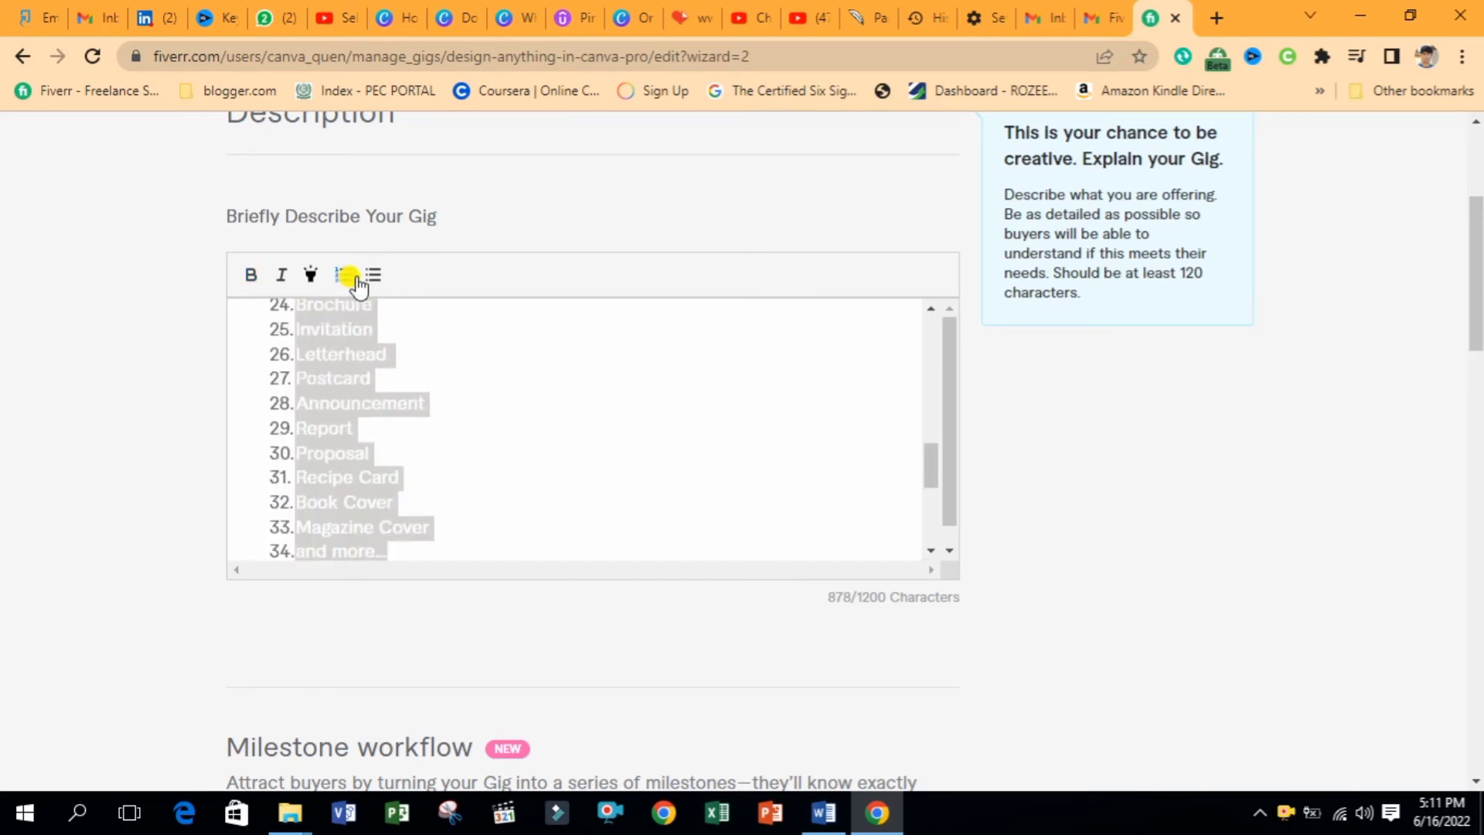
{"action": "left_click_drag", "start_coordinate": [932, 459], "coordinate": [928, 503]}
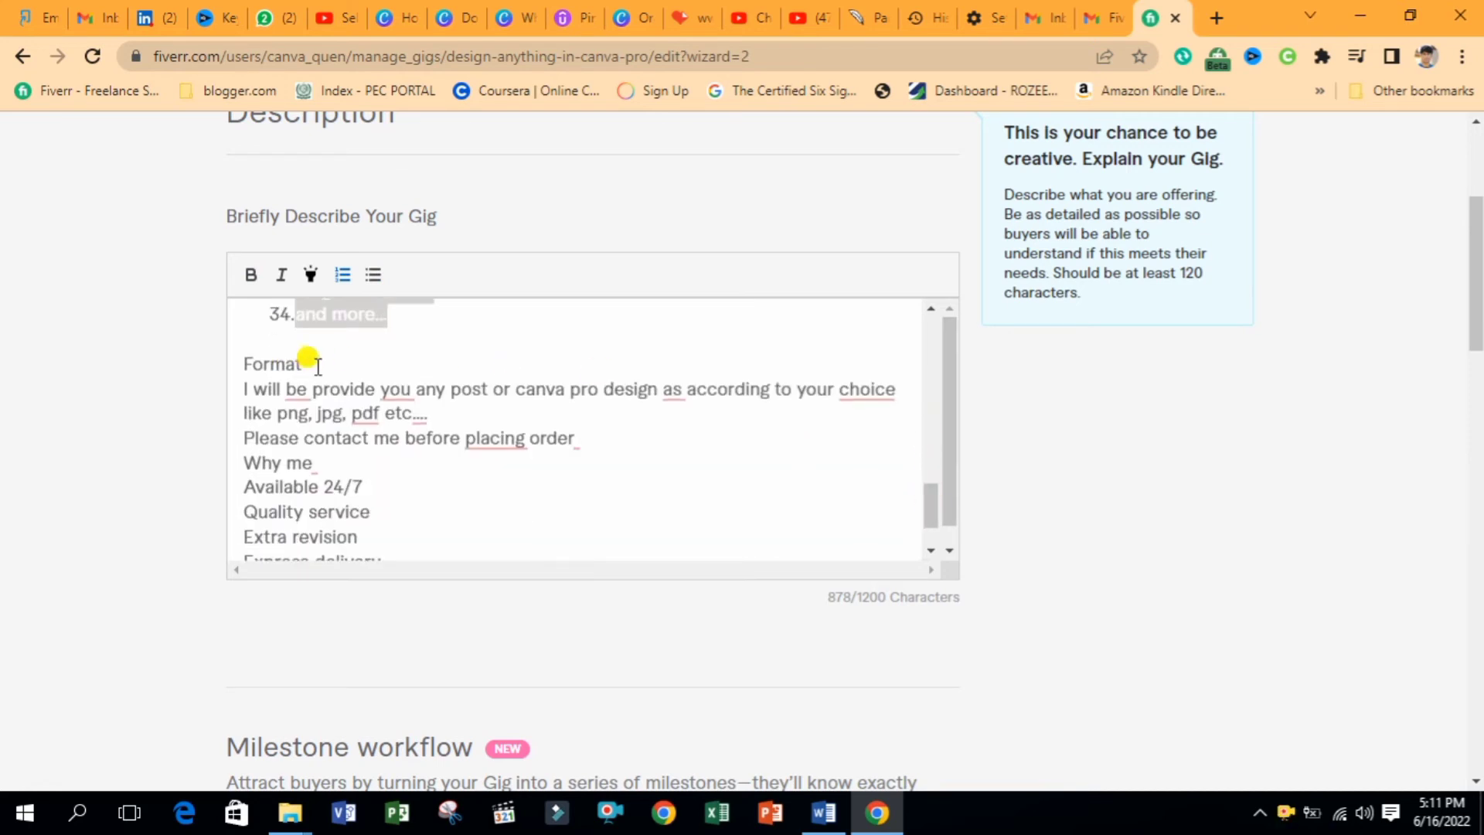
Bold the Format heading, highlight the formats line yellow, and space out the contact line
{"action": "left_click_drag", "start_coordinate": [317, 366], "coordinate": [242, 365]}
{"action": "key", "text": "ctrl+b"}
{"action": "left_click_drag", "start_coordinate": [425, 414], "coordinate": [238, 382]}
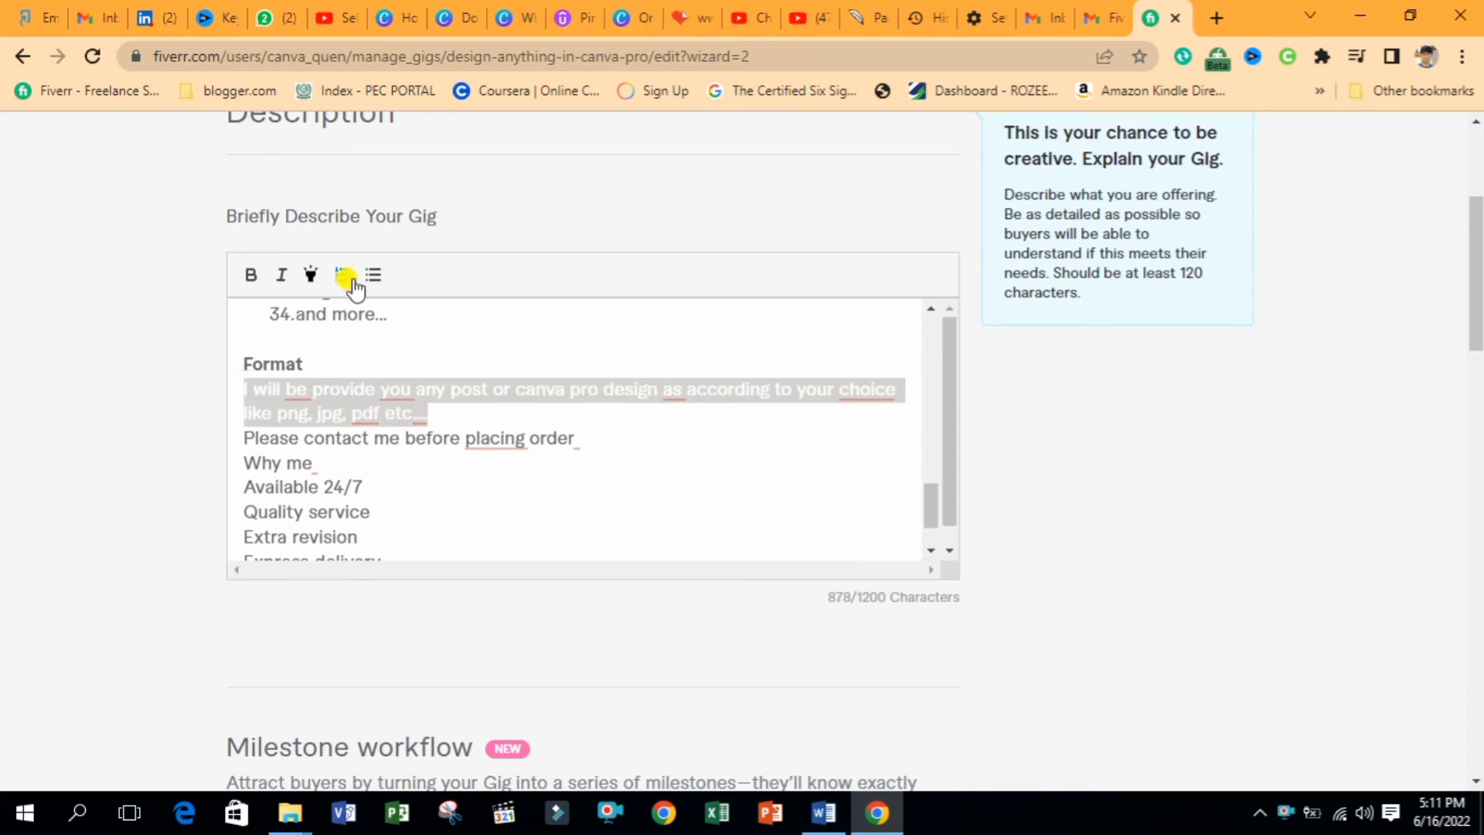
{"action": "left_click", "coordinate": [312, 278]}
{"action": "left_click", "coordinate": [399, 437]}
{"action": "left_click", "coordinate": [446, 421]}
{"action": "key", "text": "Return"}
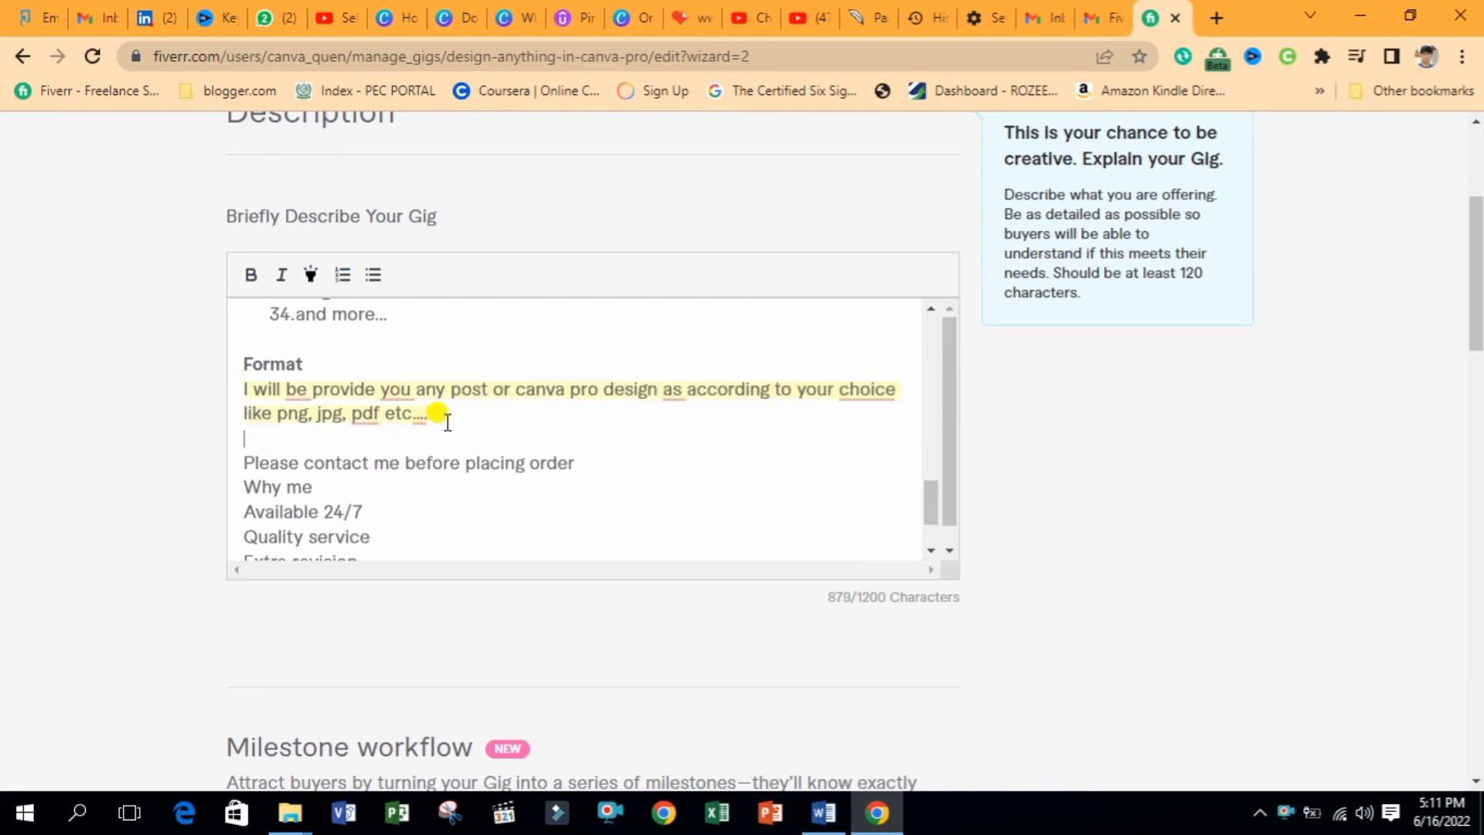
{"action": "left_click_drag", "start_coordinate": [576, 464], "coordinate": [232, 462]}
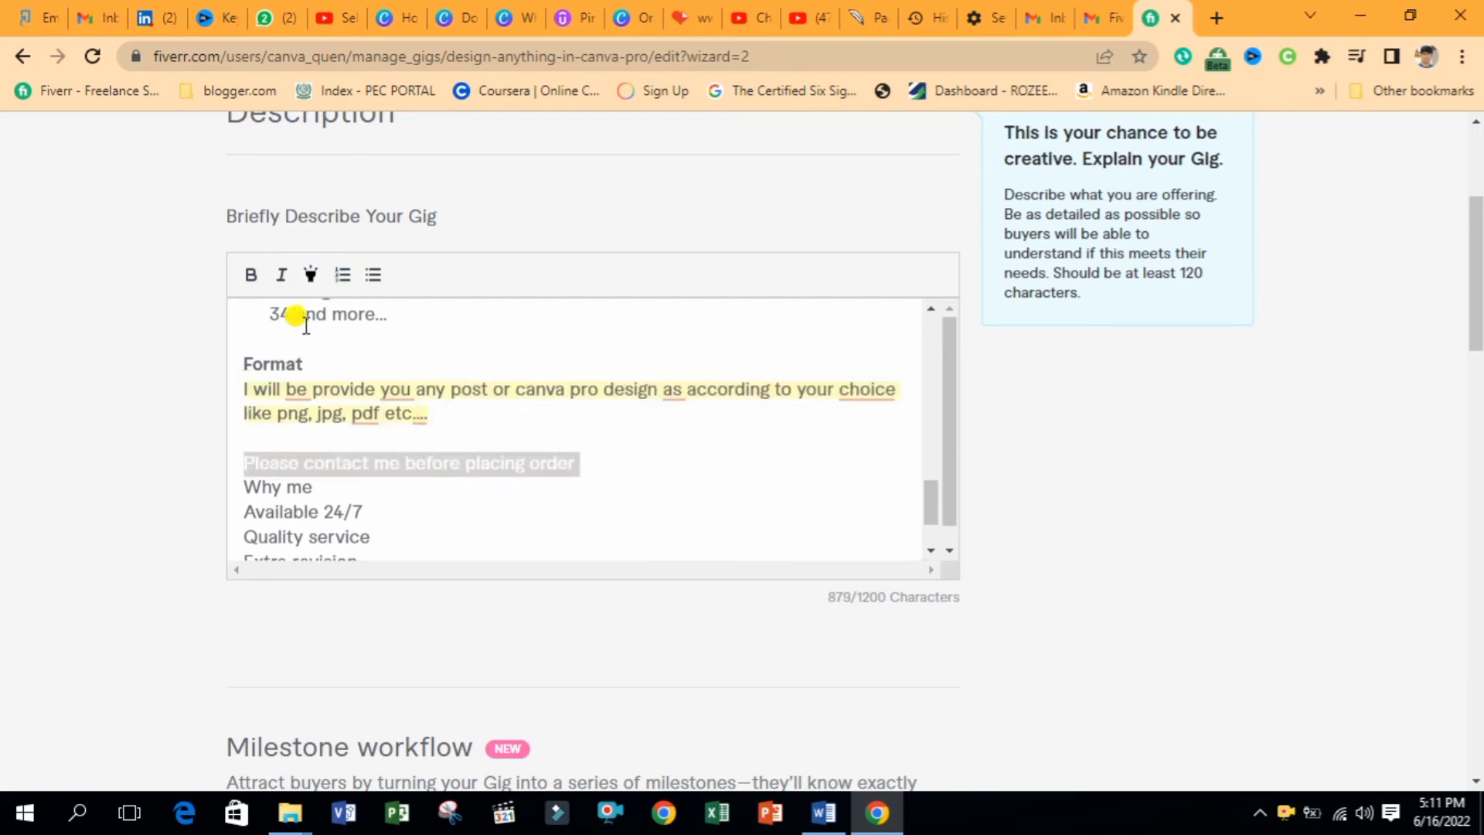
{"action": "left_click", "coordinate": [591, 462]}
{"action": "key", "text": "Return"}
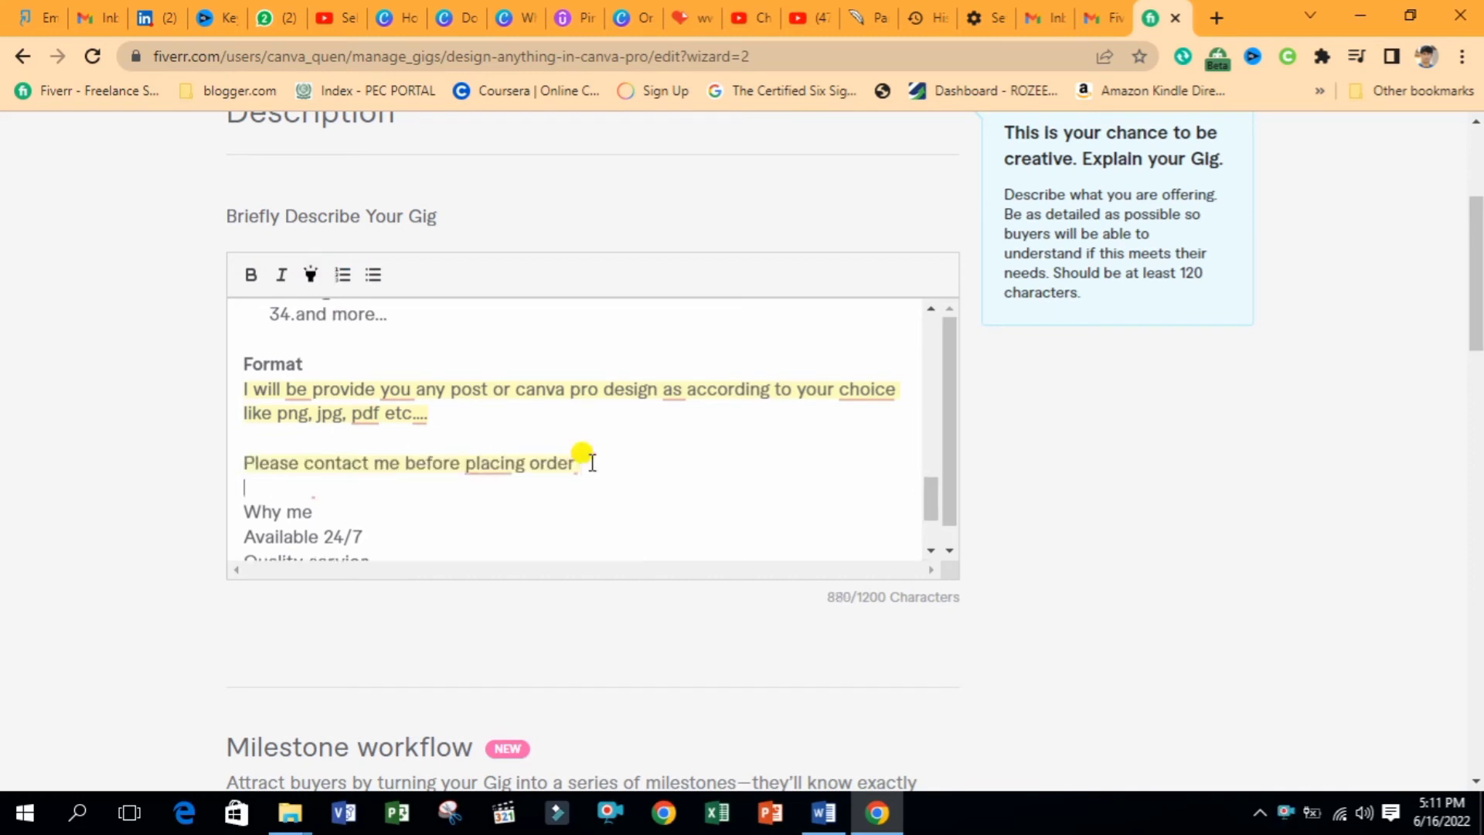
Make 'Why me' bold italic and turn its points into a bulleted list
{"action": "left_click_drag", "start_coordinate": [395, 510], "coordinate": [222, 500]}
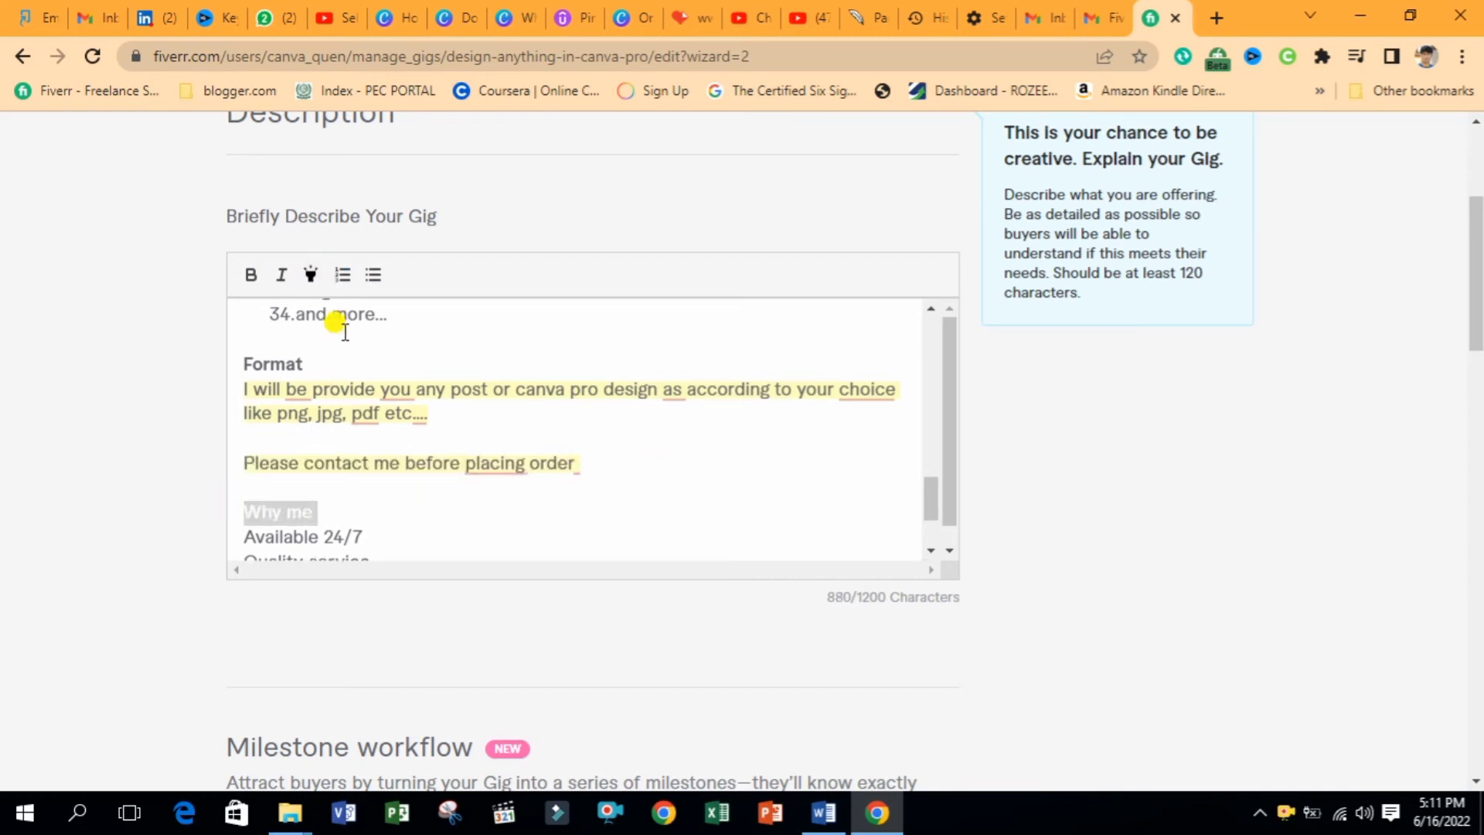
{"action": "left_click", "coordinate": [251, 276]}
{"action": "left_click", "coordinate": [281, 277]}
{"action": "left_click", "coordinate": [586, 467]}
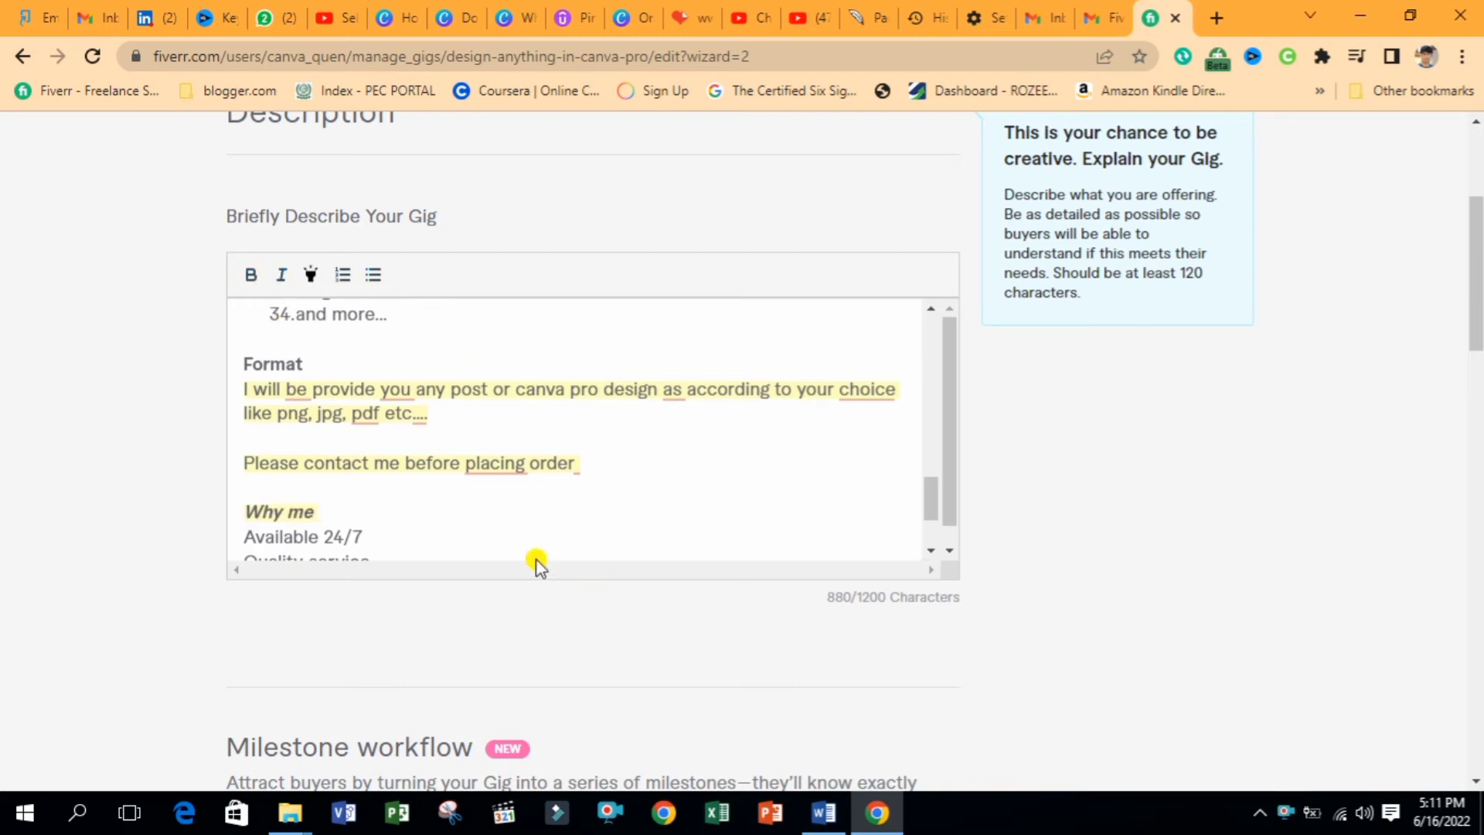
{"action": "left_click_drag", "start_coordinate": [949, 516], "coordinate": [946, 547]}
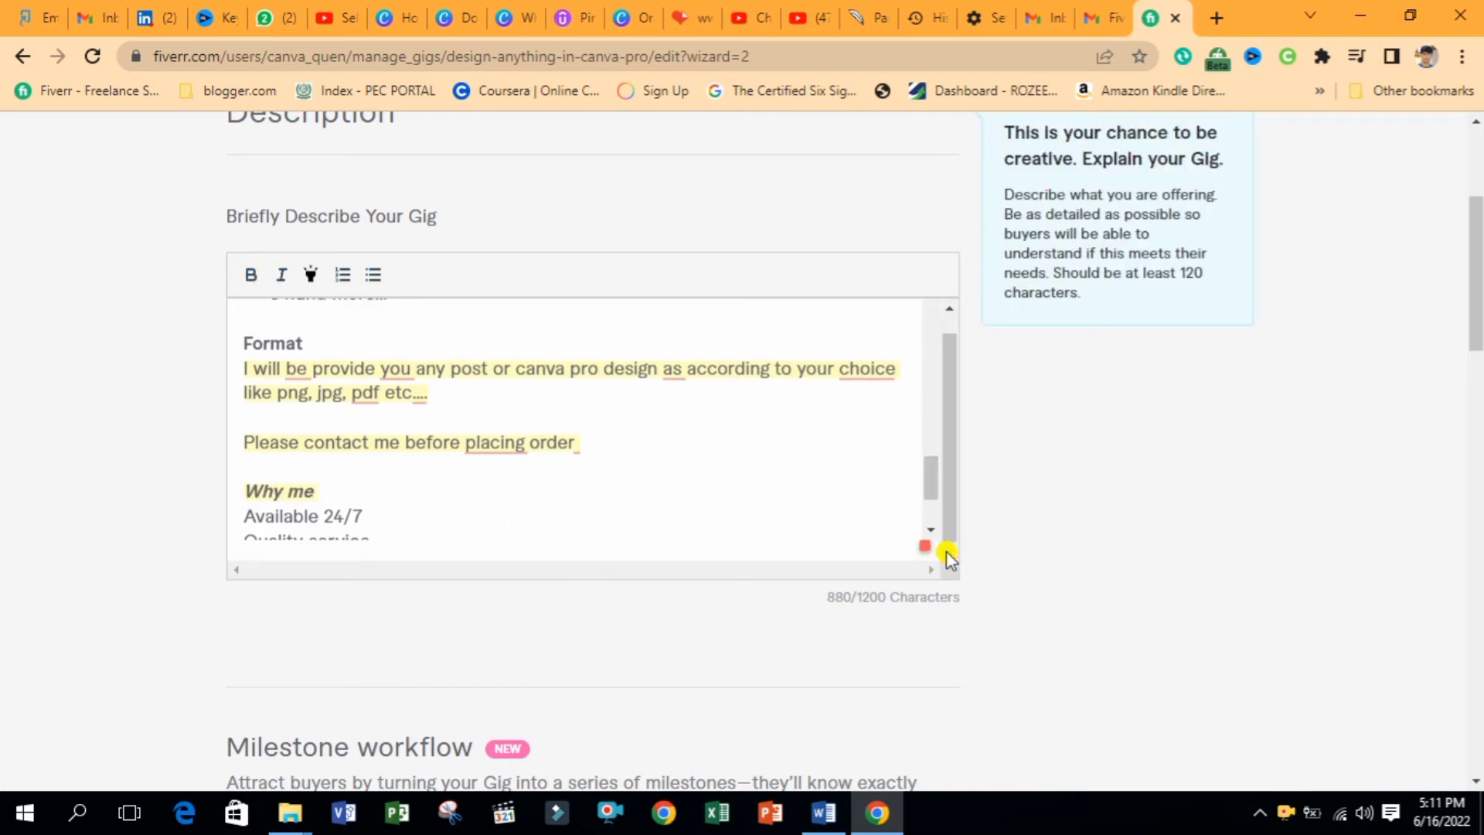
{"action": "left_click_drag", "start_coordinate": [931, 480], "coordinate": [930, 507]}
{"action": "left_click_drag", "start_coordinate": [406, 464], "coordinate": [221, 398]}
{"action": "left_click", "coordinate": [373, 276]}
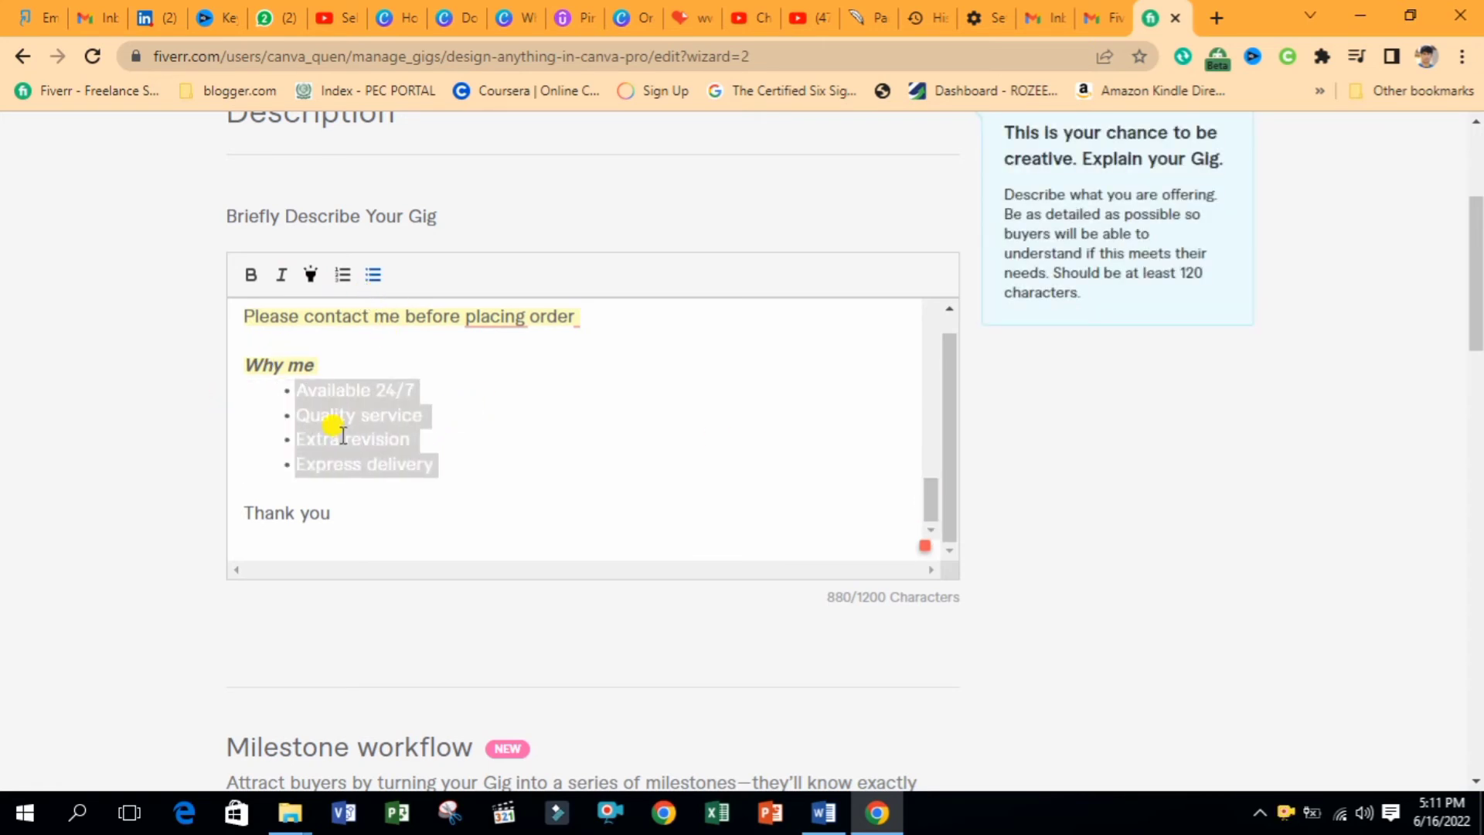
{"action": "left_click", "coordinate": [324, 485]}
Italicize the closing 'Thank you' line
{"action": "left_click_drag", "start_coordinate": [334, 514], "coordinate": [224, 508]}
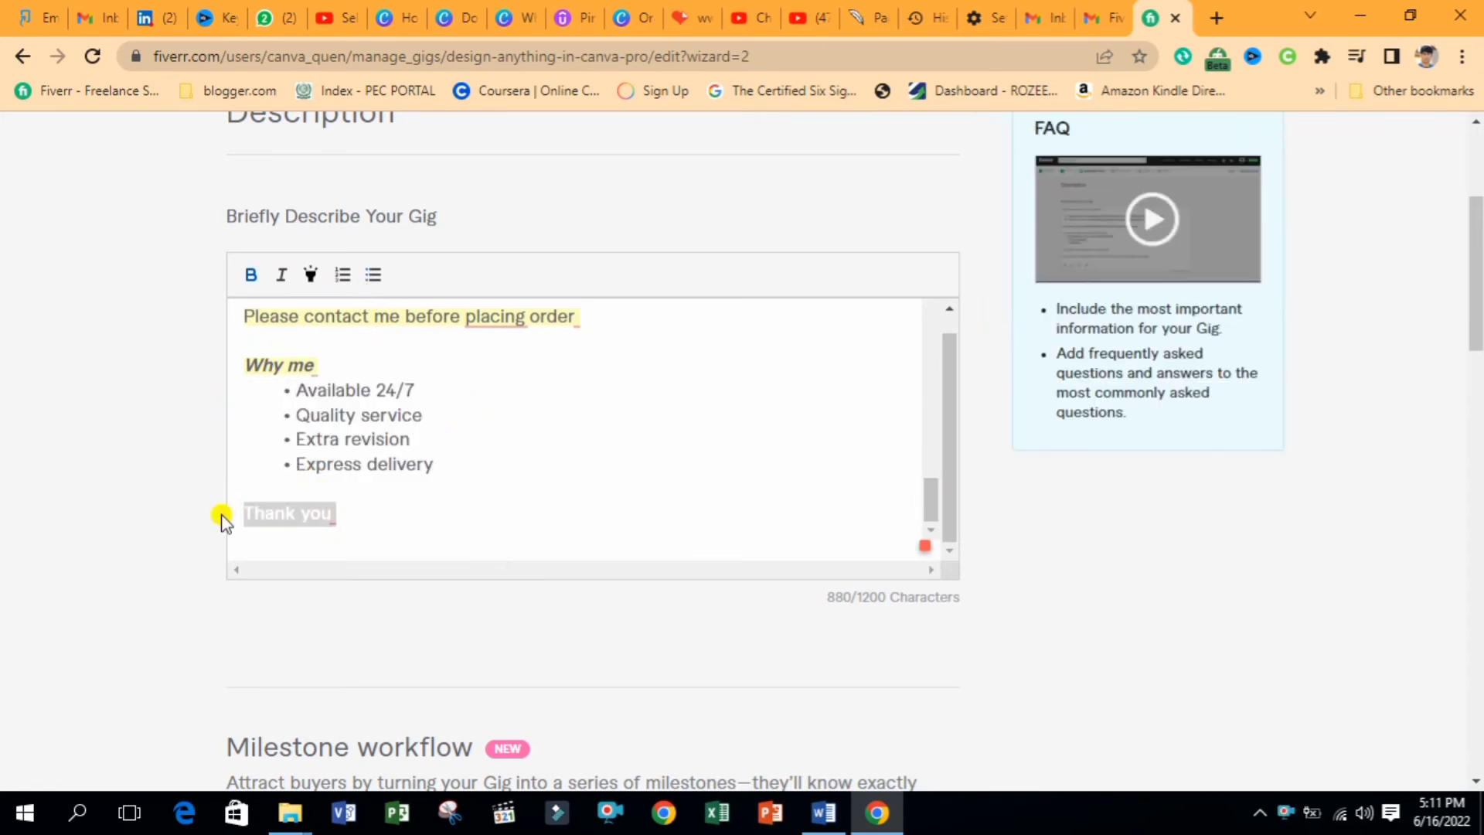
{"action": "left_click", "coordinate": [281, 277]}
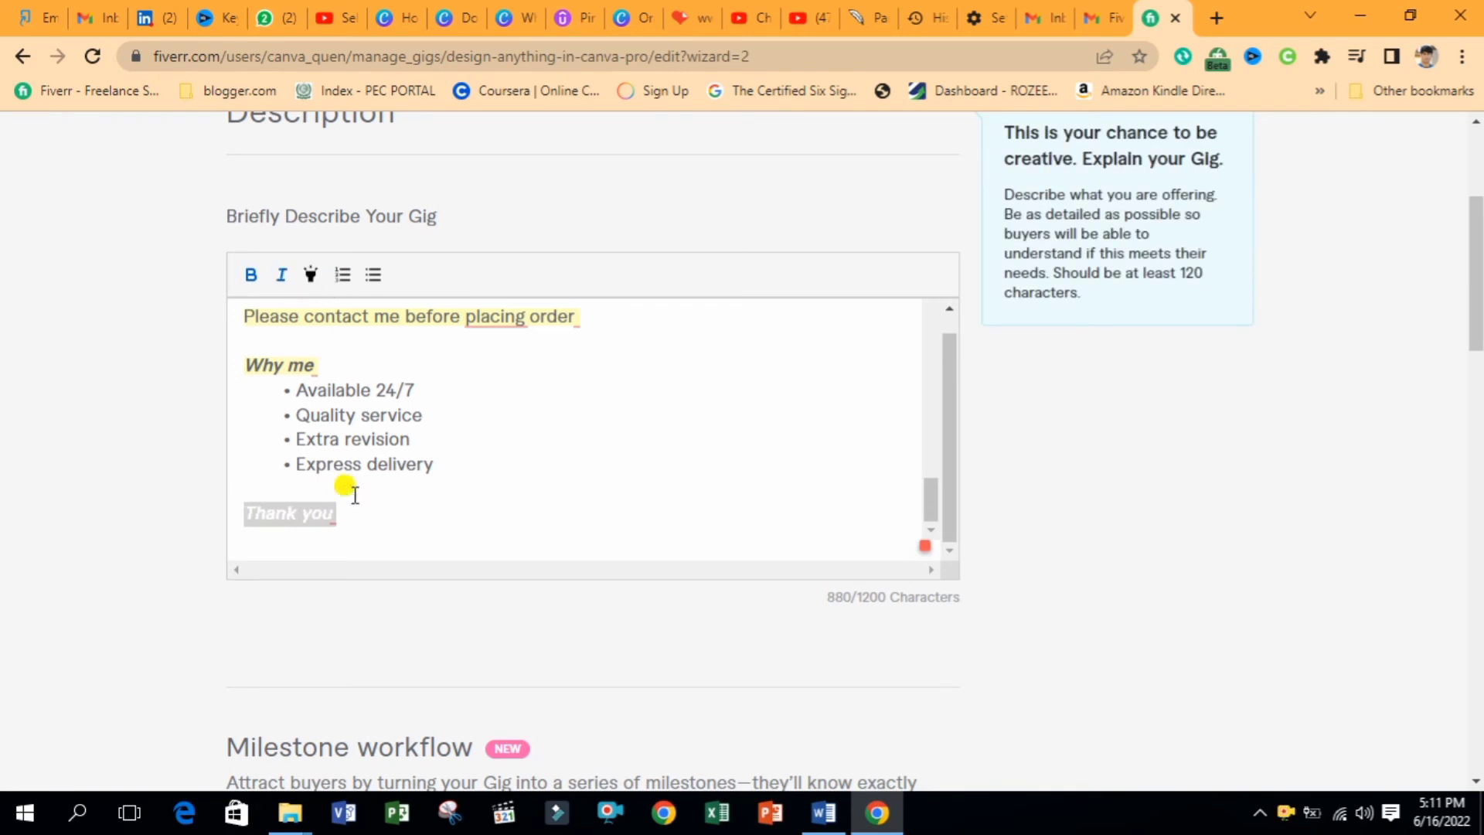
{"action": "left_click", "coordinate": [357, 514]}
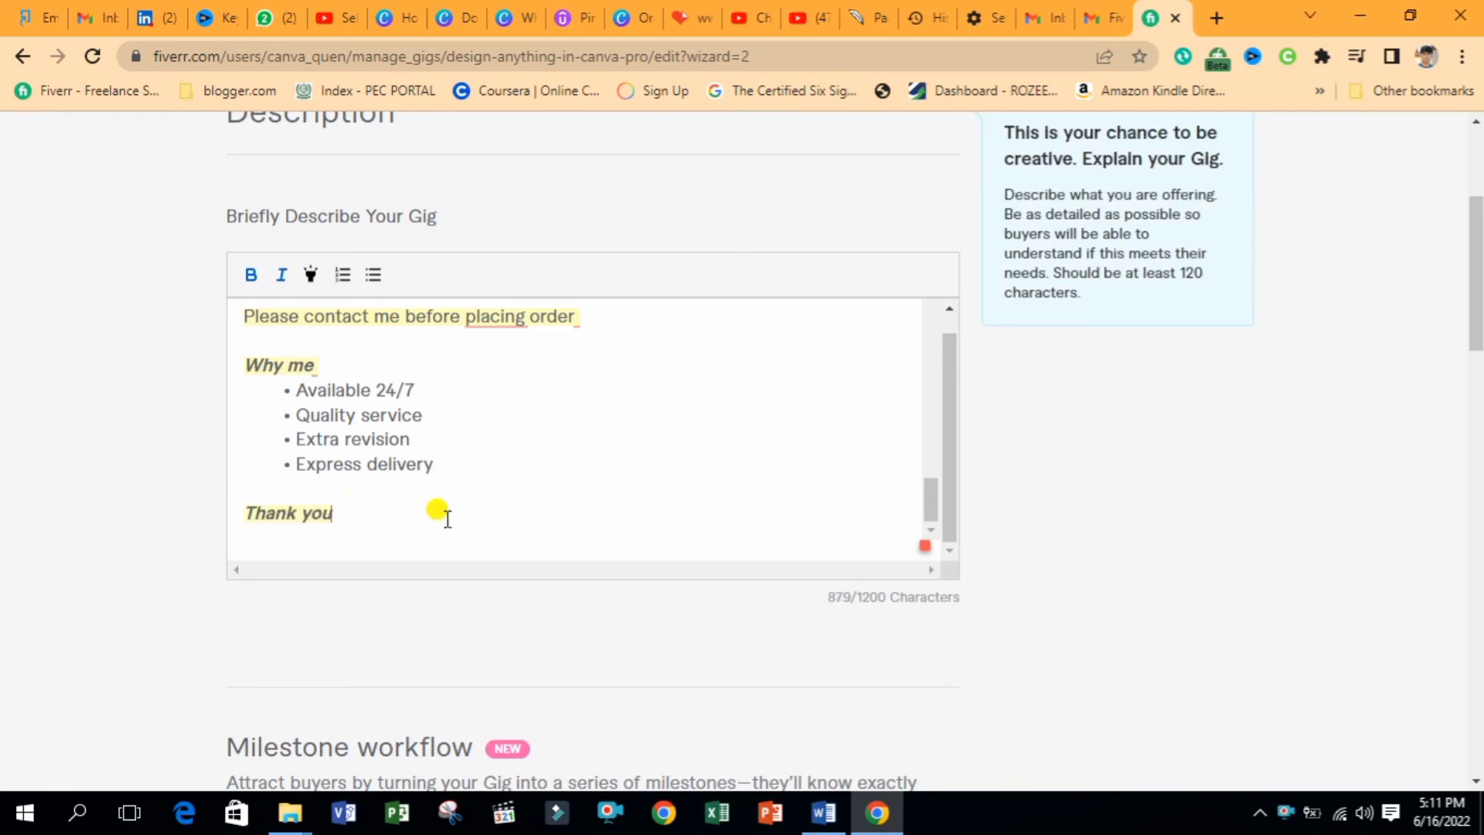
{"action": "left_click_drag", "start_coordinate": [1476, 275], "coordinate": [1477, 539]}
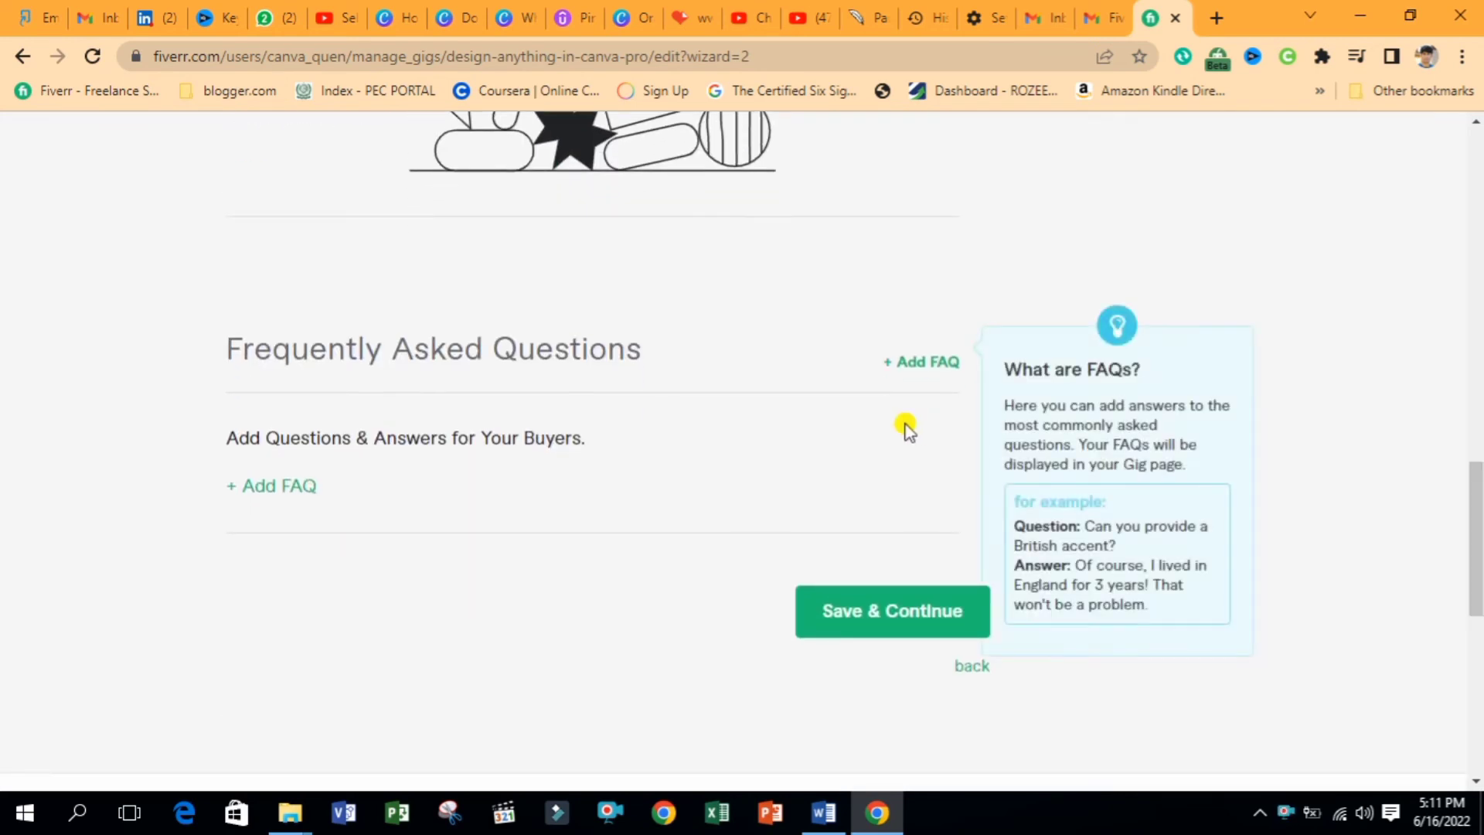
Add a quality-service FAQ answered 'Yes I will be provide you a quality service'
{"action": "left_click", "coordinate": [297, 488]}
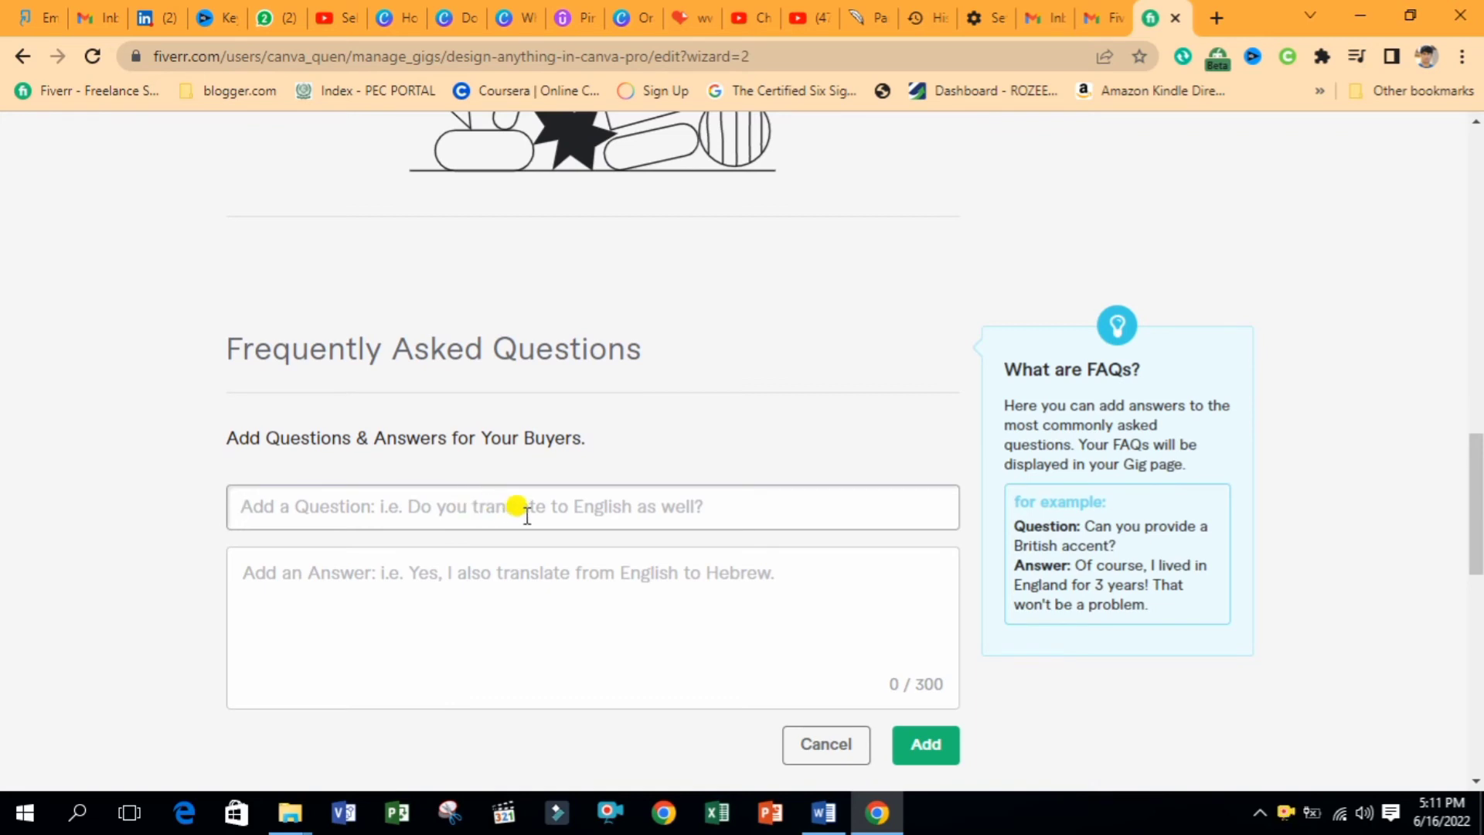
{"action": "type", "text": "Can you p"}
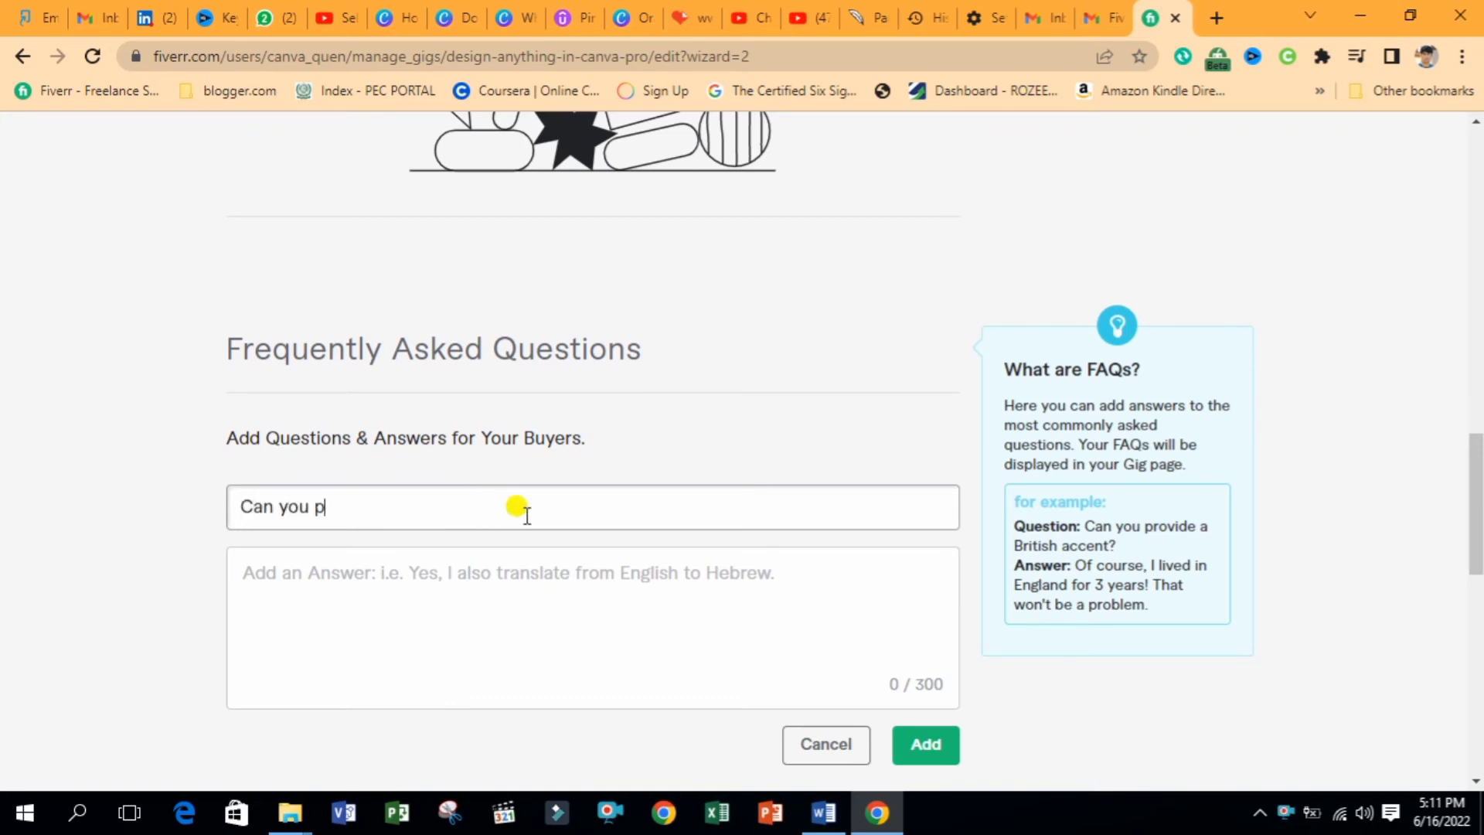
{"action": "type", "text": "vide us a quality service?"}
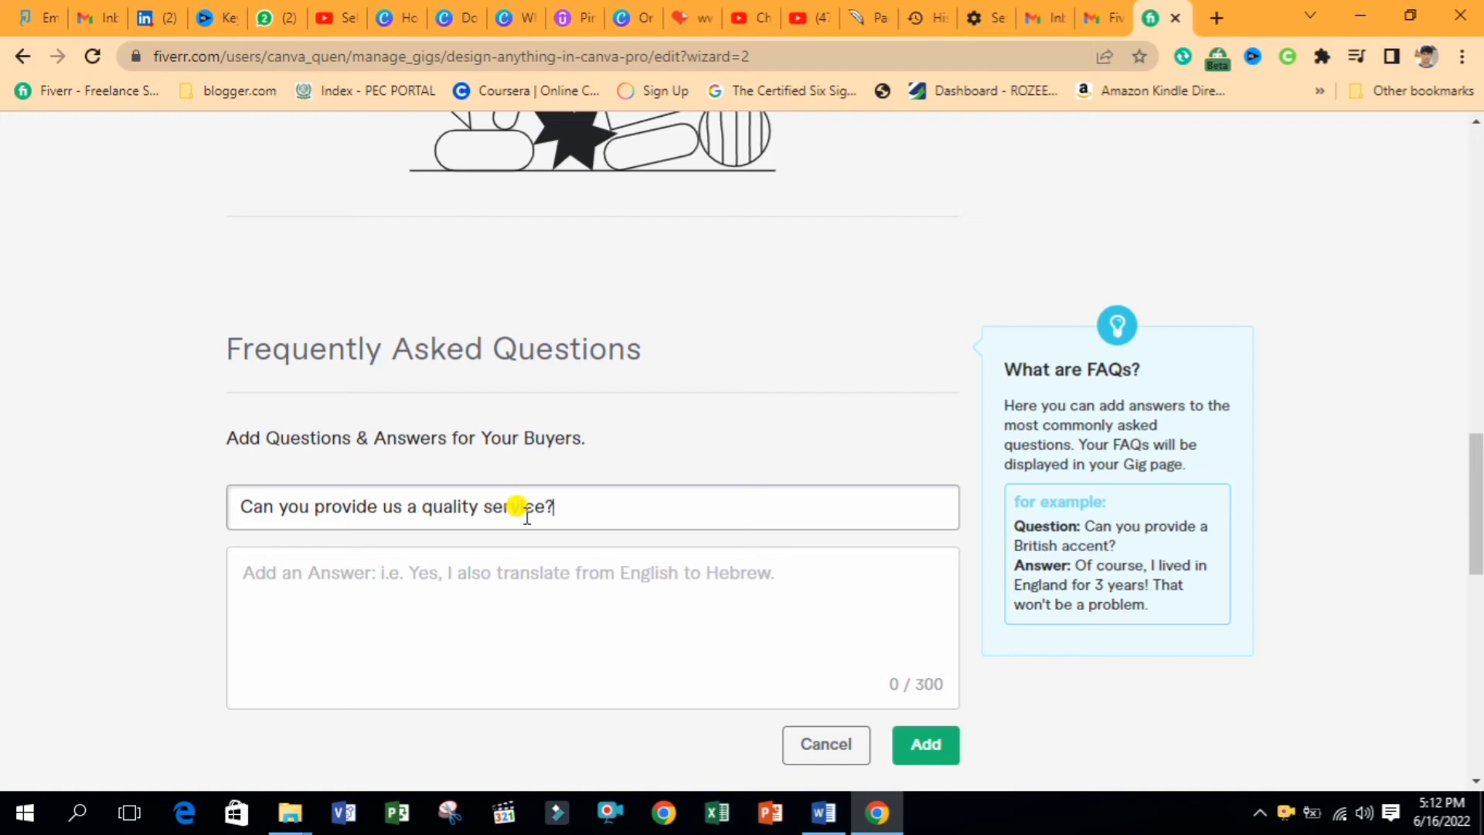
{"action": "left_click", "coordinate": [498, 584]}
{"action": "type", "text": "Yes I "}
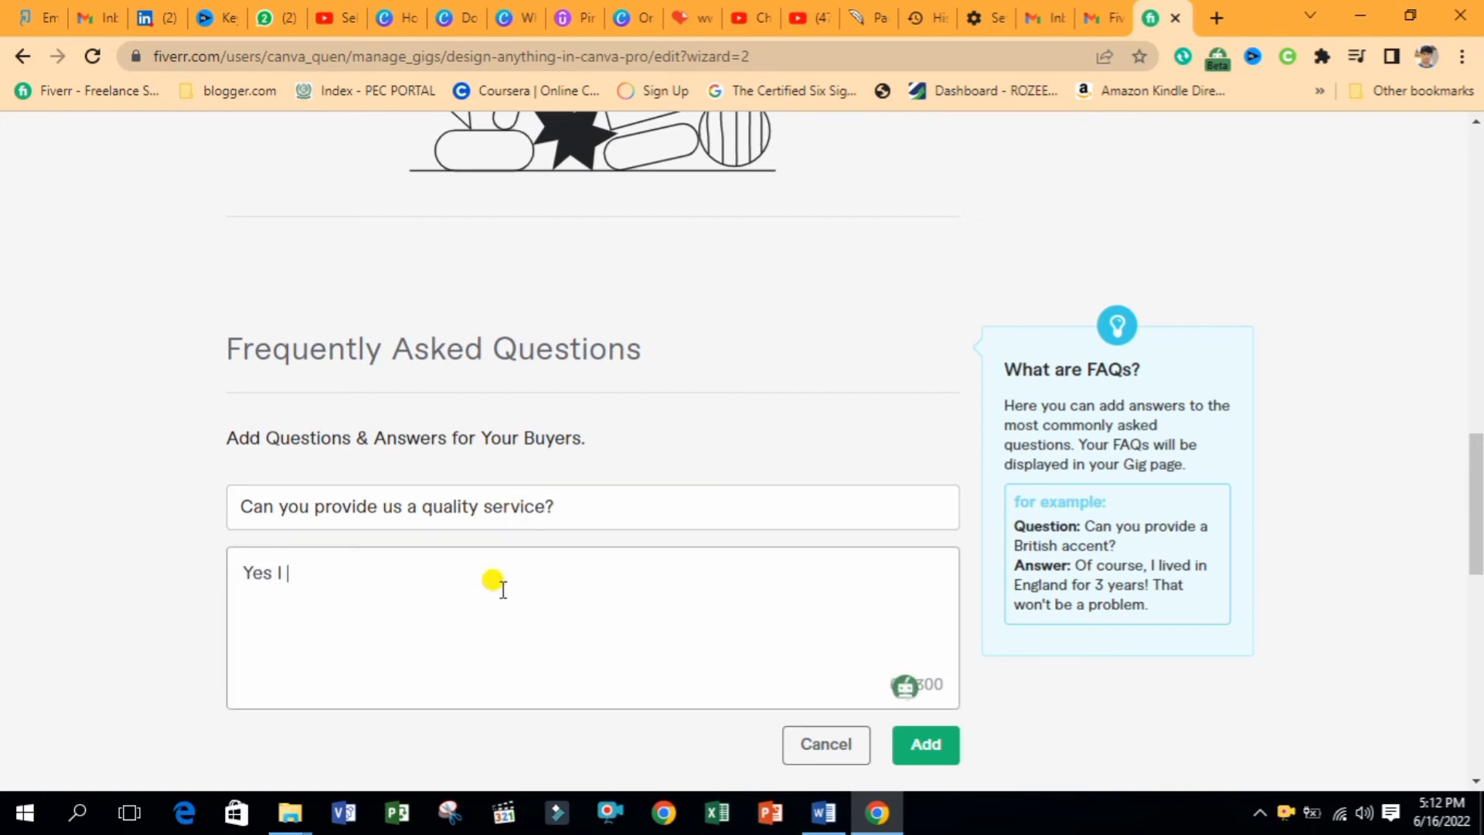
{"action": "type", "text": "will be provide you a quality"}
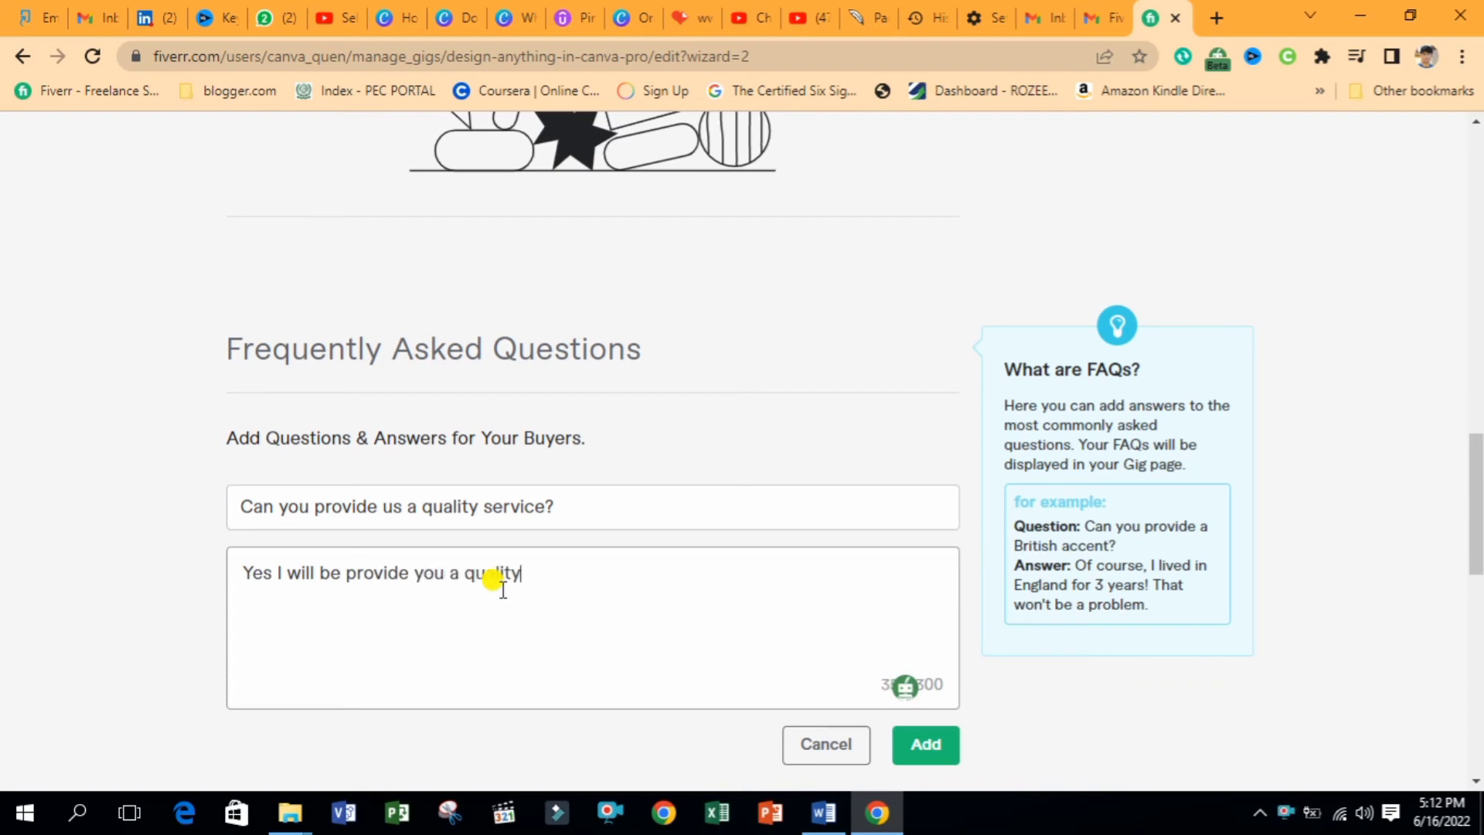
{"action": "type", "text": " service."}
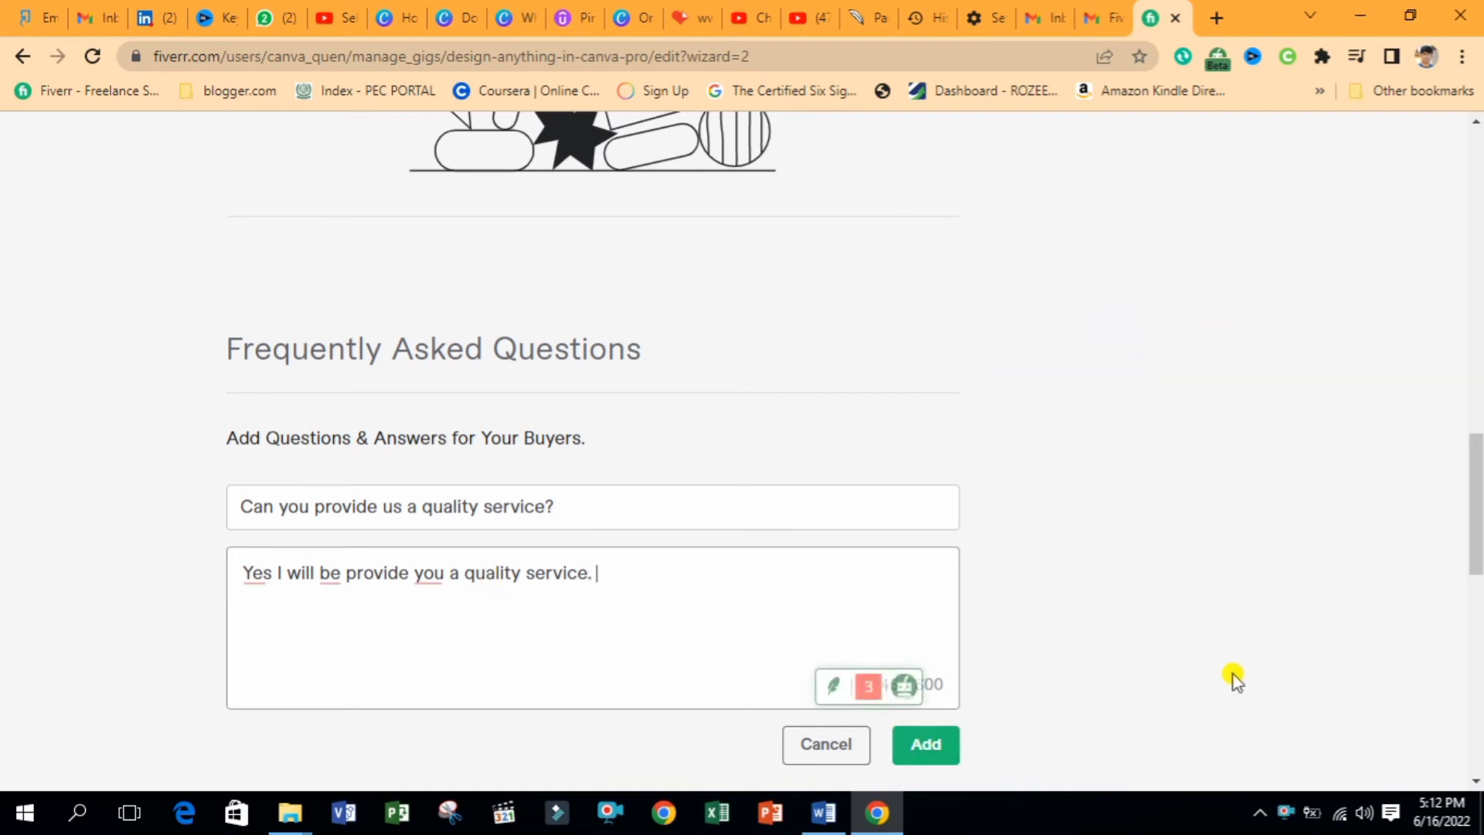
{"action": "left_click", "coordinate": [936, 750]}
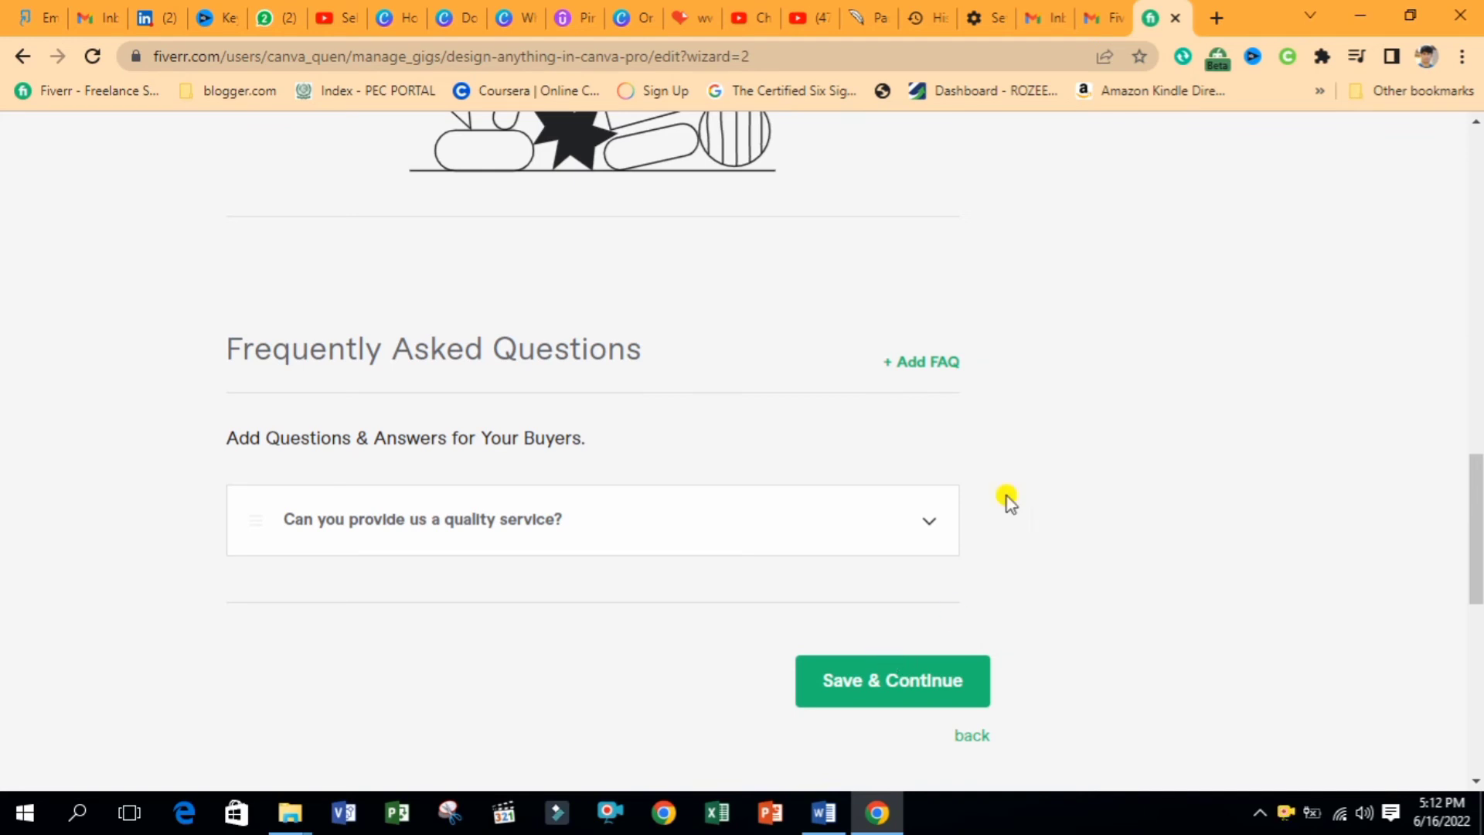
Add a different-formats FAQ answered 'Yes, I will be provide you as according to your format', then save
{"action": "left_click", "coordinate": [925, 357]}
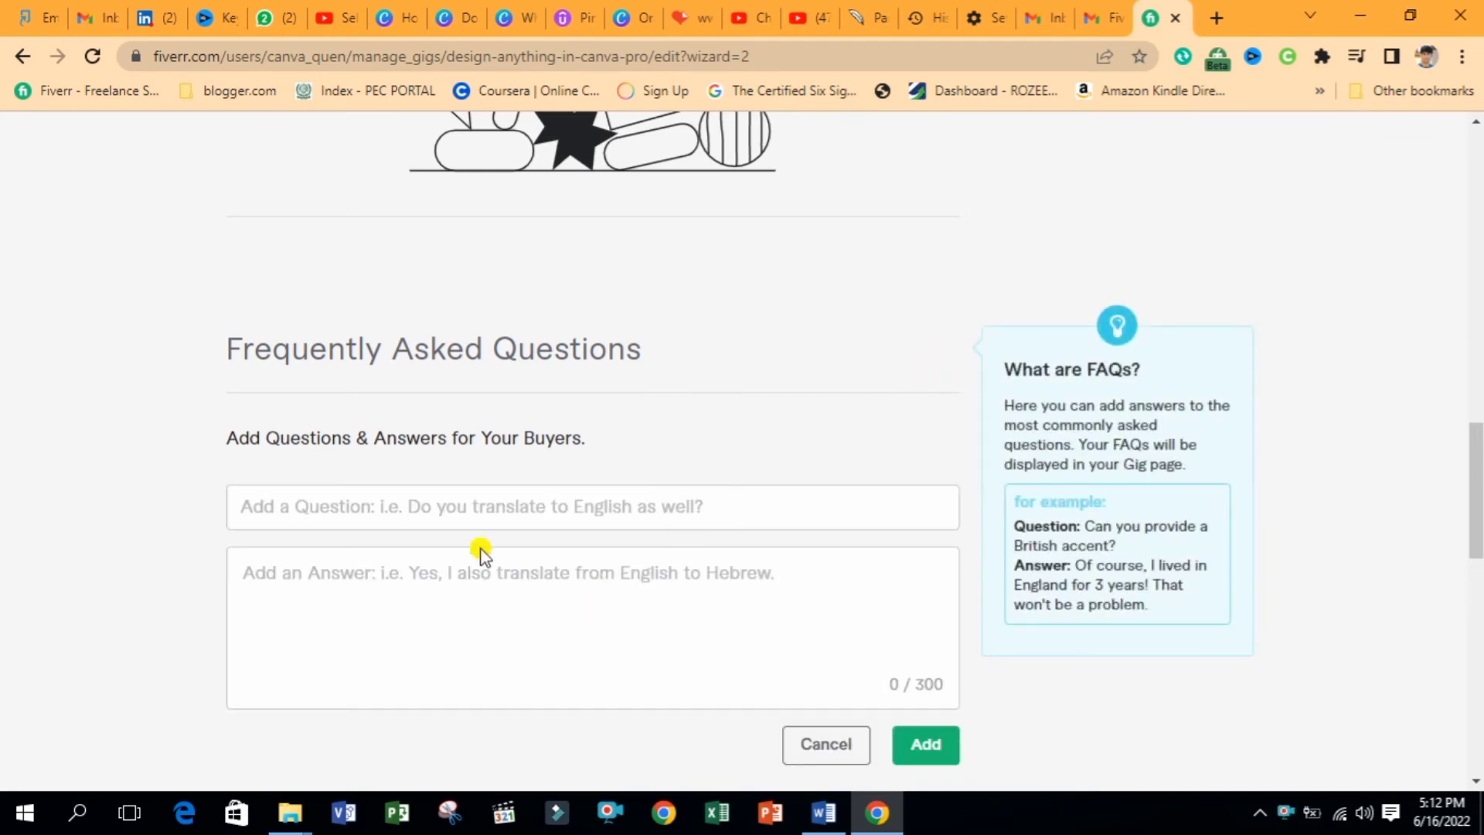
{"action": "left_click", "coordinate": [461, 516]}
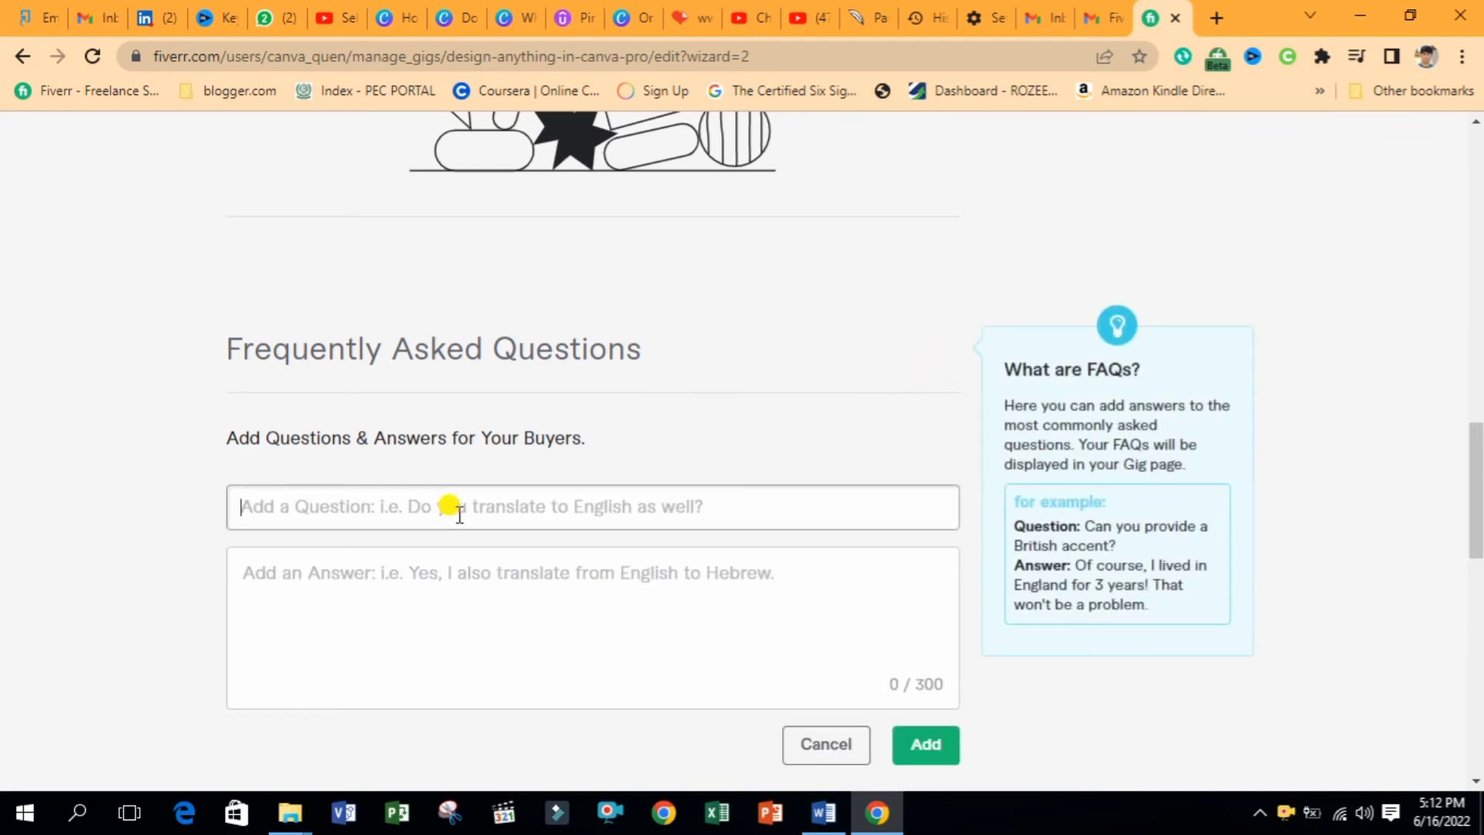
{"action": "type", "text": "Q"}
{"action": "key", "text": "BackSpace"}
{"action": "type", "text": "Can you provide me diff"}
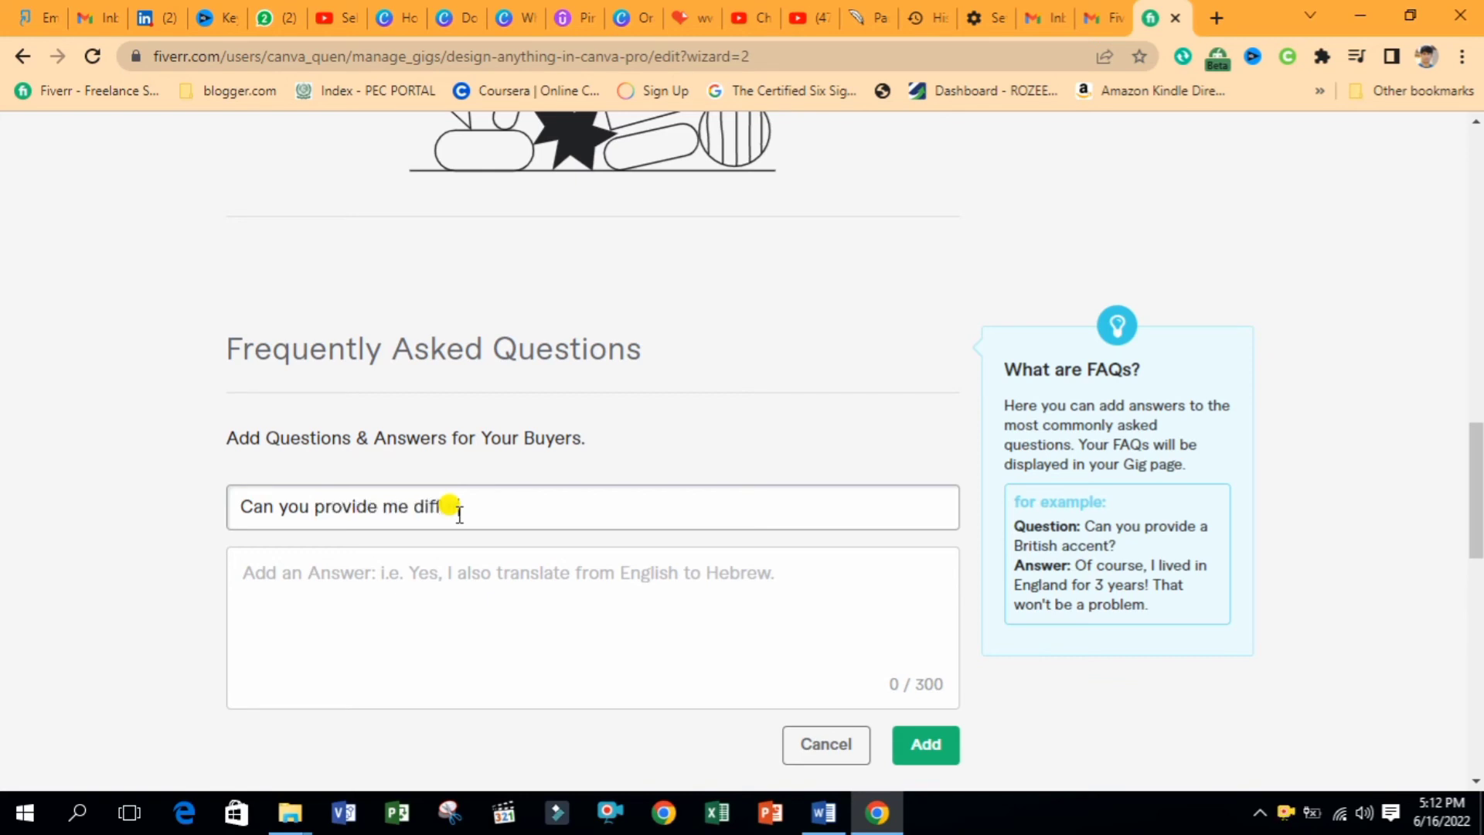
{"action": "type", "text": "ent formate?"}
{"action": "left_click", "coordinate": [428, 589]}
{"action": "type", "text": "Ye"}
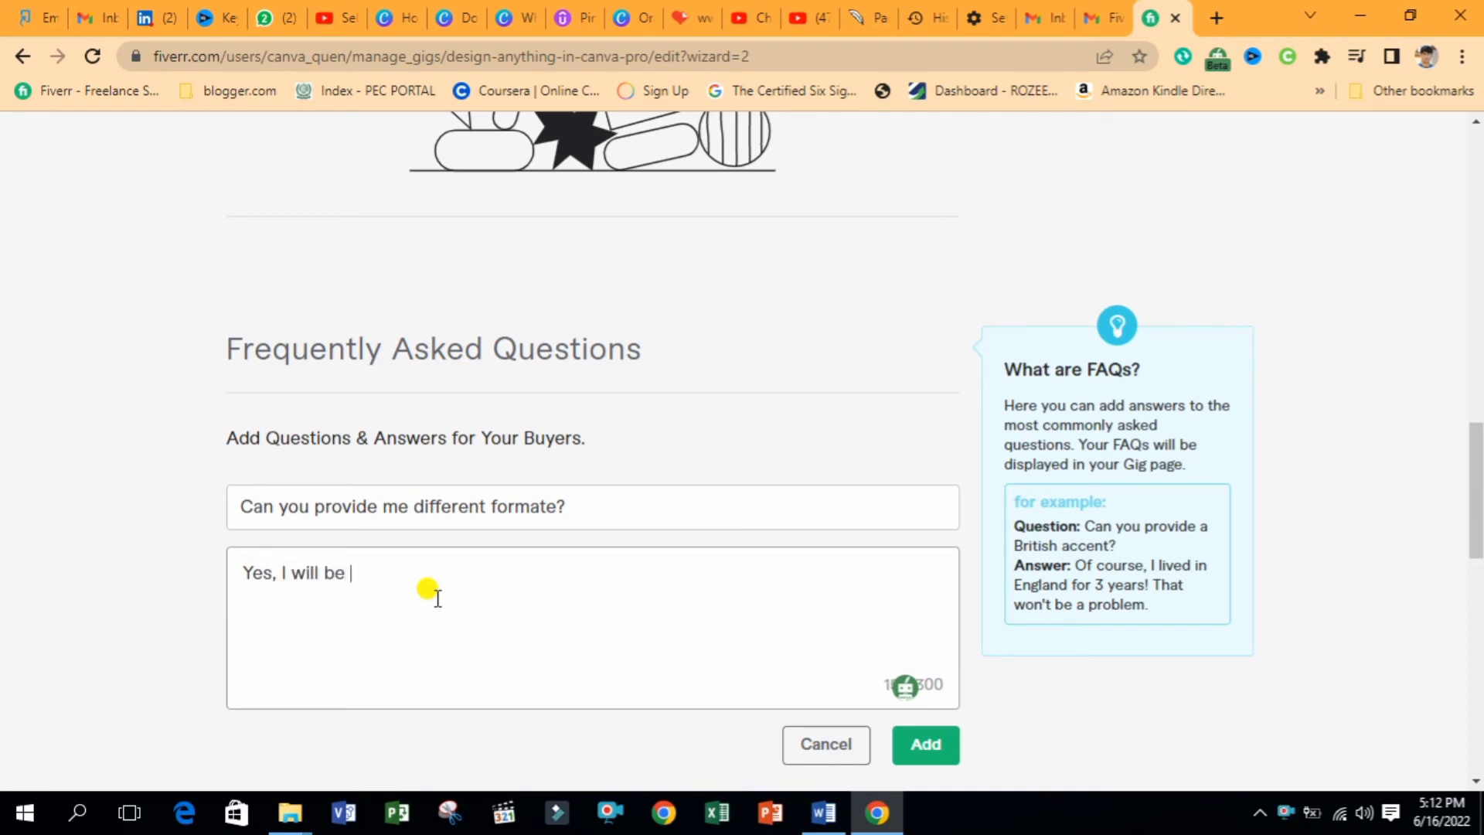
{"action": "type", "text": "s, I will be provide you as according t"}
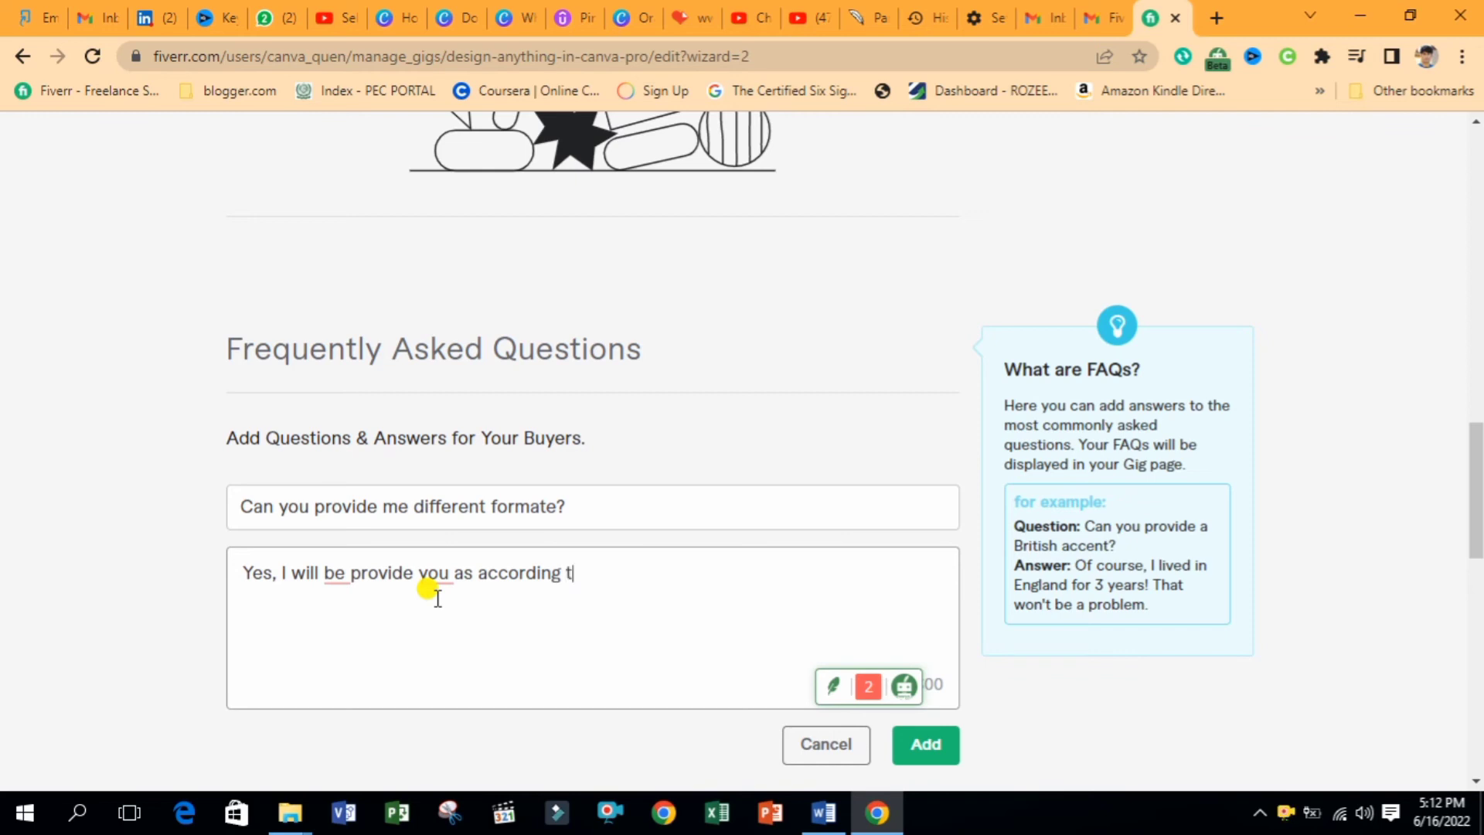
{"action": "type", "text": "o your formate li"}
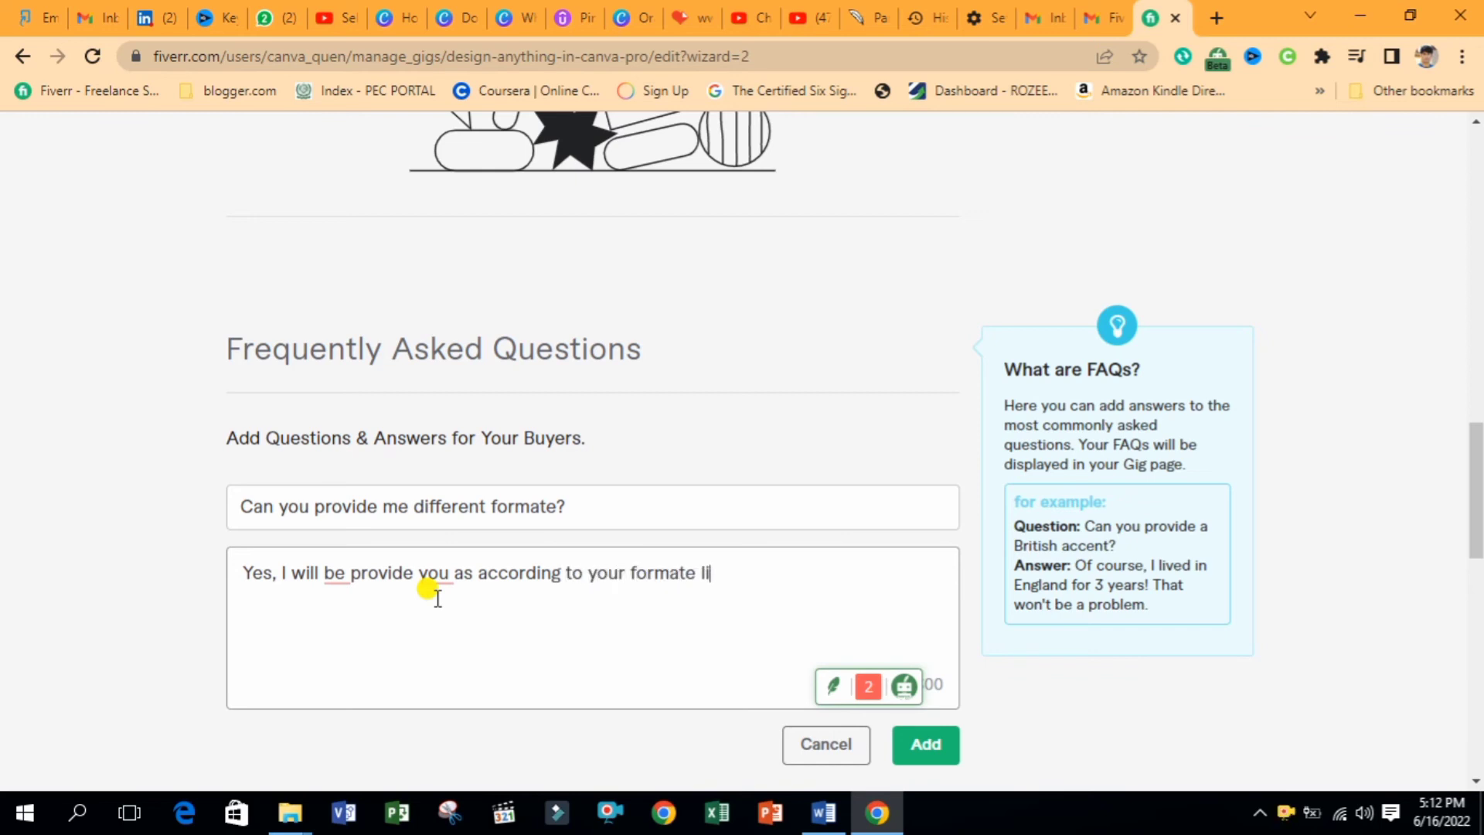
{"action": "left_click", "coordinate": [925, 744]}
{"action": "left_click", "coordinate": [935, 612]}
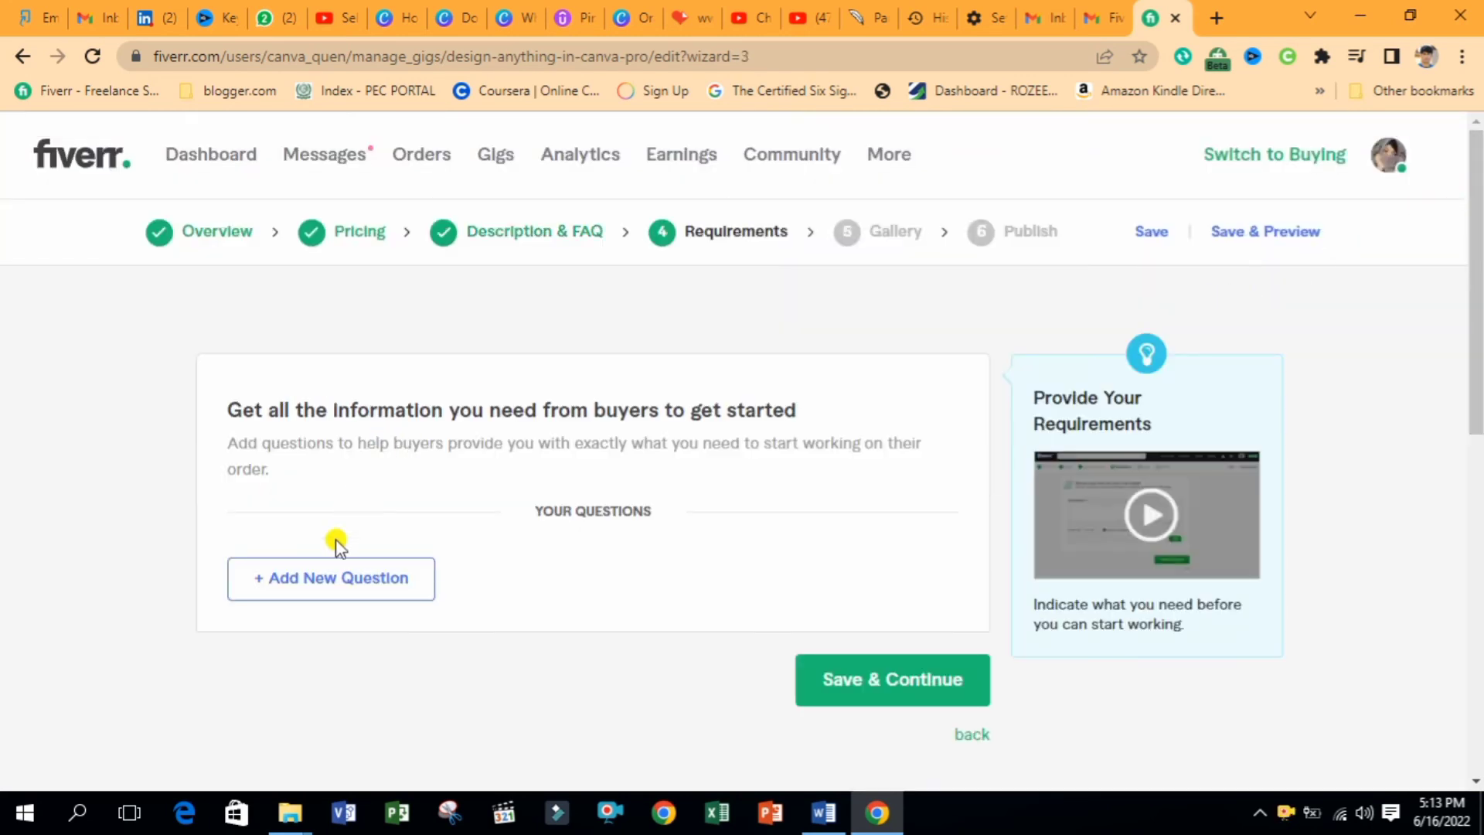
Add a buyer question asking for information related to the project and design, fixing its spelling
{"action": "left_click", "coordinate": [325, 578]}
{"action": "left_click", "coordinate": [359, 635]}
{"action": "type", "text": "Ple"}
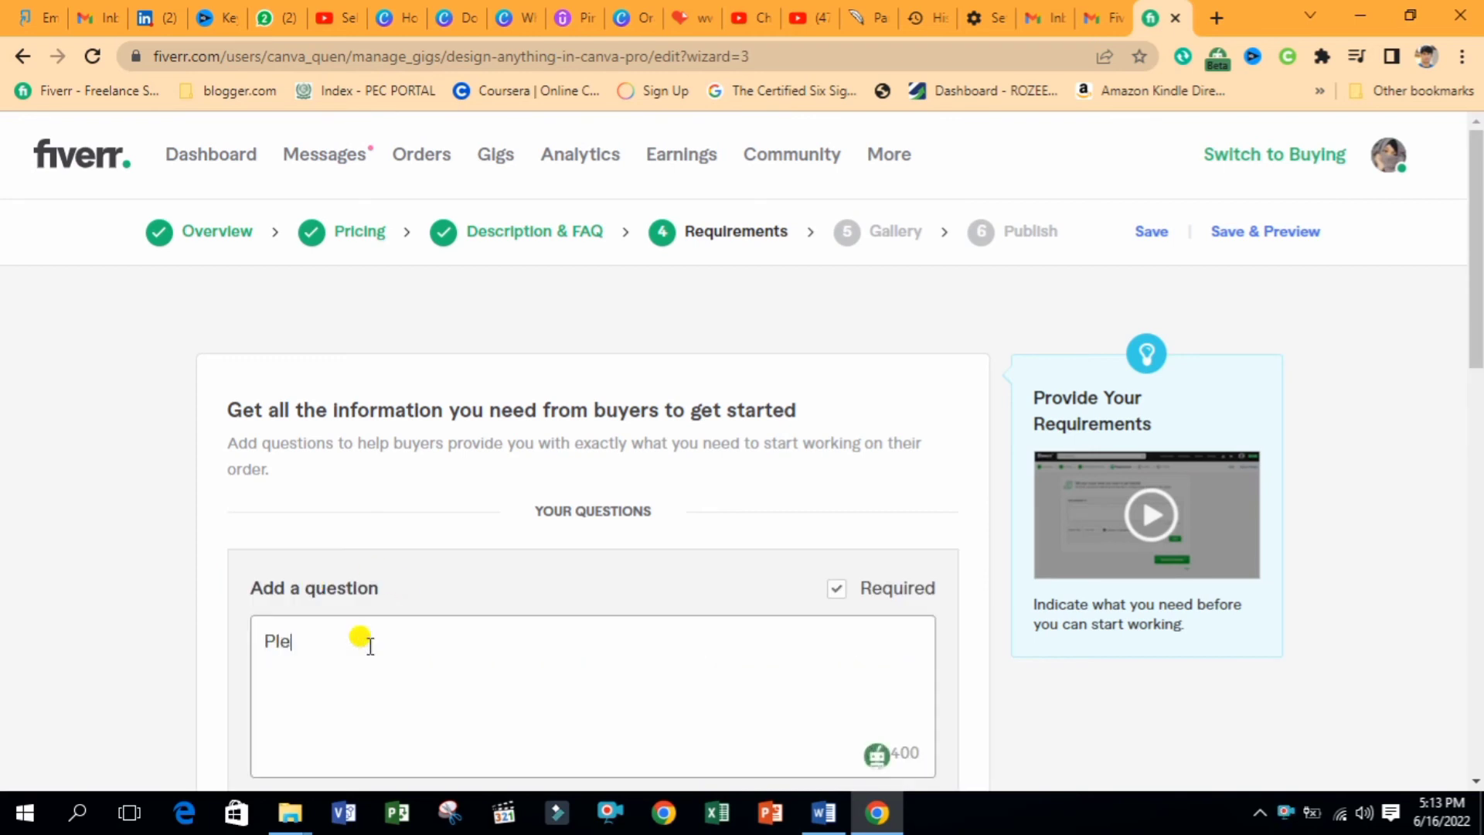
{"action": "type", "text": "ase s"}
{"action": "key", "text": "BackSpace"}
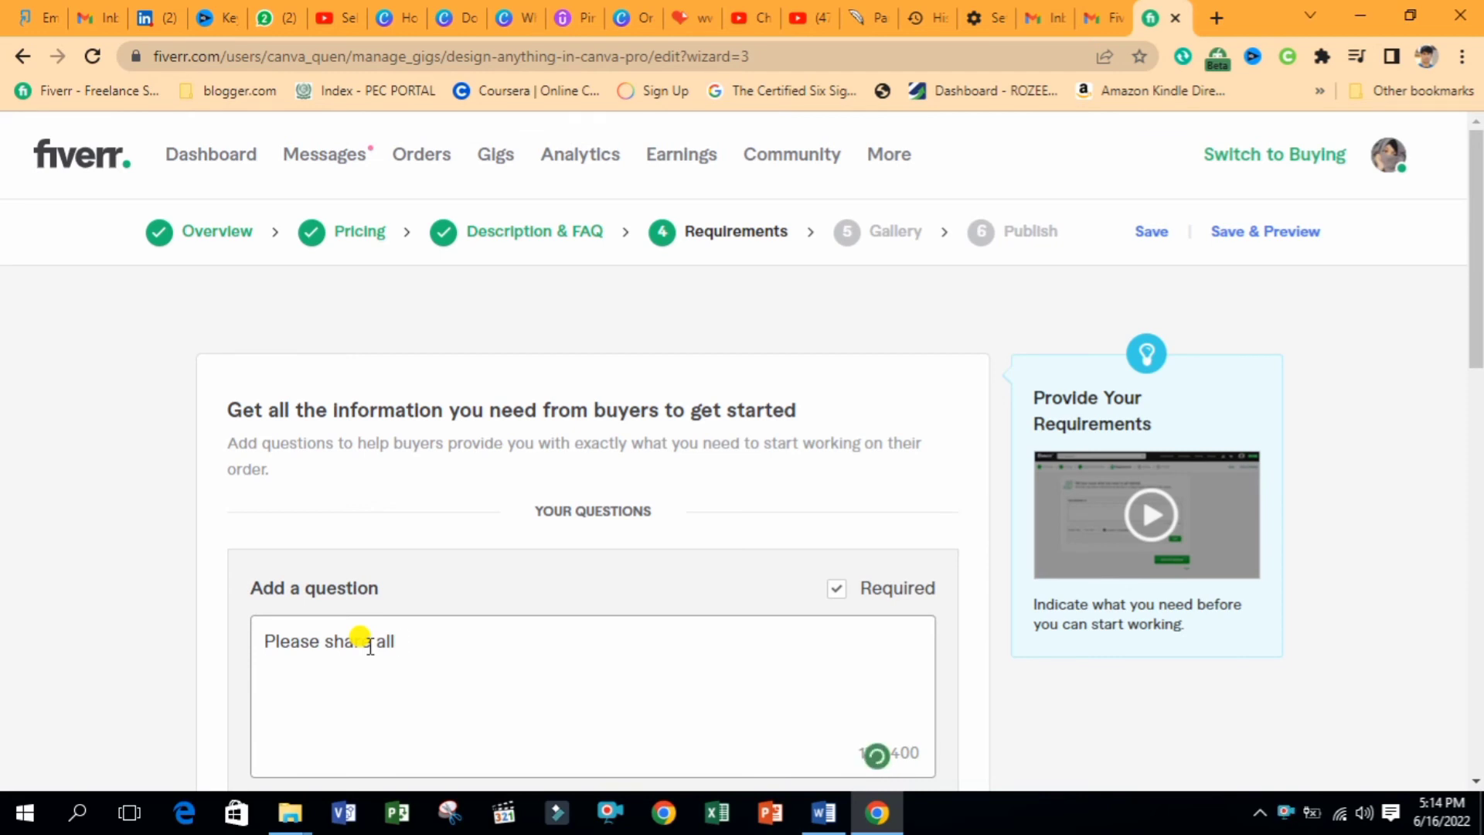
{"action": "type", "text": "Informatio"}
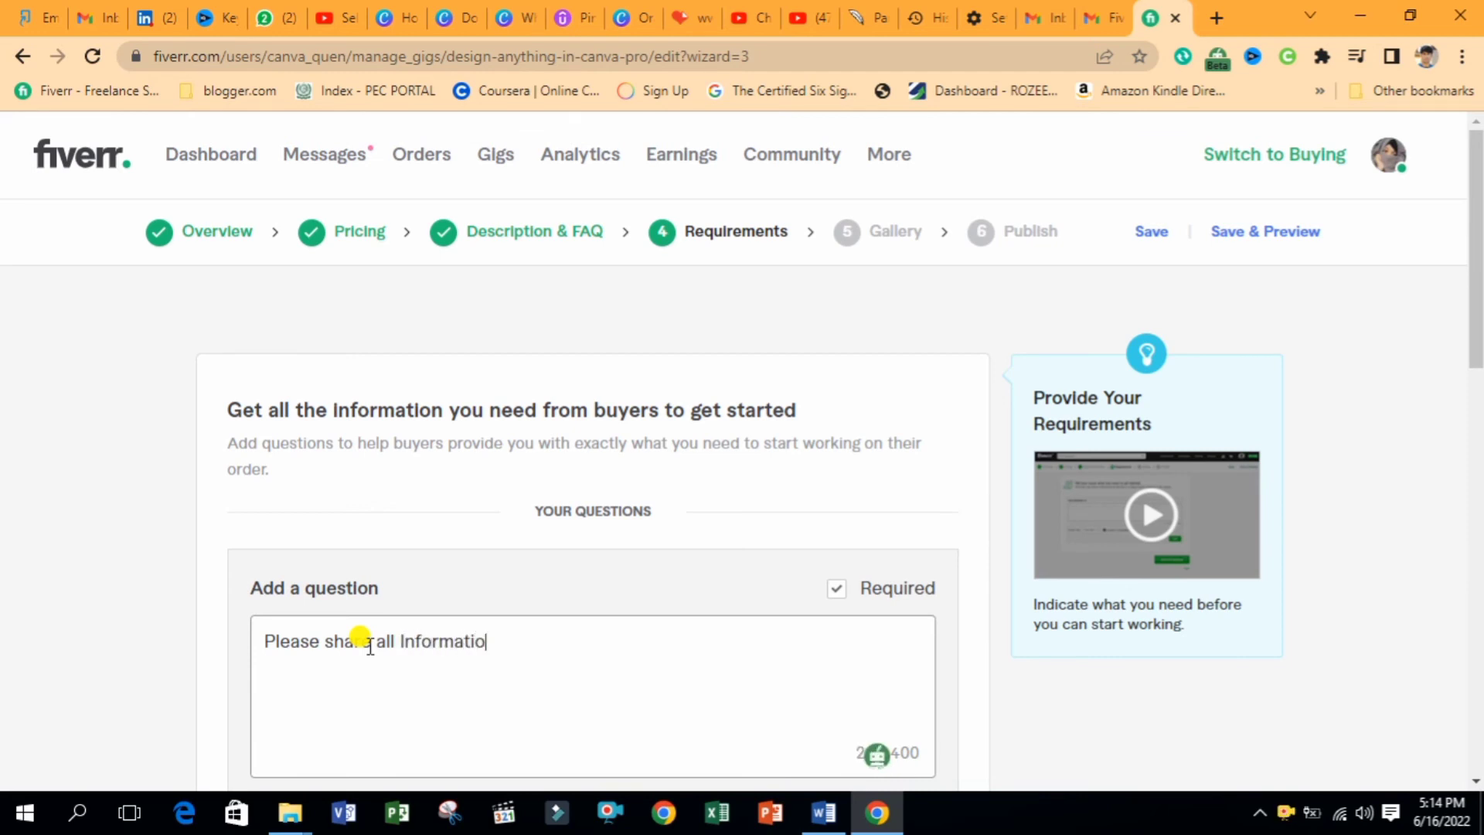
{"action": "type", "text": "n rleated to y"}
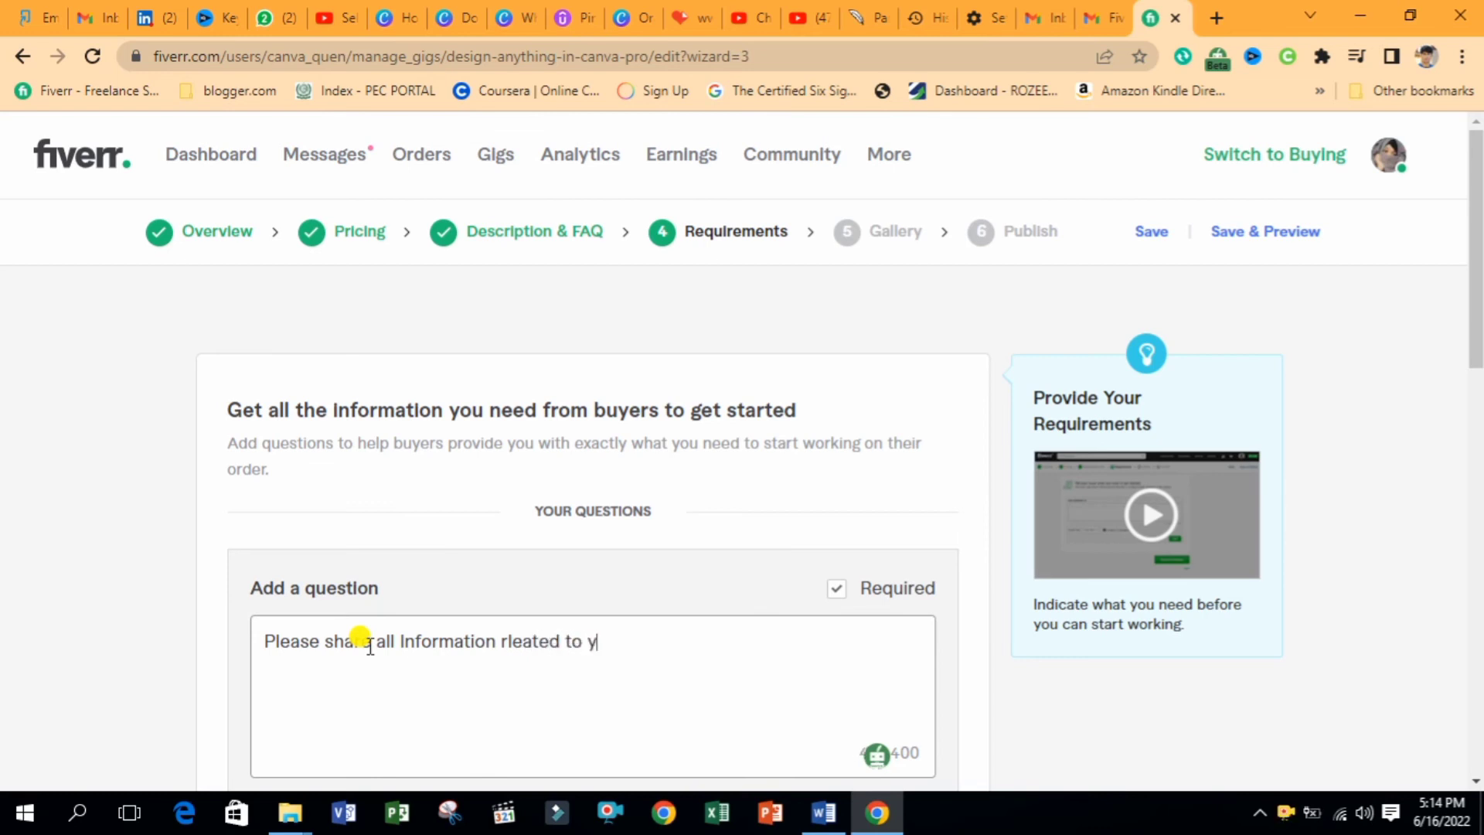
{"action": "type", "text": "our Proje"}
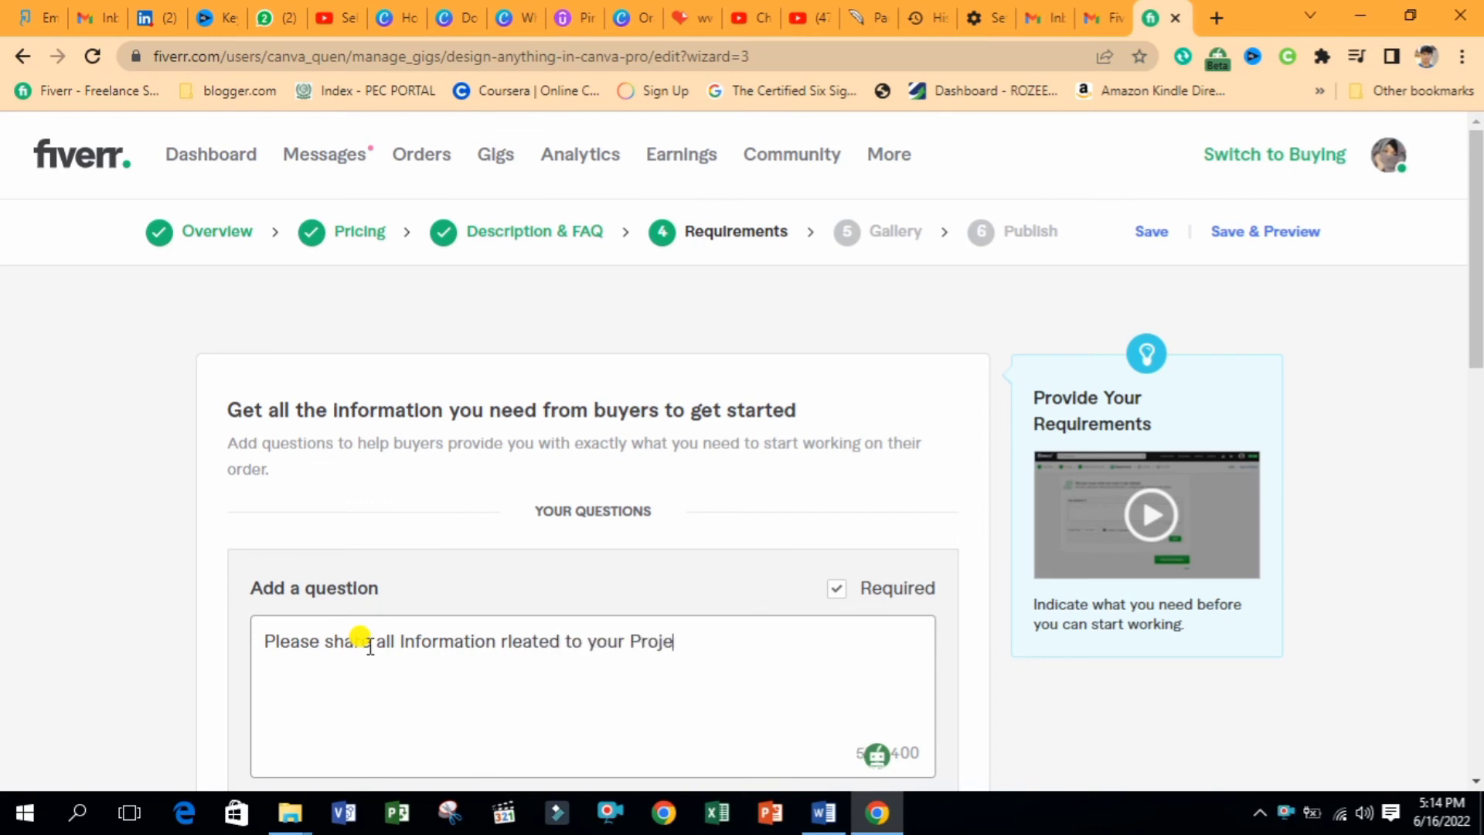
{"action": "type", "text": "ct, desgin or post."}
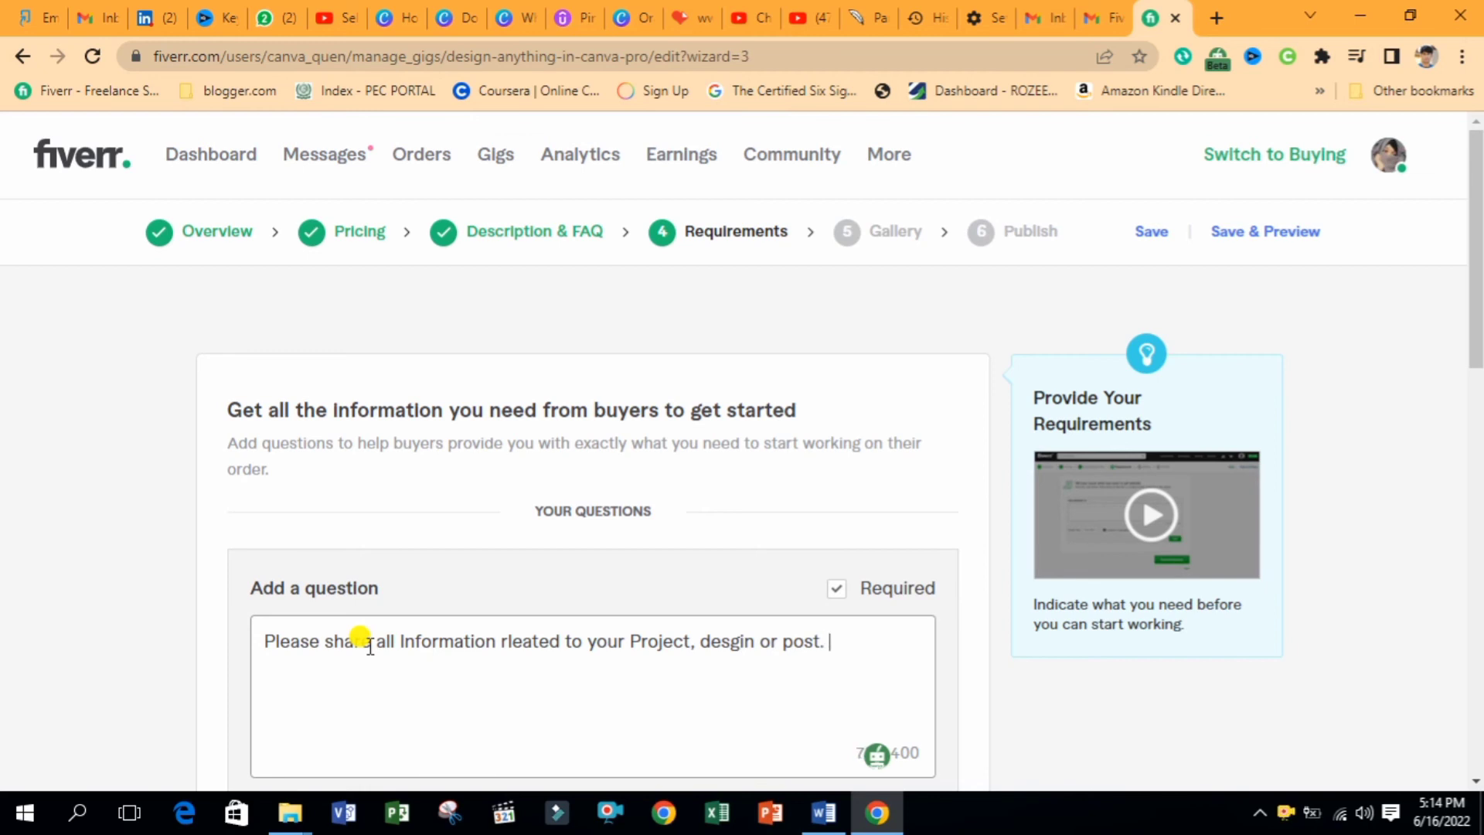
{"action": "scroll", "coordinate": [784, 440], "scroll_direction": "down", "scroll_amount": 2}
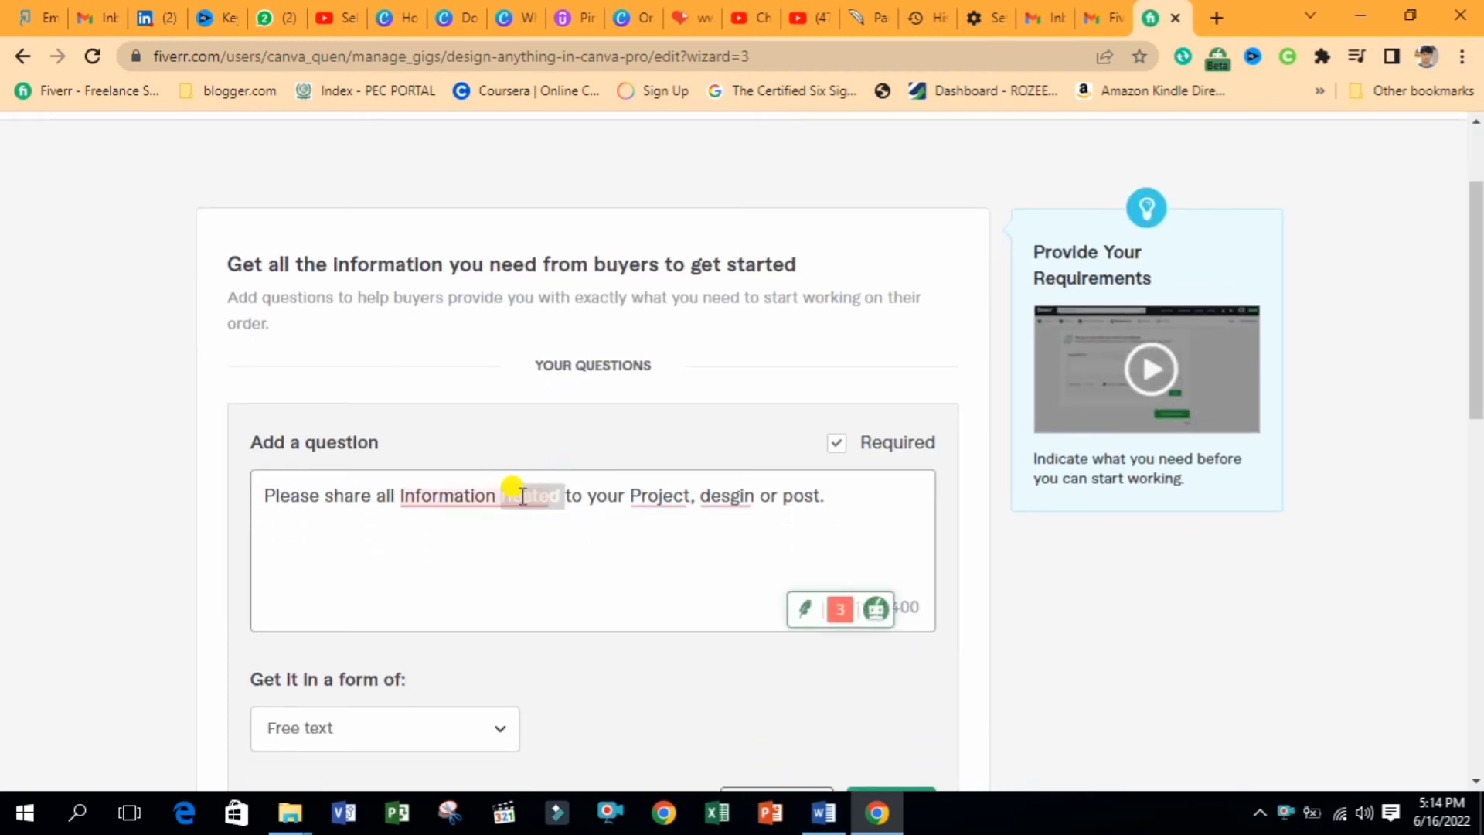
{"action": "mouse_move", "coordinate": [522, 495]}
{"action": "left_click", "coordinate": [503, 553]}
{"action": "mouse_move", "coordinate": [658, 493]}
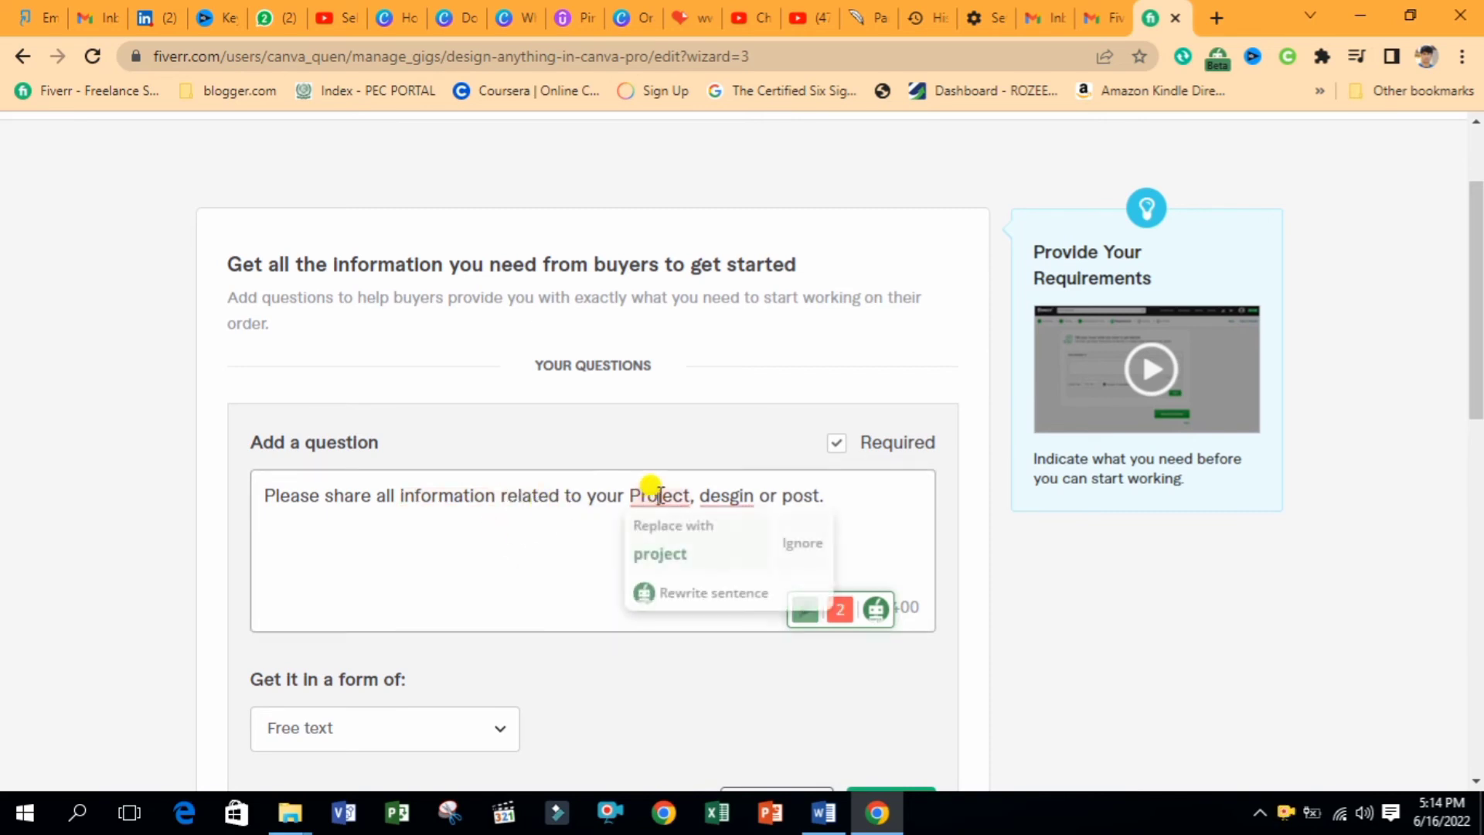
{"action": "left_click", "coordinate": [657, 554]}
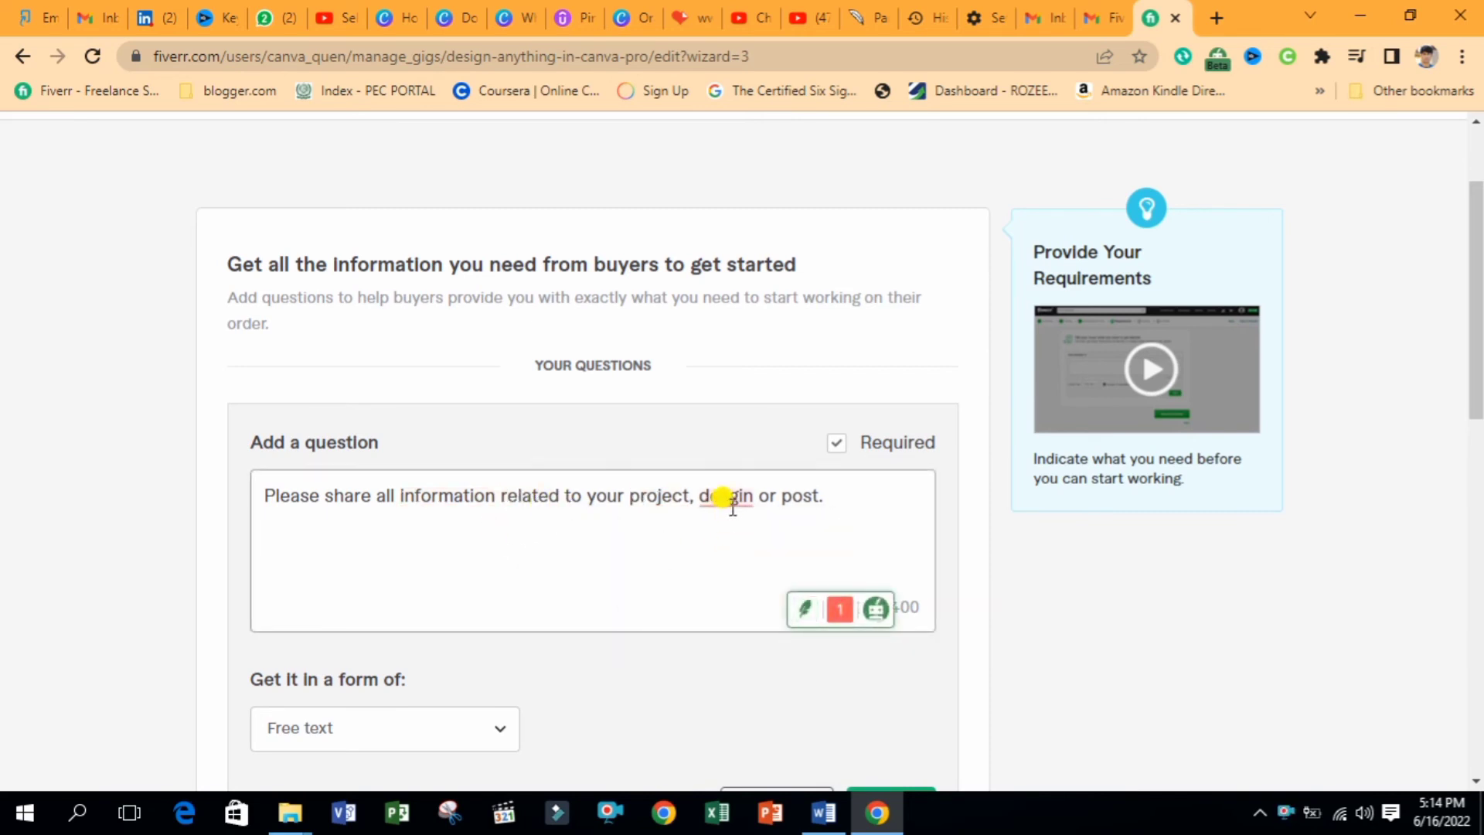
{"action": "mouse_move", "coordinate": [732, 507]}
{"action": "left_click", "coordinate": [738, 533]}
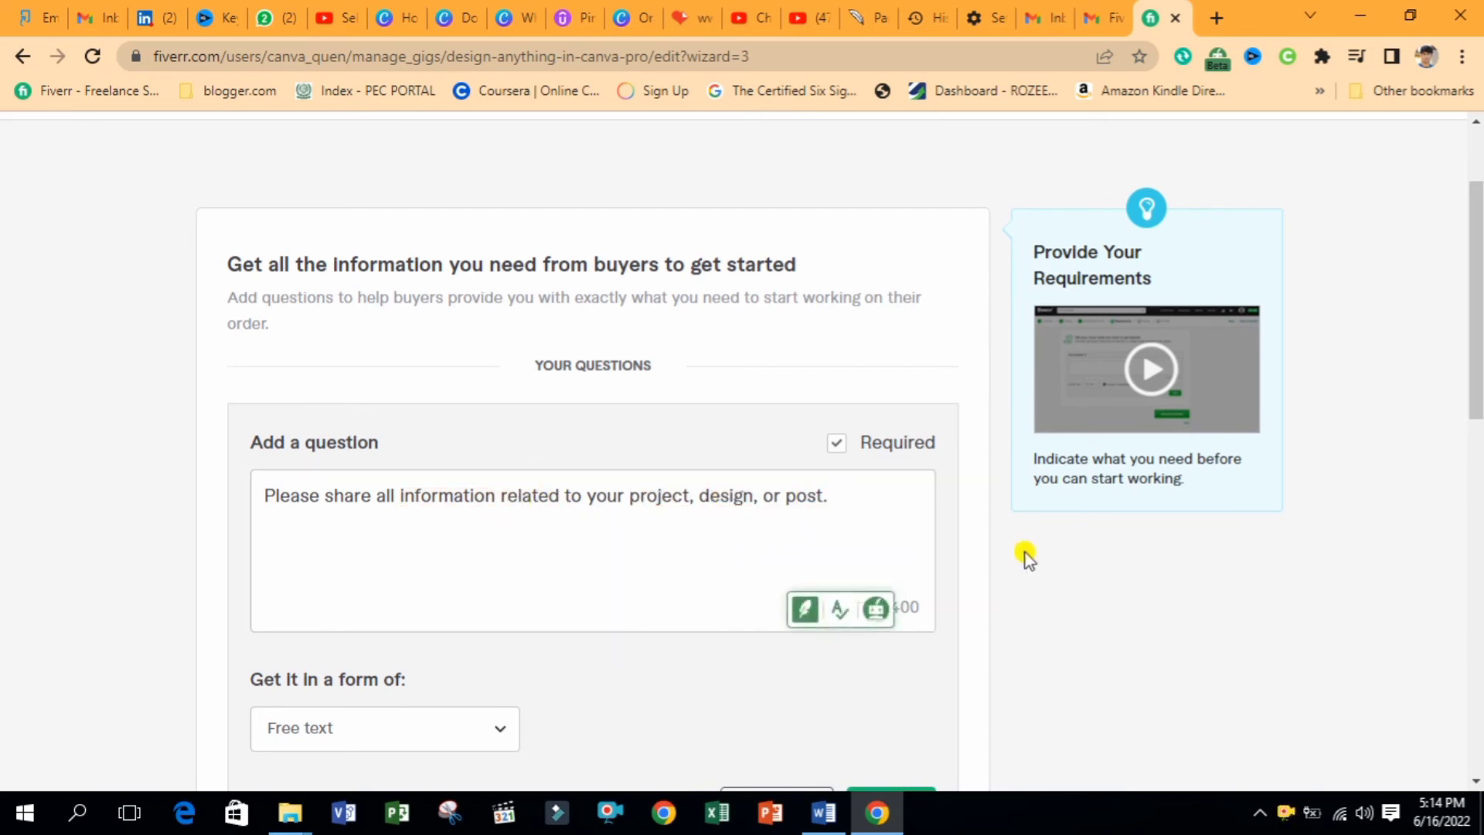
{"action": "scroll", "coordinate": [1025, 556], "scroll_direction": "down", "scroll_amount": 2}
{"action": "left_click", "coordinate": [873, 663]}
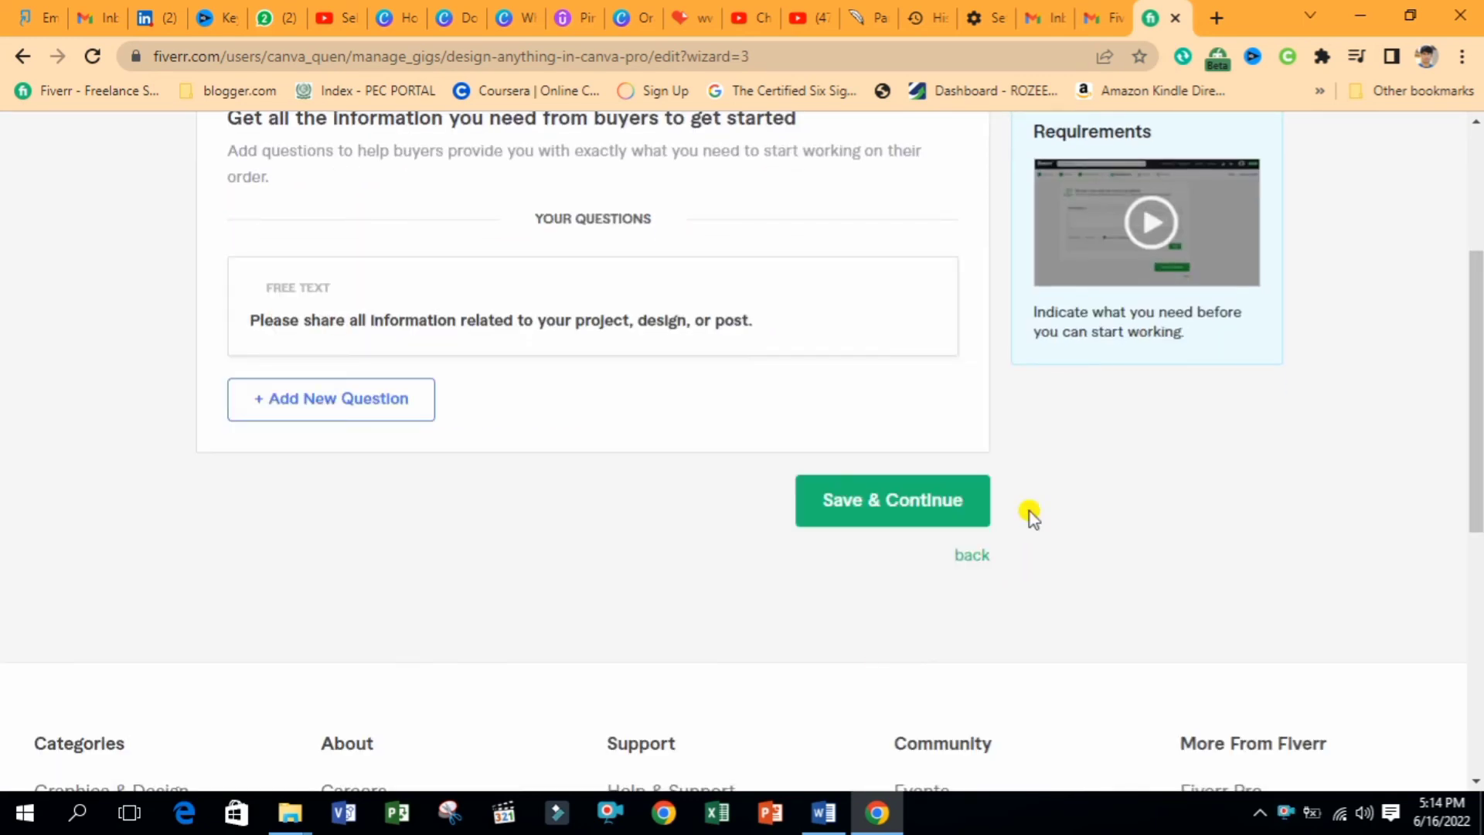
Add the question 'Please contact me before placing order' and save the requirements
{"action": "left_click", "coordinate": [383, 411]}
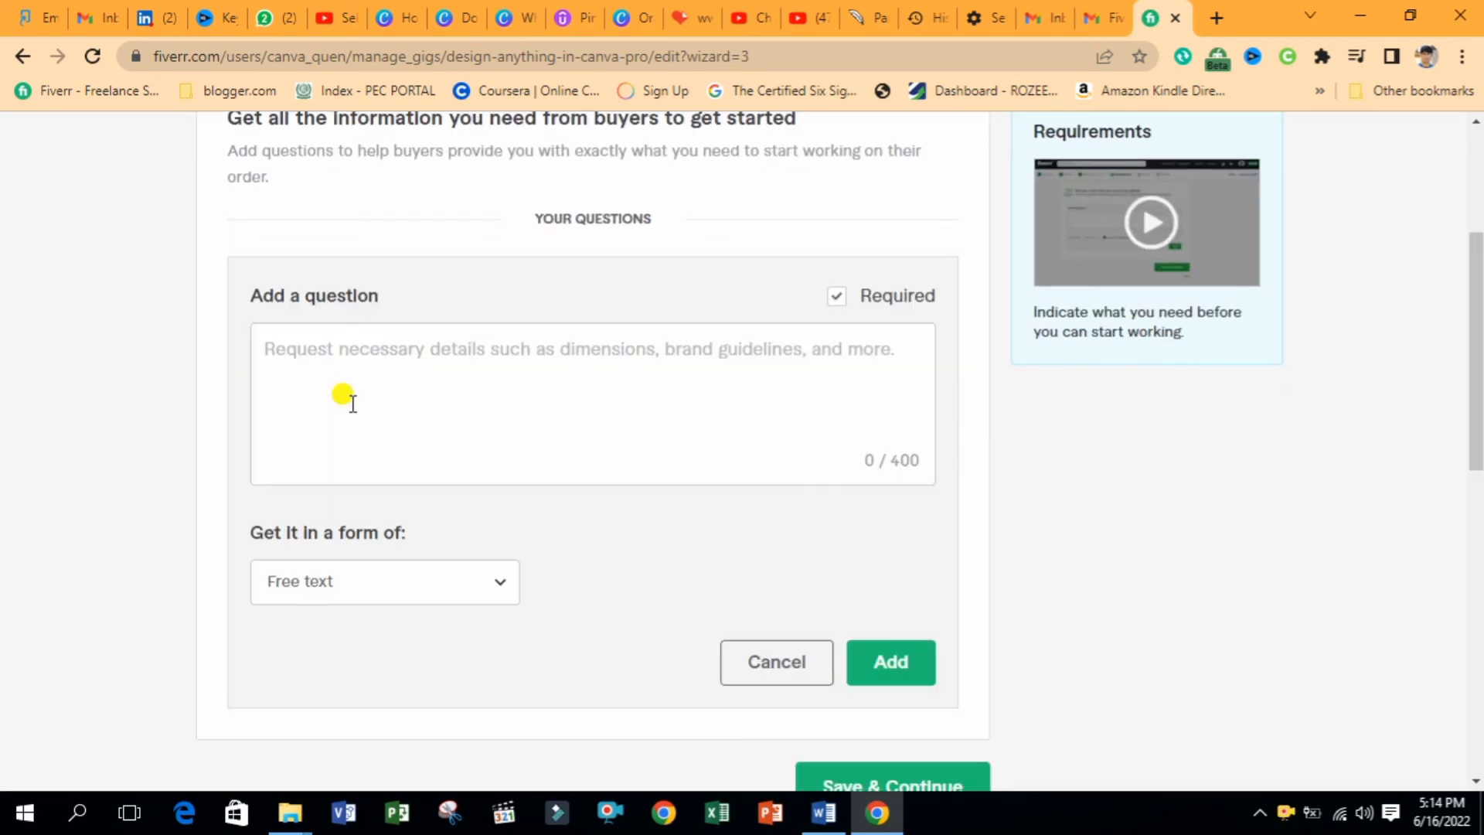
{"action": "left_click", "coordinate": [393, 386]}
{"action": "type", "text": "Please conta"}
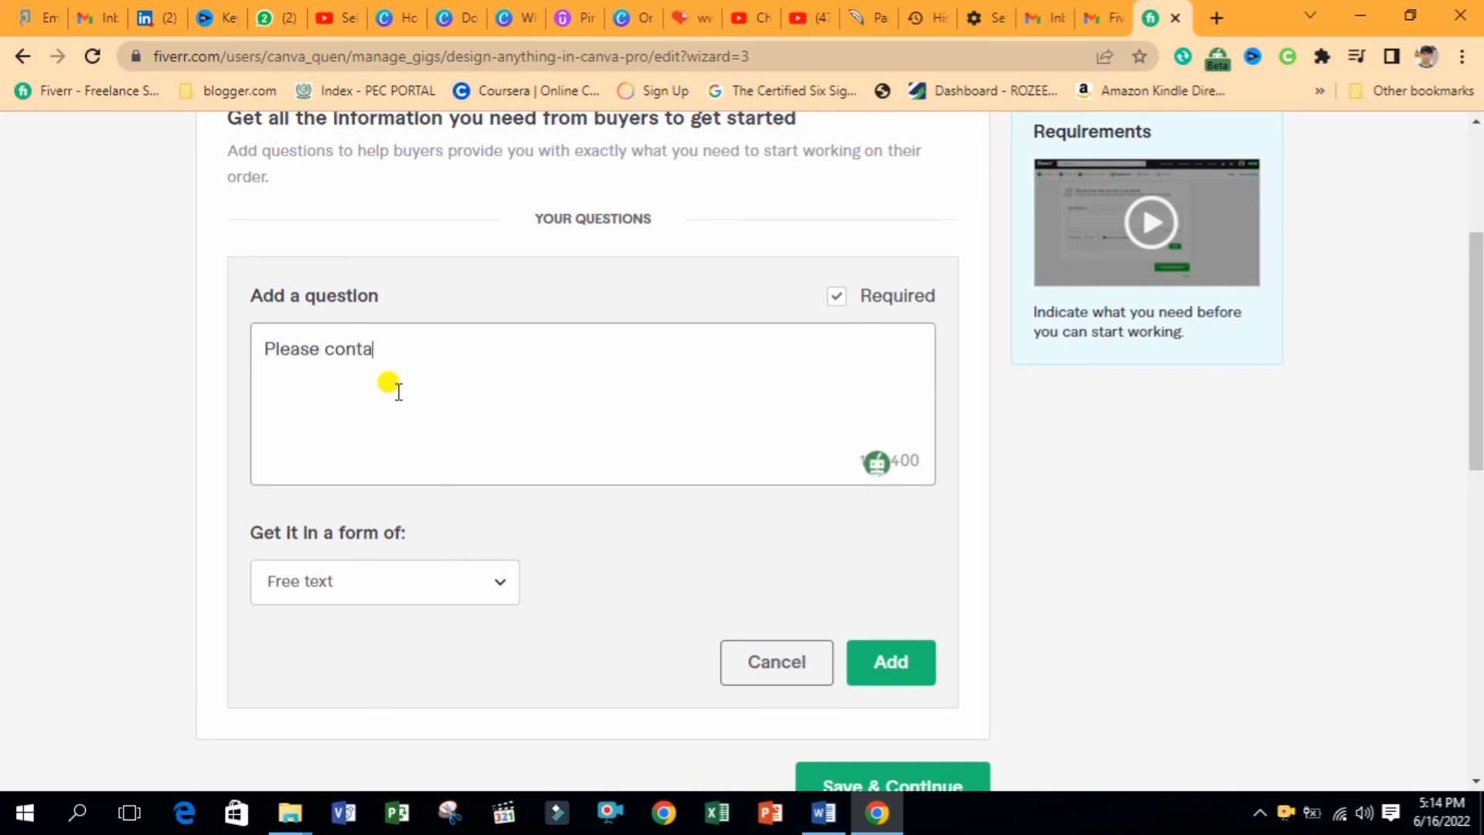
{"action": "type", "text": "ct me before pla"}
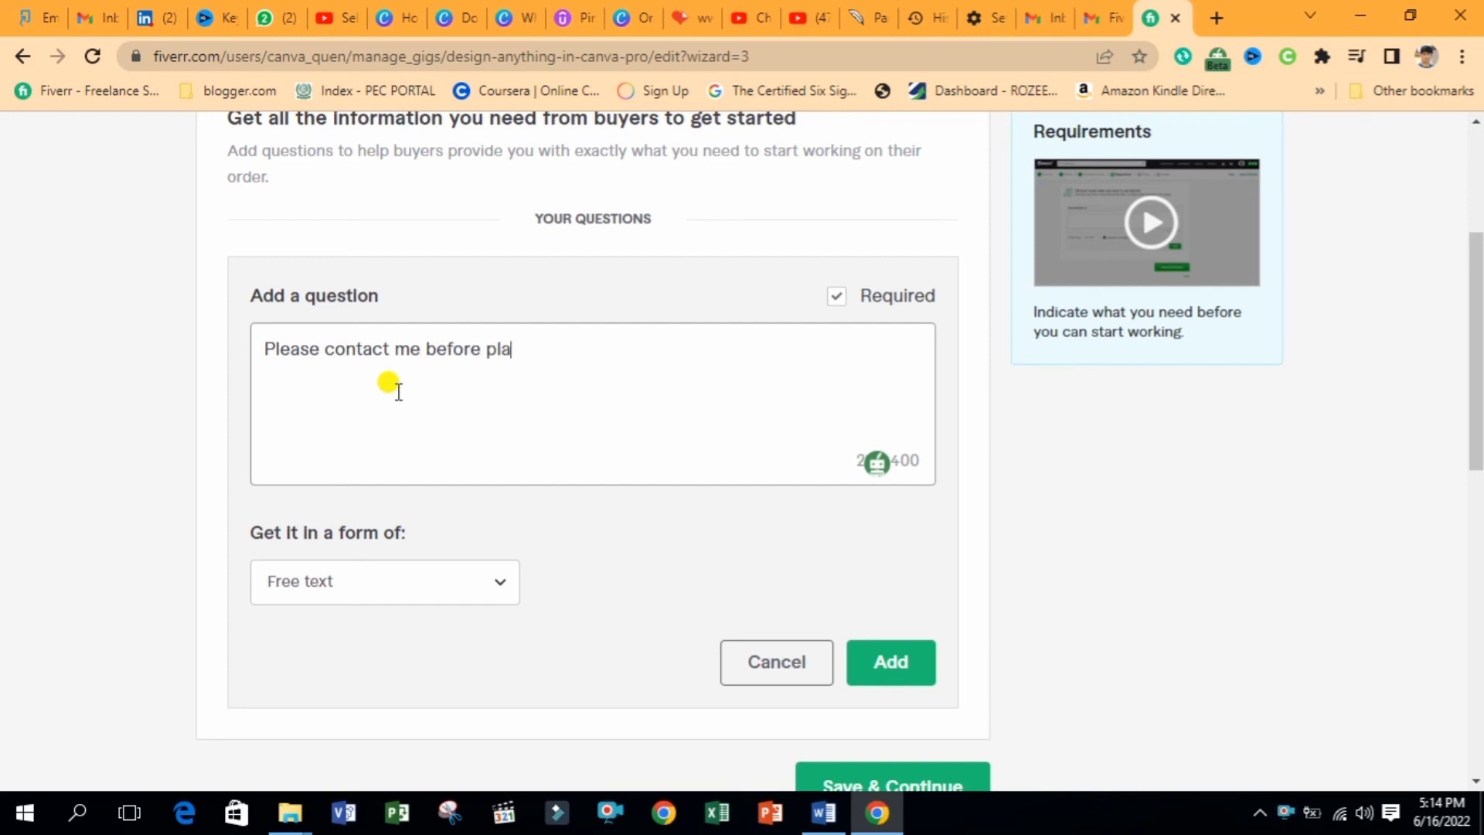
{"action": "type", "text": "cing order"}
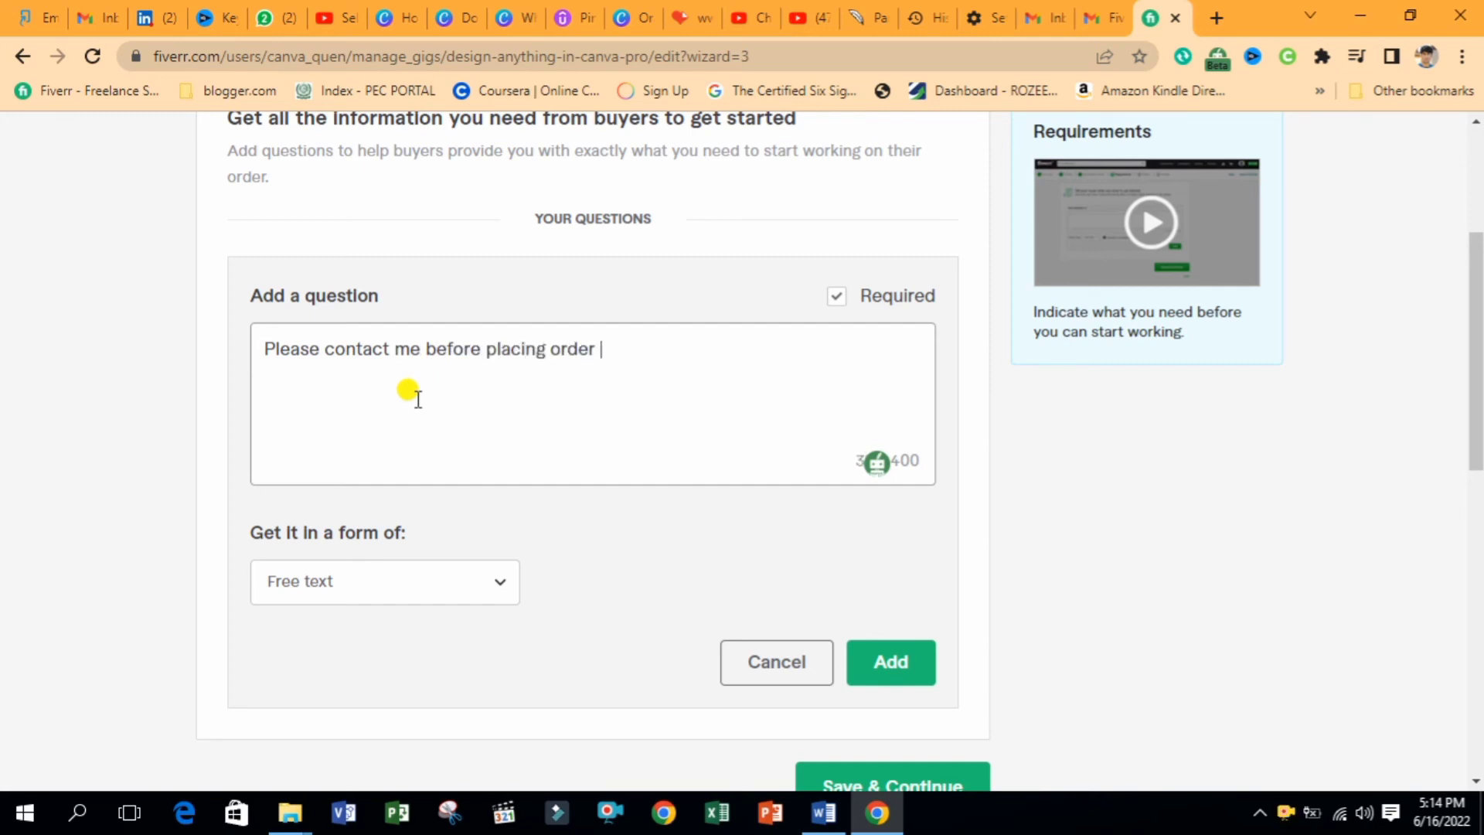
{"action": "left_click", "coordinate": [890, 662]}
{"action": "left_click", "coordinate": [895, 634]}
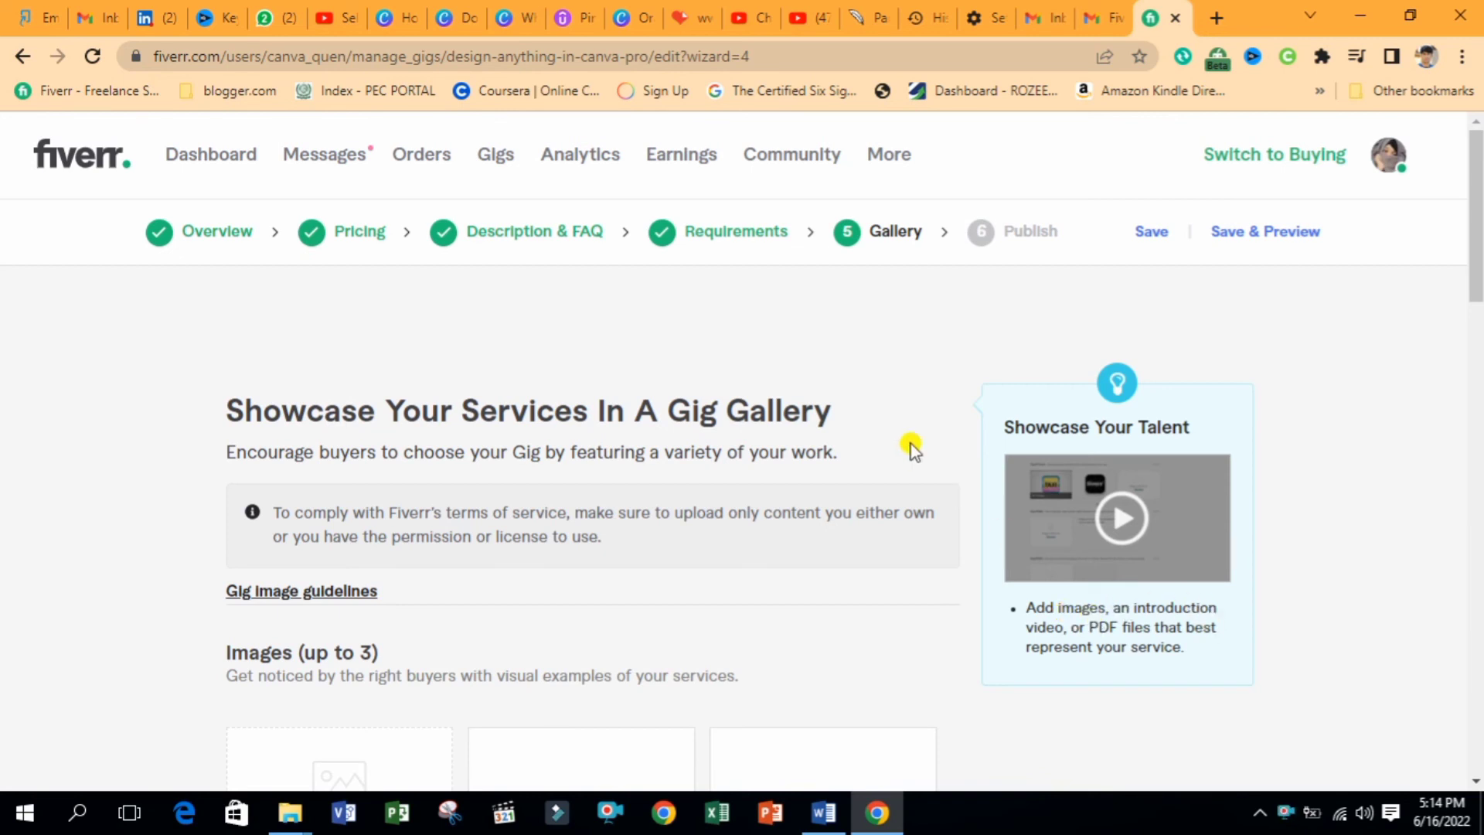
Glance at the Canva tab, return to Fiverr's gallery step, and open then cancel the image picker
{"action": "left_click", "coordinate": [414, 11]}
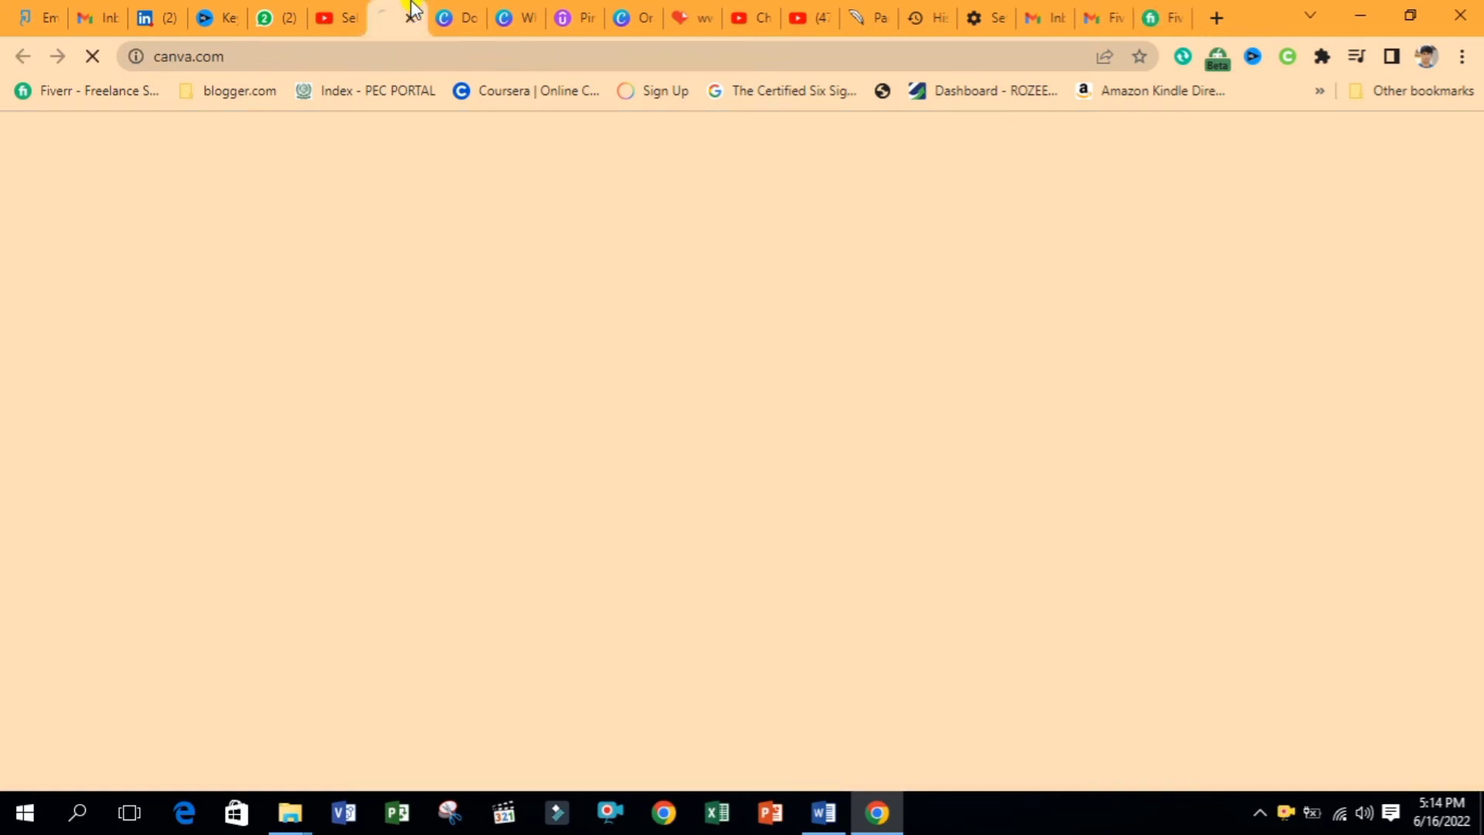
{"action": "left_click", "coordinate": [1163, 17]}
{"action": "left_click", "coordinate": [1477, 317]}
{"action": "mouse_move", "coordinate": [1479, 317]}
{"action": "left_mouse_down"}
{"action": "mouse_move", "coordinate": [1479, 297]}
{"action": "mouse_move", "coordinate": [1479, 310]}
{"action": "left_mouse_up"}
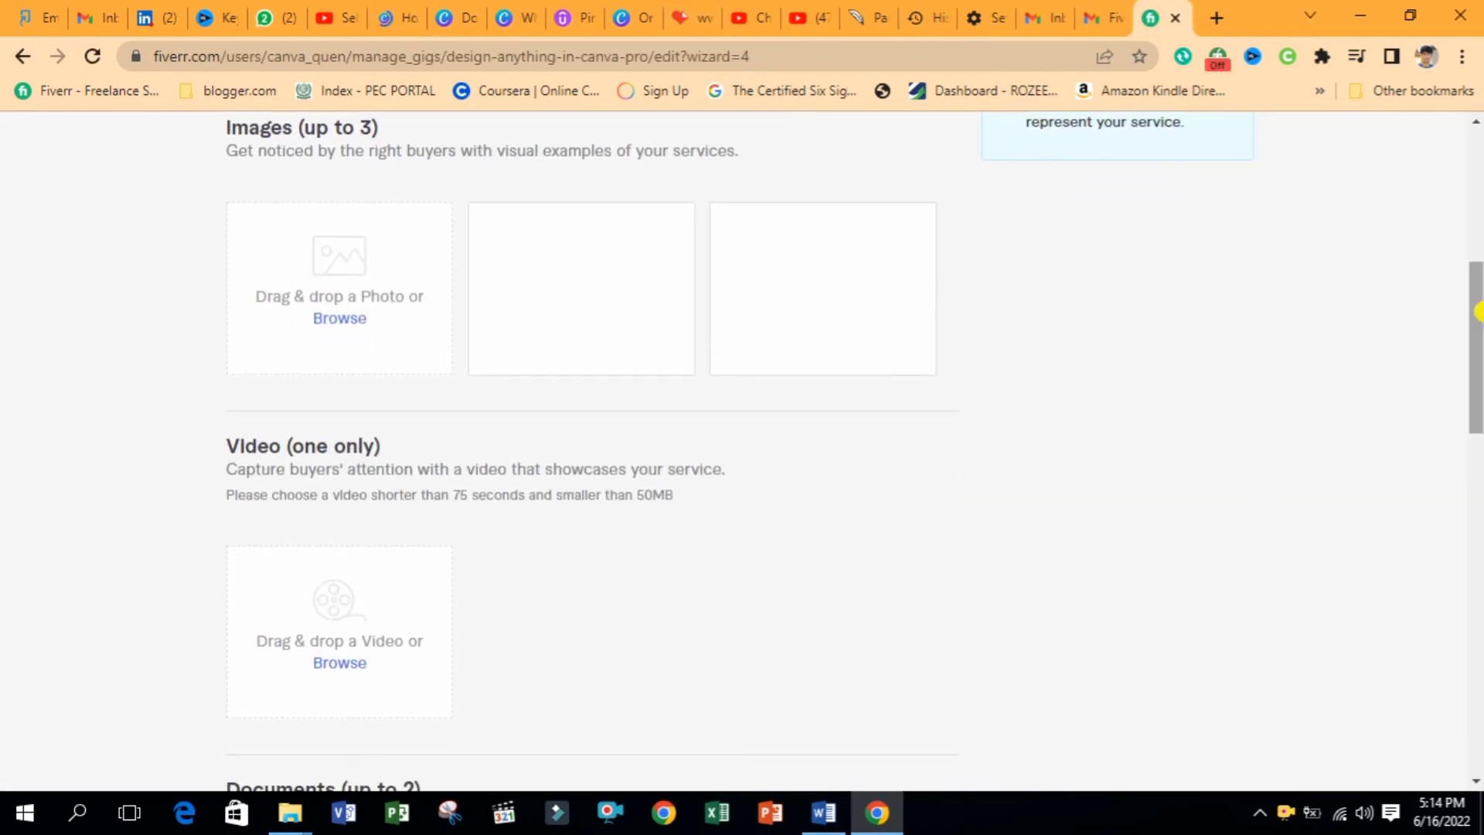
{"action": "left_click", "coordinate": [358, 335]}
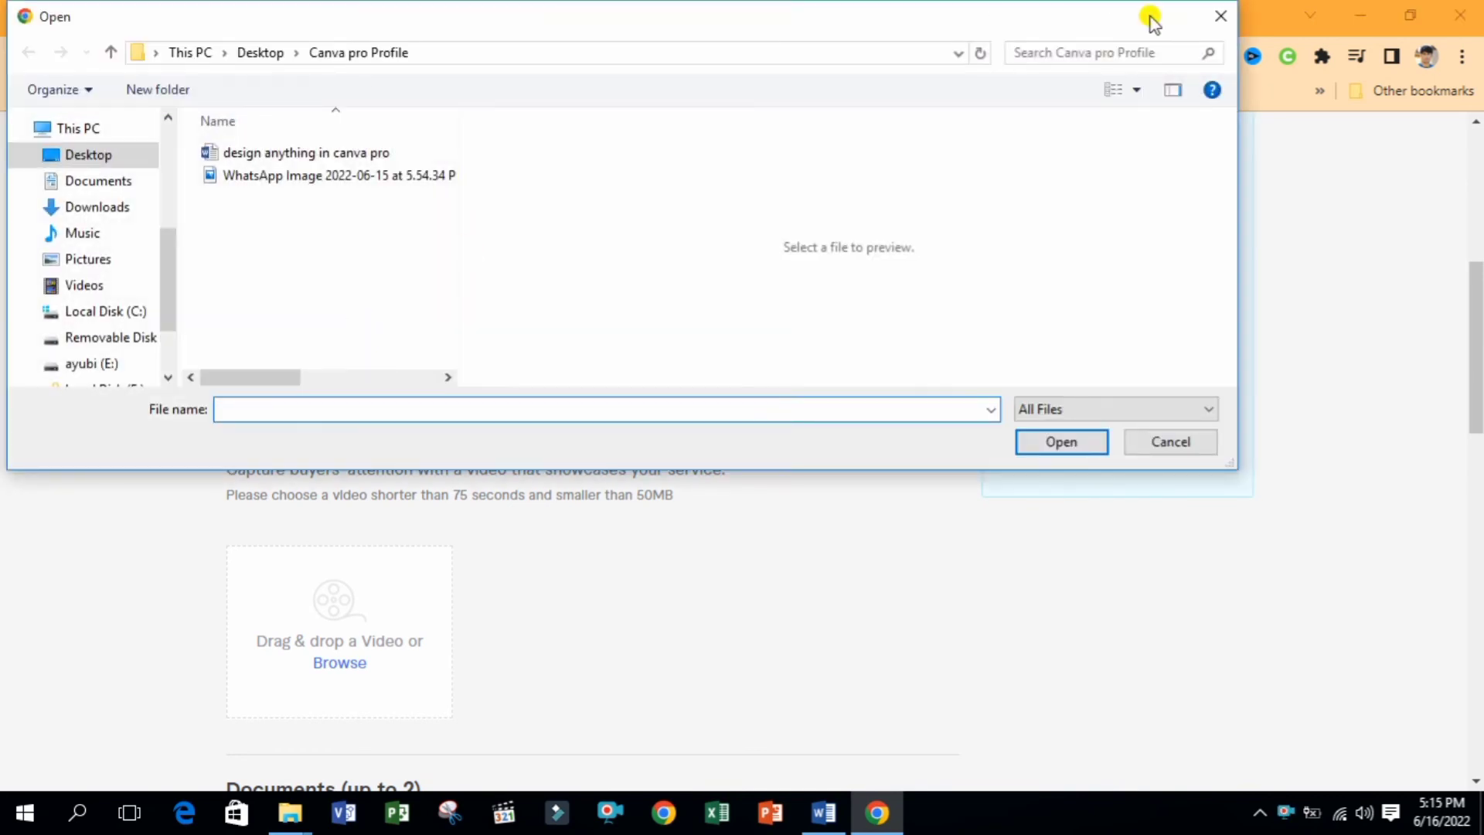
{"action": "left_click", "coordinate": [1215, 21]}
Play and dismiss the gallery tips video, then switch to the Canva home page
{"action": "scroll", "coordinate": [1470, 417], "scroll_direction": "up", "scroll_amount": 2}
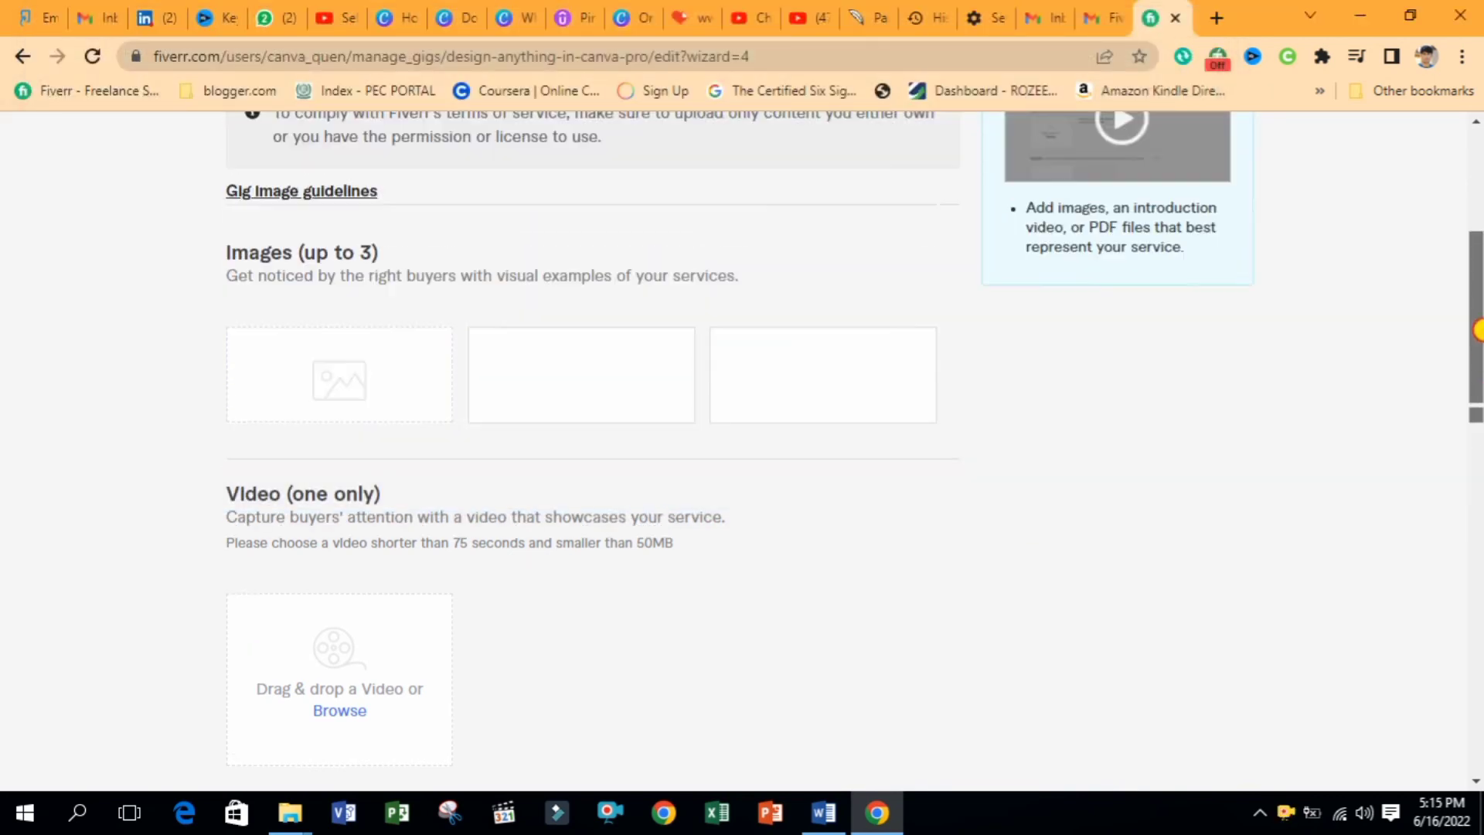
{"action": "scroll", "coordinate": [1478, 309], "scroll_direction": "up", "scroll_amount": 1}
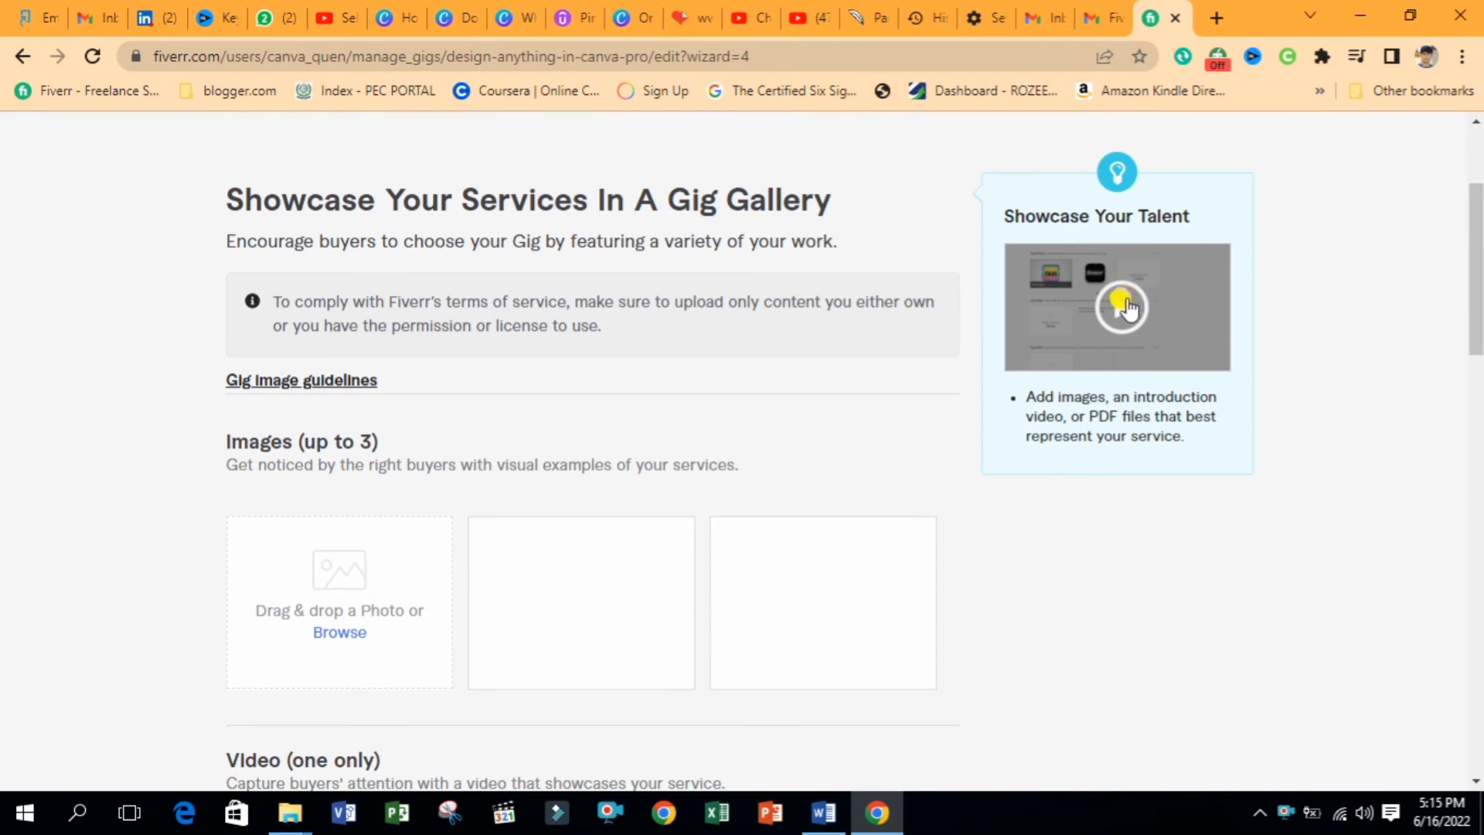
{"action": "left_click", "coordinate": [1125, 311]}
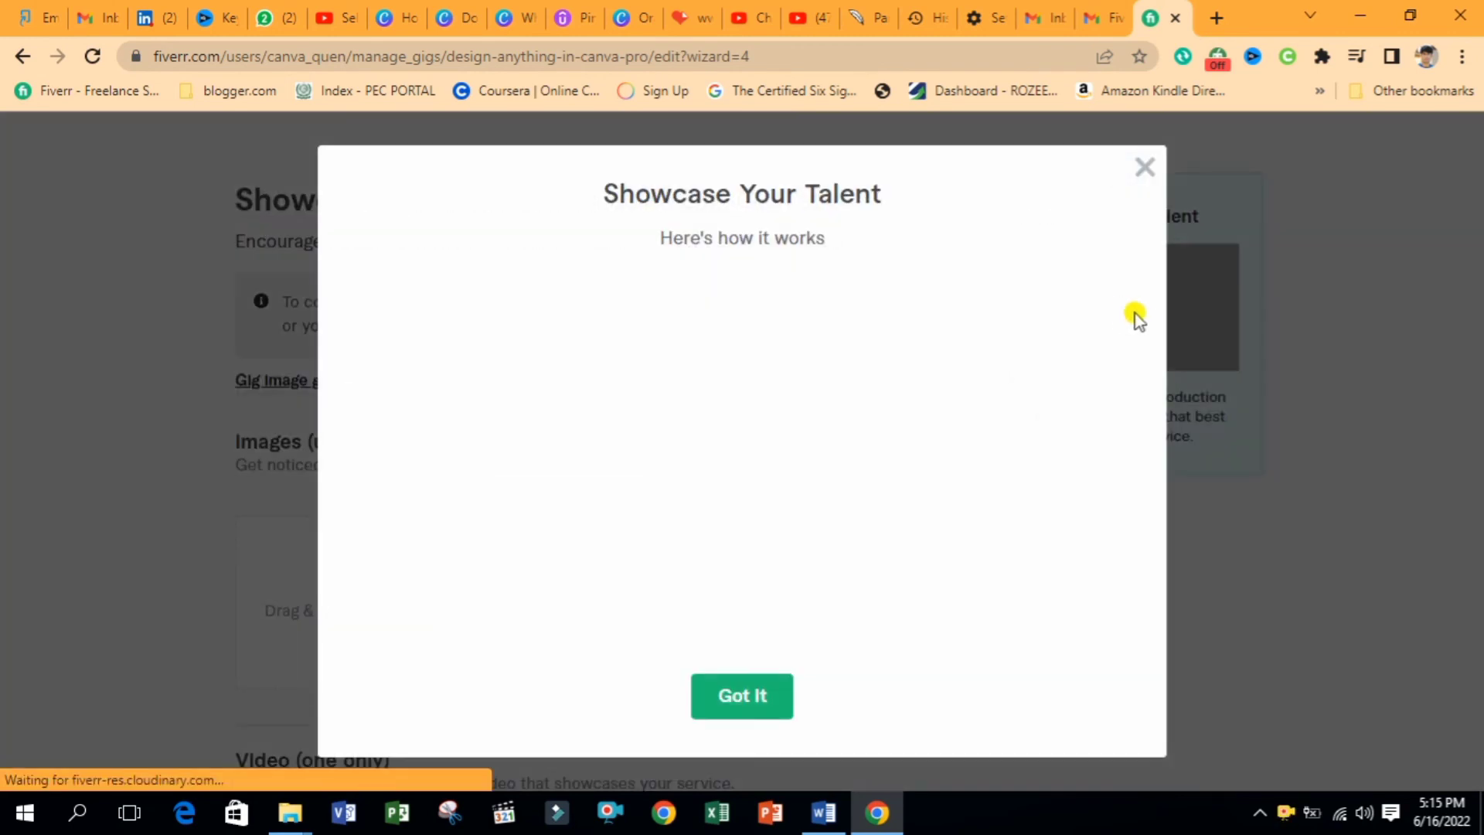
{"action": "left_click", "coordinate": [740, 690]}
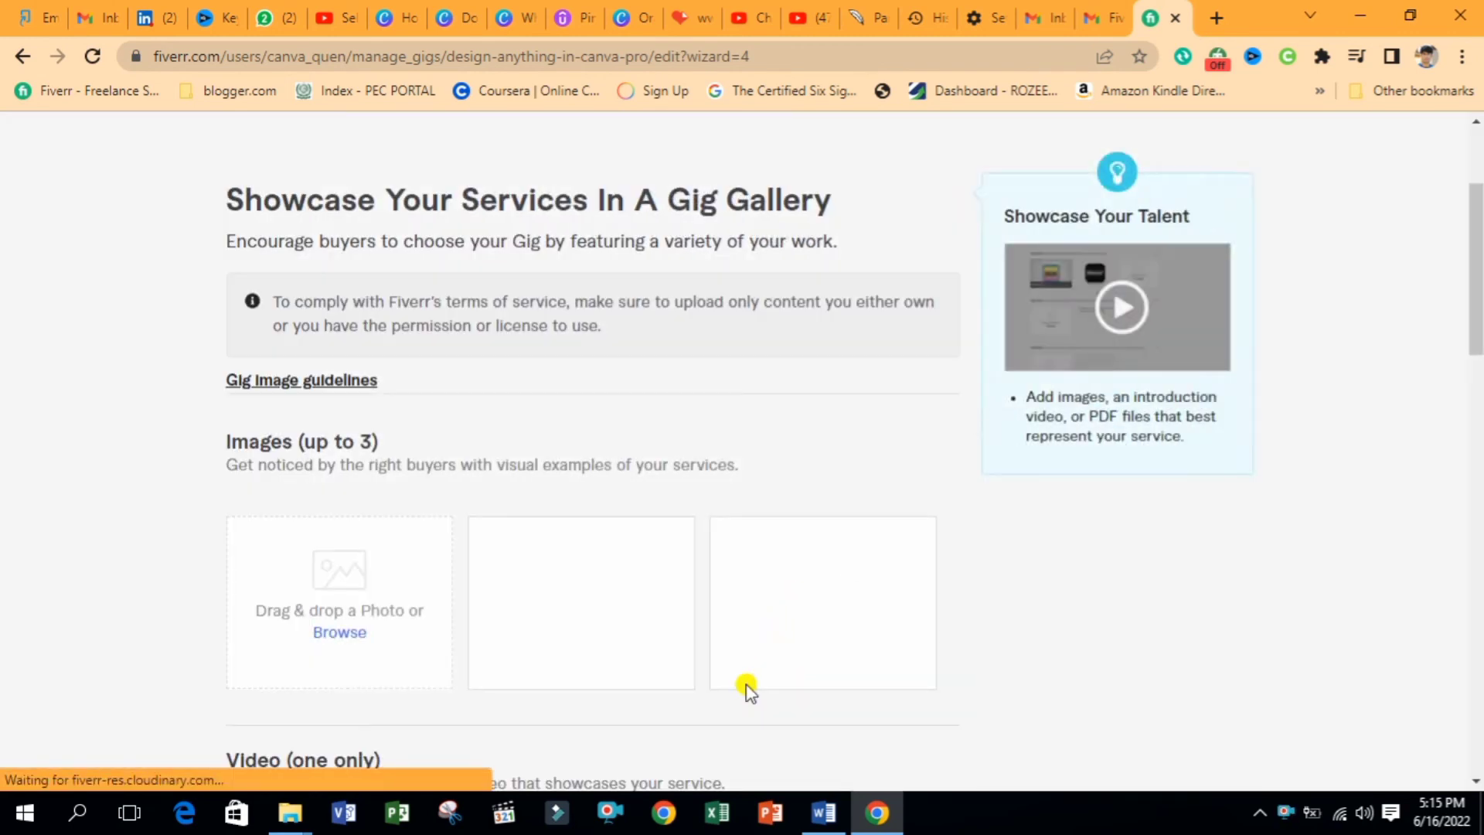
{"action": "scroll", "coordinate": [1187, 456], "scroll_direction": "down", "scroll_amount": 2}
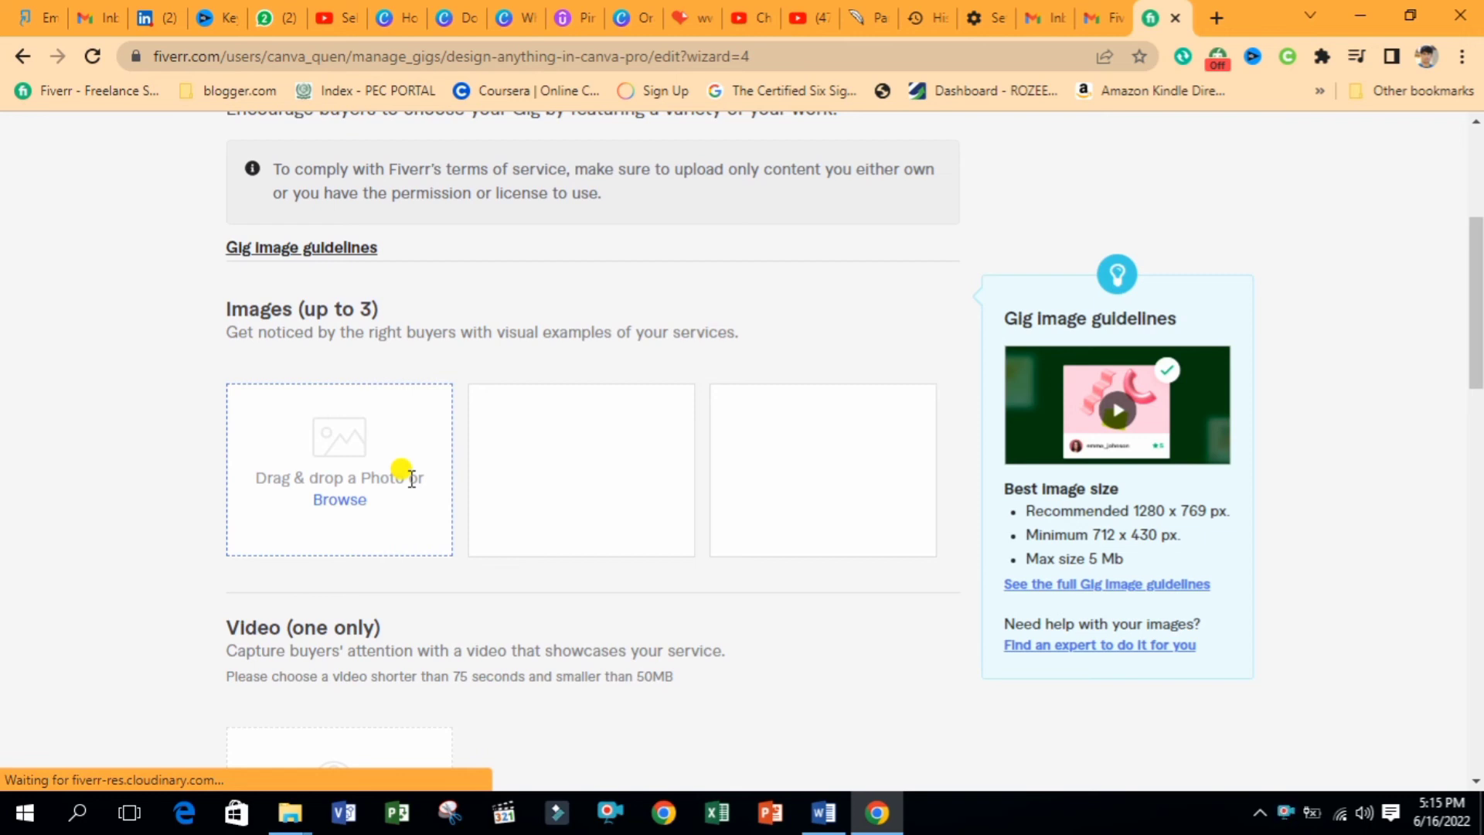
{"action": "left_click", "coordinate": [392, 17]}
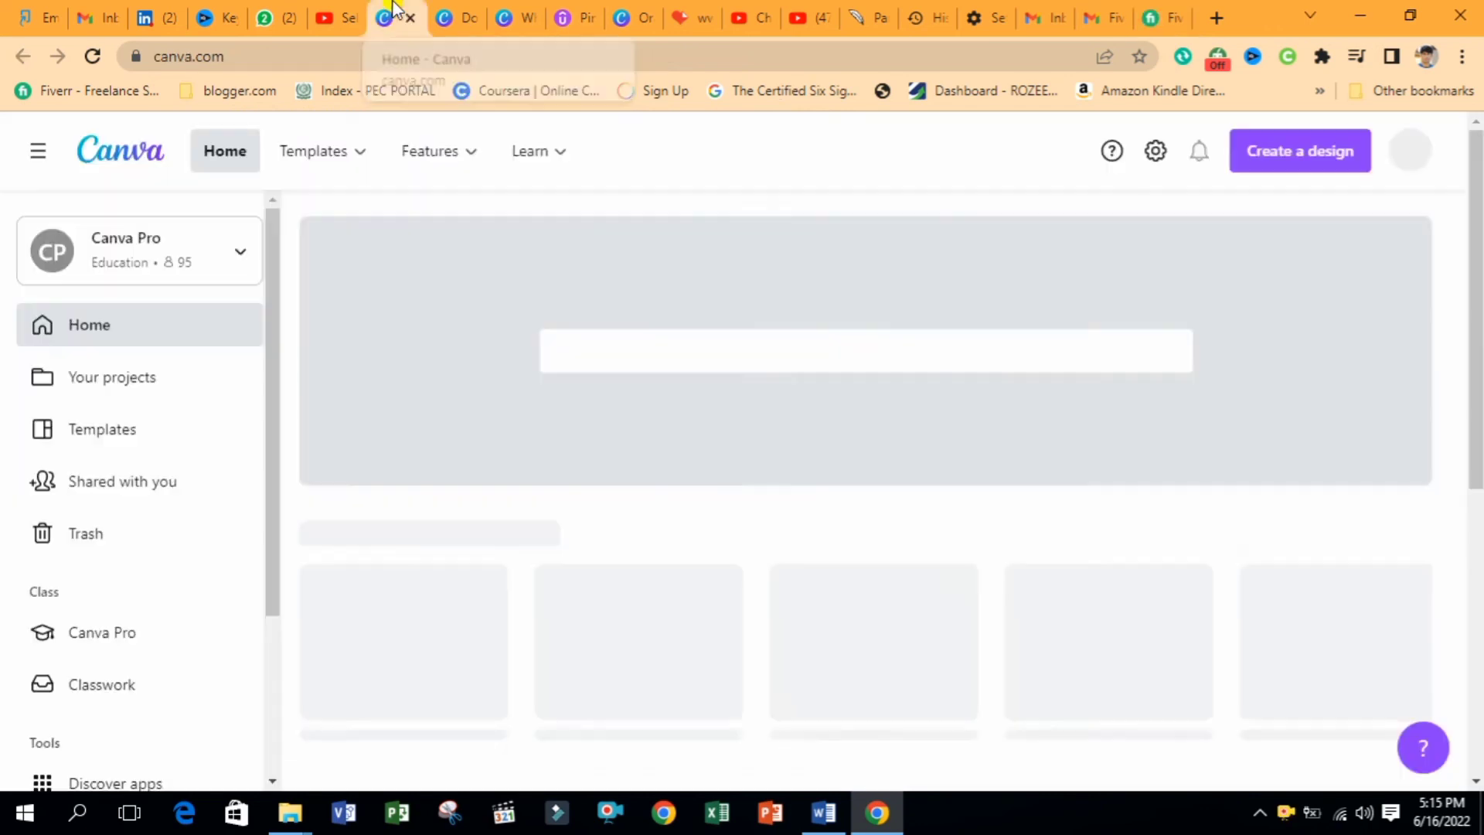
Create a custom-size blank Canva design, 1280 px wide by 769 px high
{"action": "mouse_move", "coordinate": [489, 139]}
{"action": "left_click", "coordinate": [1282, 147]}
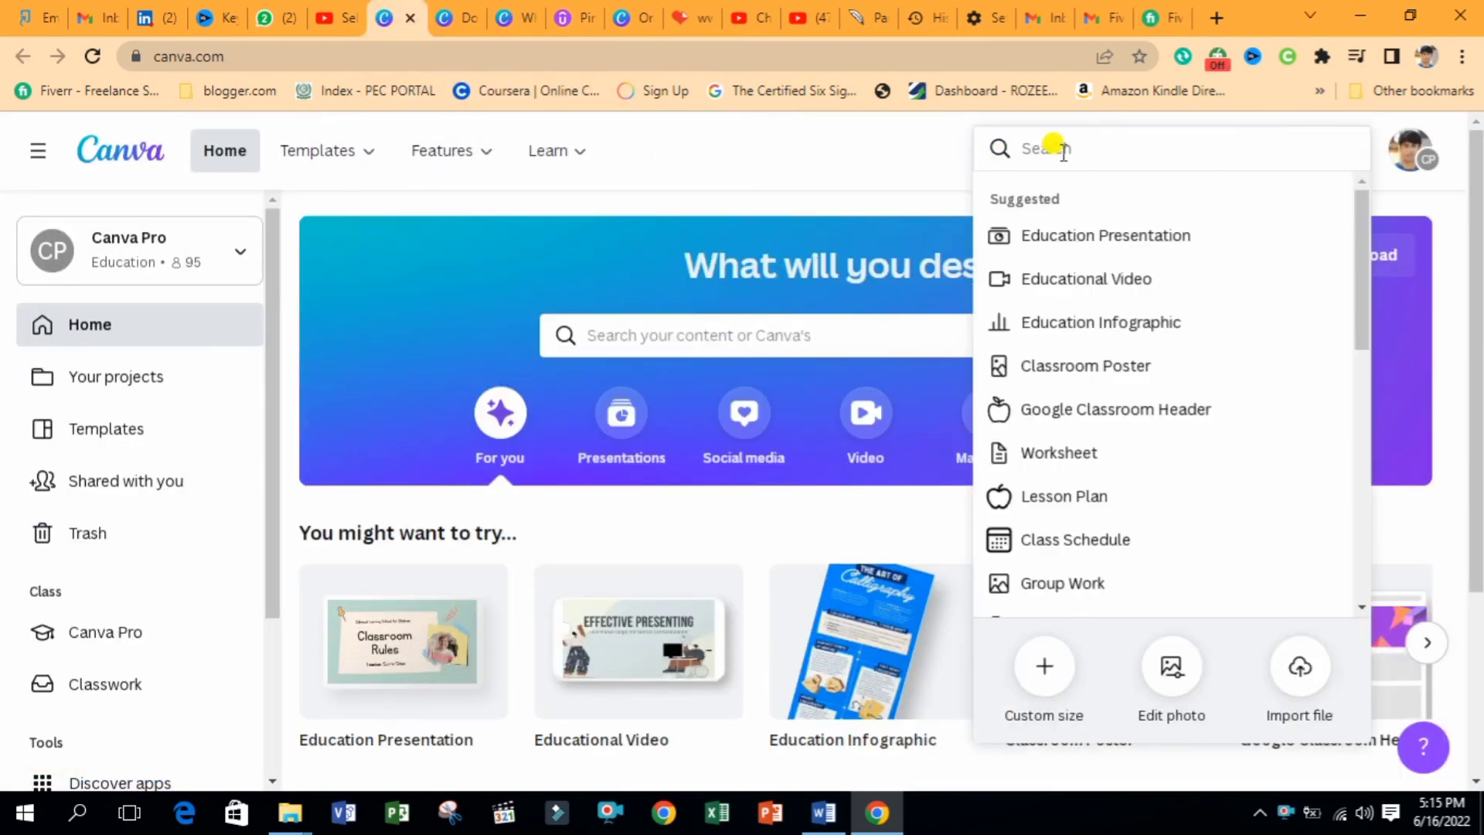
{"action": "left_click", "coordinate": [1038, 665]}
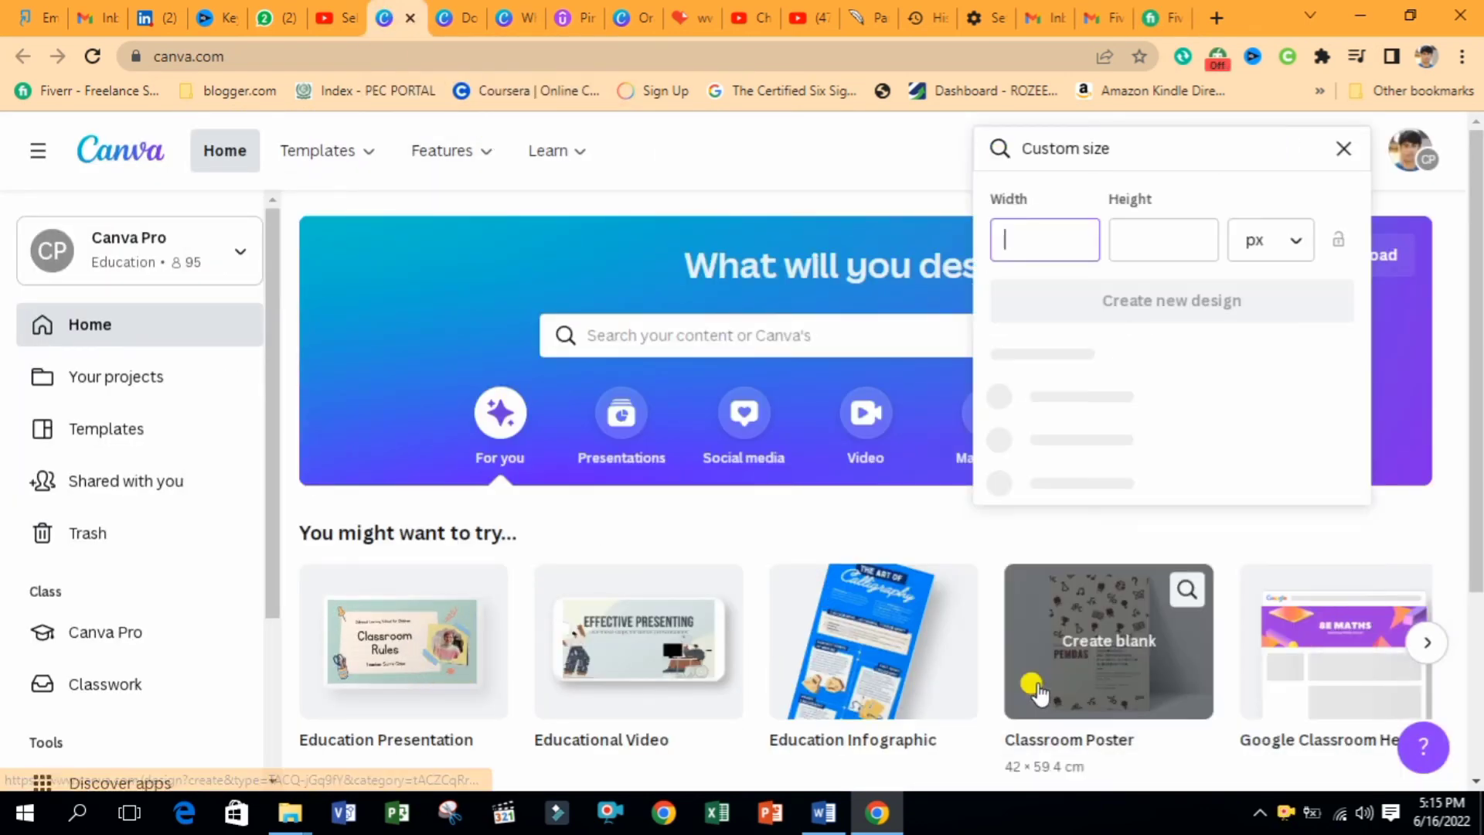
{"action": "type", "text": "1280"}
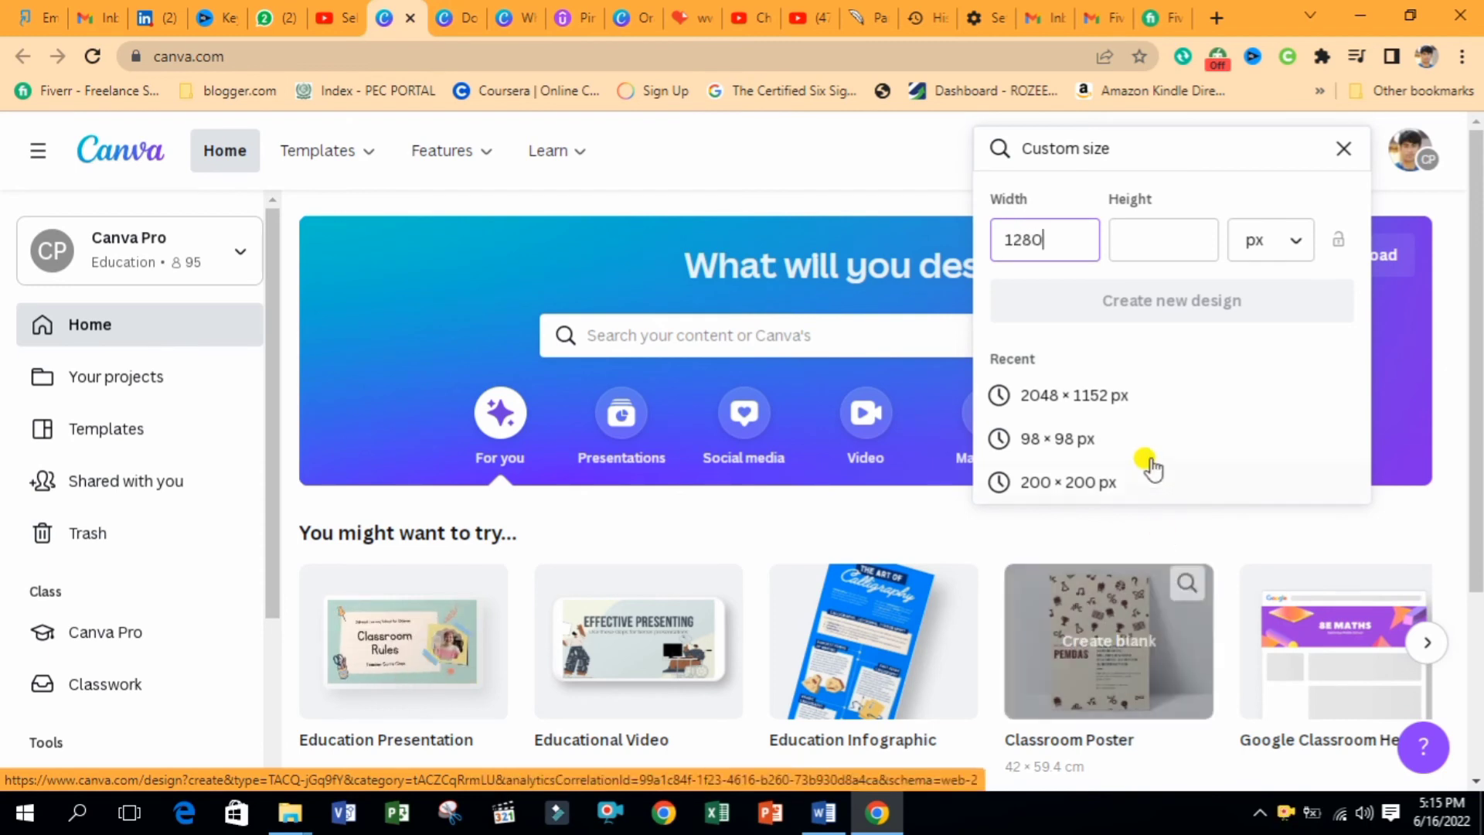
{"action": "left_click", "coordinate": [1136, 232]}
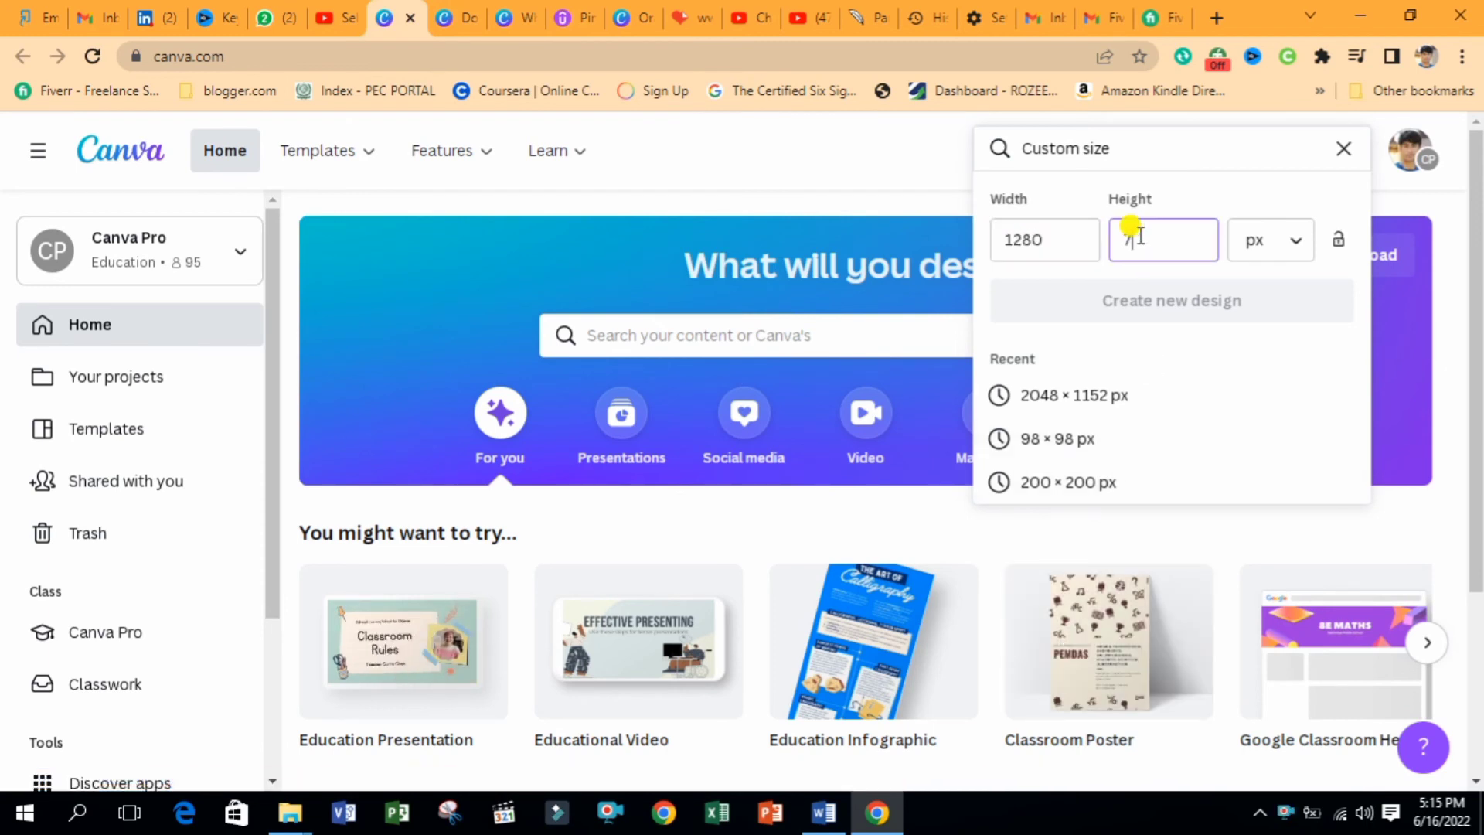
{"action": "type", "text": "769"}
{"action": "left_click", "coordinate": [1116, 298]}
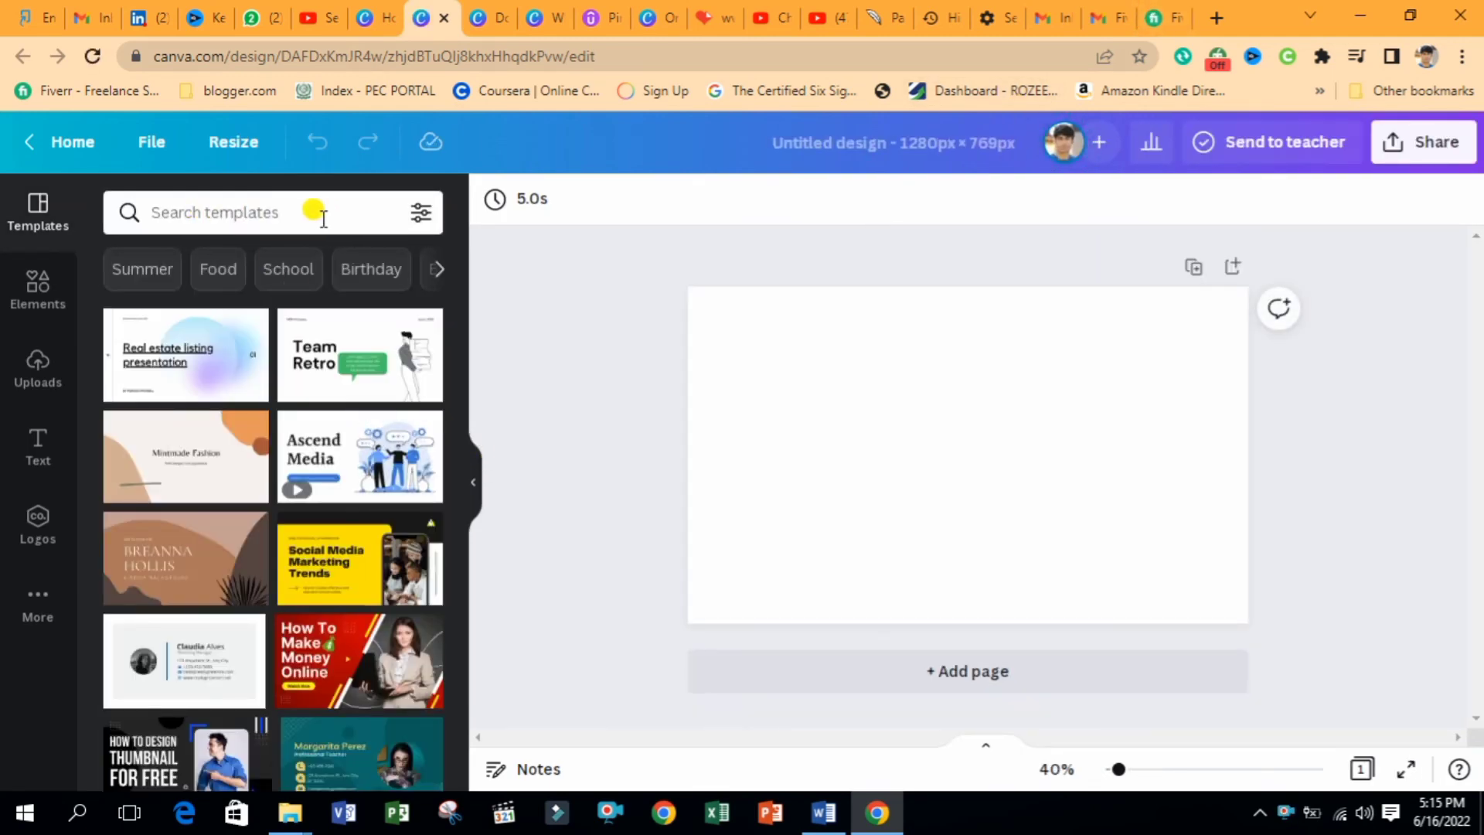
Search templates for 'social media' and apply a Social Media template to the page
{"action": "left_click", "coordinate": [263, 206]}
{"action": "type", "text": "social media"}
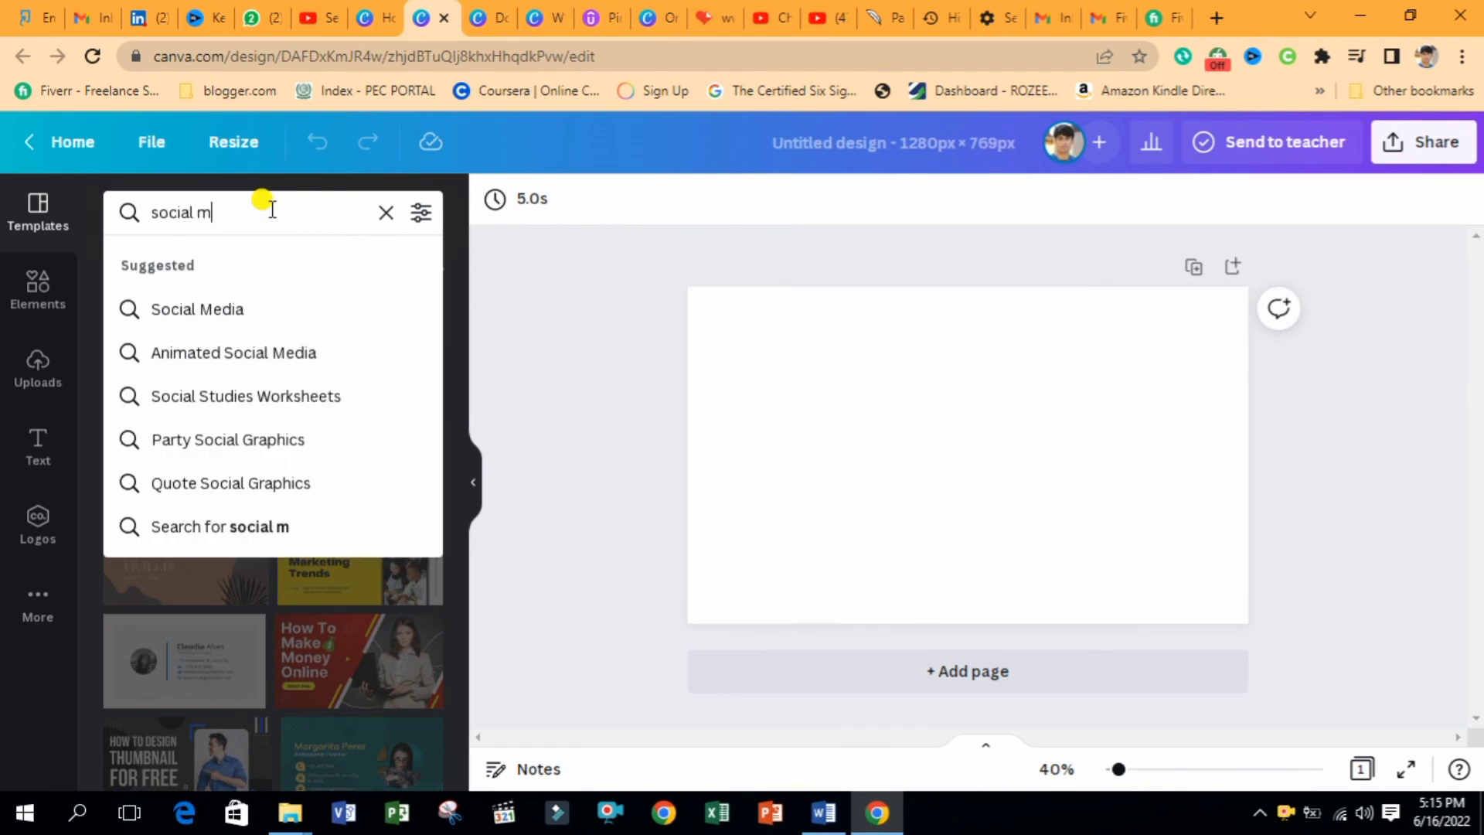
{"action": "left_click", "coordinate": [238, 306]}
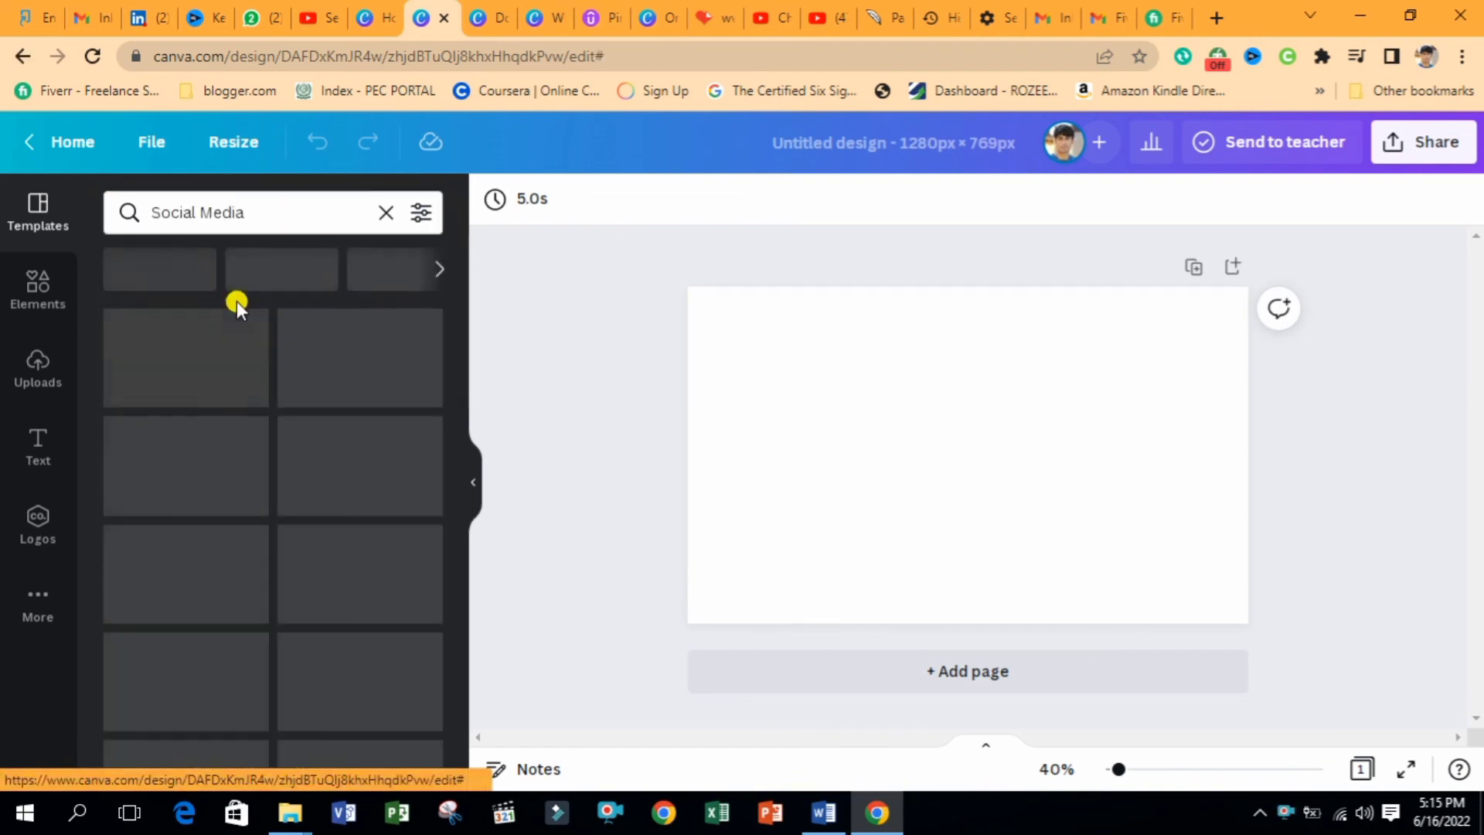
{"action": "left_click", "coordinate": [262, 334]}
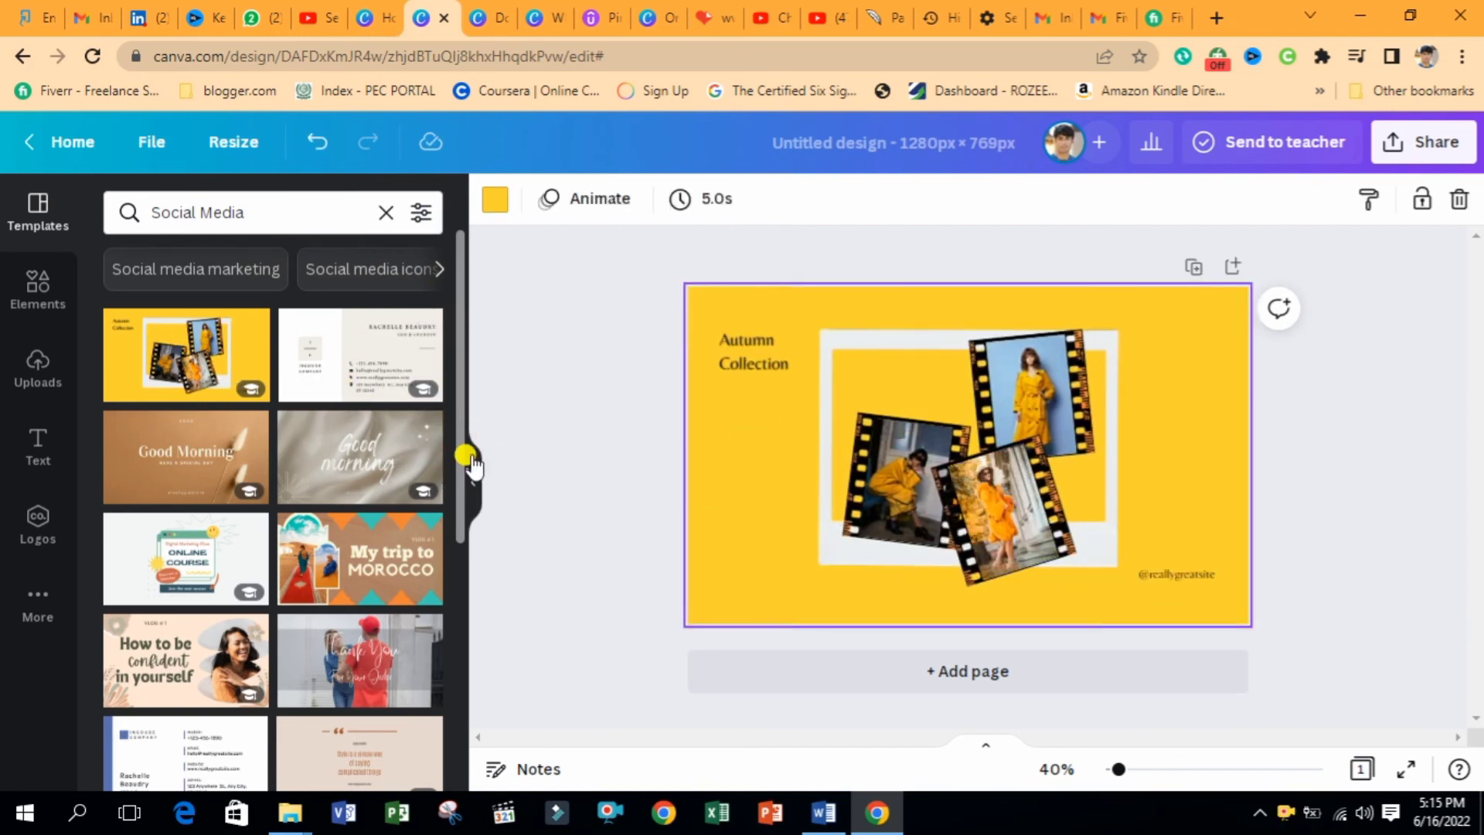
{"action": "left_click_drag", "start_coordinate": [462, 457], "coordinate": [451, 595]}
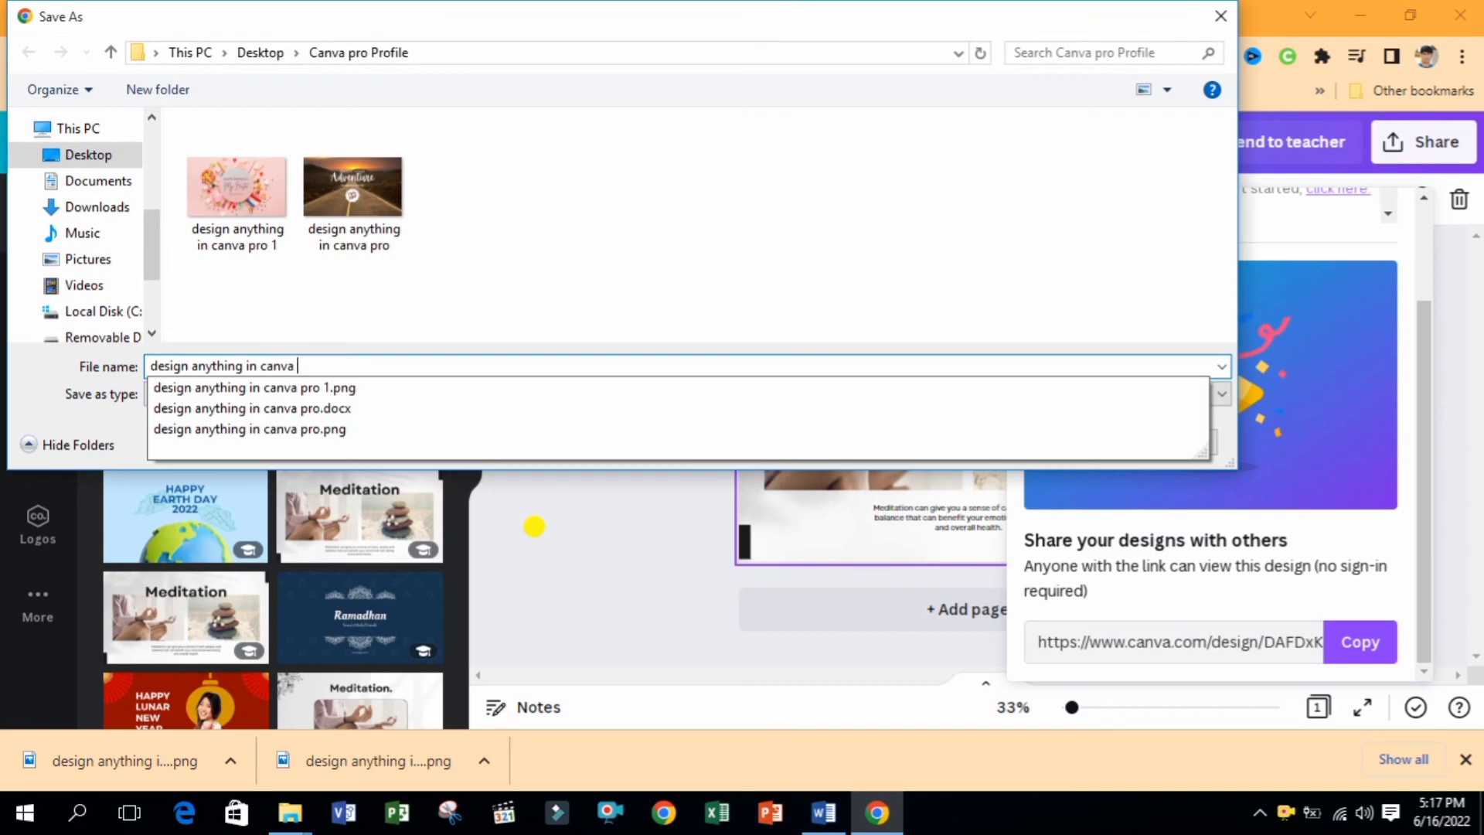
Save the download as PNG 'design anything in canva pro 2' and return to Fiverr
{"action": "type", "text": "2"}
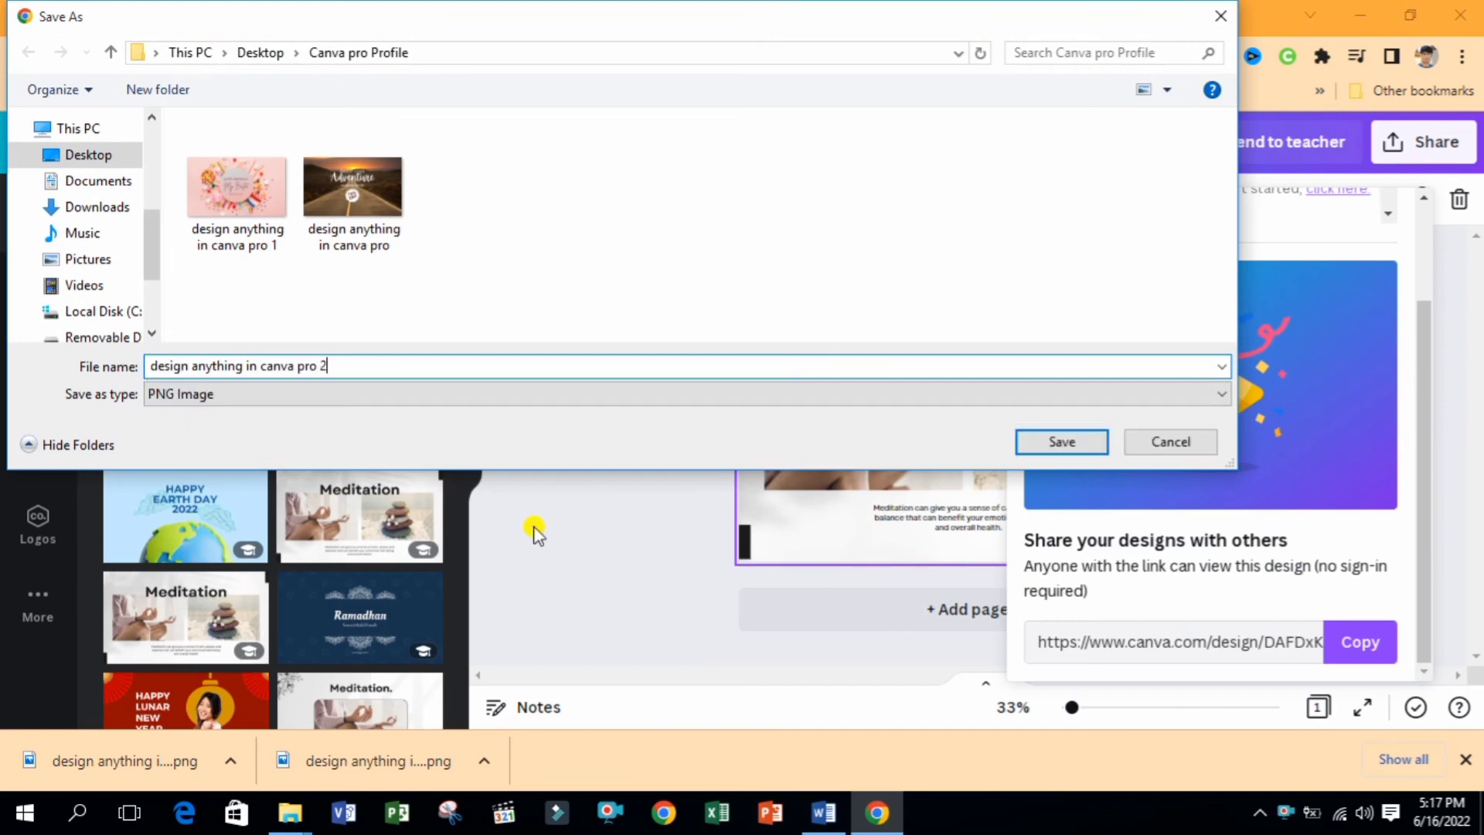
{"action": "key", "text": "Return"}
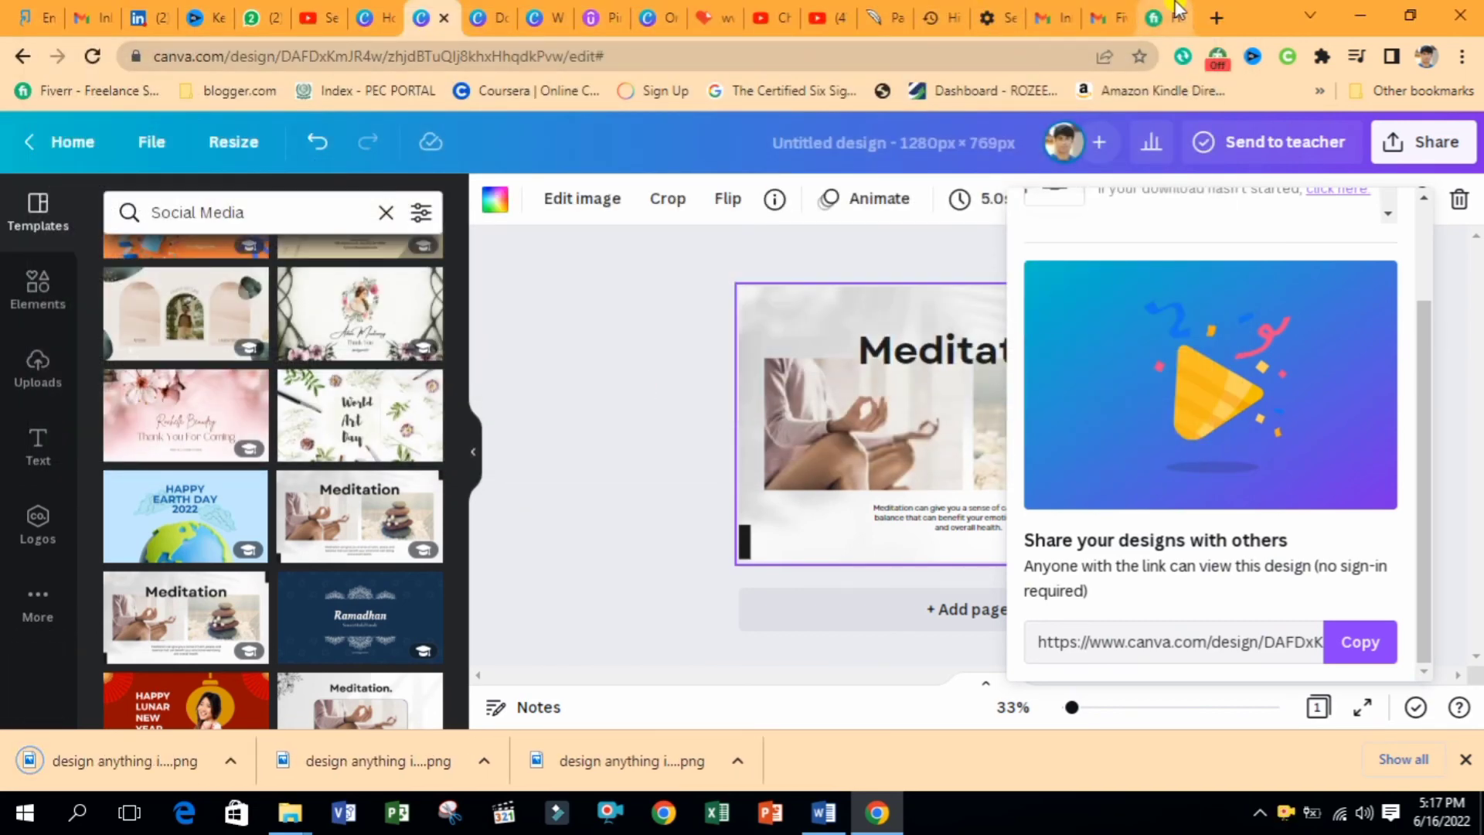
{"action": "left_click", "coordinate": [1159, 18]}
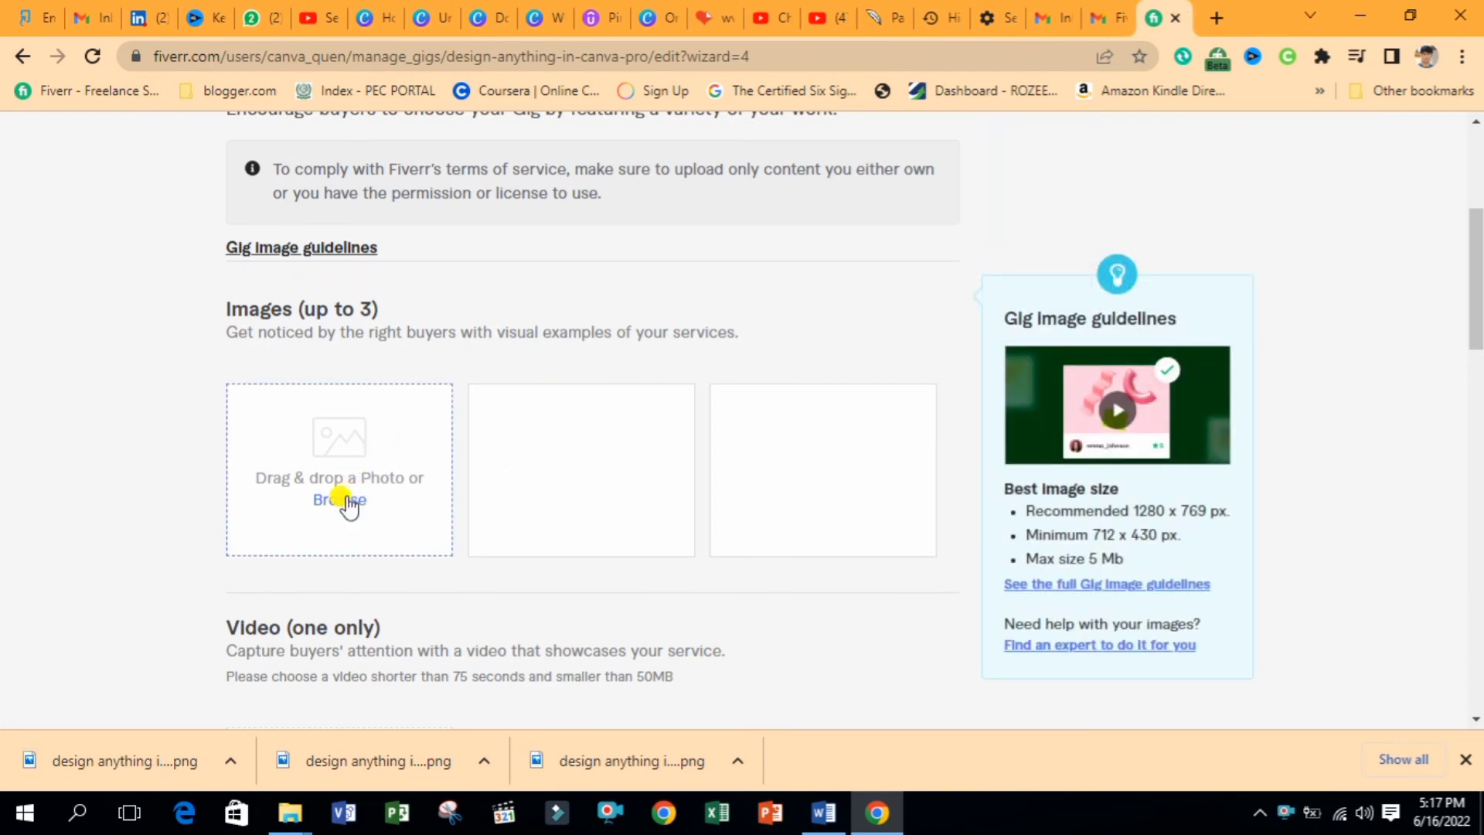
Select the birthday, Meditation and Adventure images and upload all three to the gig gallery
{"action": "left_click", "coordinate": [345, 504]}
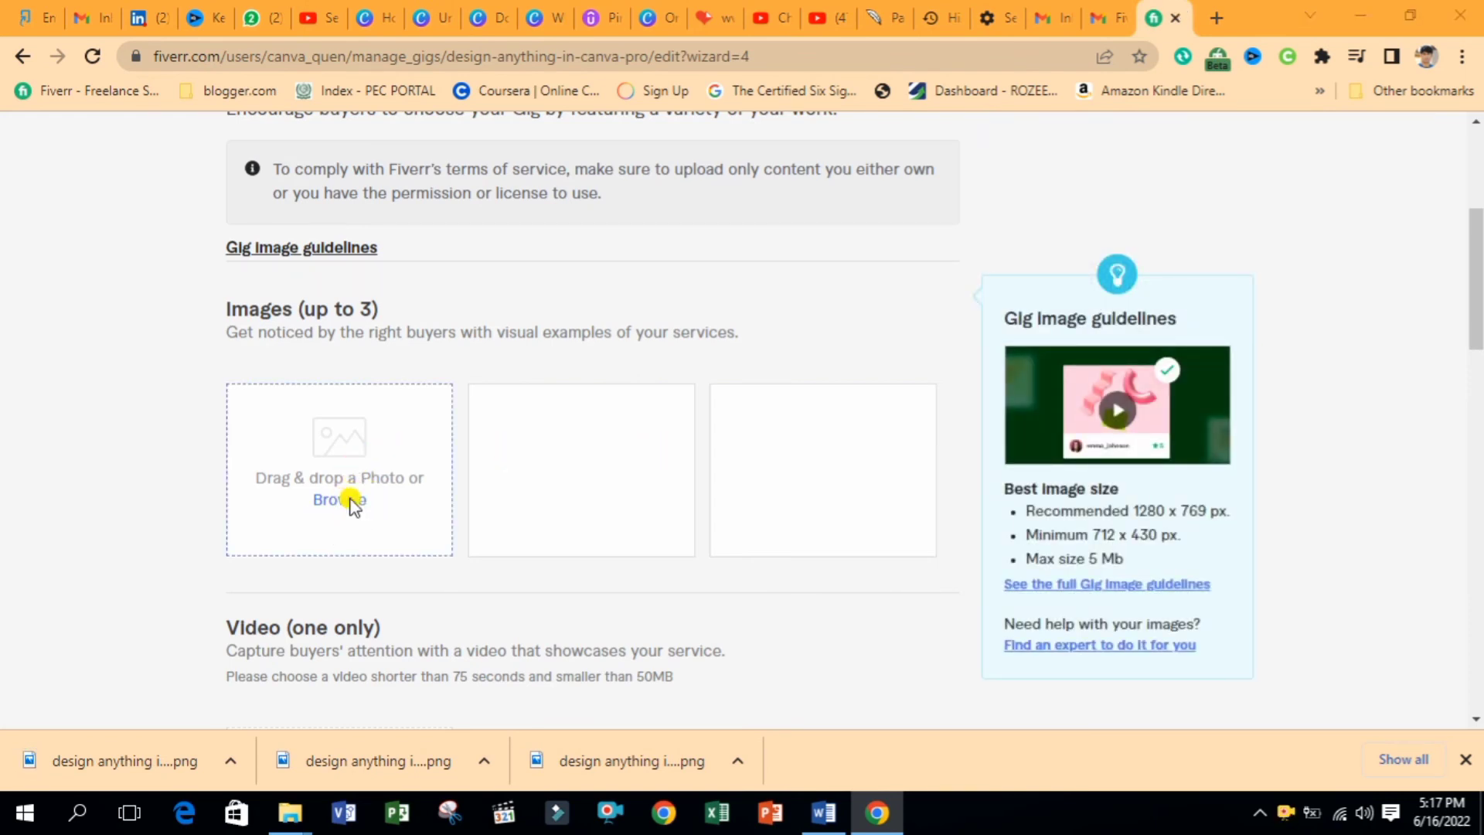
{"action": "left_click", "coordinate": [296, 217]}
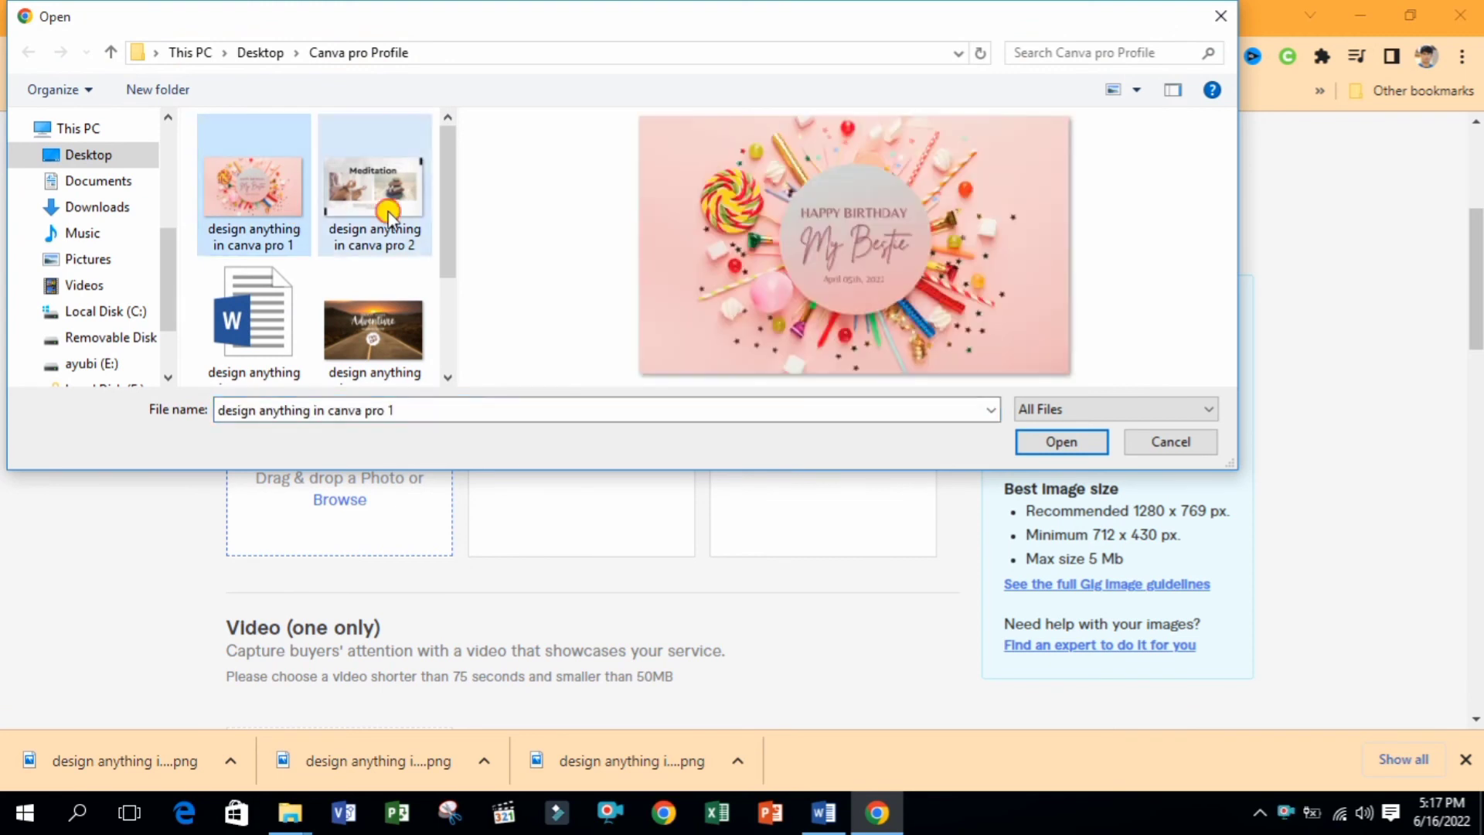
{"action": "left_click", "coordinate": [373, 202], "text": "ctrl"}
{"action": "left_click", "coordinate": [373, 332], "text": "ctrl"}
{"action": "left_click_drag", "start_coordinate": [442, 267], "coordinate": [442, 225]}
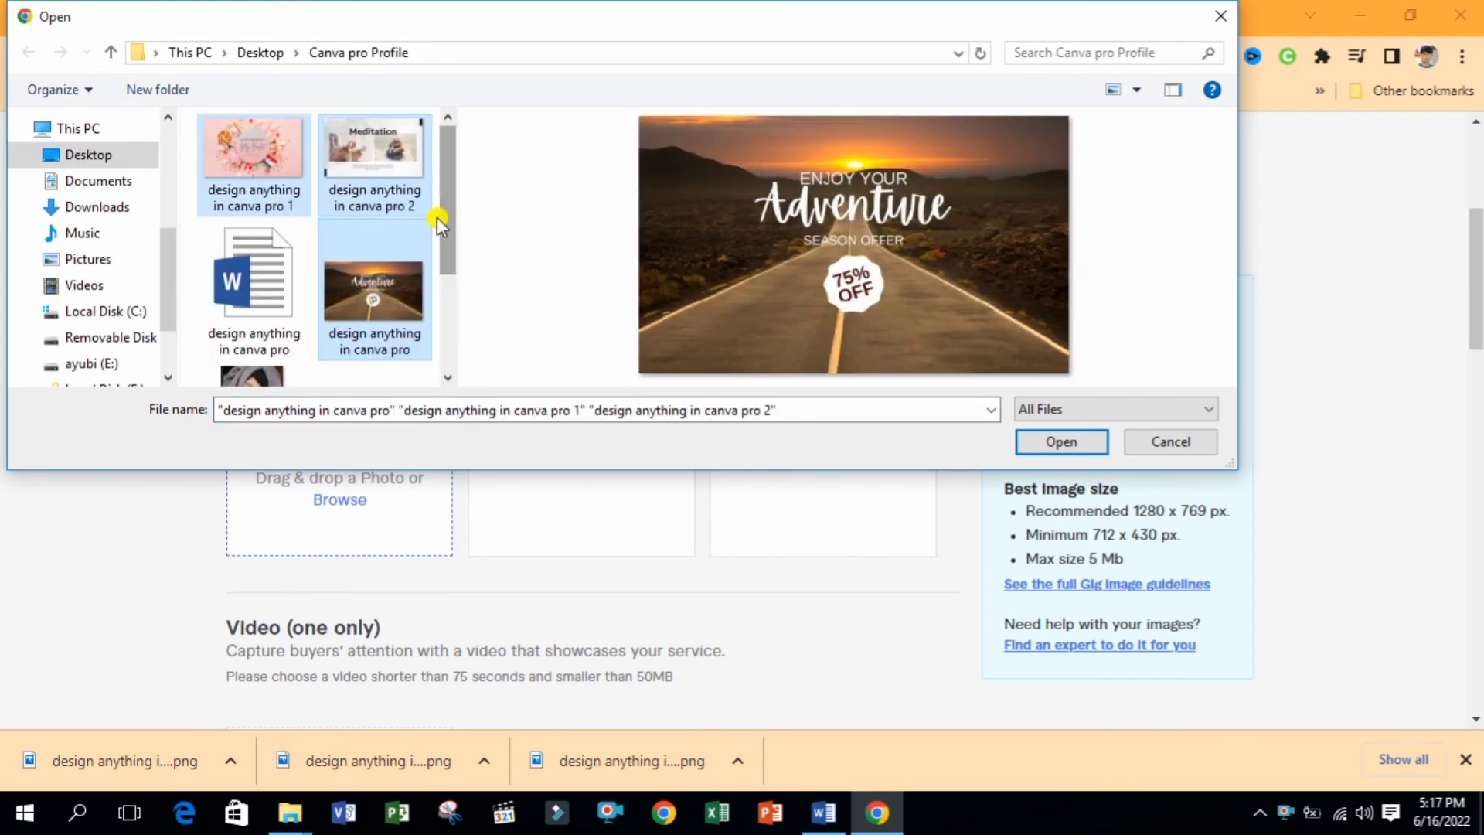
{"action": "left_click", "coordinate": [293, 147]}
{"action": "left_click", "coordinate": [360, 184]}
{"action": "left_click", "coordinate": [373, 302], "text": "ctrl"}
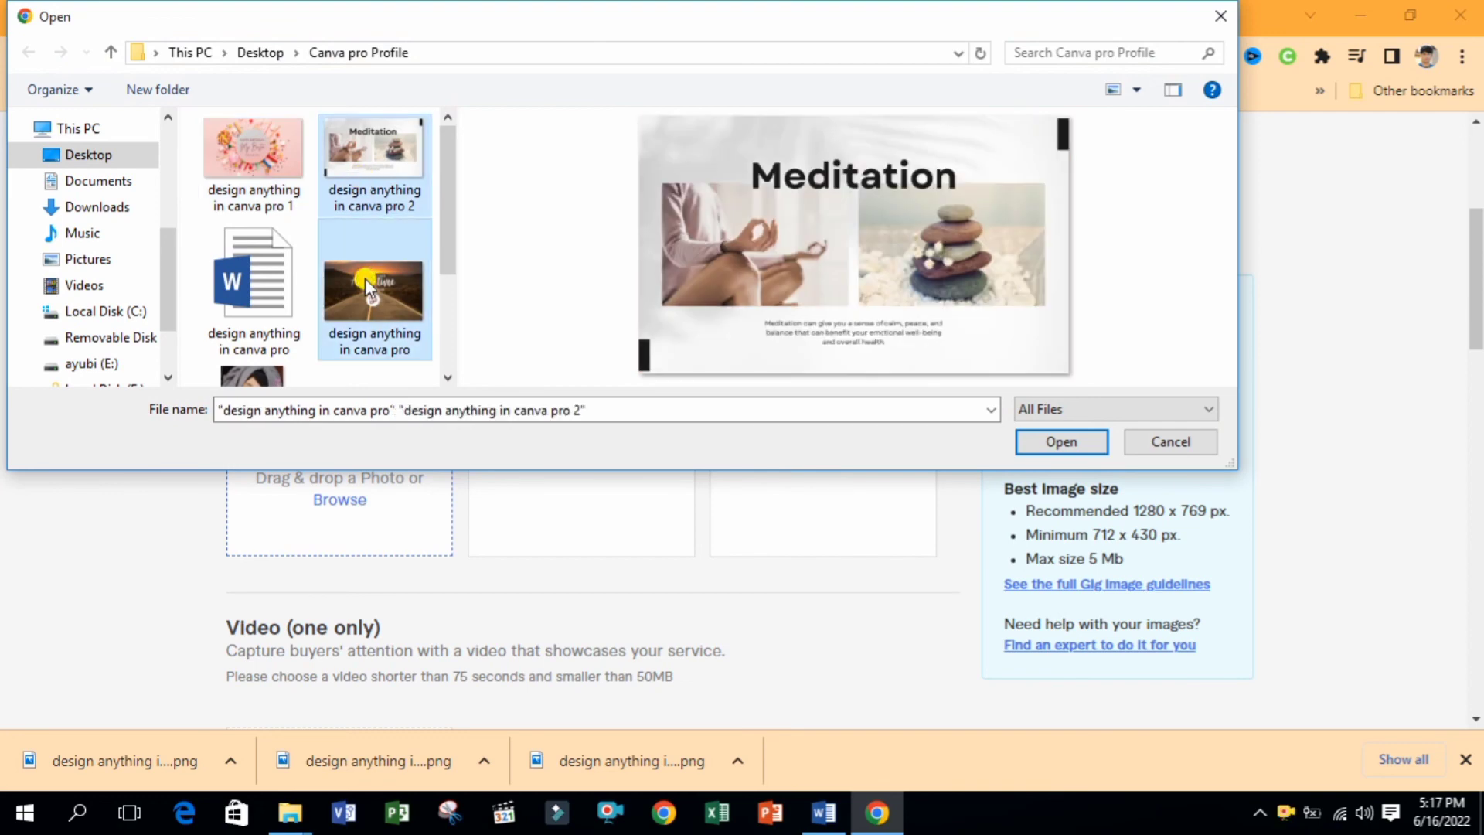
{"action": "left_click", "coordinate": [275, 169], "text": "ctrl"}
{"action": "left_click", "coordinate": [1045, 438]}
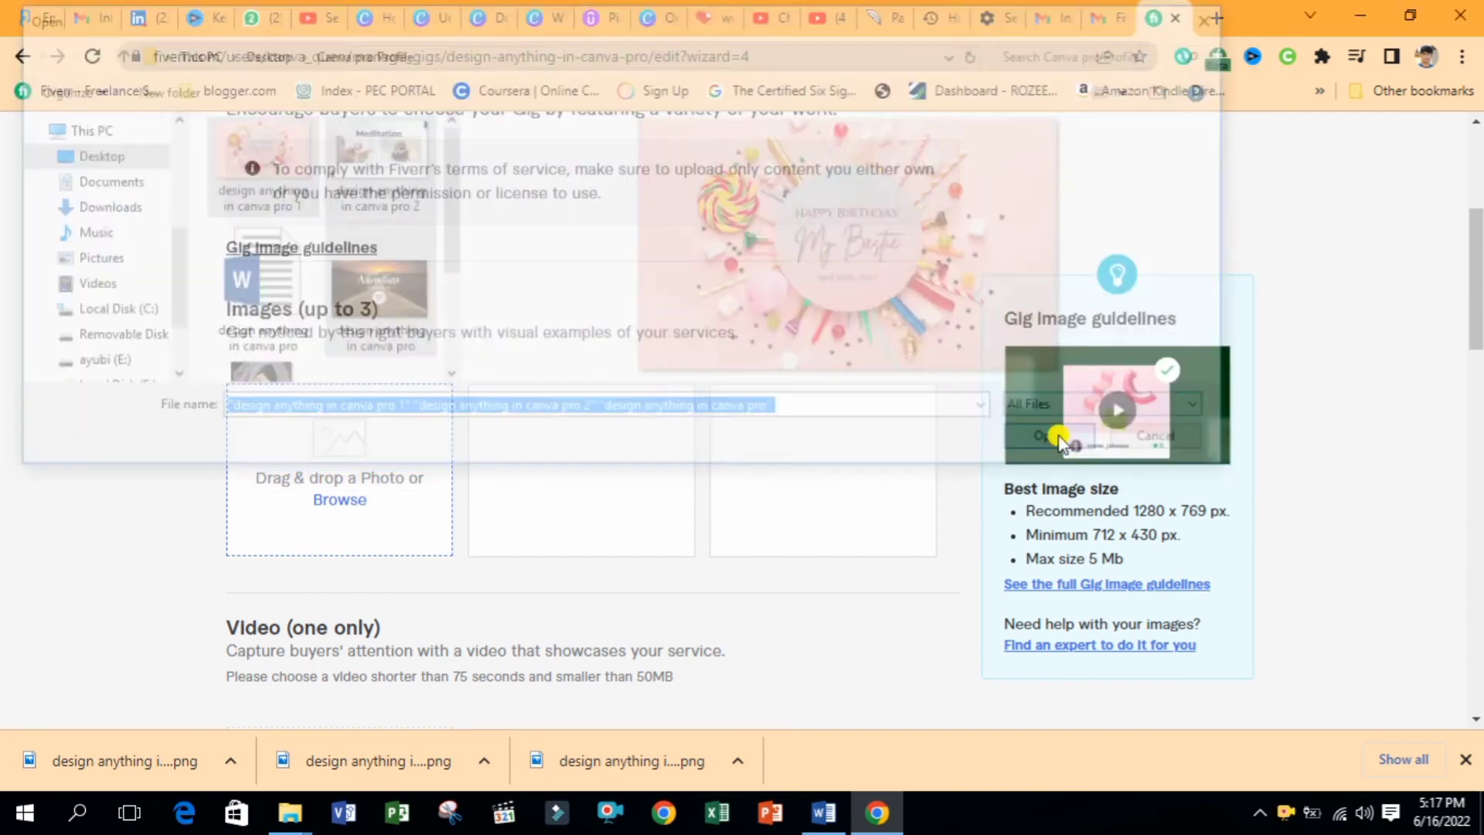
{"action": "scroll", "coordinate": [1468, 321], "scroll_direction": "down", "scroll_amount": 2}
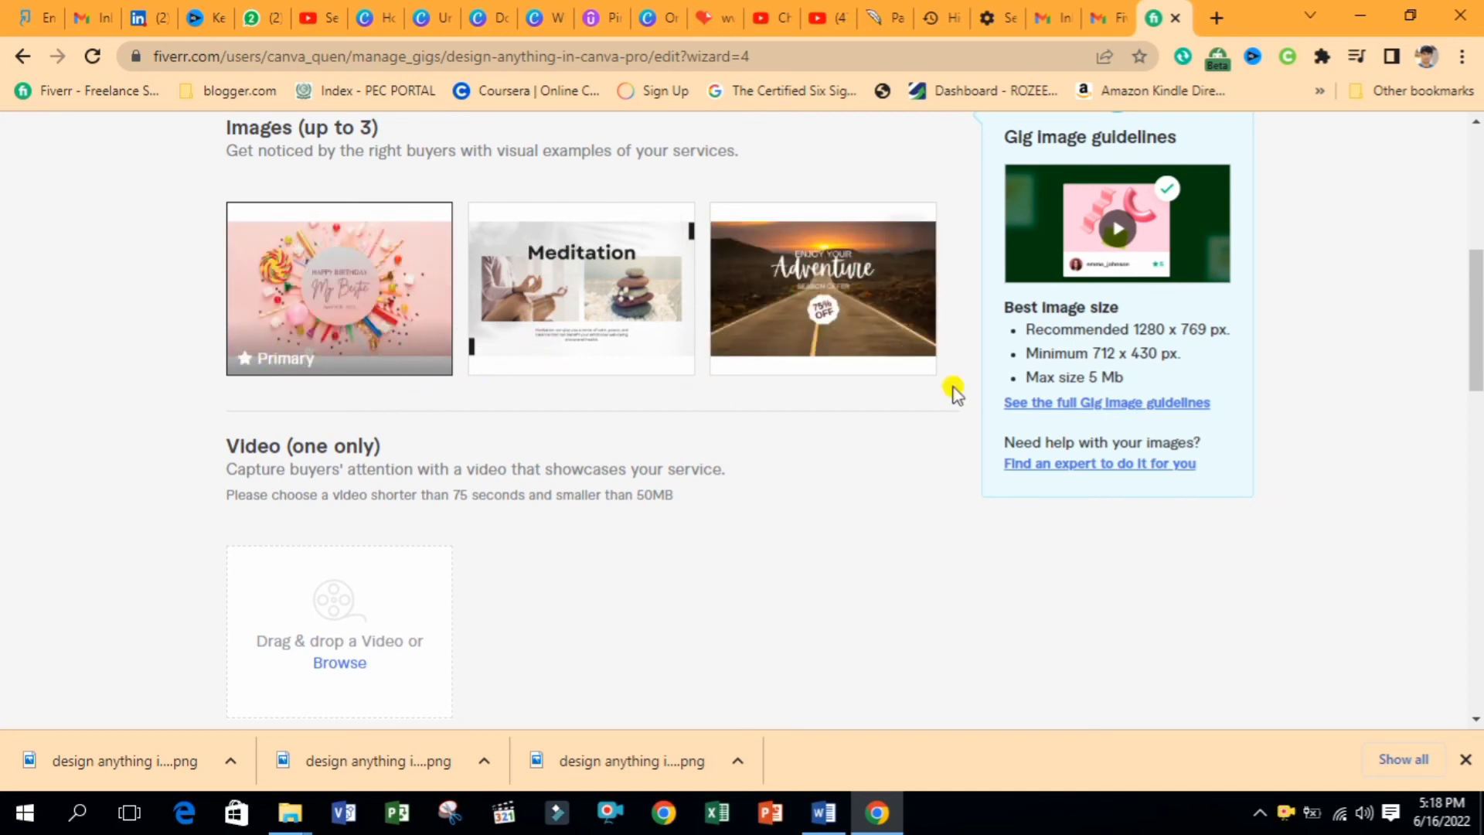
Confirm the gallery materials are your own work and save the Gallery step
{"action": "mouse_move", "coordinate": [1476, 329]}
{"action": "left_mouse_down"}
{"action": "mouse_move", "coordinate": [1476, 247]}
{"action": "mouse_move", "coordinate": [1476, 302]}
{"action": "left_mouse_up"}
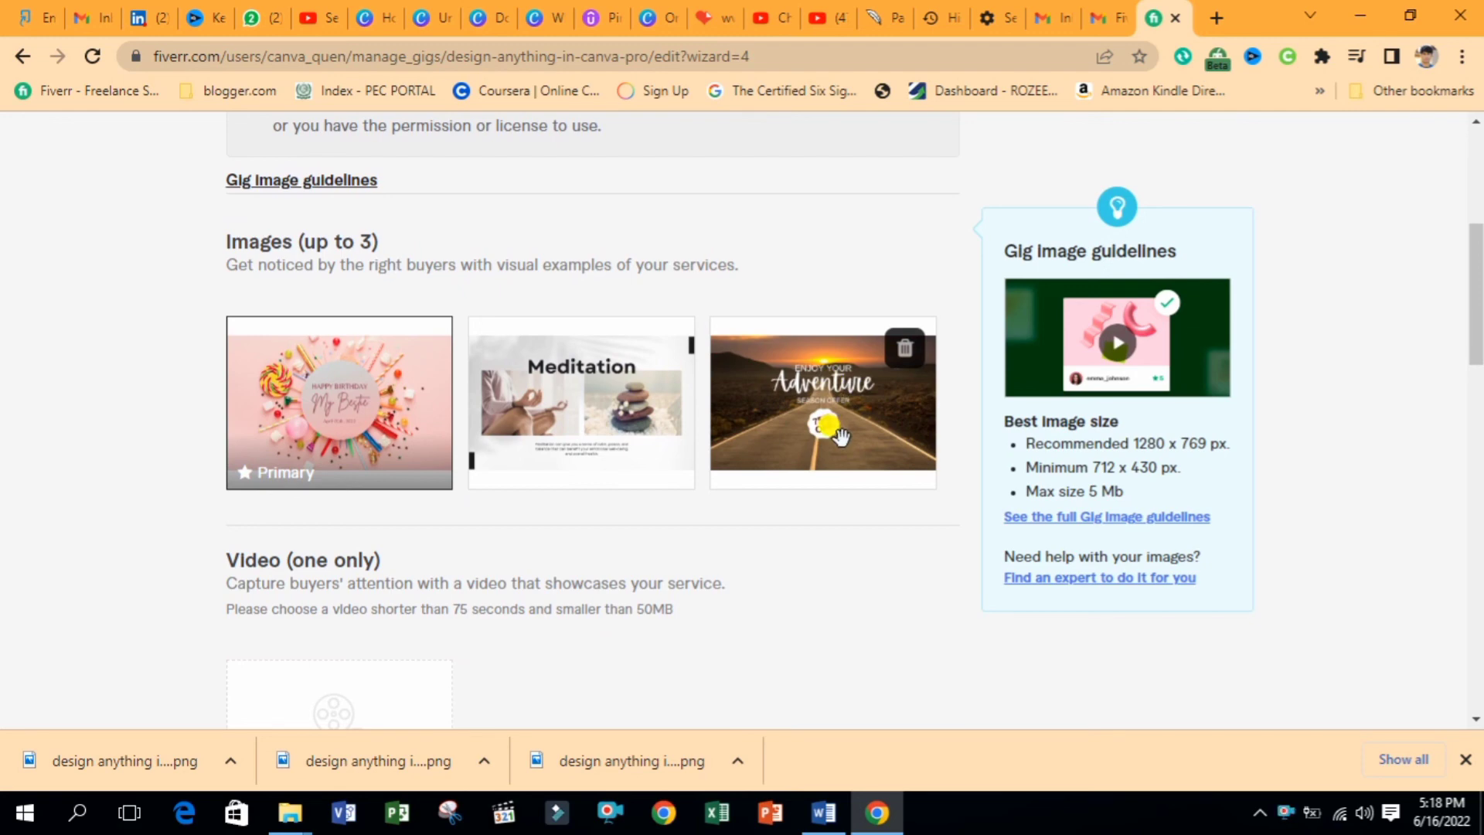
{"action": "left_click_drag", "start_coordinate": [1476, 350], "coordinate": [1477, 541]}
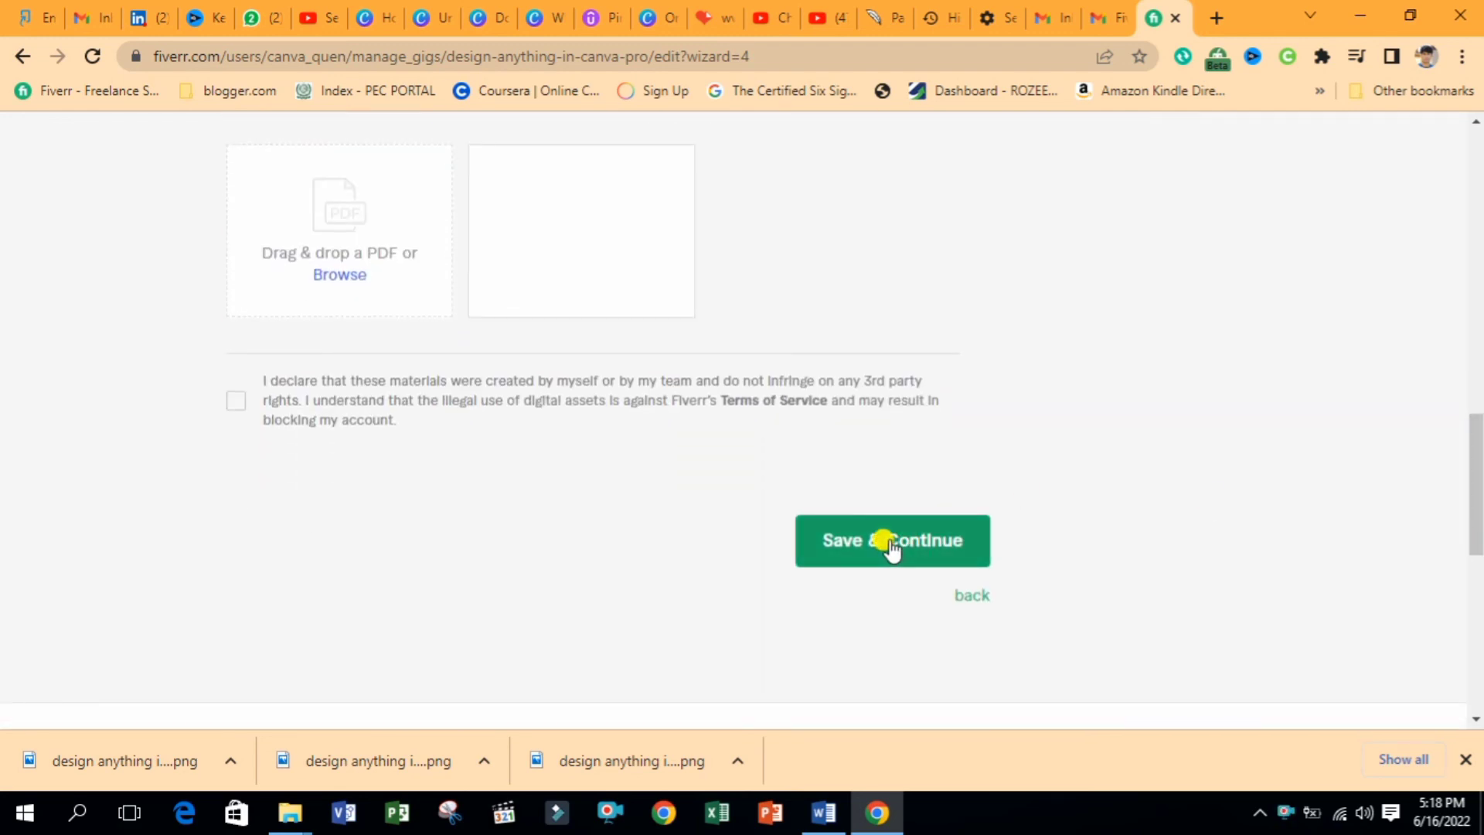
{"action": "left_click", "coordinate": [236, 401]}
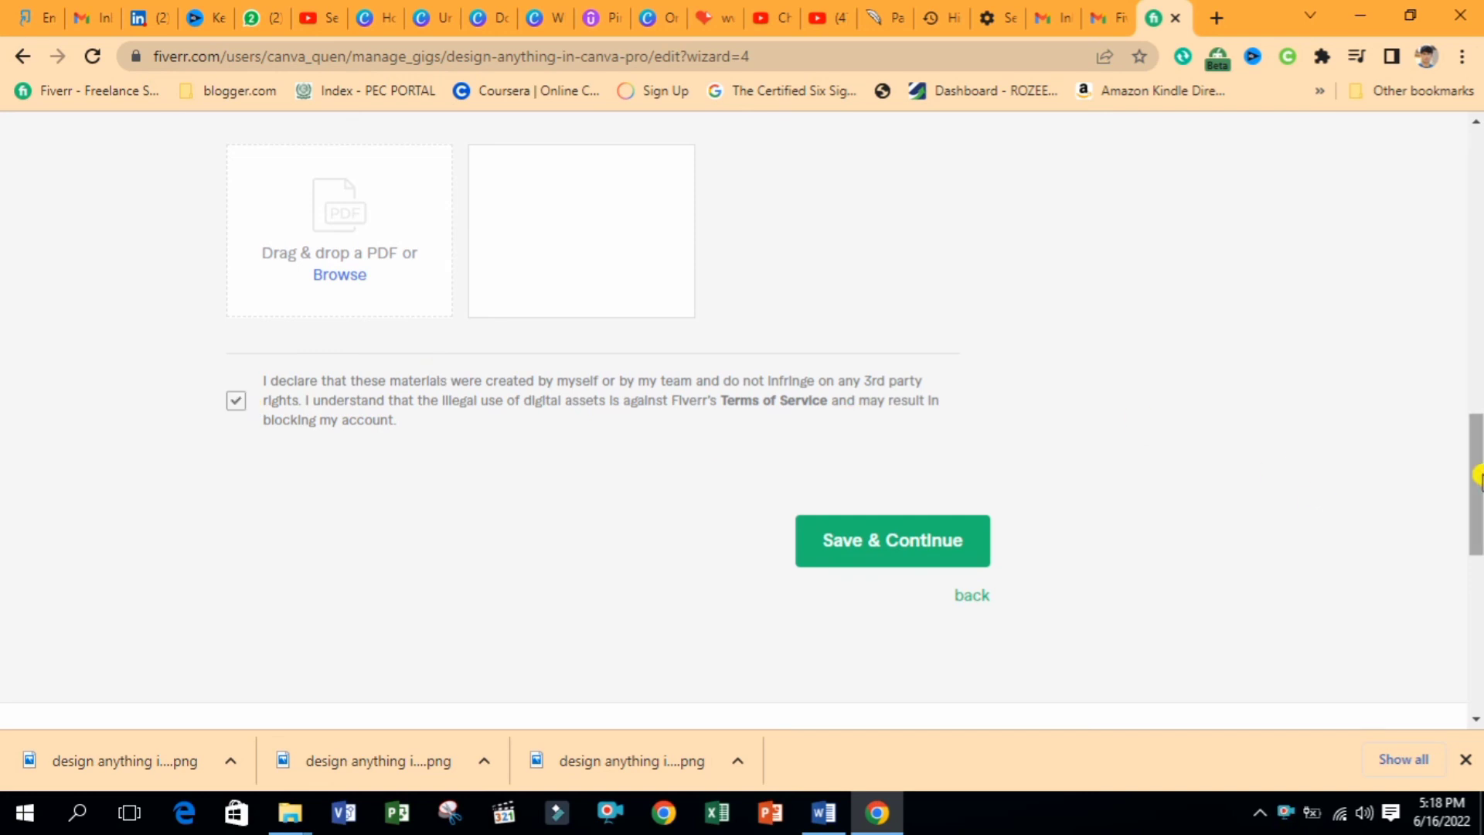
{"action": "left_click_drag", "start_coordinate": [1476, 474], "coordinate": [1478, 512]}
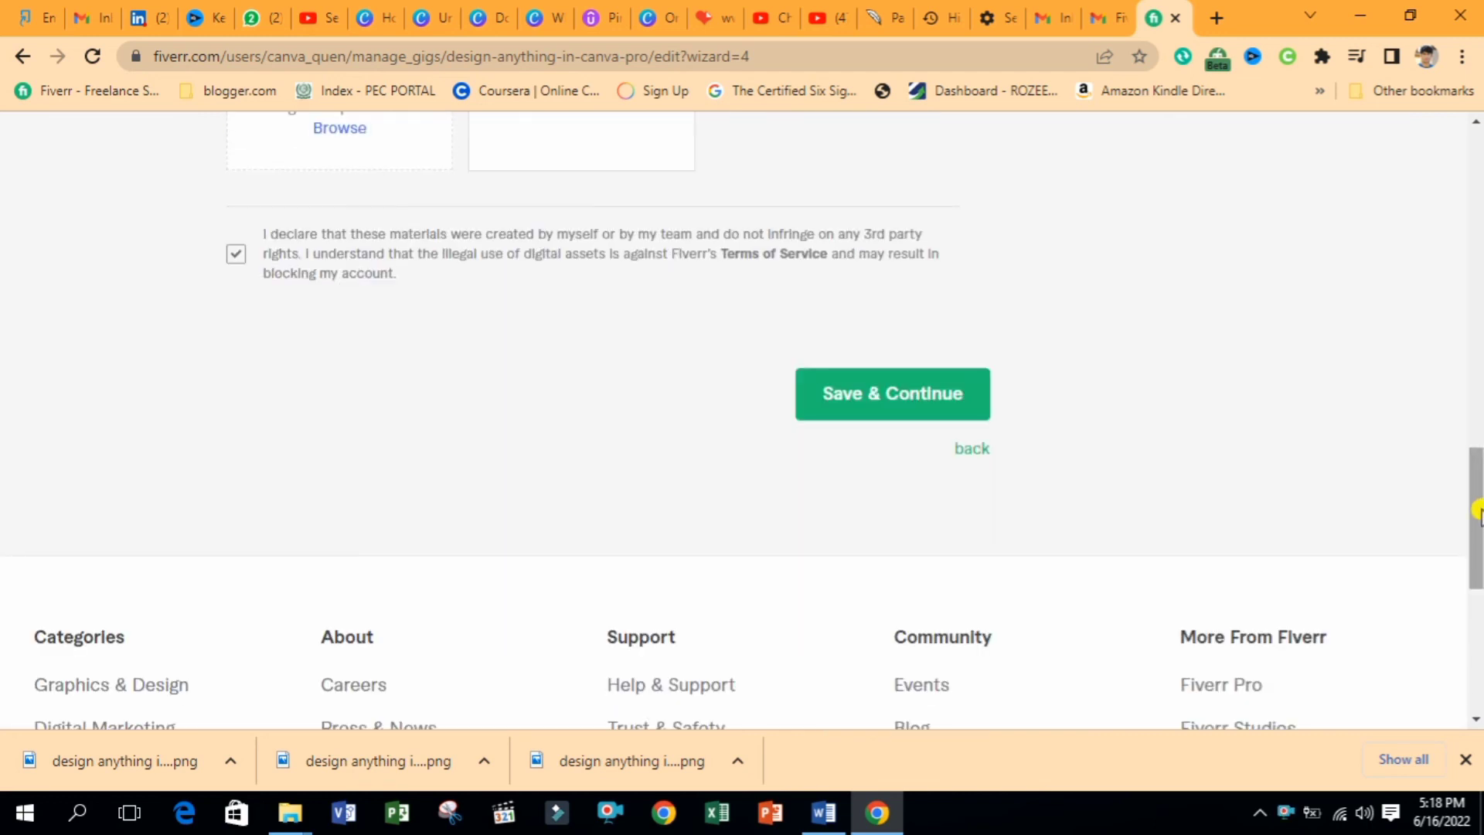
{"action": "left_click", "coordinate": [935, 400]}
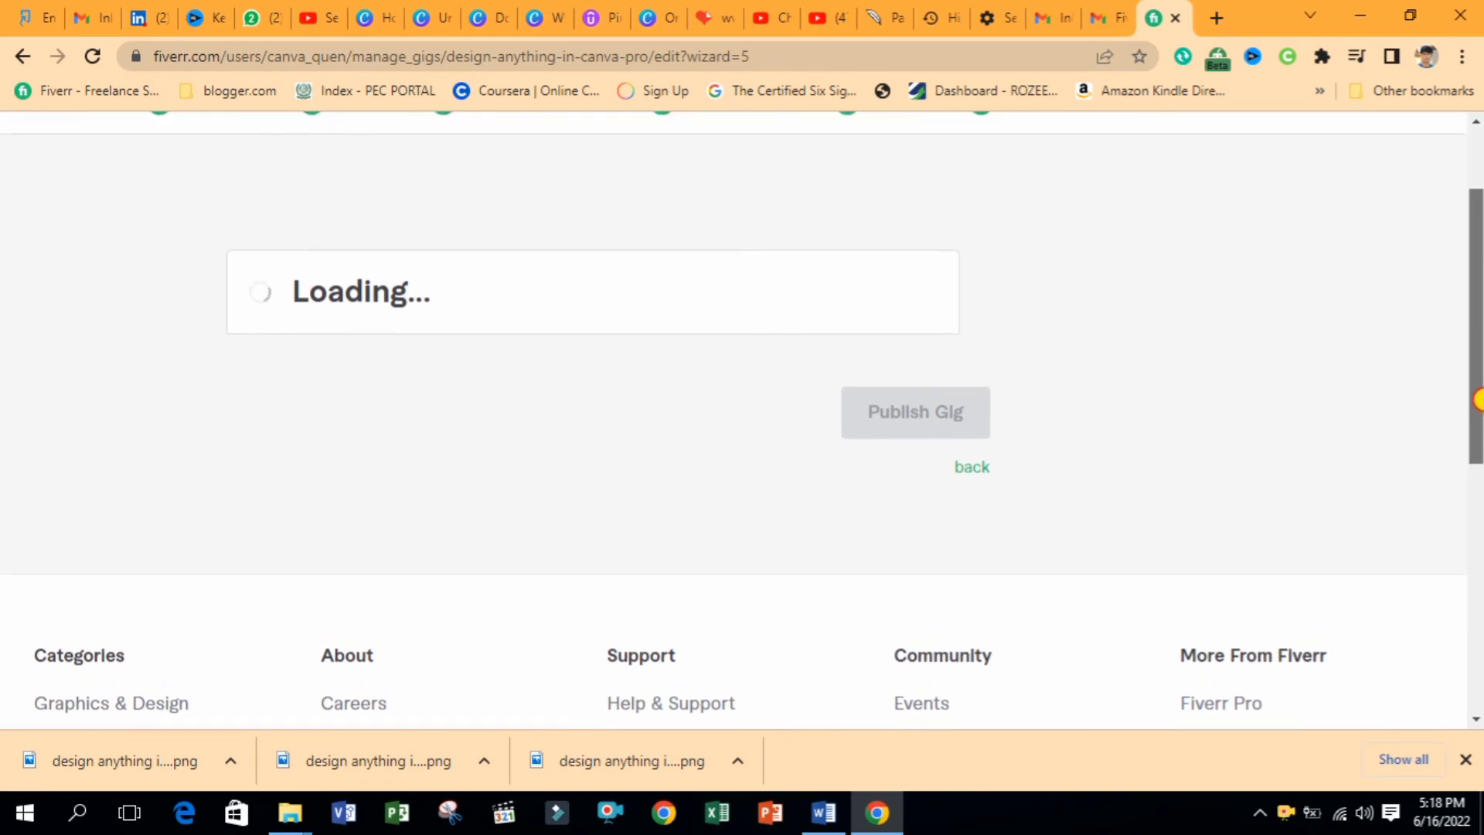
Answer No to 'Are you a U.S. person?' and save the tax status
{"action": "left_click_drag", "start_coordinate": [1477, 338], "coordinate": [1479, 483]}
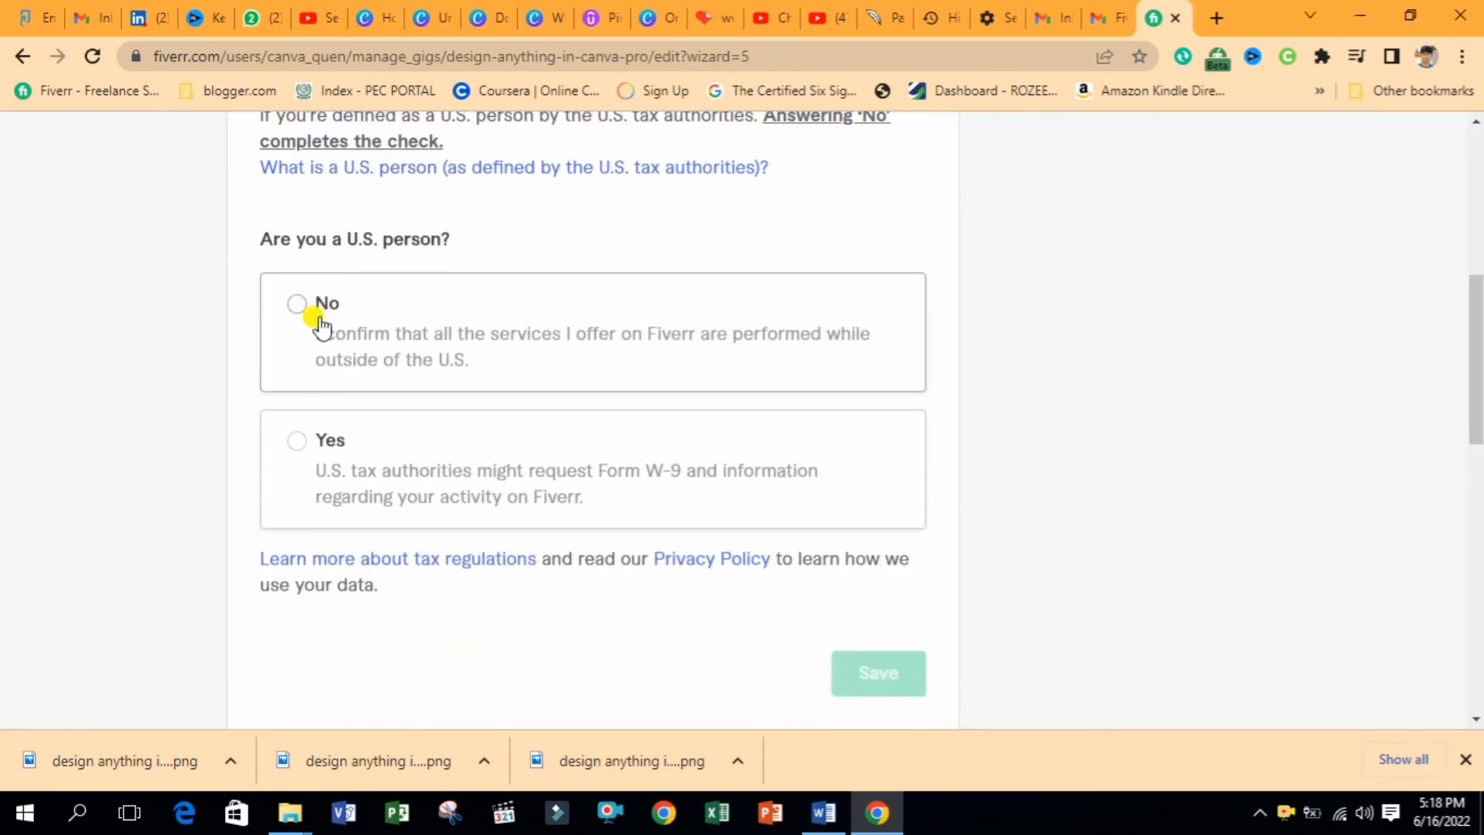
{"action": "left_click", "coordinate": [609, 345]}
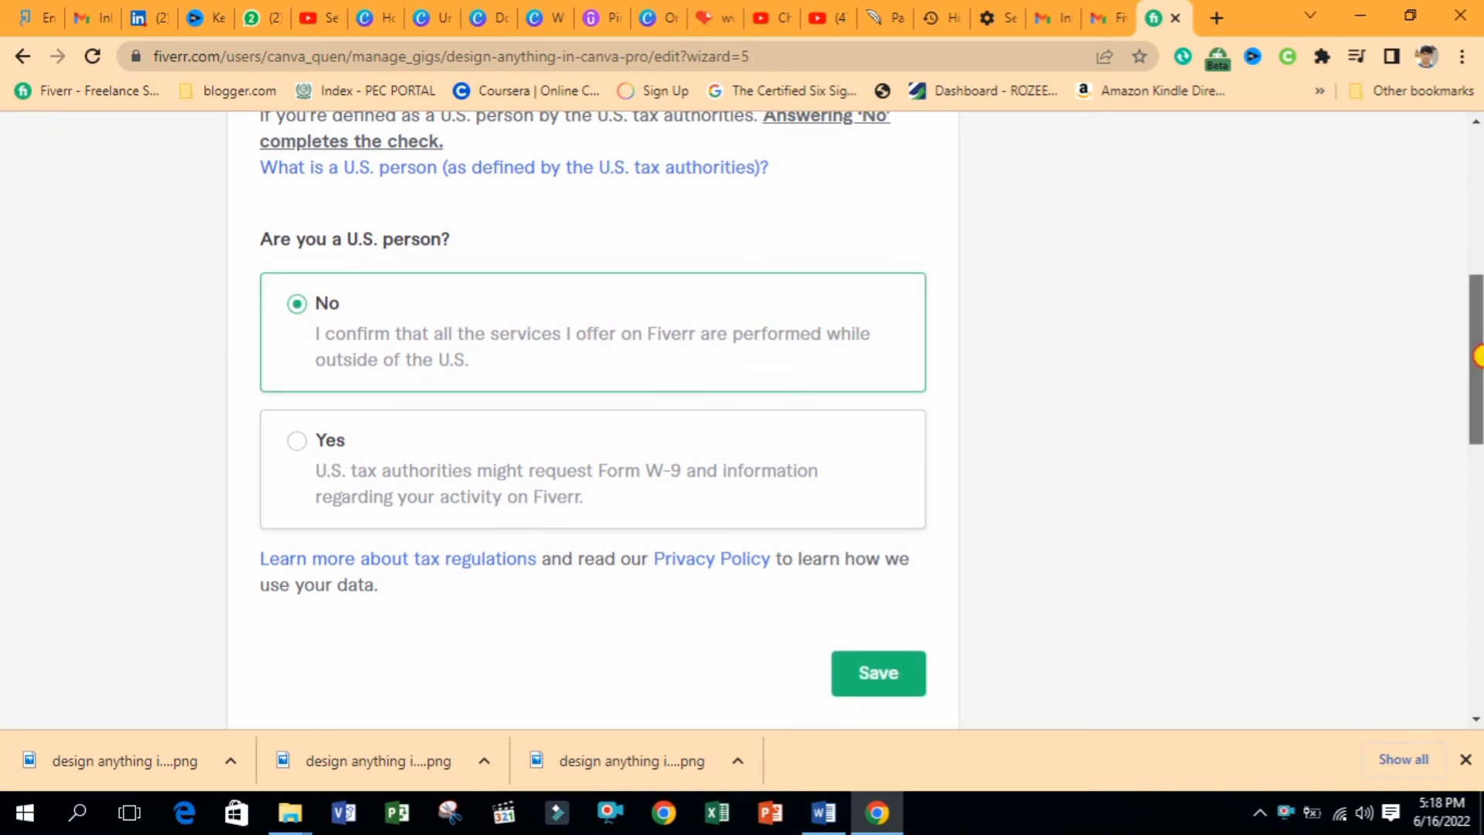
{"action": "left_click_drag", "start_coordinate": [1478, 351], "coordinate": [1479, 440]}
{"action": "left_click", "coordinate": [854, 371]}
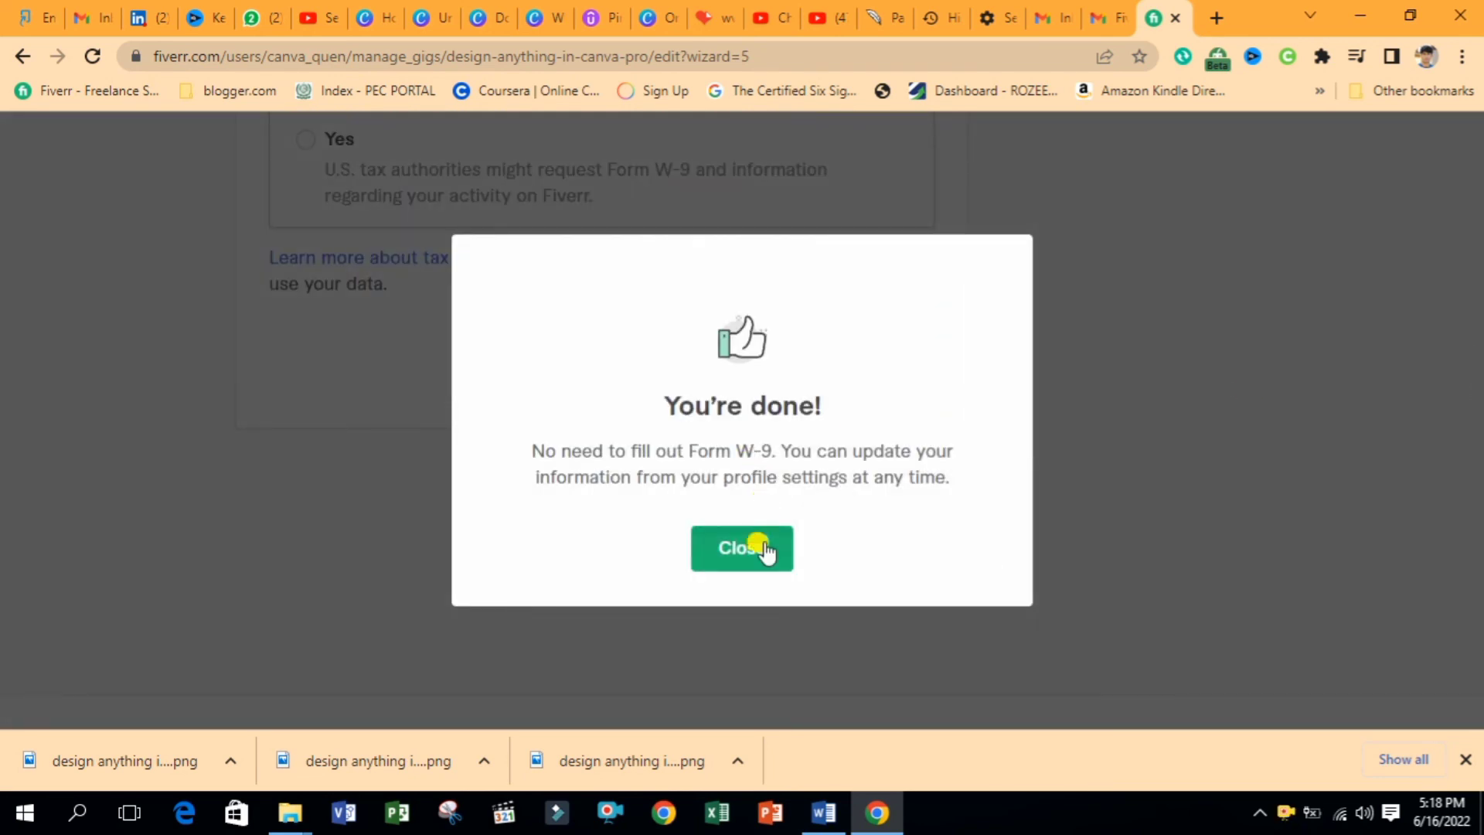
{"action": "left_click", "coordinate": [761, 548]}
Publish the gig and finish on the Gigs management page
{"action": "left_click", "coordinate": [944, 530]}
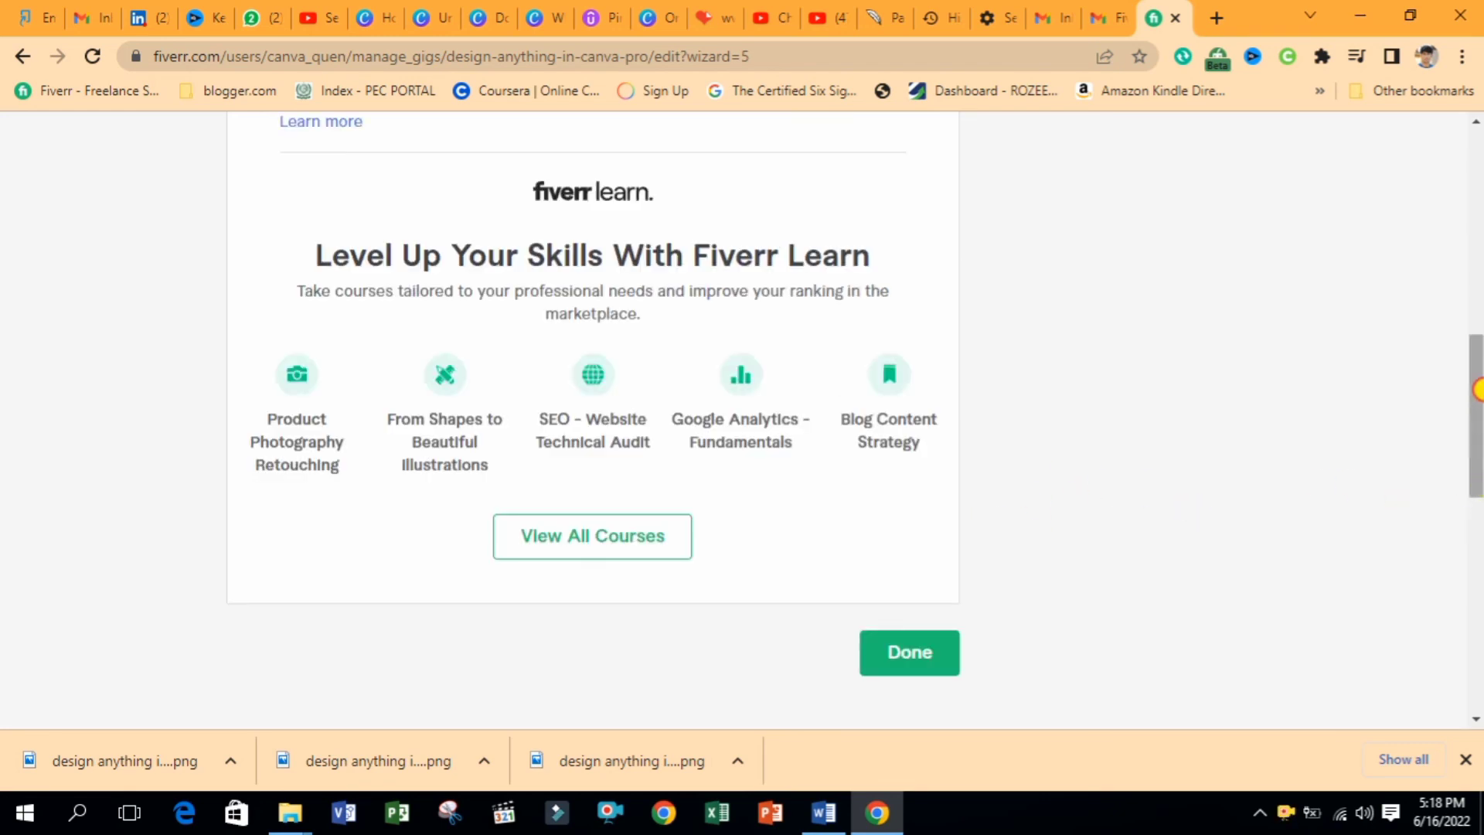
{"action": "scroll", "coordinate": [1478, 360], "scroll_direction": "up", "scroll_amount": 5}
{"action": "scroll", "coordinate": [1221, 456], "scroll_direction": "down", "scroll_amount": 7}
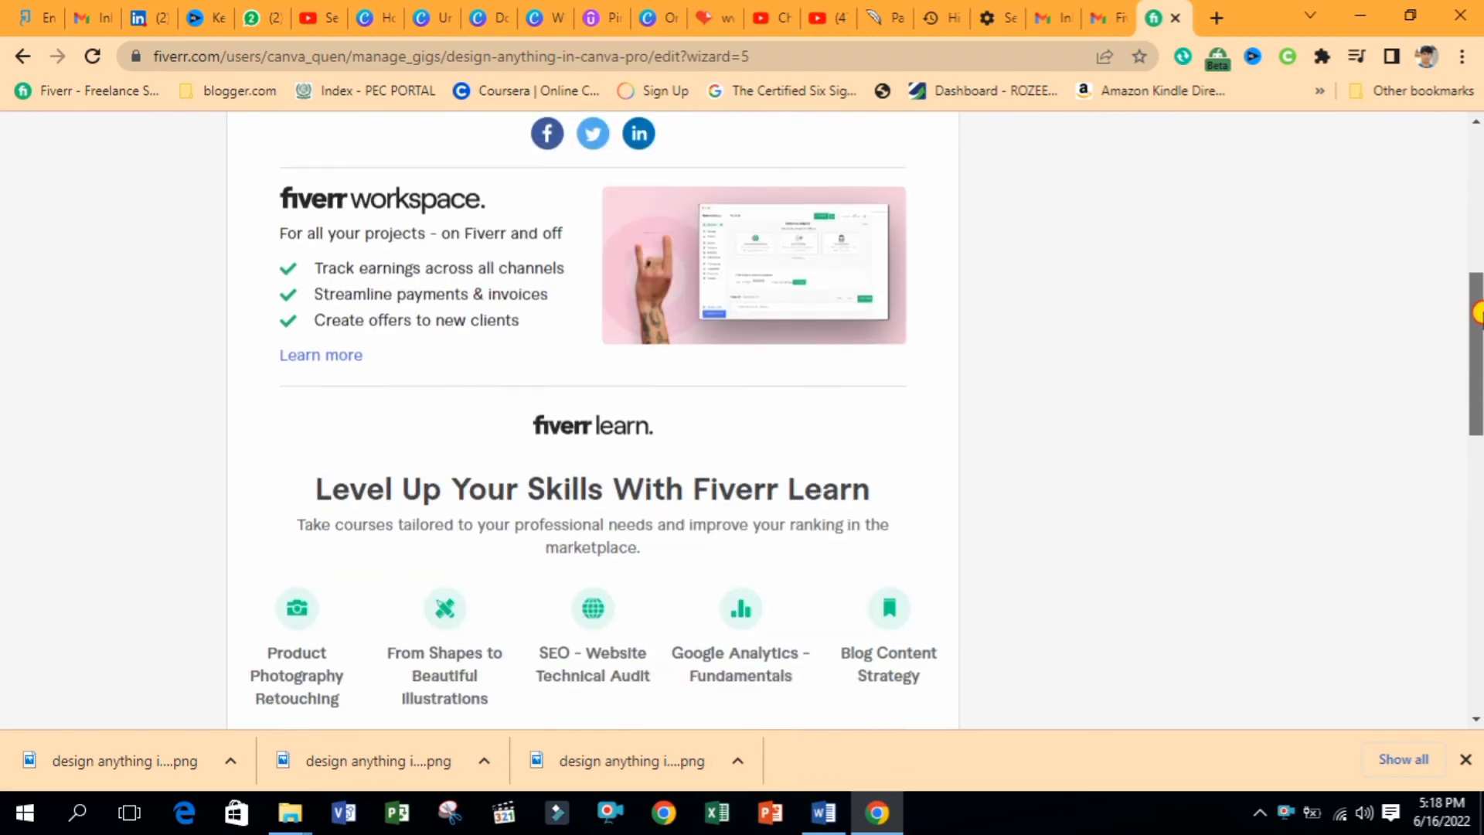
{"action": "left_click", "coordinate": [907, 433]}
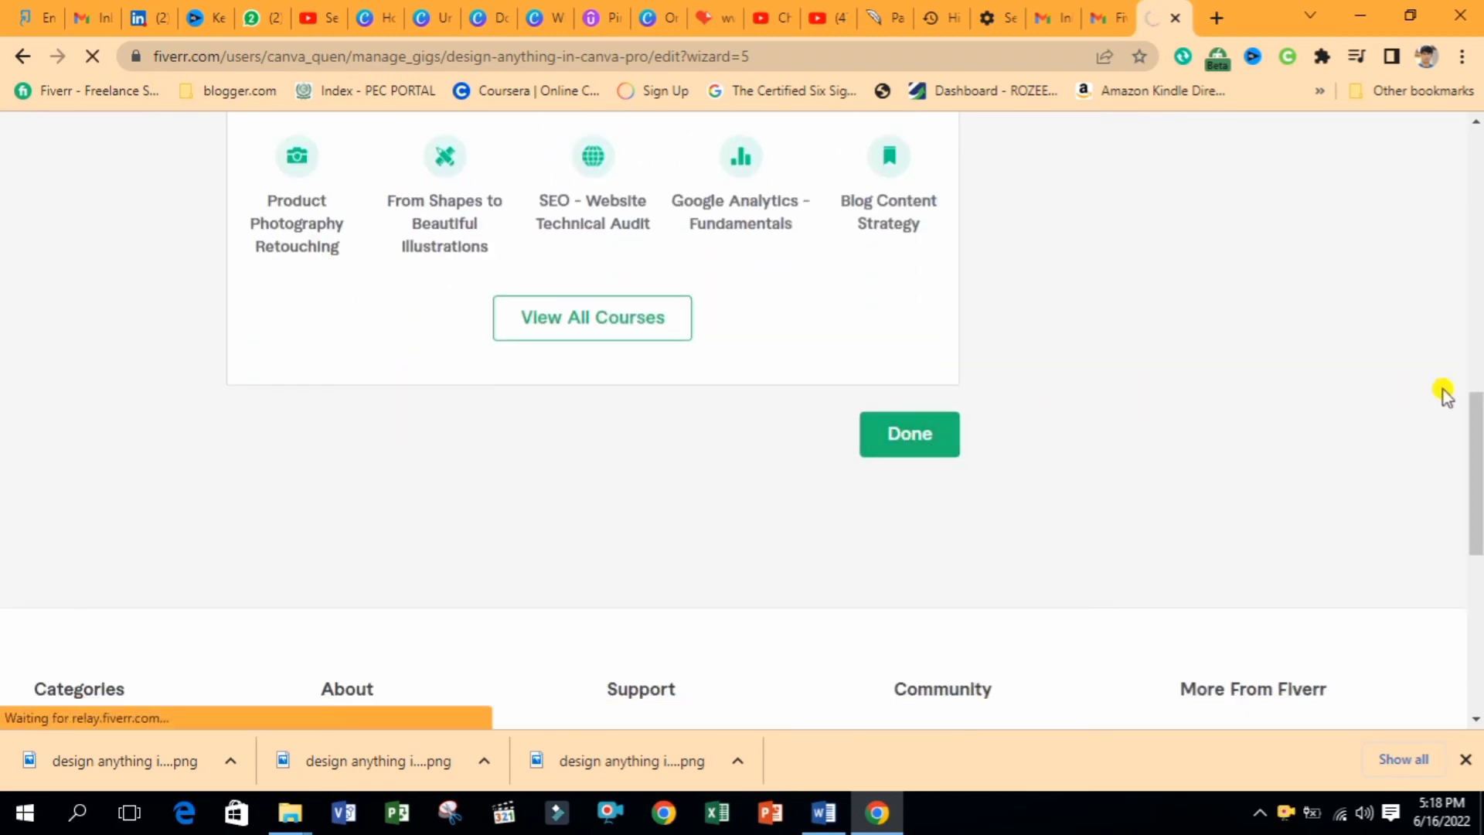
{"action": "left_click_drag", "start_coordinate": [1477, 446], "coordinate": [1477, 290]}
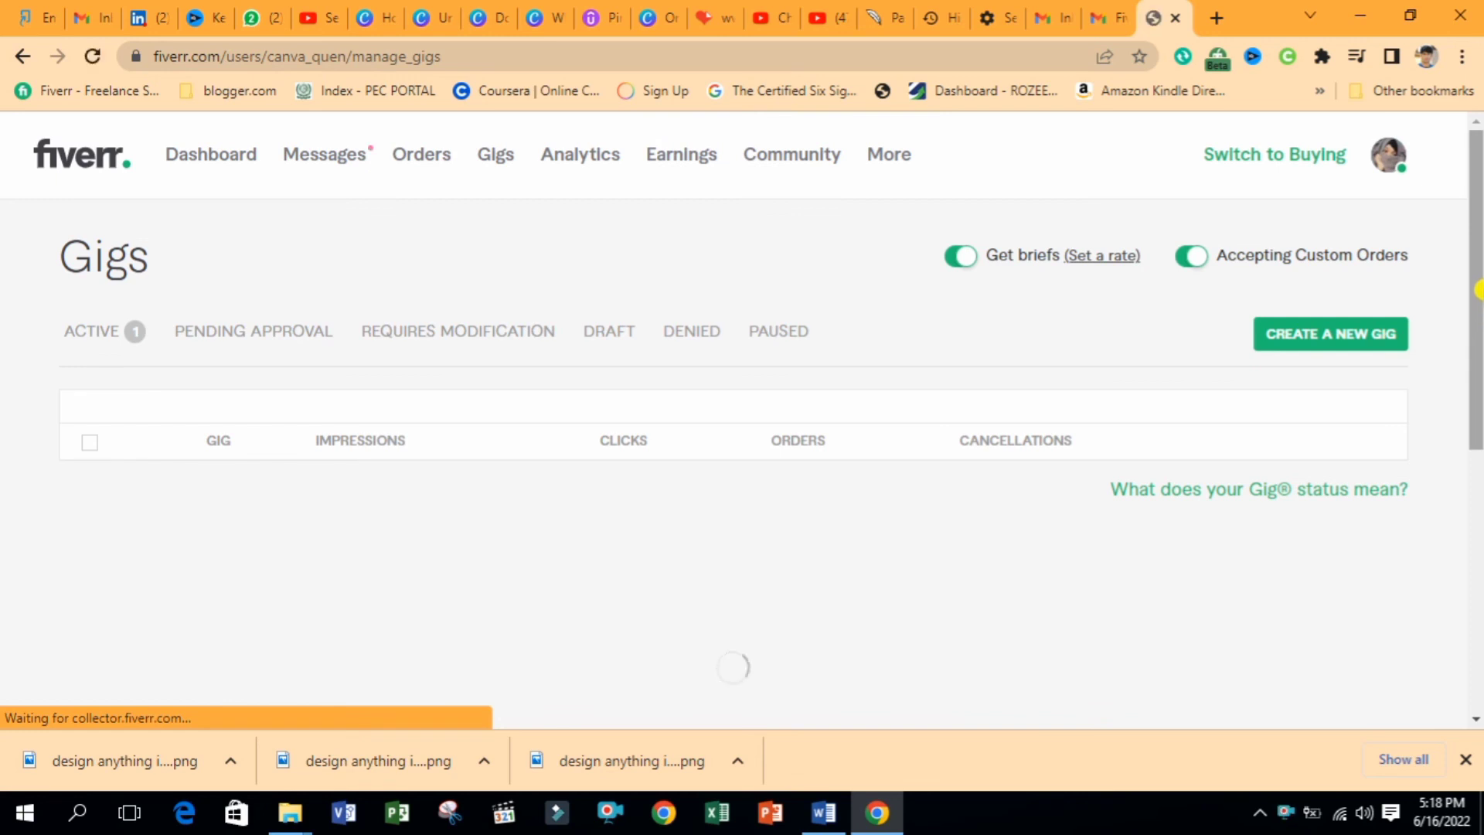
{"action": "mouse_move", "coordinate": [1478, 301]}
{"action": "left_mouse_down"}
{"action": "mouse_move", "coordinate": [1478, 322]}
{"action": "mouse_move", "coordinate": [1478, 306]}
{"action": "left_mouse_up"}
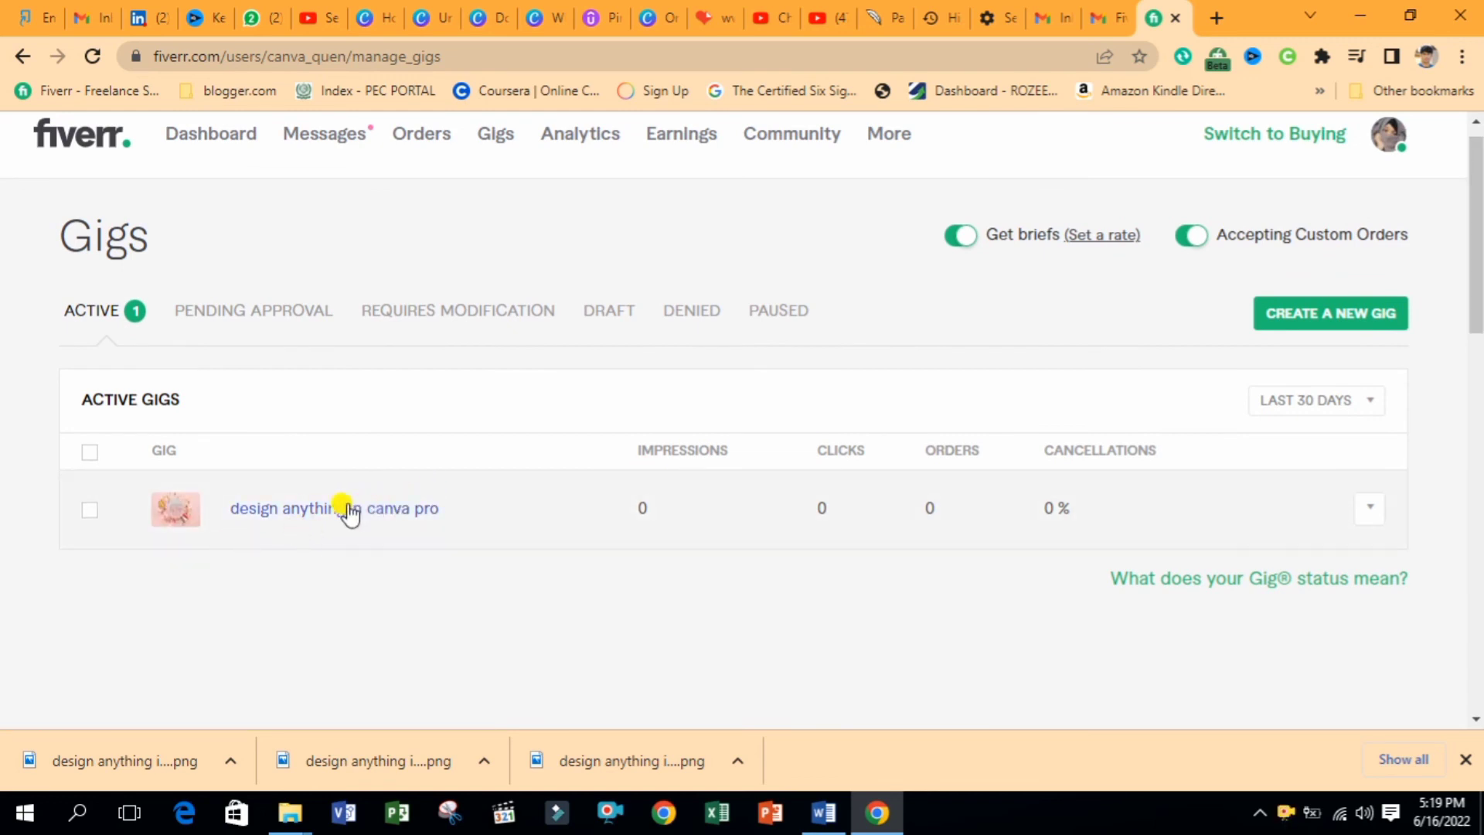
{"action": "mouse_move", "coordinate": [353, 147]}
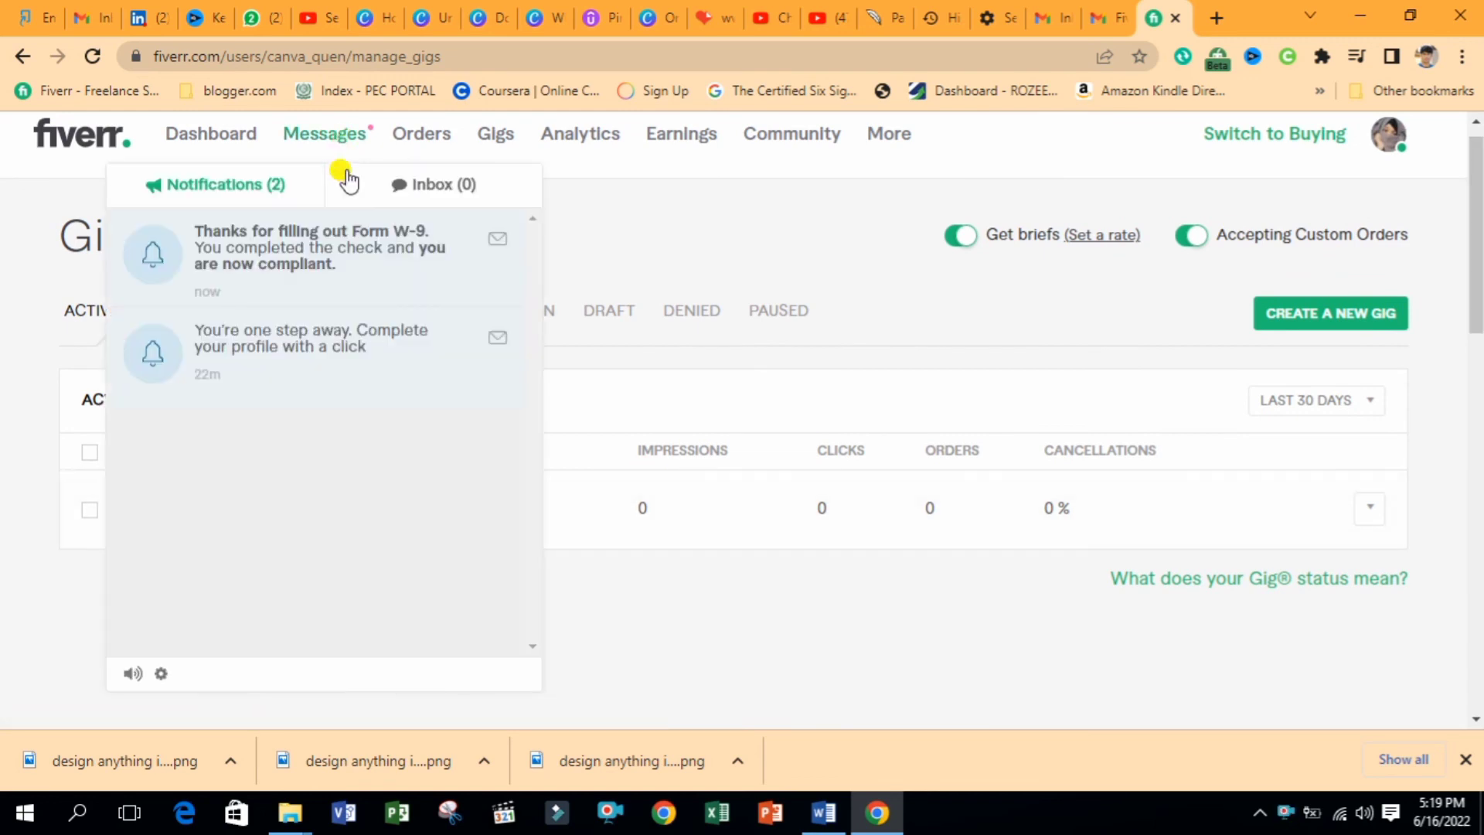
{"action": "left_click", "coordinate": [213, 139]}
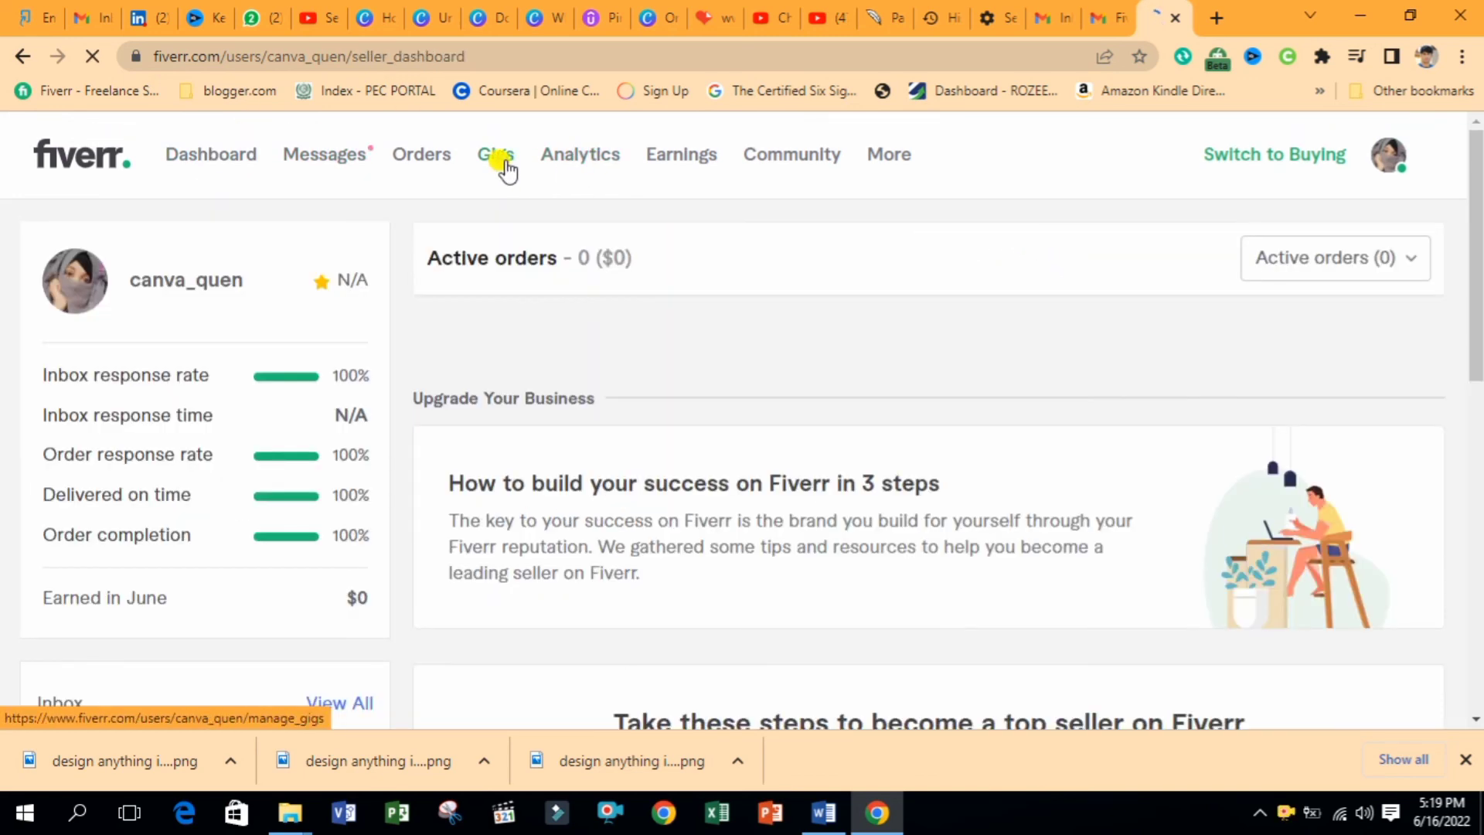
{"action": "left_click", "coordinate": [506, 160]}
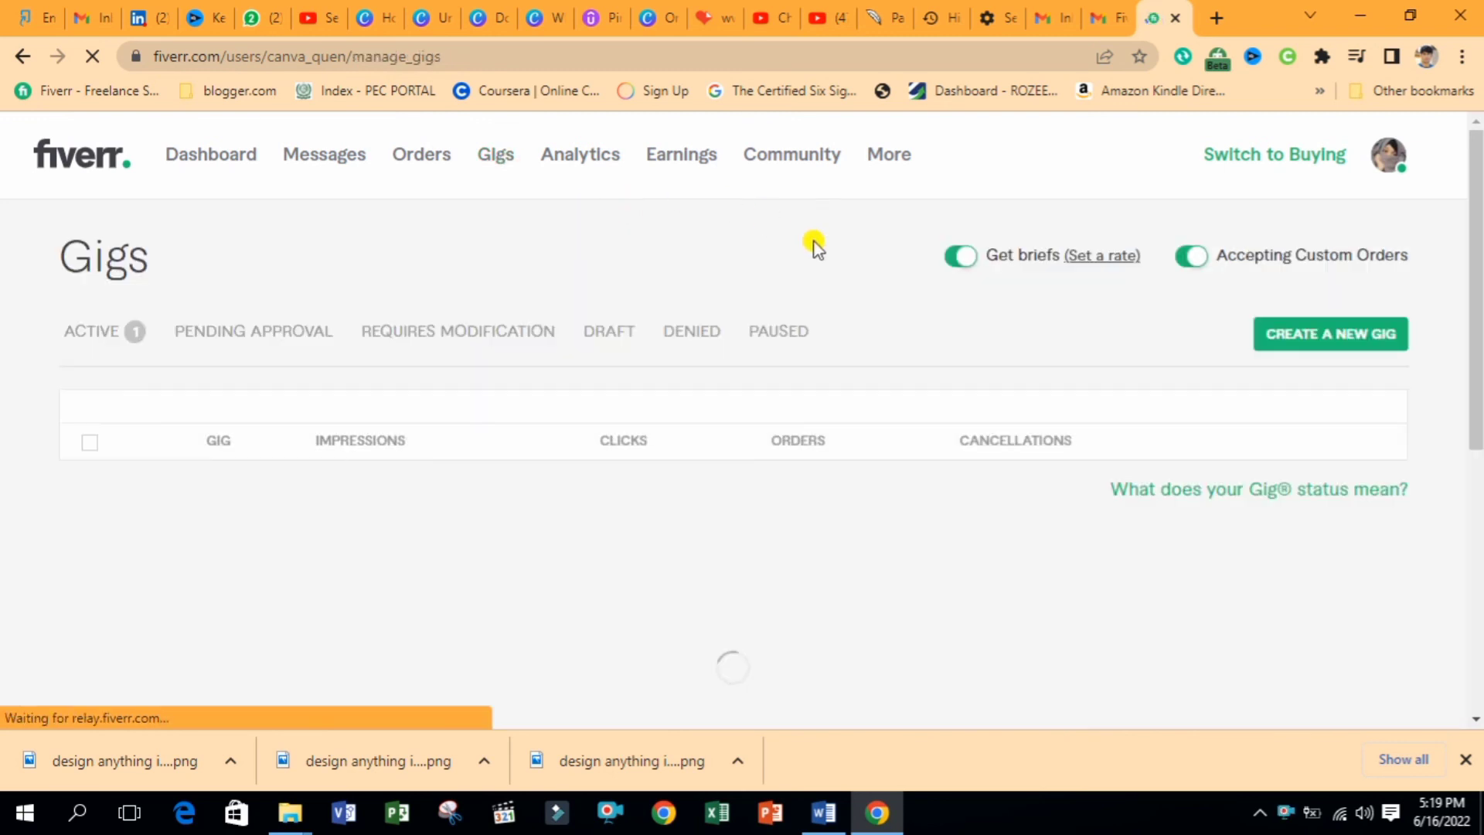
Set a $10 minimum rate for briefs, then go to the seller dashboard
{"action": "left_click", "coordinate": [1090, 263]}
{"action": "left_click", "coordinate": [1024, 375]}
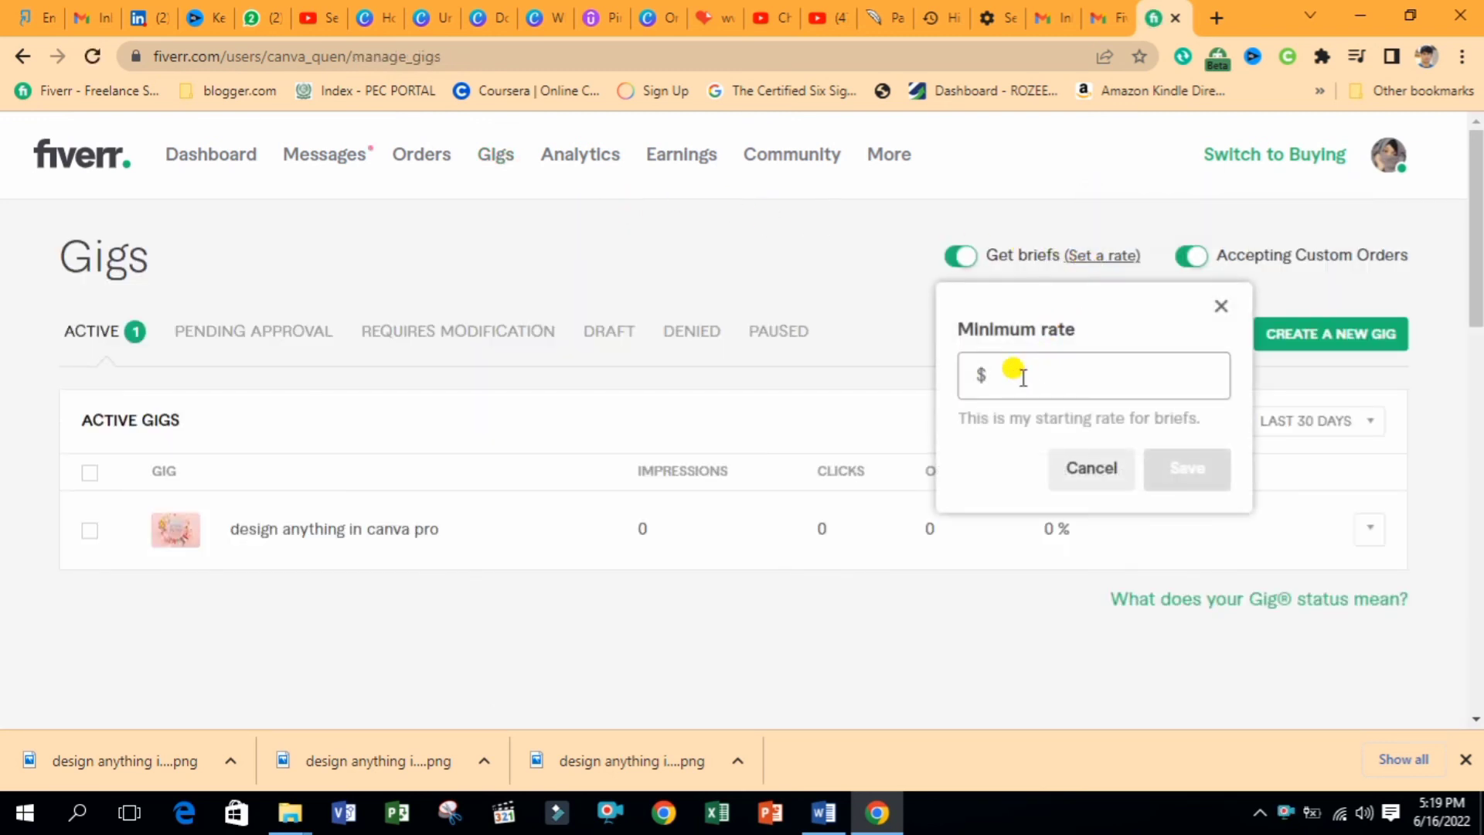
{"action": "type", "text": "10"}
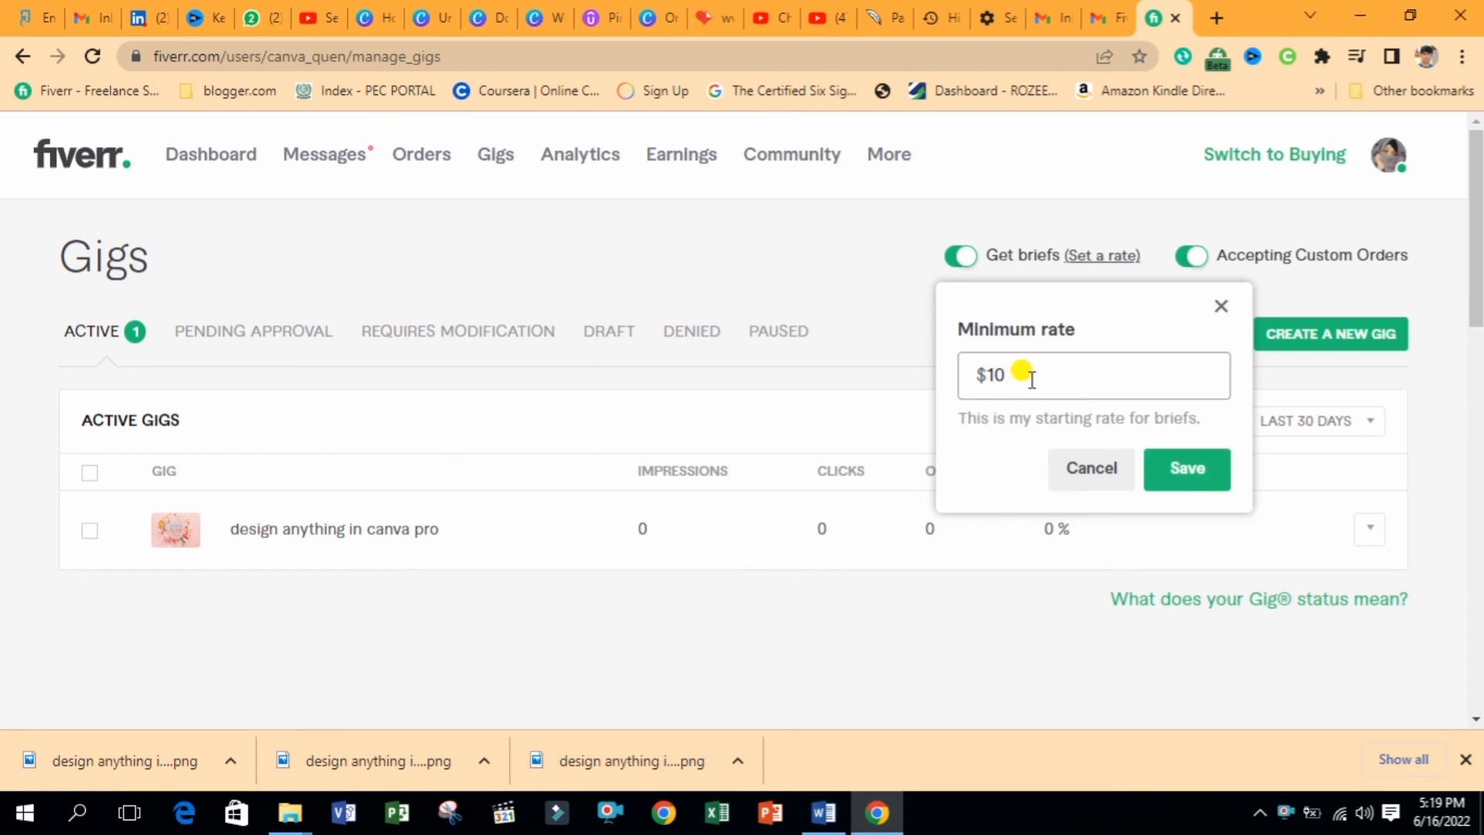
{"action": "left_click", "coordinate": [1183, 471]}
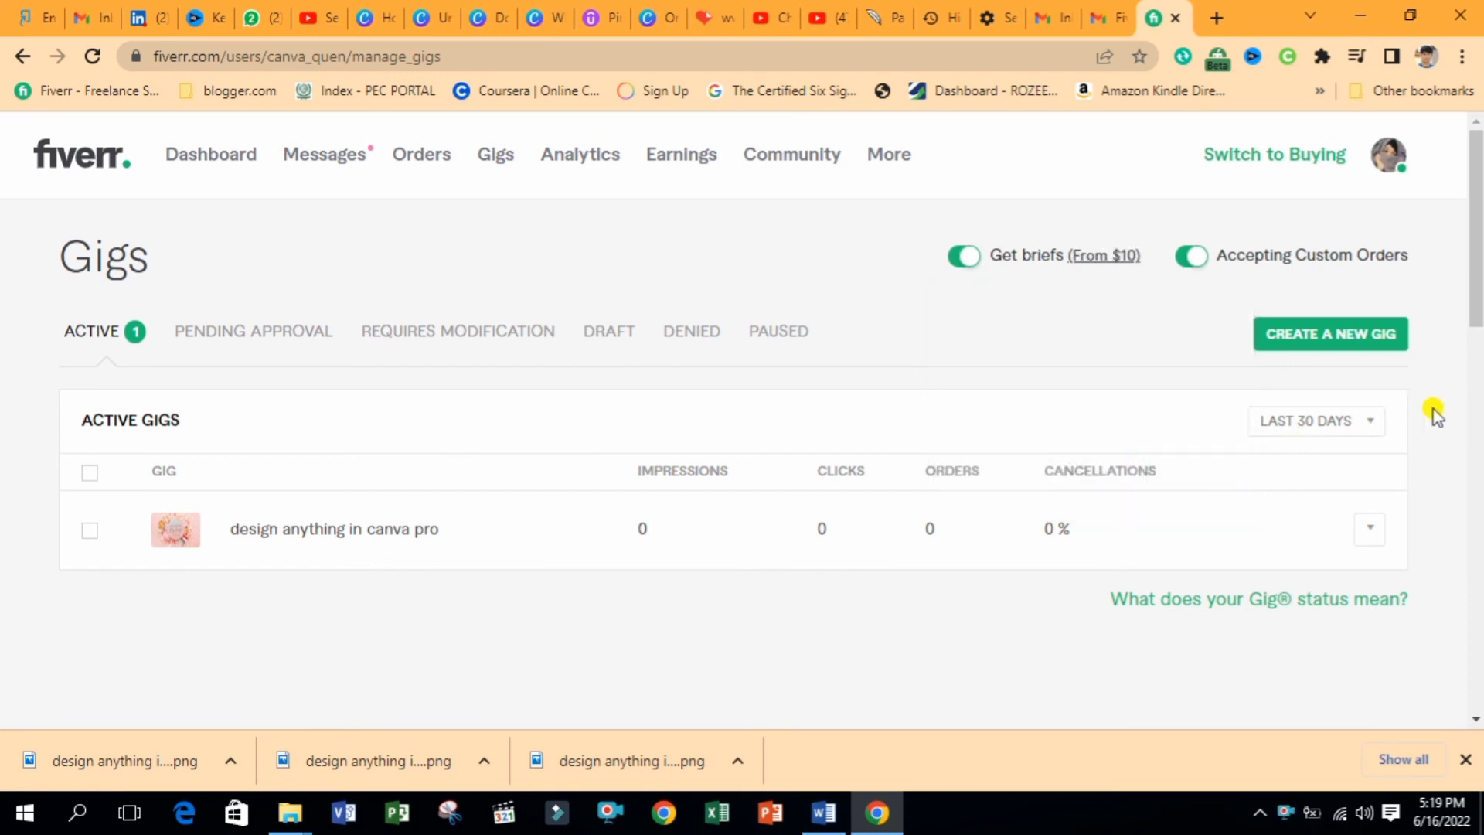
{"action": "mouse_move", "coordinate": [1476, 308]}
{"action": "left_mouse_down"}
{"action": "mouse_move", "coordinate": [1476, 335]}
{"action": "mouse_move", "coordinate": [1475, 306]}
{"action": "left_mouse_up"}
{"action": "left_click", "coordinate": [224, 156]}
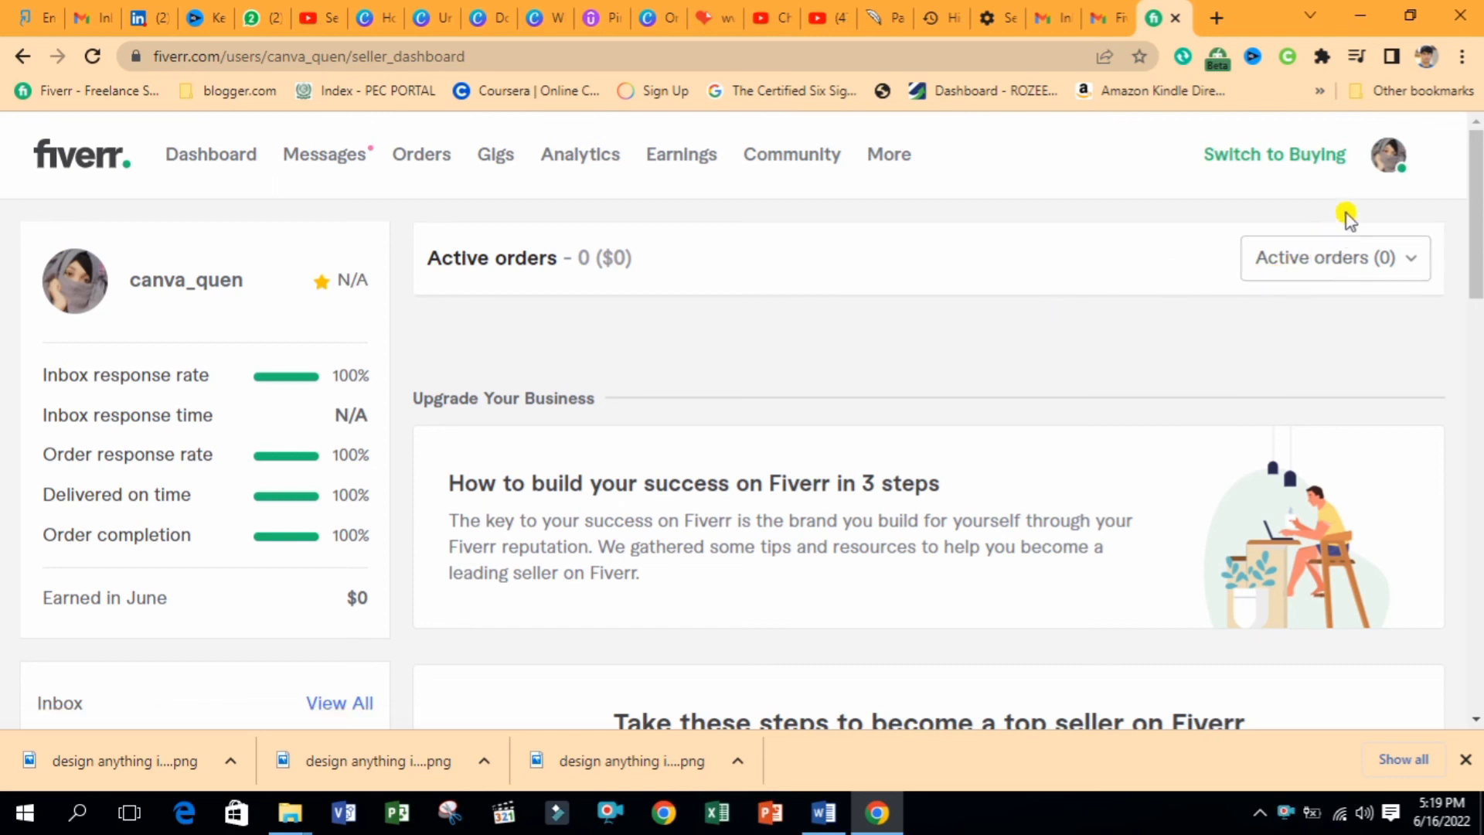
Open the account menu from the profile avatar
{"action": "left_click", "coordinate": [1387, 158]}
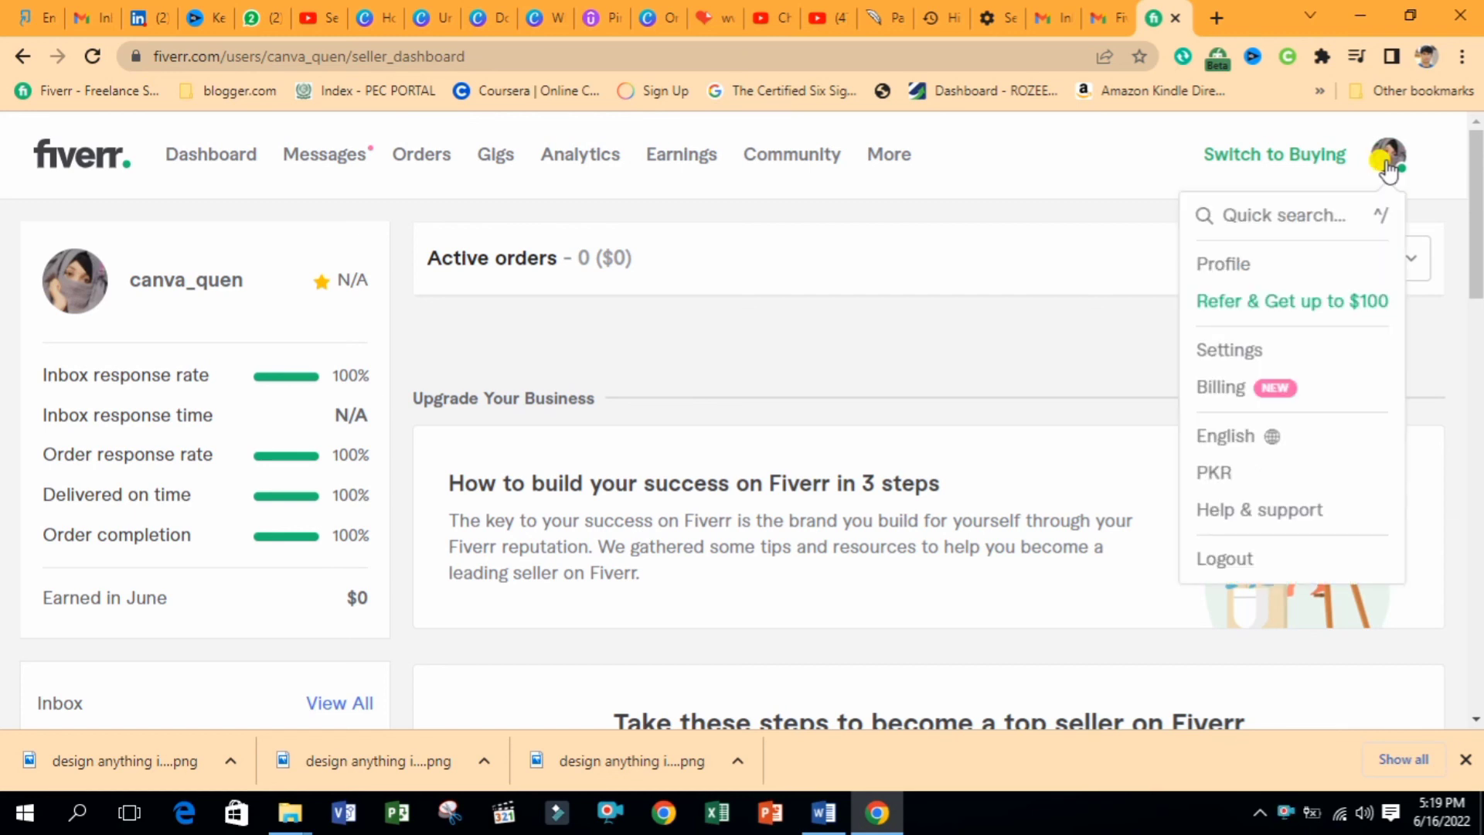